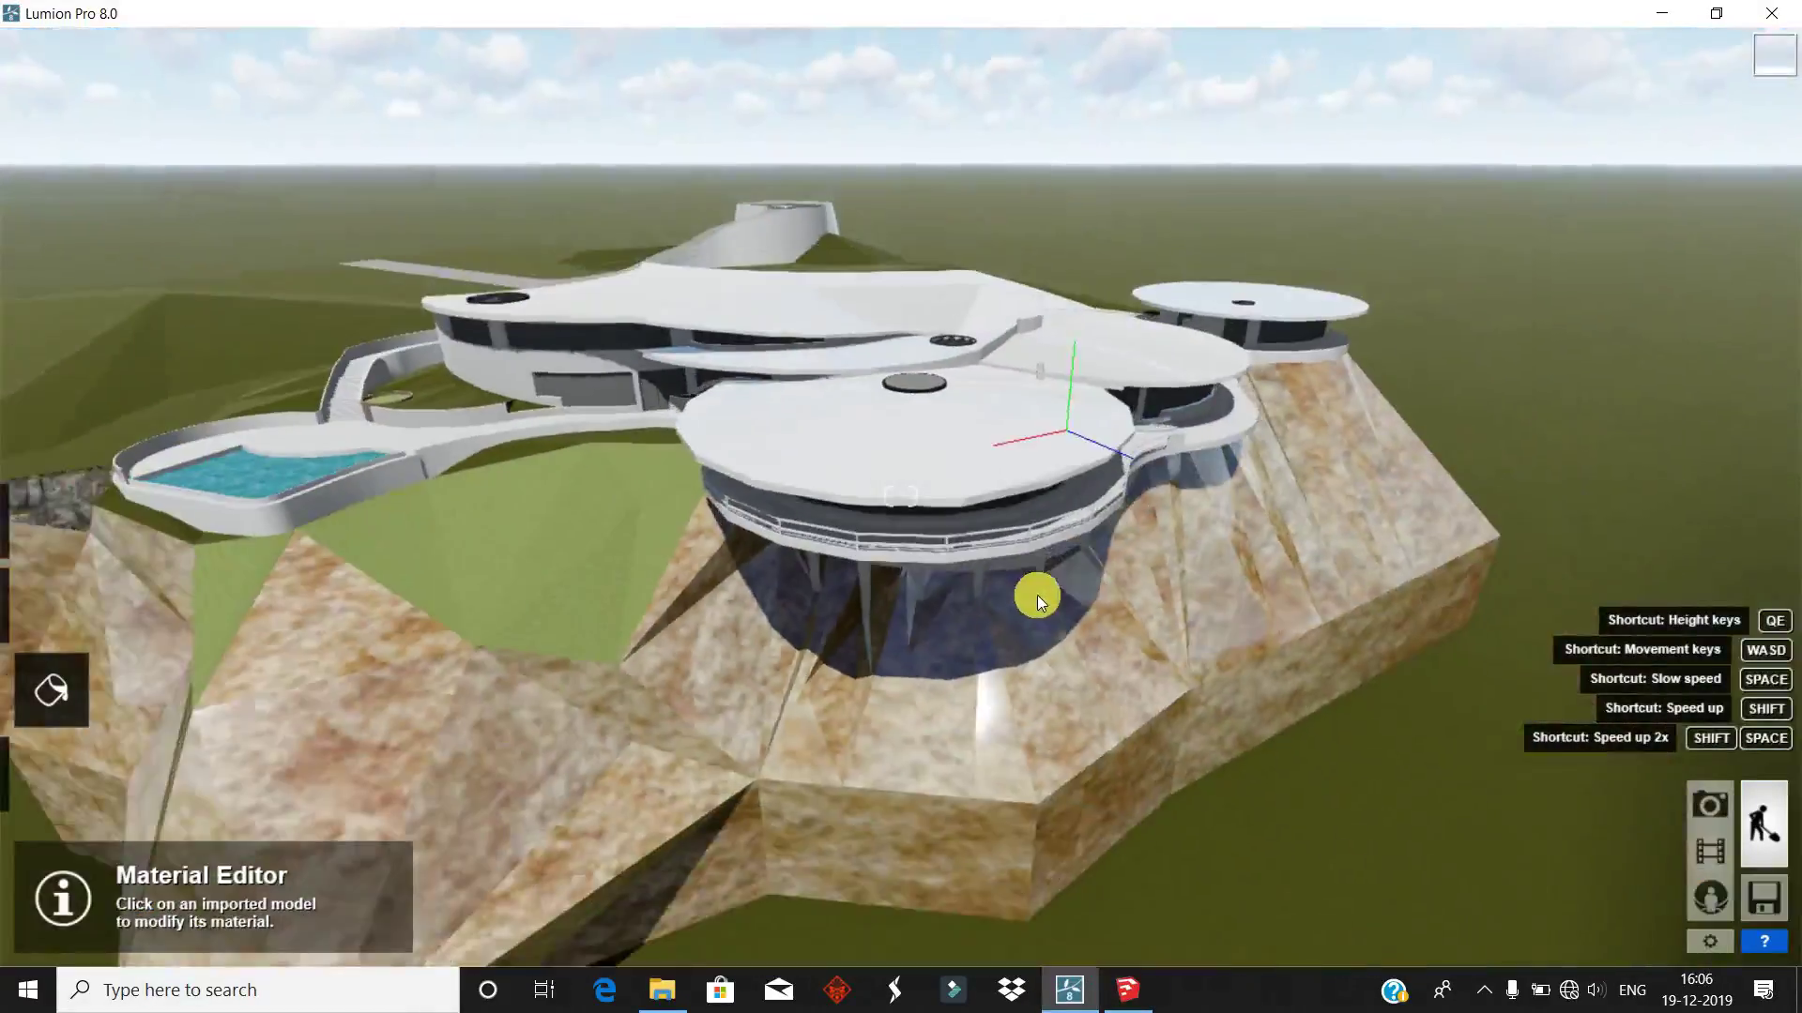
- Give the rocky hillside terrain the Custom > Landscape material
right_click_drag(1146, 775, 976, 460)
left_click(587, 812)
left_click(144, 459)
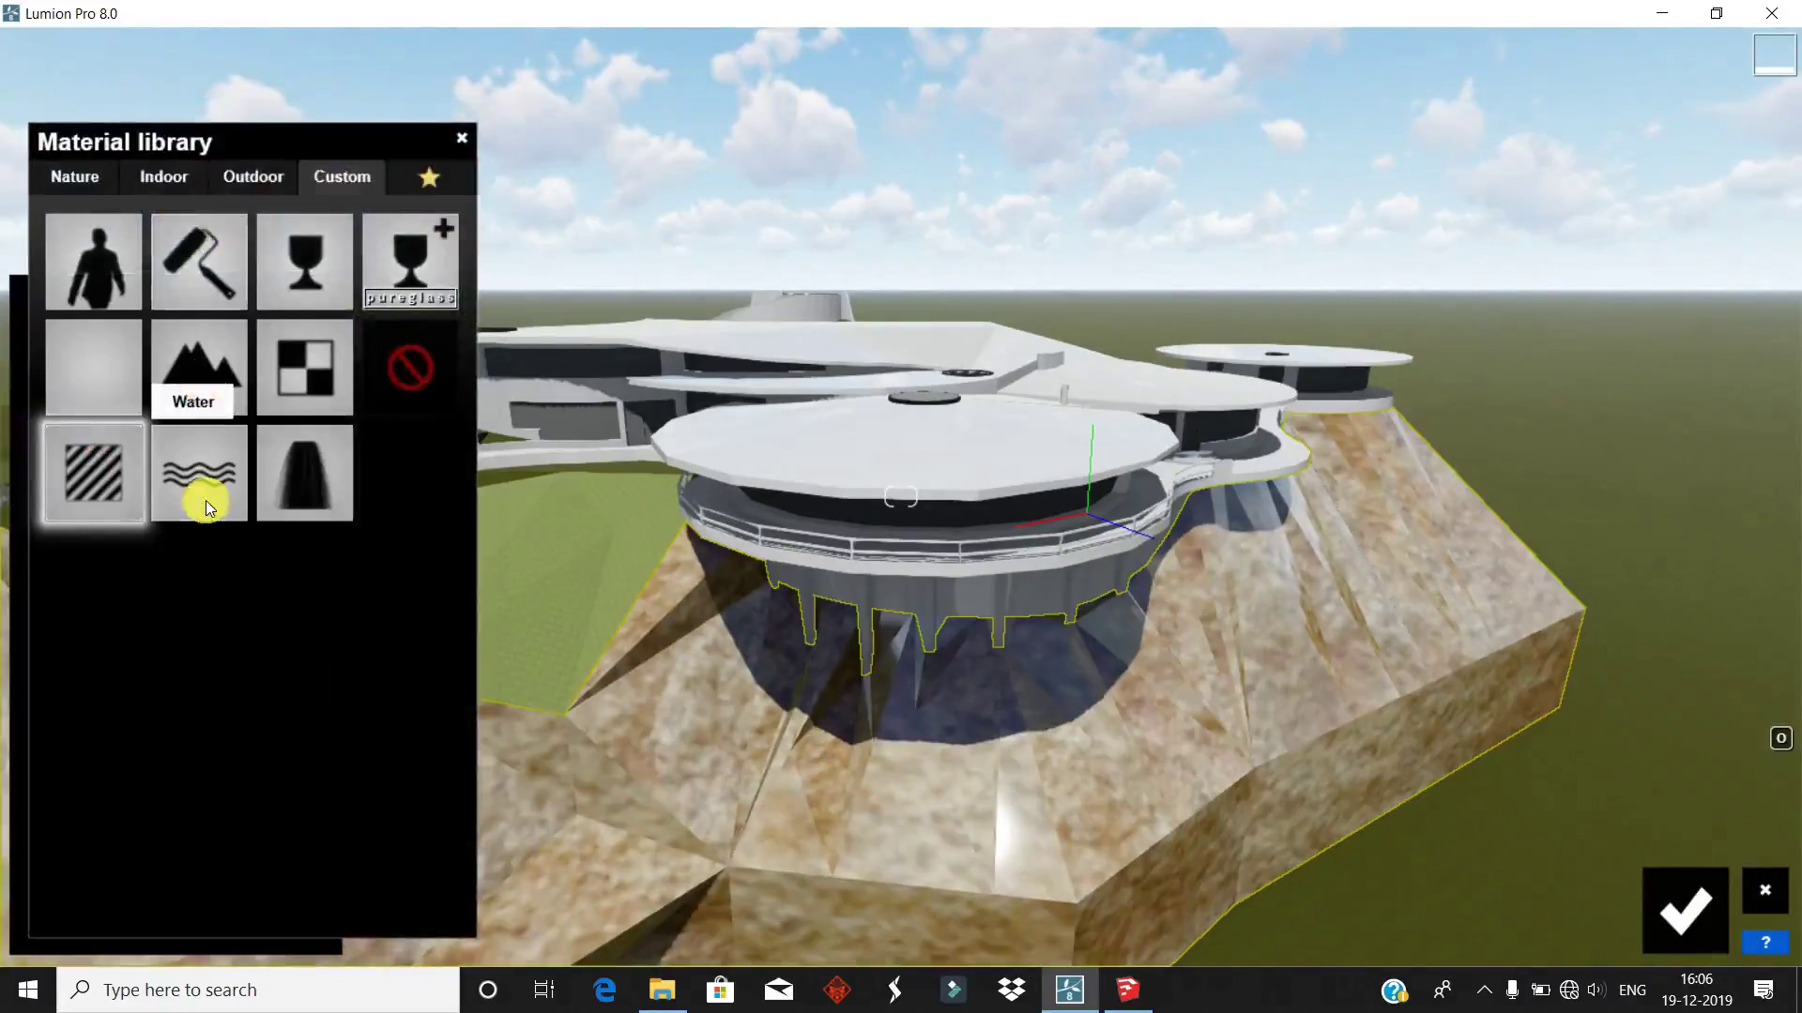
left_click(205, 499)
- Assign and confirm Landscape on both grass patches, then open a landscape texture slot
right_click_drag(1030, 832, 946, 741)
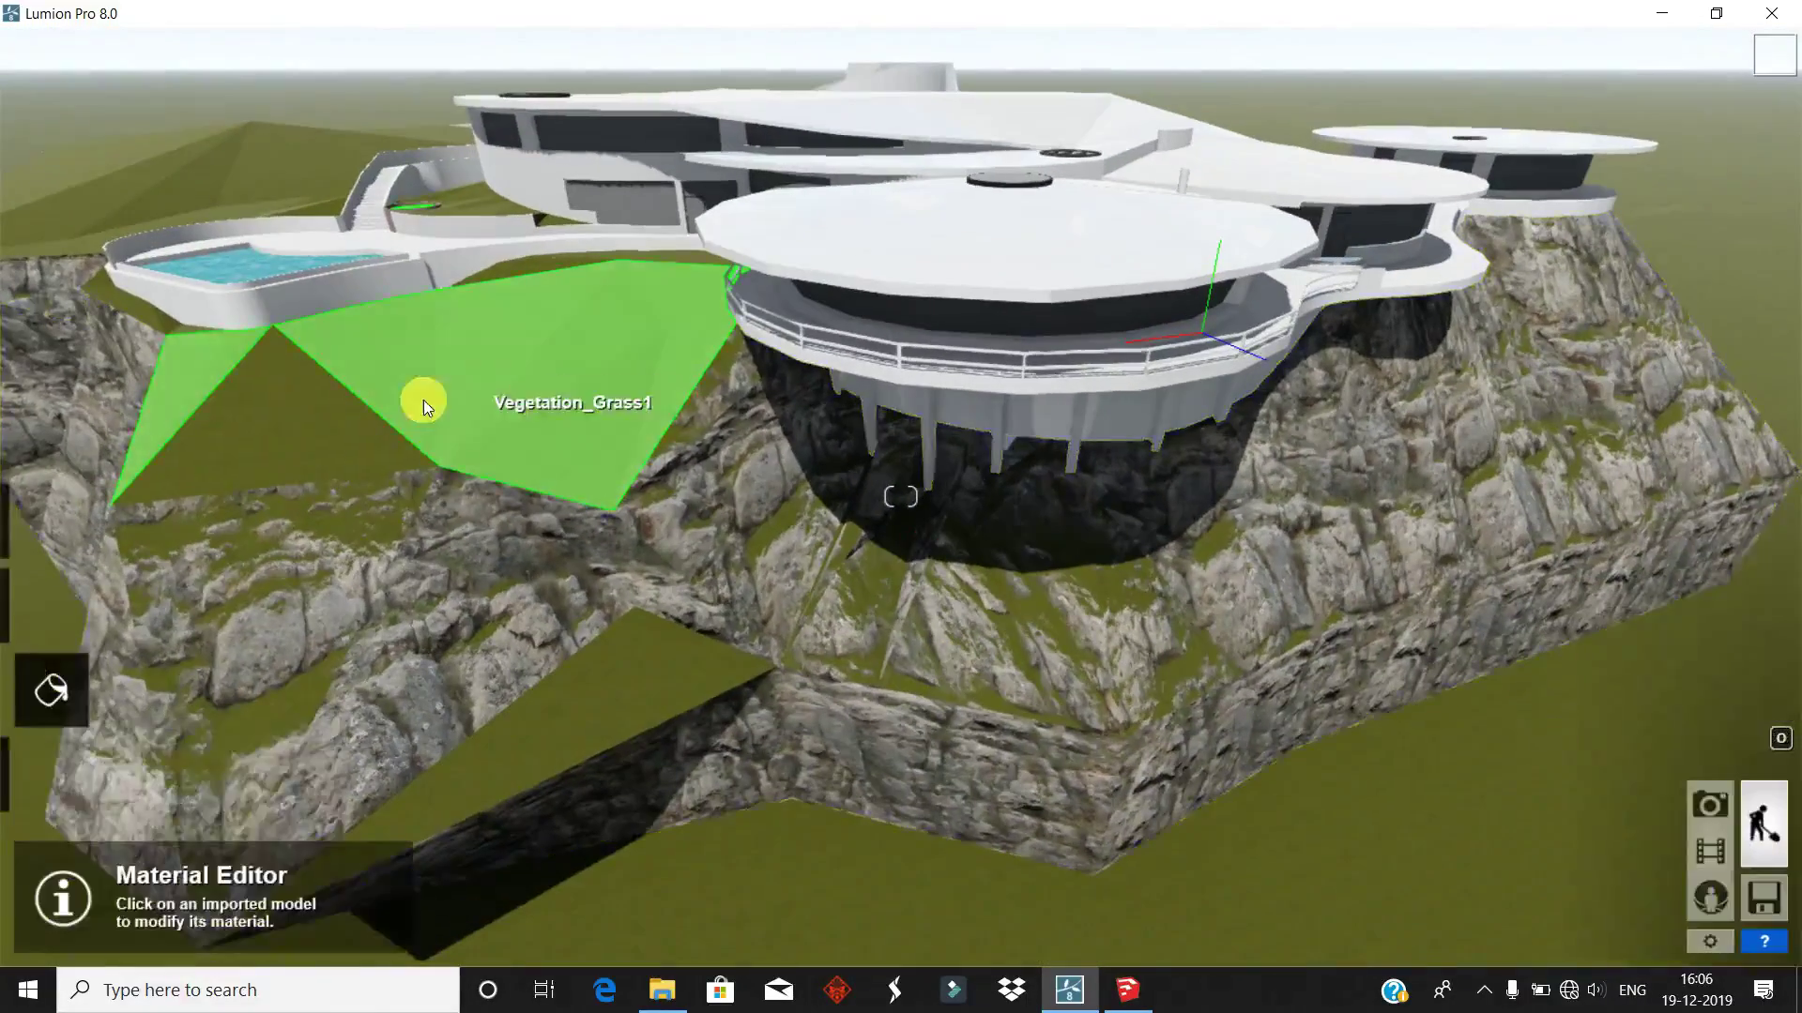
left_click(424, 400)
left_click(217, 336)
left_click(1638, 929)
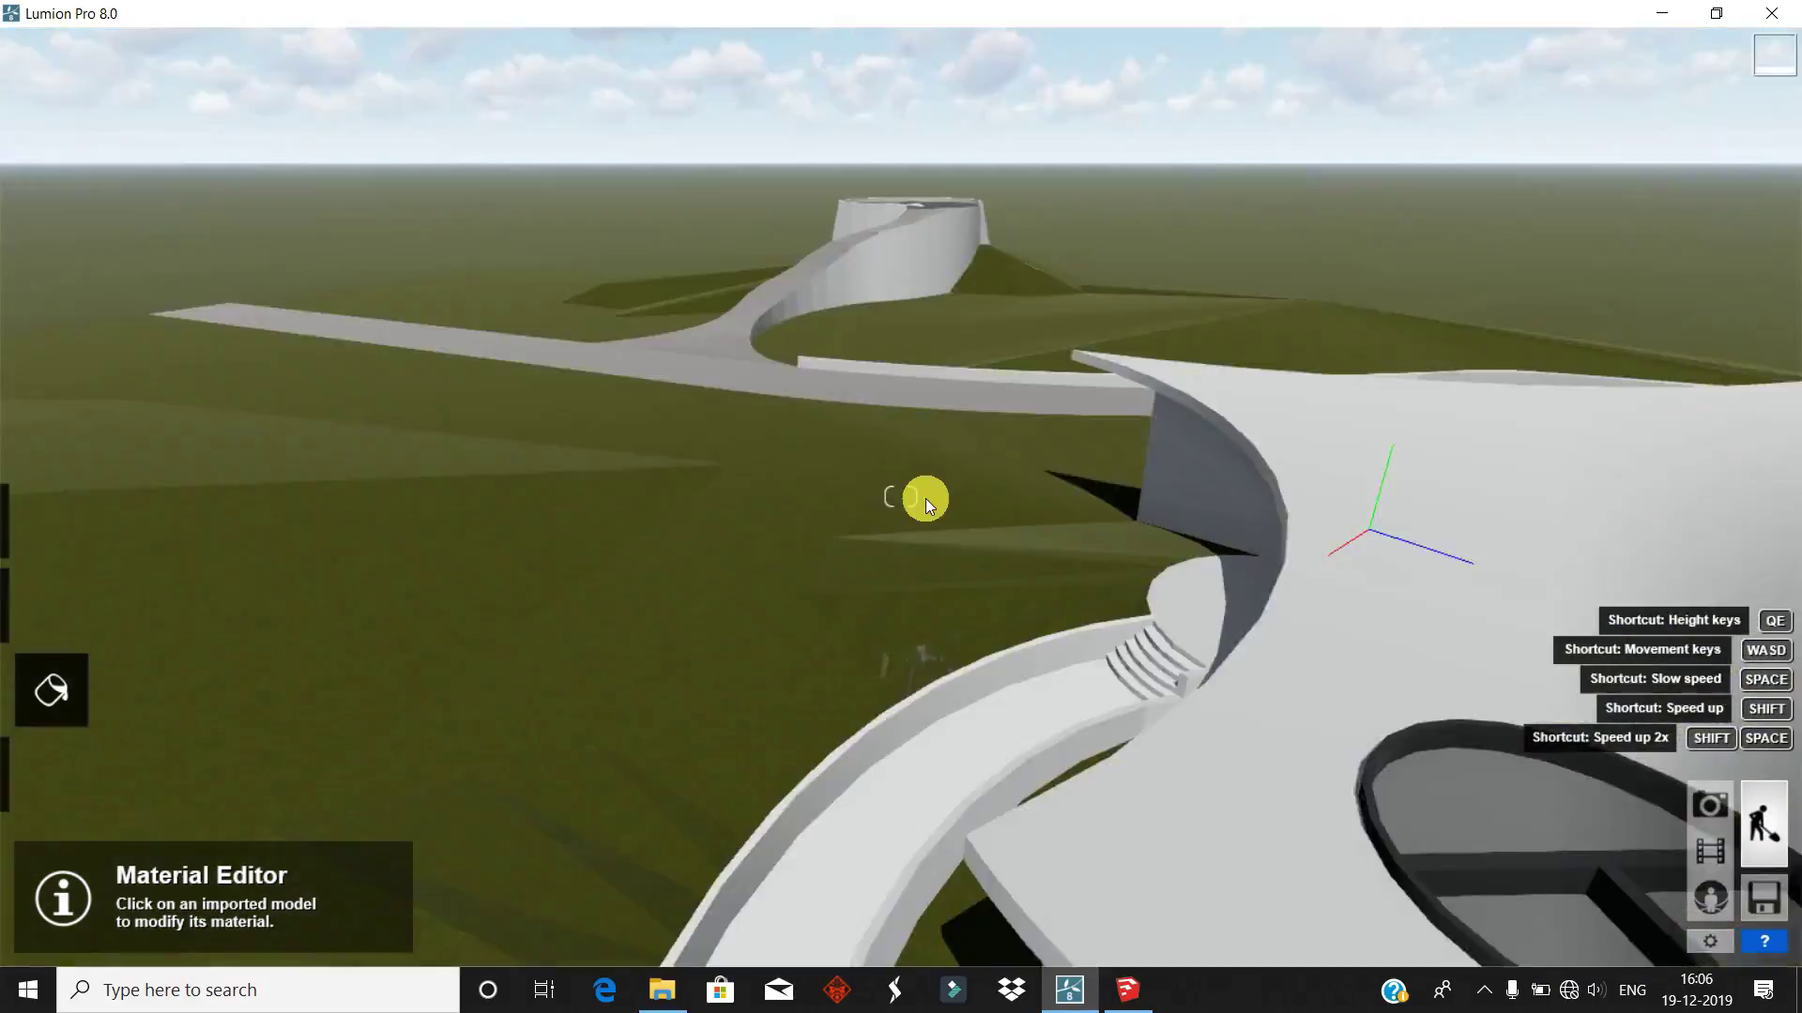
right_click_drag(925, 498, 792, 423)
left_click(880, 662)
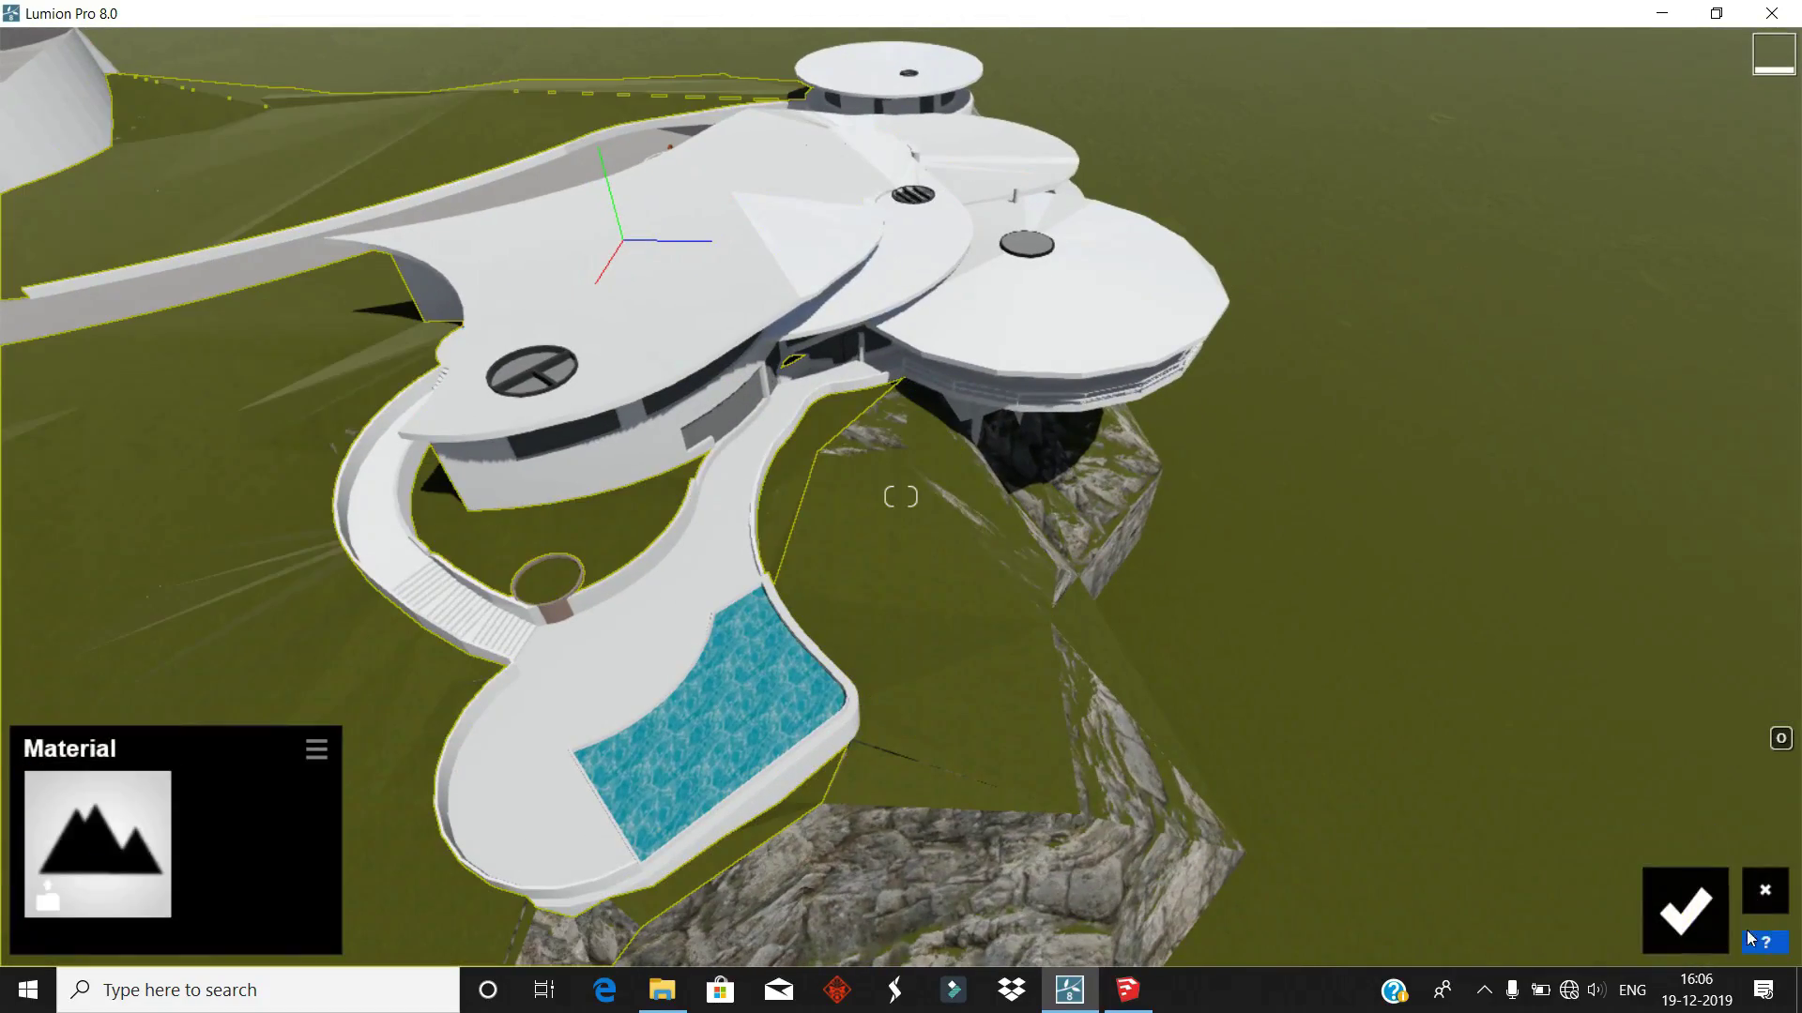
left_click(1680, 927)
left_click(52, 515)
left_click(191, 865)
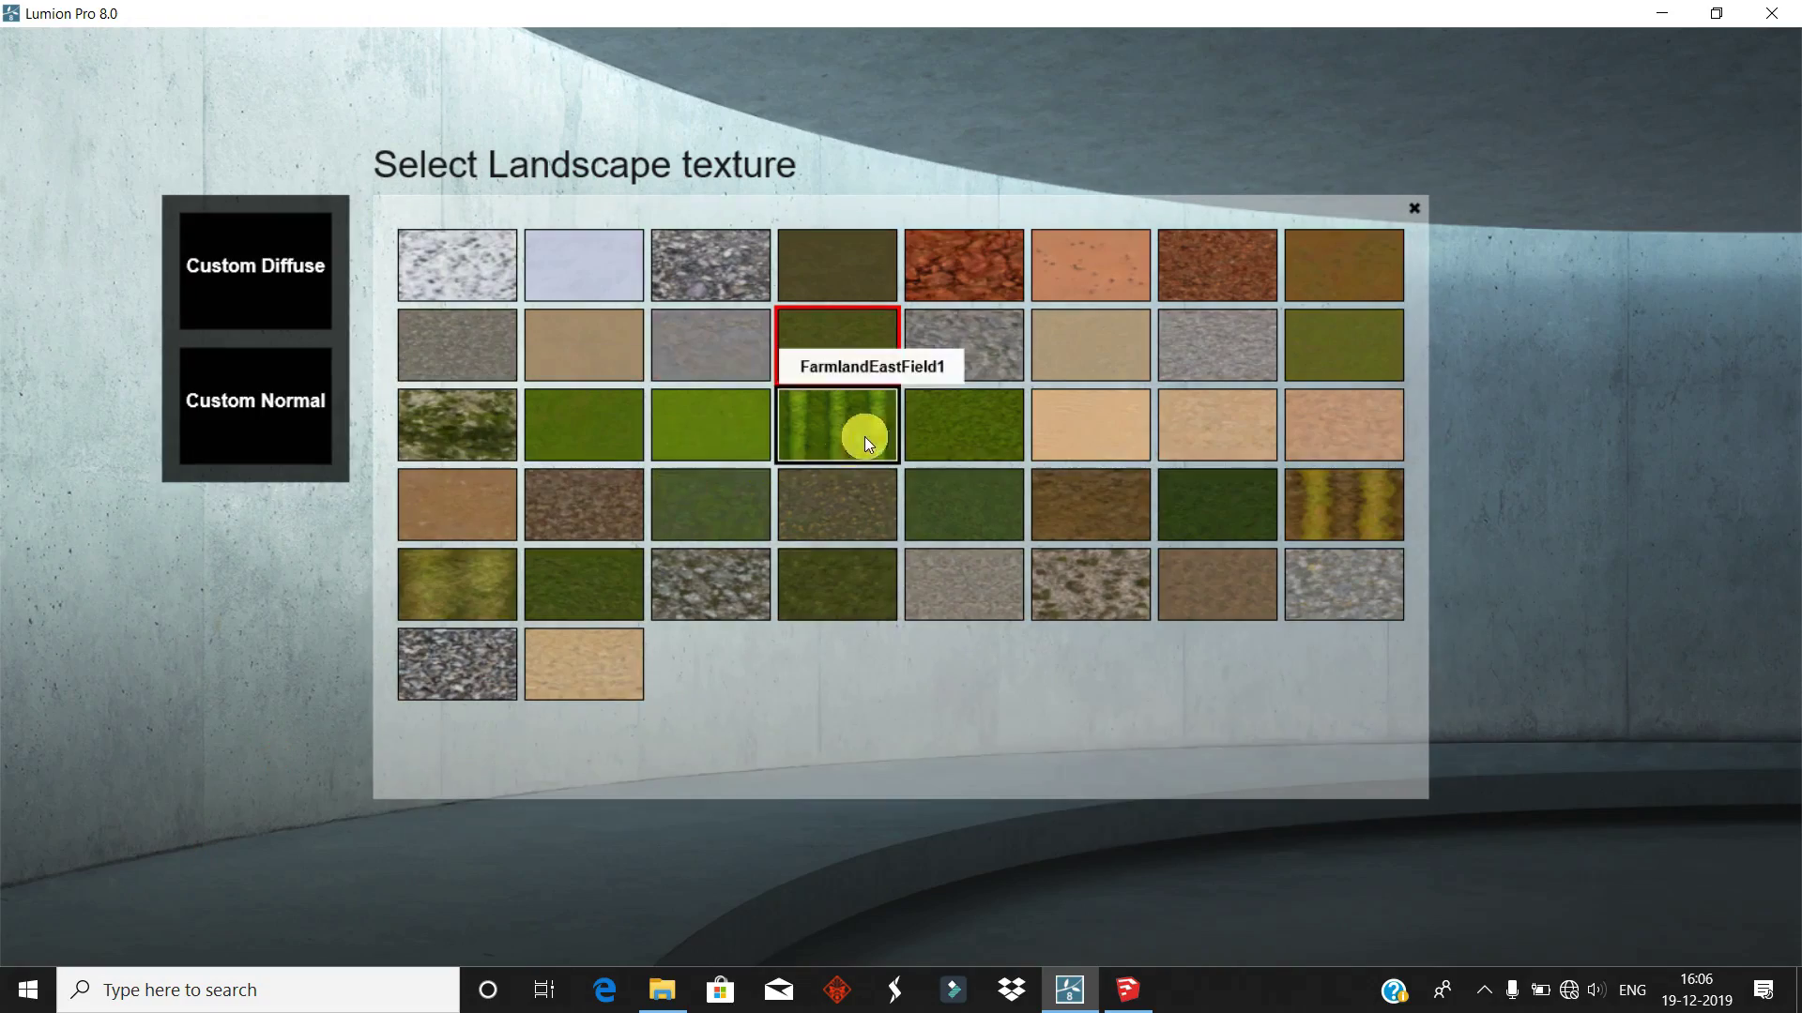
- Paint the terrain with the green FarmlandCornGreen grass texture
left_click(591, 428)
scroll(563, 469, "up", 5)
scroll(546, 458, "down", 5)
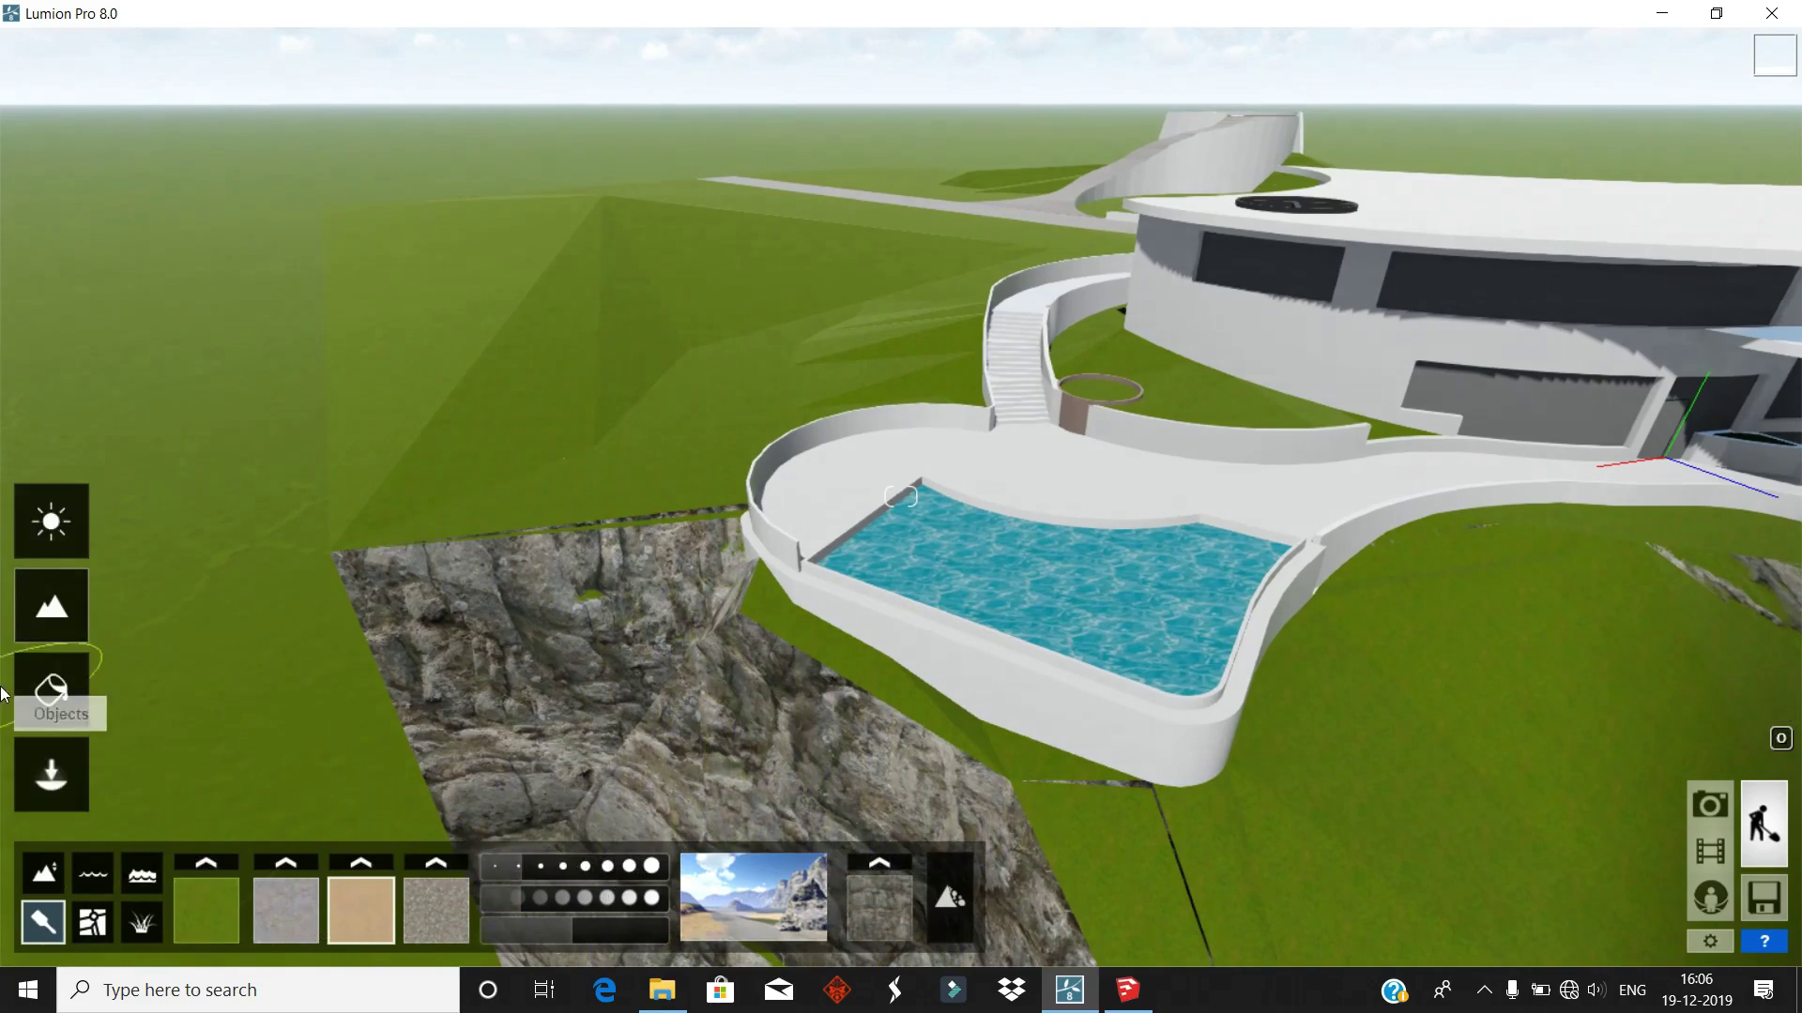
- Turn on 3D grass and tune its wildness, height and size
left_click(142, 922)
left_click(246, 891)
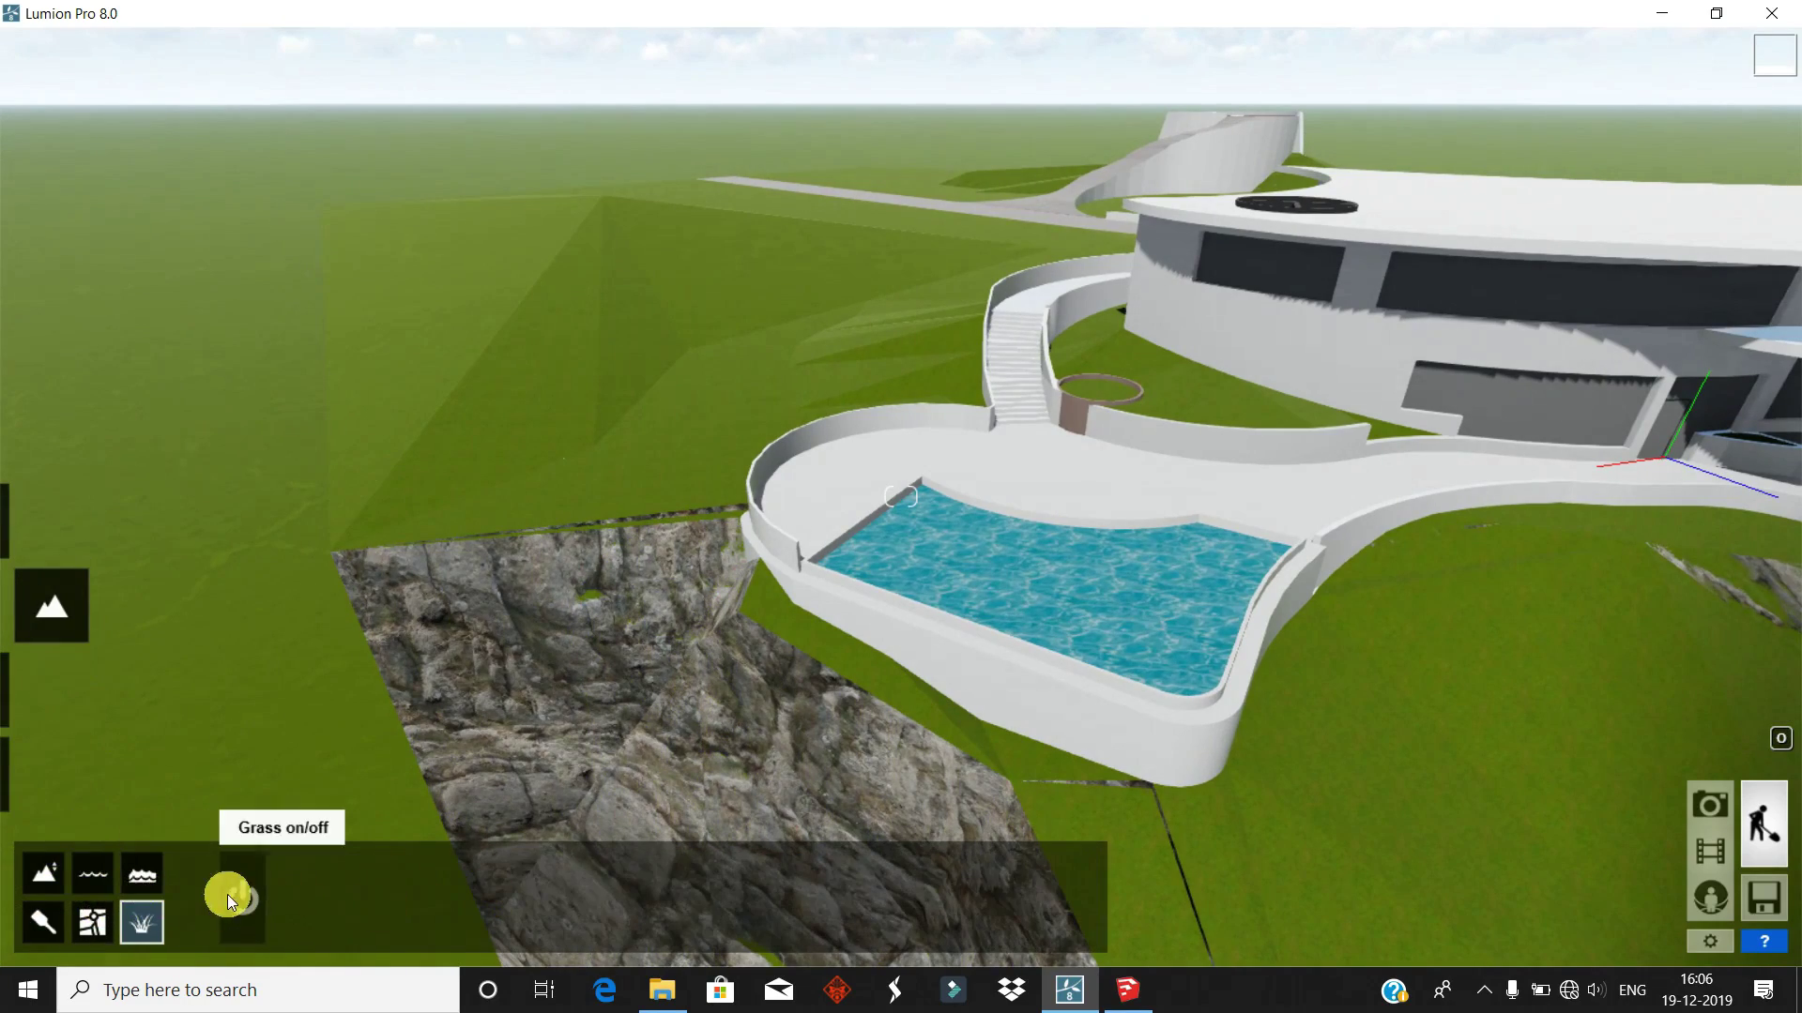
key("w")
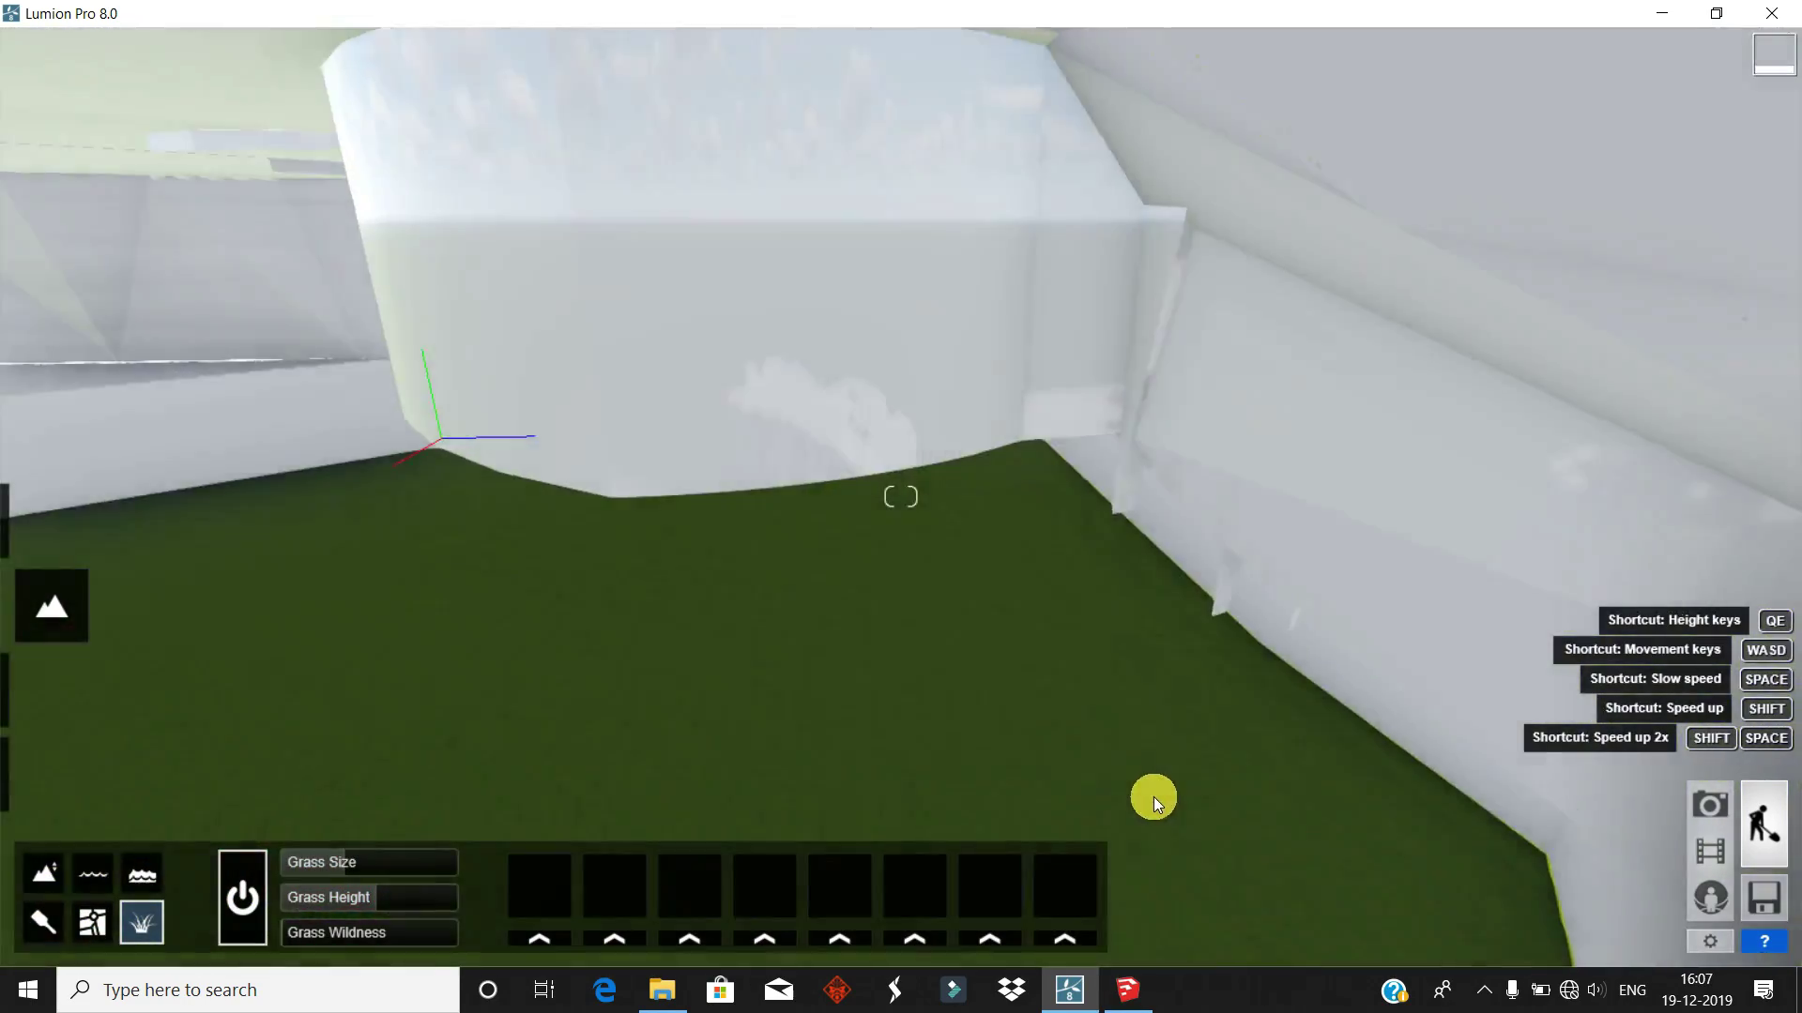
right_click_drag(1168, 820, 1116, 752)
left_click(408, 942)
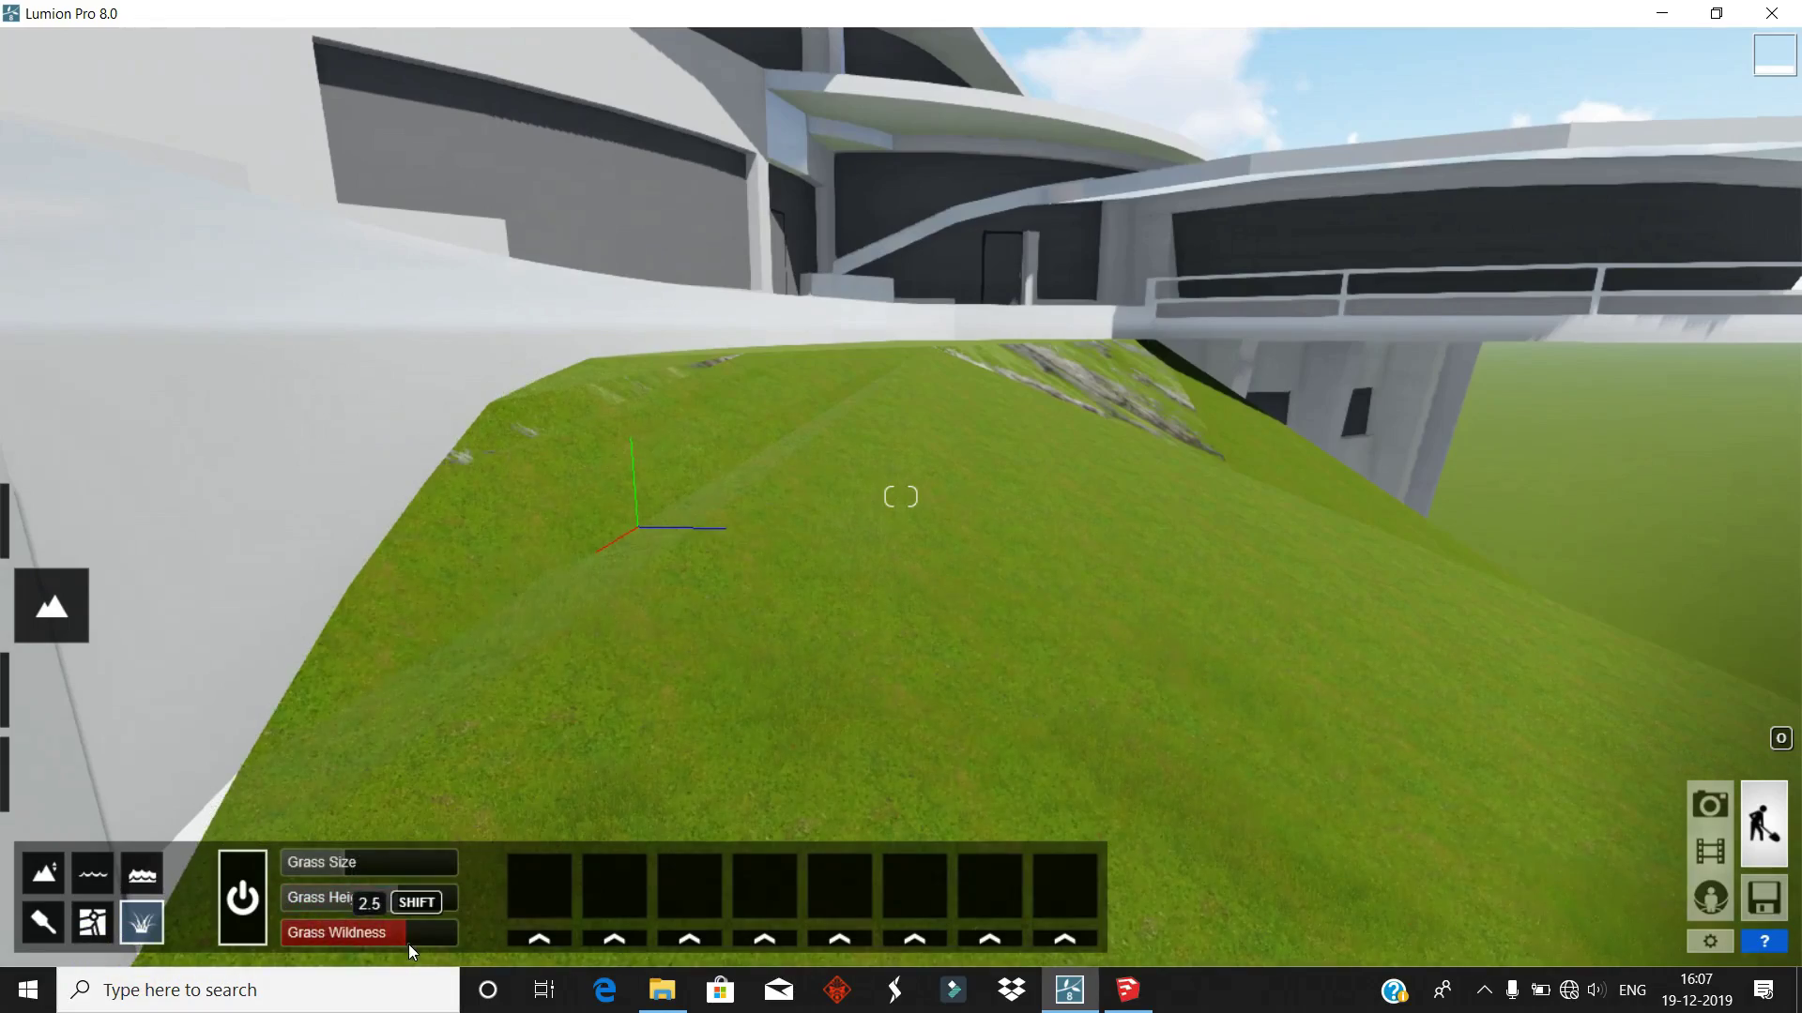
mouse_move(375, 897)
left_mouse_down()
mouse_move(396, 897)
mouse_move(402, 854)
left_mouse_up()
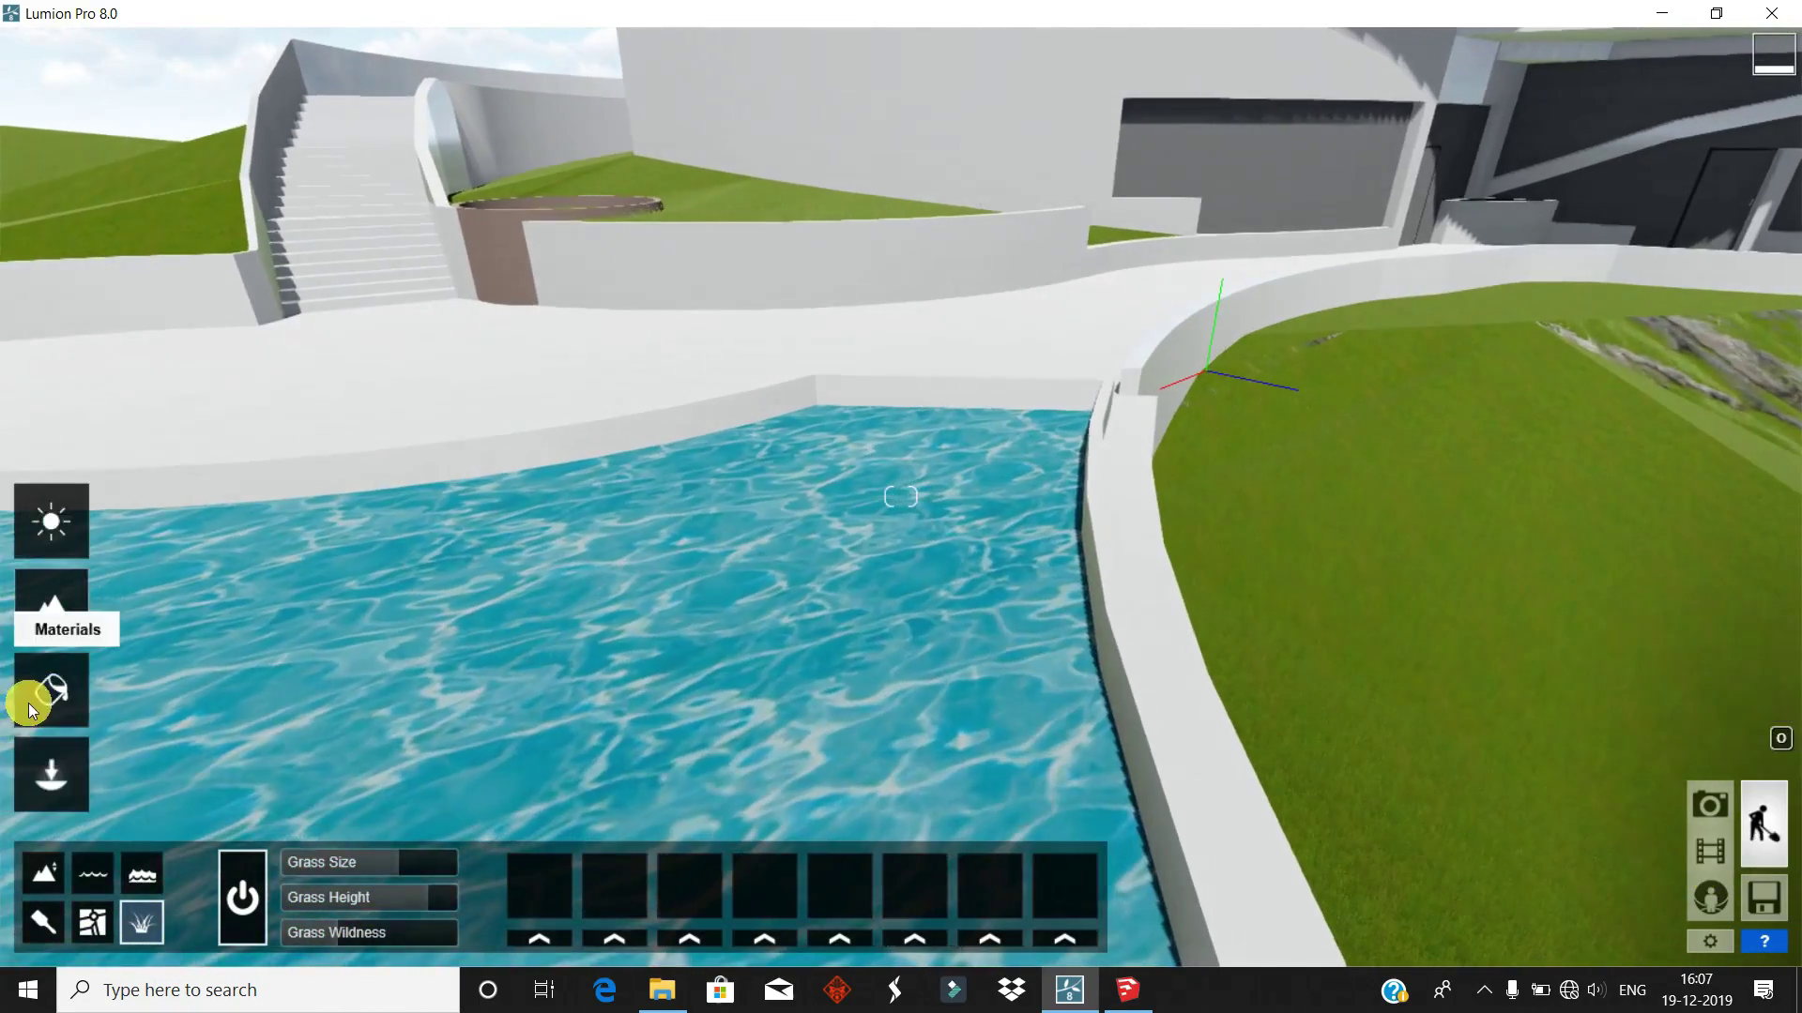
- Select the pool surface and browse the Nature > Water presets for a tropical water
left_click(38, 704)
left_click(227, 475)
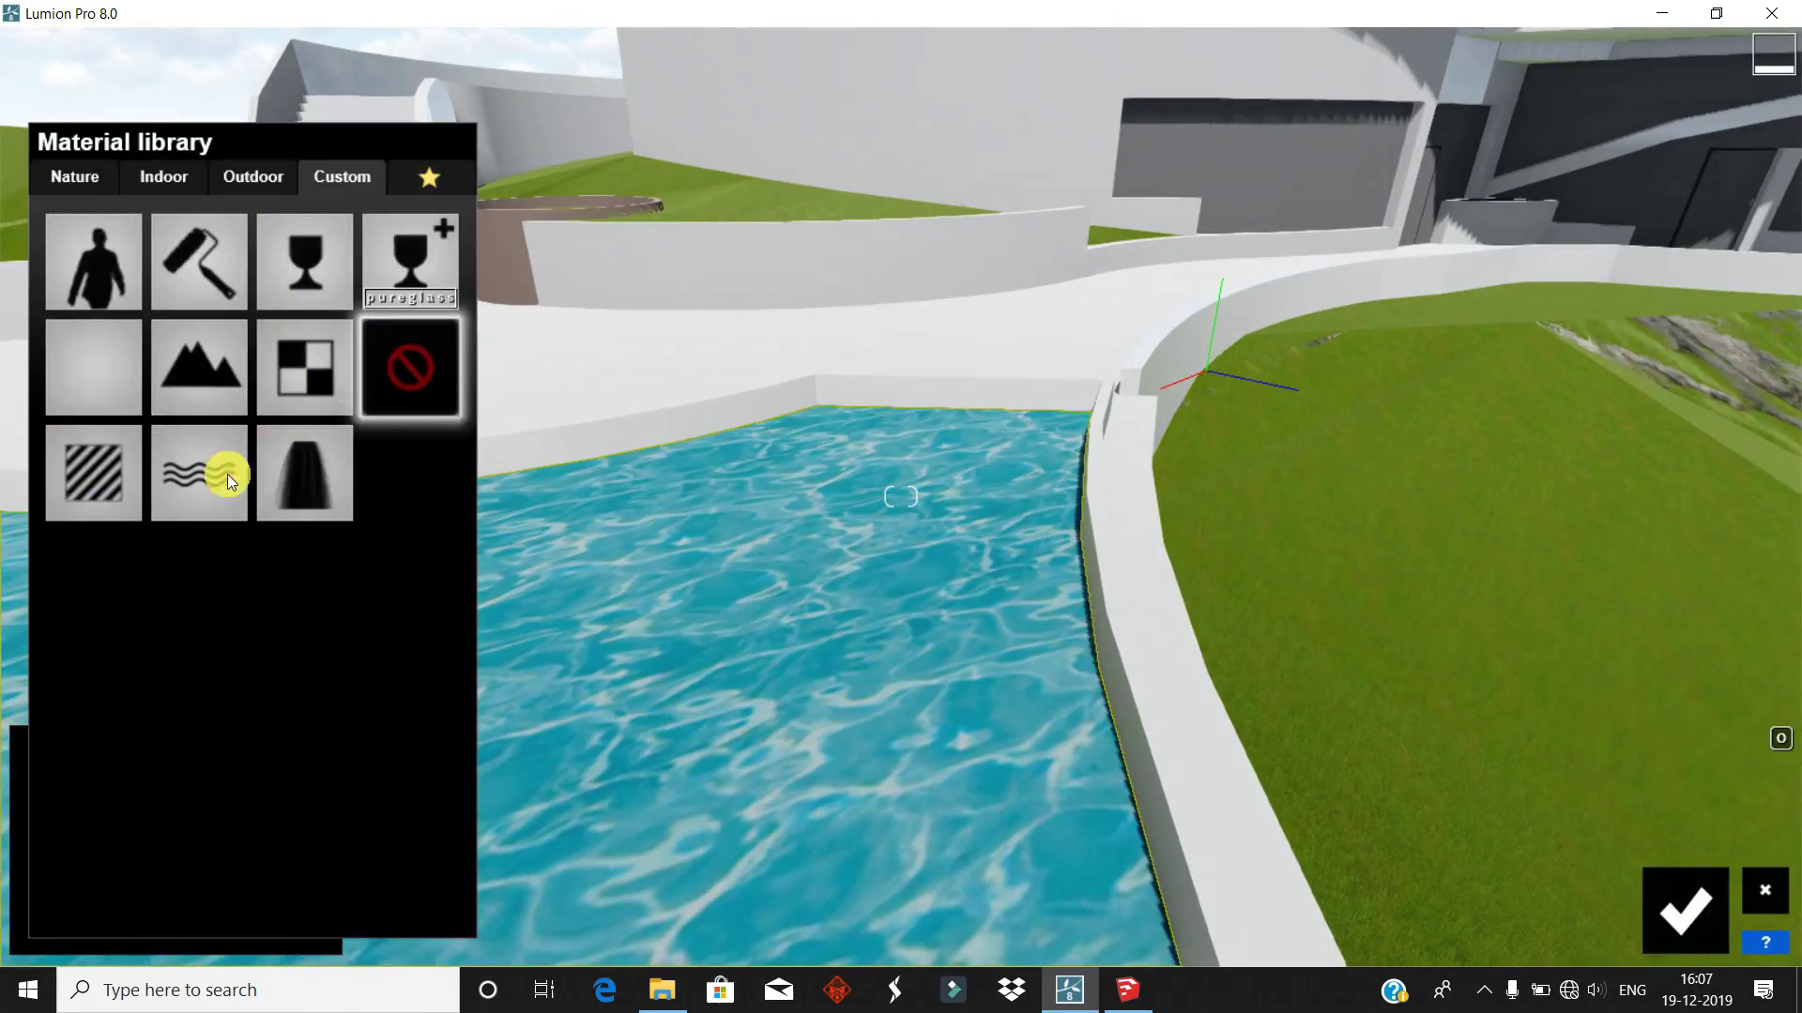
left_click(97, 464)
left_click(253, 176)
key("Escape")
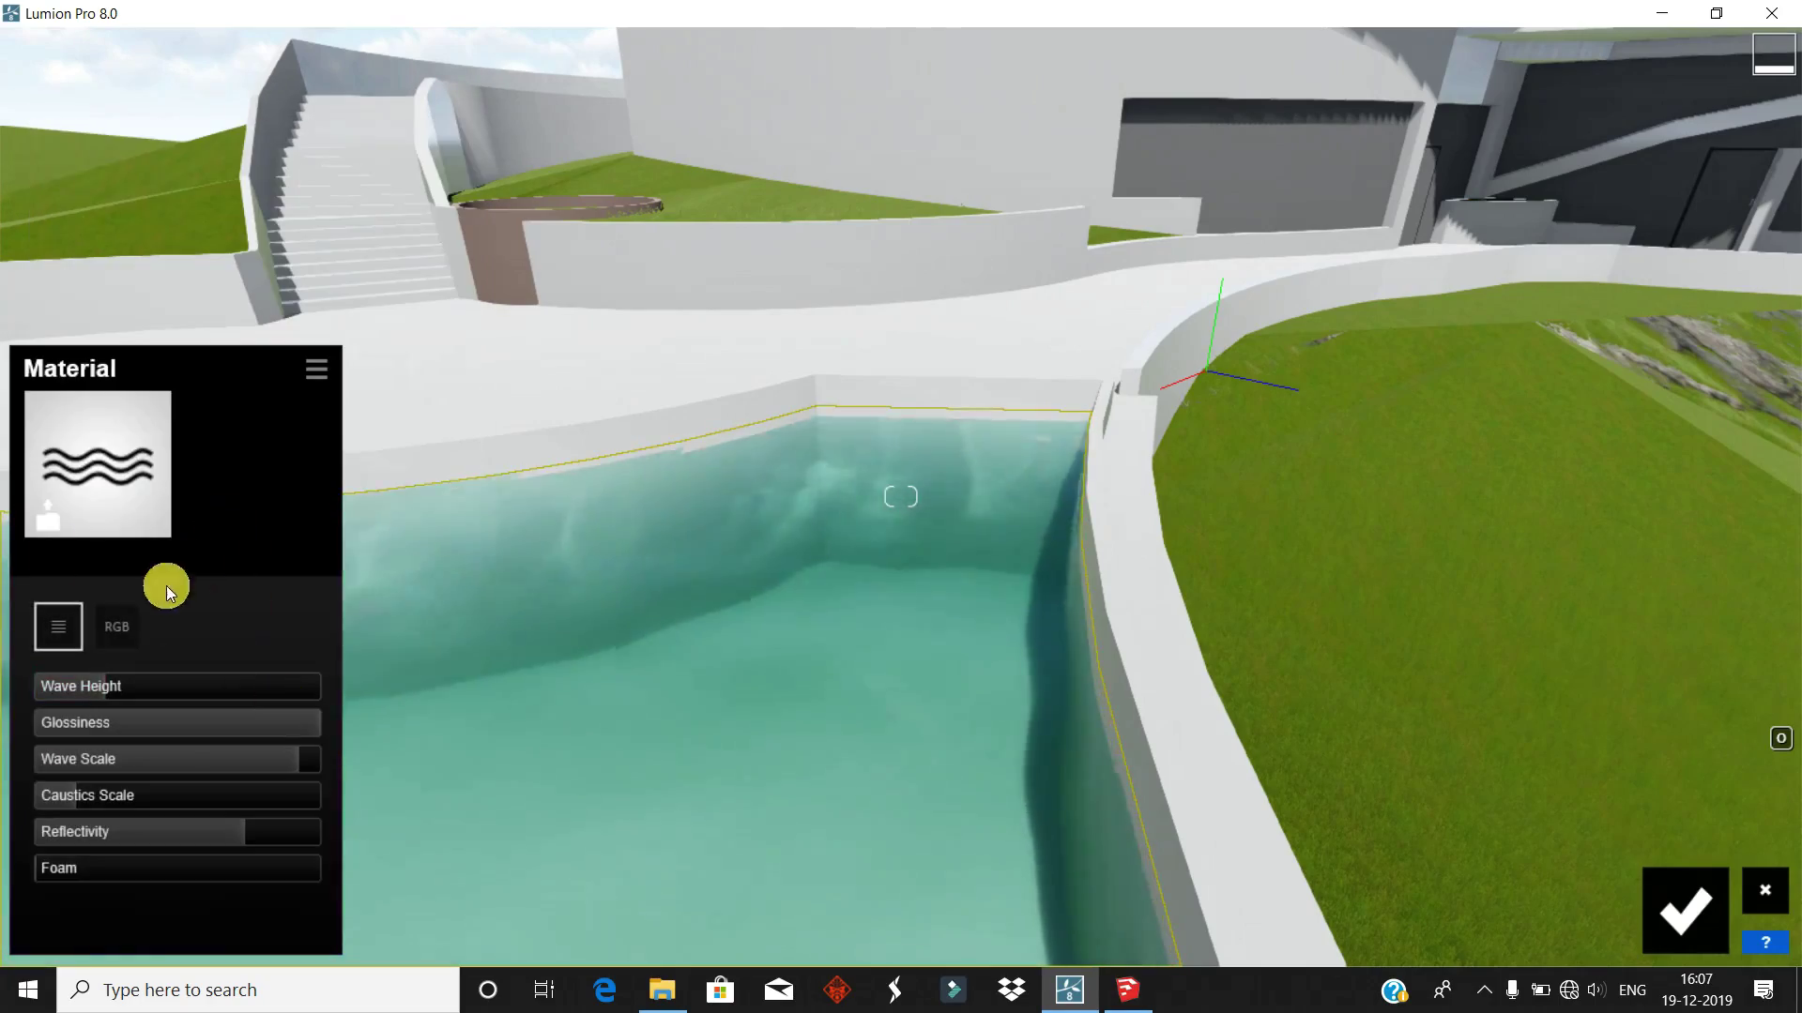
left_click(98, 465)
left_click(223, 176)
left_click(343, 238)
left_click(329, 838)
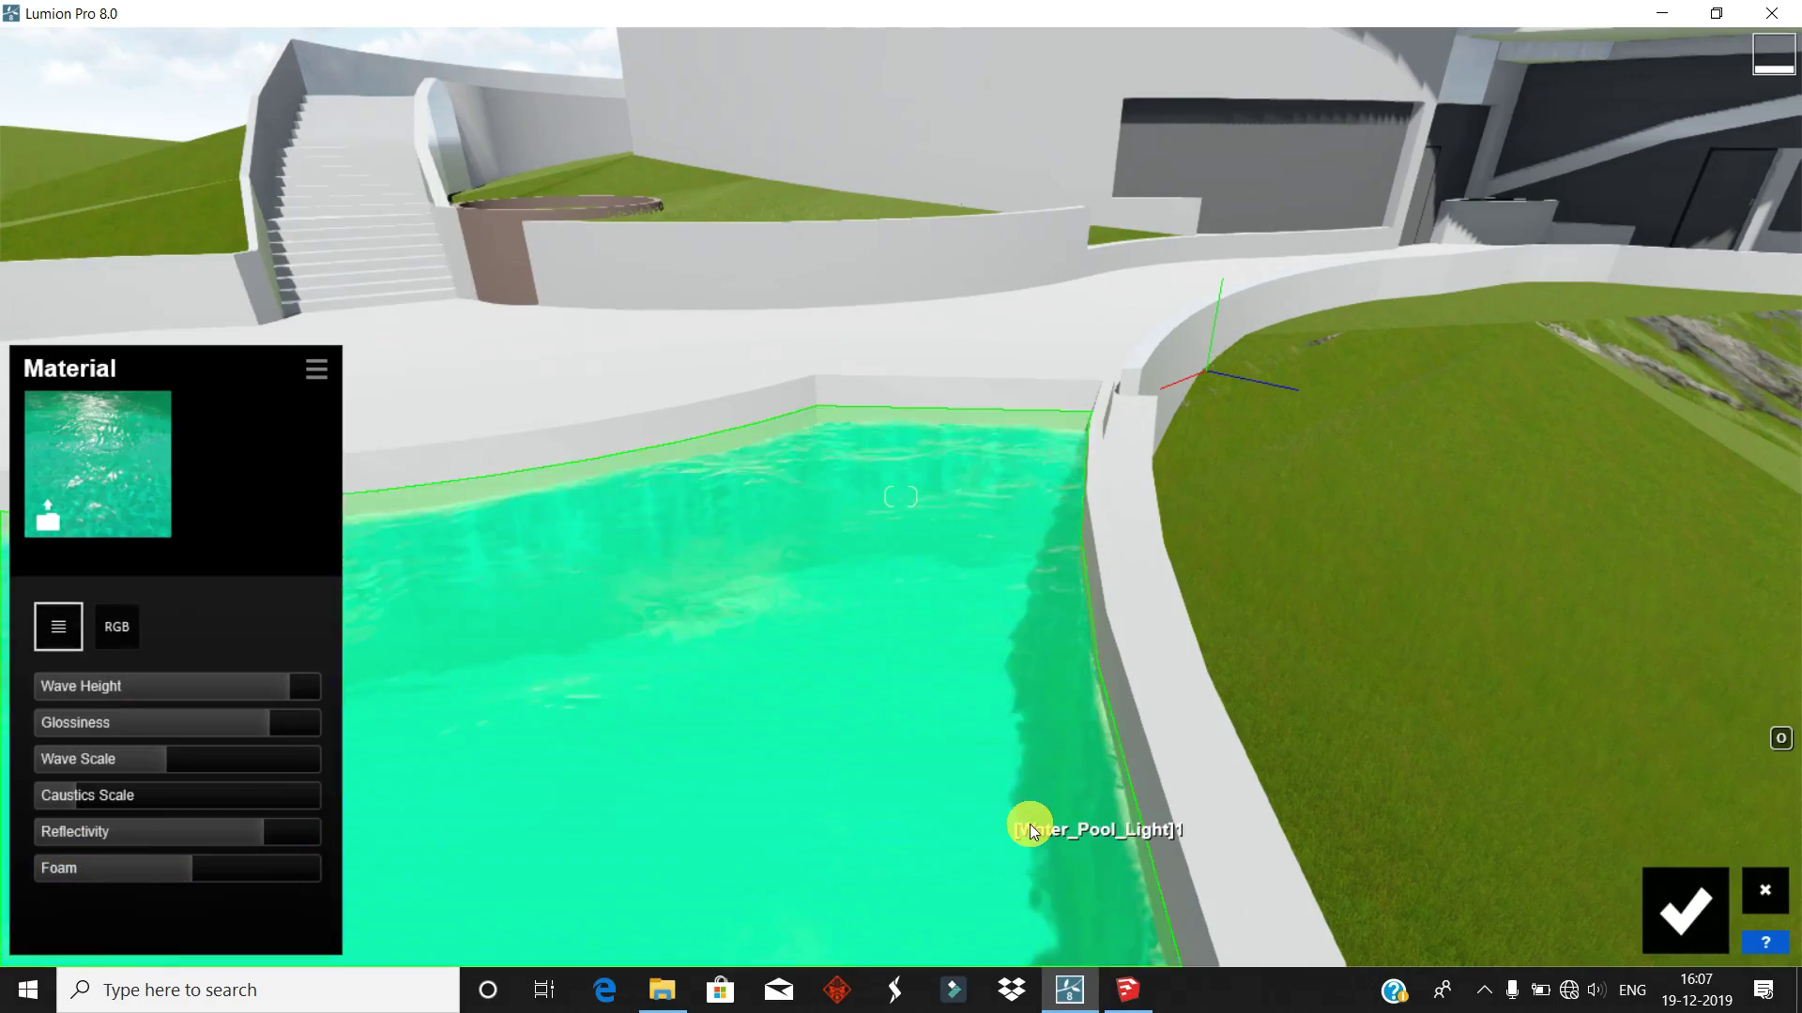
- Apply Tropical Lake water to the pool with wave height 0.4
left_click(160, 492)
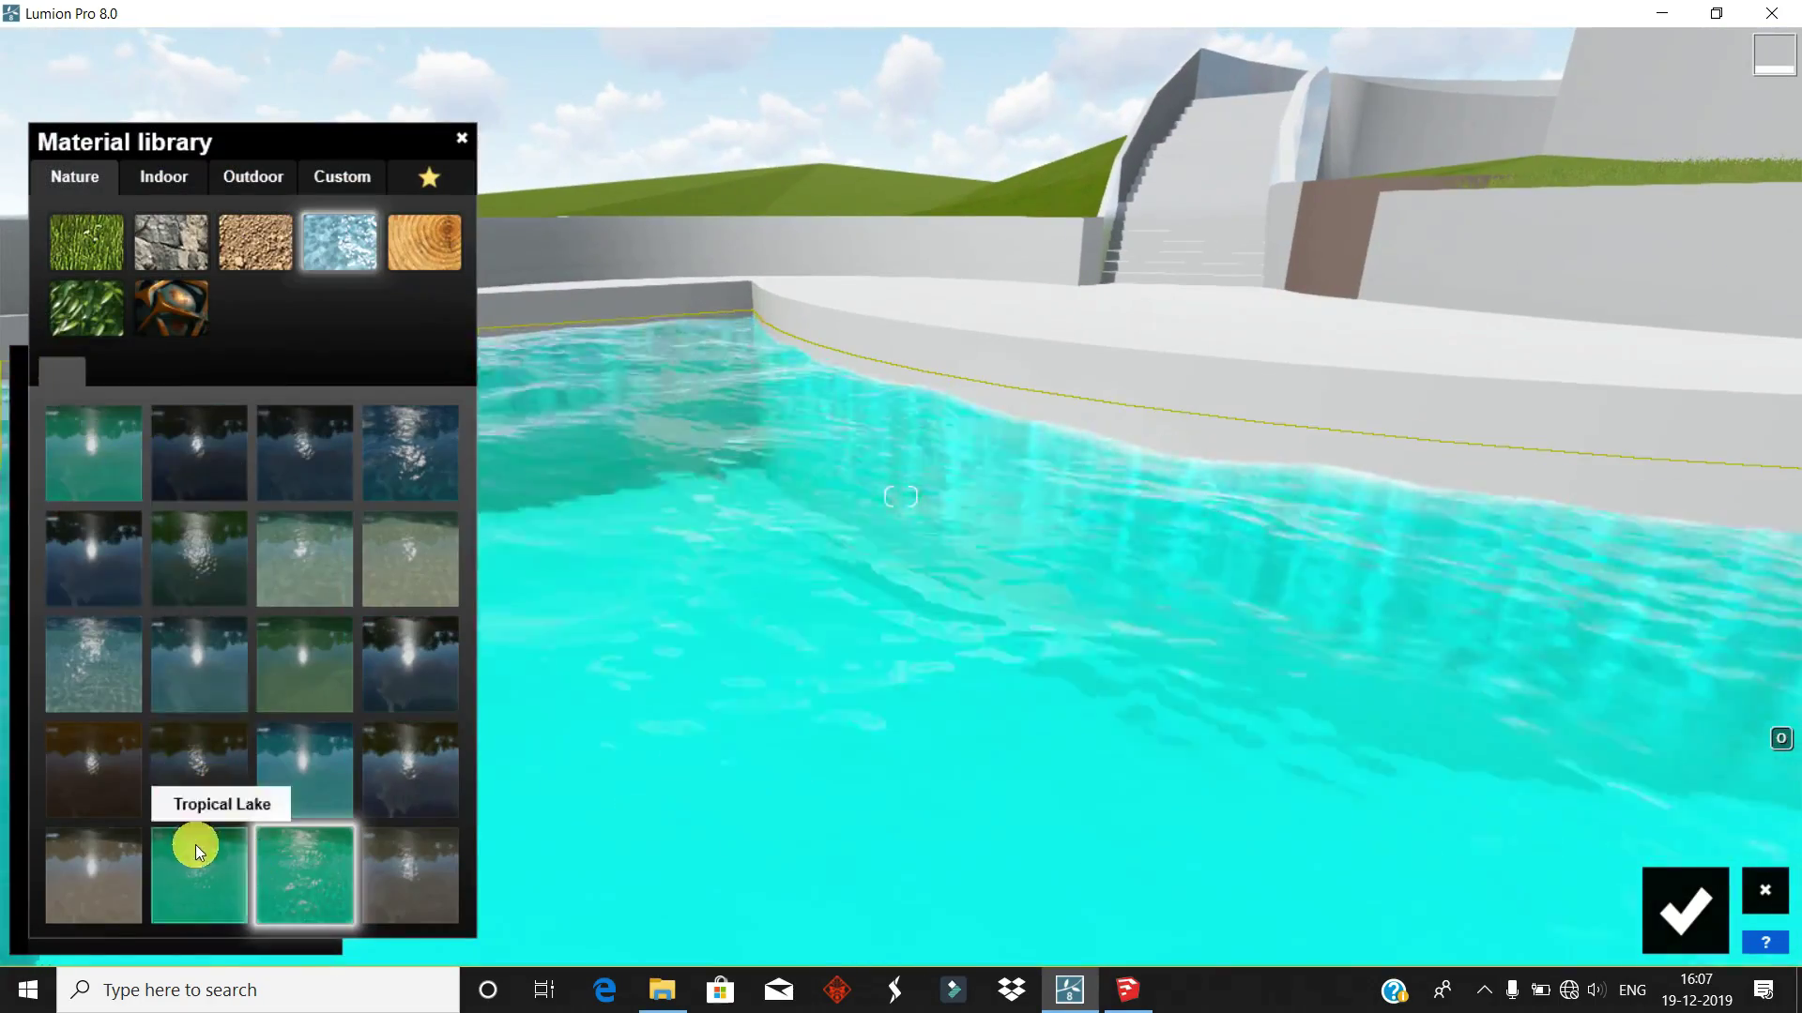
left_click(195, 845)
left_click(55, 544)
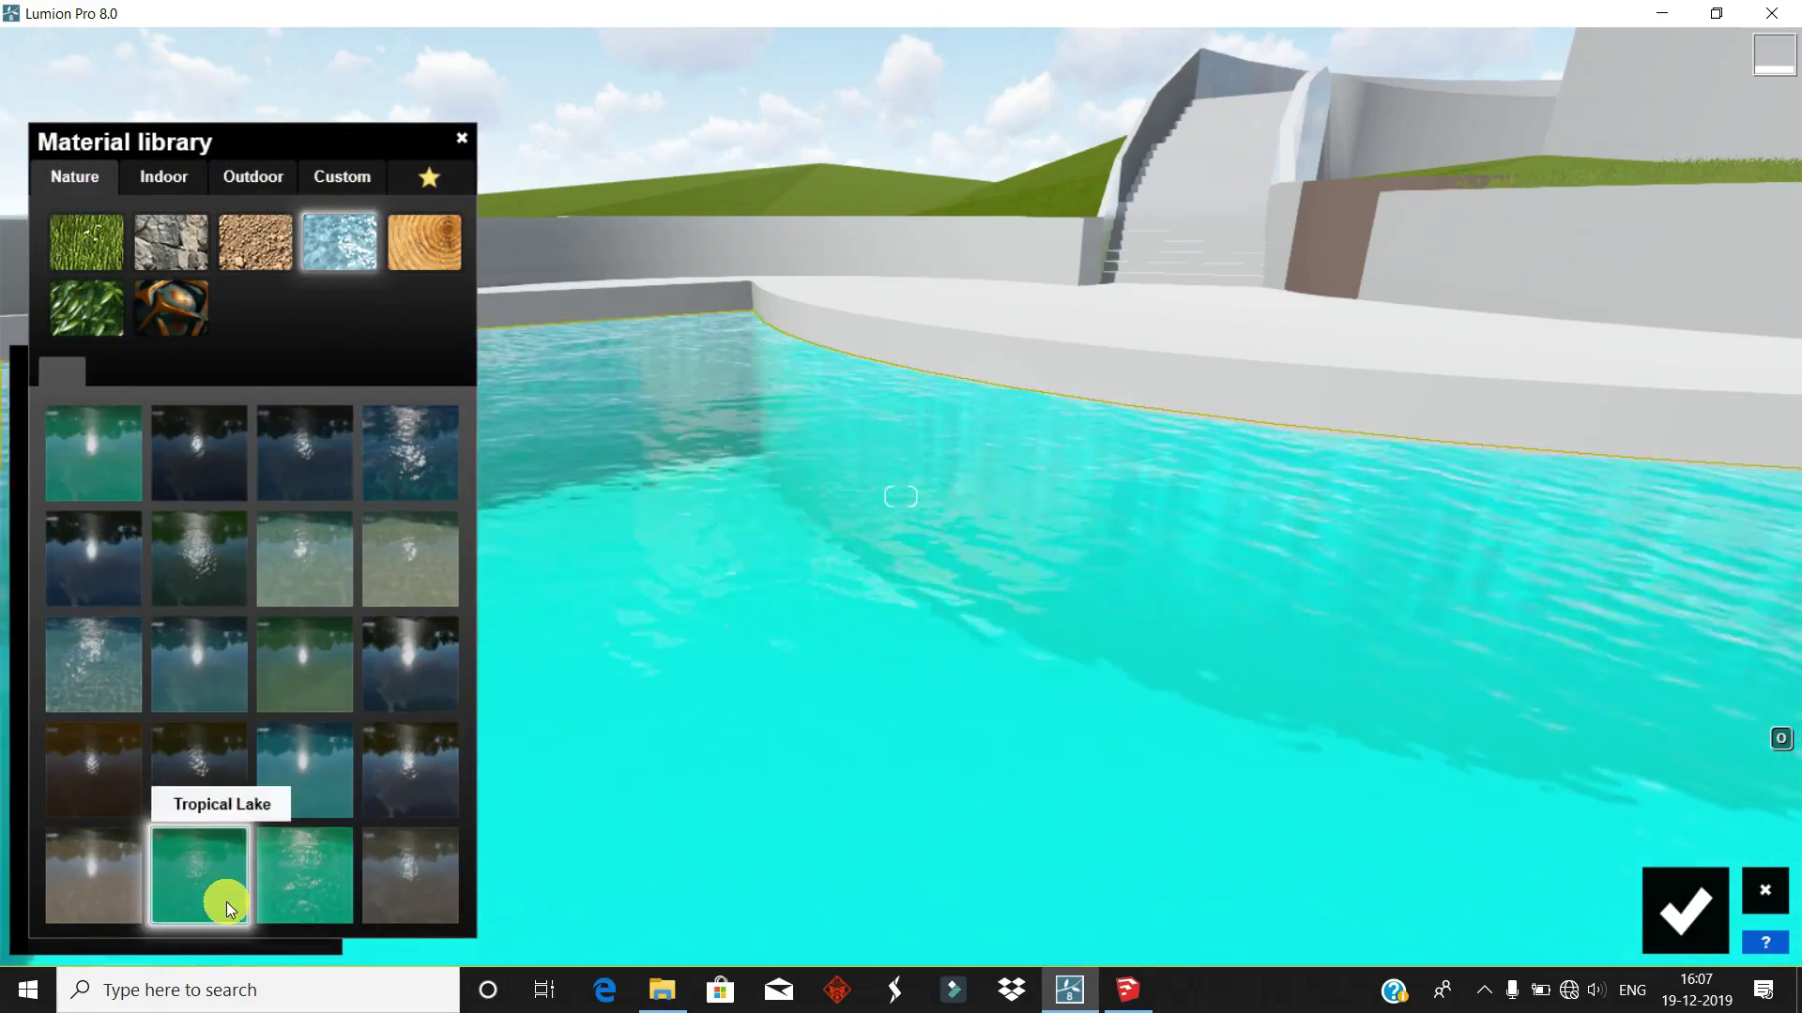
left_click(234, 892)
left_click_drag(120, 686, 148, 689)
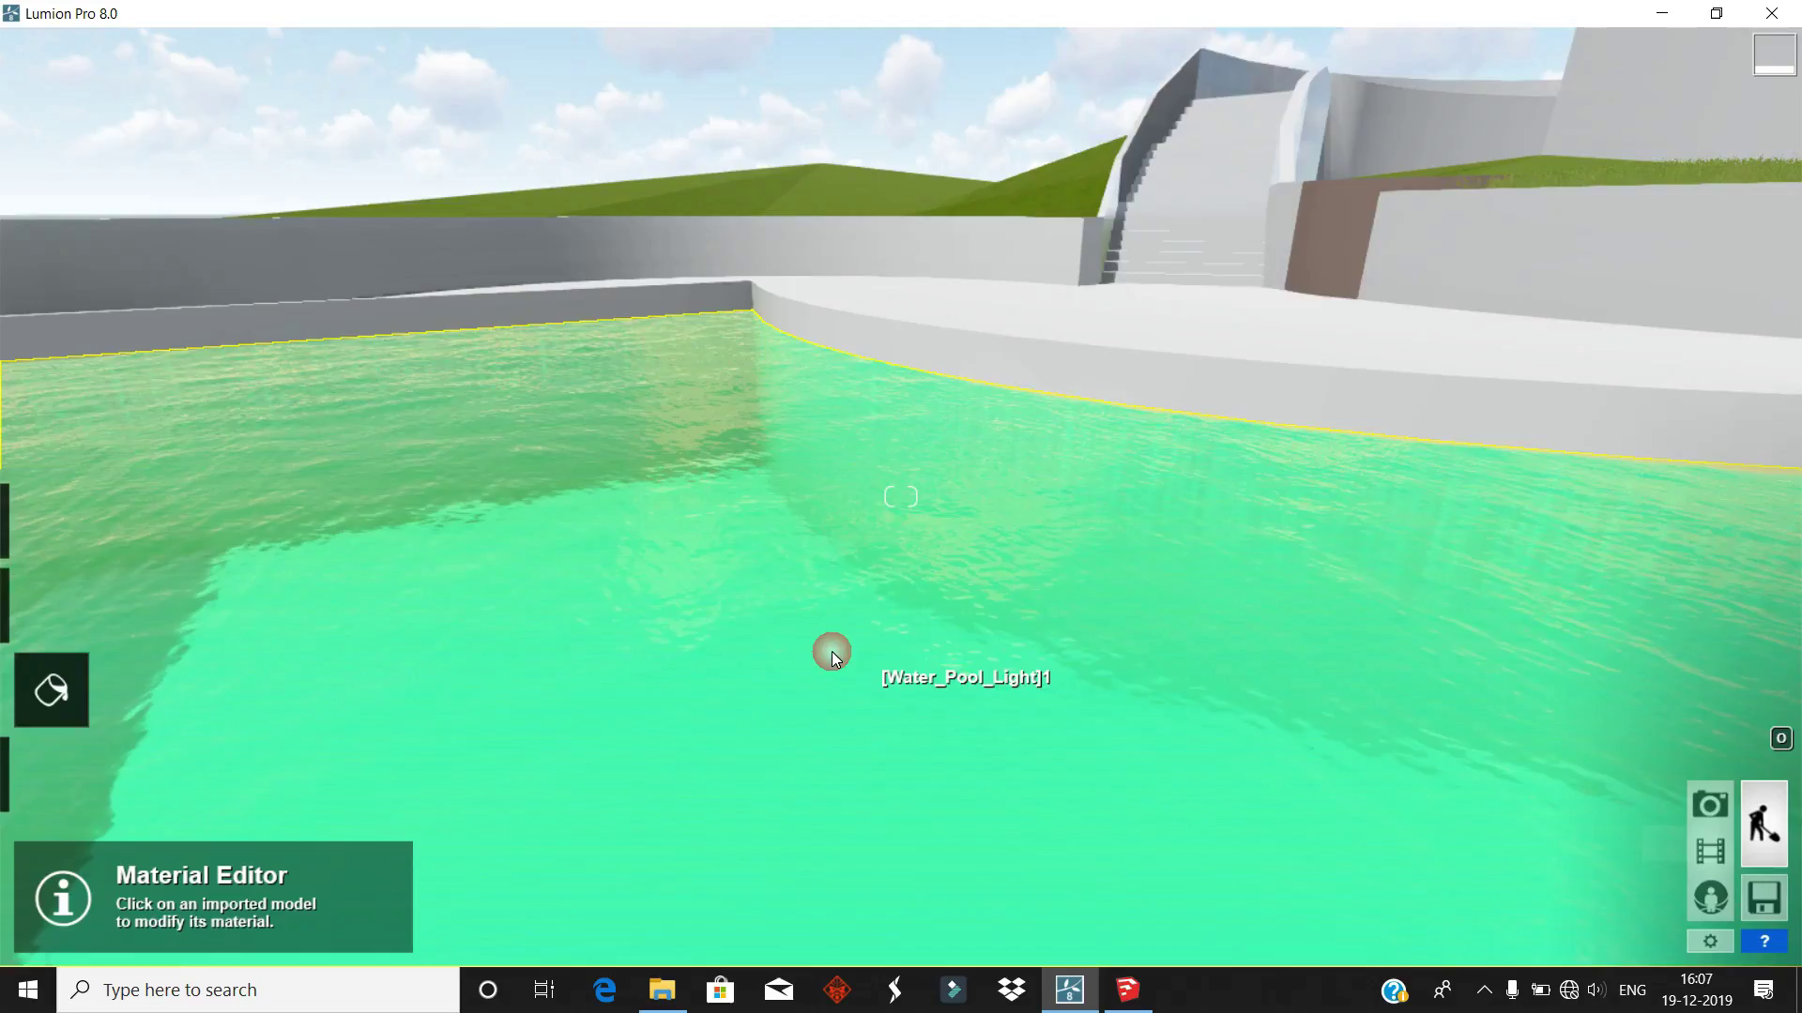
mouse_move(831, 651)
right_mouse_down()
mouse_move(526, 638)
mouse_move(248, 696)
right_mouse_up()
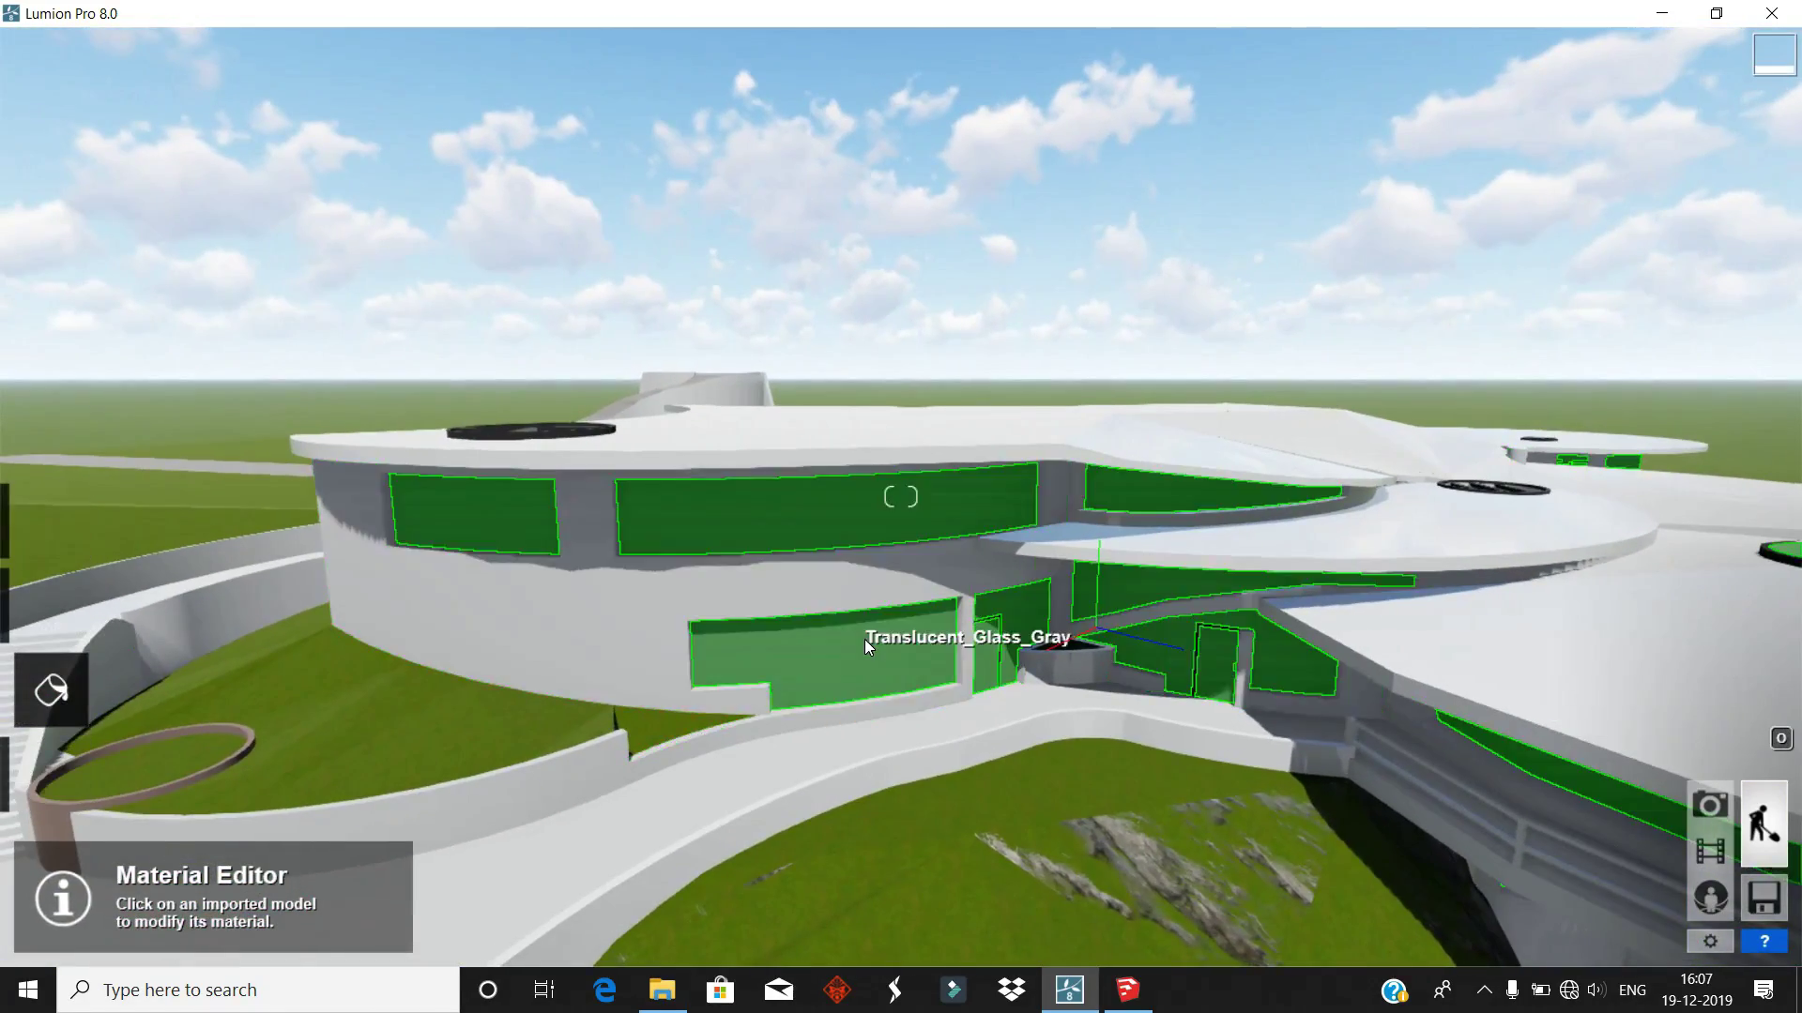
- Apply an Outdoor > Concrete material to the roof surface
scroll(864, 639, "up", 5)
left_click(870, 753)
left_click(93, 403)
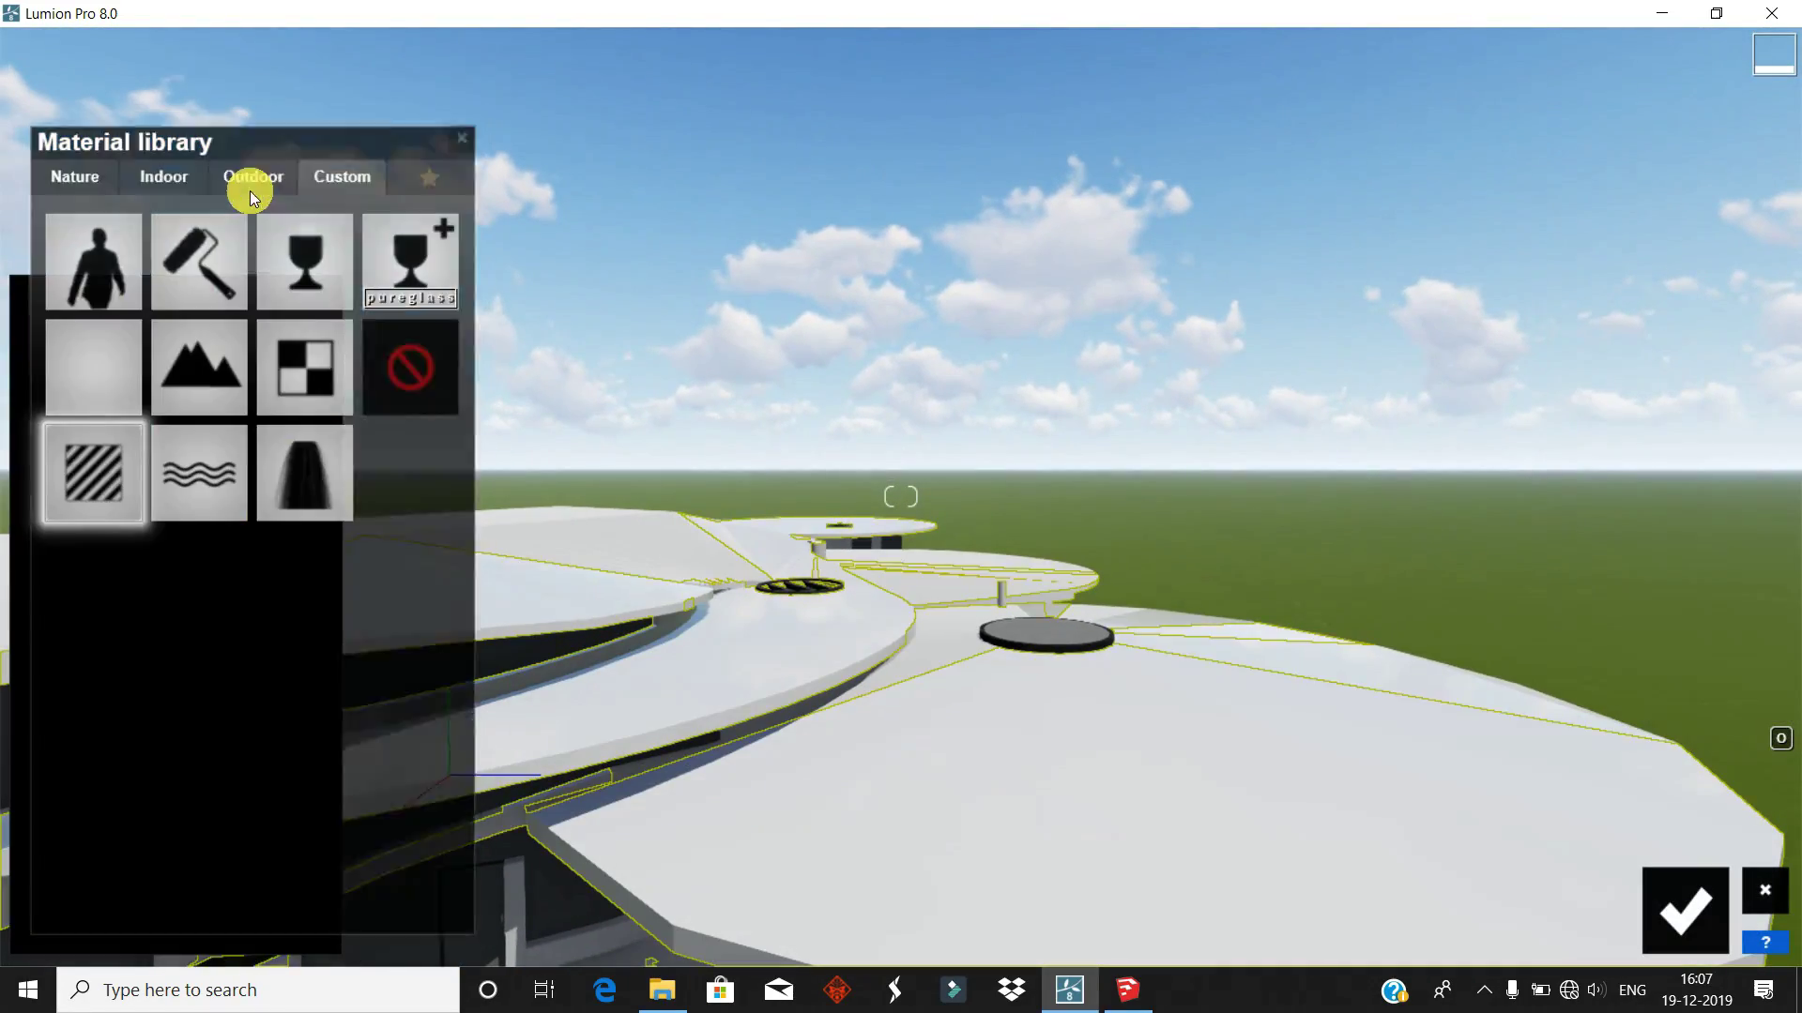
left_click(249, 180)
left_click(171, 242)
left_click(189, 665)
mouse_move(734, 657)
right_mouse_down()
mouse_move(690, 523)
mouse_move(794, 728)
right_mouse_up()
scroll(794, 728, "up", 5)
scroll(779, 649, "down", 3)
left_click(791, 730)
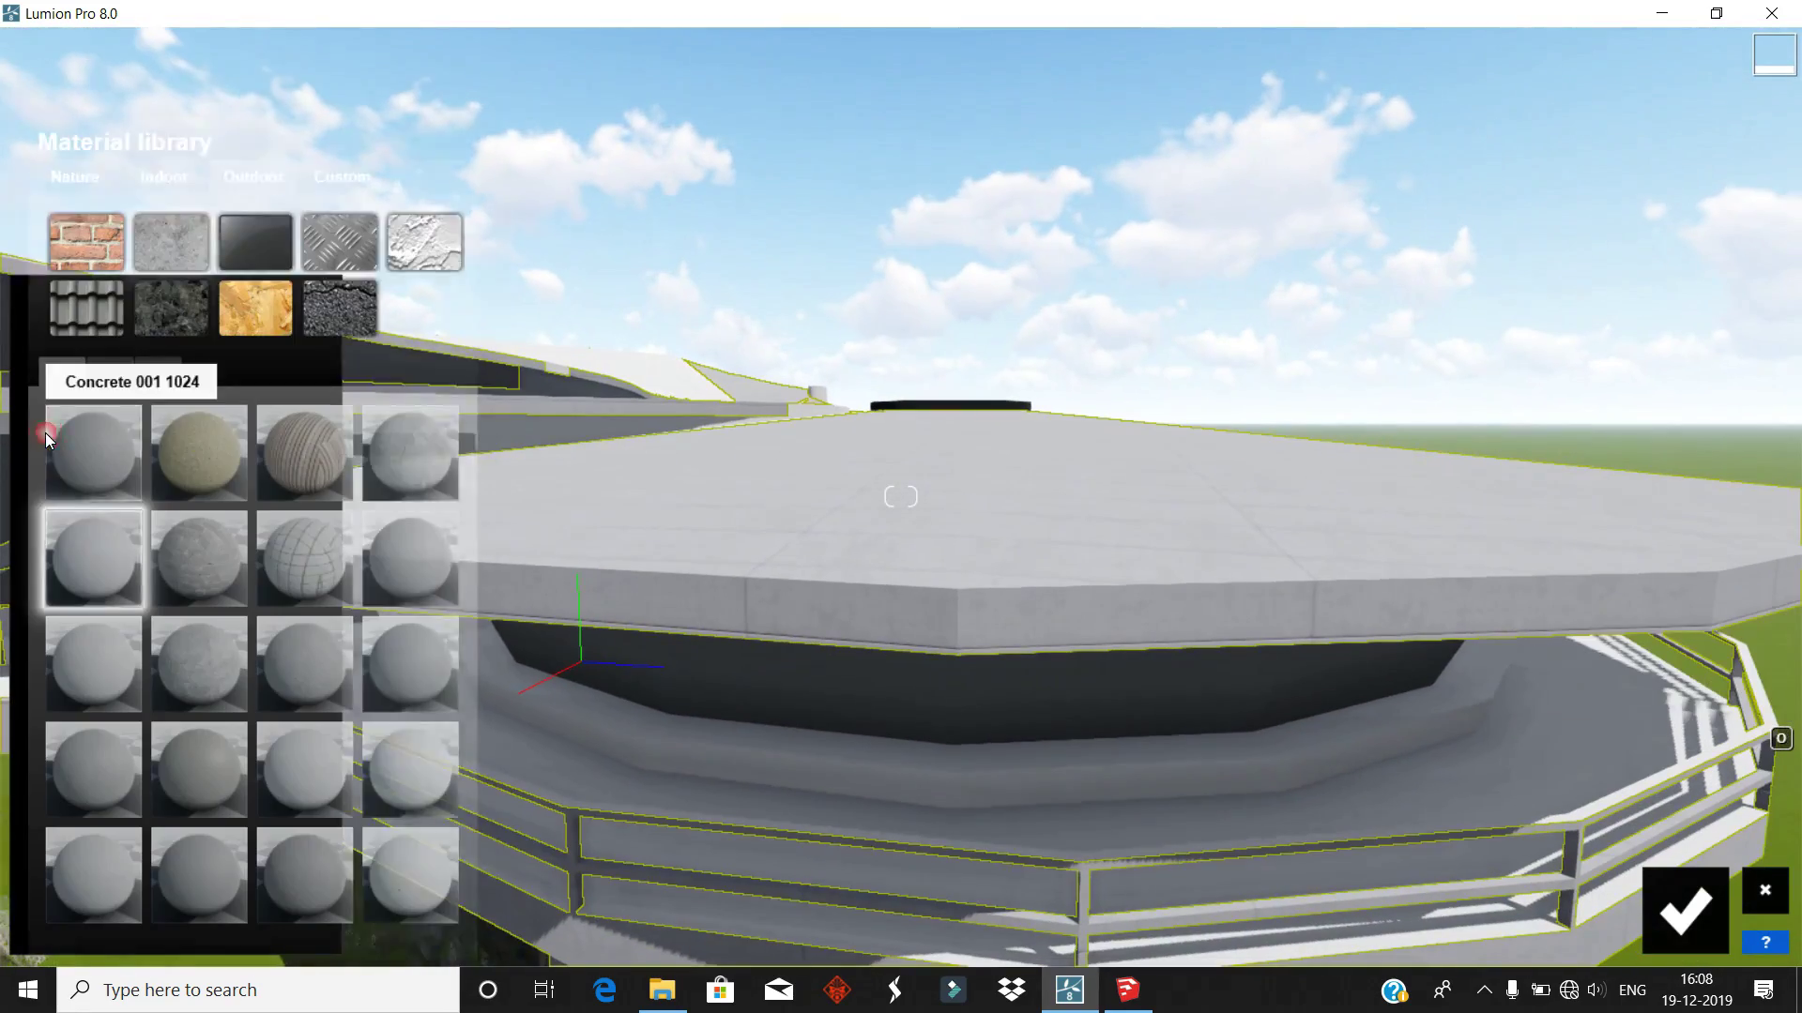
left_click(234, 565)
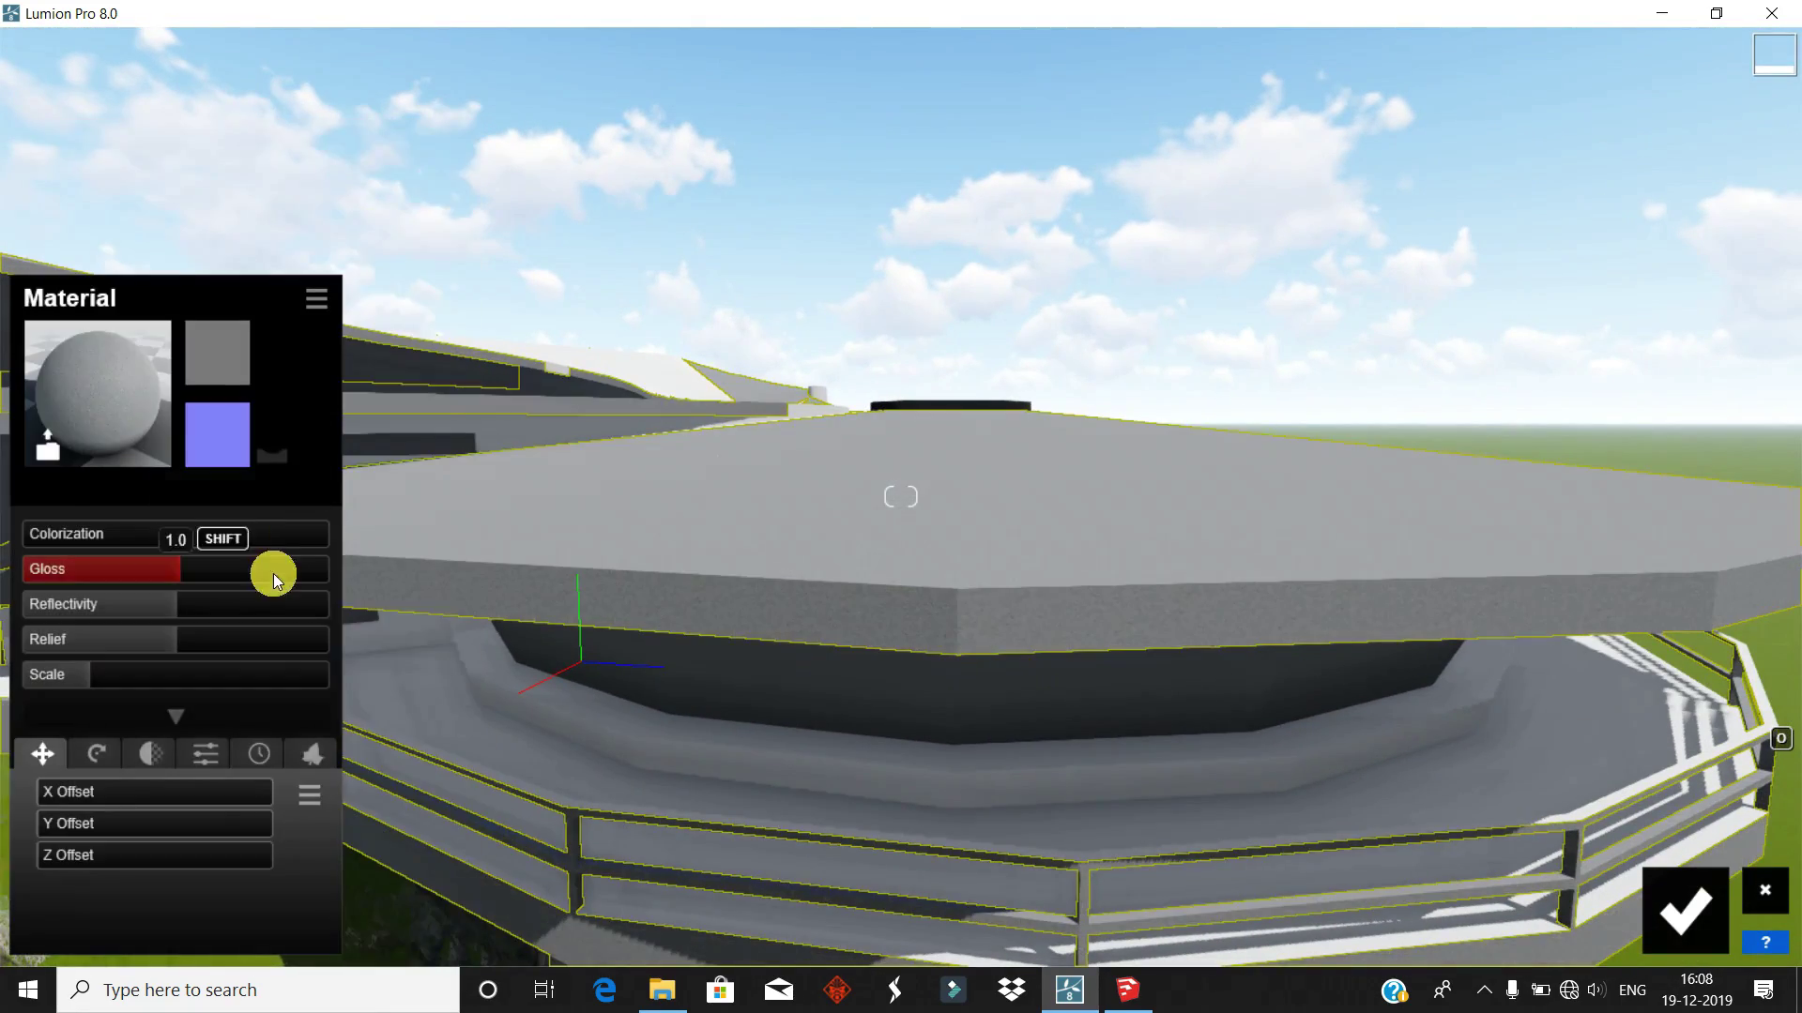
- Adjust the roof concrete's gloss, try Concrete 018 1024, then confirm a smooth grey Poliigon concrete on the deck
left_click(93, 403)
left_click(306, 565)
left_click(52, 451)
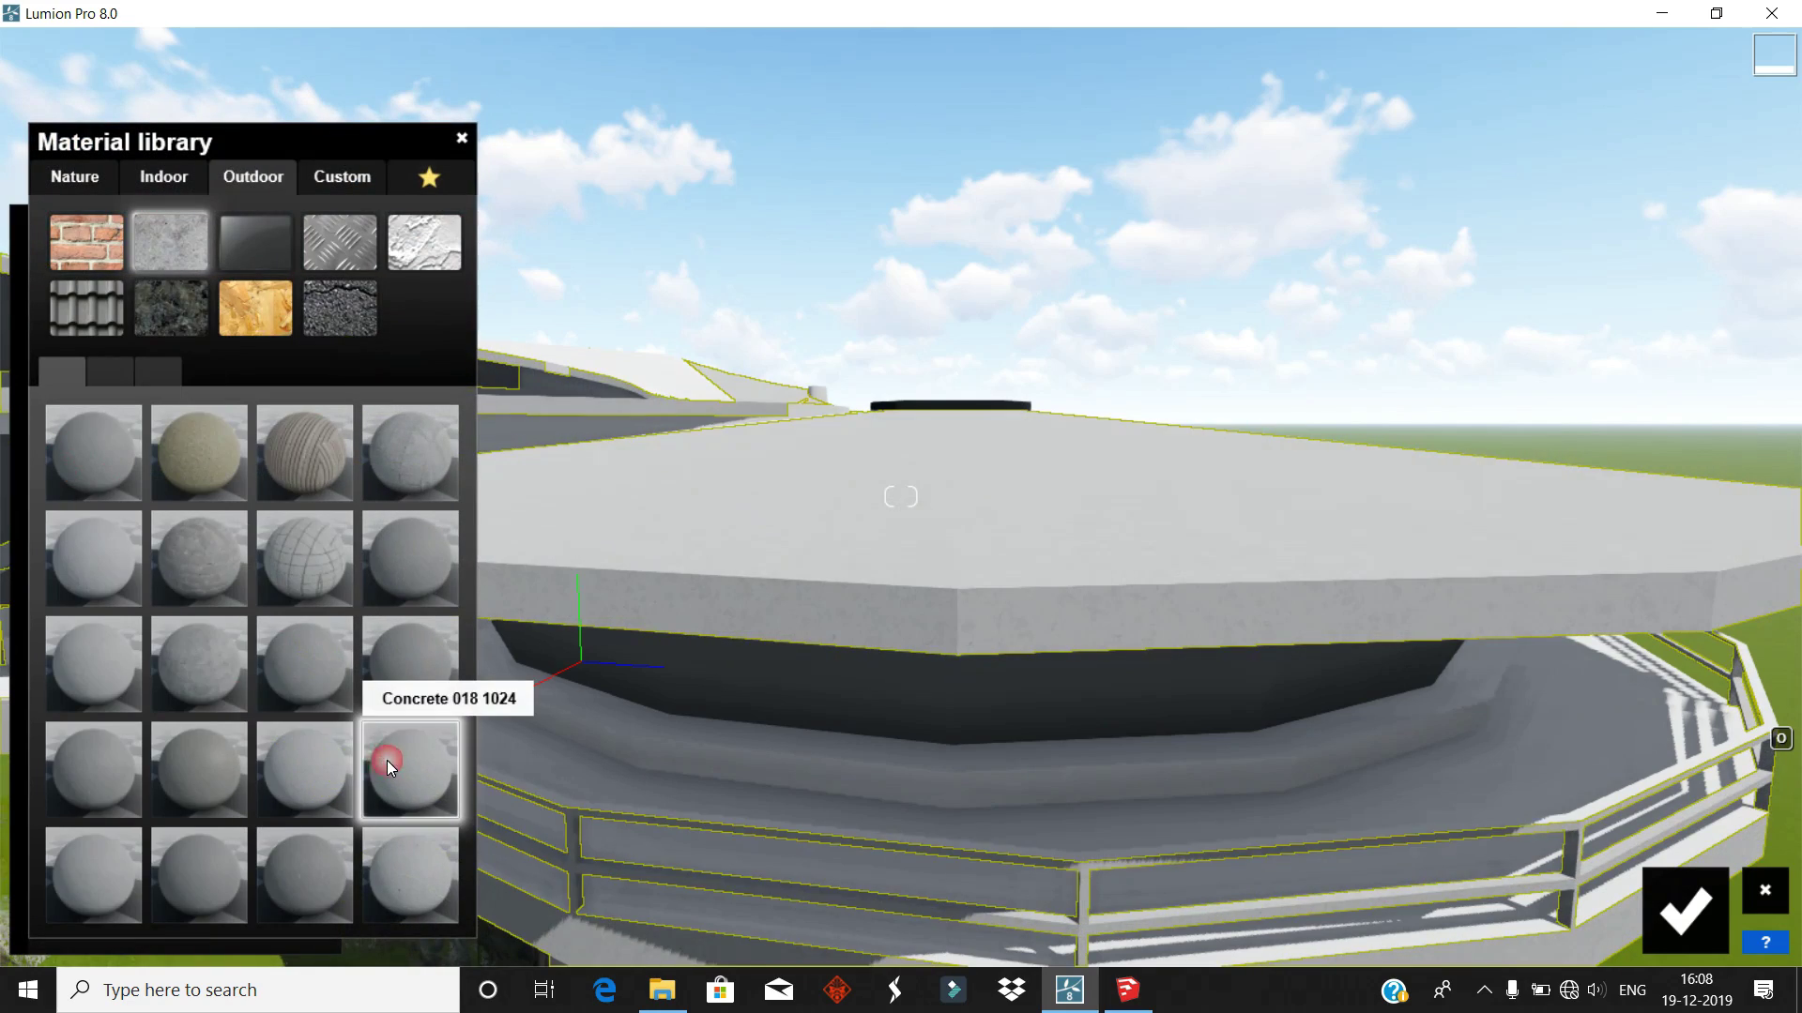
left_click(210, 676)
left_click(103, 374)
left_click(158, 371)
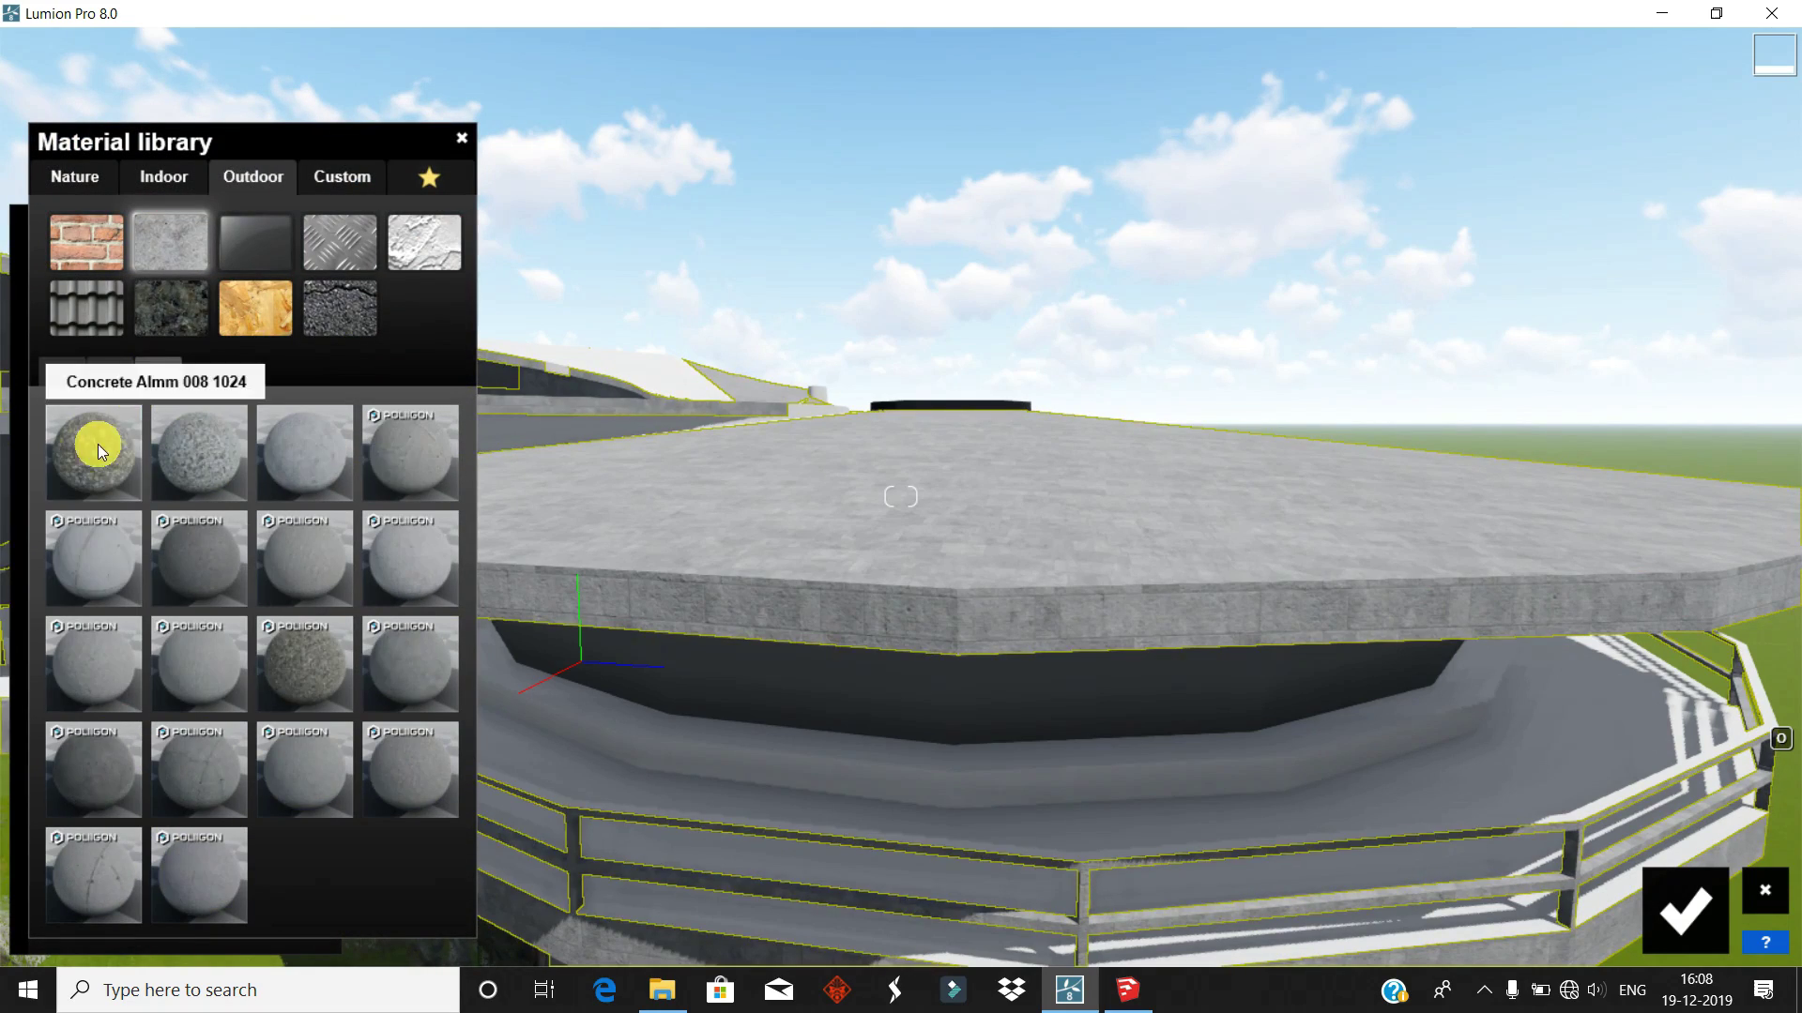
left_click(386, 458)
right_click_drag(387, 458, 426, 584)
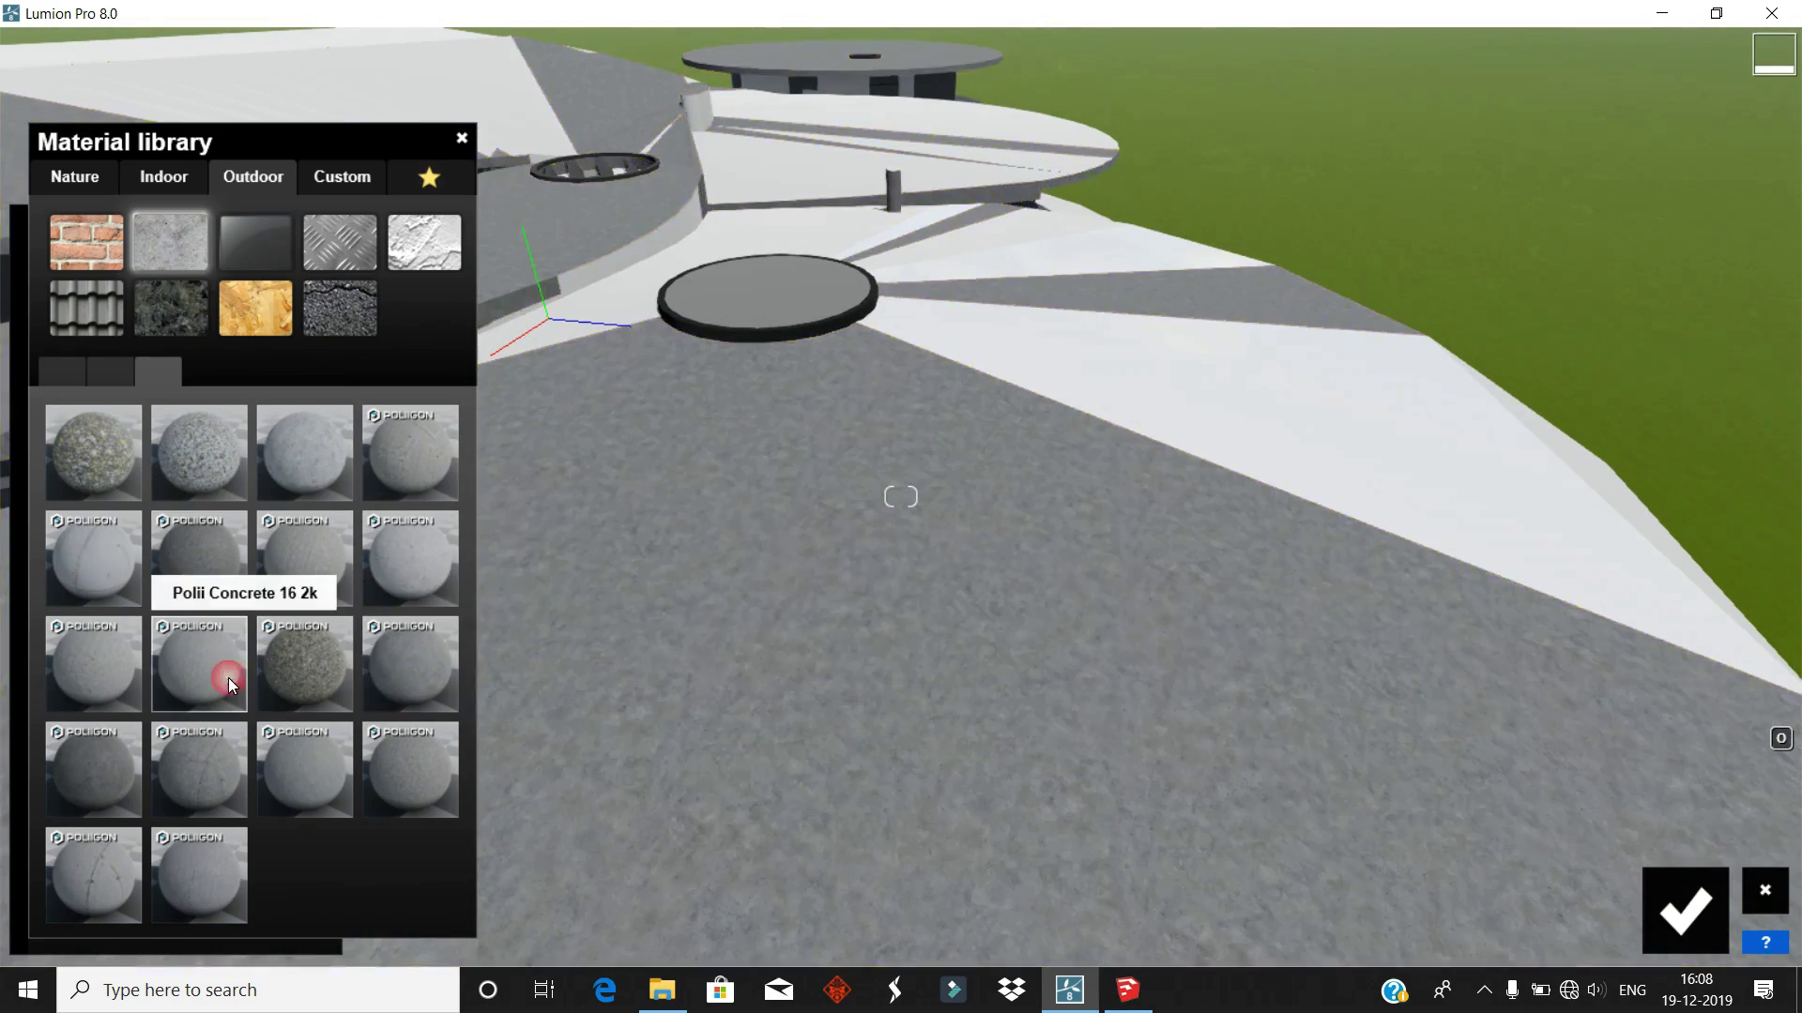
left_click(228, 677)
left_click(931, 562)
left_click(137, 606)
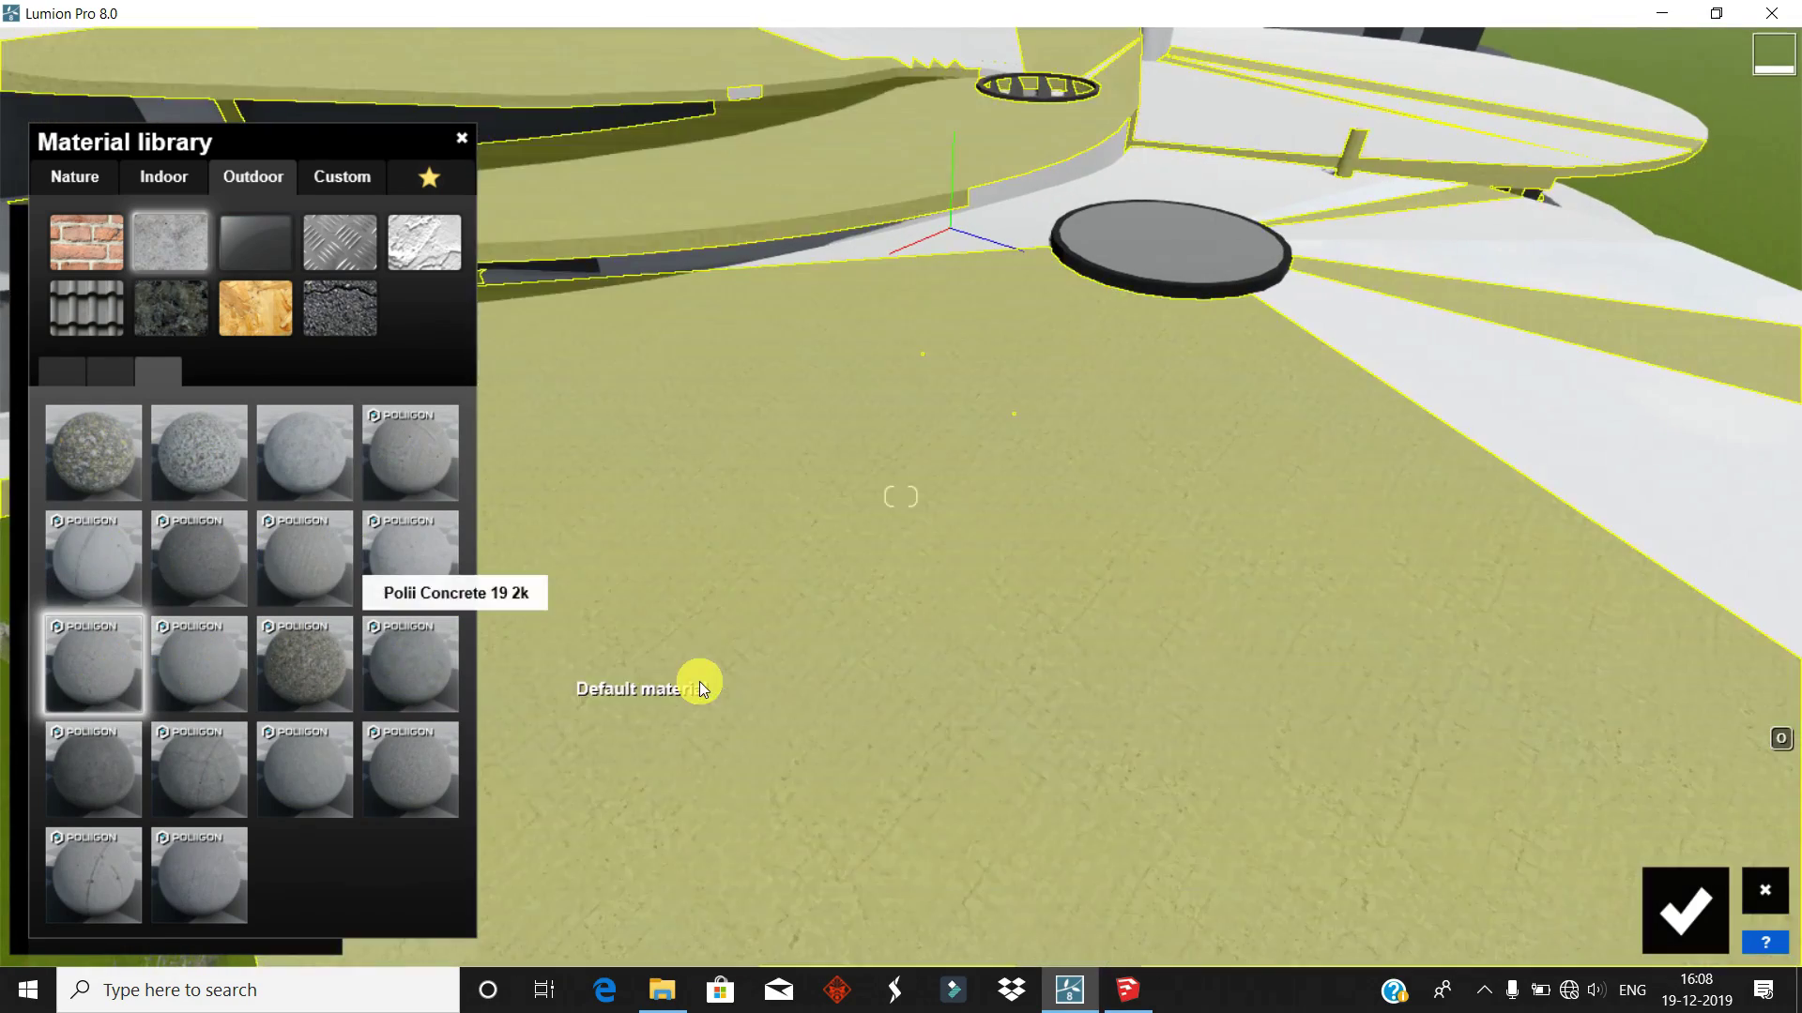
- Give another roof surface a Poliigon concrete from the outdoor library
right_click_drag(700, 681, 762, 687)
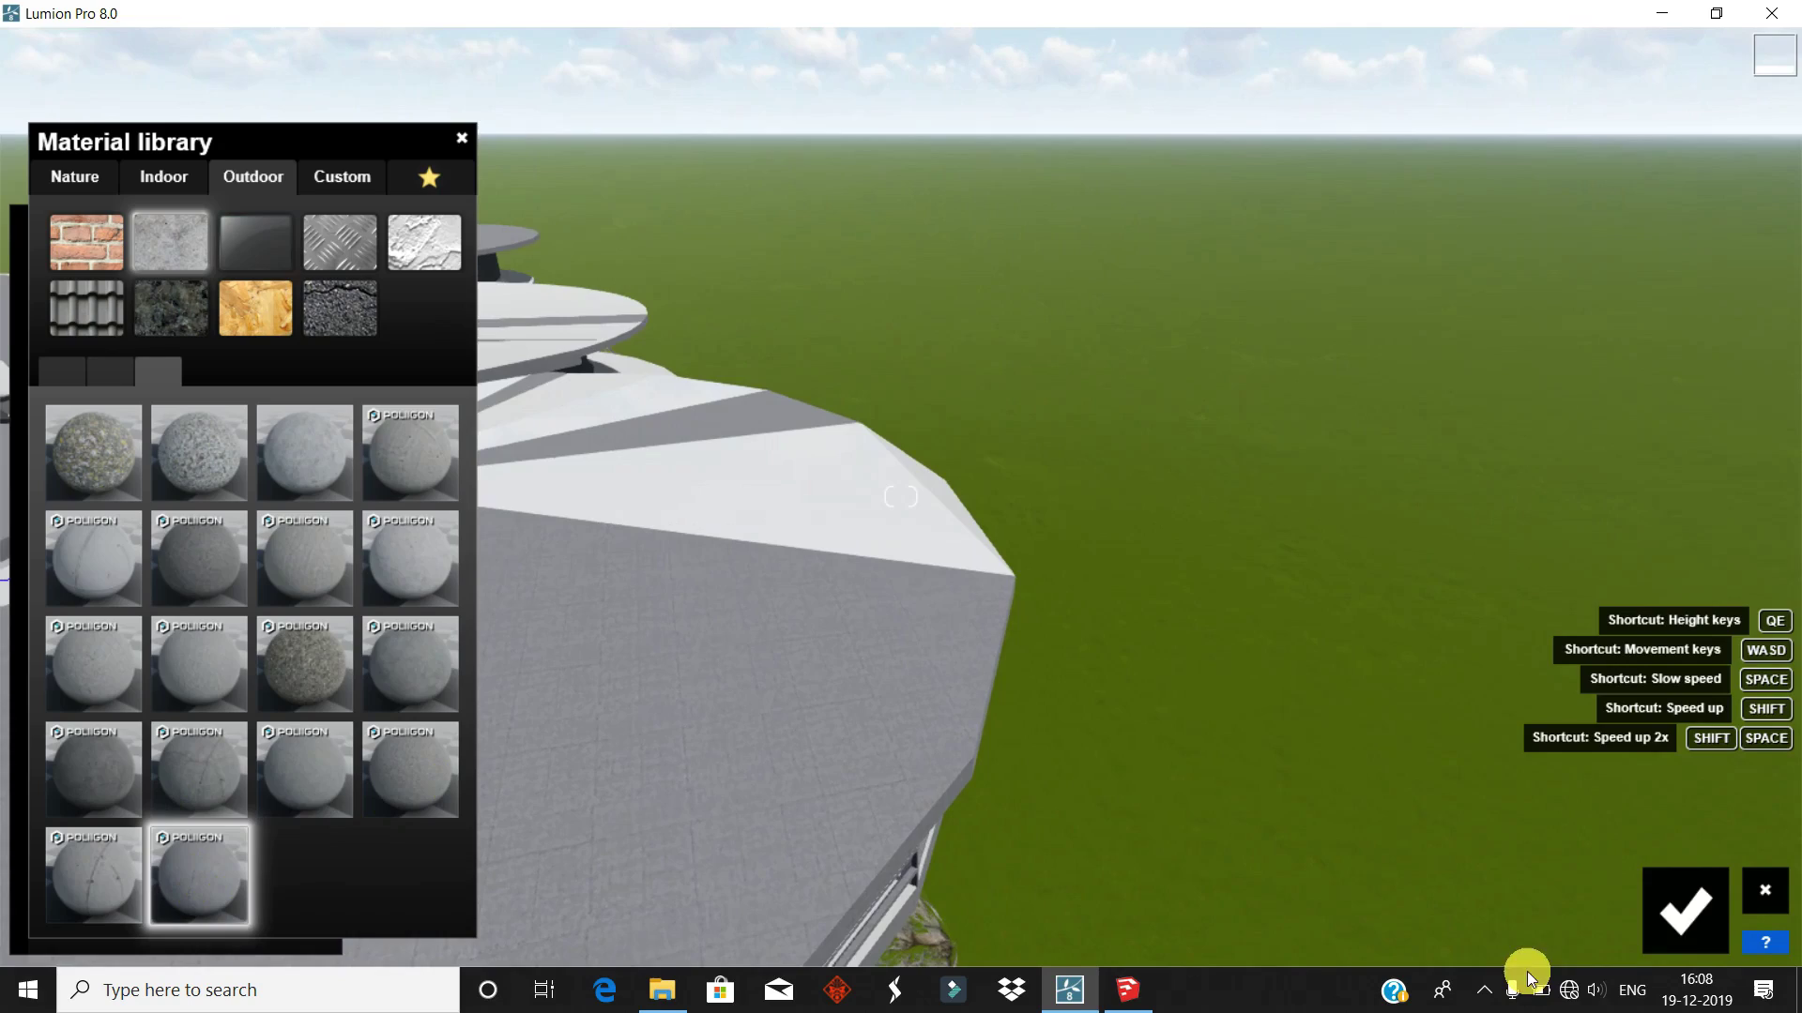
left_click(1684, 911)
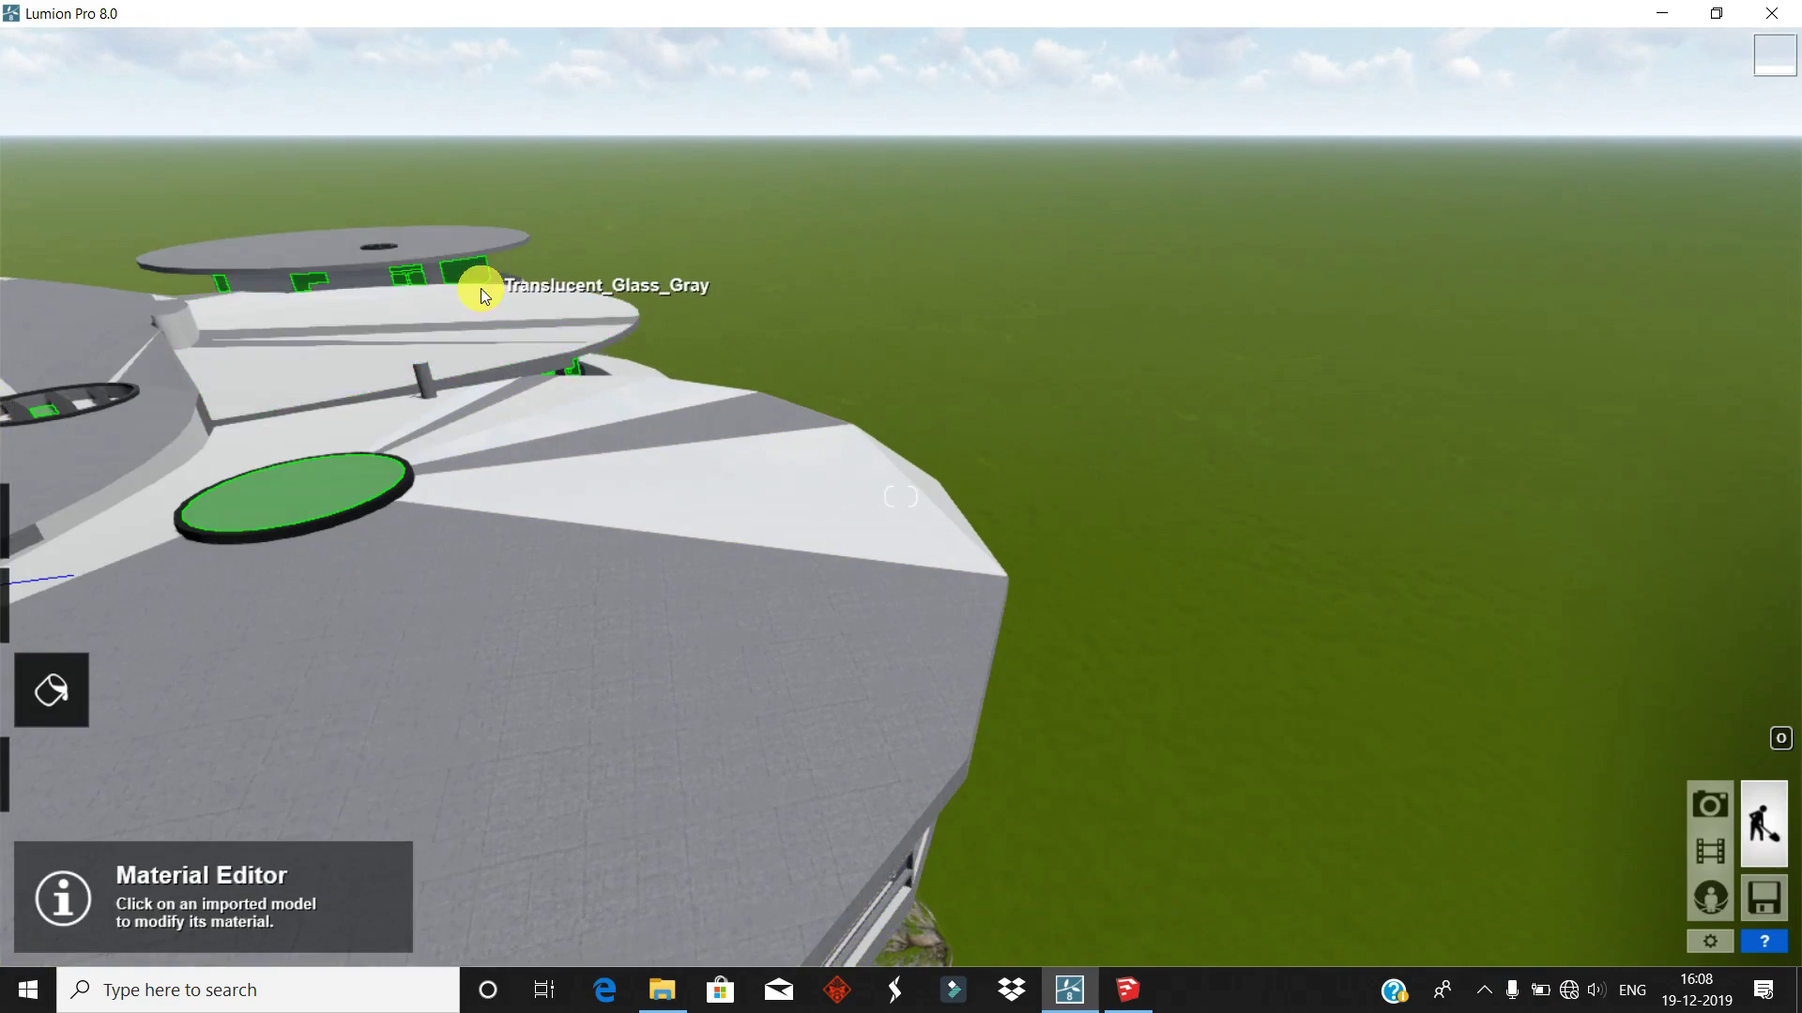
left_click(482, 290)
left_click(55, 430)
left_click(250, 178)
left_click(218, 263)
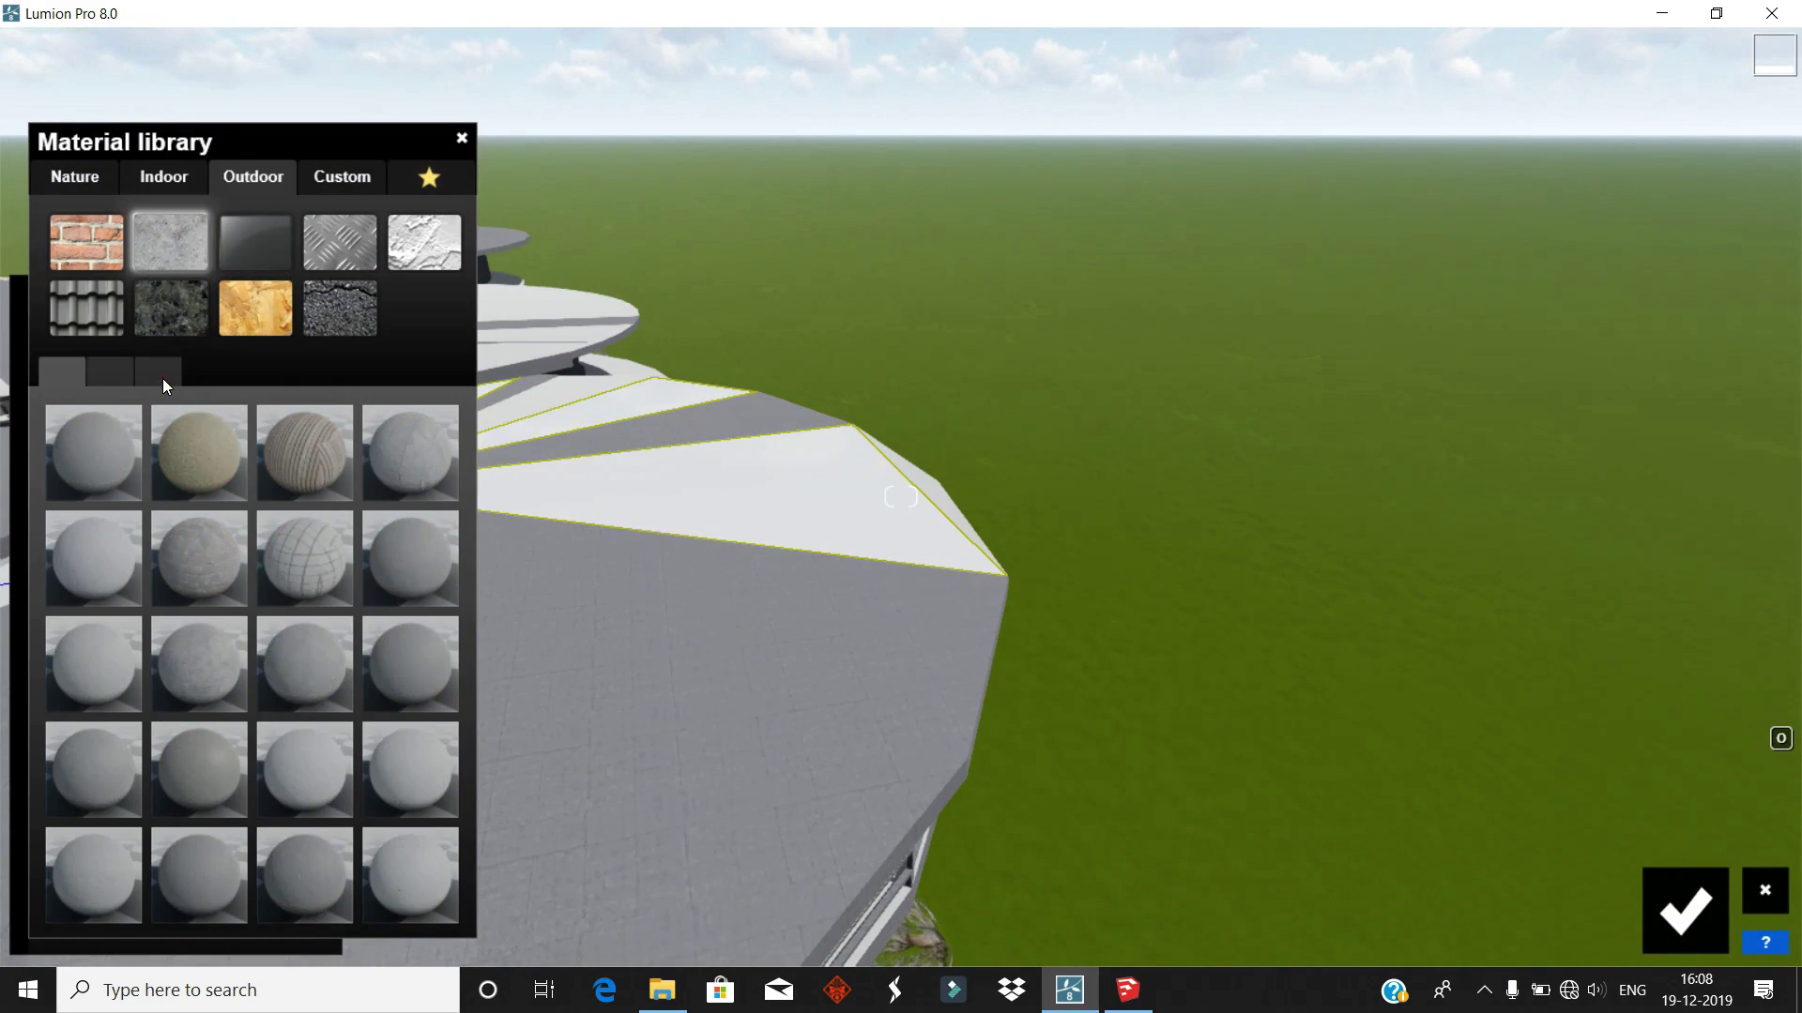
left_click(200, 443)
right_click_drag(505, 740, 507, 804)
- Set the floor surface to a Poliigon concrete and confirm
left_click(1684, 910)
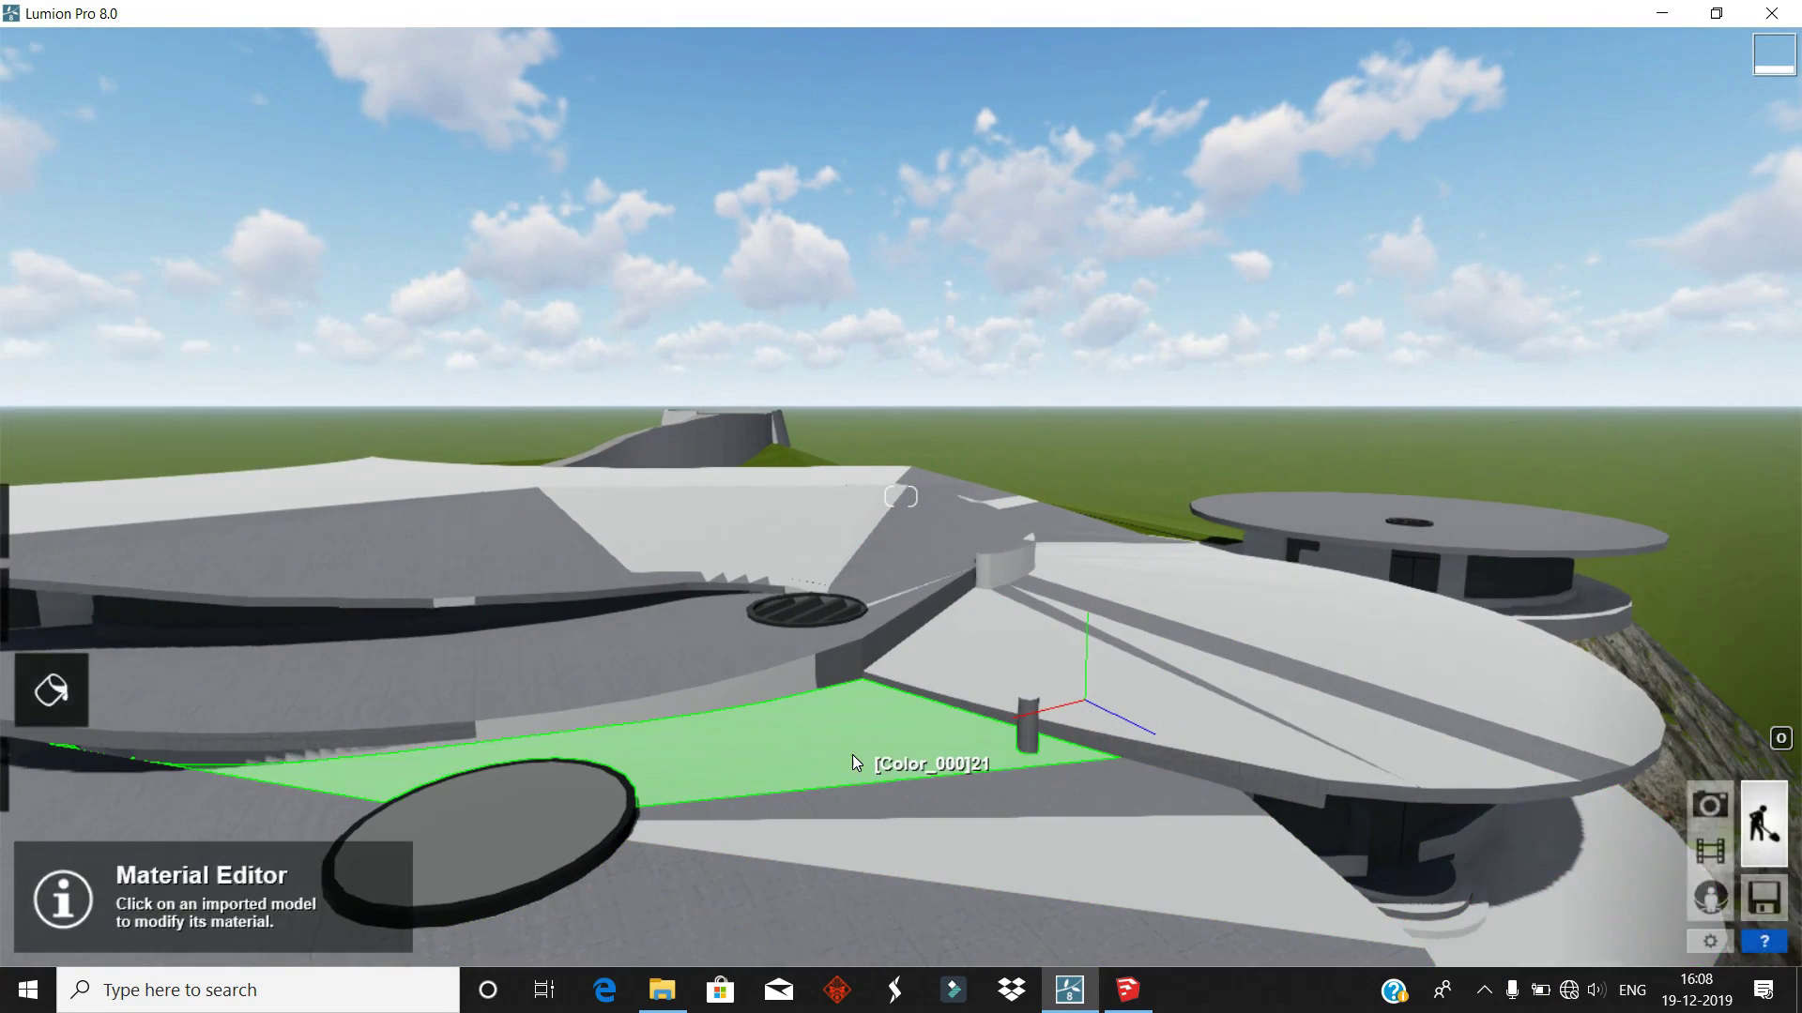
left_click(917, 748)
left_click(250, 179)
left_click(170, 242)
left_click(160, 371)
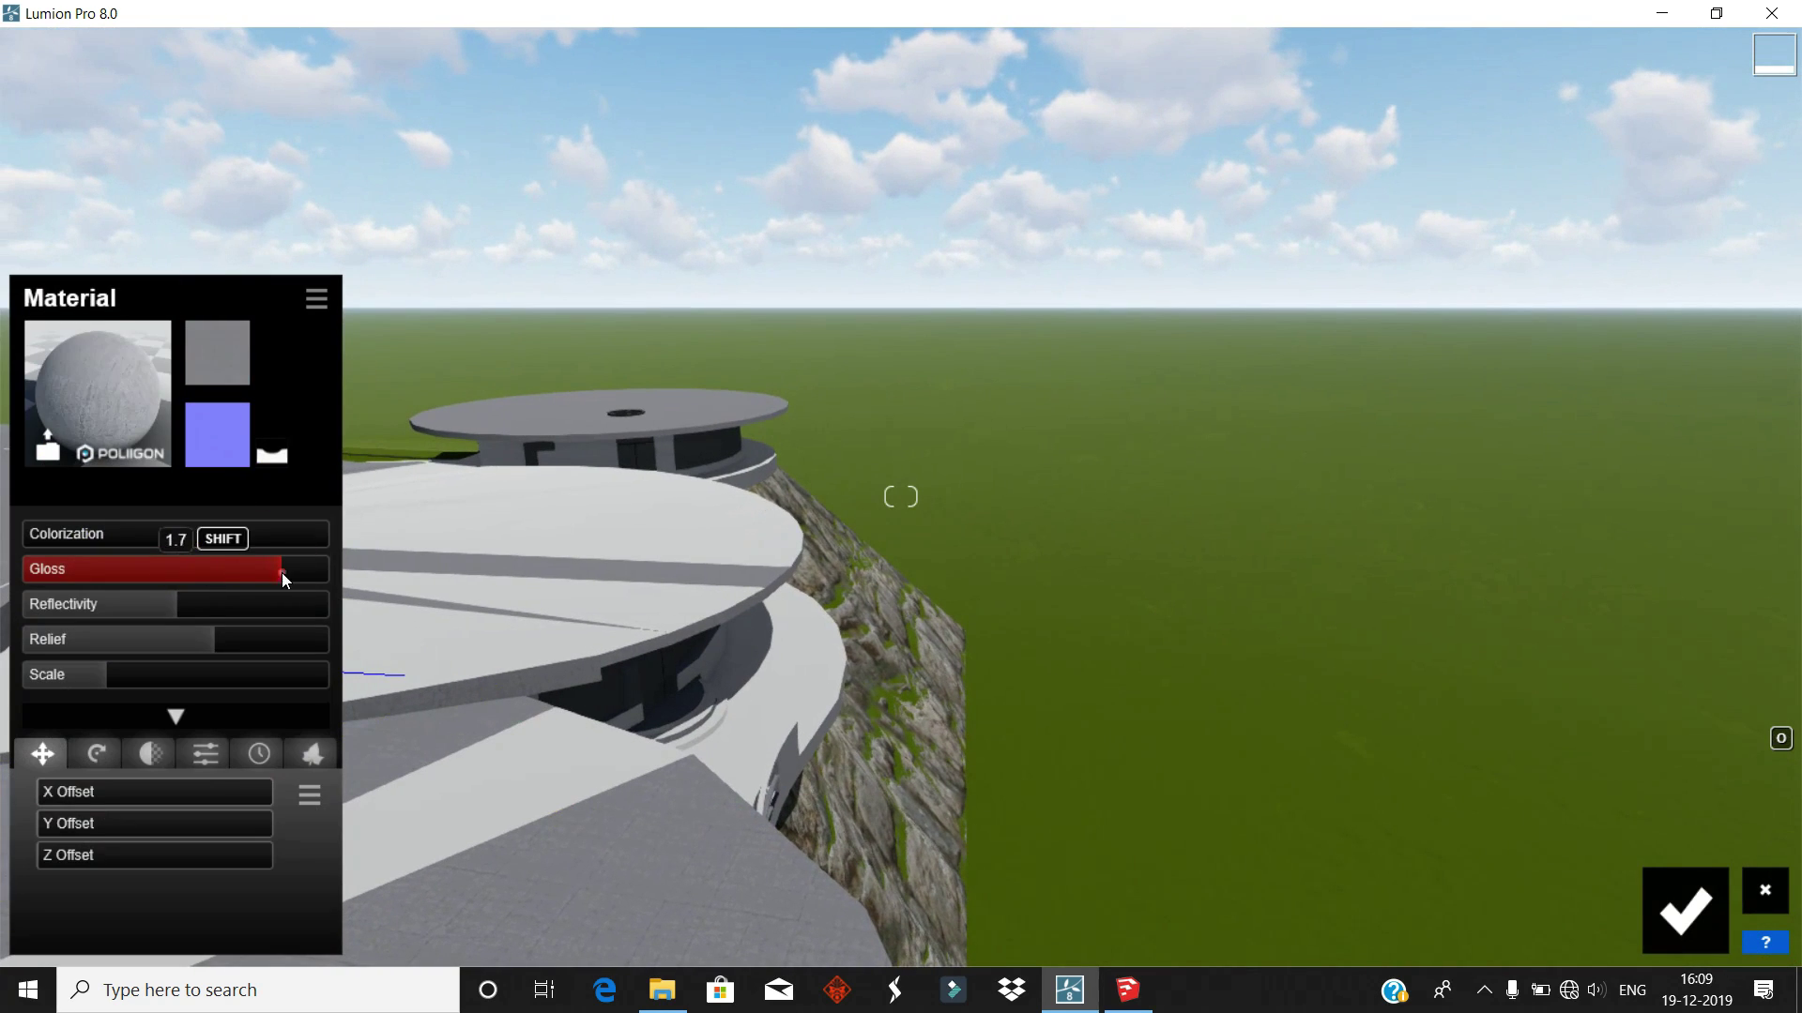
left_click(1685, 910)
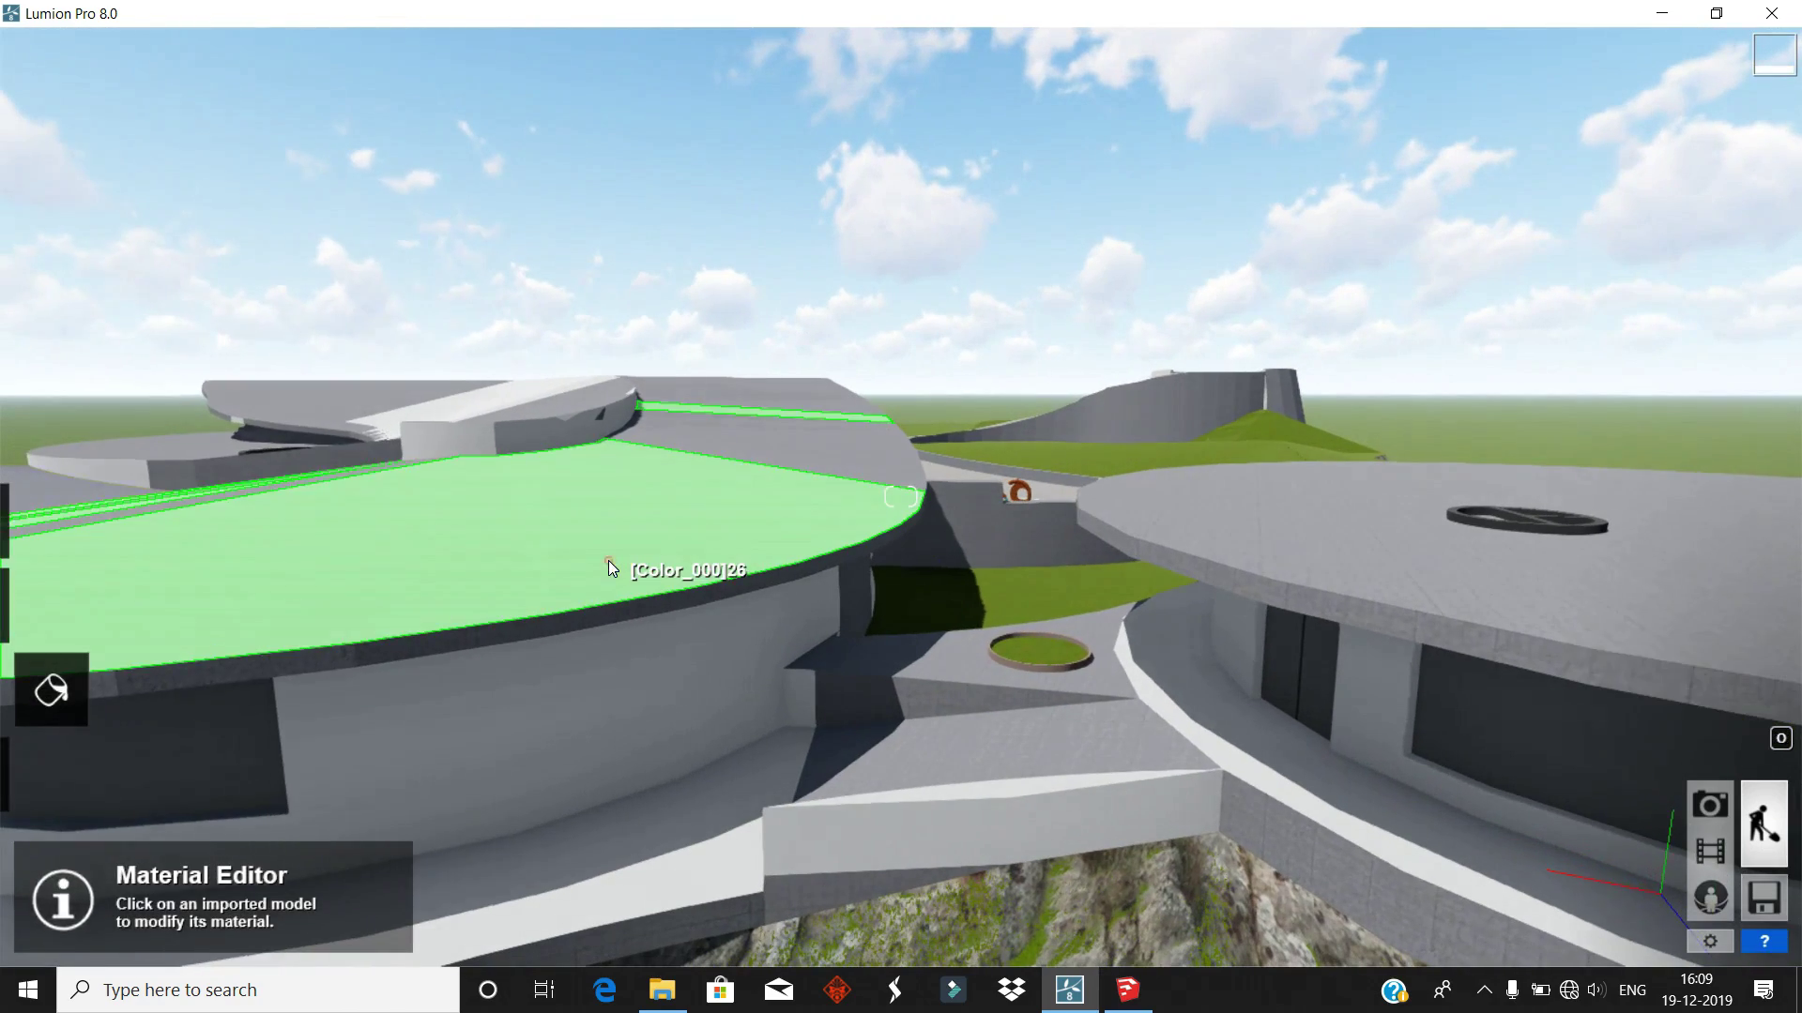
- Apply a Poliigon outdoor concrete to another surface
left_click(608, 561)
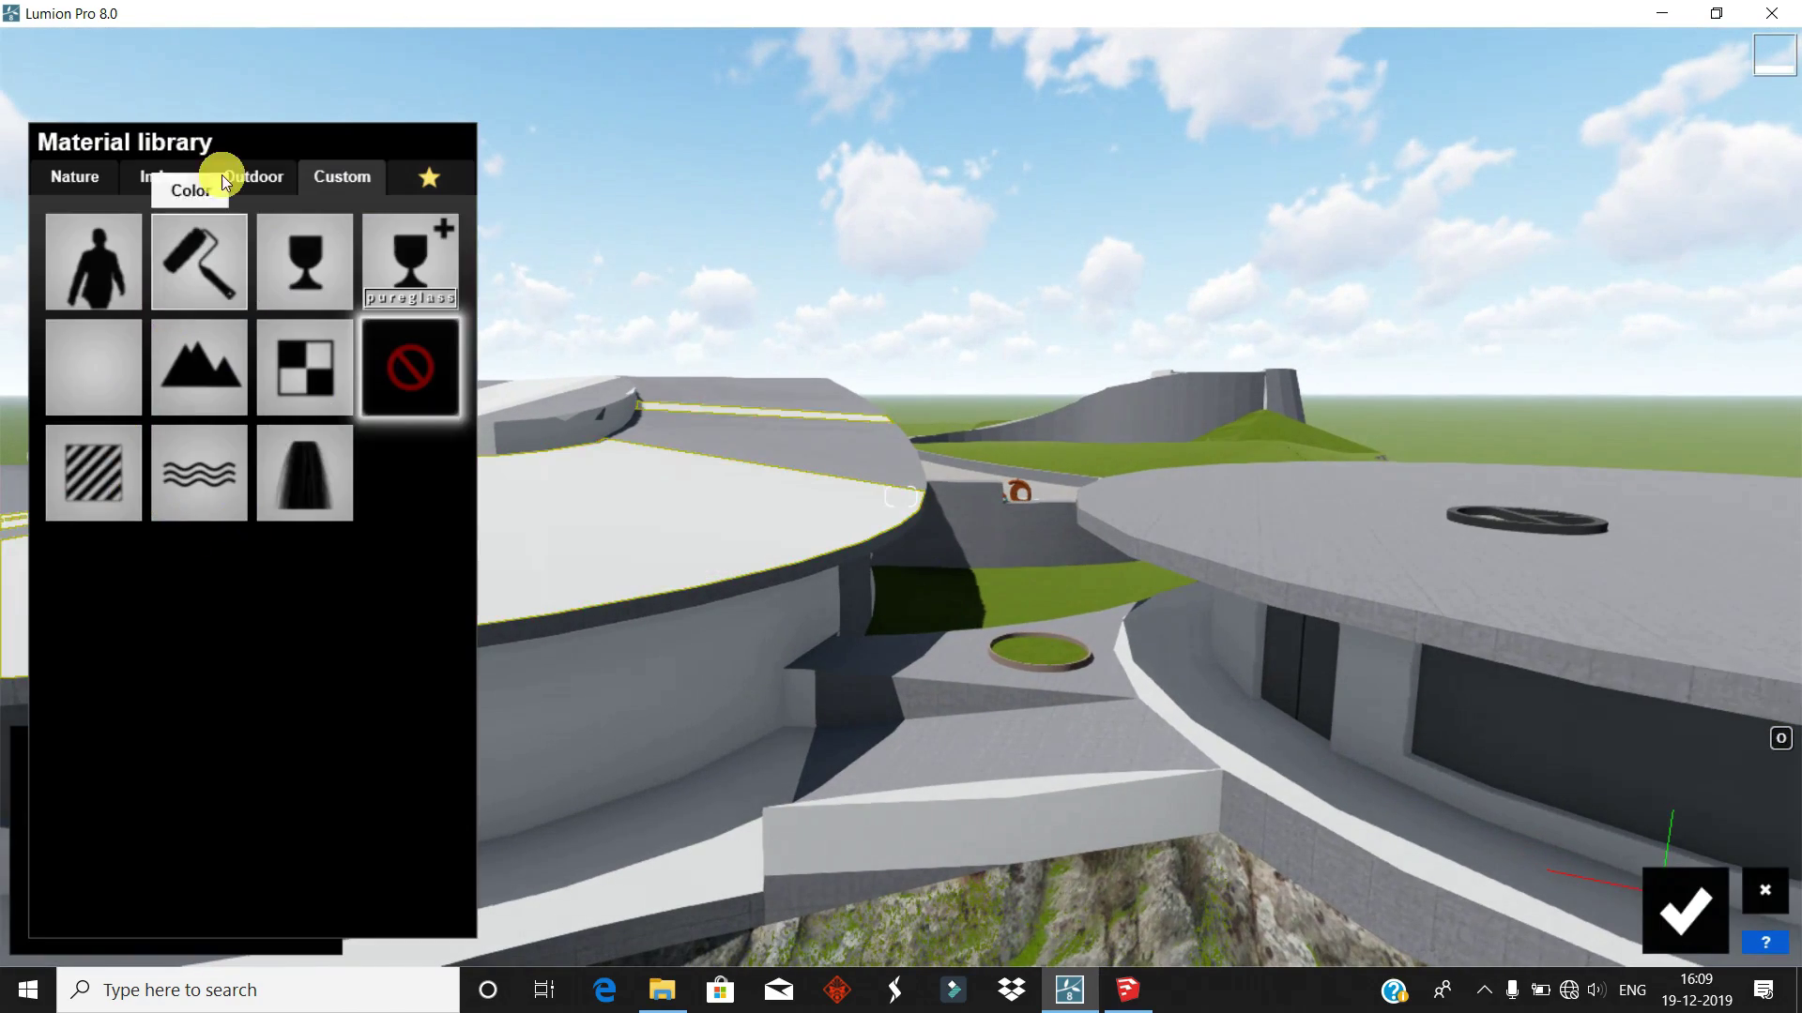
left_click(221, 175)
left_click(170, 242)
scroll(253, 657, "down", 3)
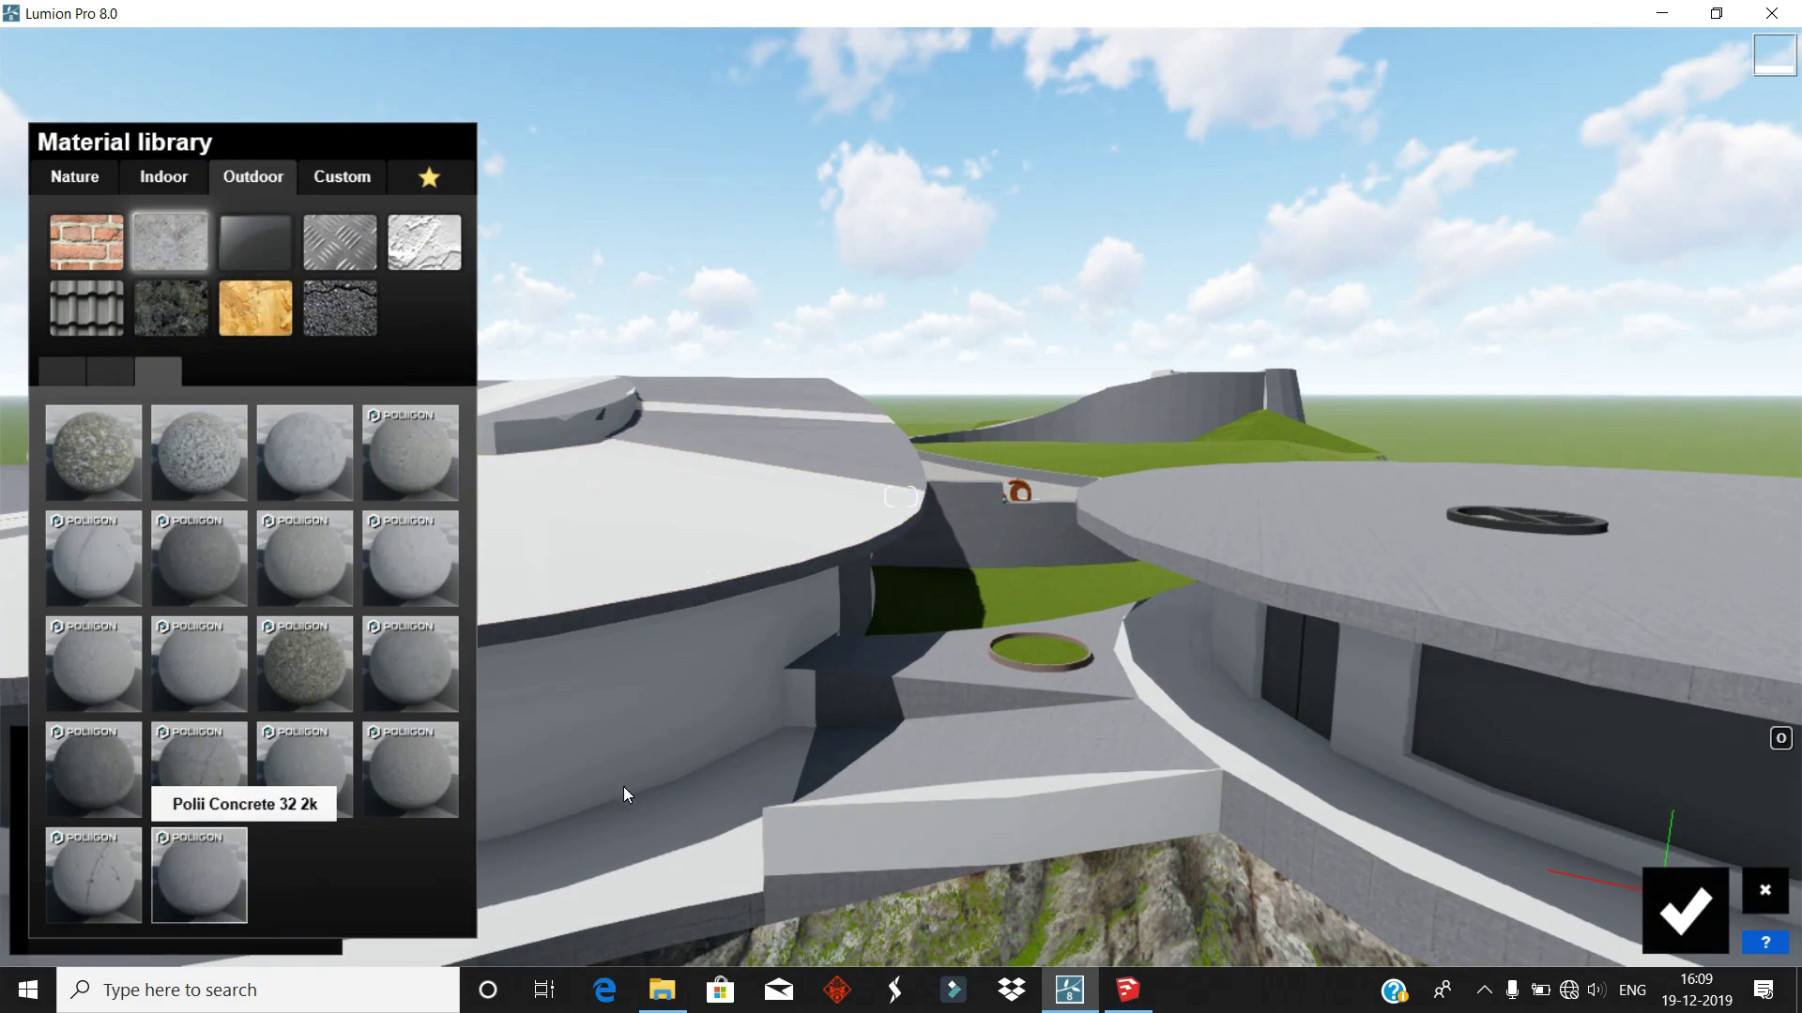
left_click(145, 779)
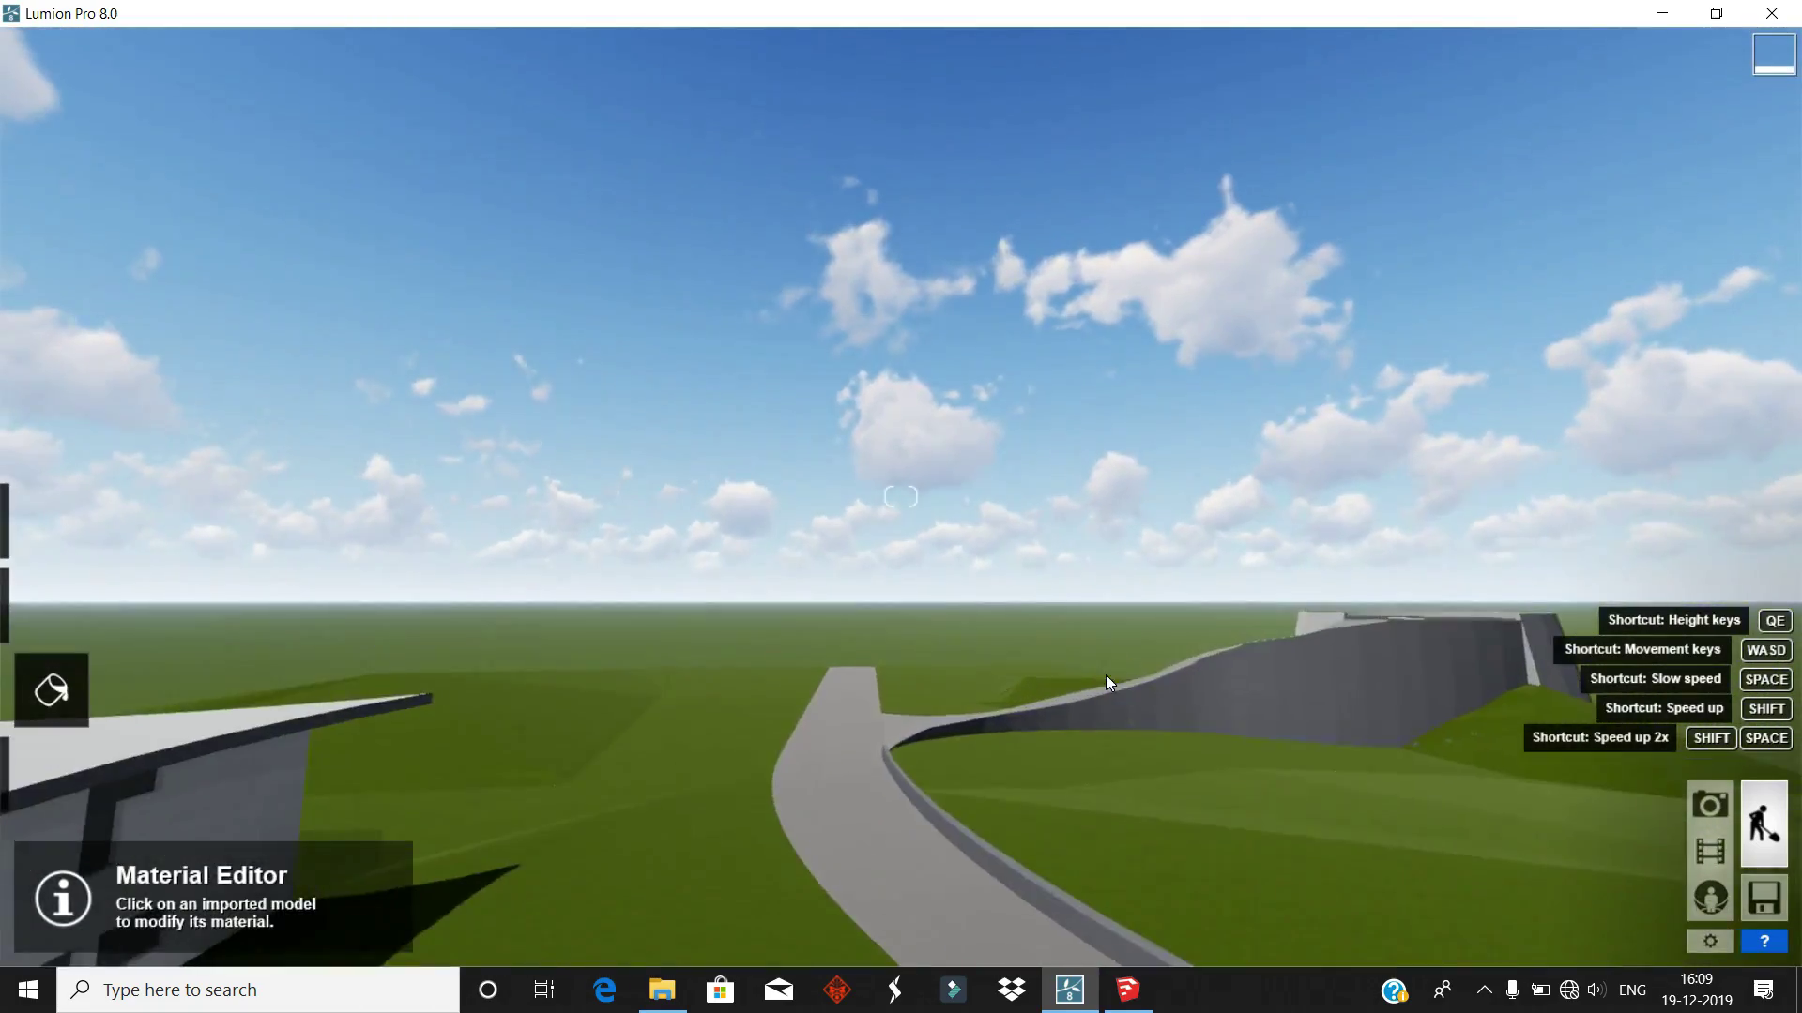
- Surface the road with dark Outdoor asphalt and confirm
left_click(972, 734)
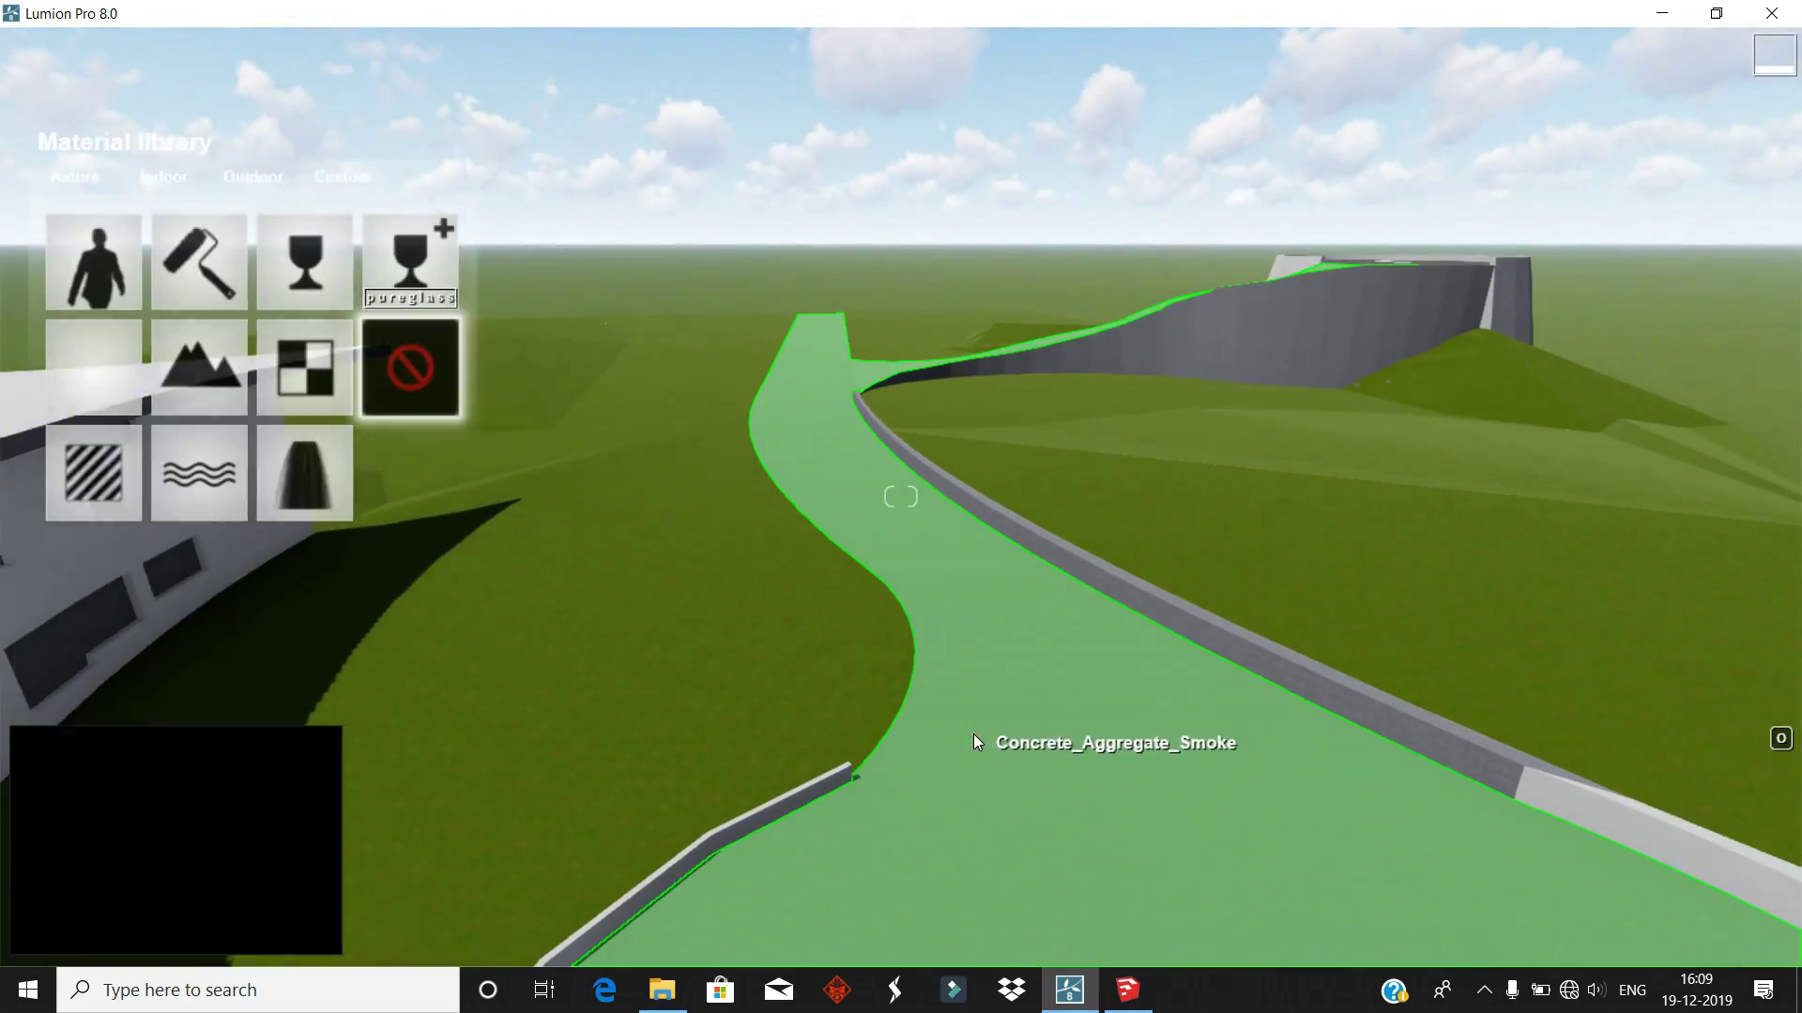
scroll(1306, 509, "down", 3)
scroll(1330, 447, "down", 3)
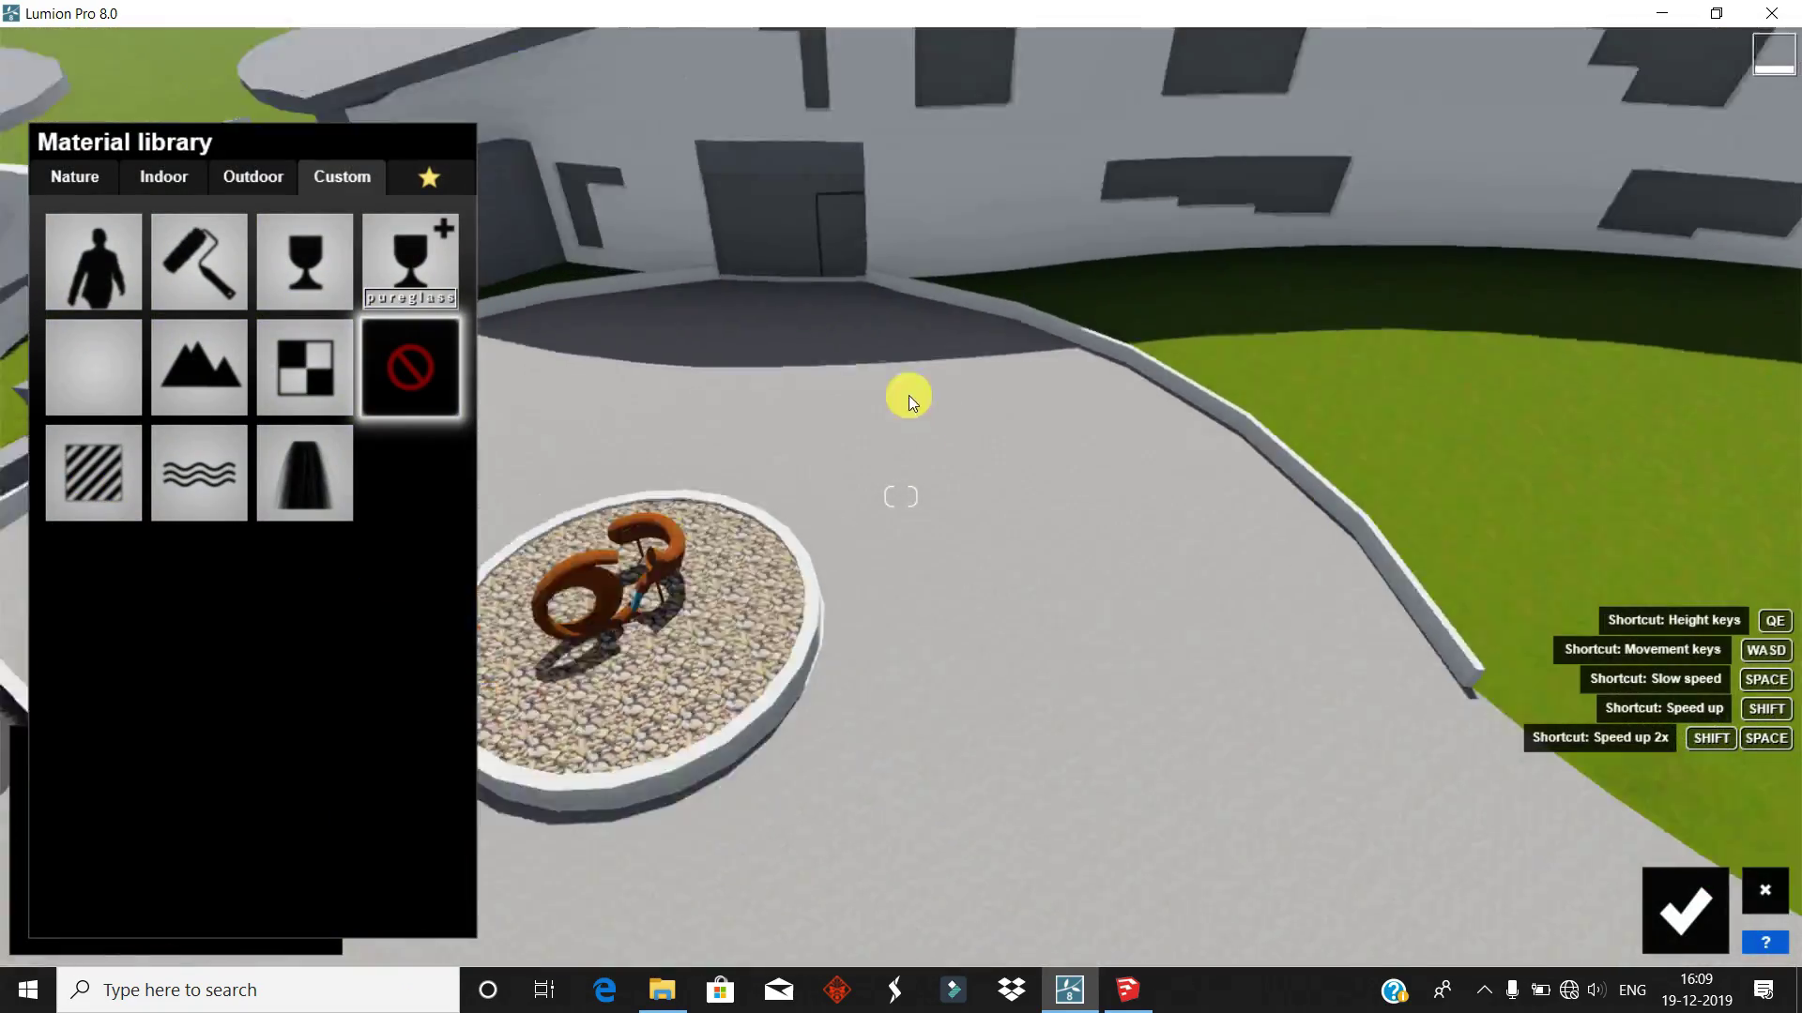
scroll(912, 398, "down", 3)
scroll(1086, 543, "down", 2)
left_click(252, 176)
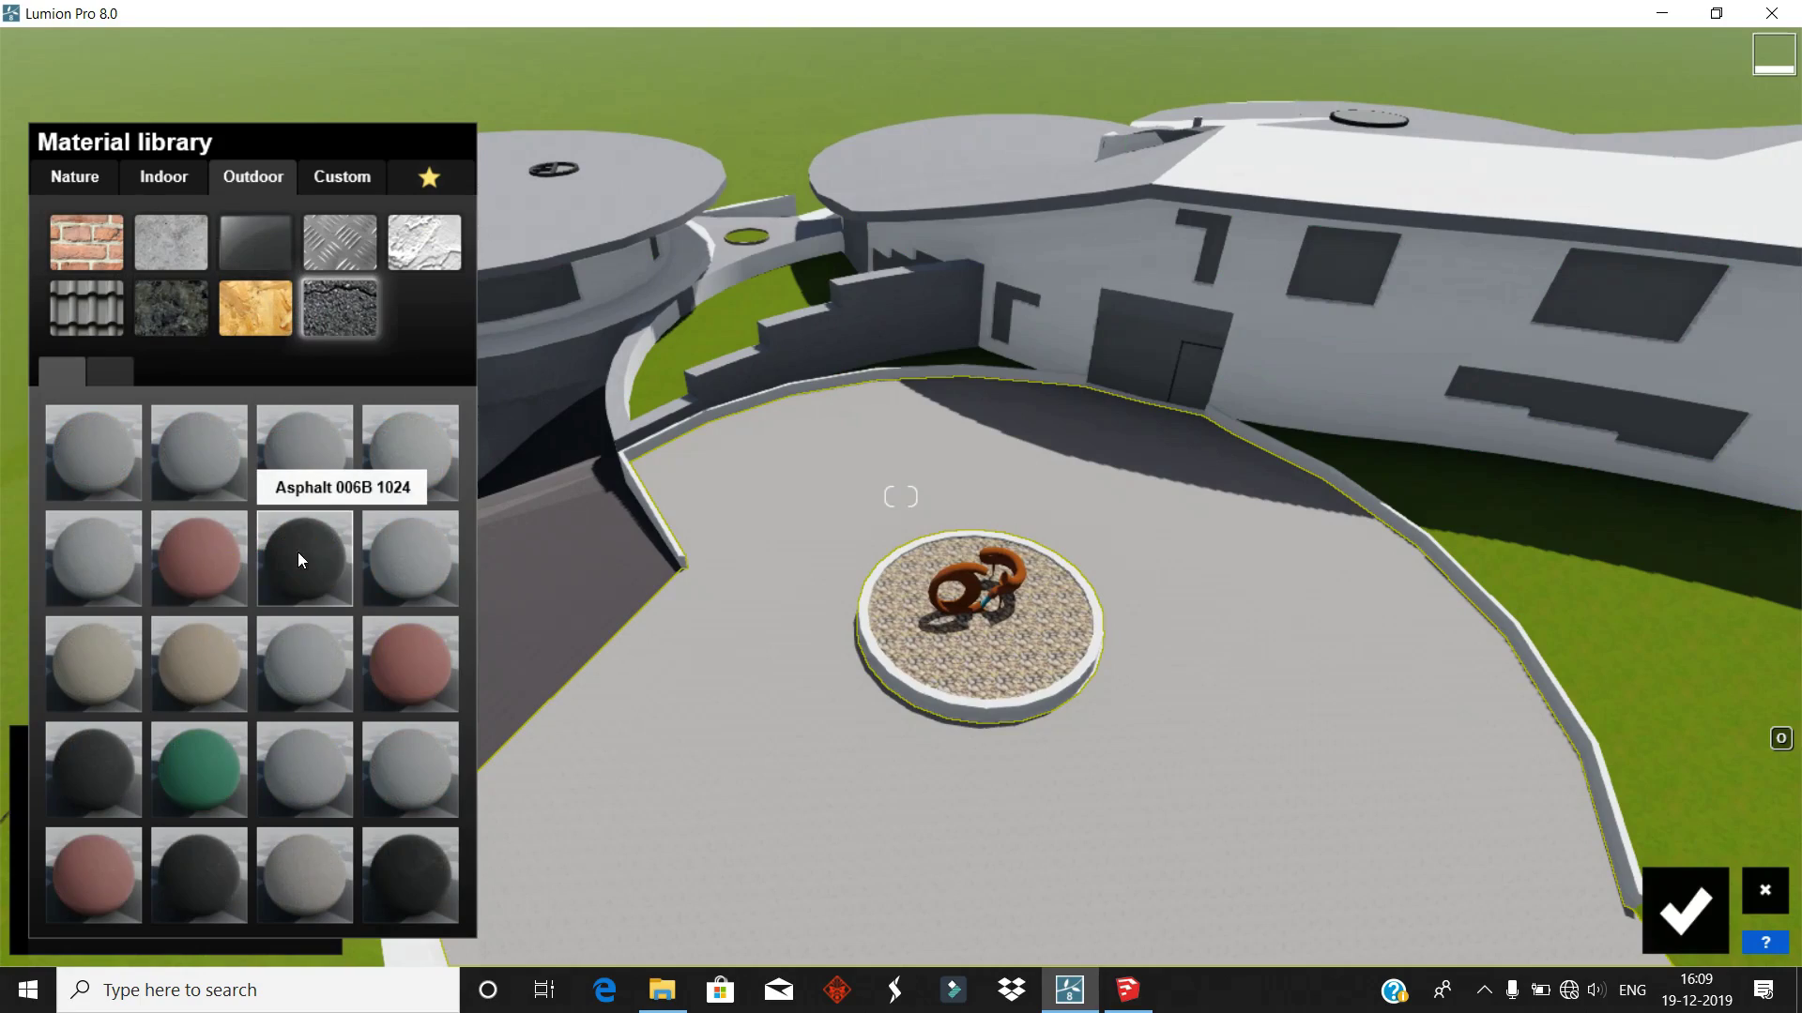
right_click_drag(792, 612, 1037, 632)
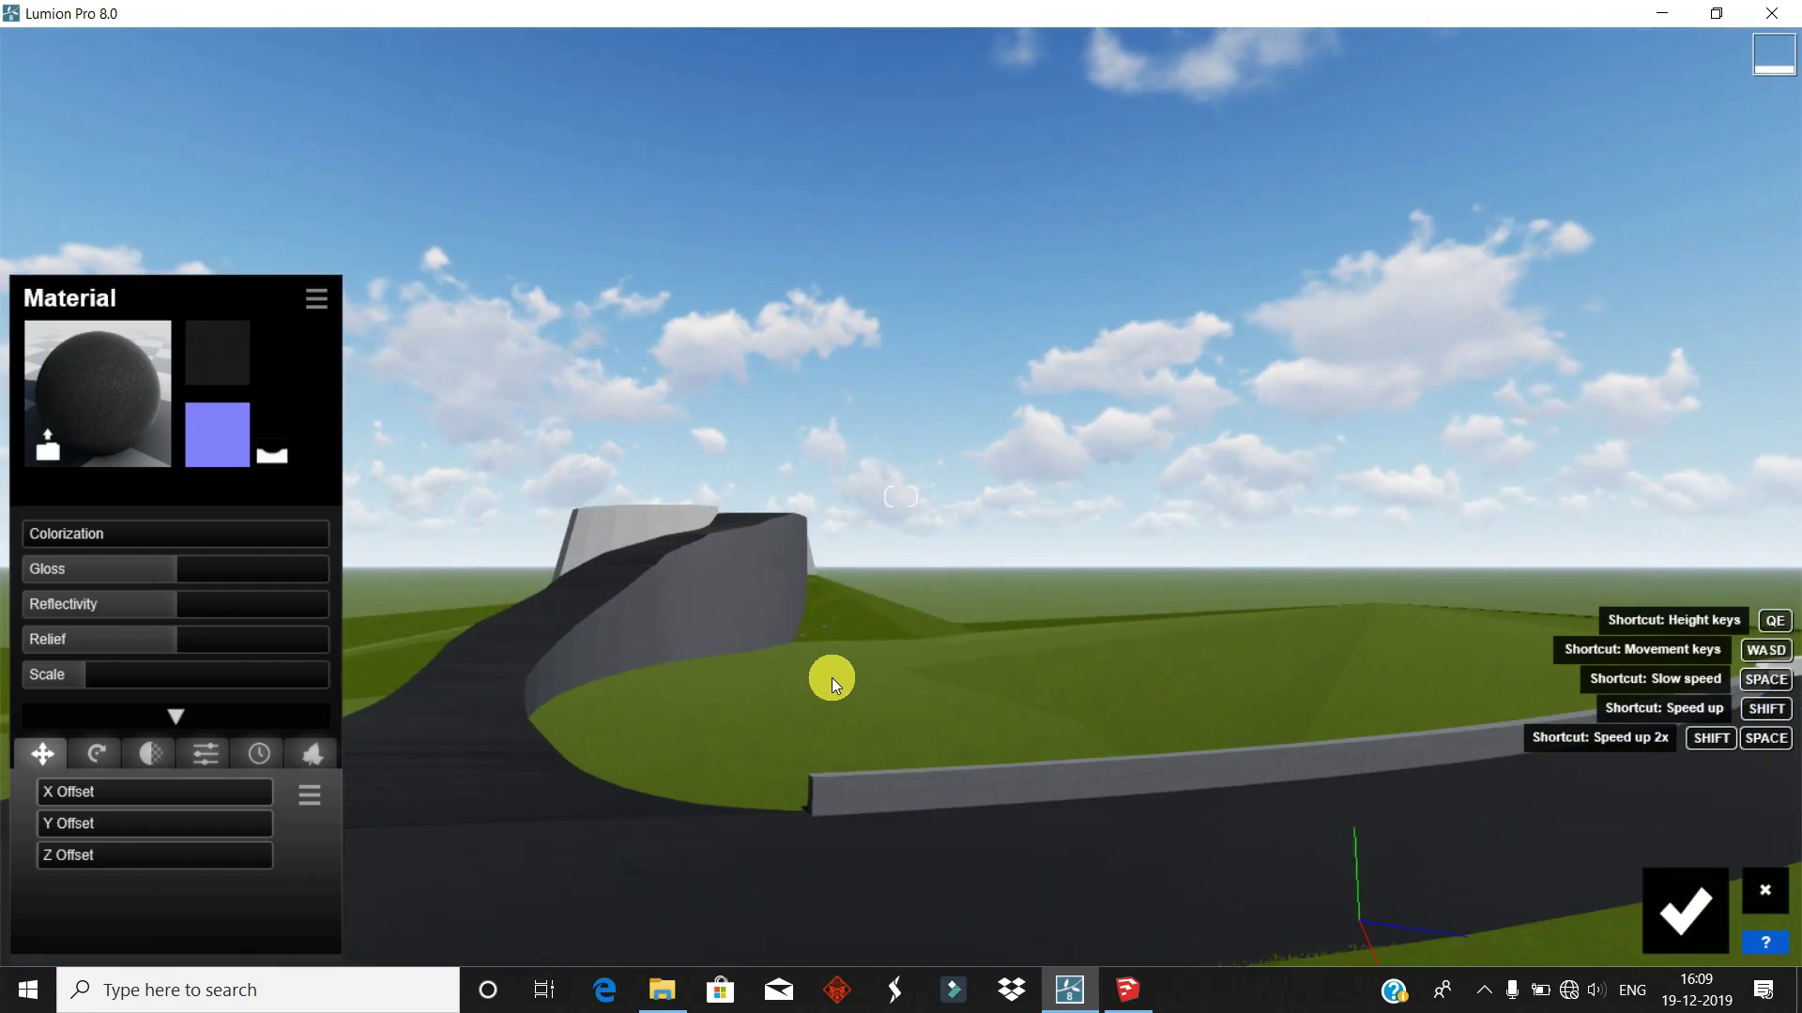
scroll(691, 694, "up", 5)
scroll(693, 688, "up", 3)
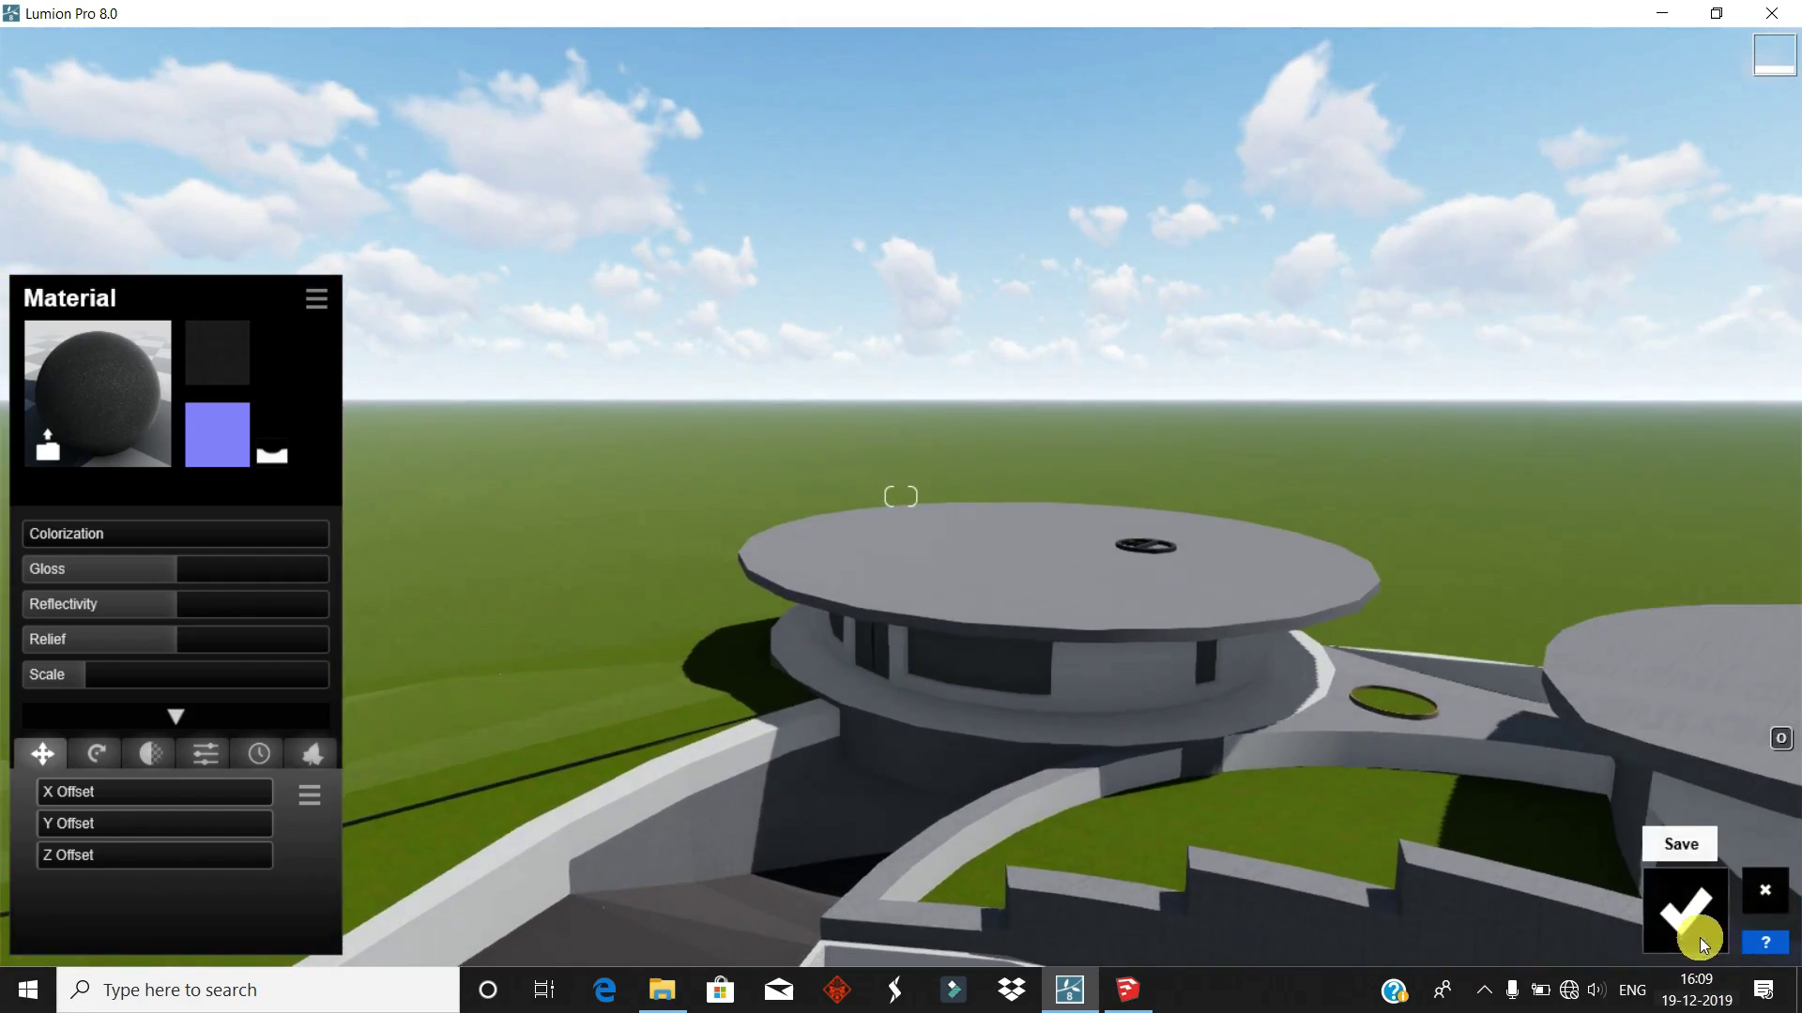
left_click(1684, 908)
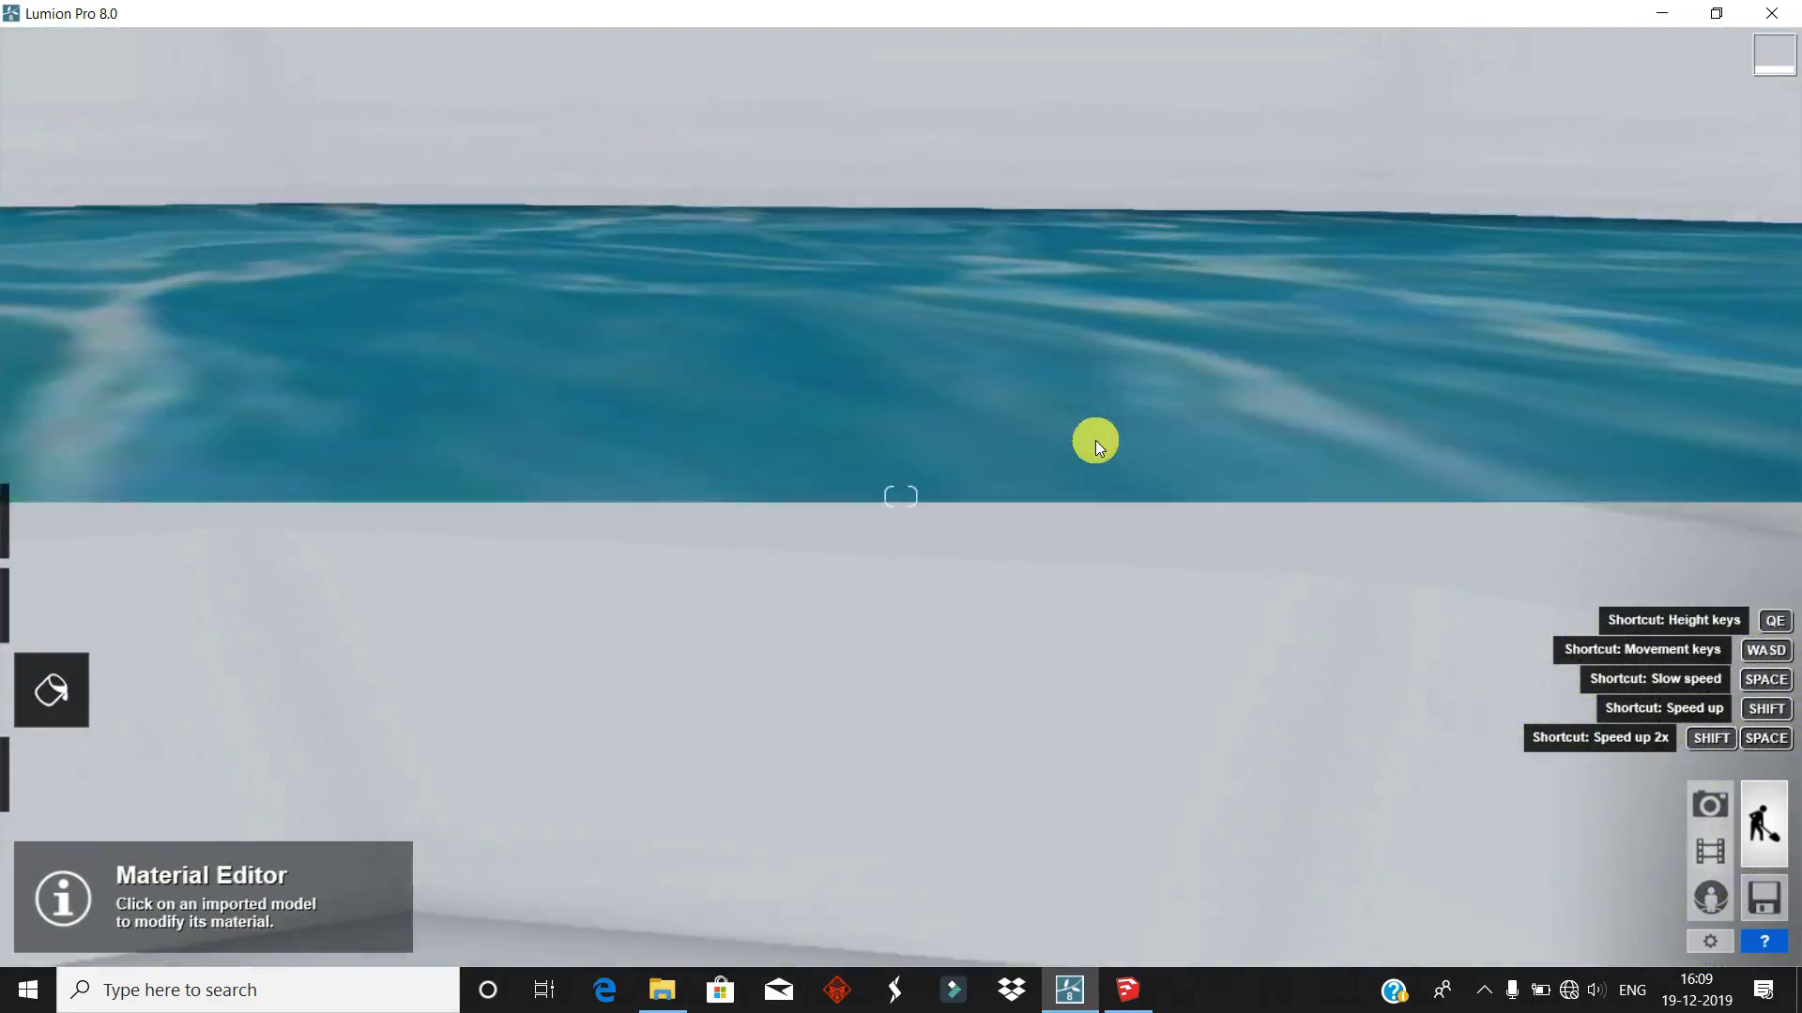
- Give the pool the Custom Water material and confirm
left_click(984, 505)
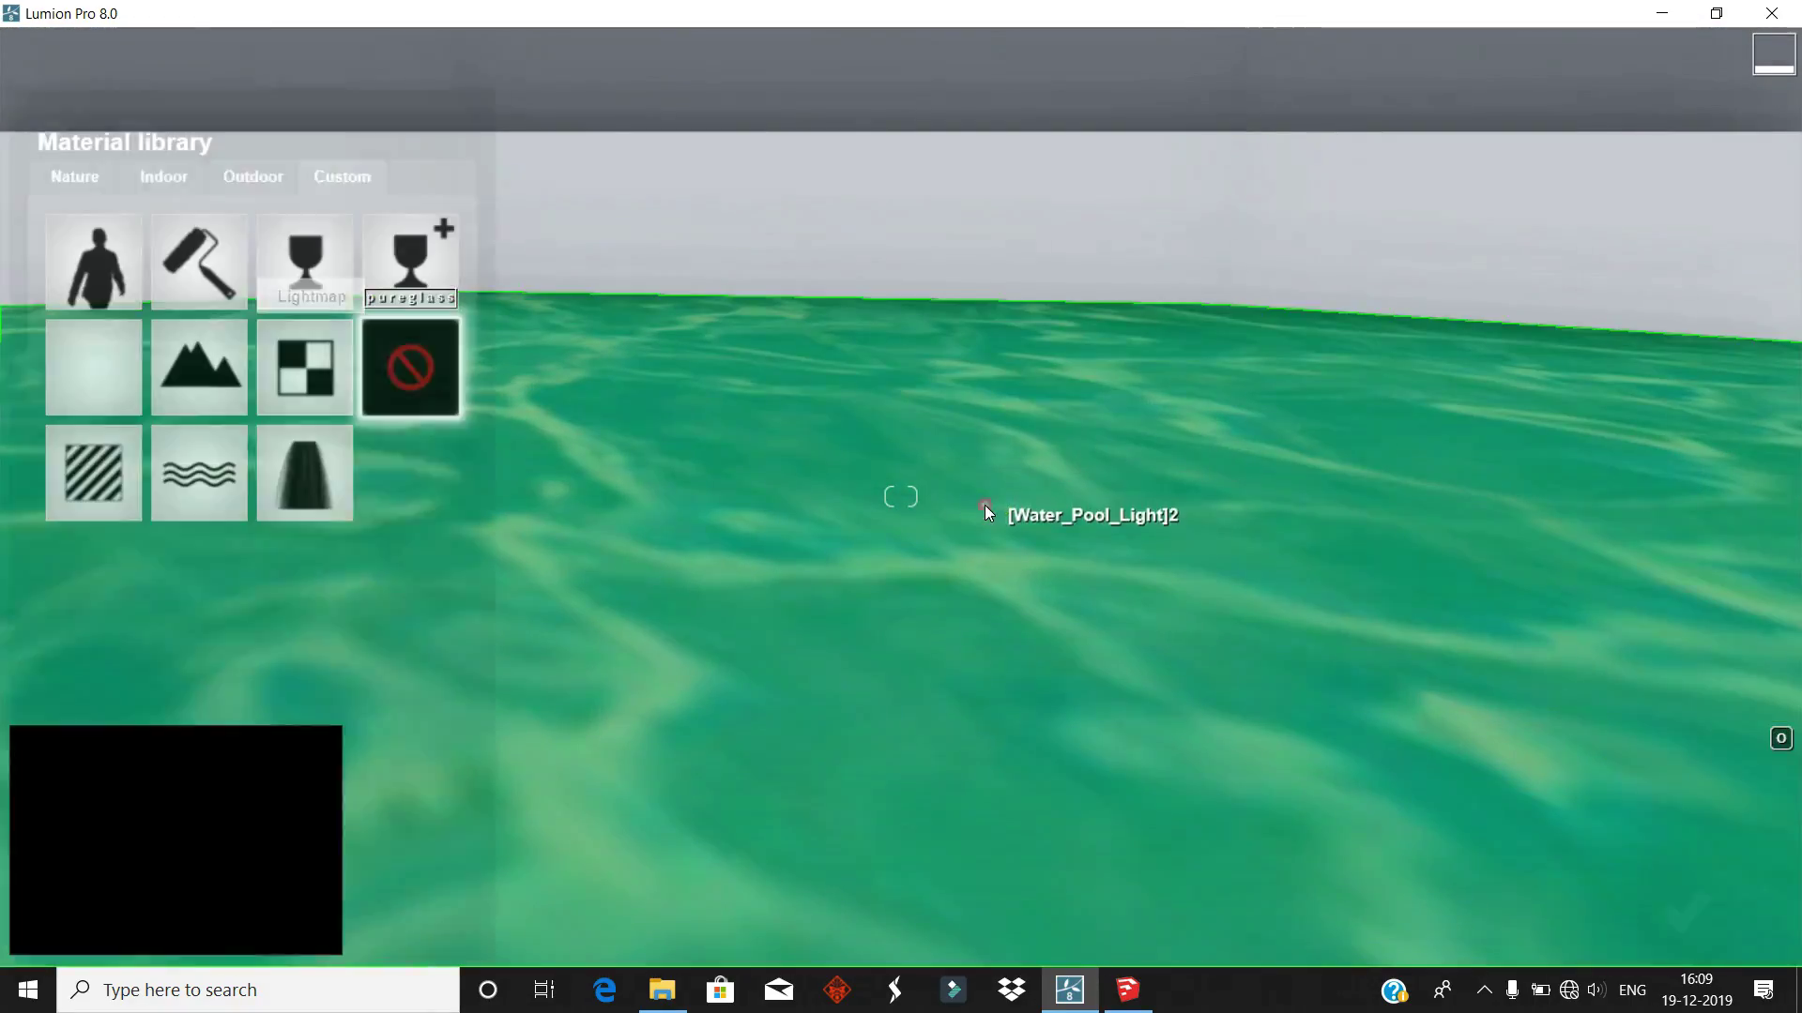
left_click(188, 471)
scroll(1005, 447, "down", 5)
scroll(921, 438, "down", 5)
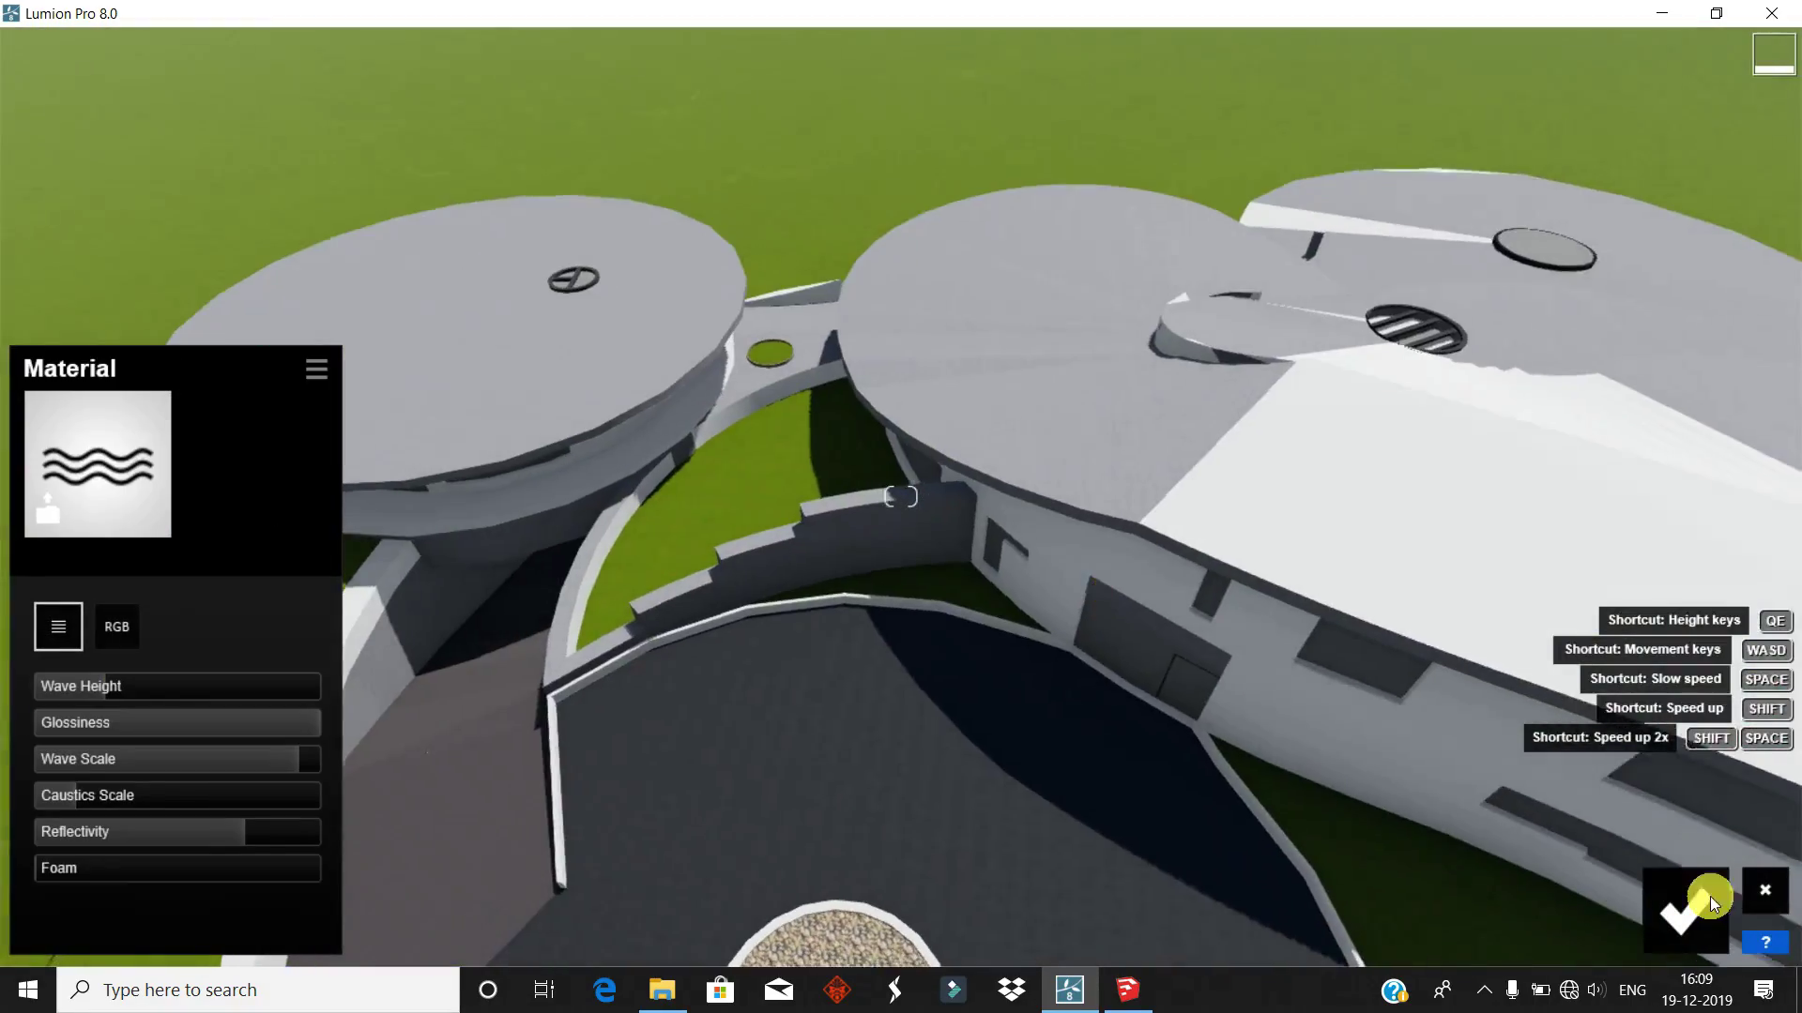
left_click(1689, 896)
scroll(497, 656, "up", 5)
scroll(446, 629, "down", 5)
- Make the windows glass with reflectivity raised to 0.3 and confirm
left_click(404, 610)
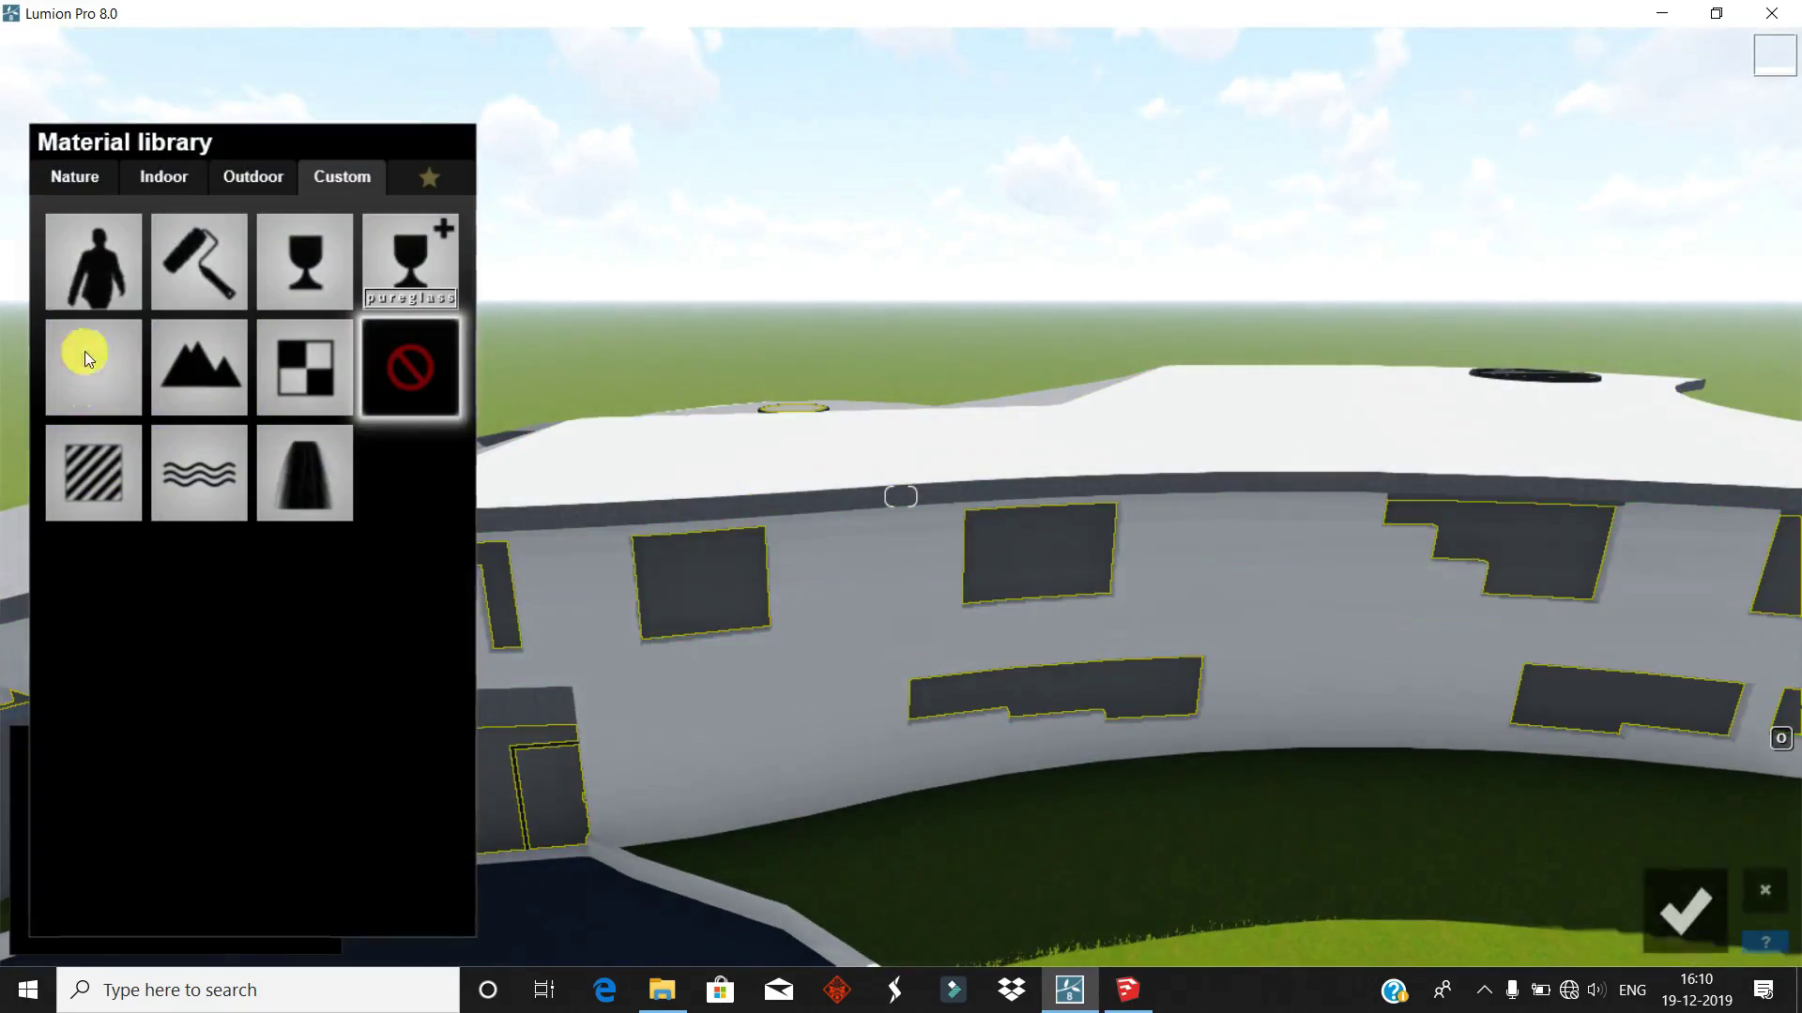
left_click(245, 175)
left_click(218, 441)
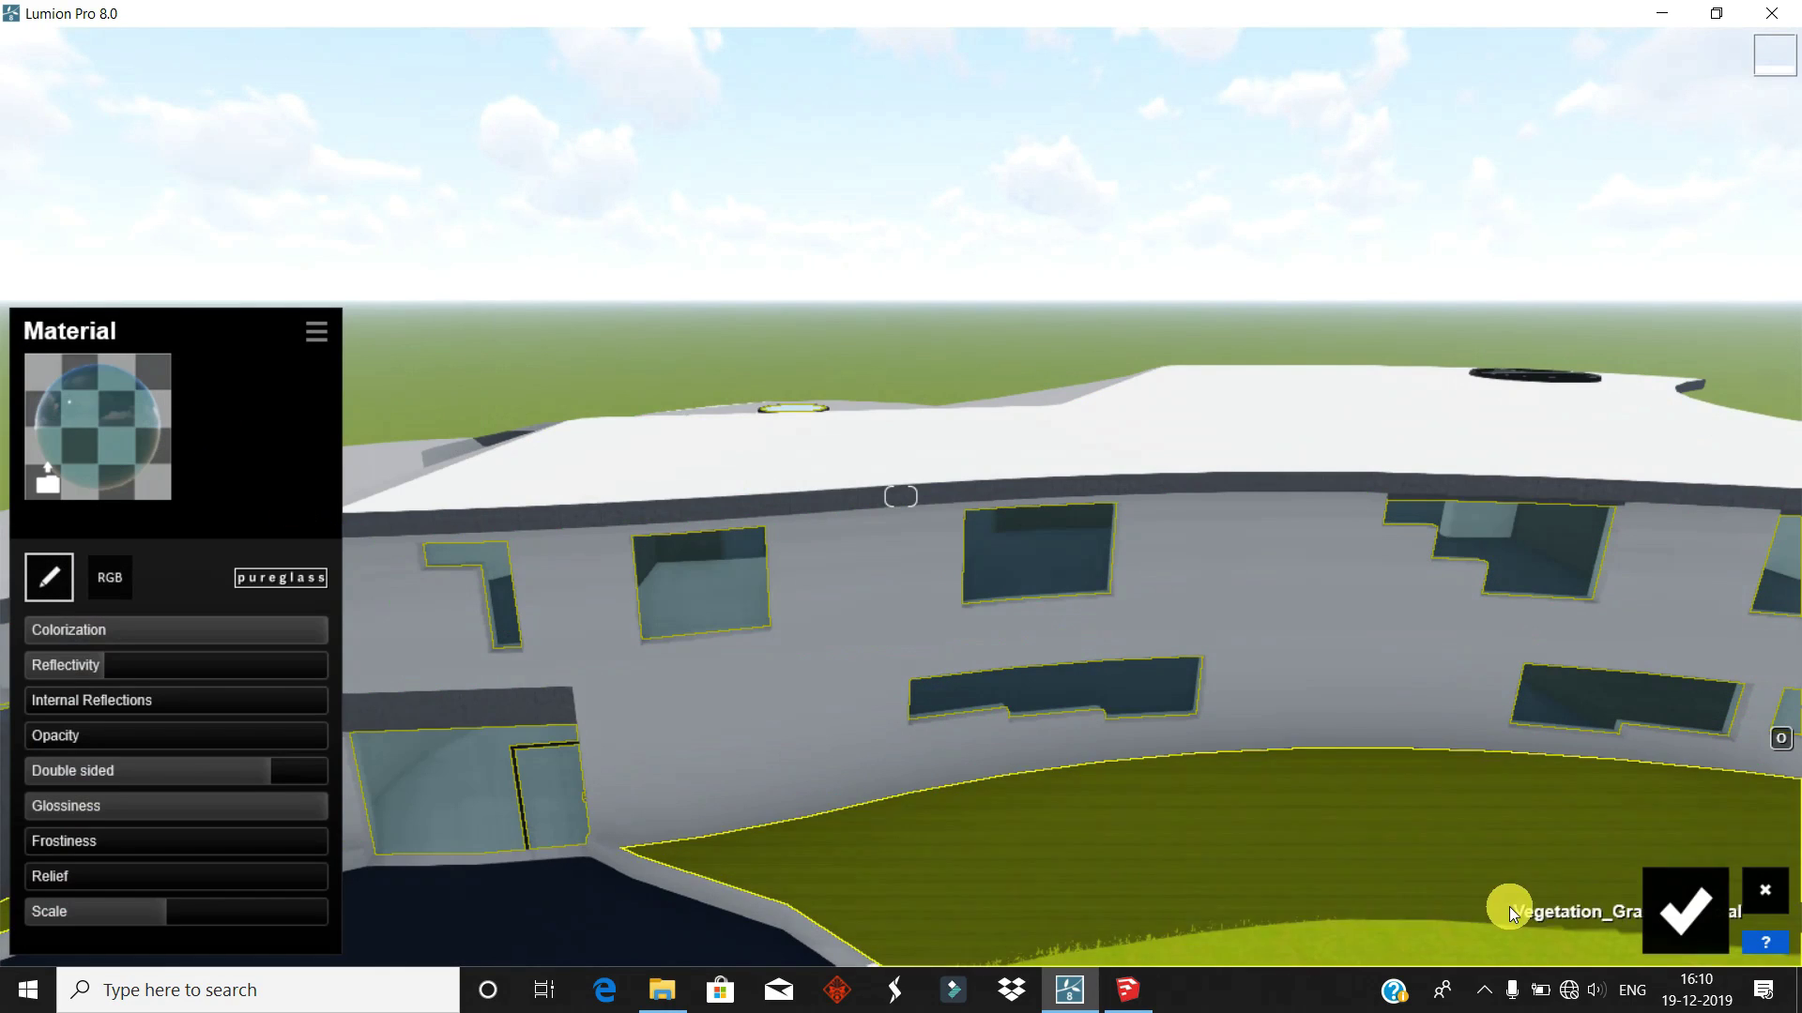
mouse_move(145, 666)
left_mouse_down()
mouse_move(118, 673)
mouse_move(132, 696)
left_mouse_up()
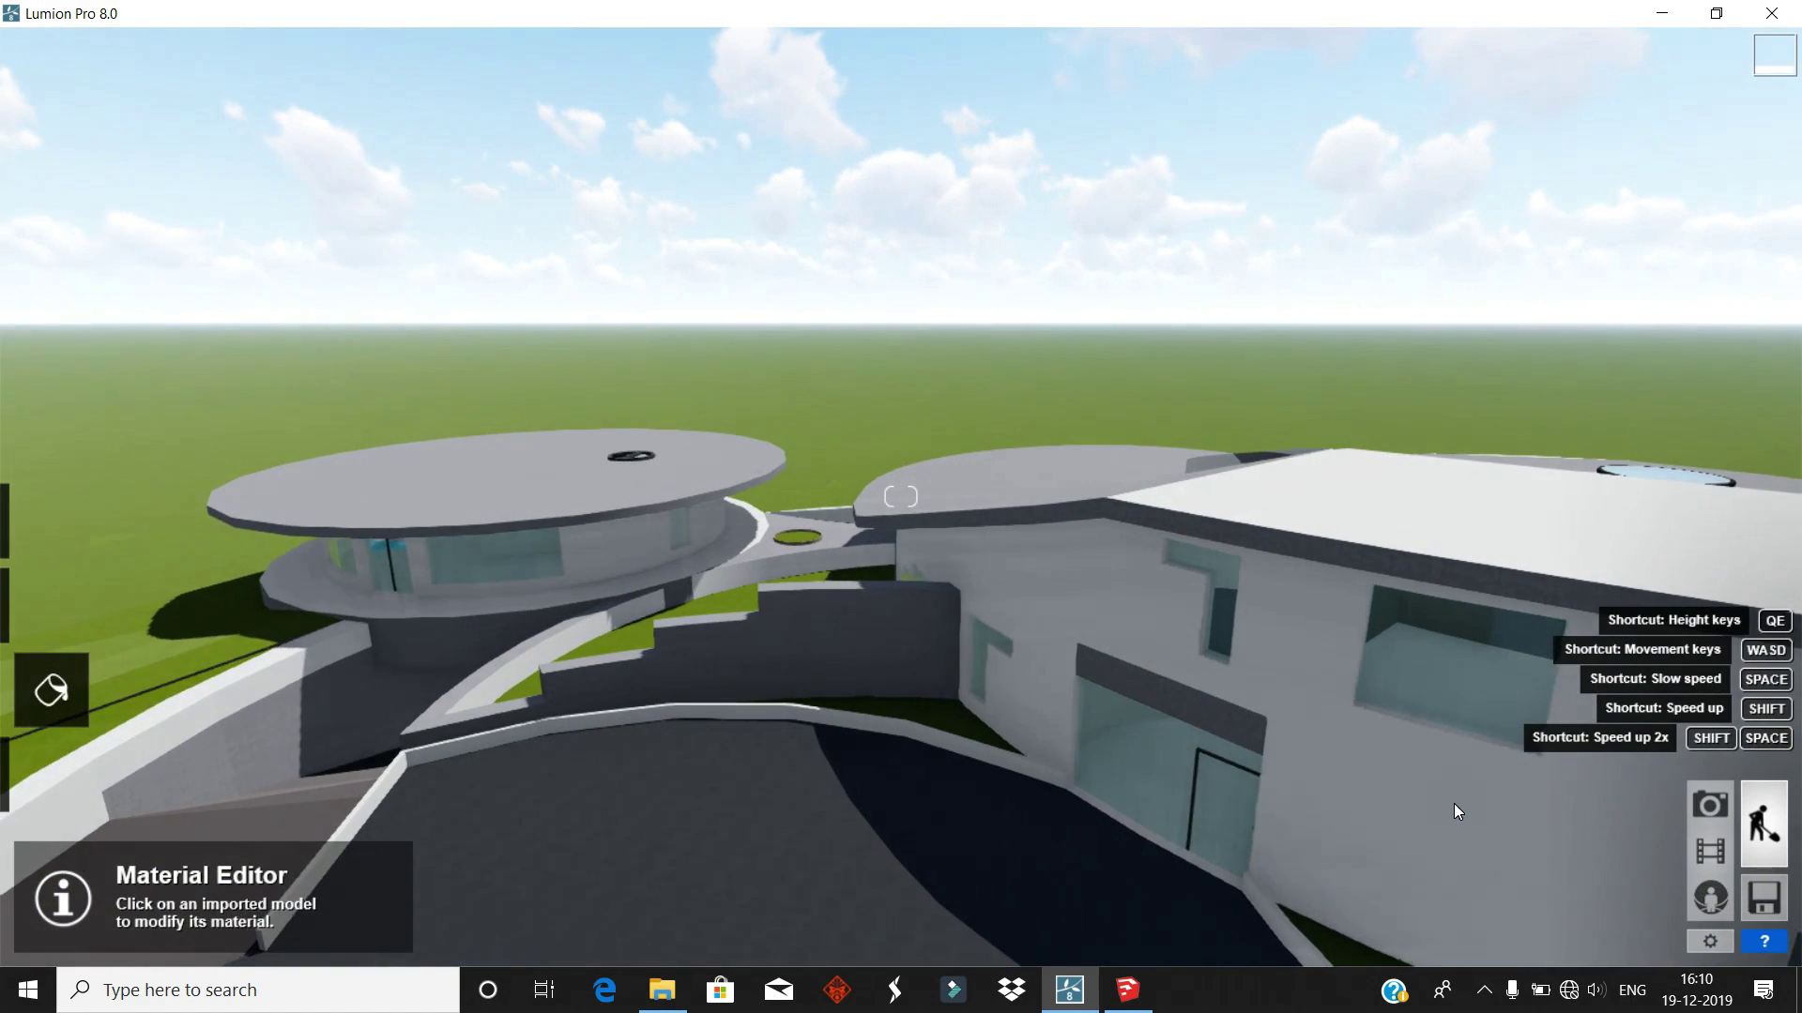
left_click(1313, 555)
- Inspect the circular roof's concrete, then paste it onto a wall as a Standard material
left_click(977, 492)
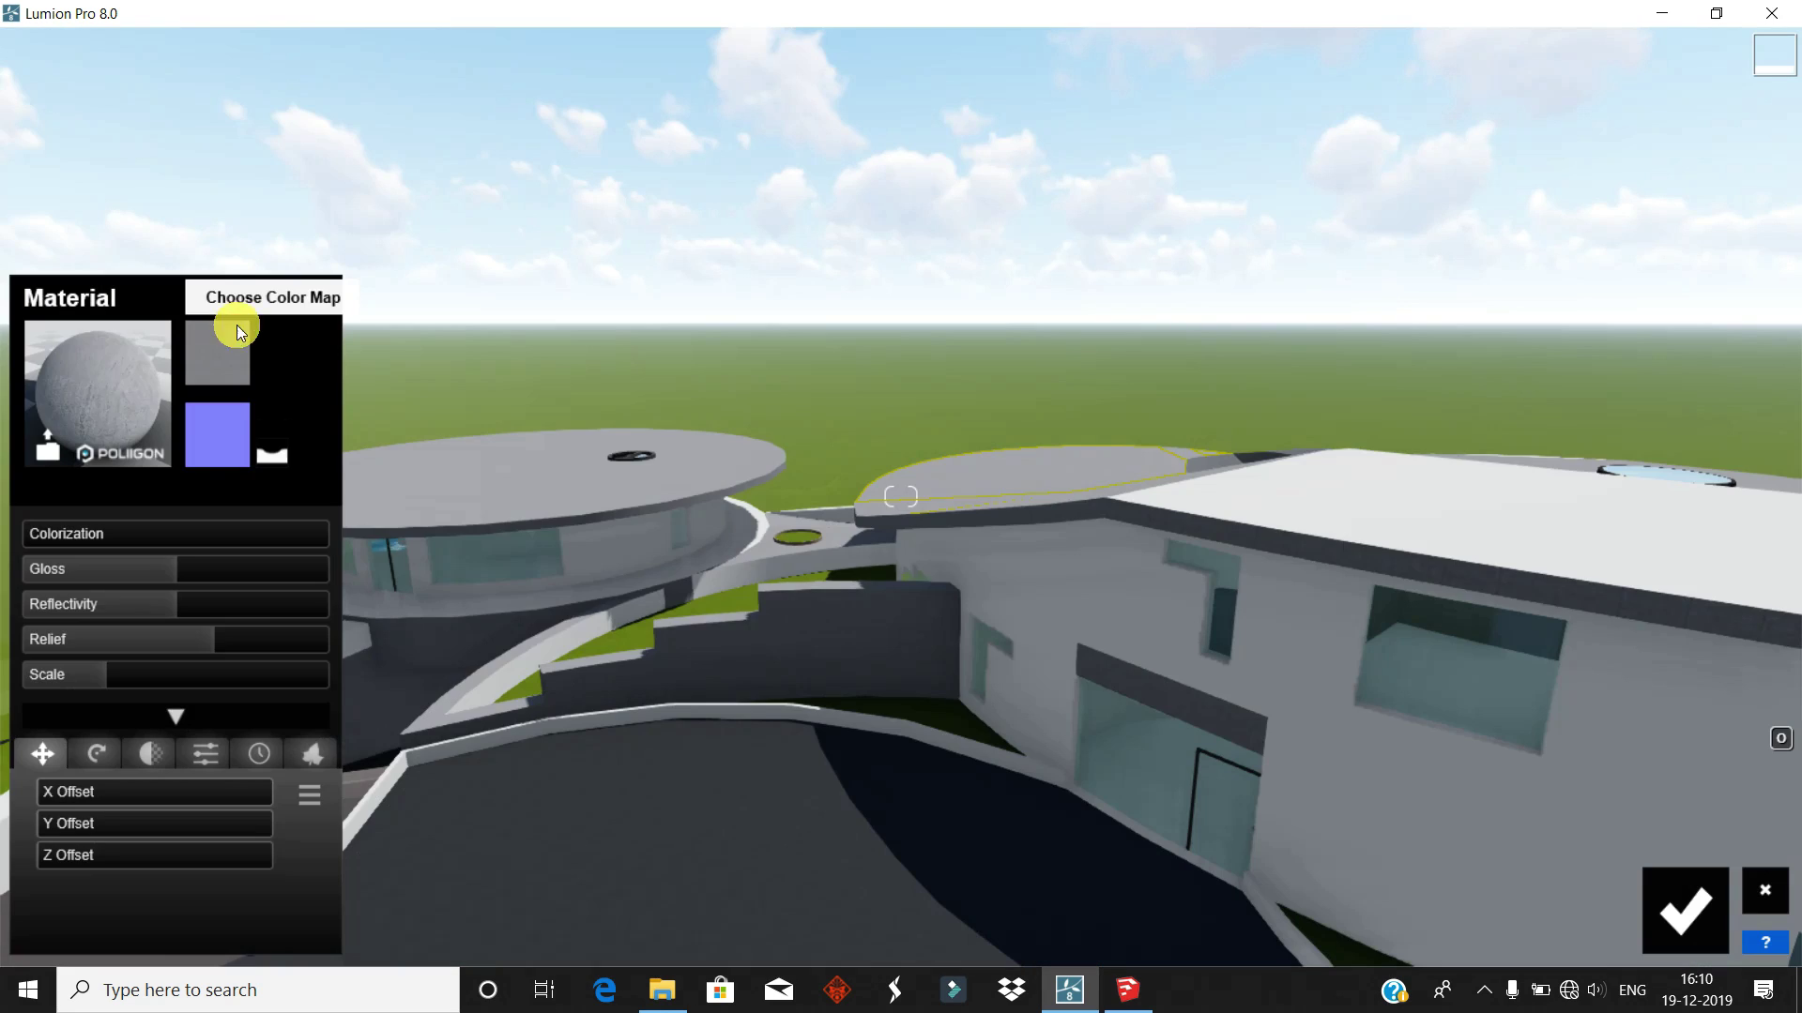
left_click(1685, 910)
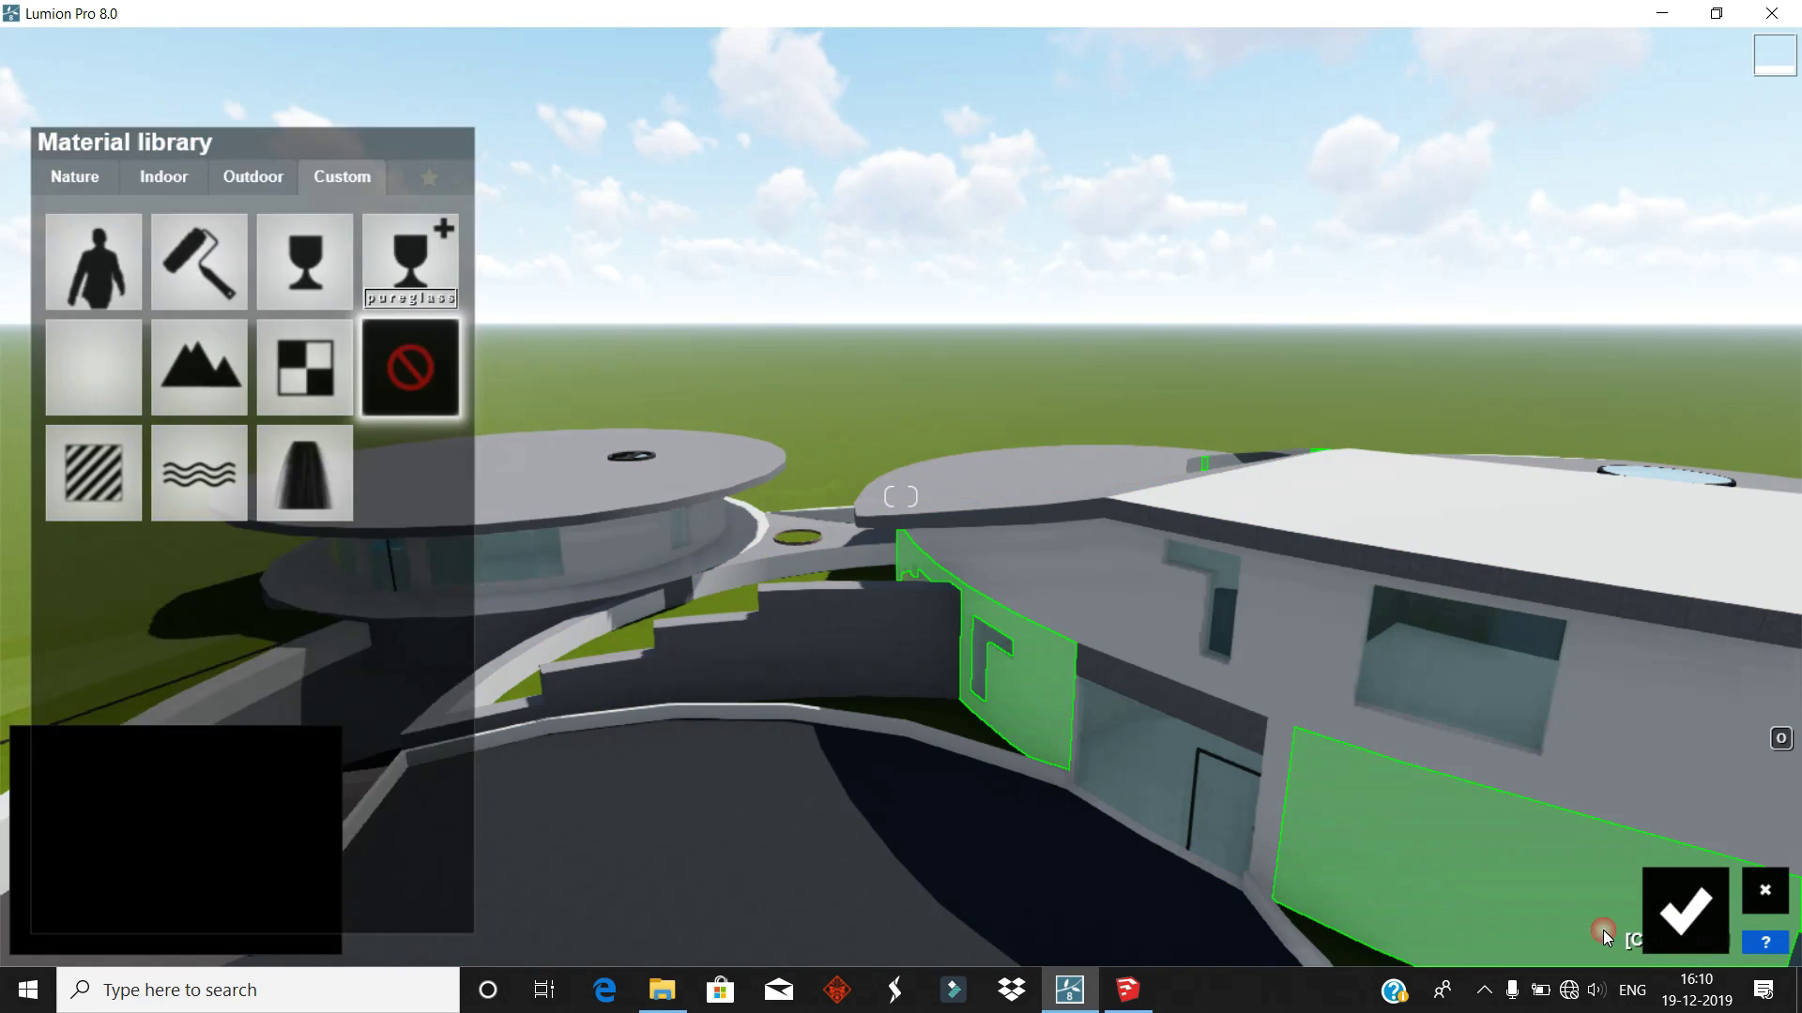
left_click(1354, 874)
left_click(216, 351)
left_click(147, 296)
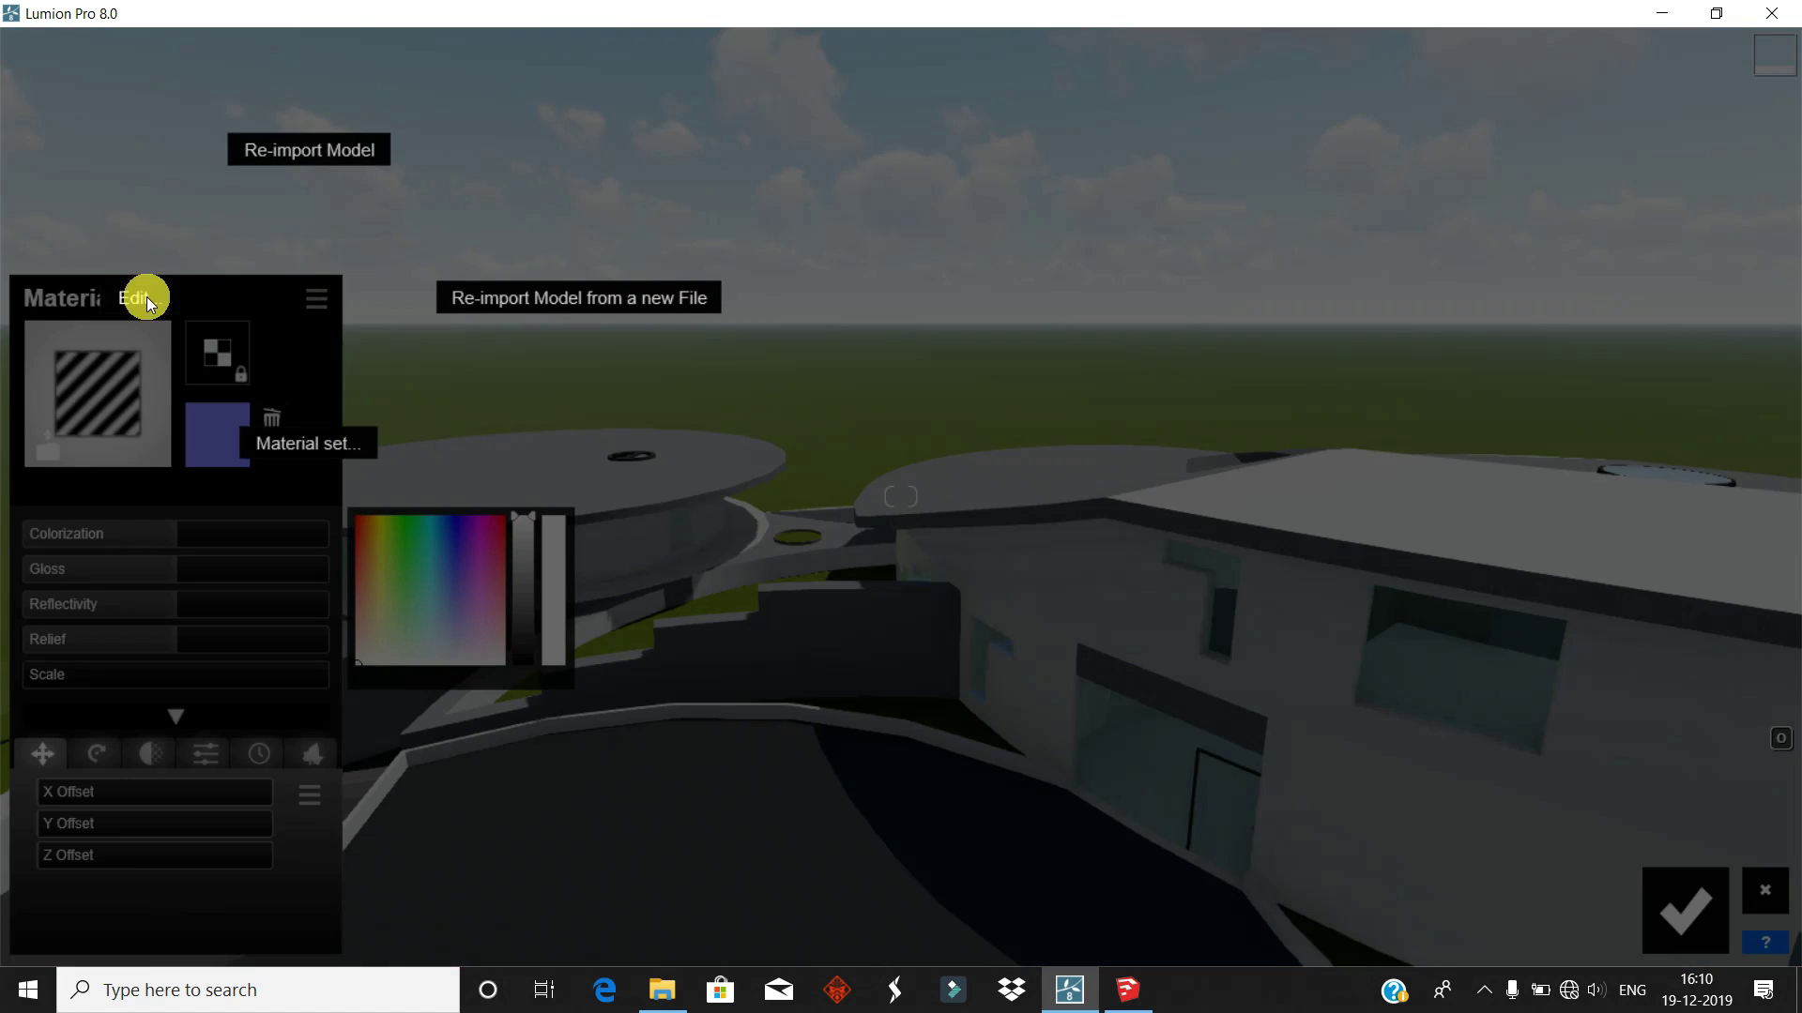
left_click(182, 377)
left_click(1685, 910)
- Paste the same concrete onto the next wall section via a Standard material and confirm
left_click(895, 488)
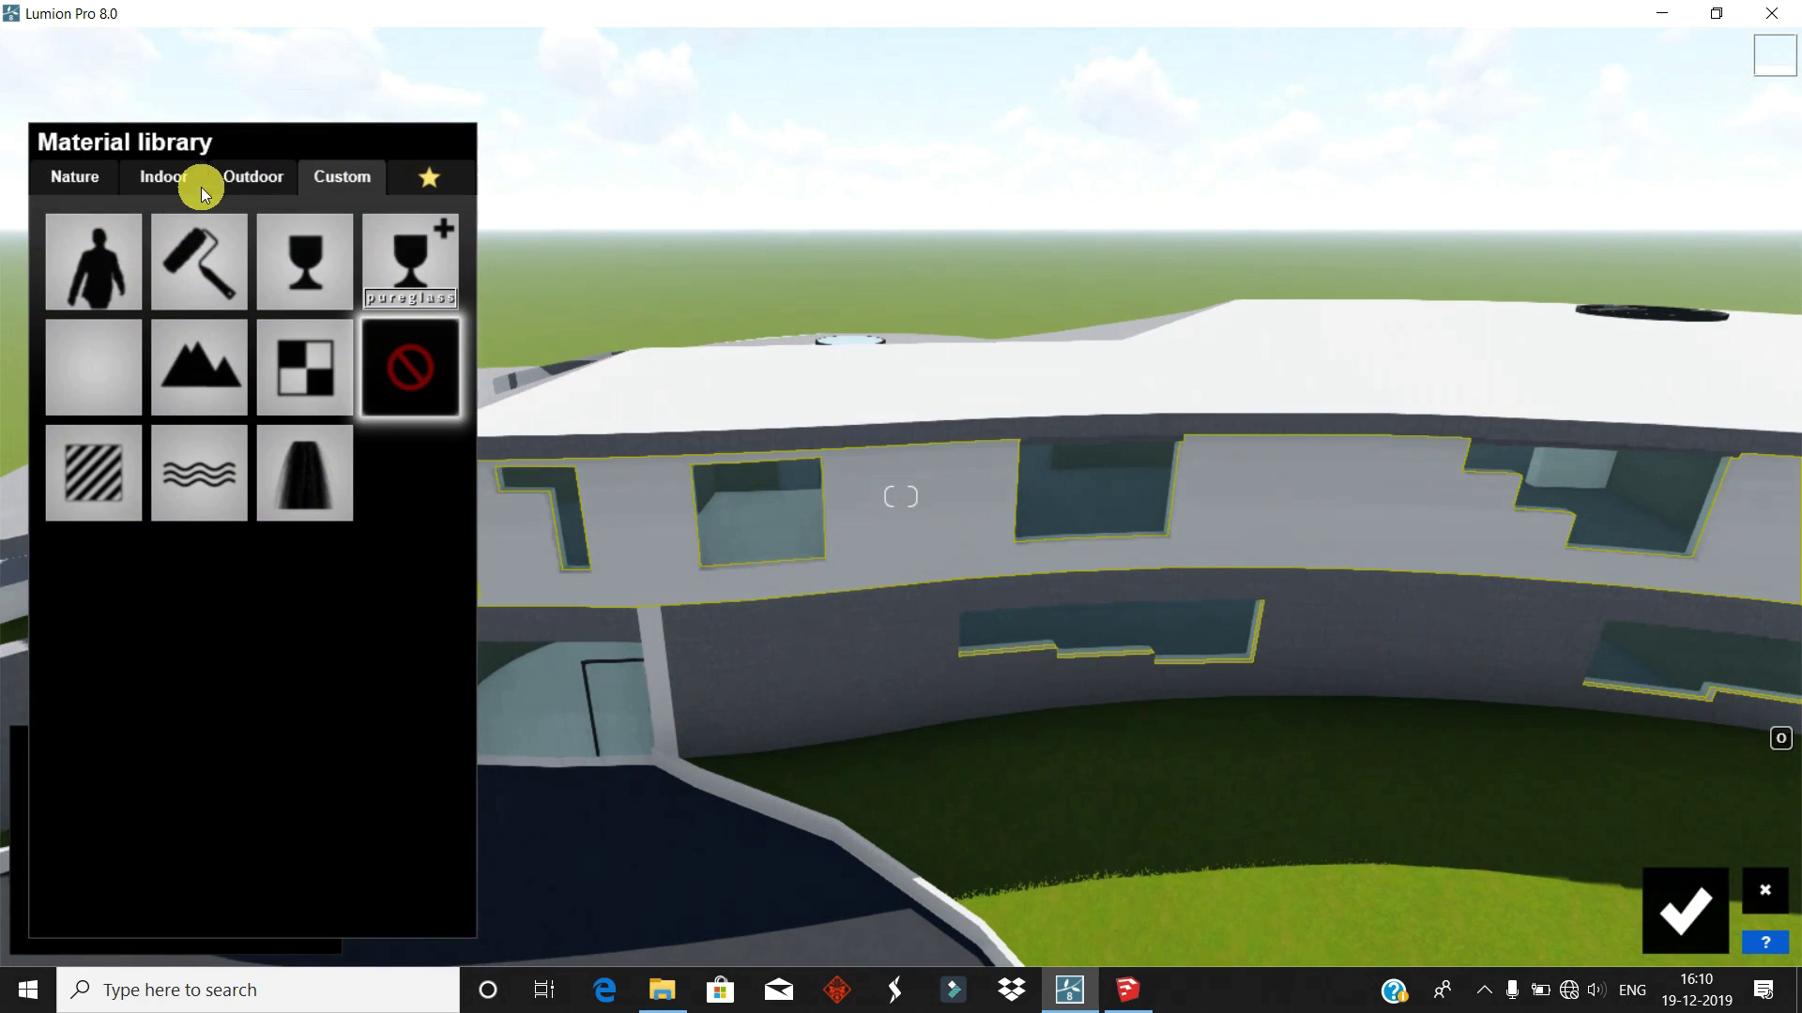
left_click(92, 173)
left_click(336, 174)
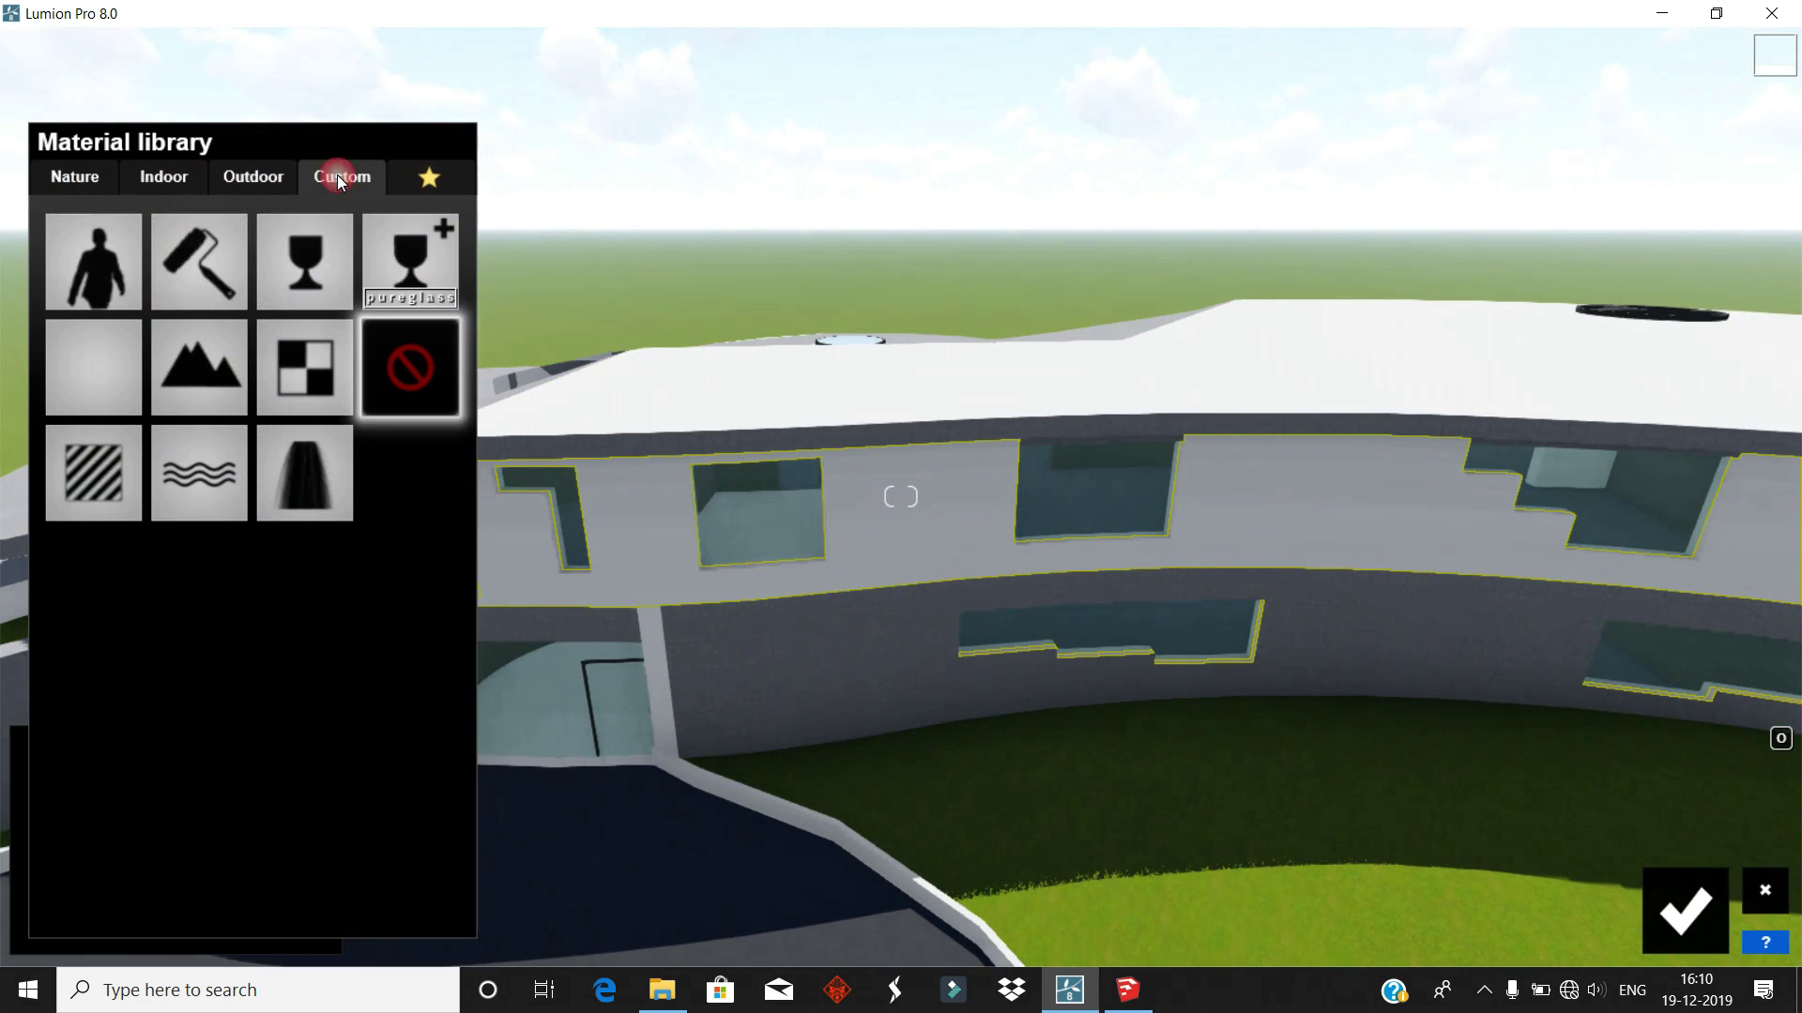
left_click(107, 486)
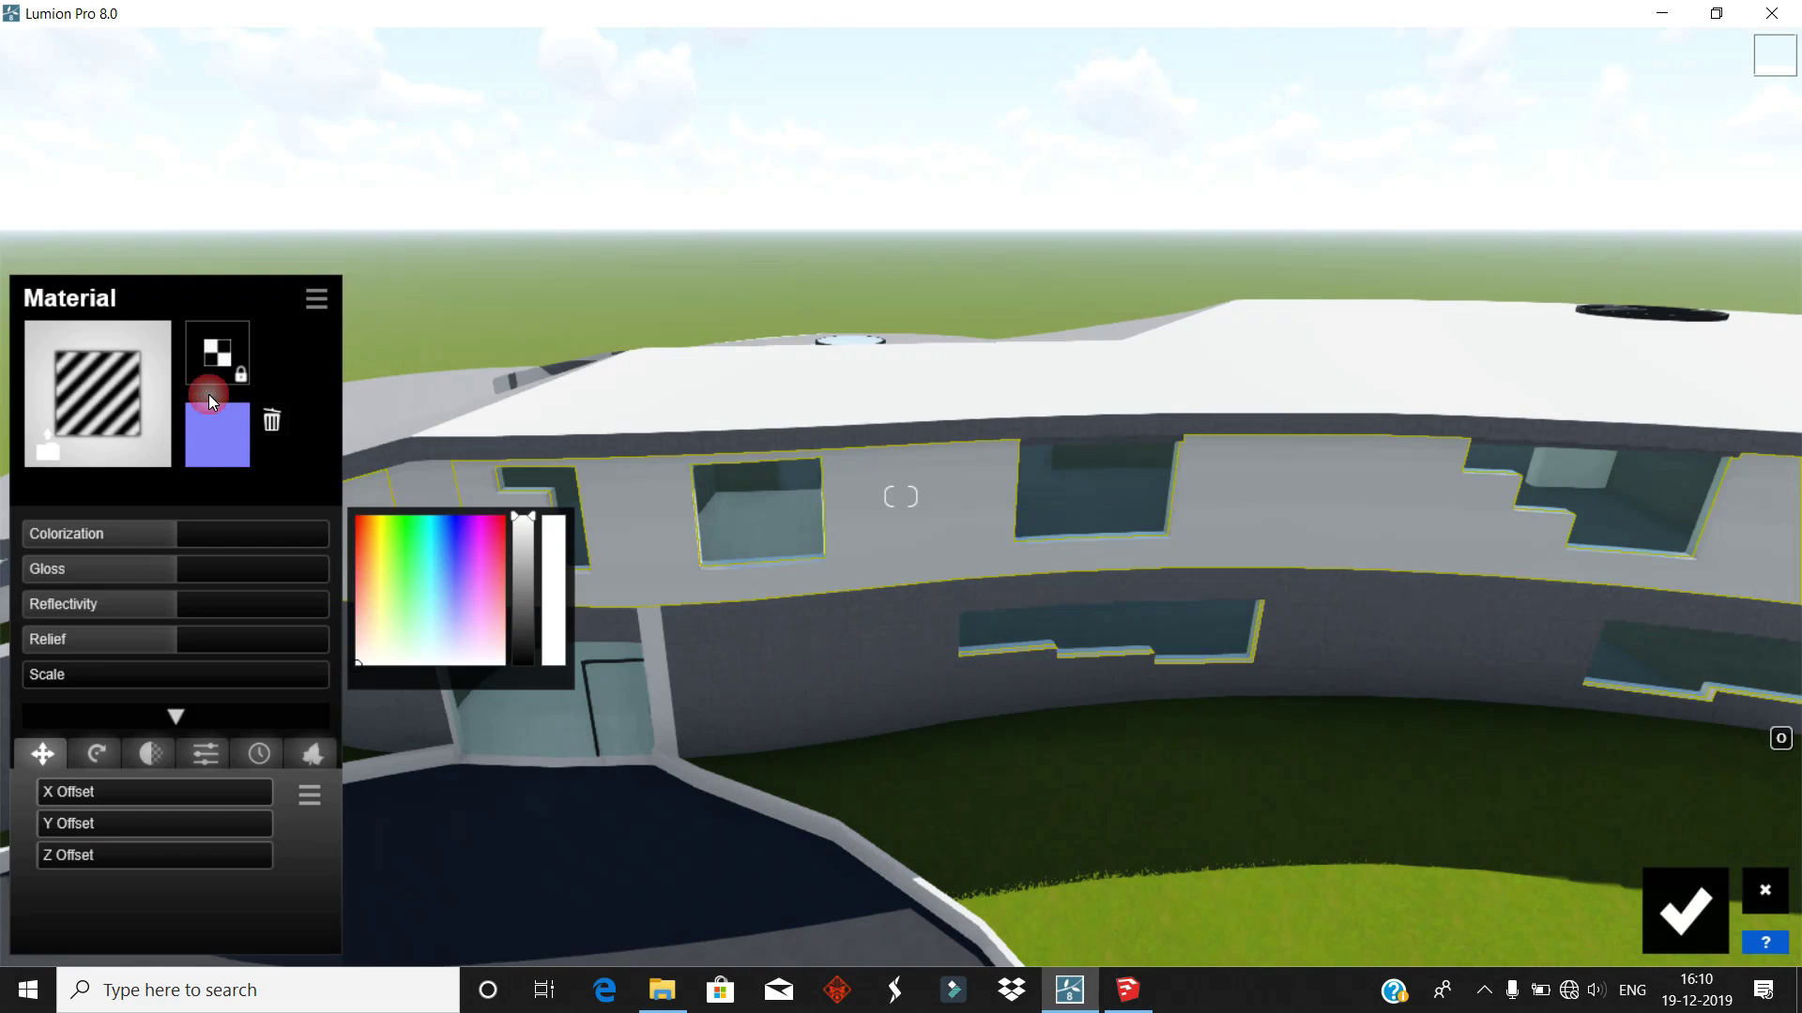
left_click(316, 298)
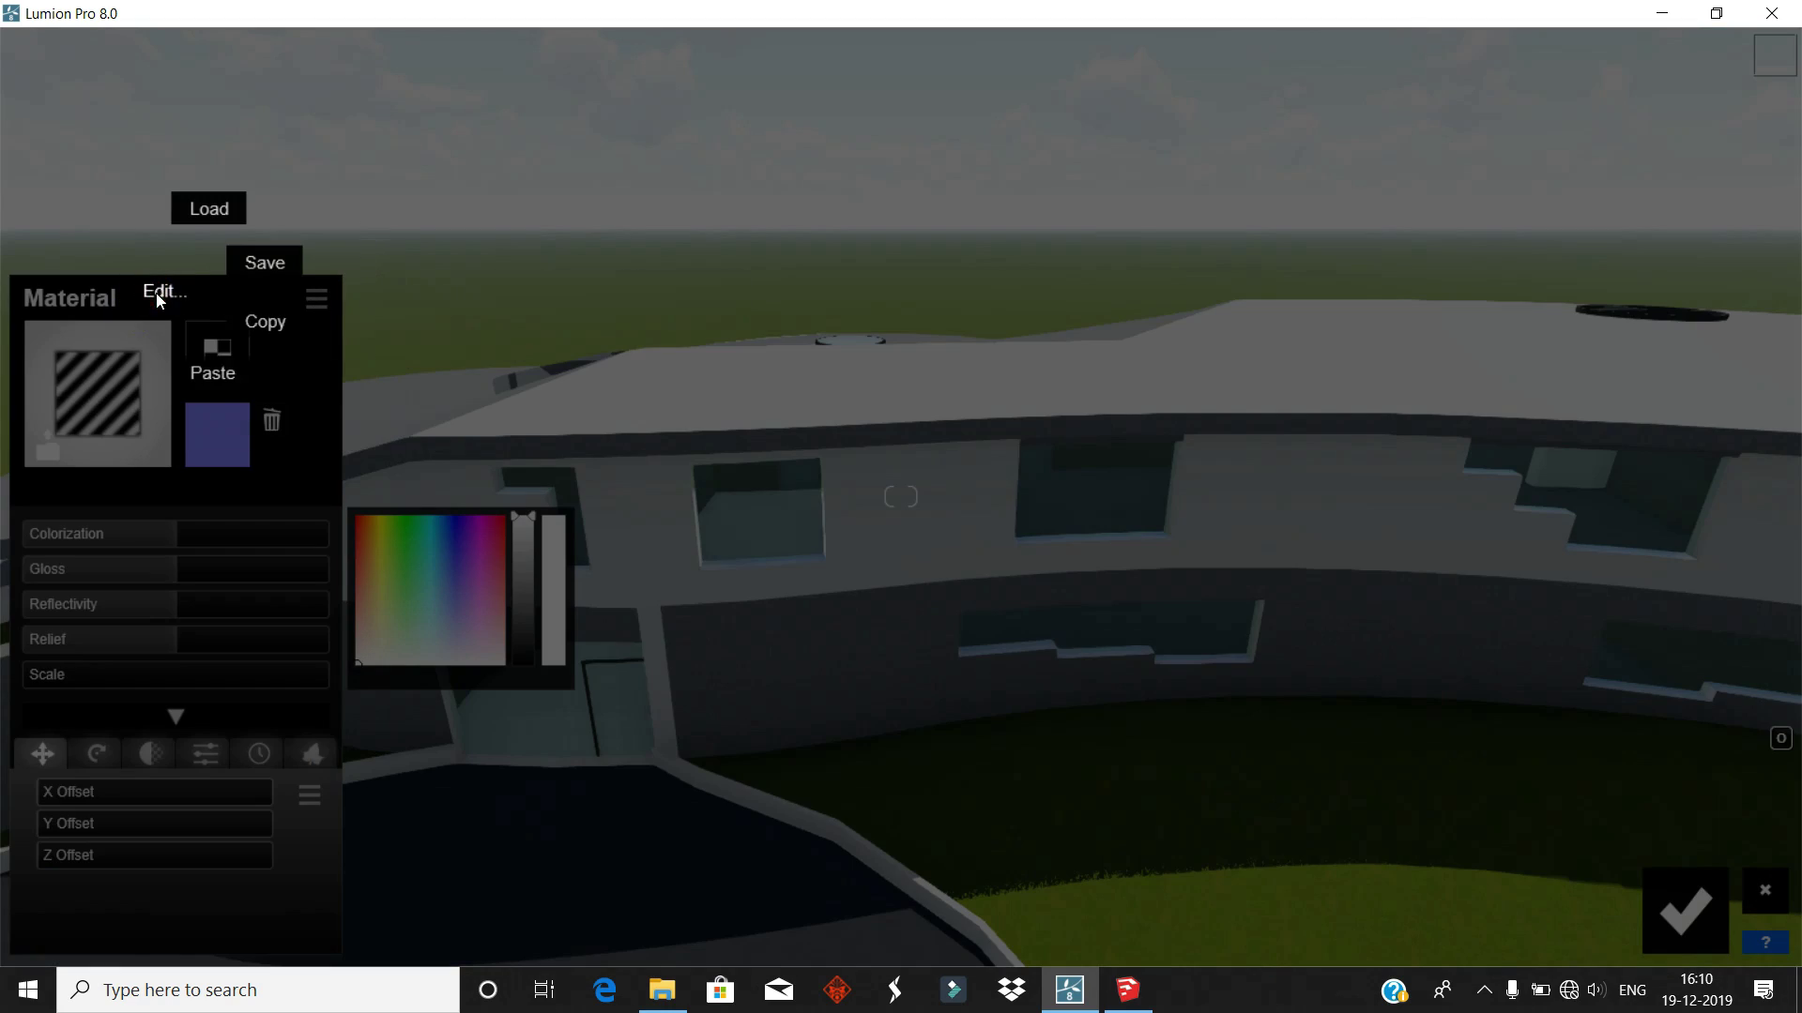
left_click(223, 376)
left_click(1685, 910)
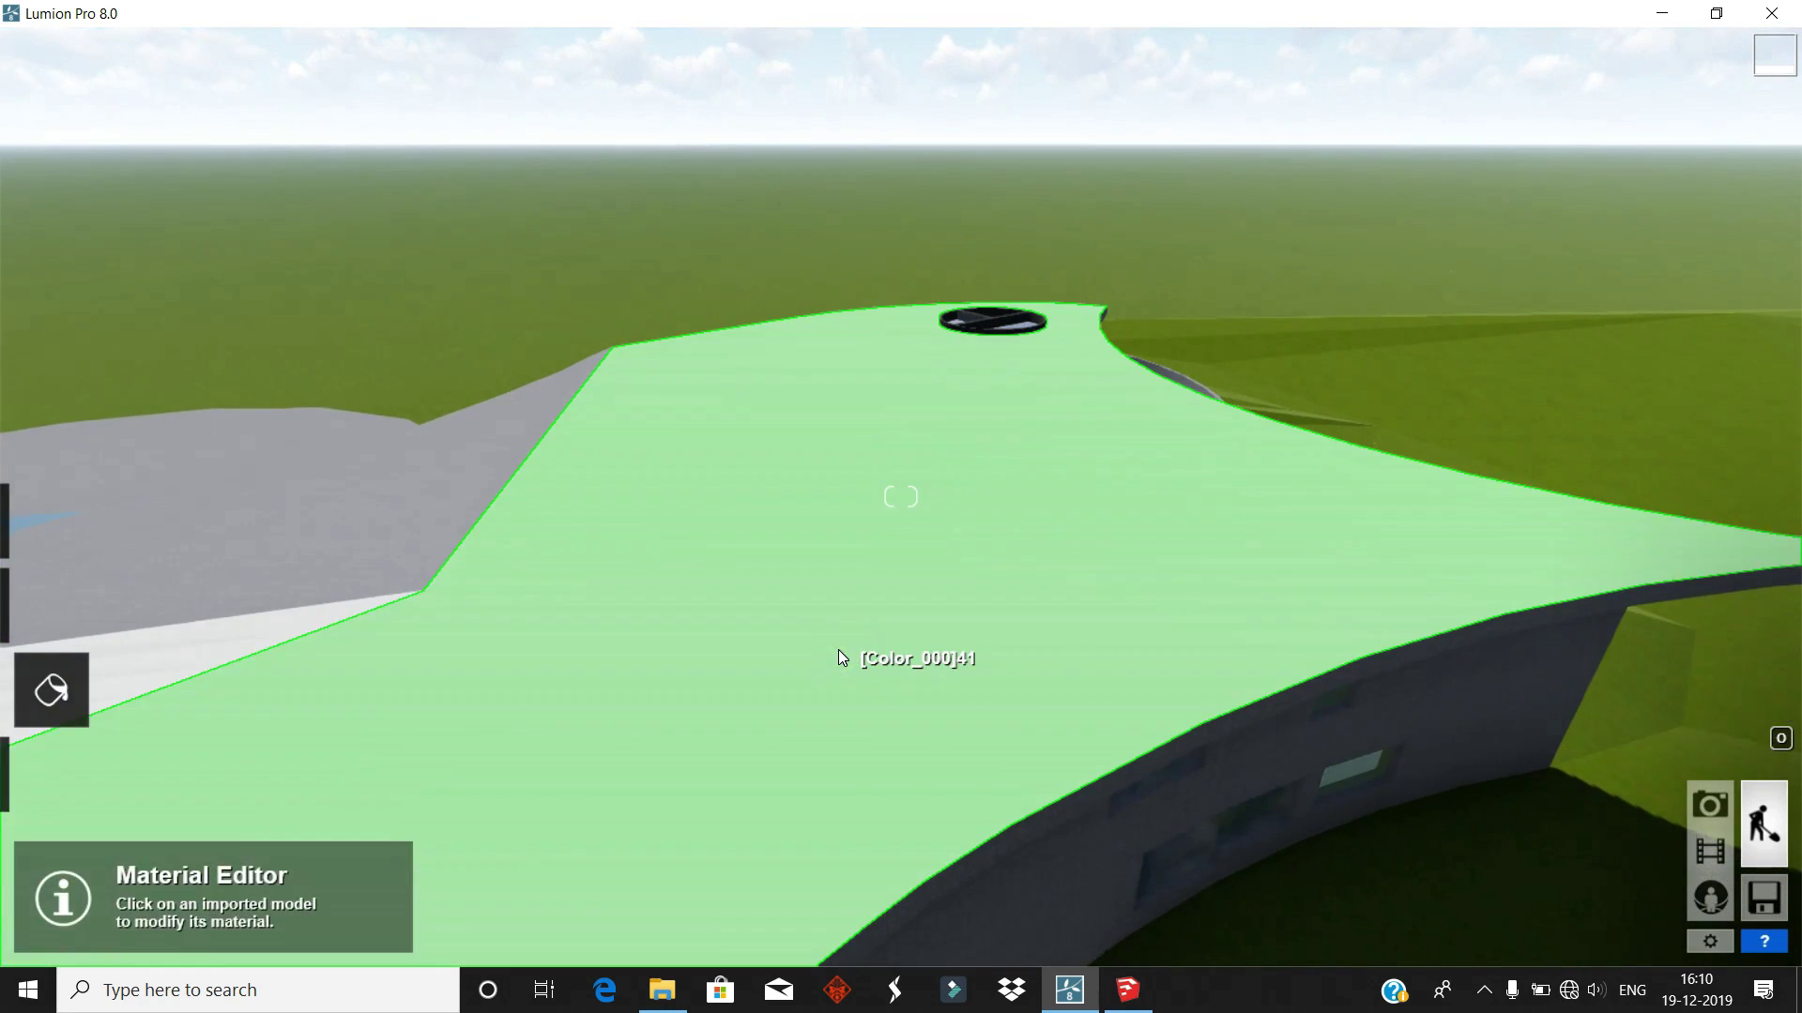
- Paste the Poliigon concrete as a Standard material onto the roof deck and triangular roof face
left_click(837, 649)
left_click(94, 474)
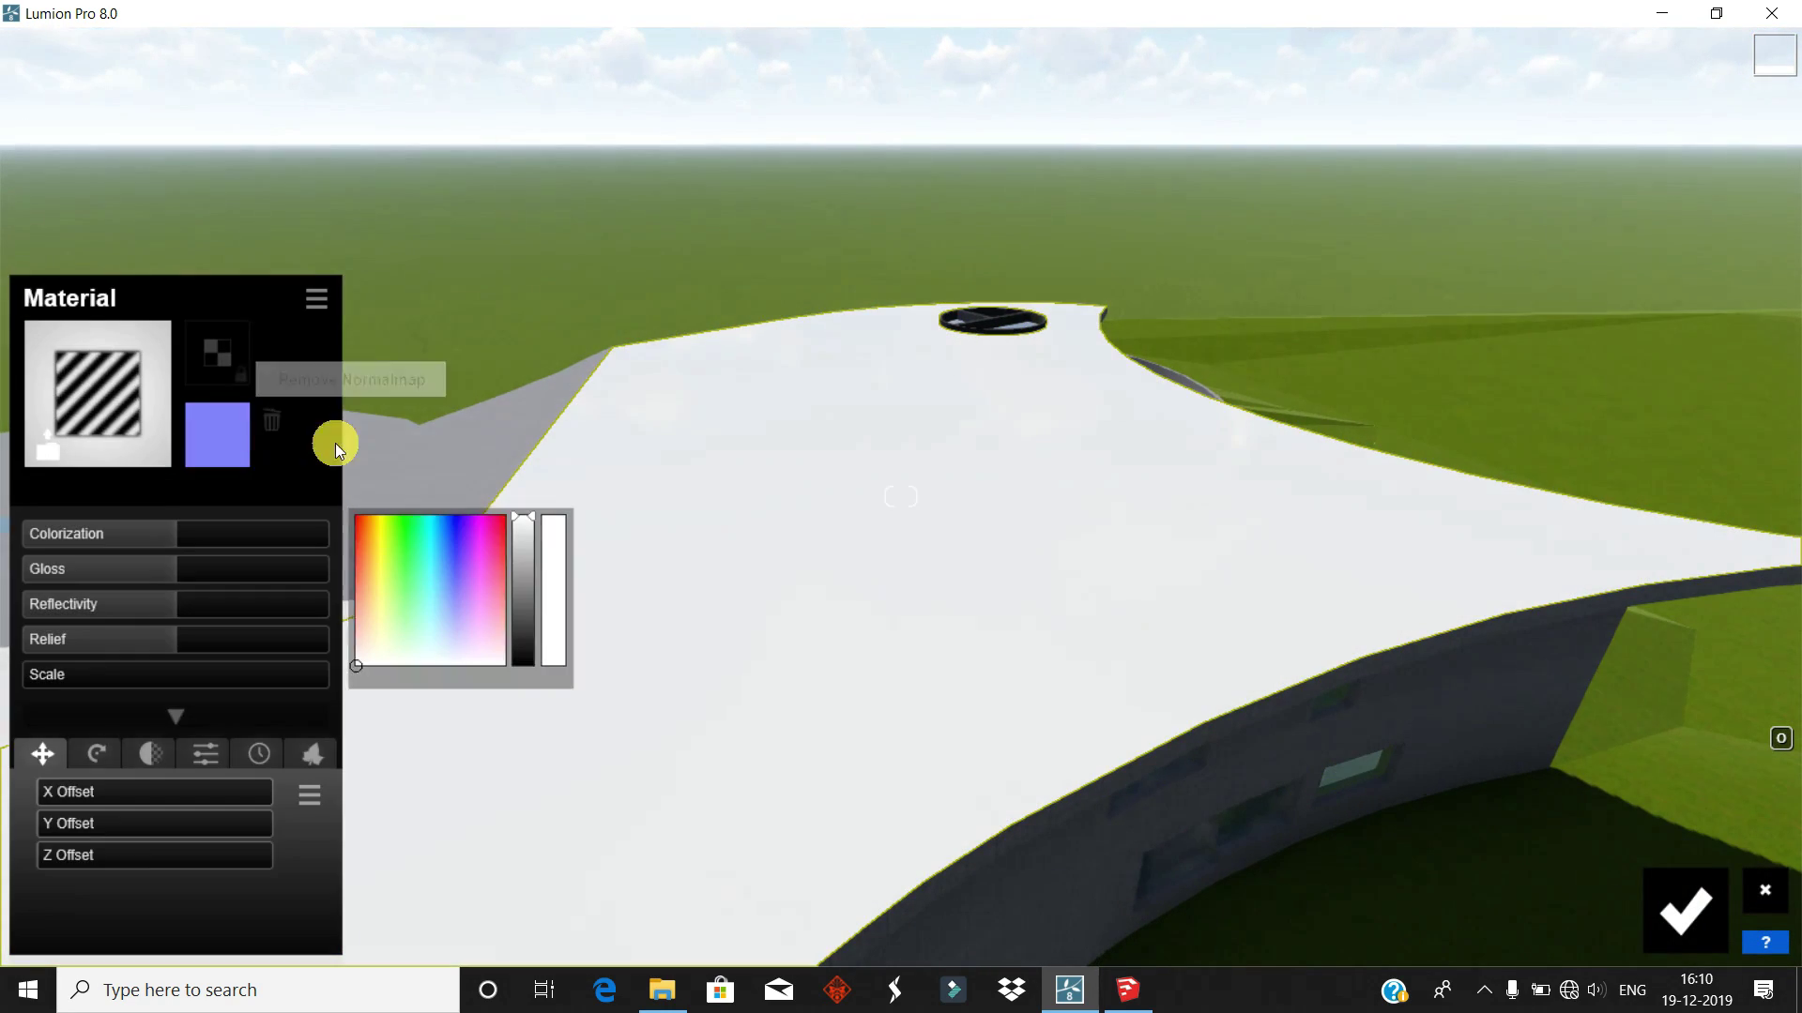
left_click(201, 383)
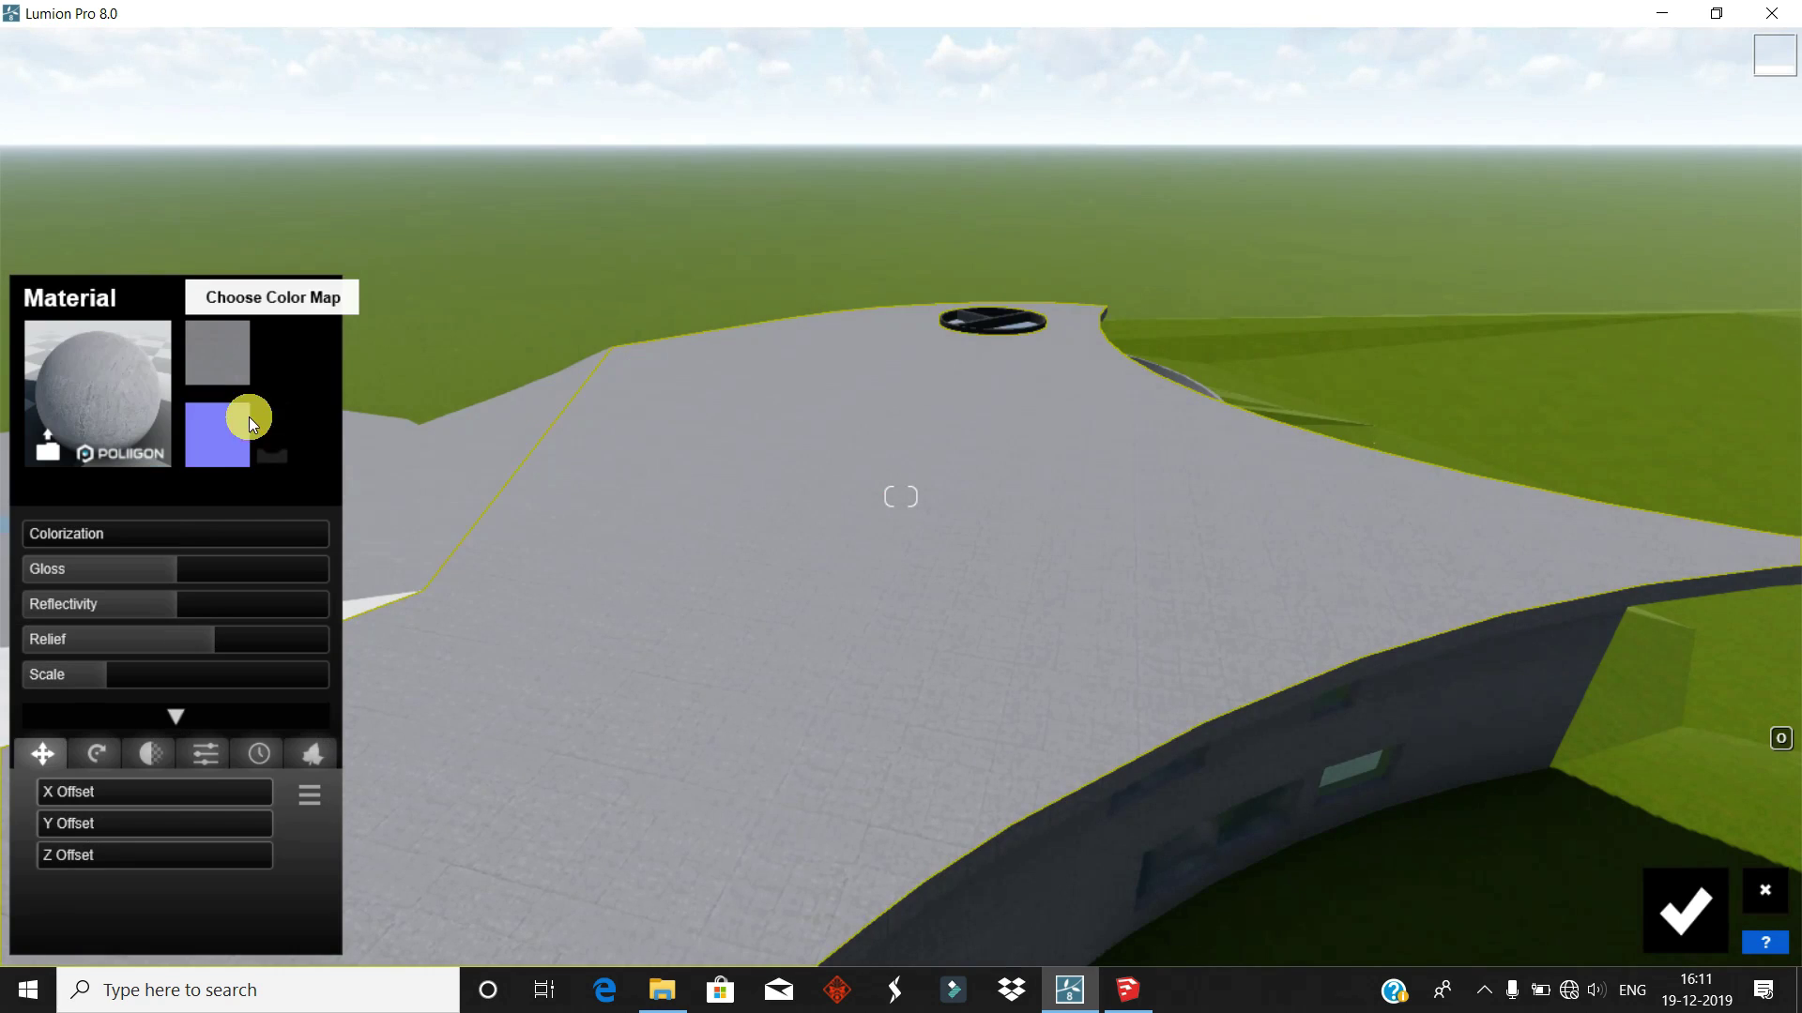
left_click(656, 334)
left_click(94, 474)
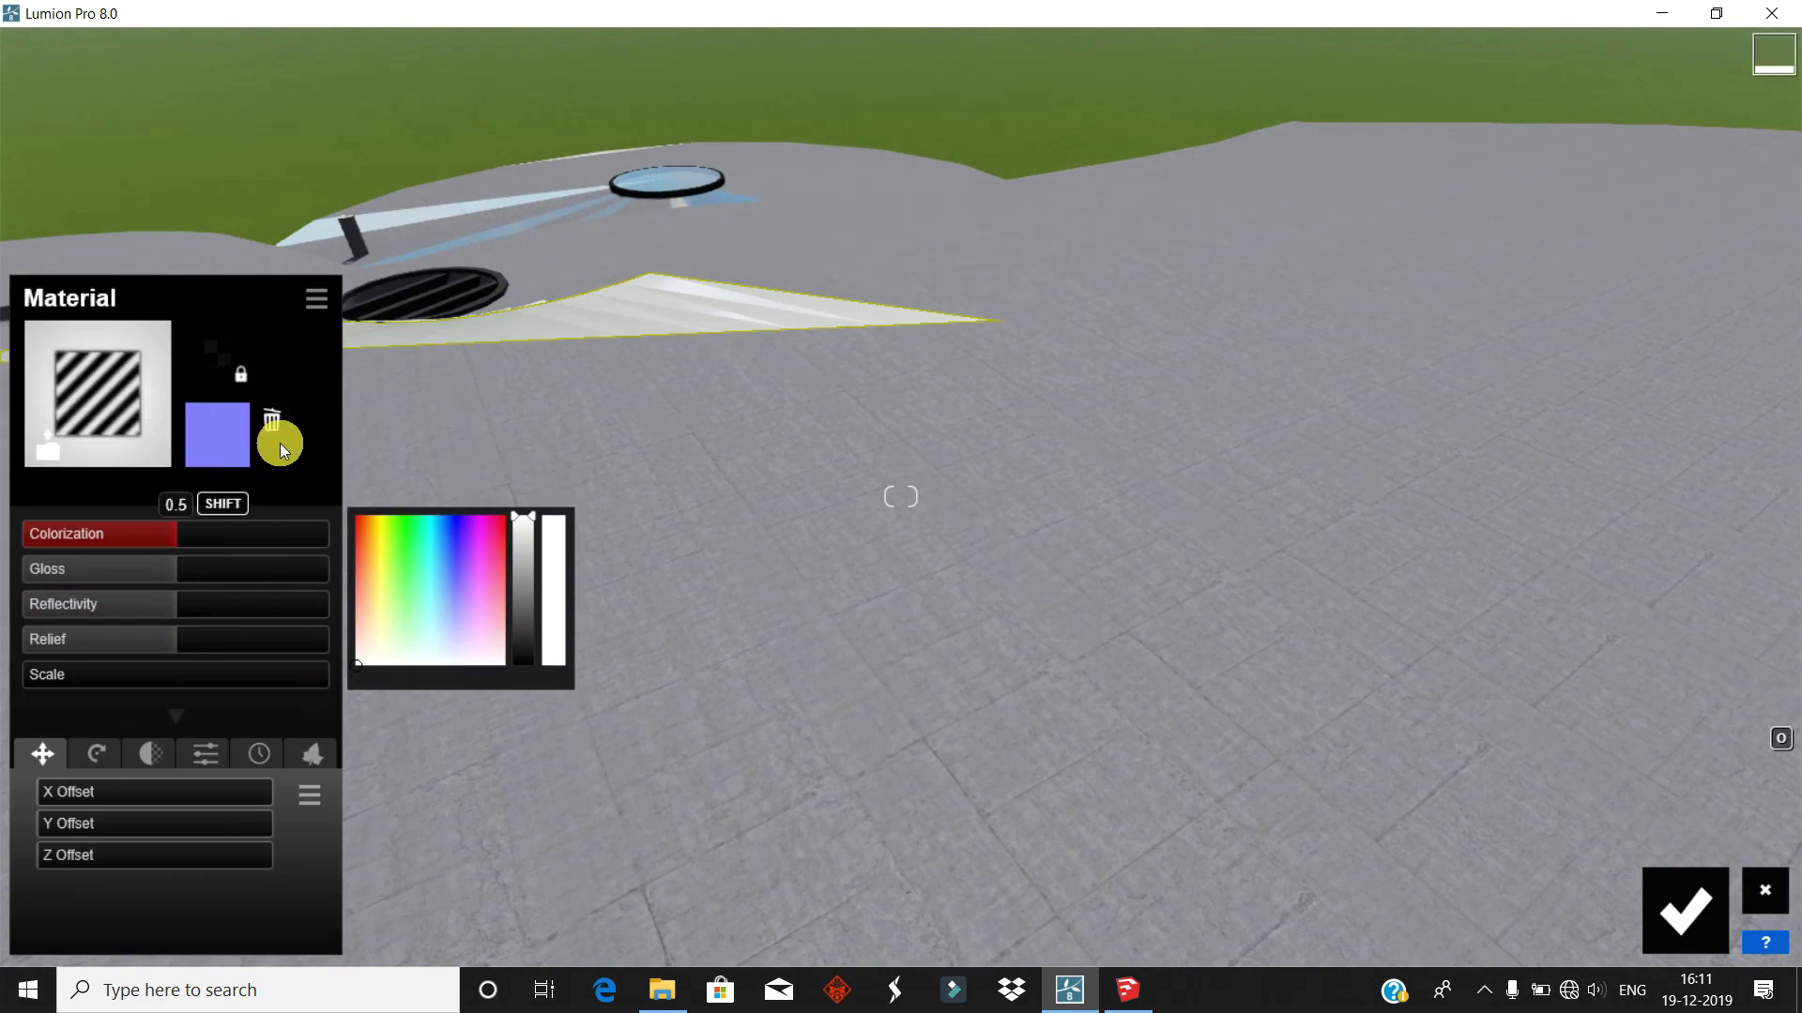
left_click(315, 300)
left_click(188, 383)
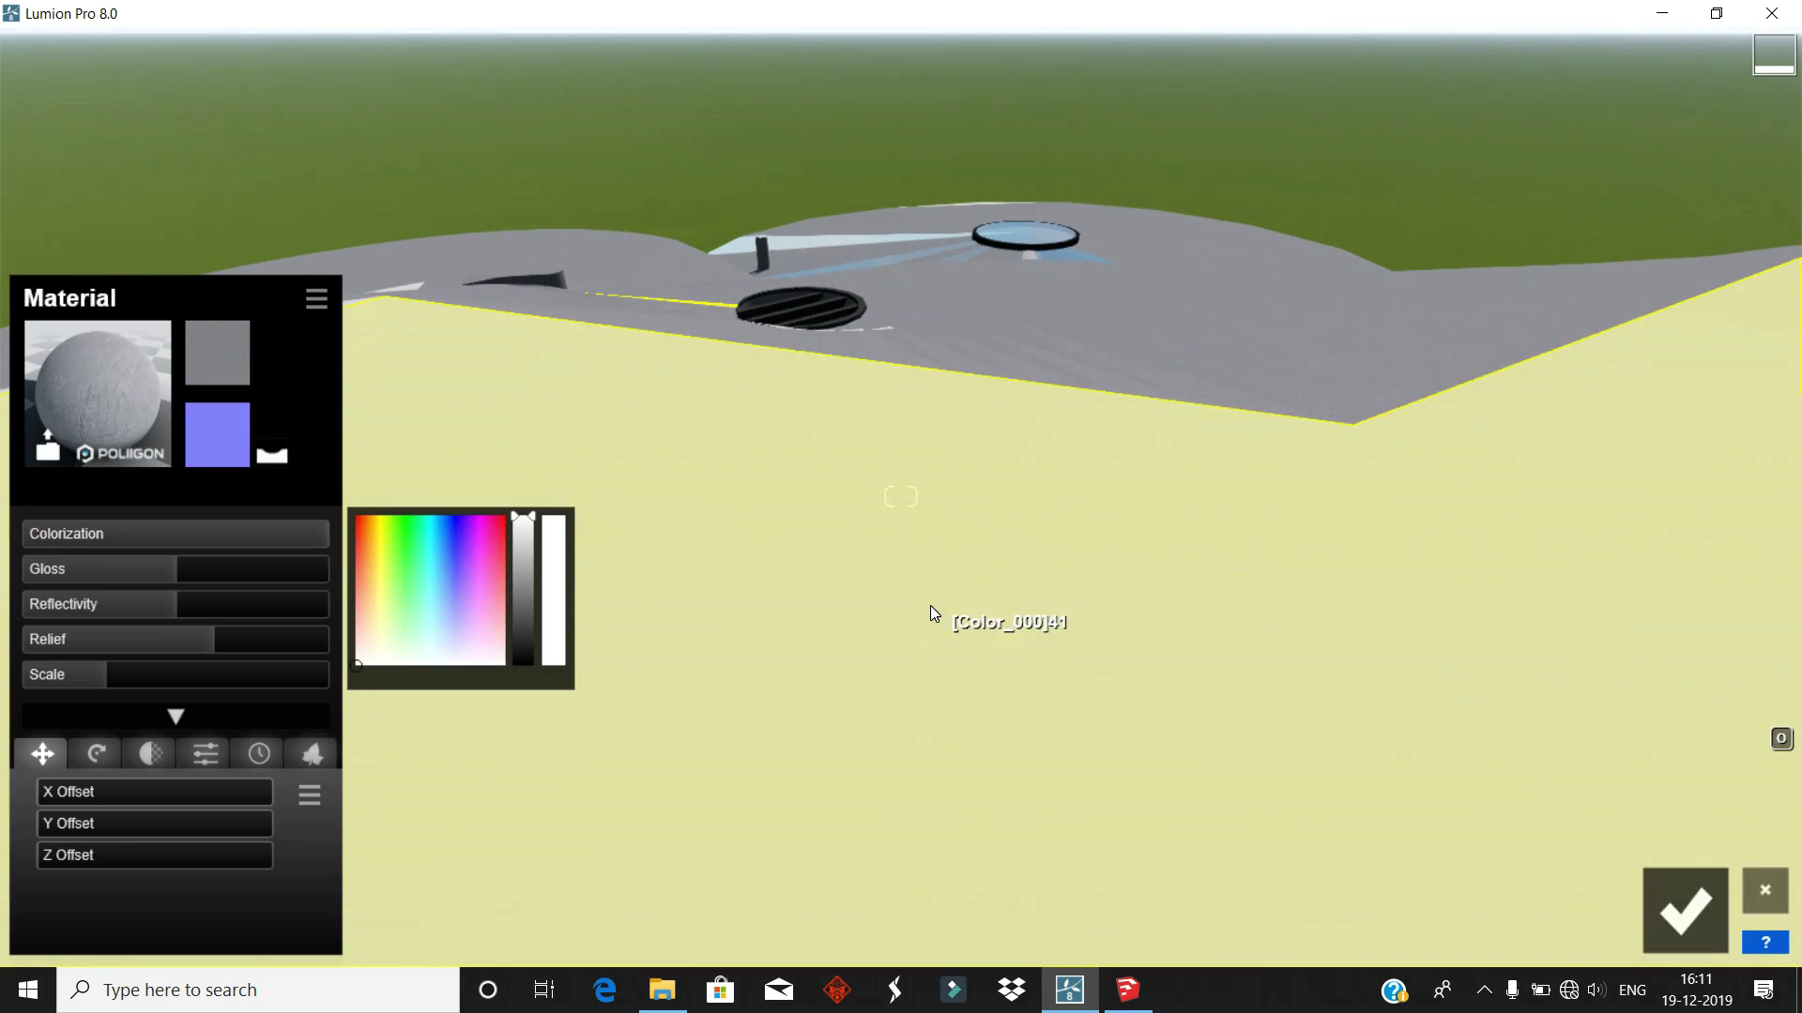
- Create a normal map for the roof concrete and check it close up
left_click(216, 447)
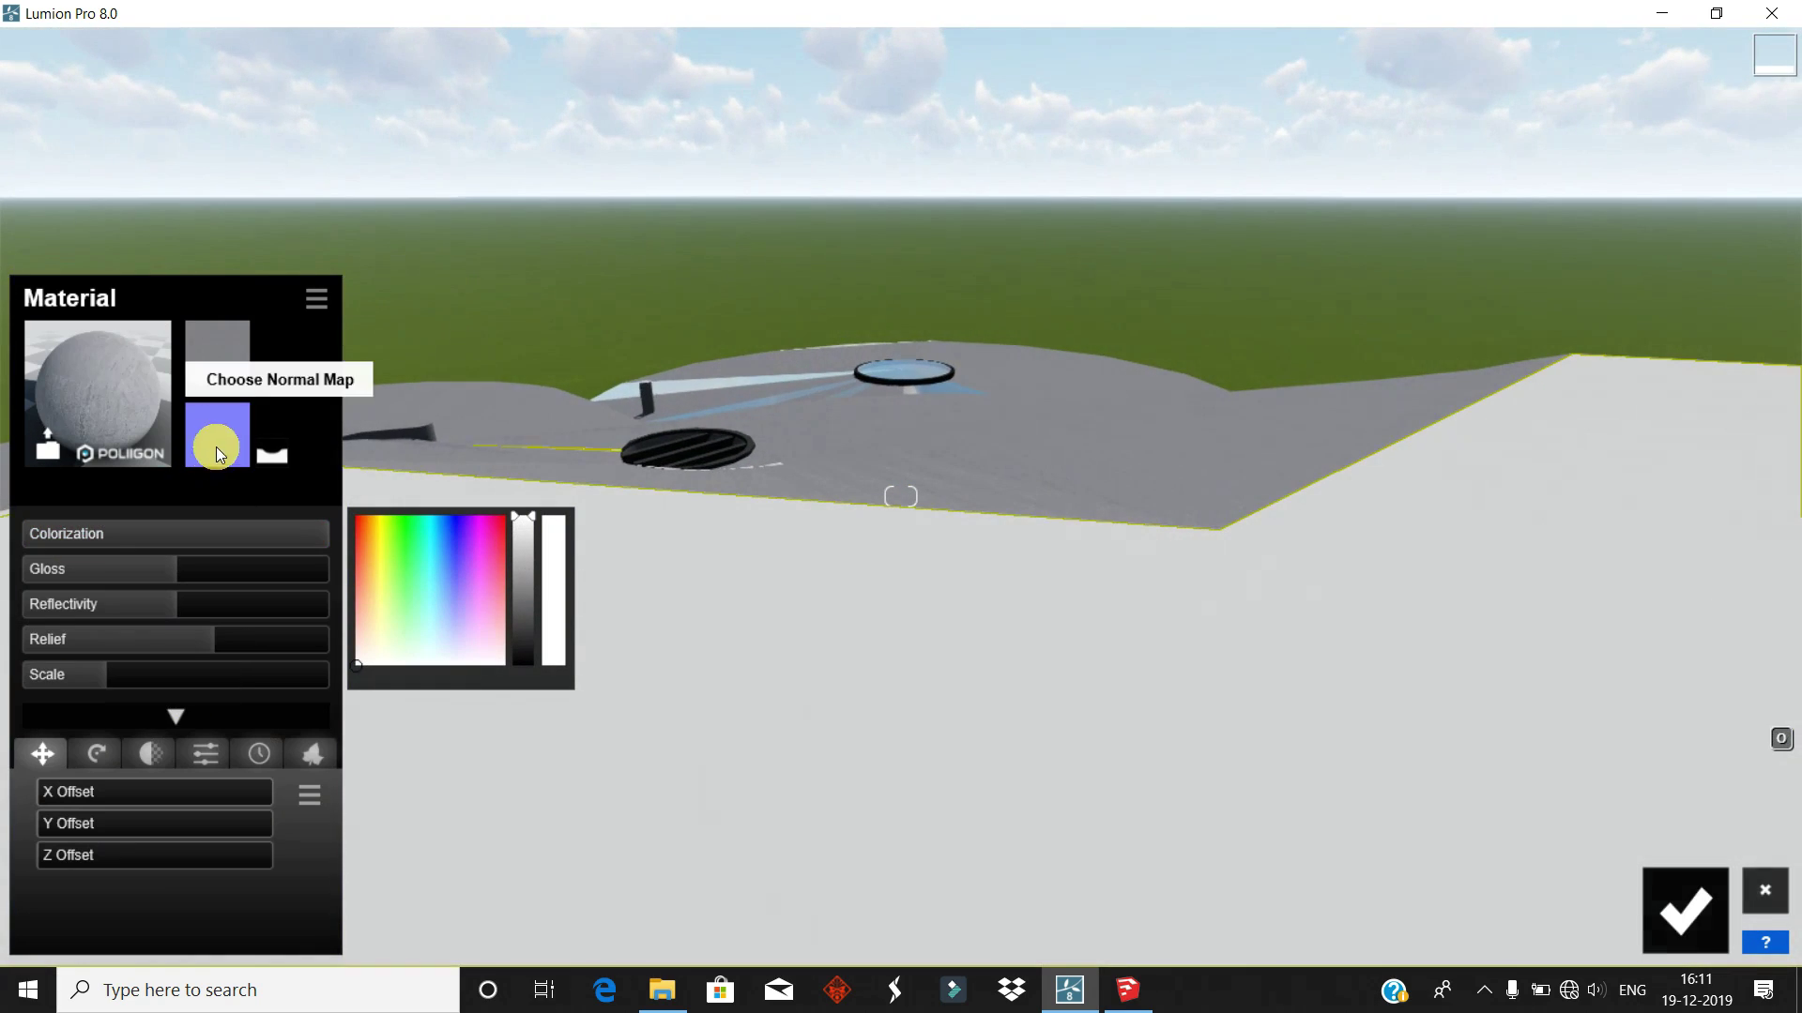
left_click(273, 450)
left_click(269, 414)
right_click_drag(915, 527, 841, 447)
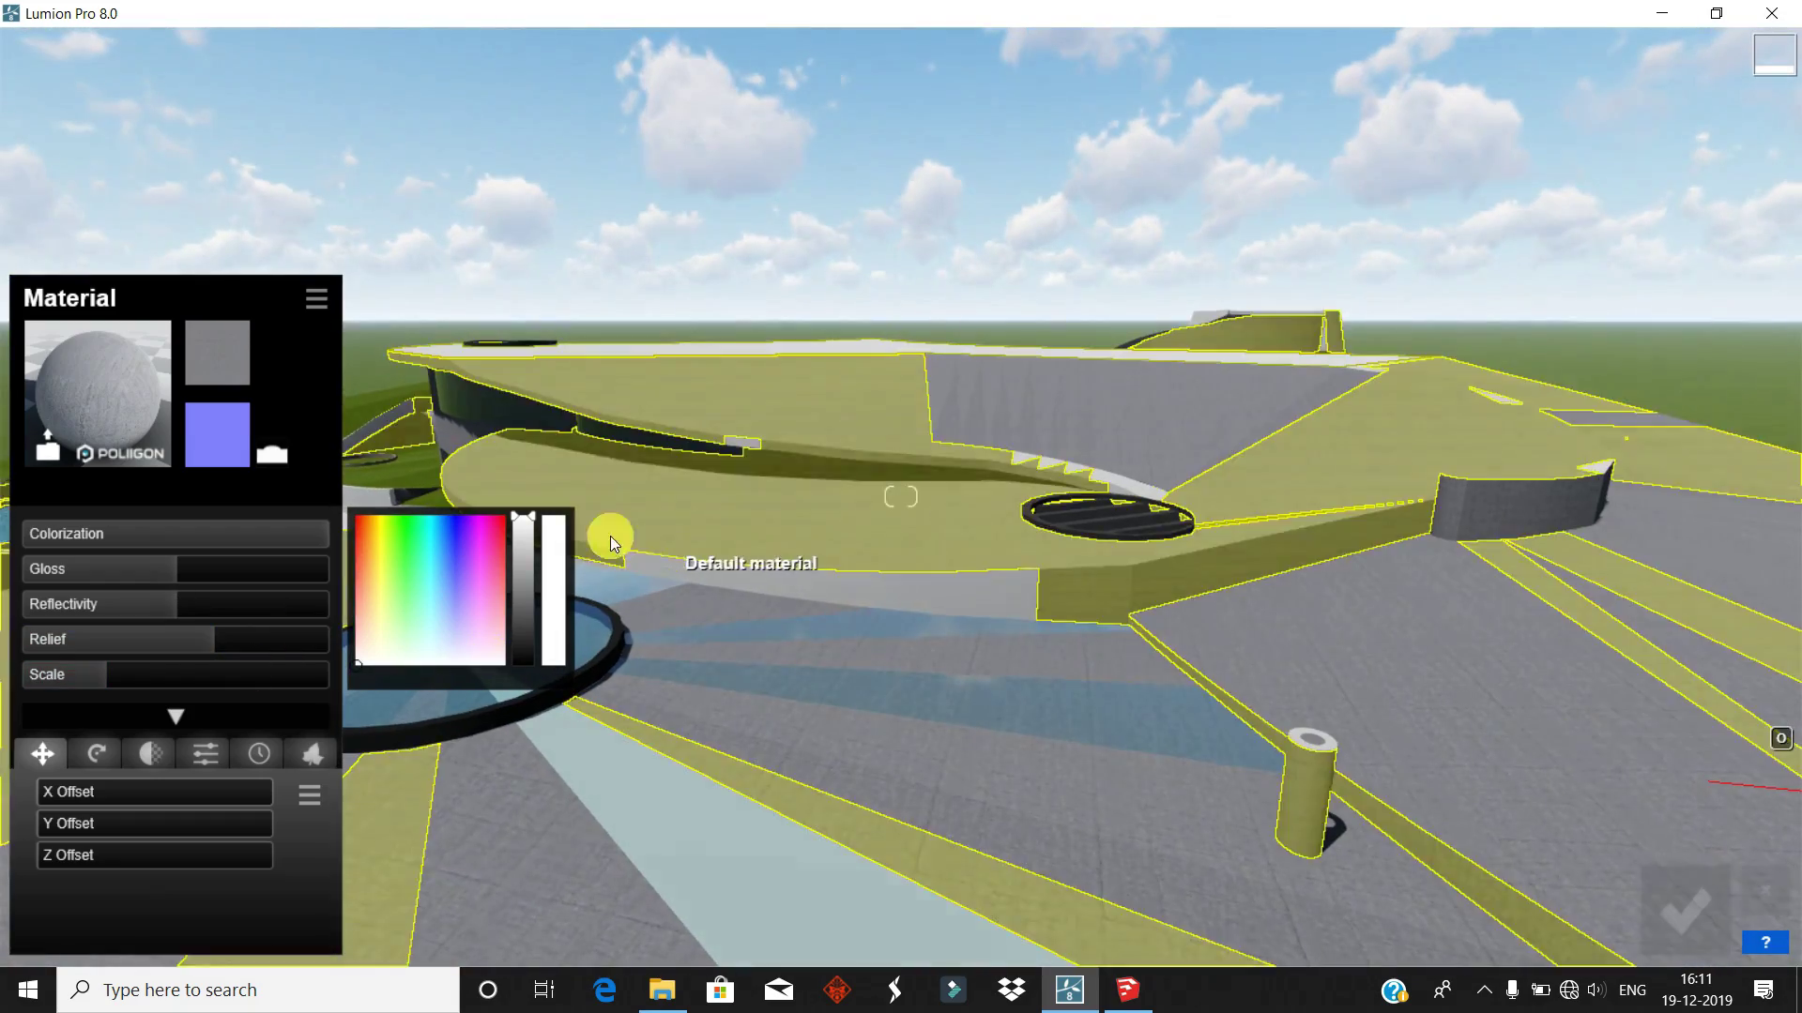
right_click_drag(841, 446, 610, 537)
- Tint the first concrete roof surface with a new Colorization colour
left_click(1689, 915)
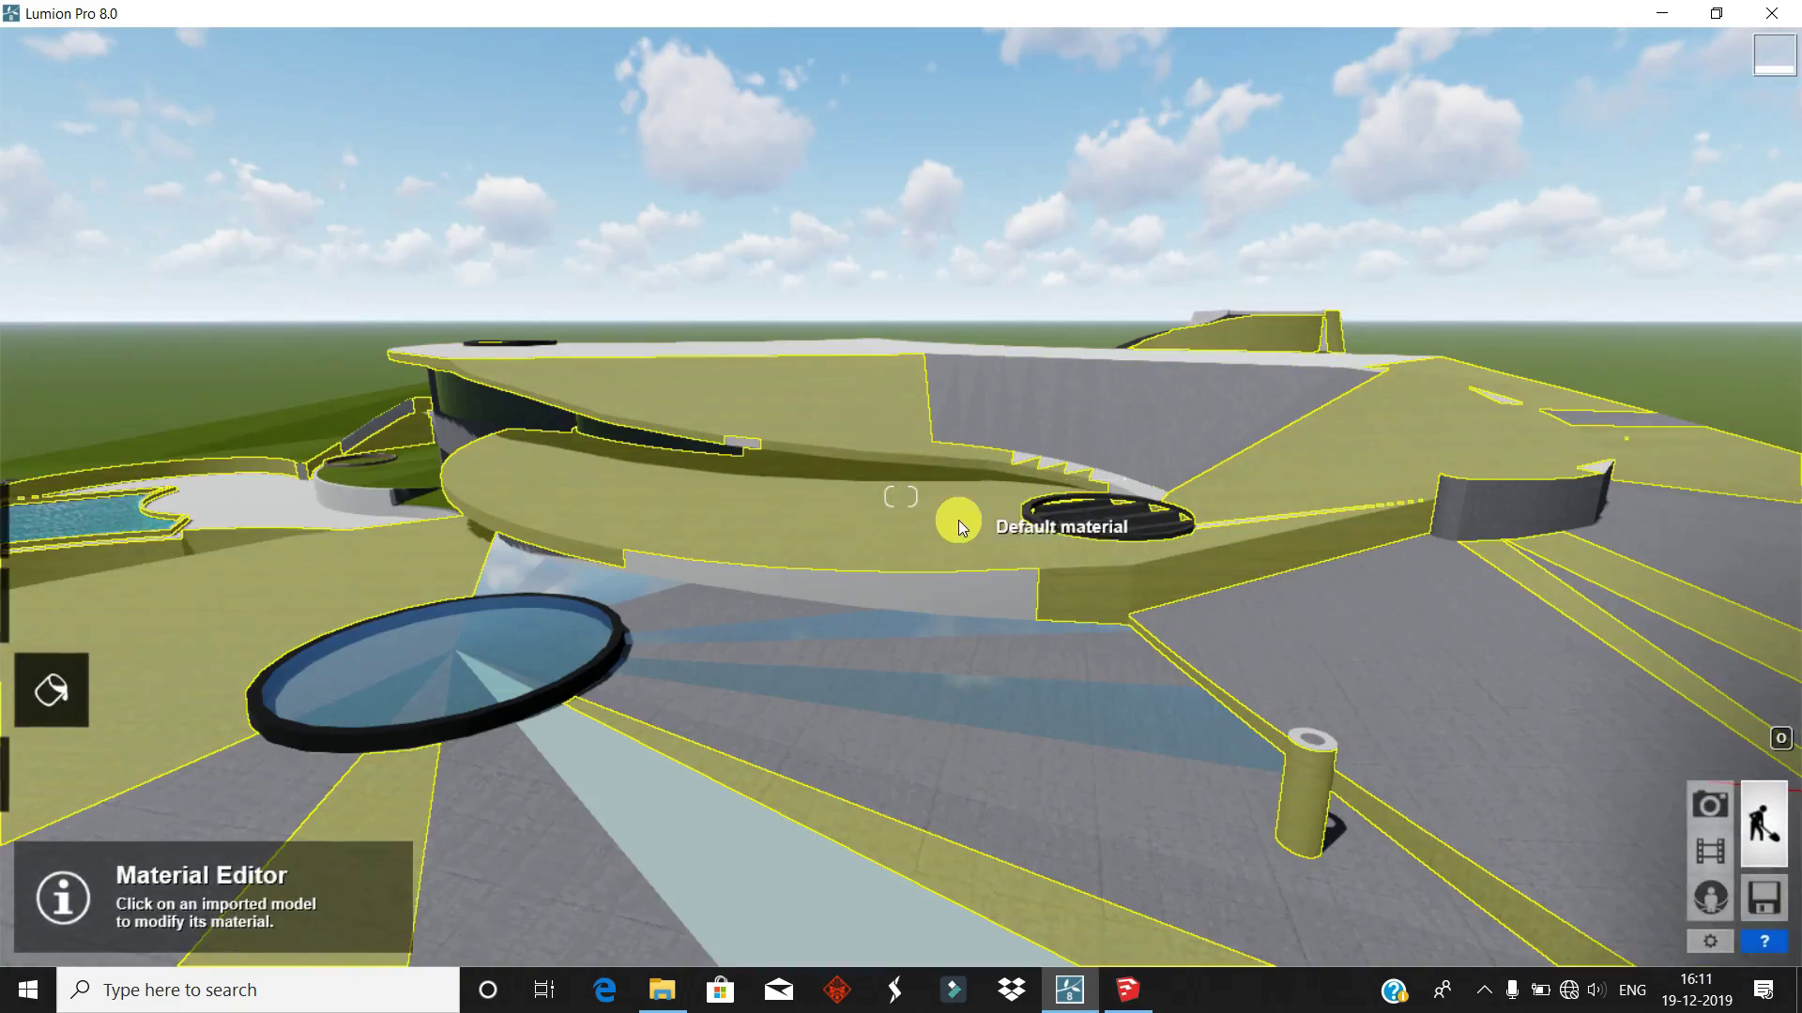
left_click(959, 520)
left_click(103, 533)
left_click_drag(431, 683, 521, 482)
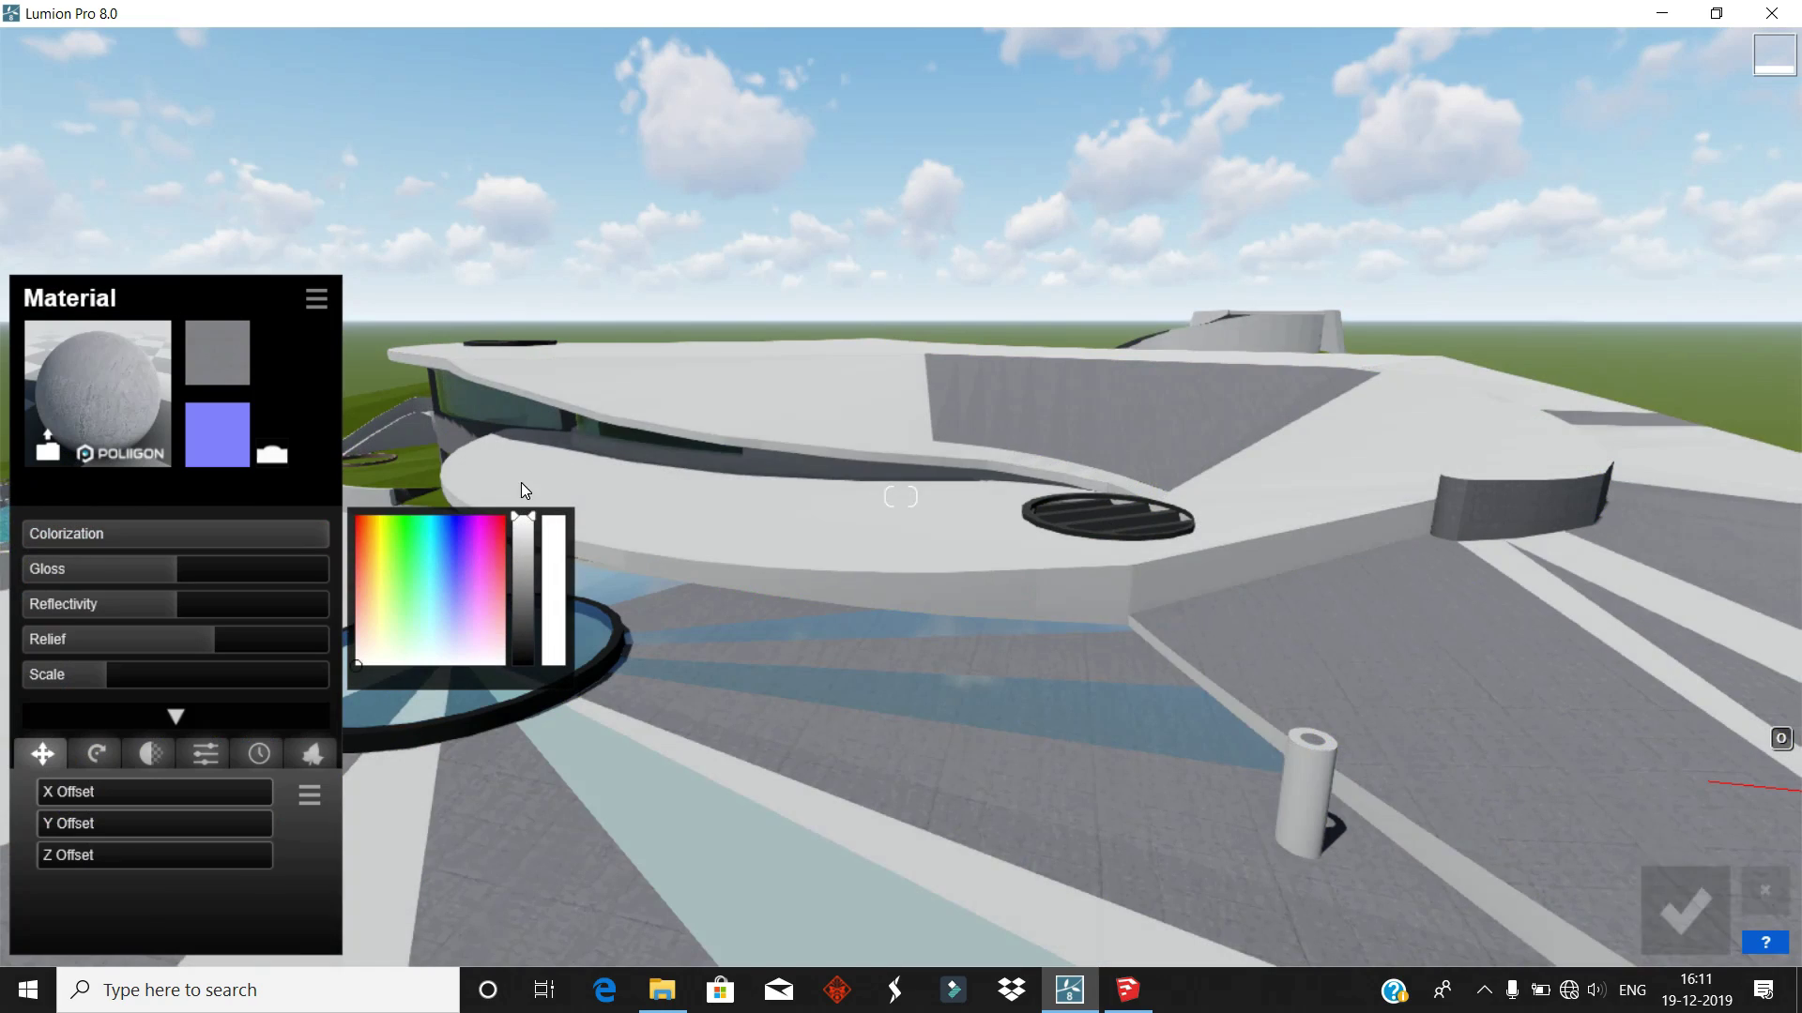
right_click_drag(521, 482, 1684, 905)
left_click(1684, 908)
- Darken a second roof surface's Colorization tint to a near-black colour
left_click(856, 469)
left_click(56, 533)
left_click(492, 645)
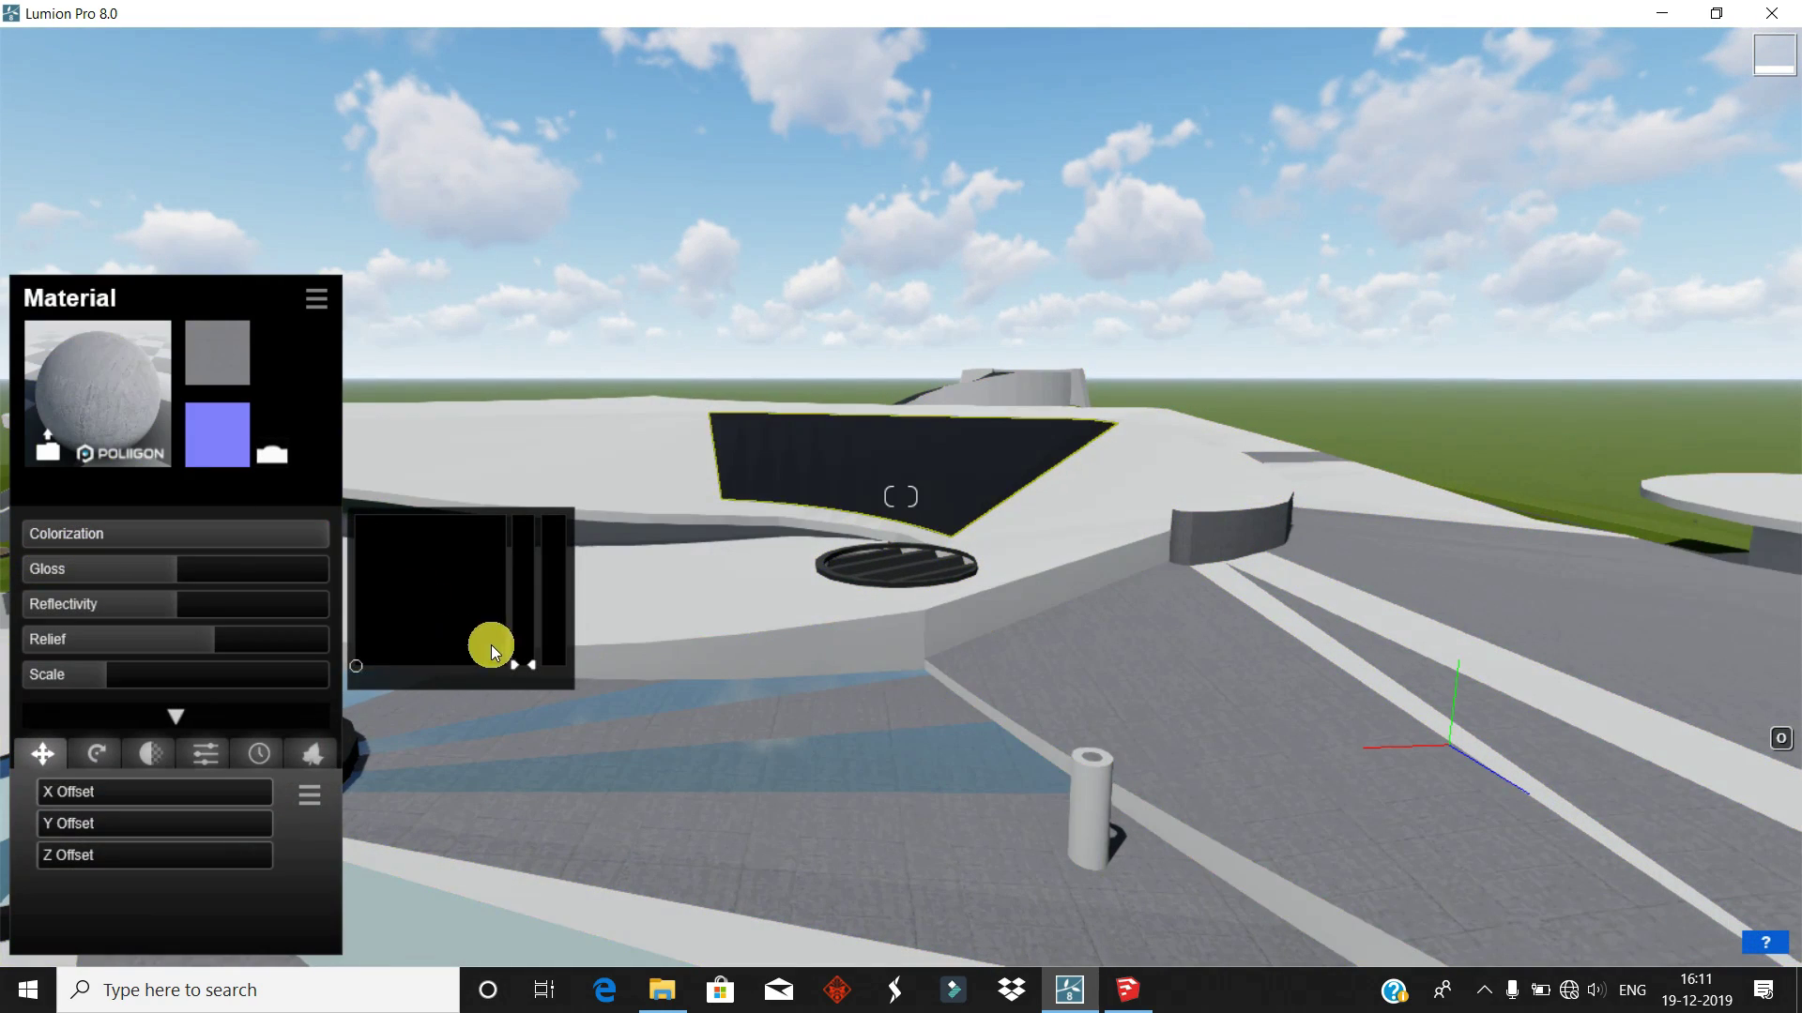
left_click_drag(520, 531, 440, 666)
left_click(1681, 917)
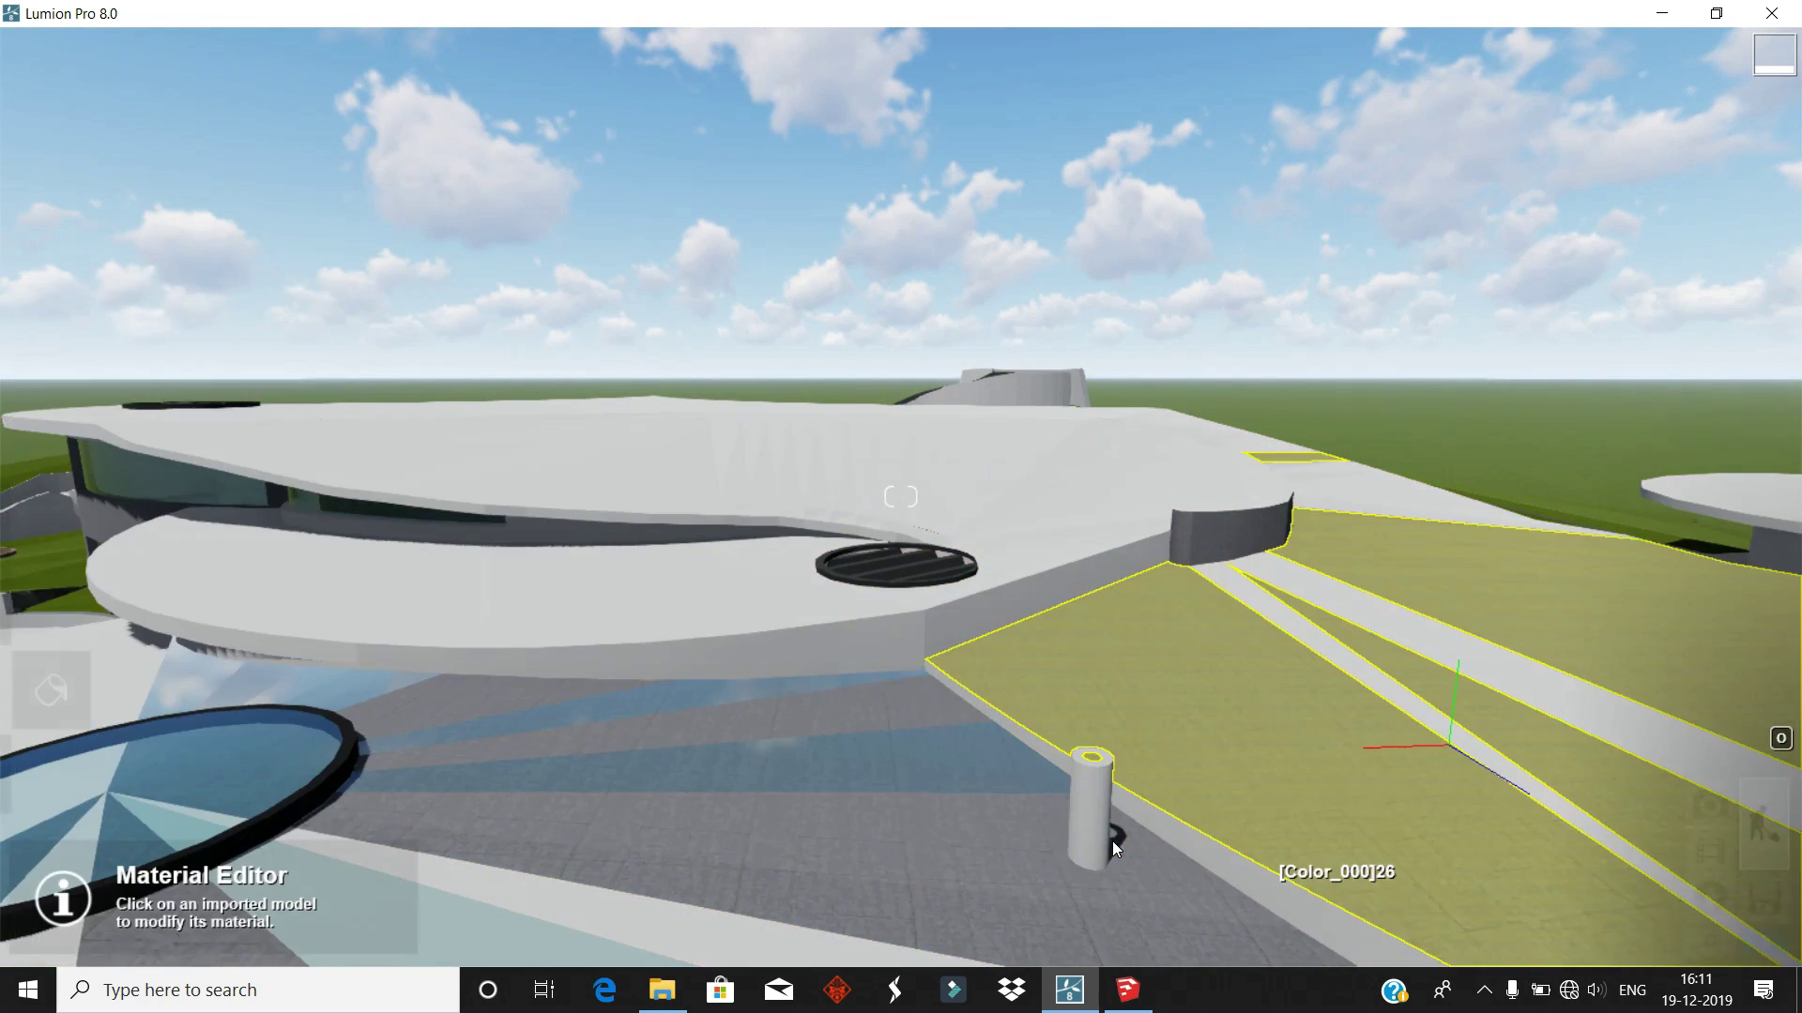
- Set another roof face's Colorization colour to black
right_click_drag(1112, 841, 726, 848)
left_click(726, 848)
left_click(160, 531)
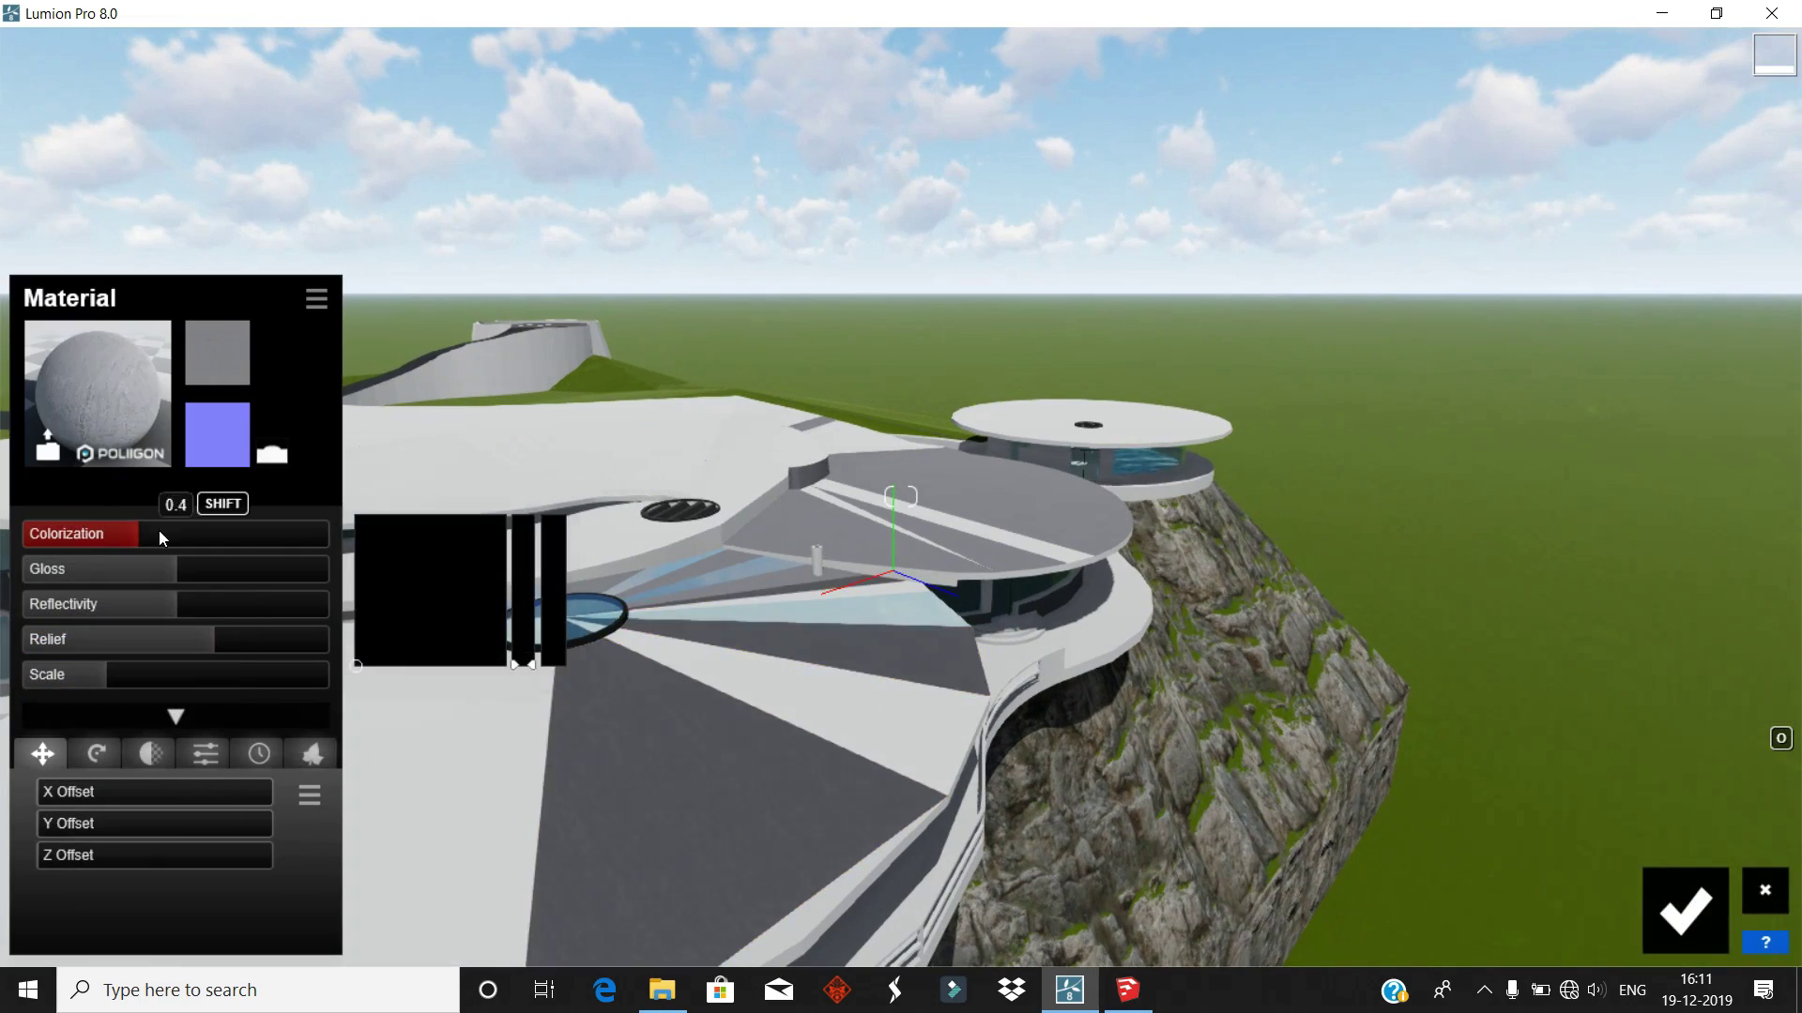
left_click(533, 567)
right_click_drag(601, 600, 1016, 643)
- Raise the circular roof's Colorization to 0.9 and accept it
left_click(848, 501)
left_click(317, 531)
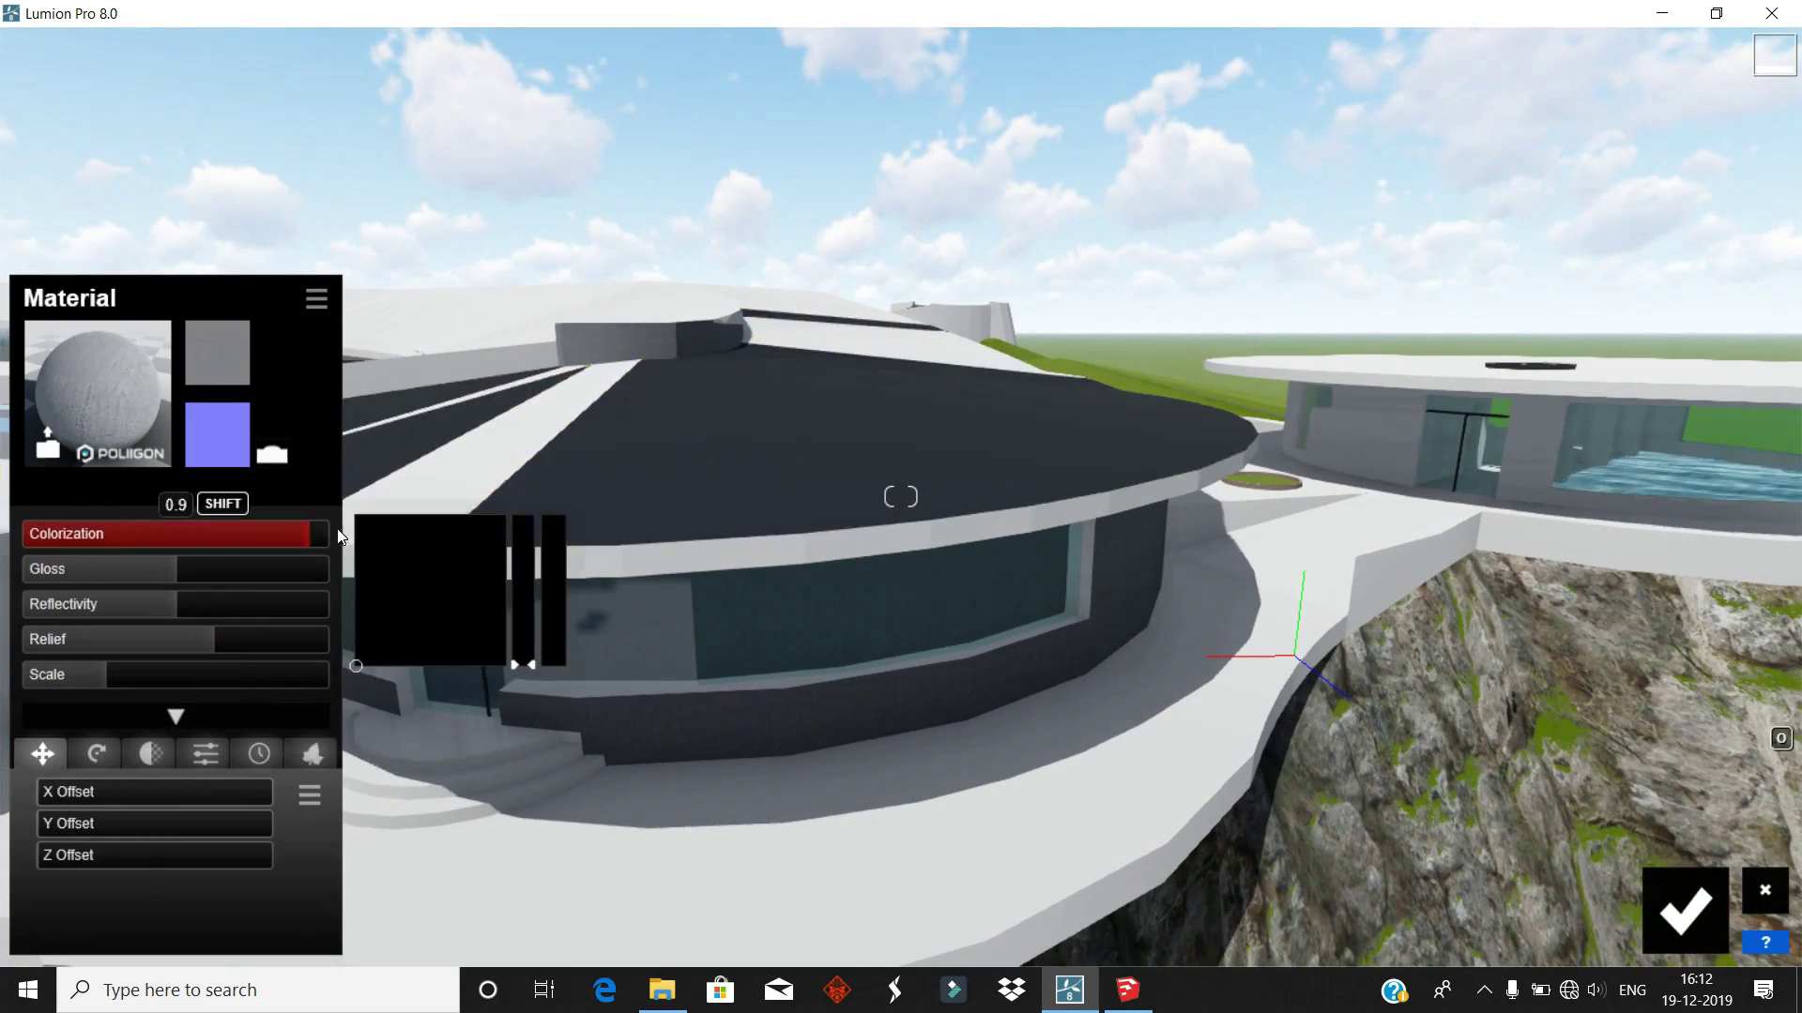
left_click(514, 523)
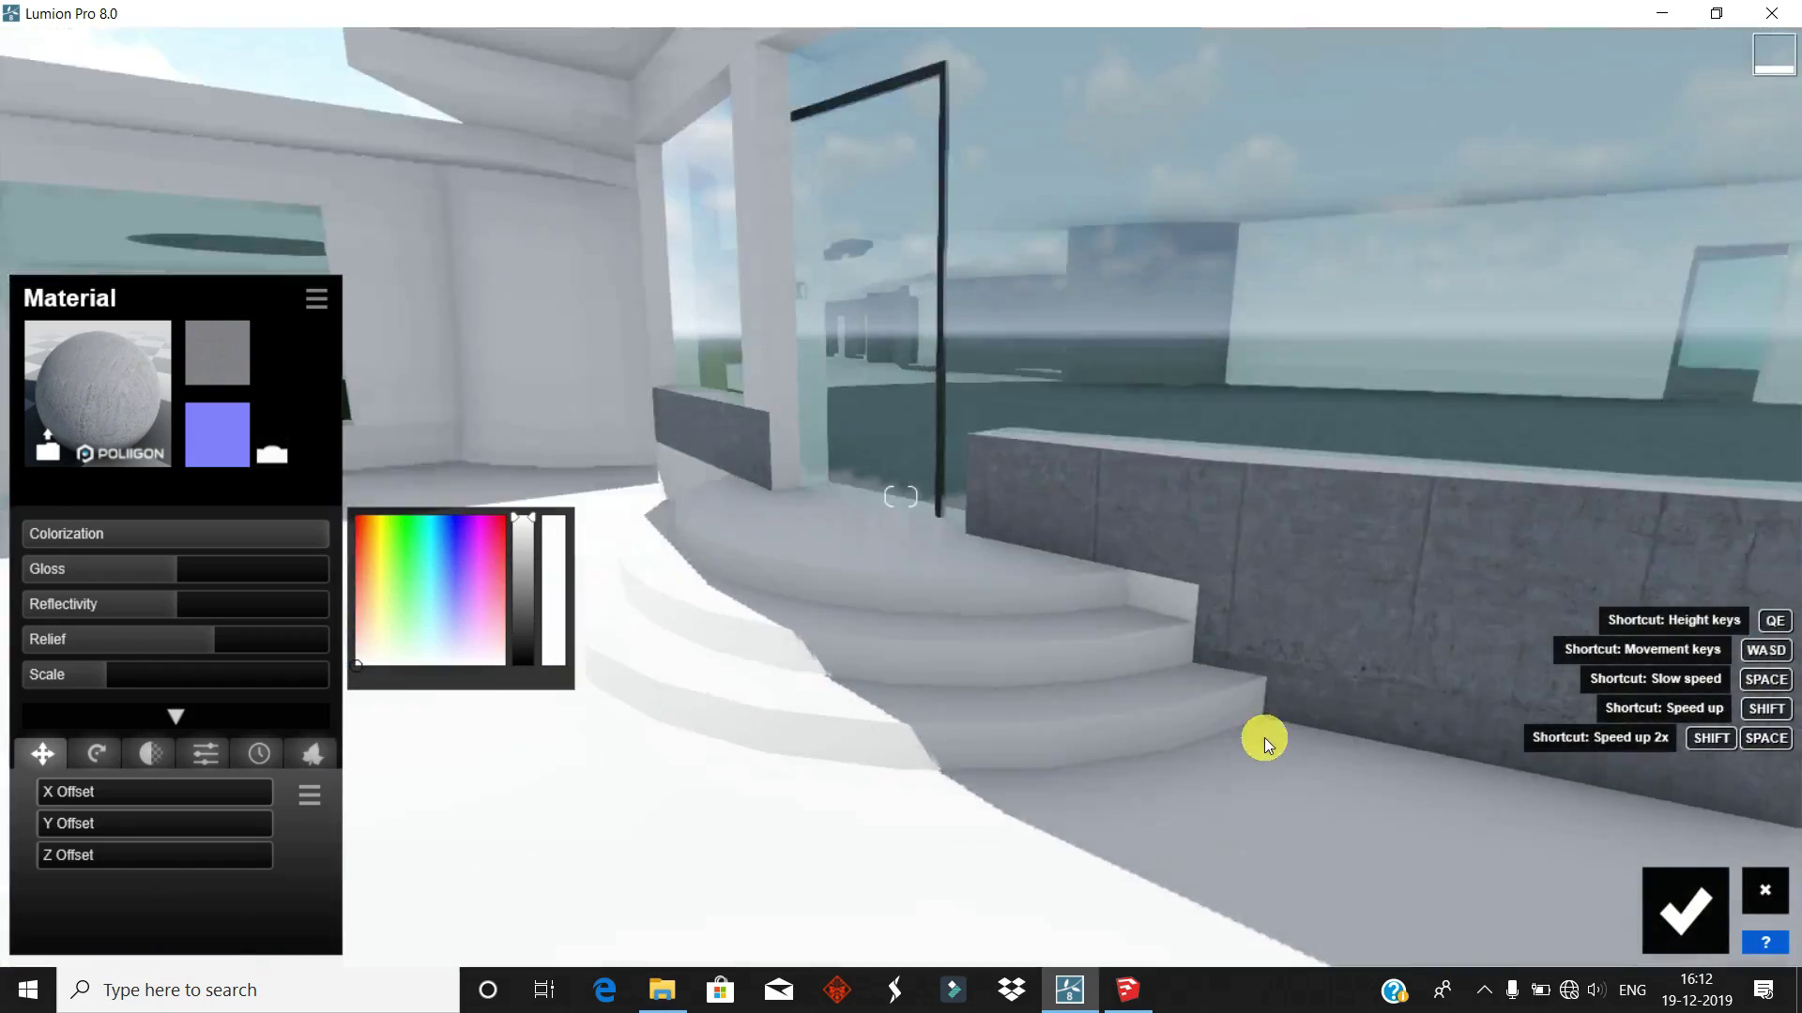
mouse_move(515, 523)
right_mouse_down()
mouse_move(997, 683)
mouse_move(873, 700)
right_mouse_up()
left_click(1694, 899)
- Begin recolouring the curved wall band through its Colorization colour picker
left_click(872, 700)
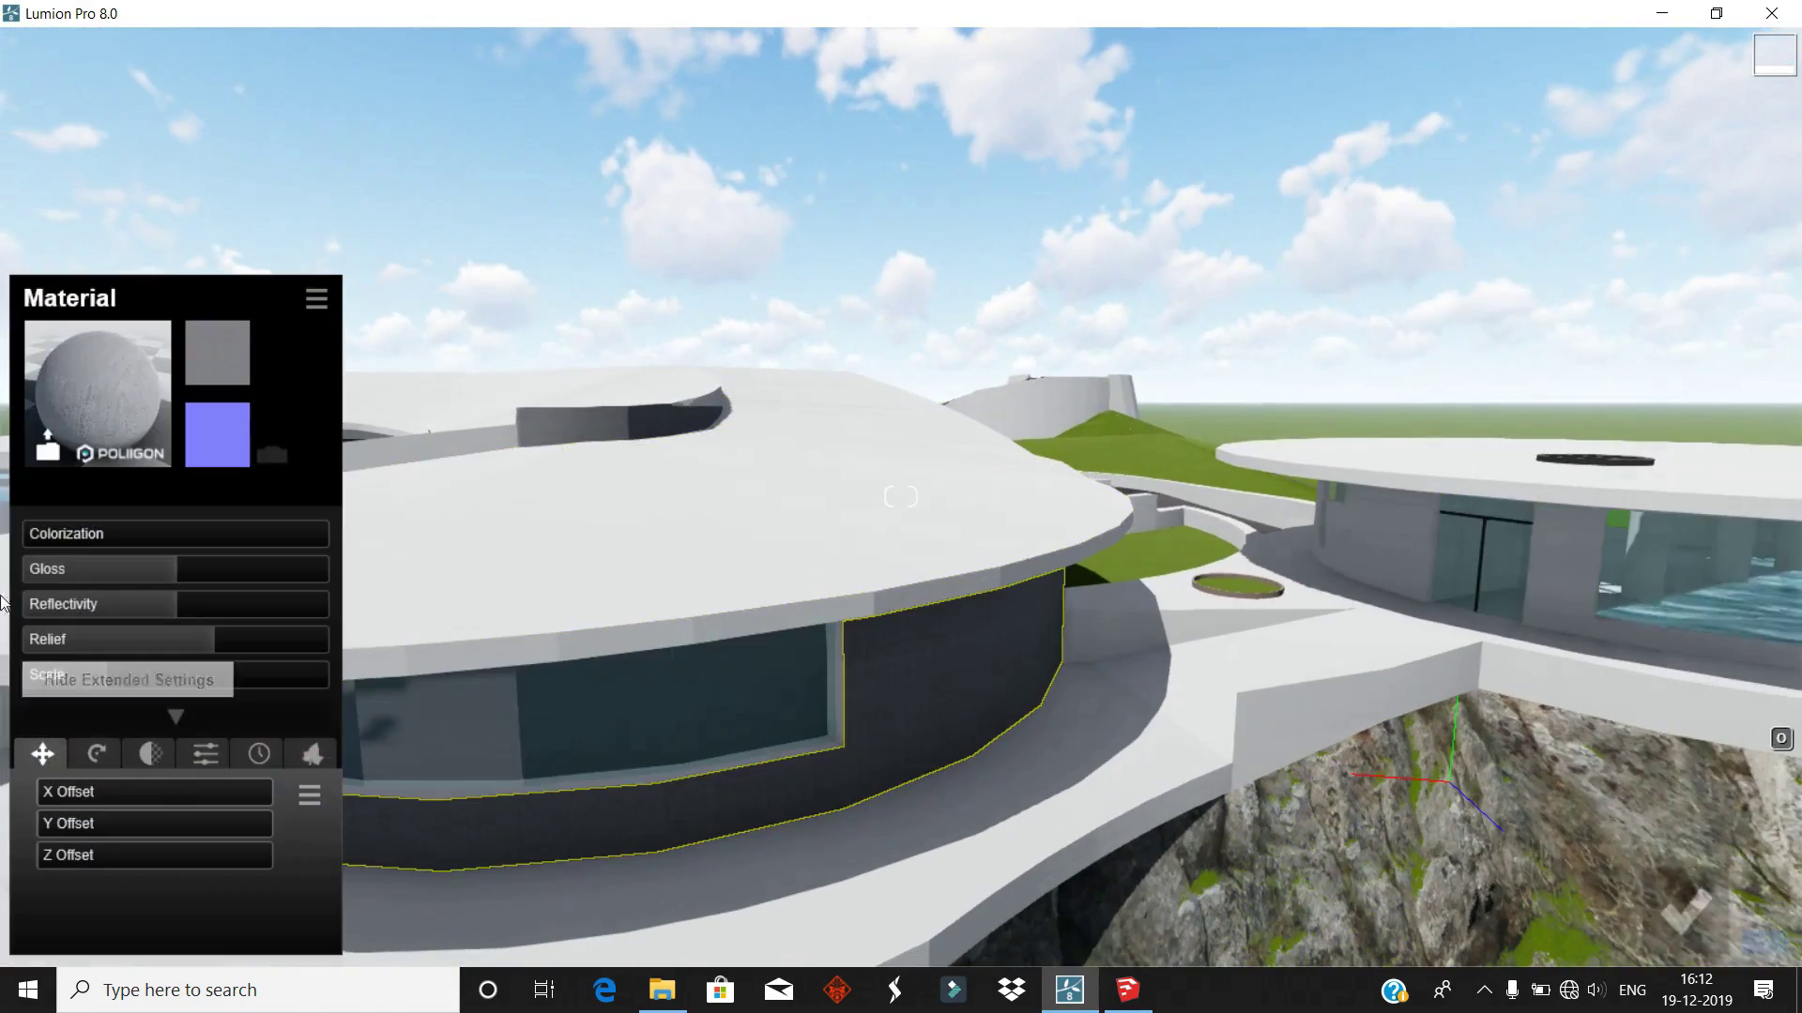
left_click(30, 543)
mouse_move(689, 734)
right_mouse_down()
mouse_move(746, 621)
mouse_move(617, 496)
right_mouse_up()
- Adjust another roof surface's material colour and confirm it
left_click(1685, 899)
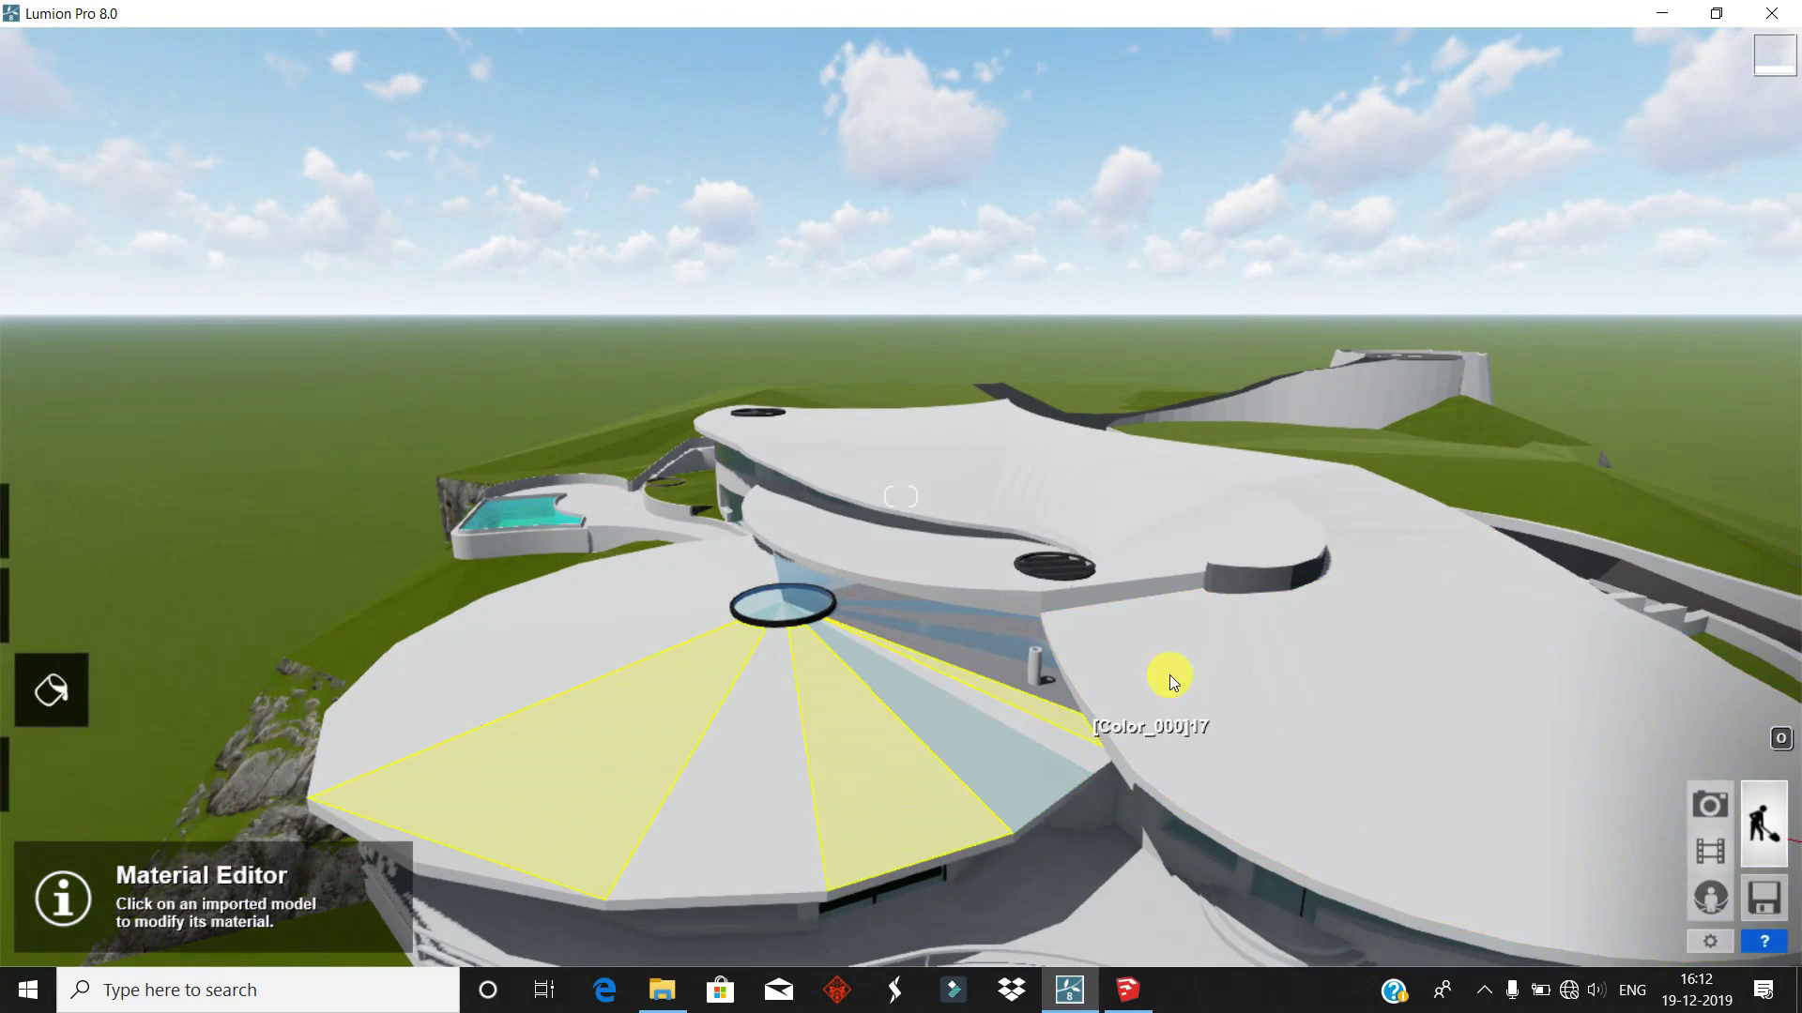
left_click(960, 593)
left_click(140, 533)
left_click(475, 636)
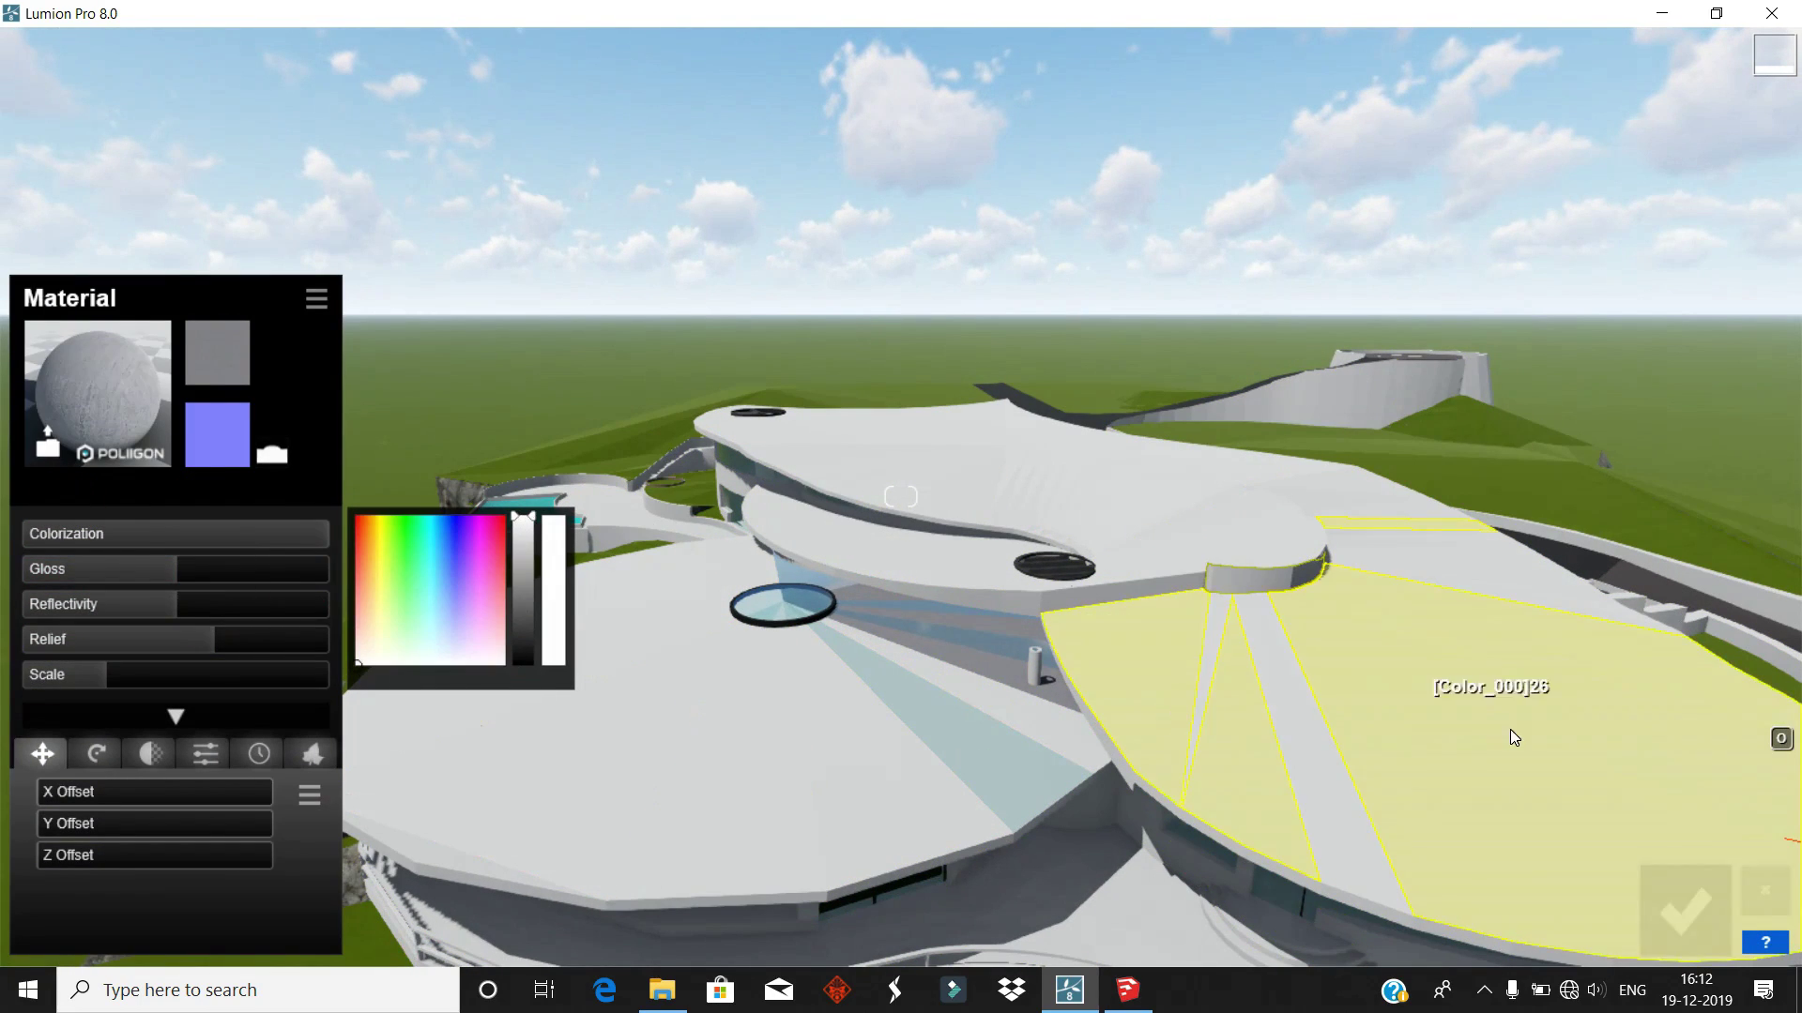
left_click(1686, 899)
- Paste the copied concrete material onto the glass roof wedge as a Standard material
left_click(957, 782)
left_click(94, 472)
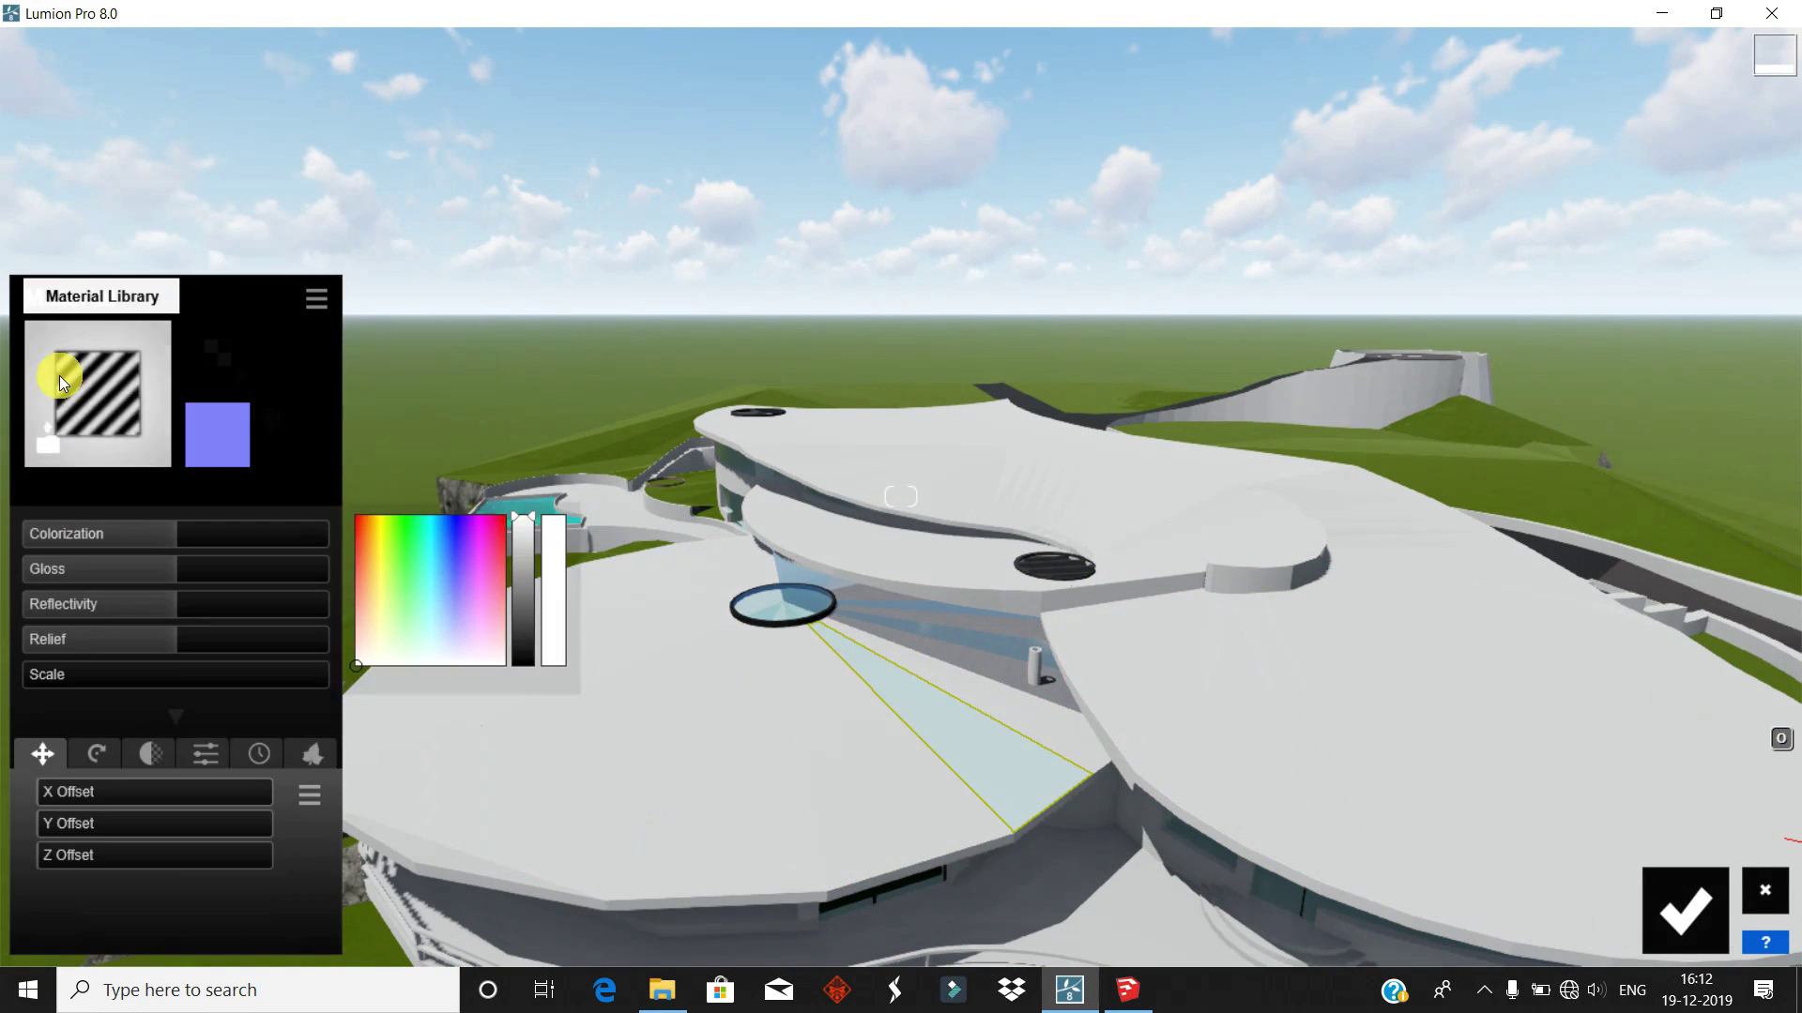
left_click(314, 299)
left_click(193, 396)
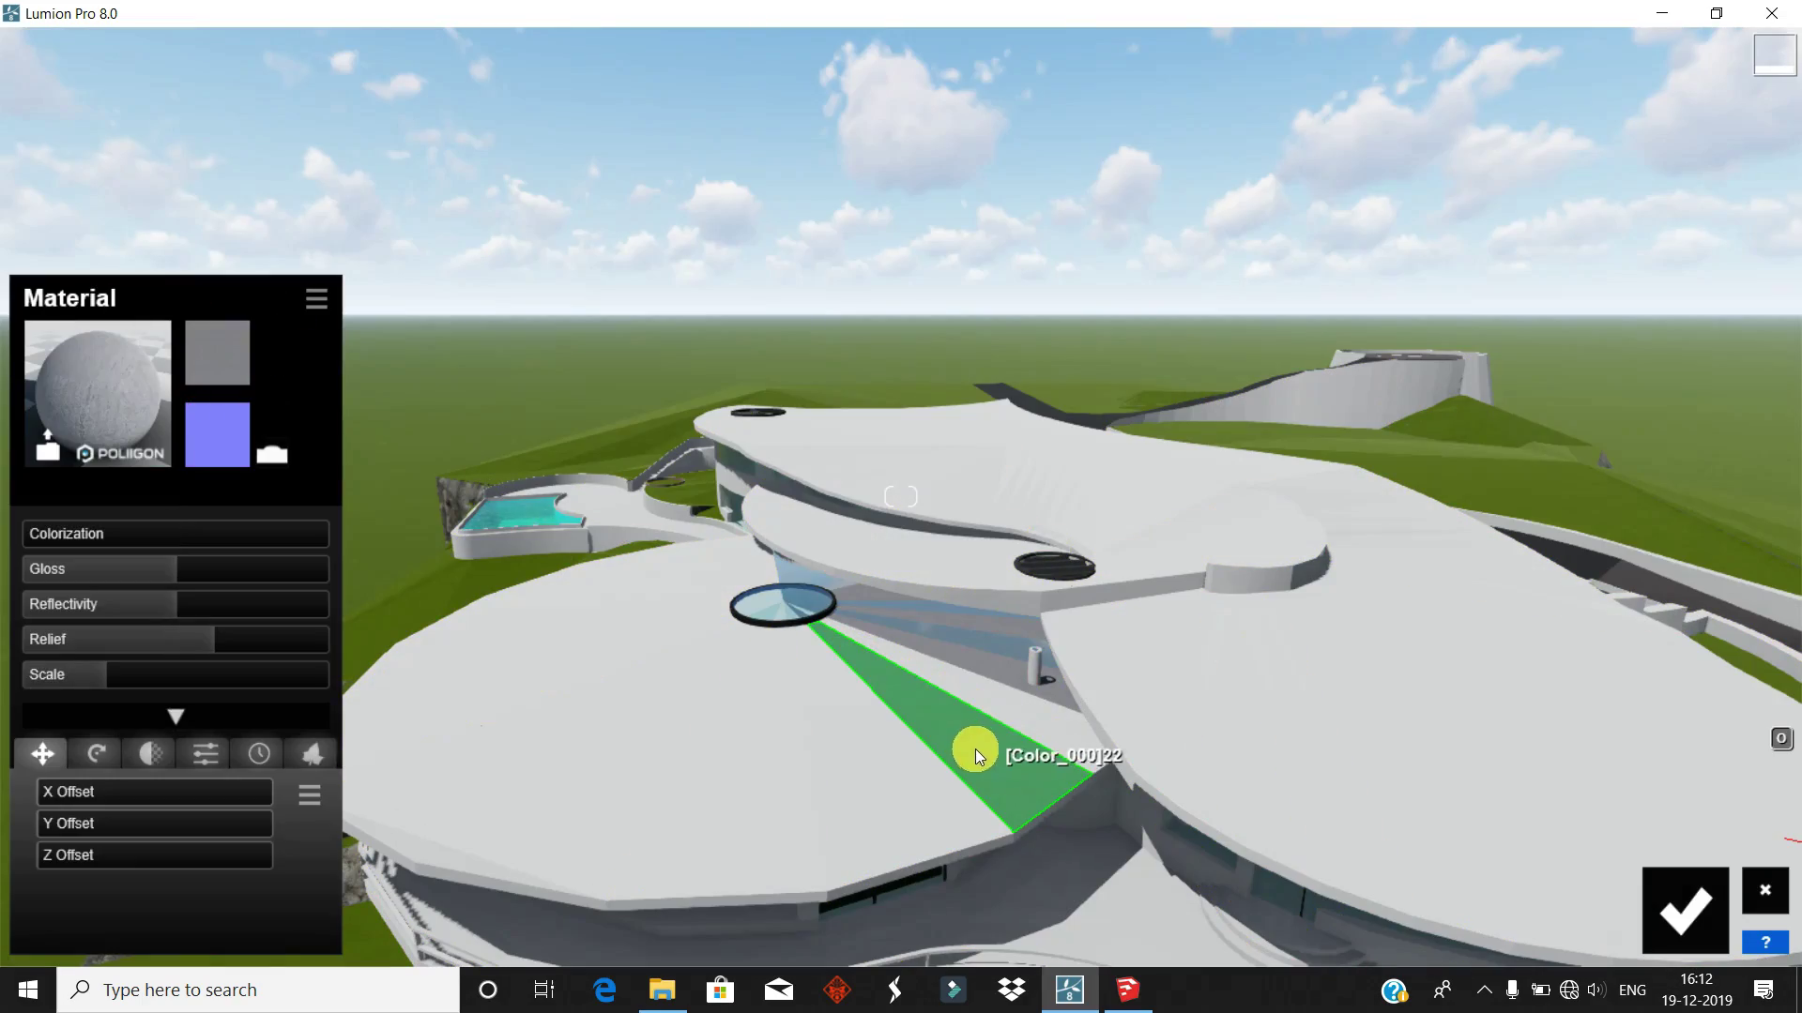
left_click(113, 533)
mouse_move(409, 664)
right_mouse_down()
mouse_move(932, 657)
mouse_move(781, 379)
right_mouse_up()
left_click(1684, 910)
- Move to the balcony and select its railing for a new material
right_click_drag(819, 451, 805, 461)
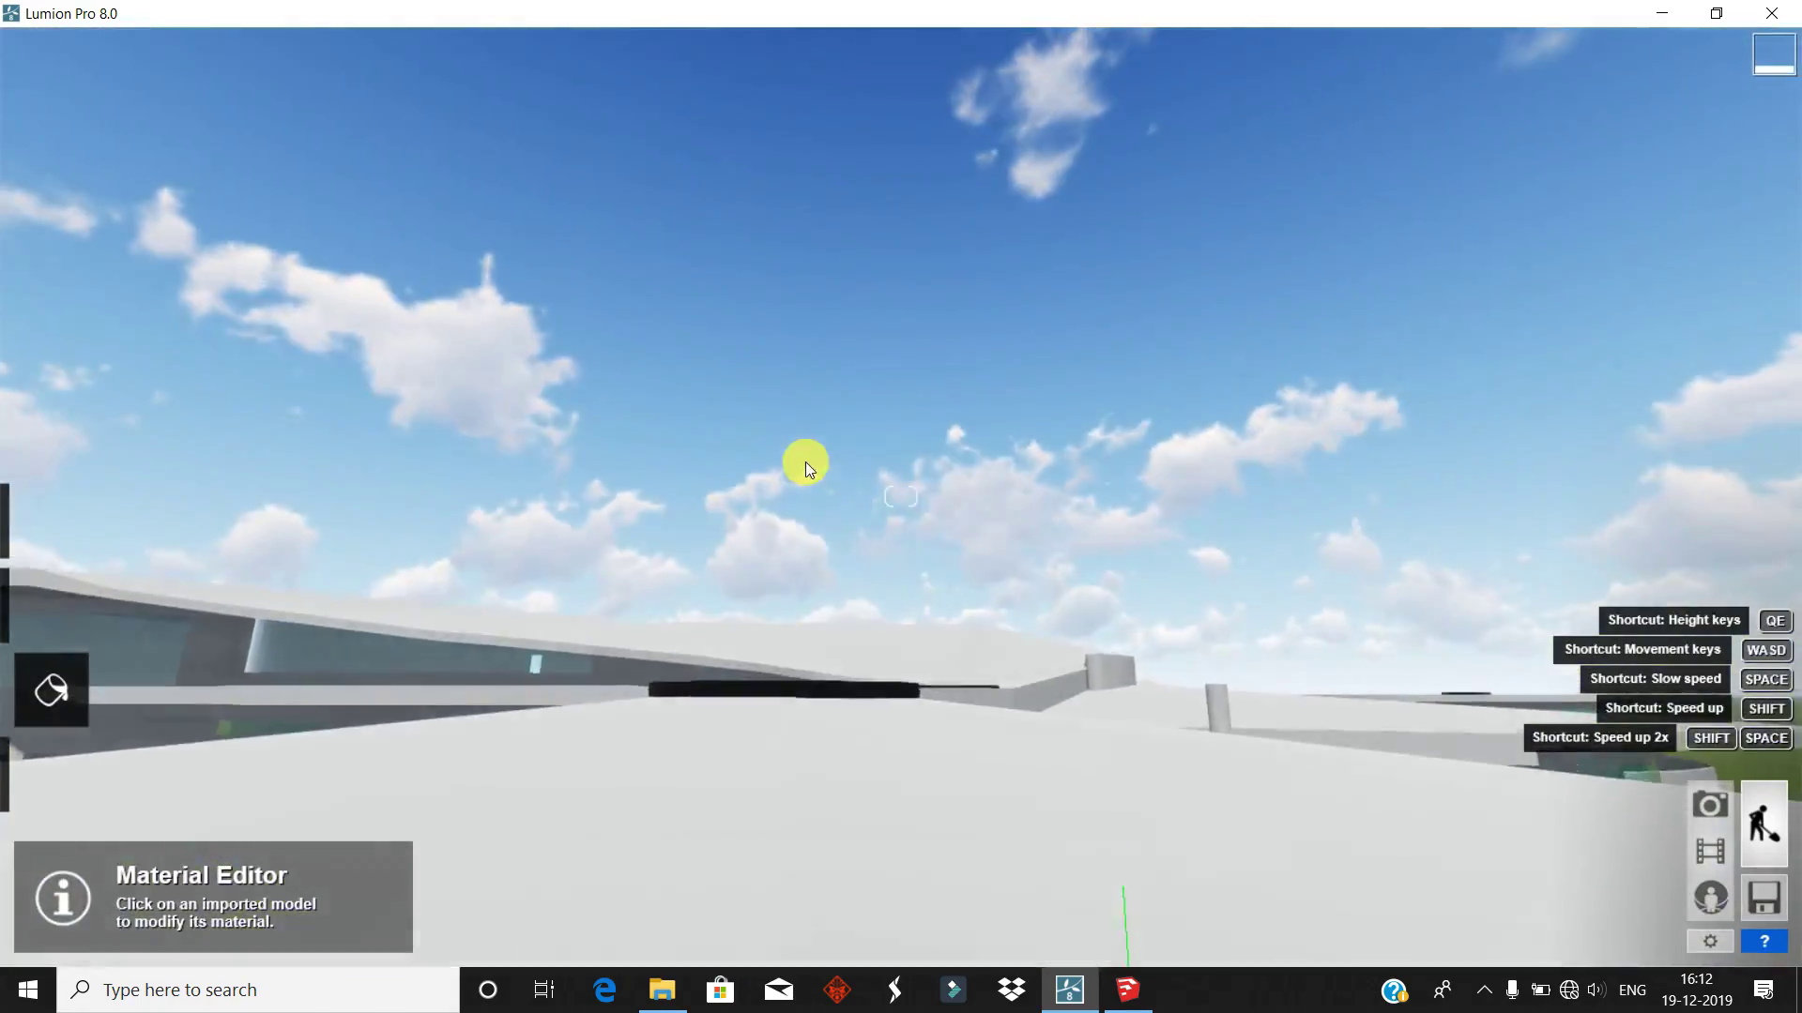
left_click(773, 632)
mouse_move(547, 652)
right_mouse_down()
mouse_move(763, 644)
mouse_move(716, 736)
mouse_move(828, 777)
right_mouse_up()
left_click(1761, 889)
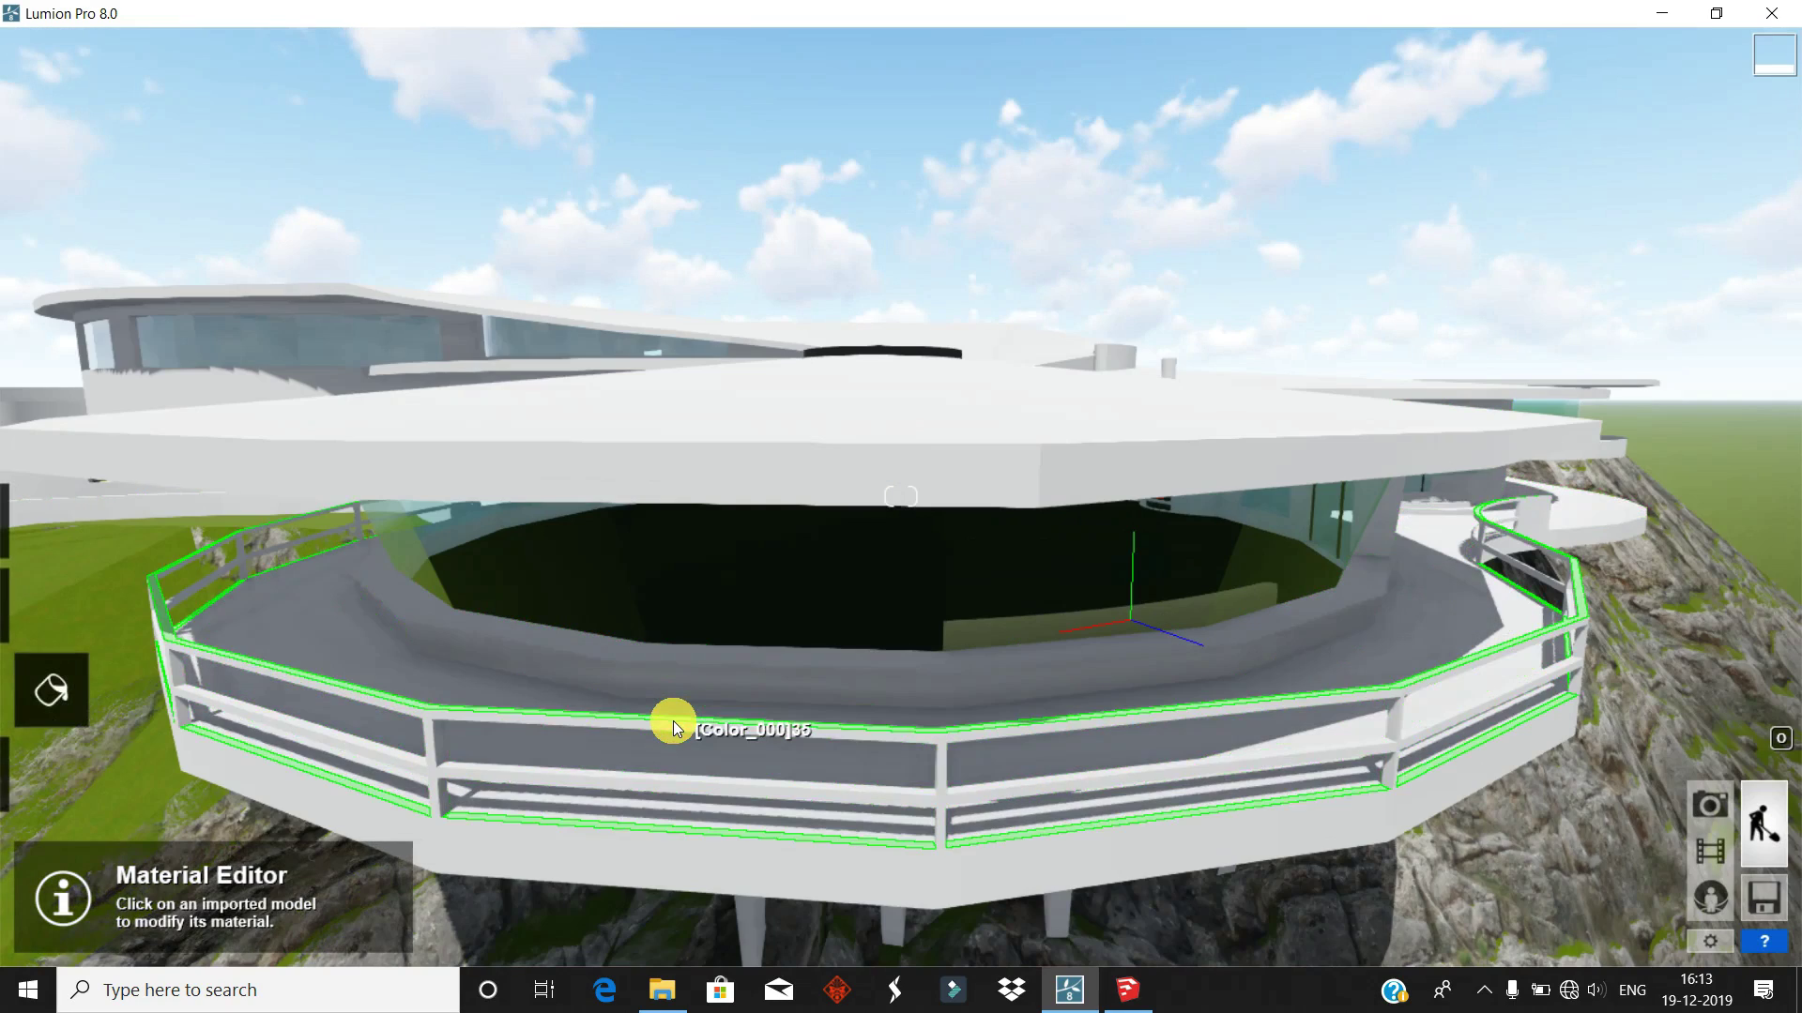
left_click(673, 721)
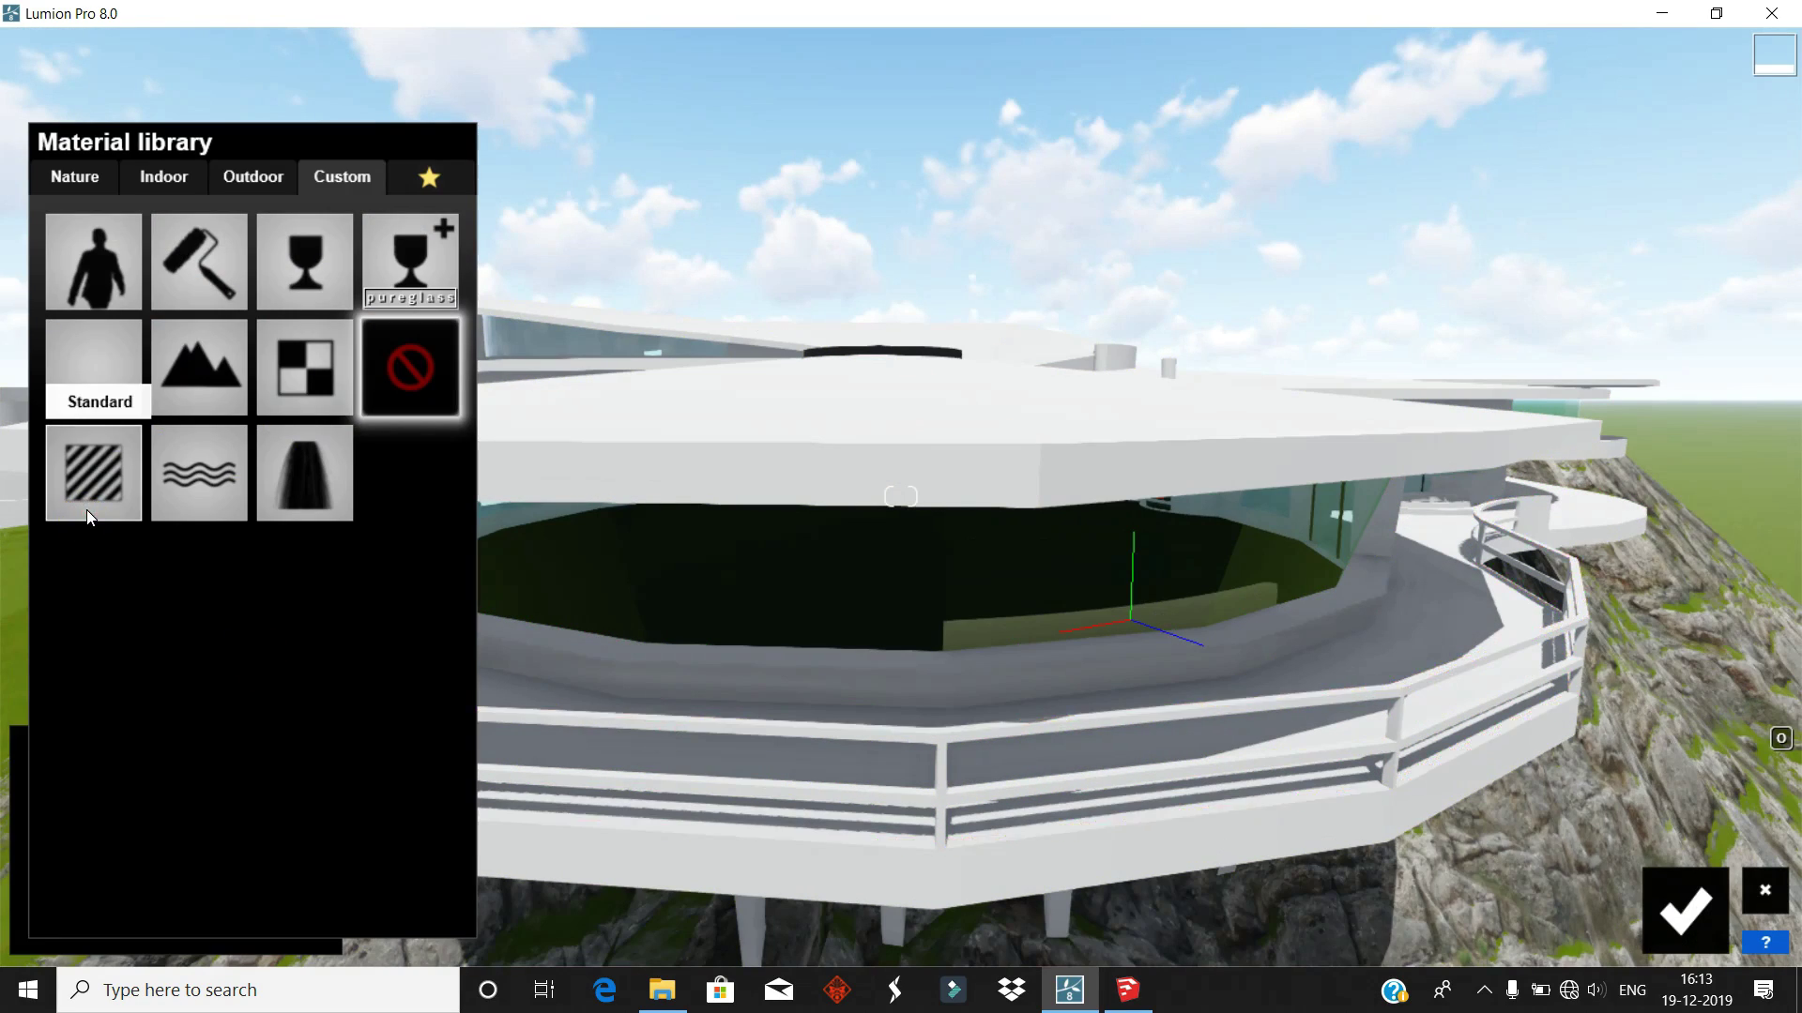
- Give the balcony railing a Standard material with a chosen colour
left_click(55, 474)
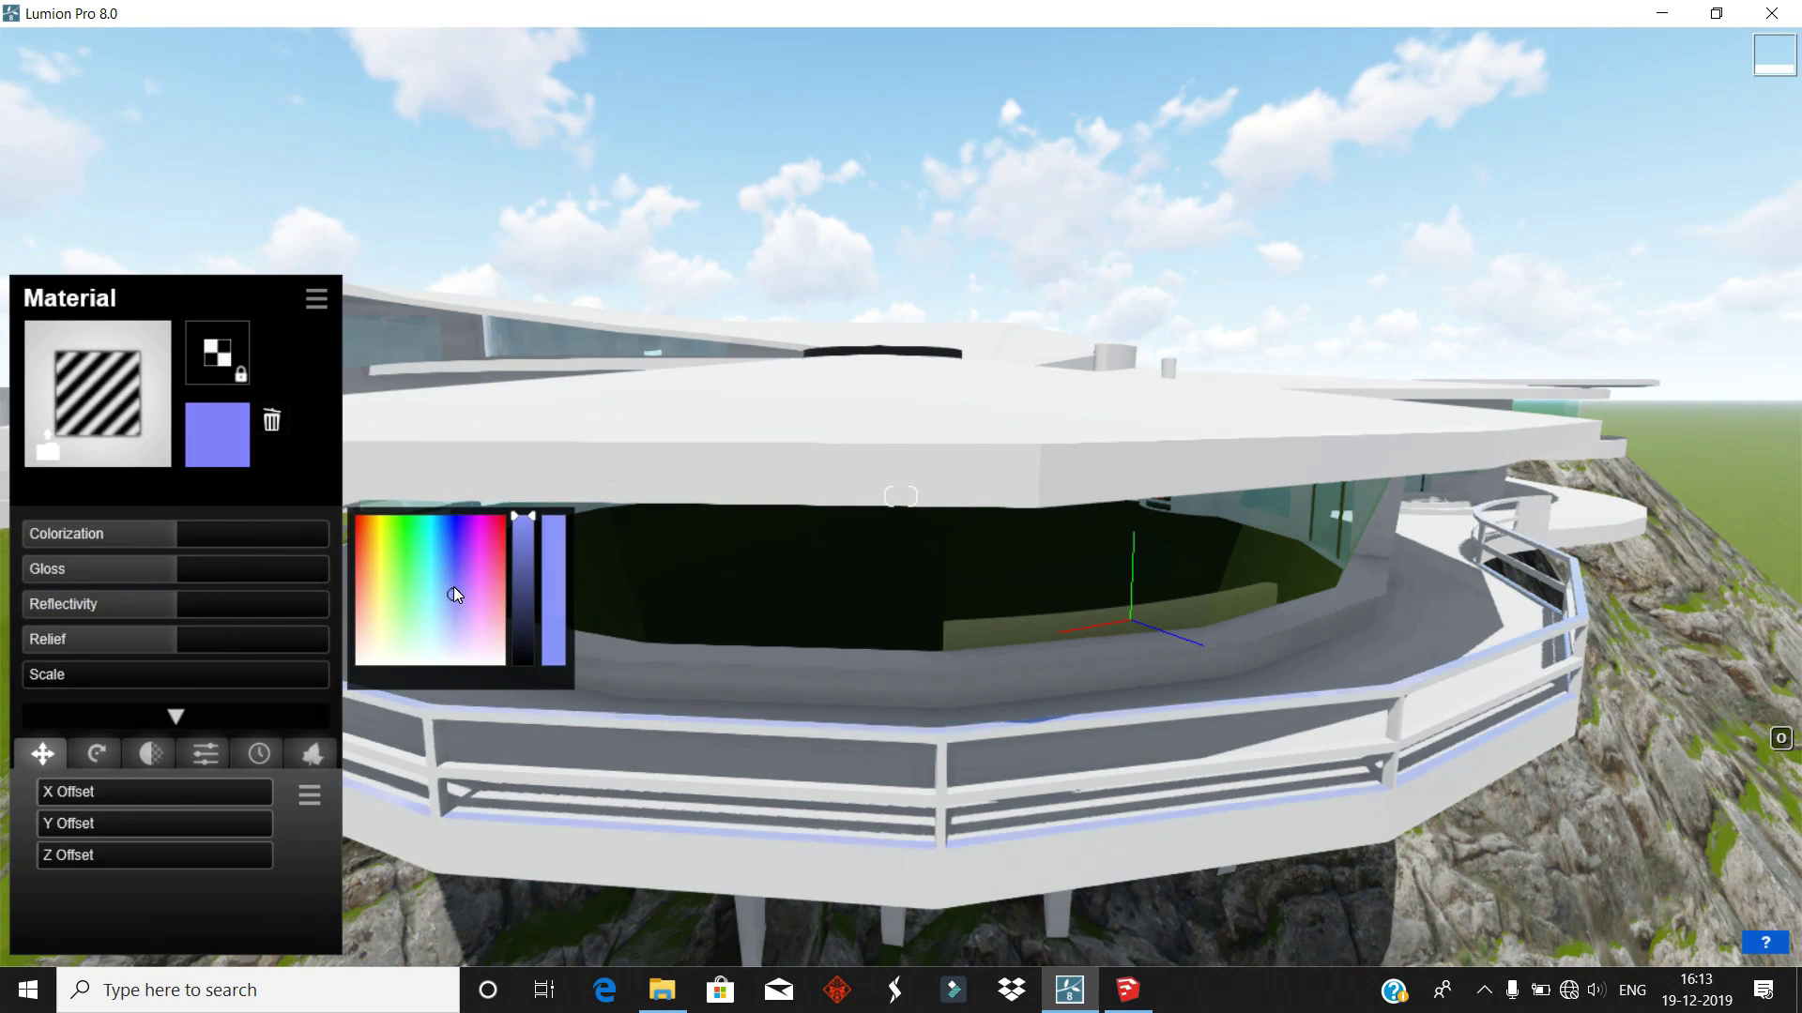
left_click_drag(454, 578, 359, 648)
left_click(1684, 909)
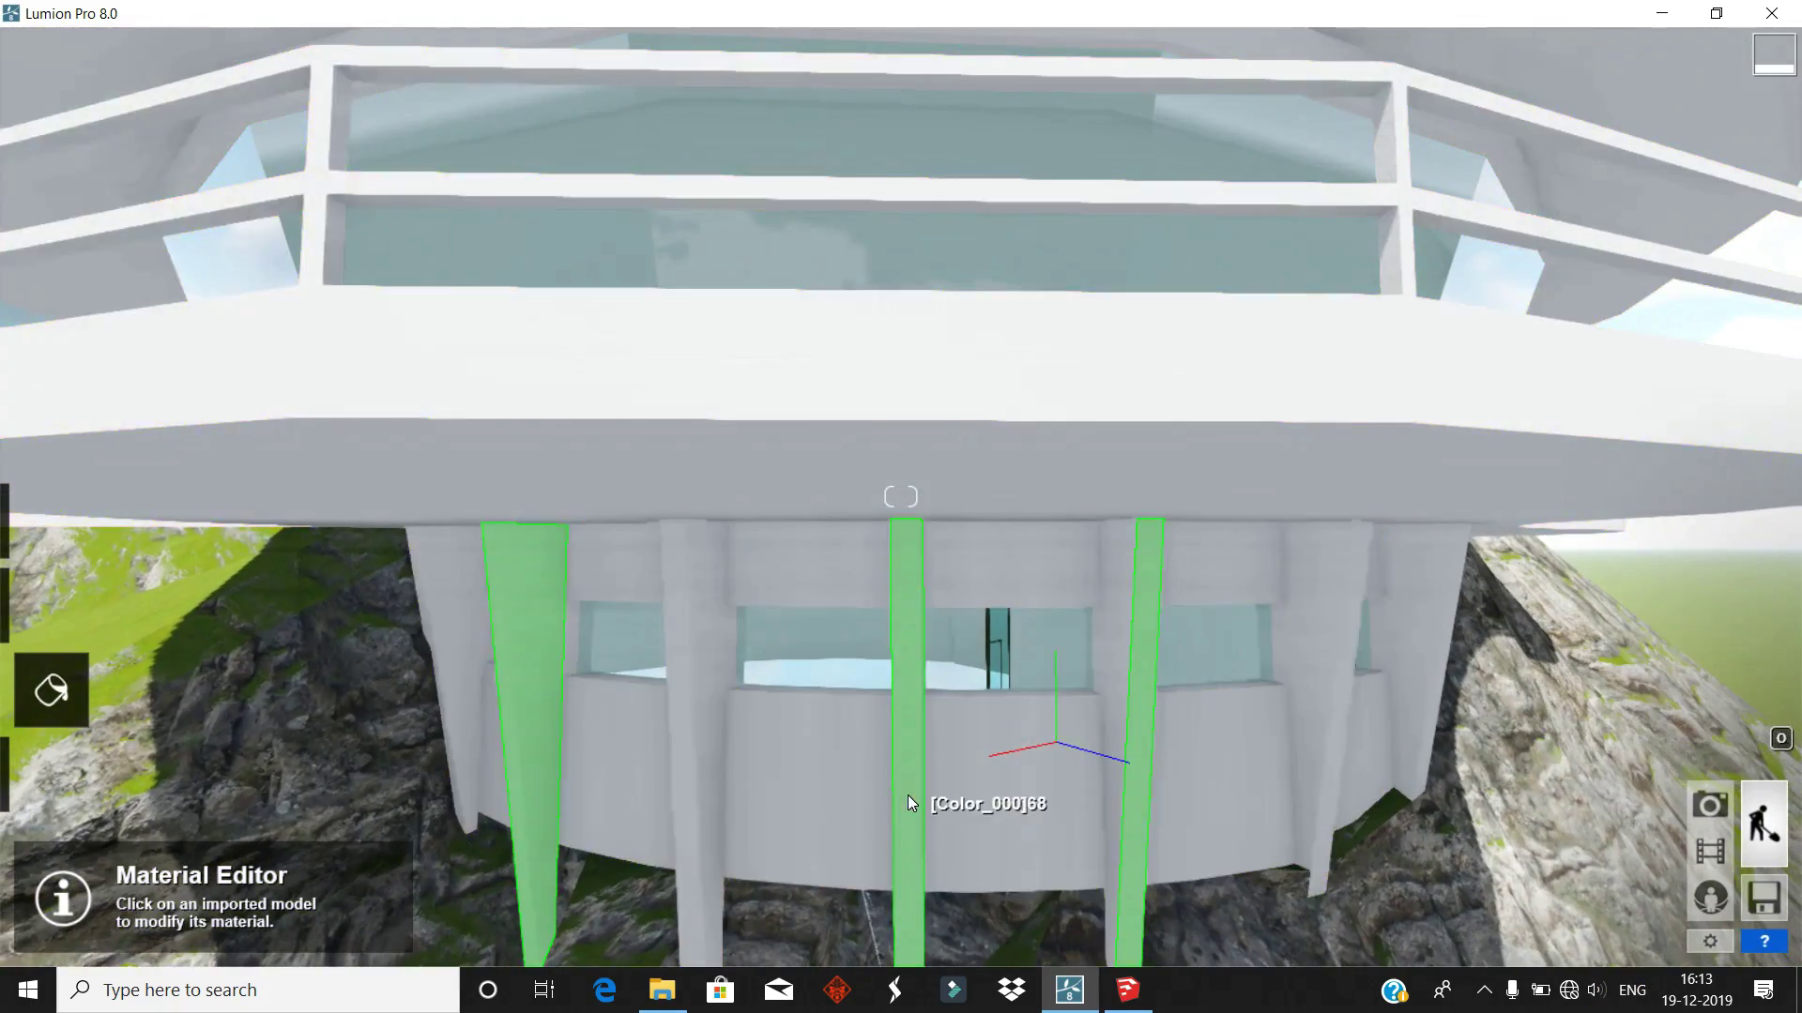
- Apply an Outdoor > Concrete material to the columns under the building
left_click(907, 796)
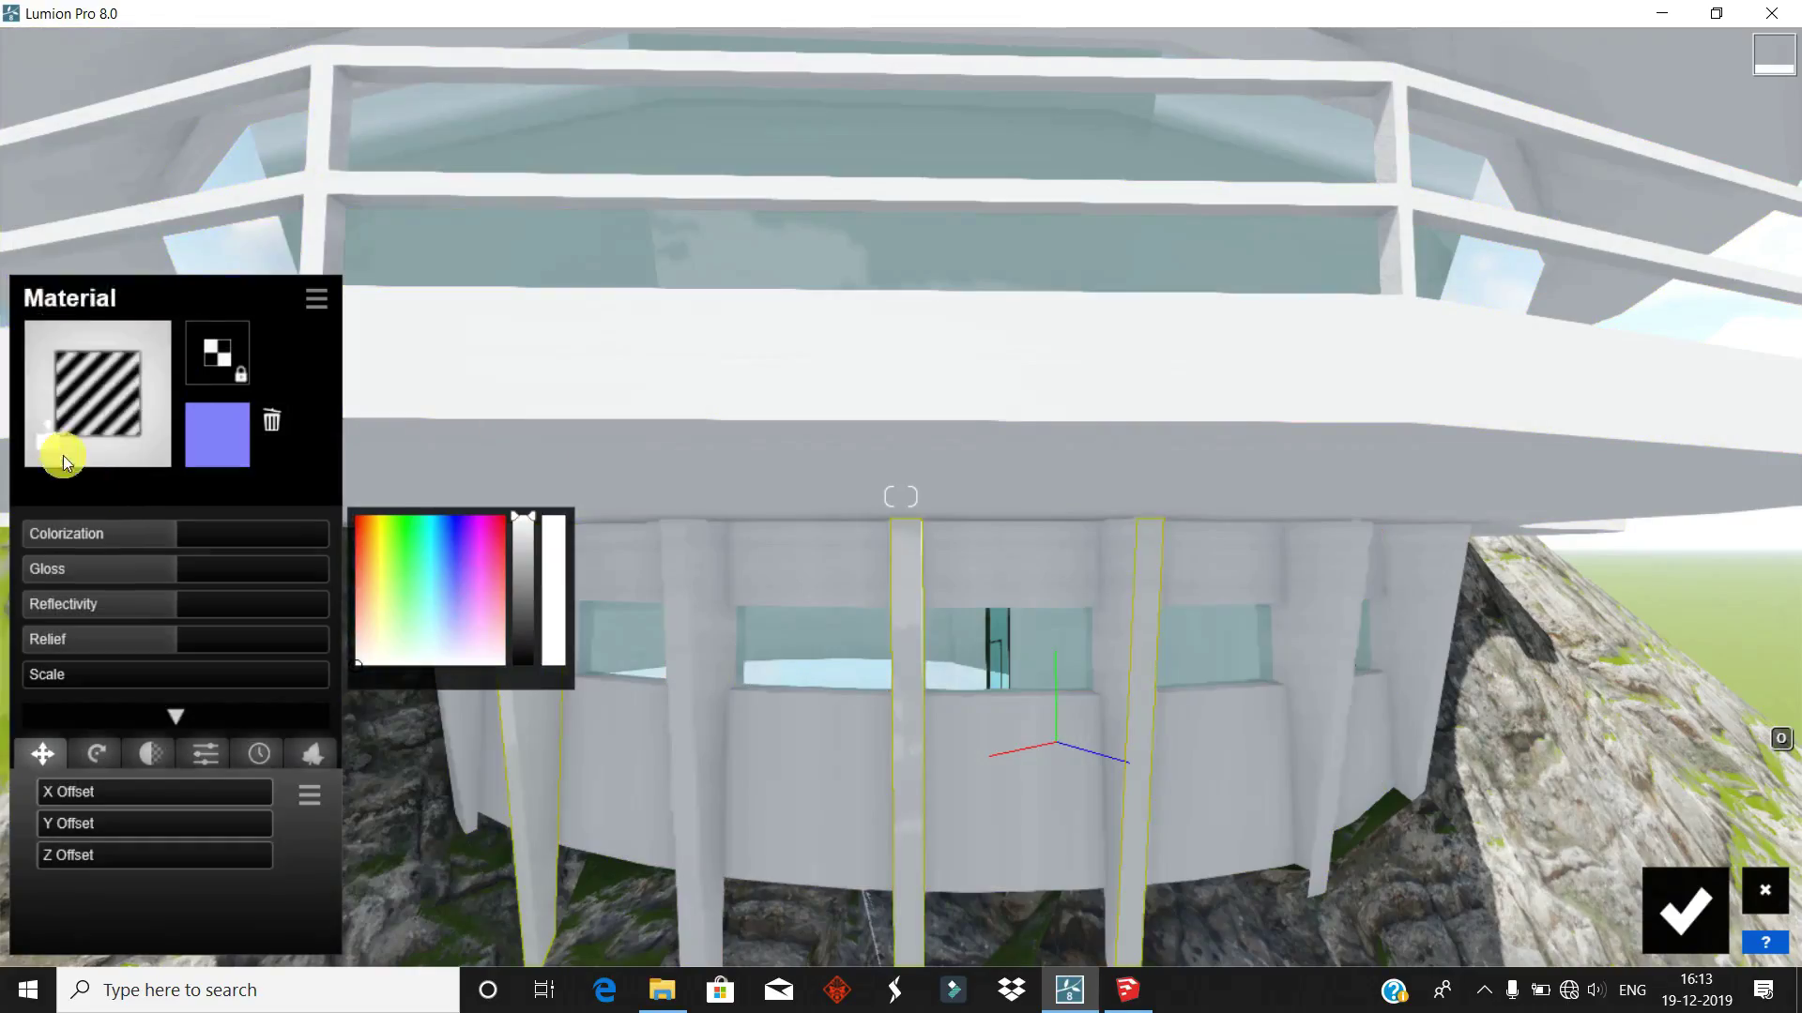
left_click(251, 179)
left_click(171, 242)
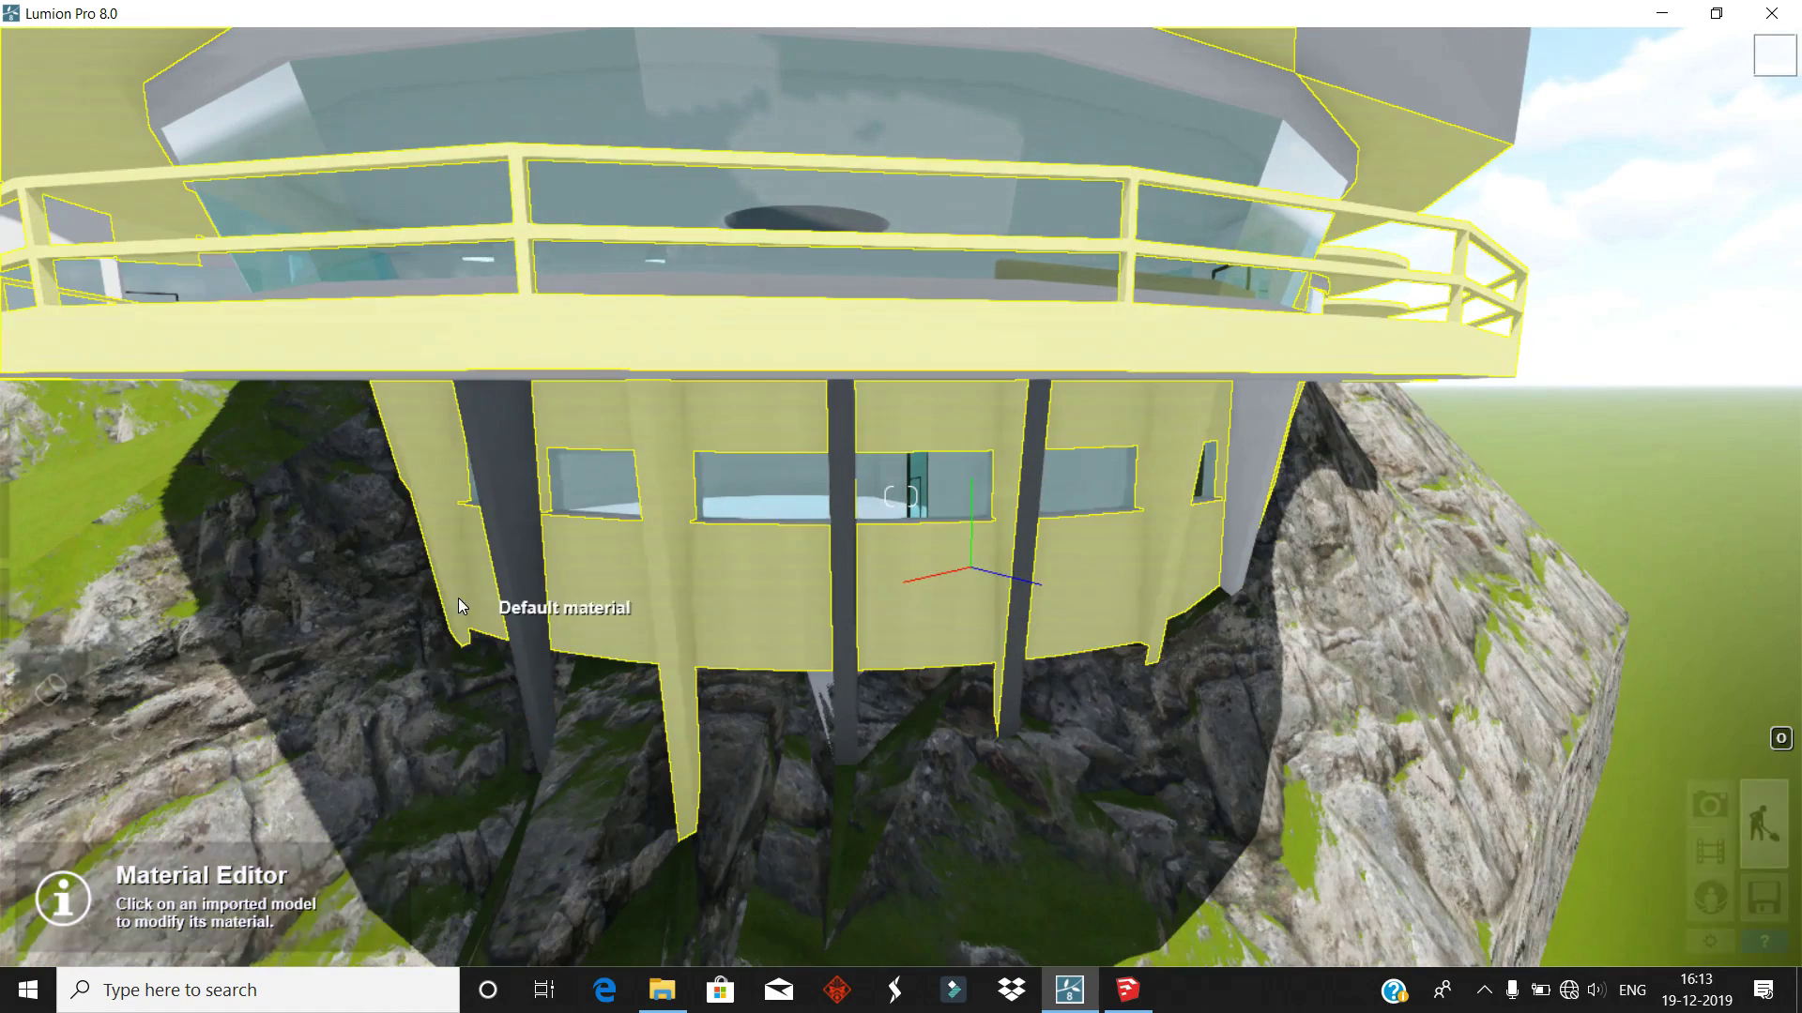
left_click(663, 579)
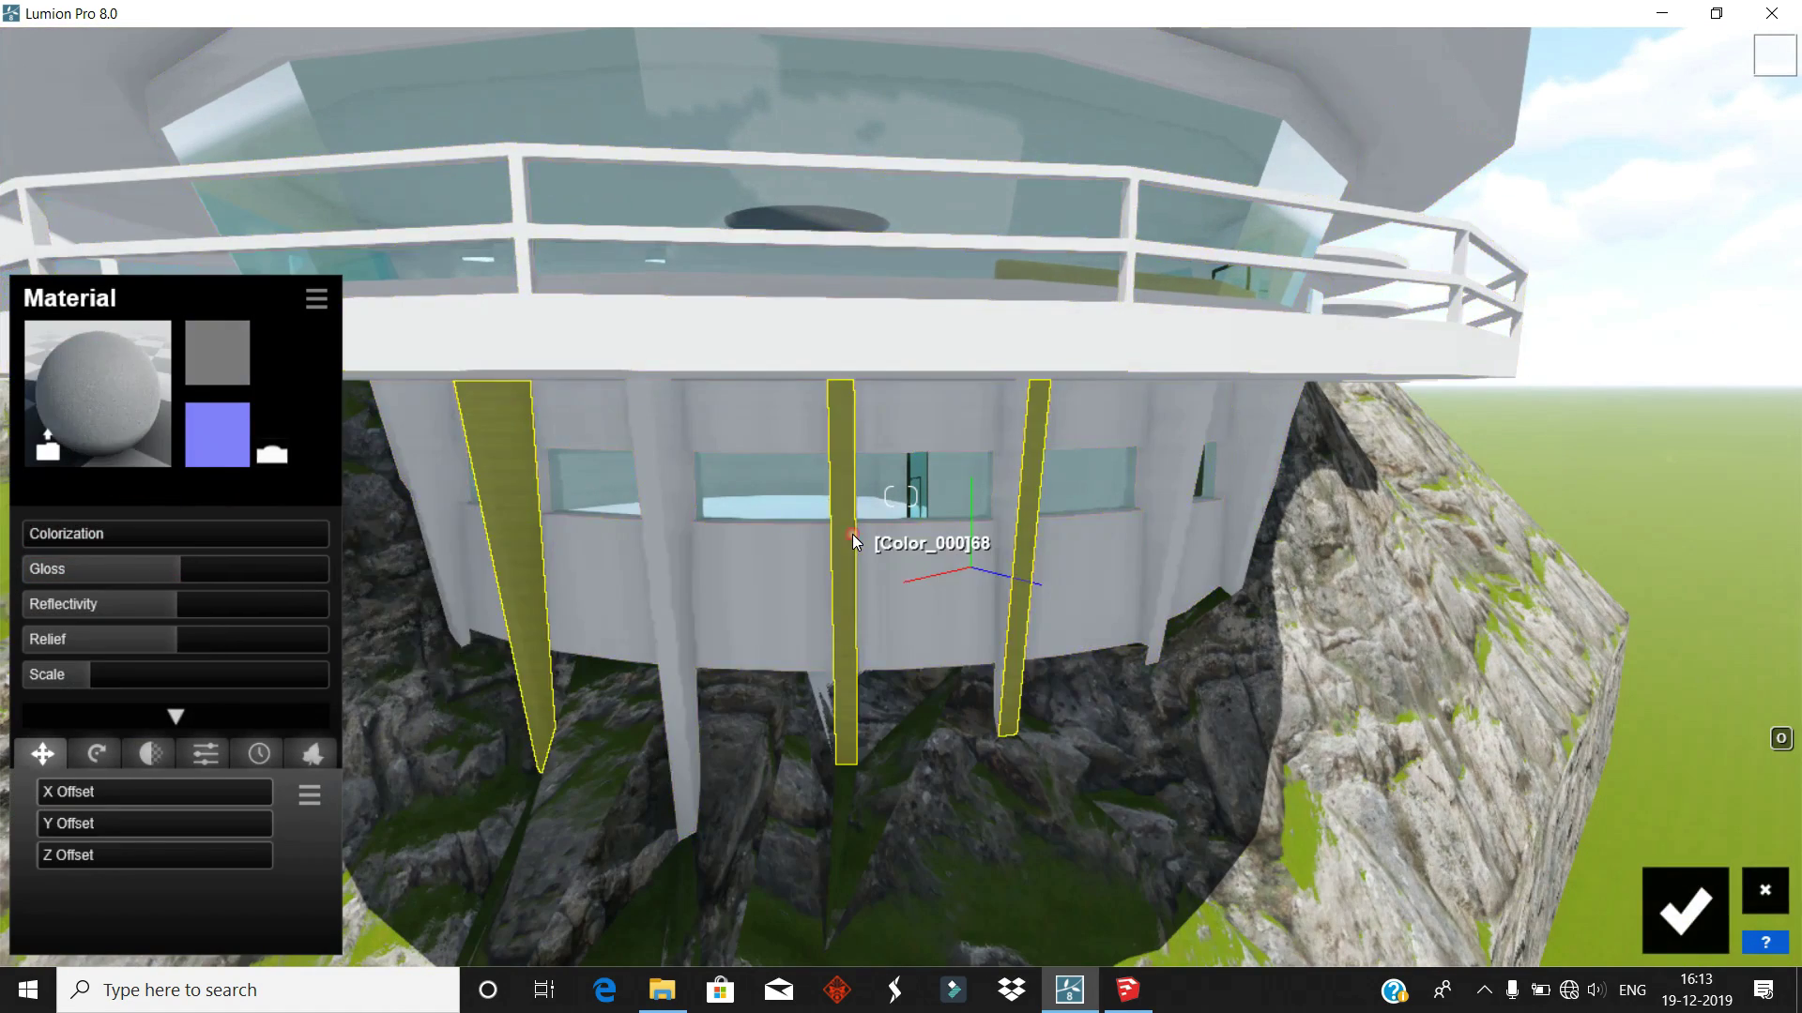
- Fly up beside the building and select the interior curved wall
scroll(1171, 644, "down", 5)
mouse_move(1294, 606)
right_mouse_down()
mouse_move(1250, 570)
mouse_move(820, 460)
mouse_move(864, 535)
mouse_move(785, 480)
right_mouse_up()
scroll(640, 550, "up", 5)
left_click(640, 550)
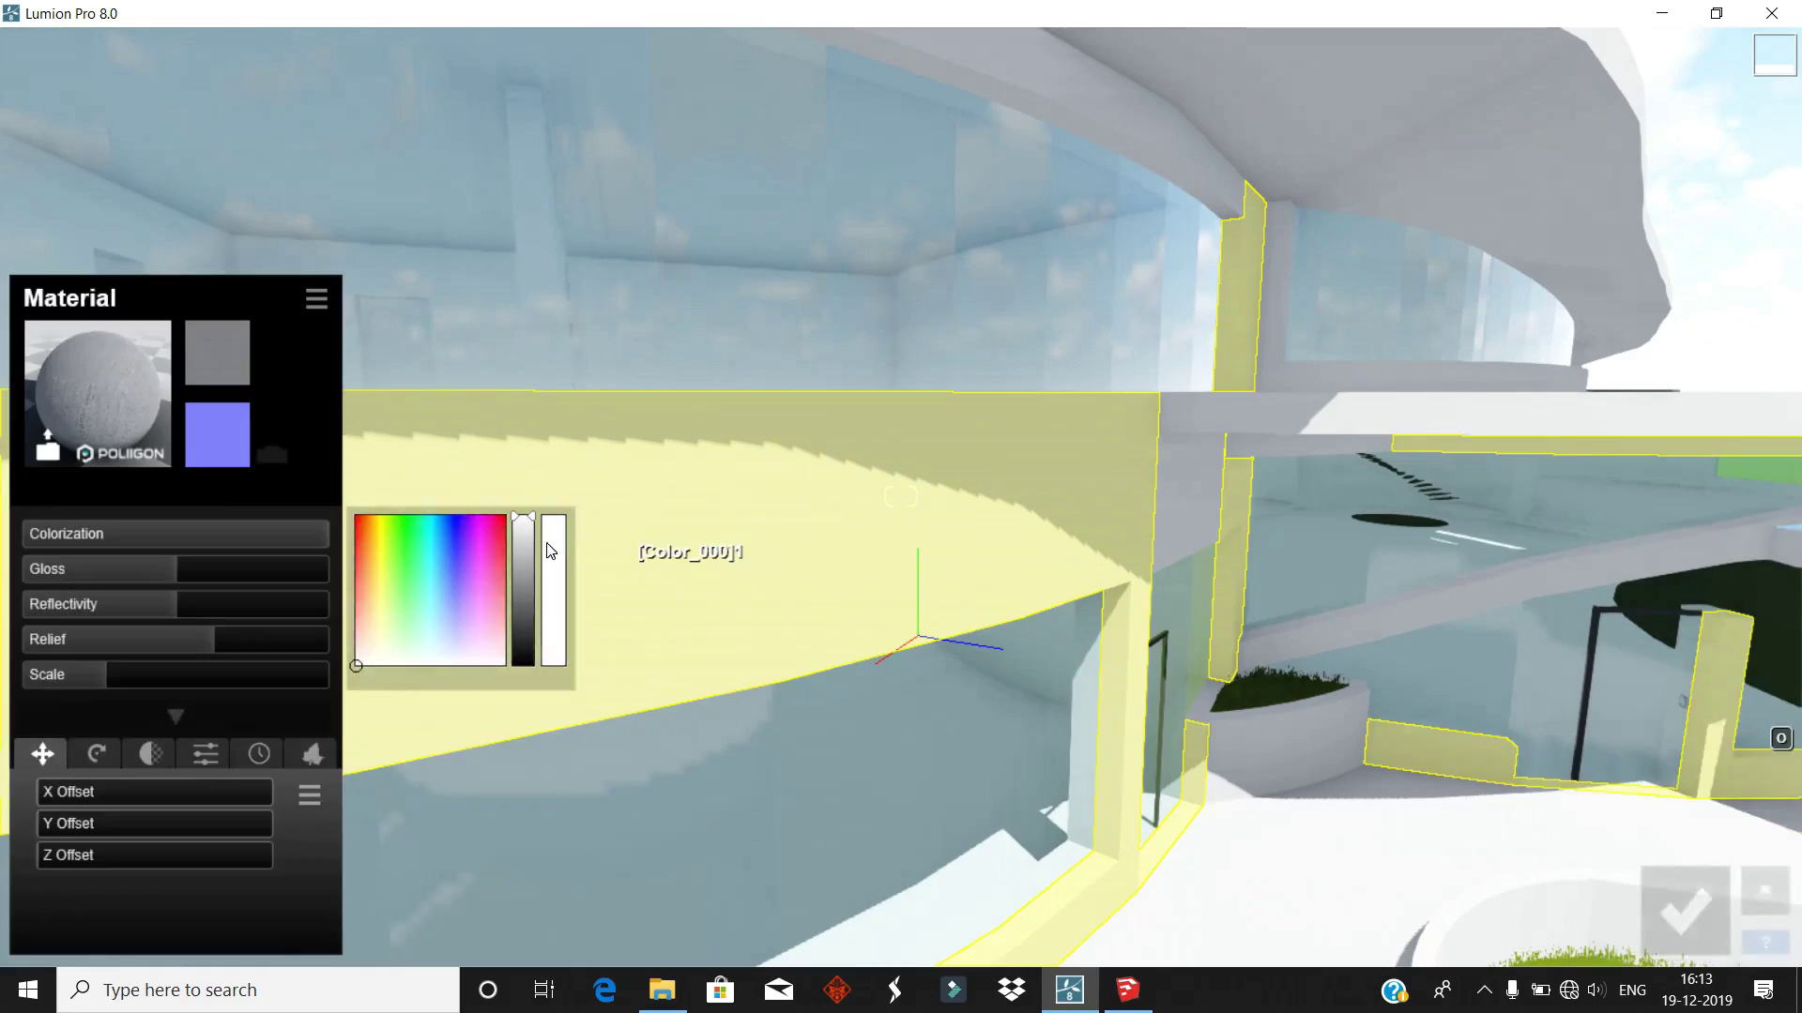
mouse_move(527, 631)
right_mouse_down()
mouse_move(752, 602)
mouse_move(749, 576)
right_mouse_up()
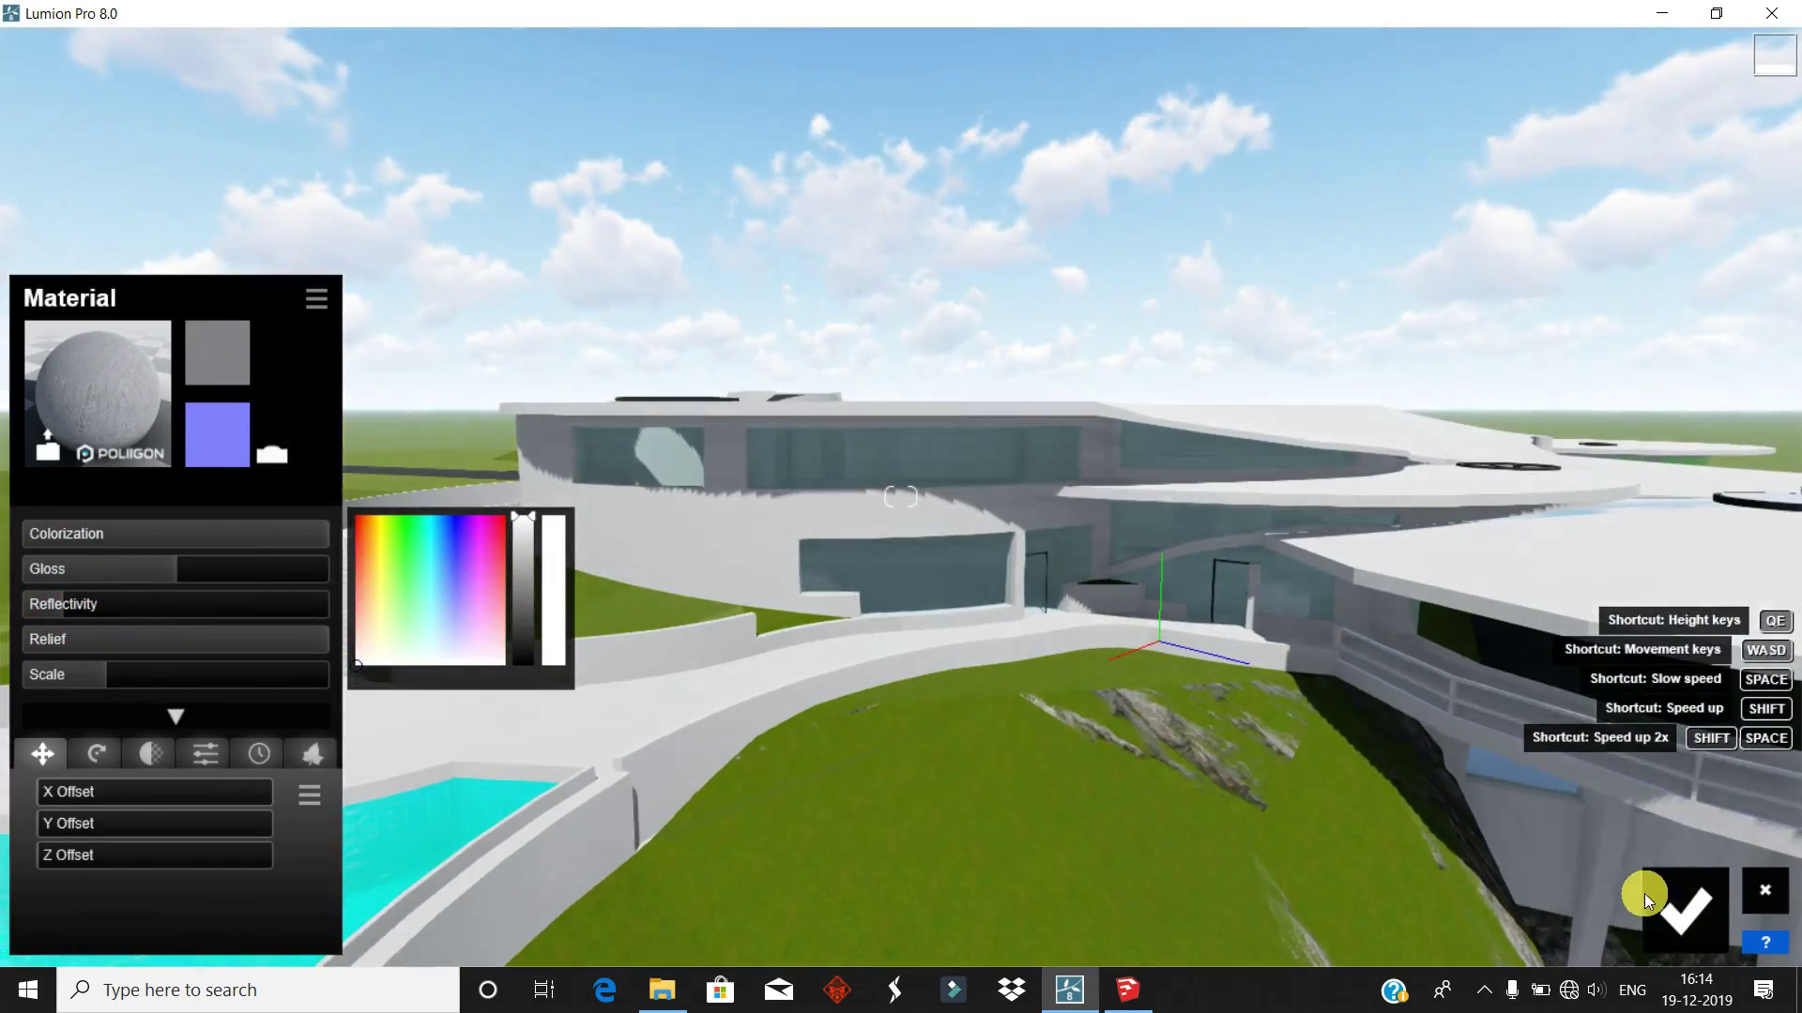
- Confirm the wall material and give the roof sectors a Standard material
left_click(1685, 908)
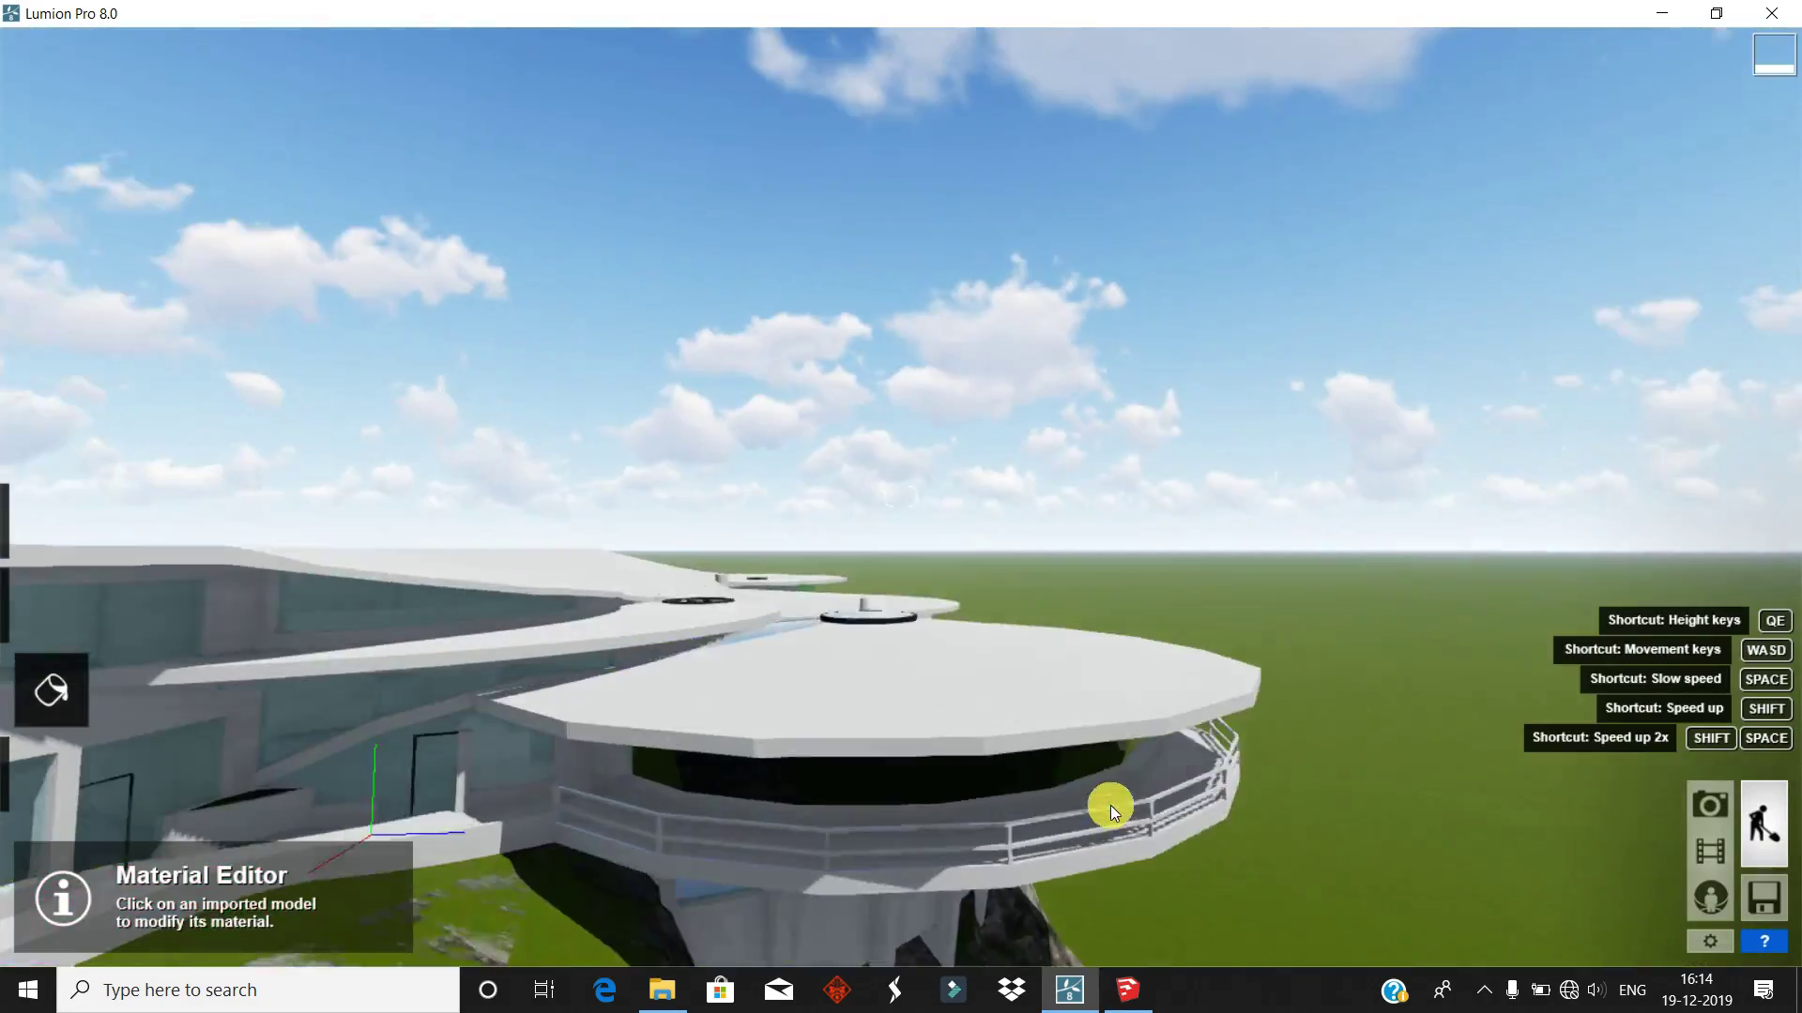
right_click_drag(764, 752, 680, 778)
left_click(773, 688)
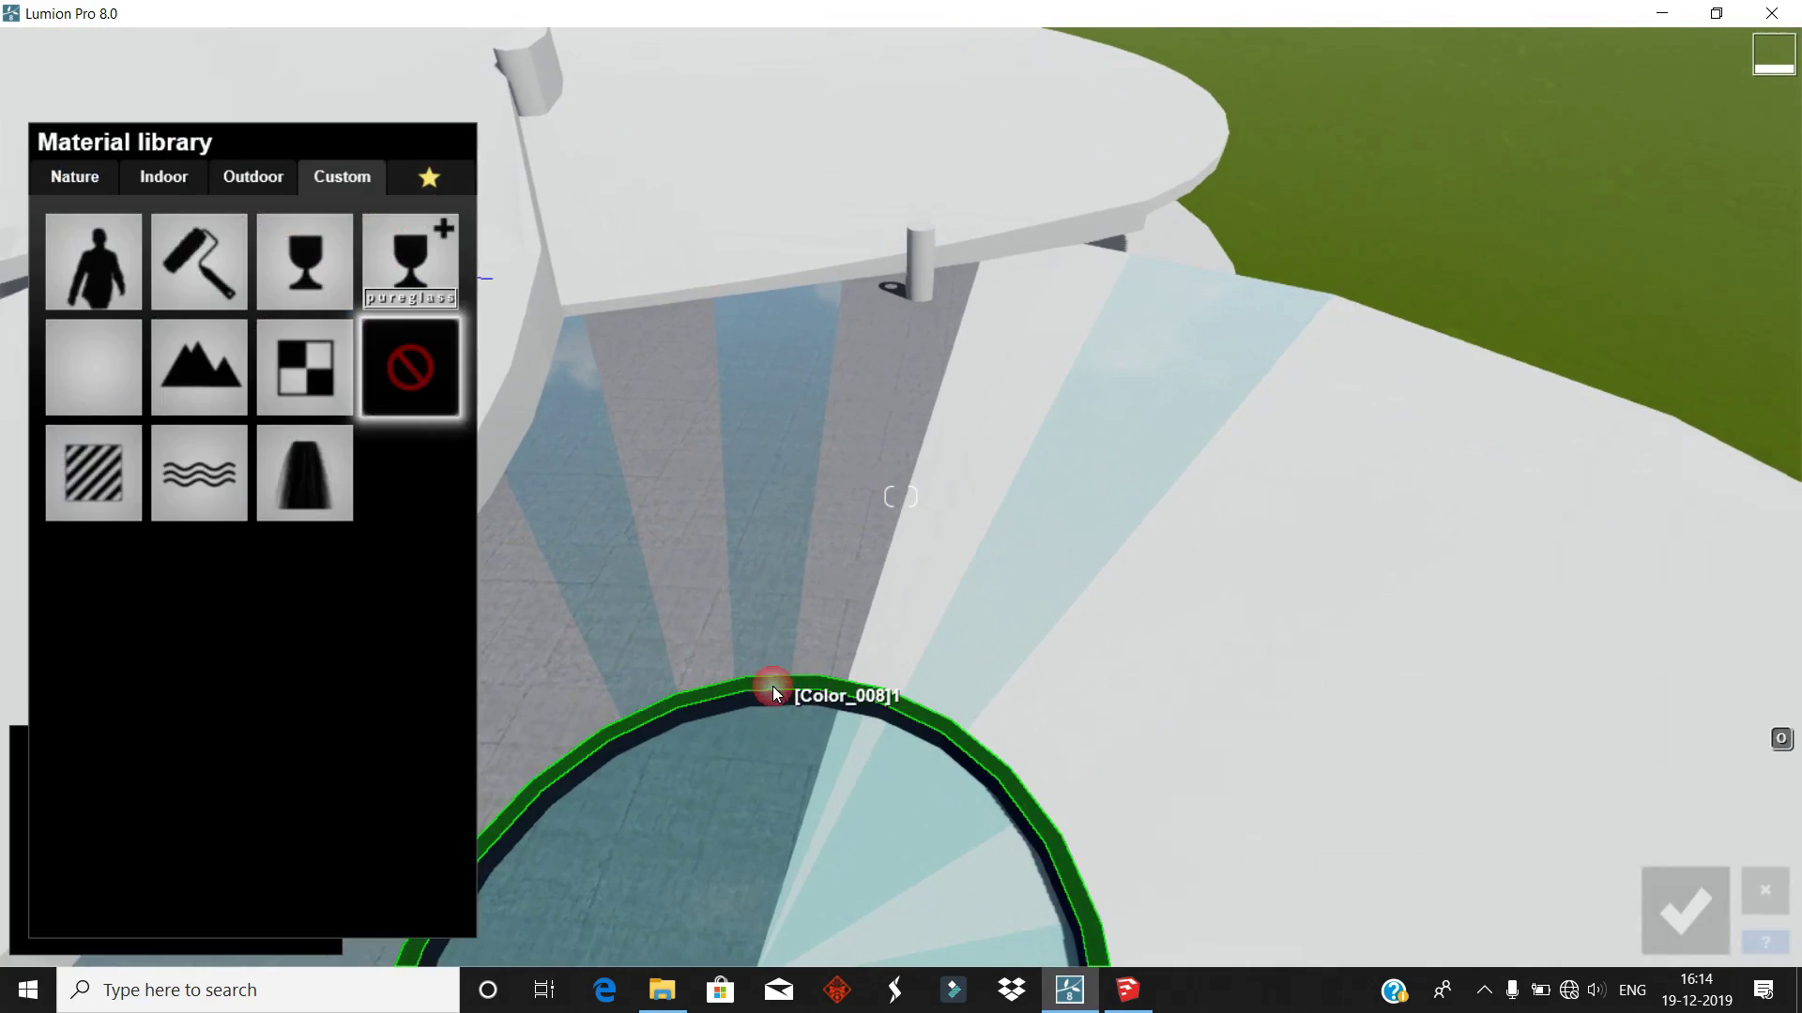
left_click(93, 472)
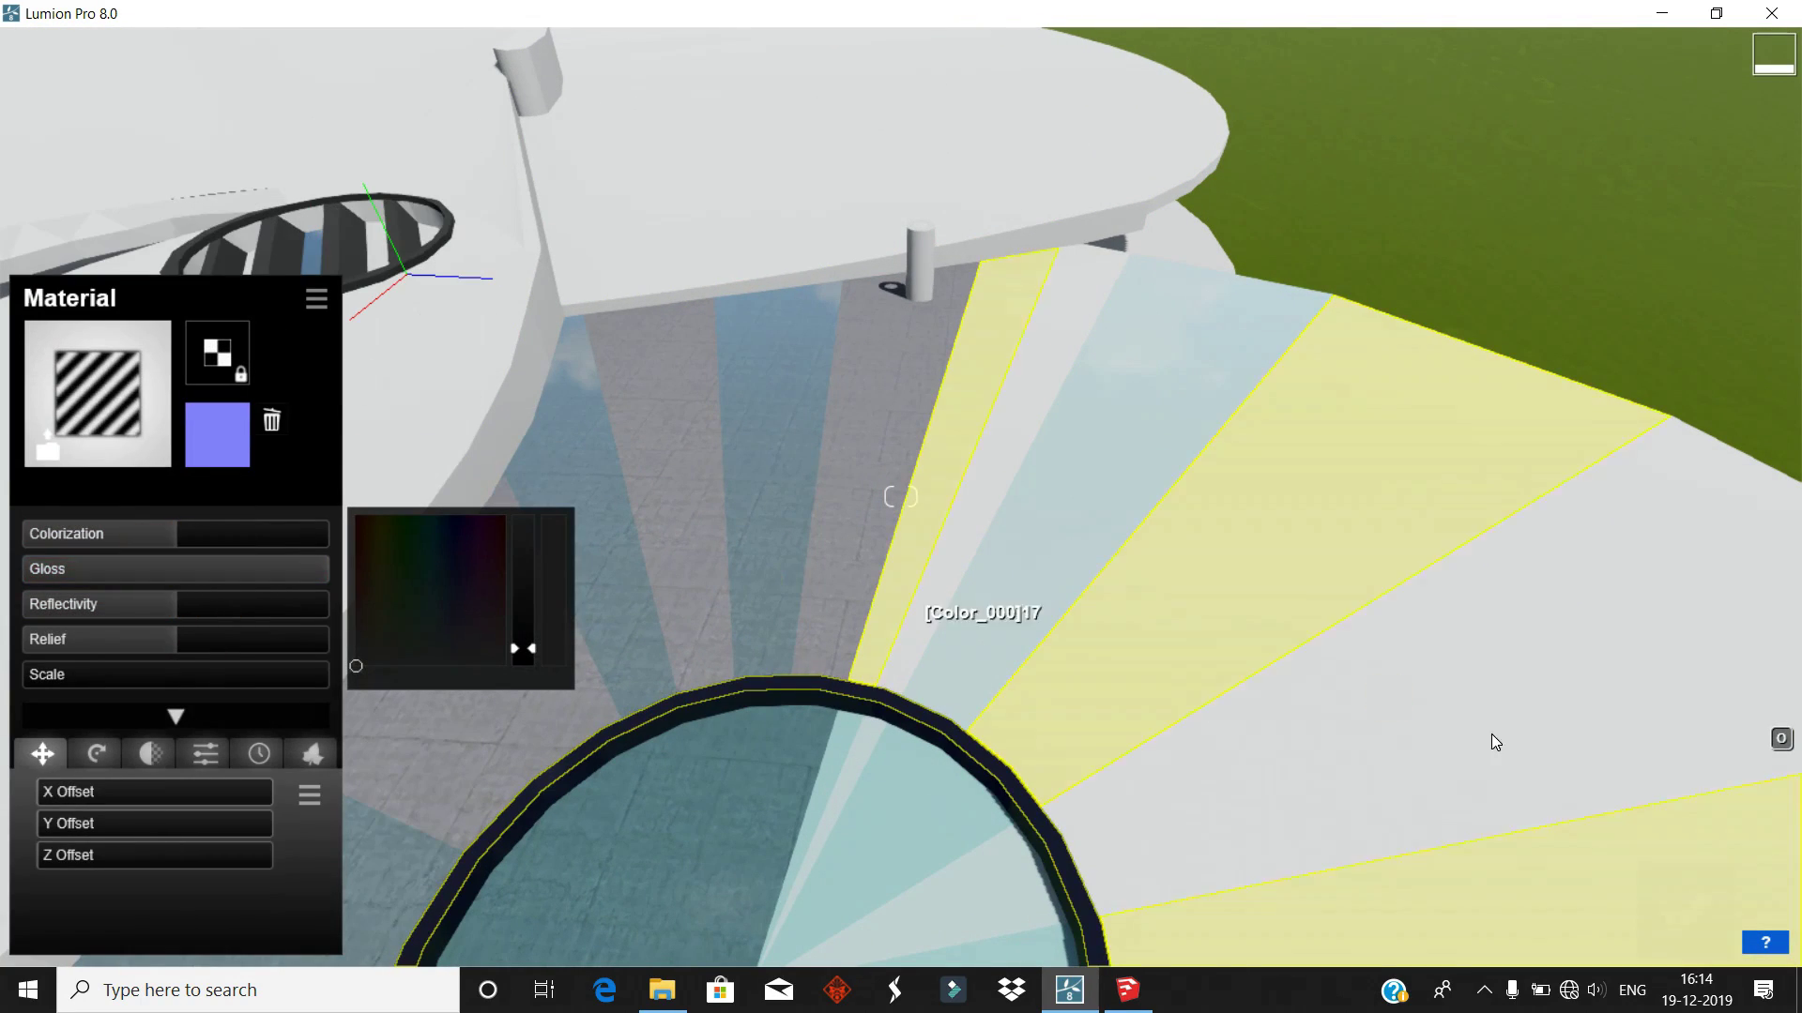
left_click(1685, 907)
- Give the round grate a Standard material with near-maximum relief and higher gloss
left_click(932, 854)
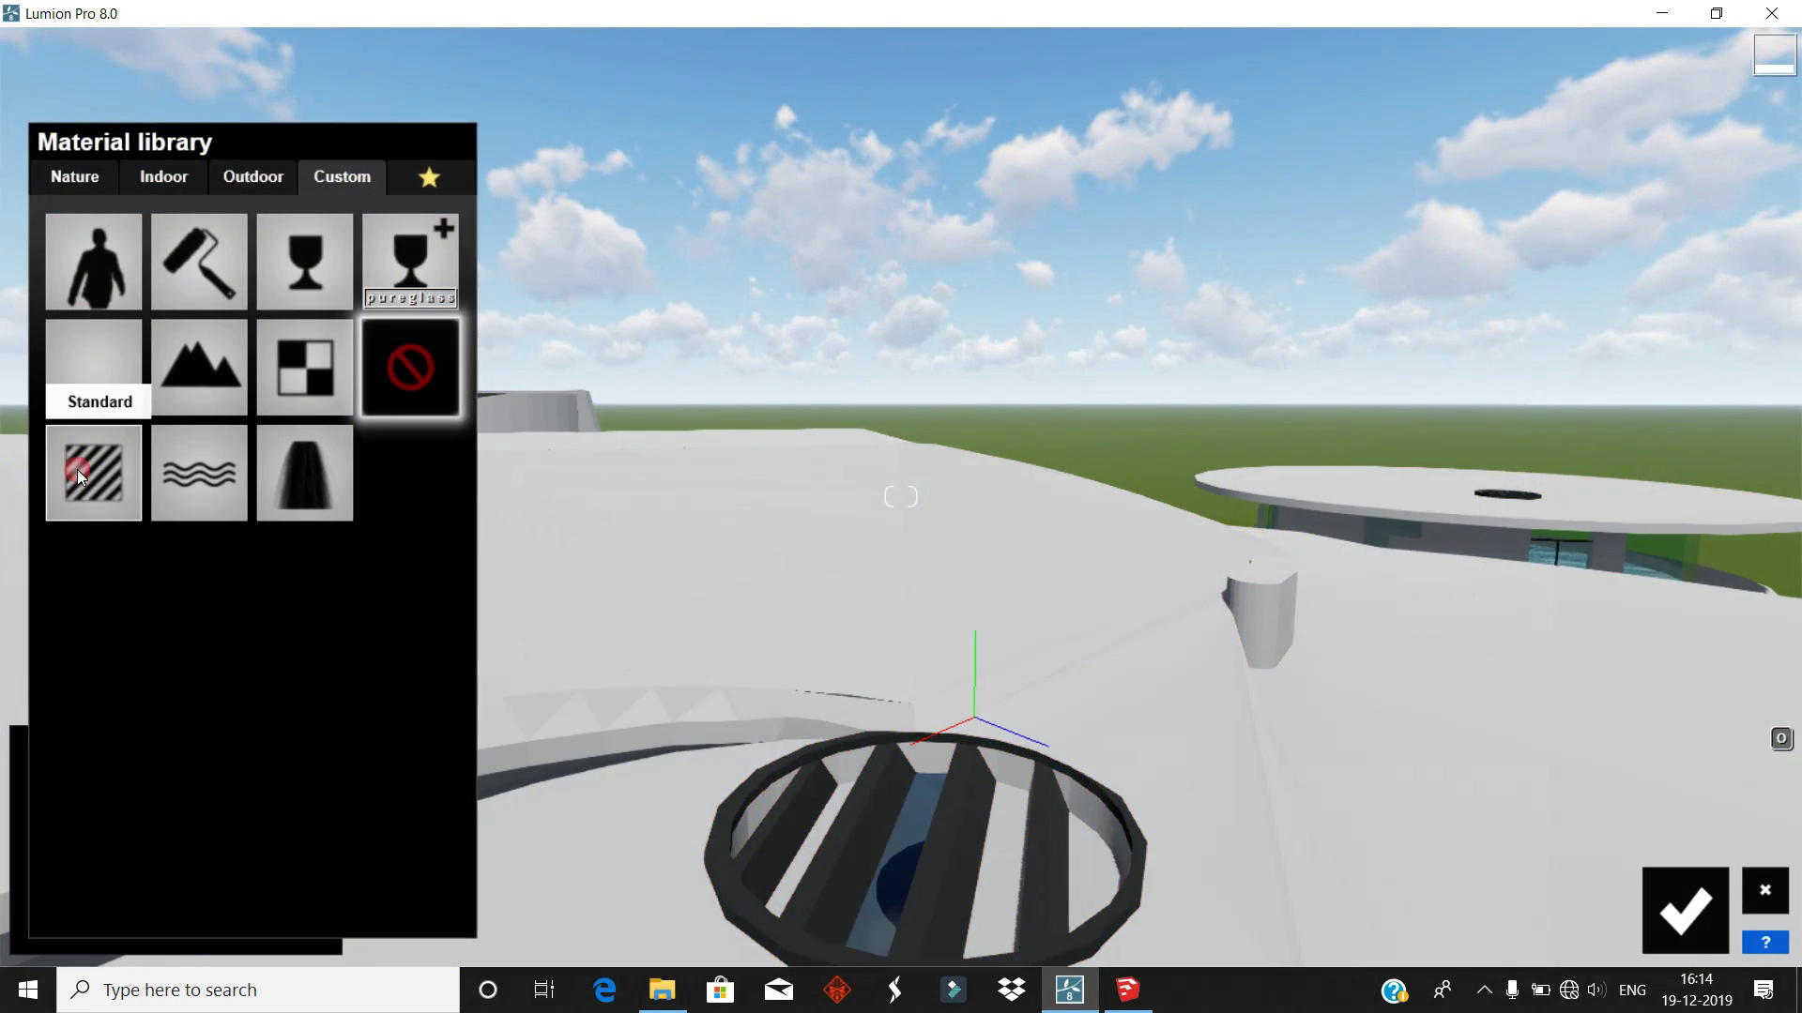
left_click(132, 469)
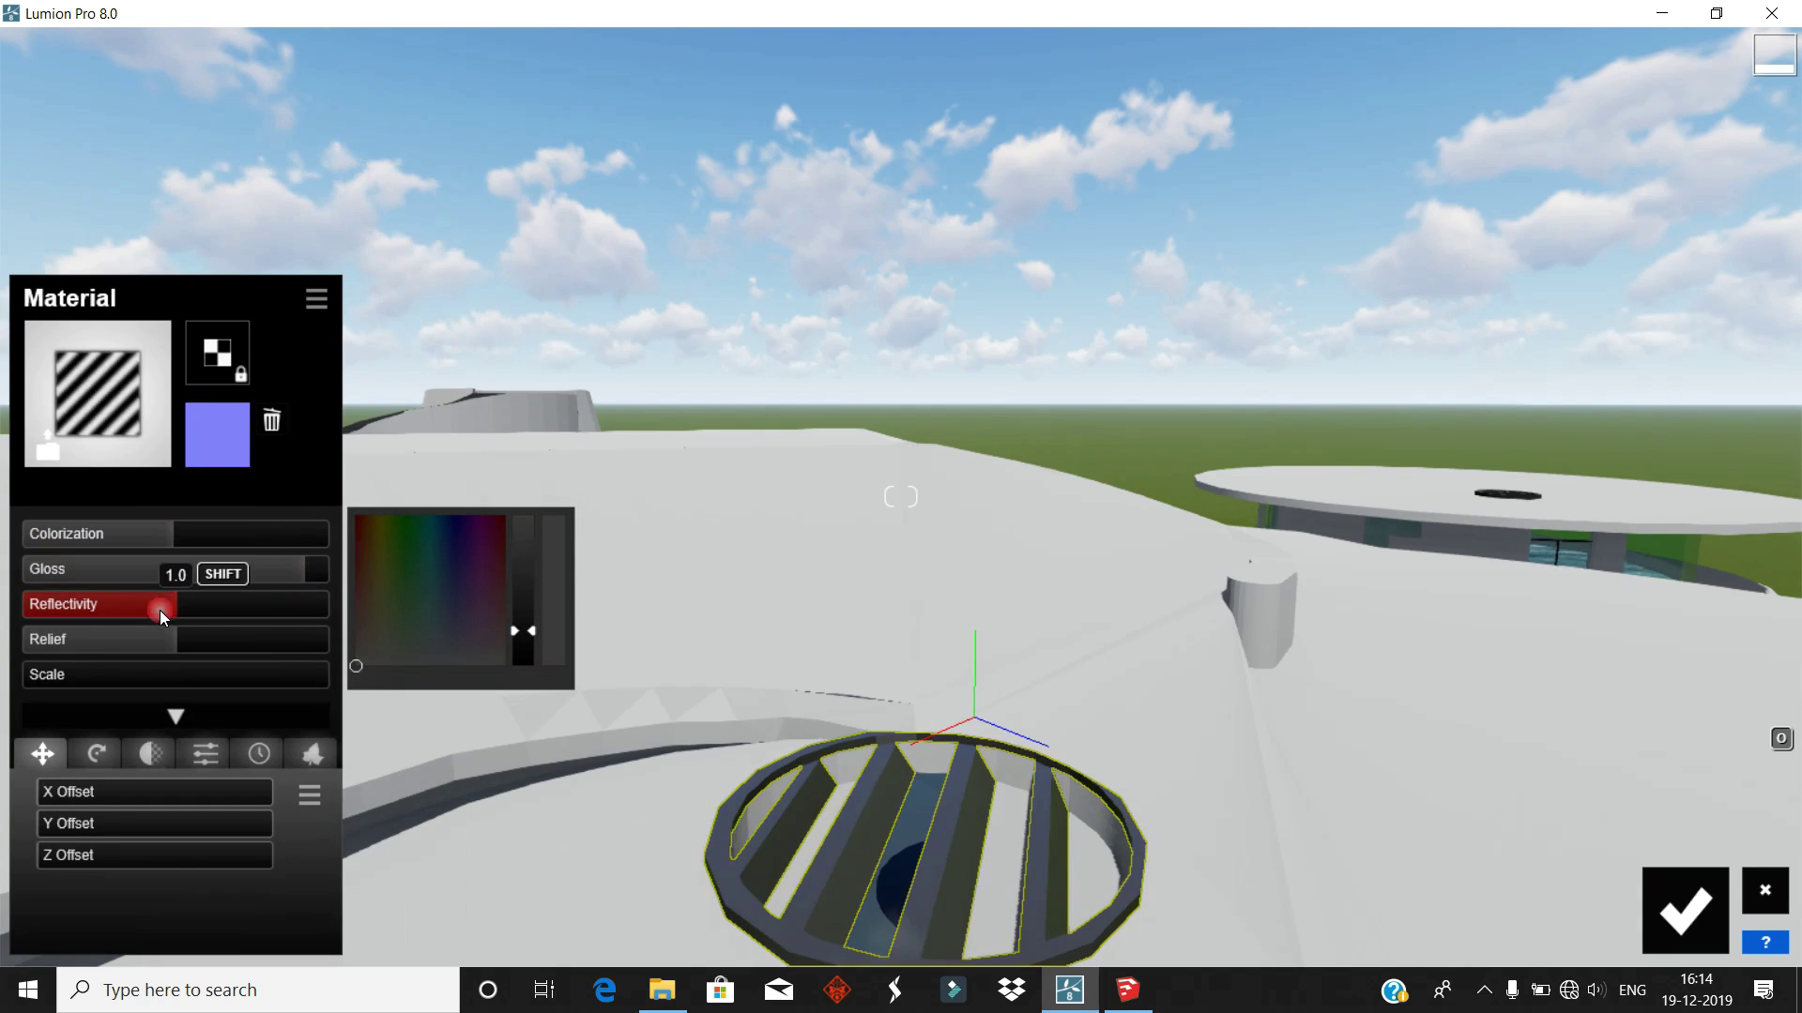
left_click_drag(227, 654, 319, 654)
left_click(1705, 905)
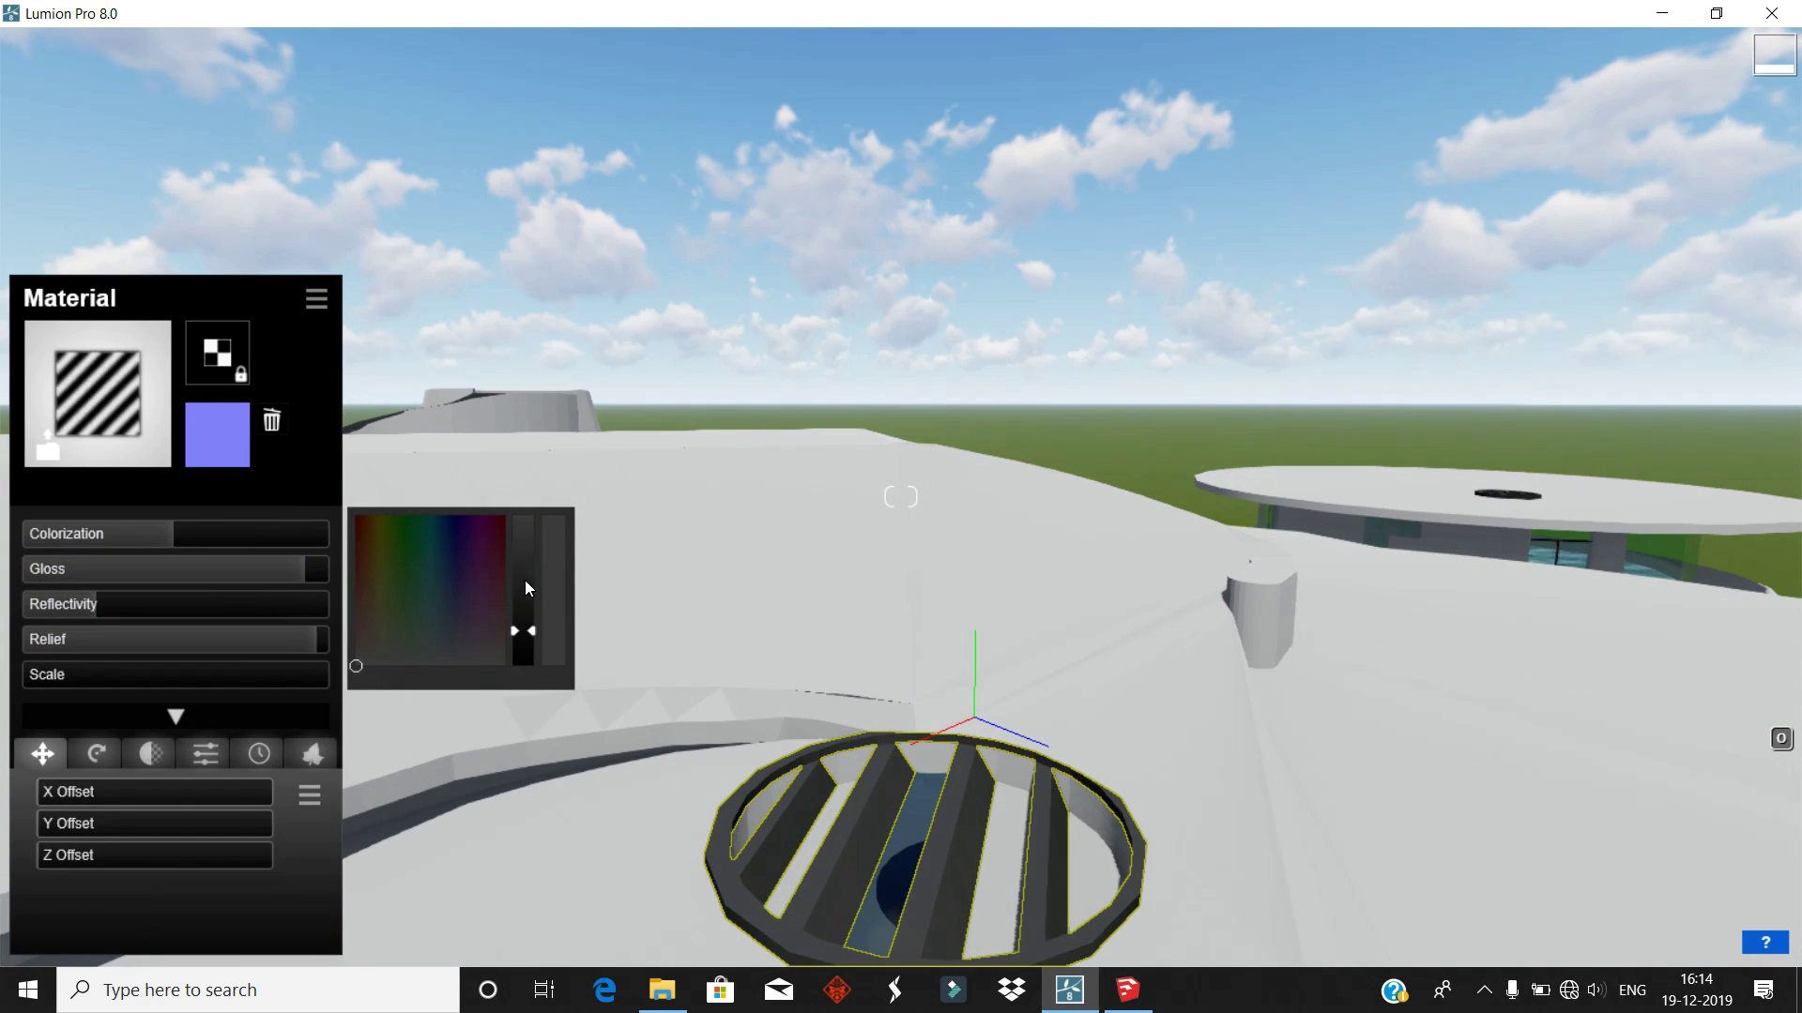
left_click(1540, 800)
- Make the helipad top's material darker and less reflective, relief 1.7
right_click_drag(1252, 709, 1083, 745)
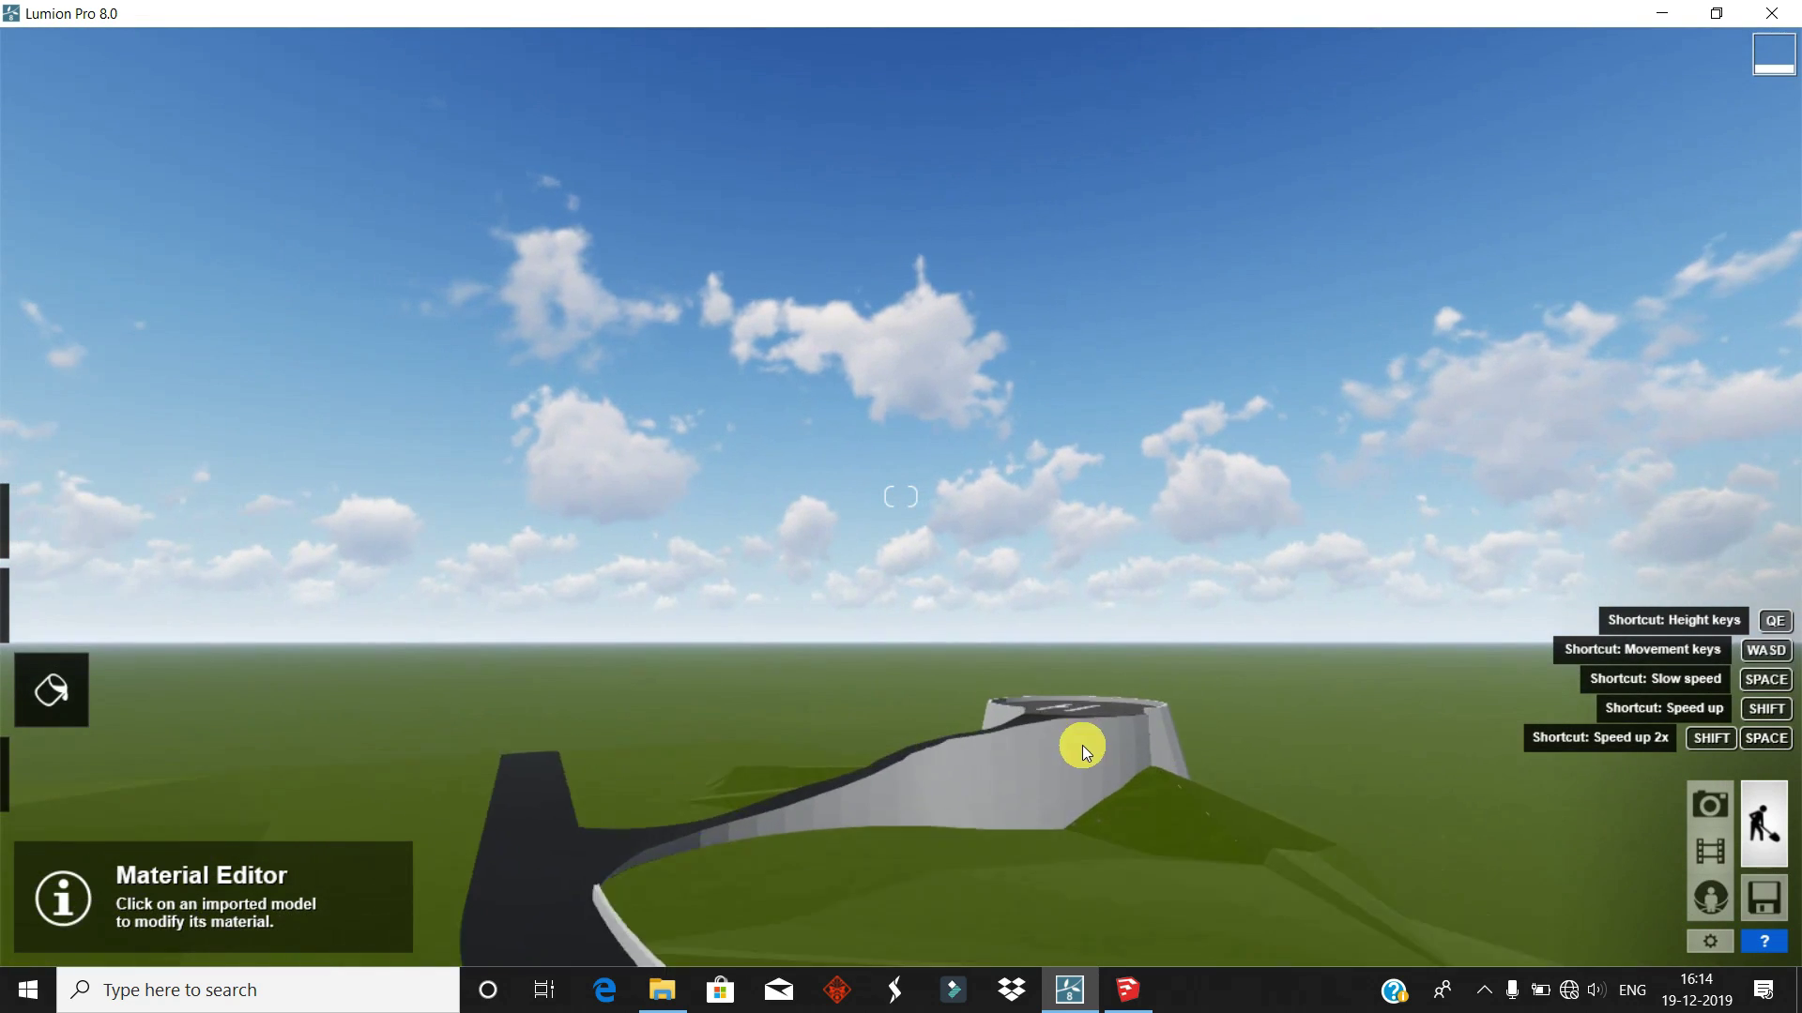
left_click(1081, 734)
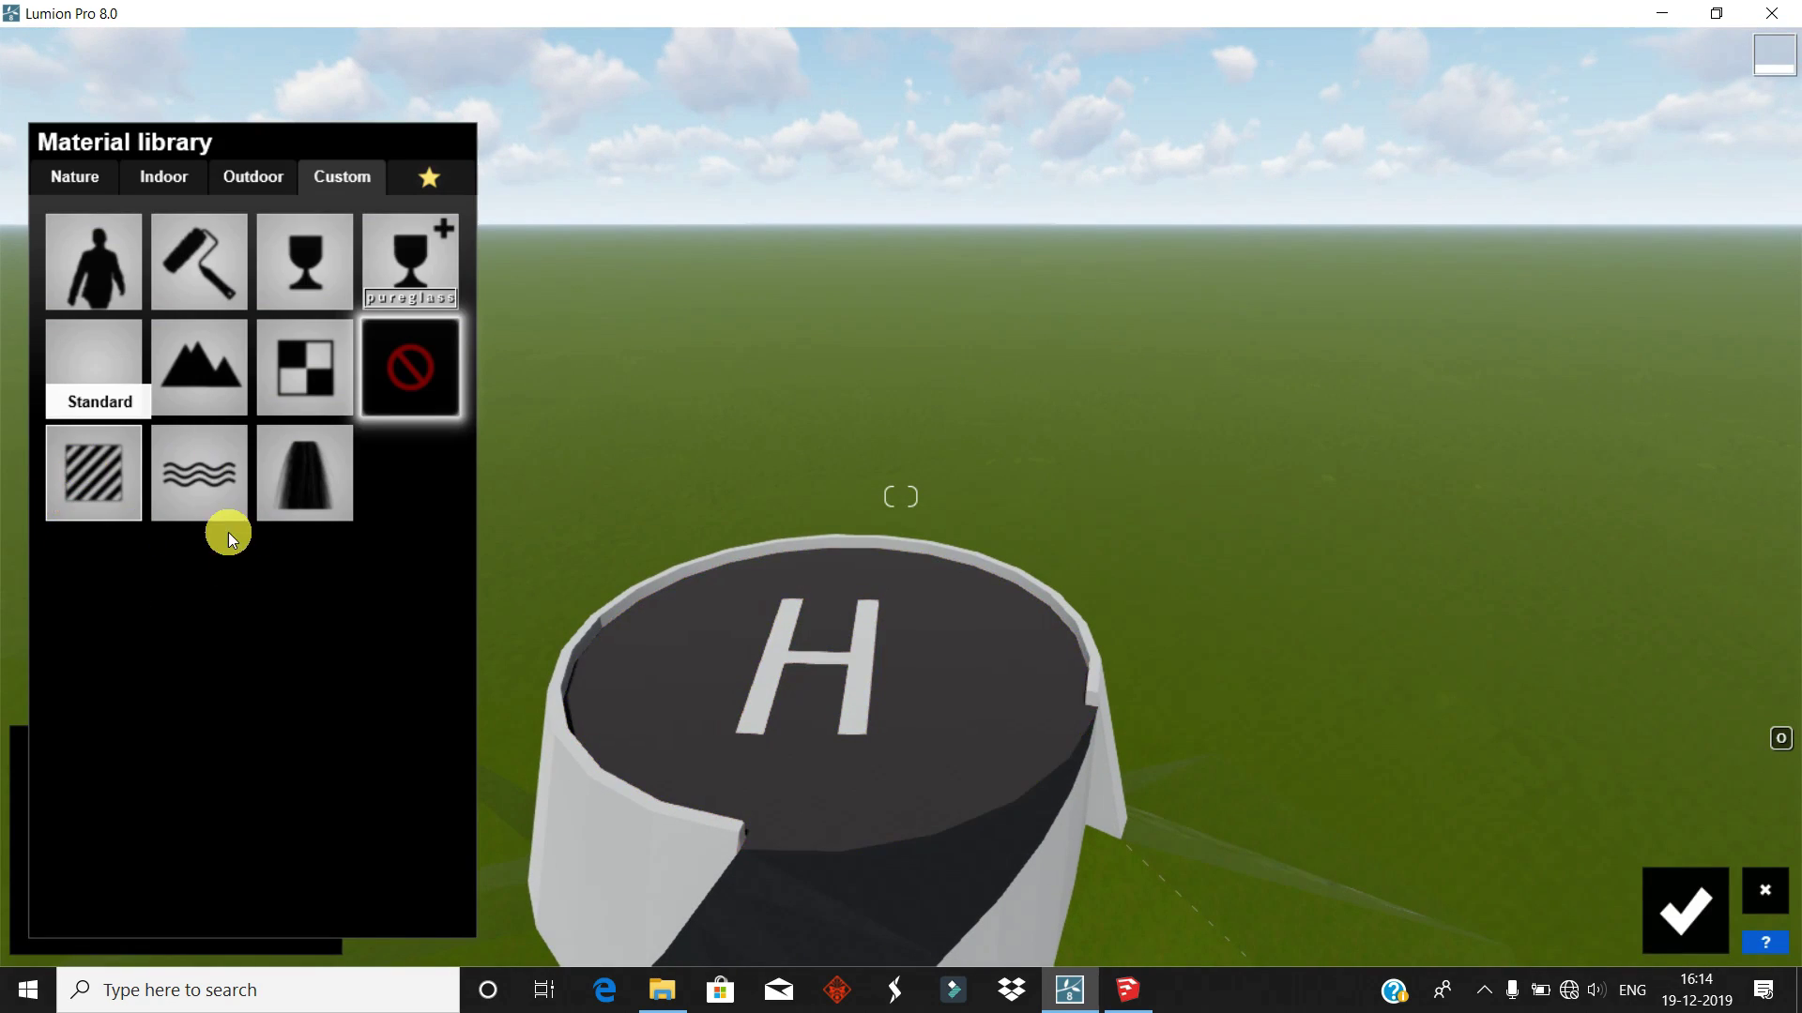
left_click(52, 604)
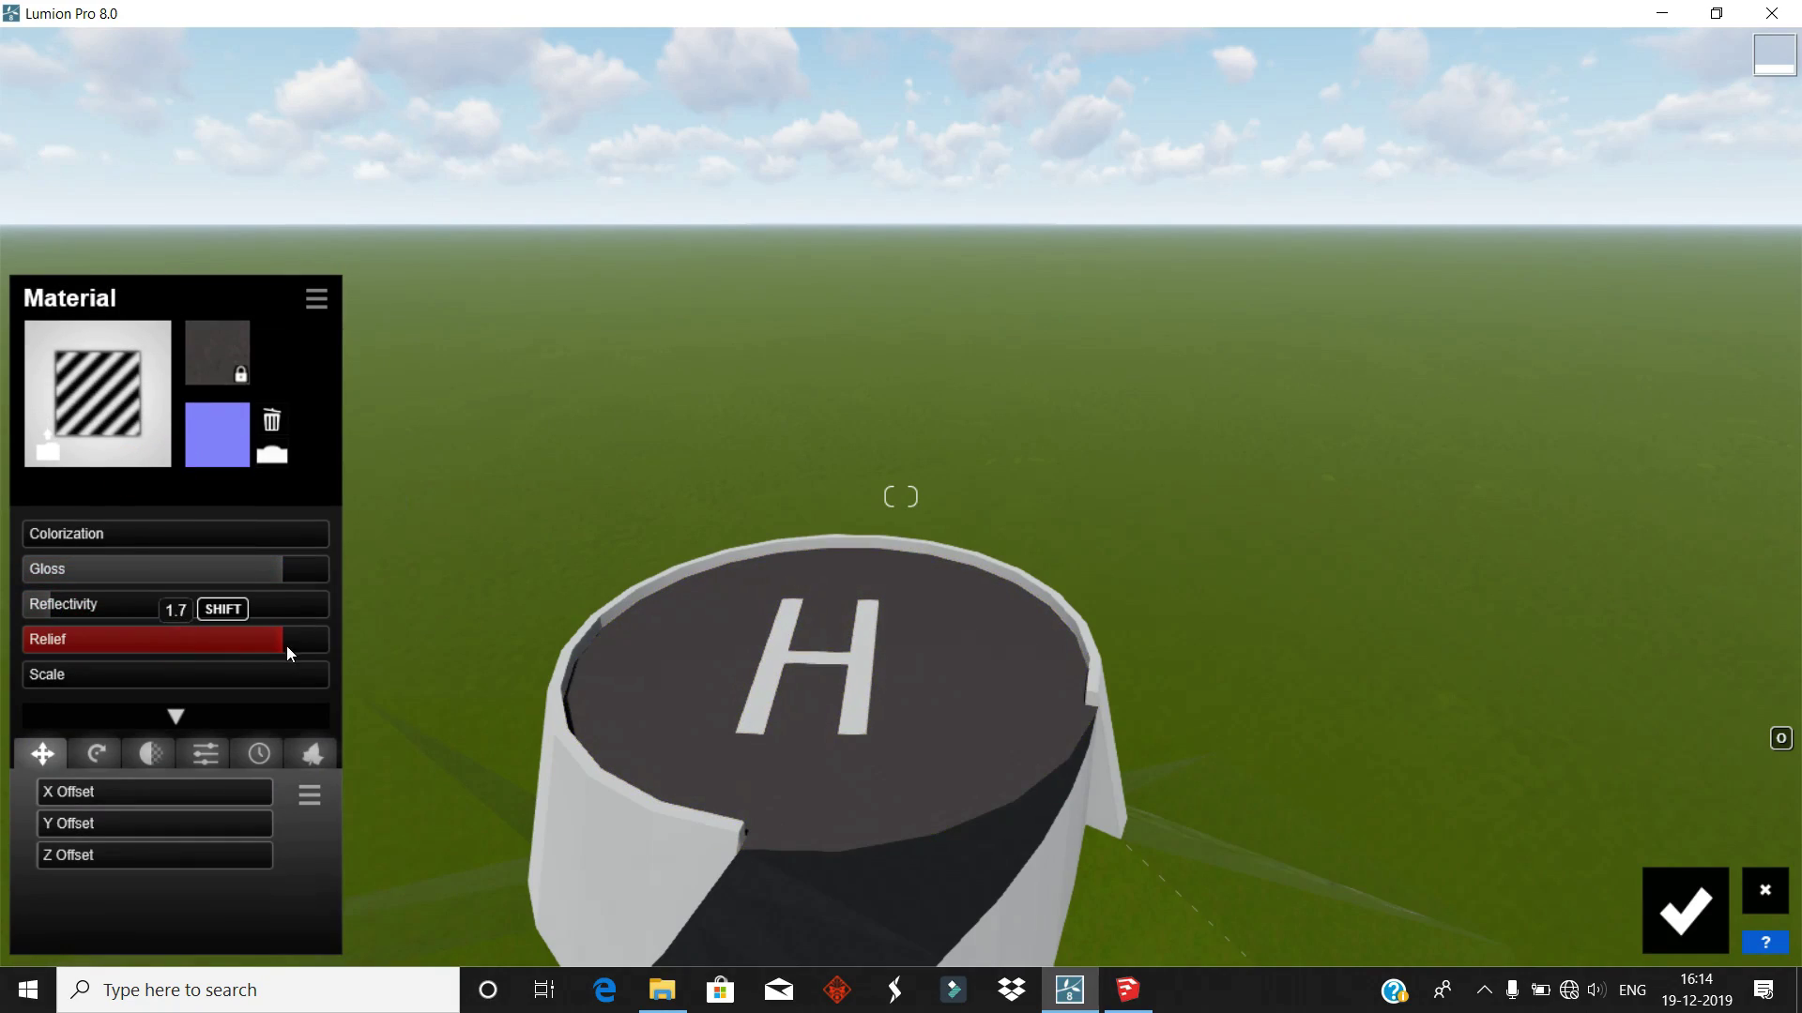
left_click(925, 809)
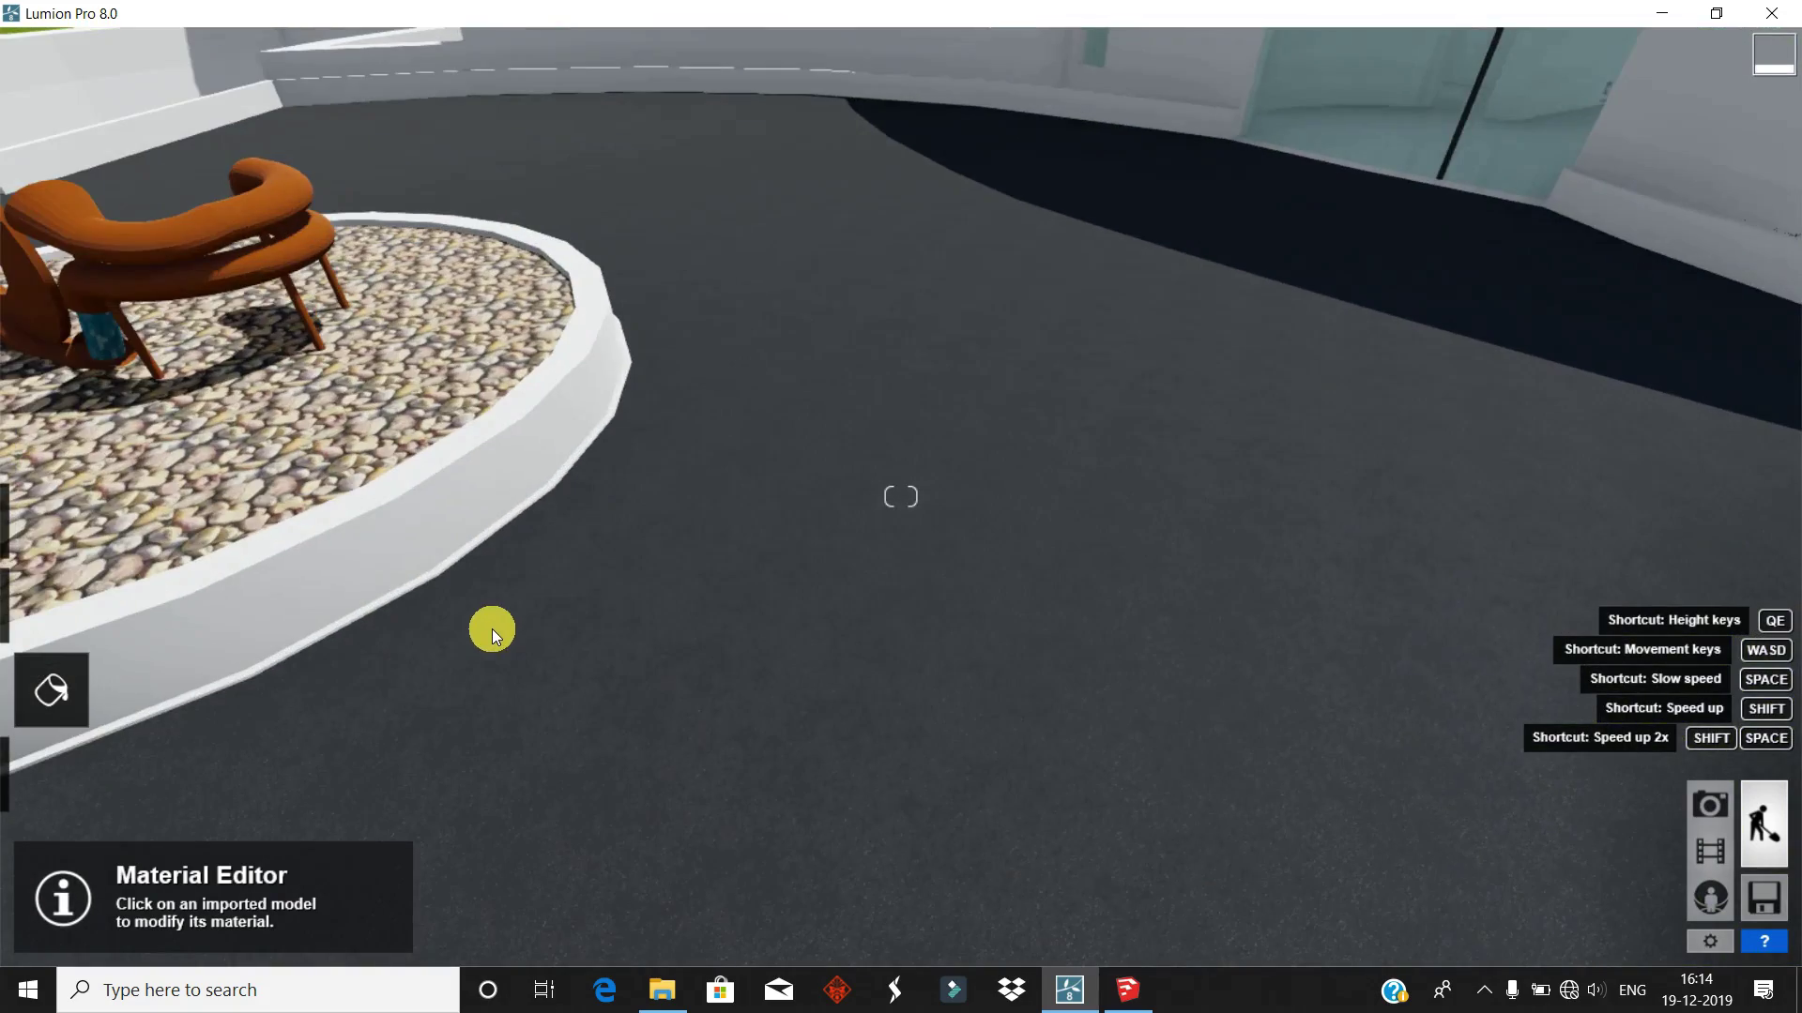
- Give the chair a Standard material with adjusted gloss and reflectivity
left_click(538, 735)
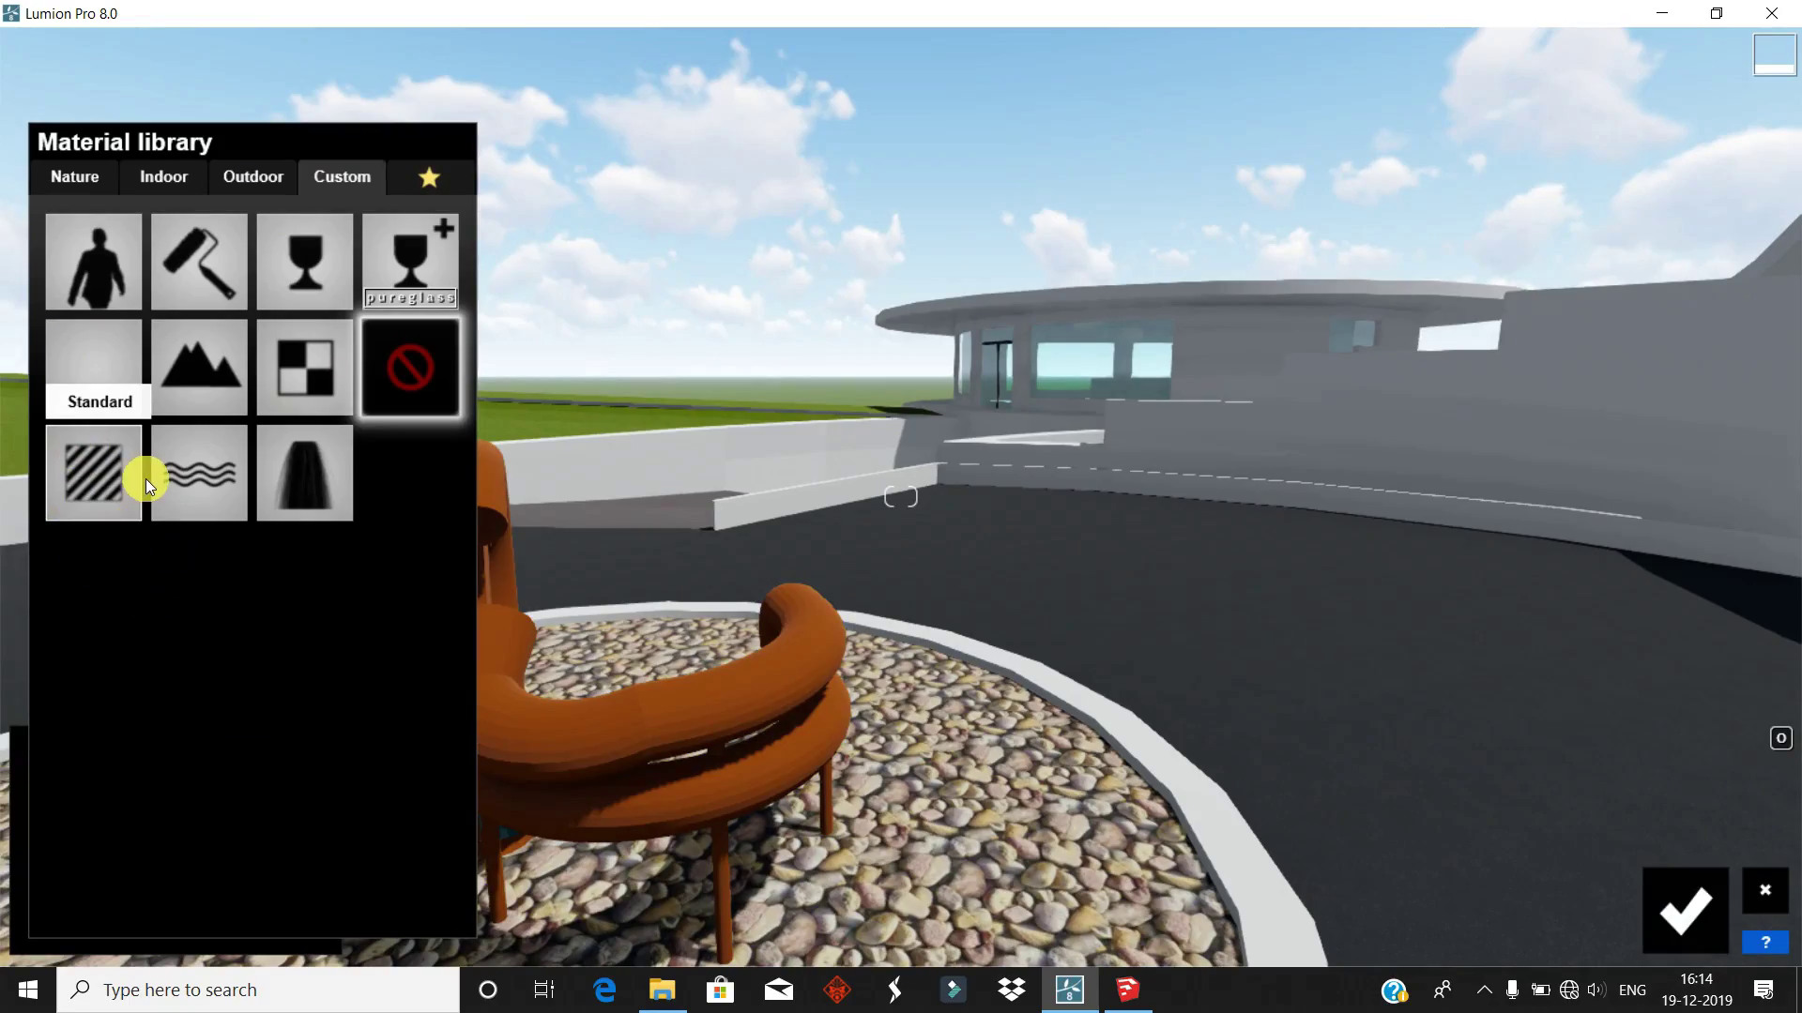
left_click(144, 478)
left_click_drag(117, 566, 334, 572)
left_click(147, 606)
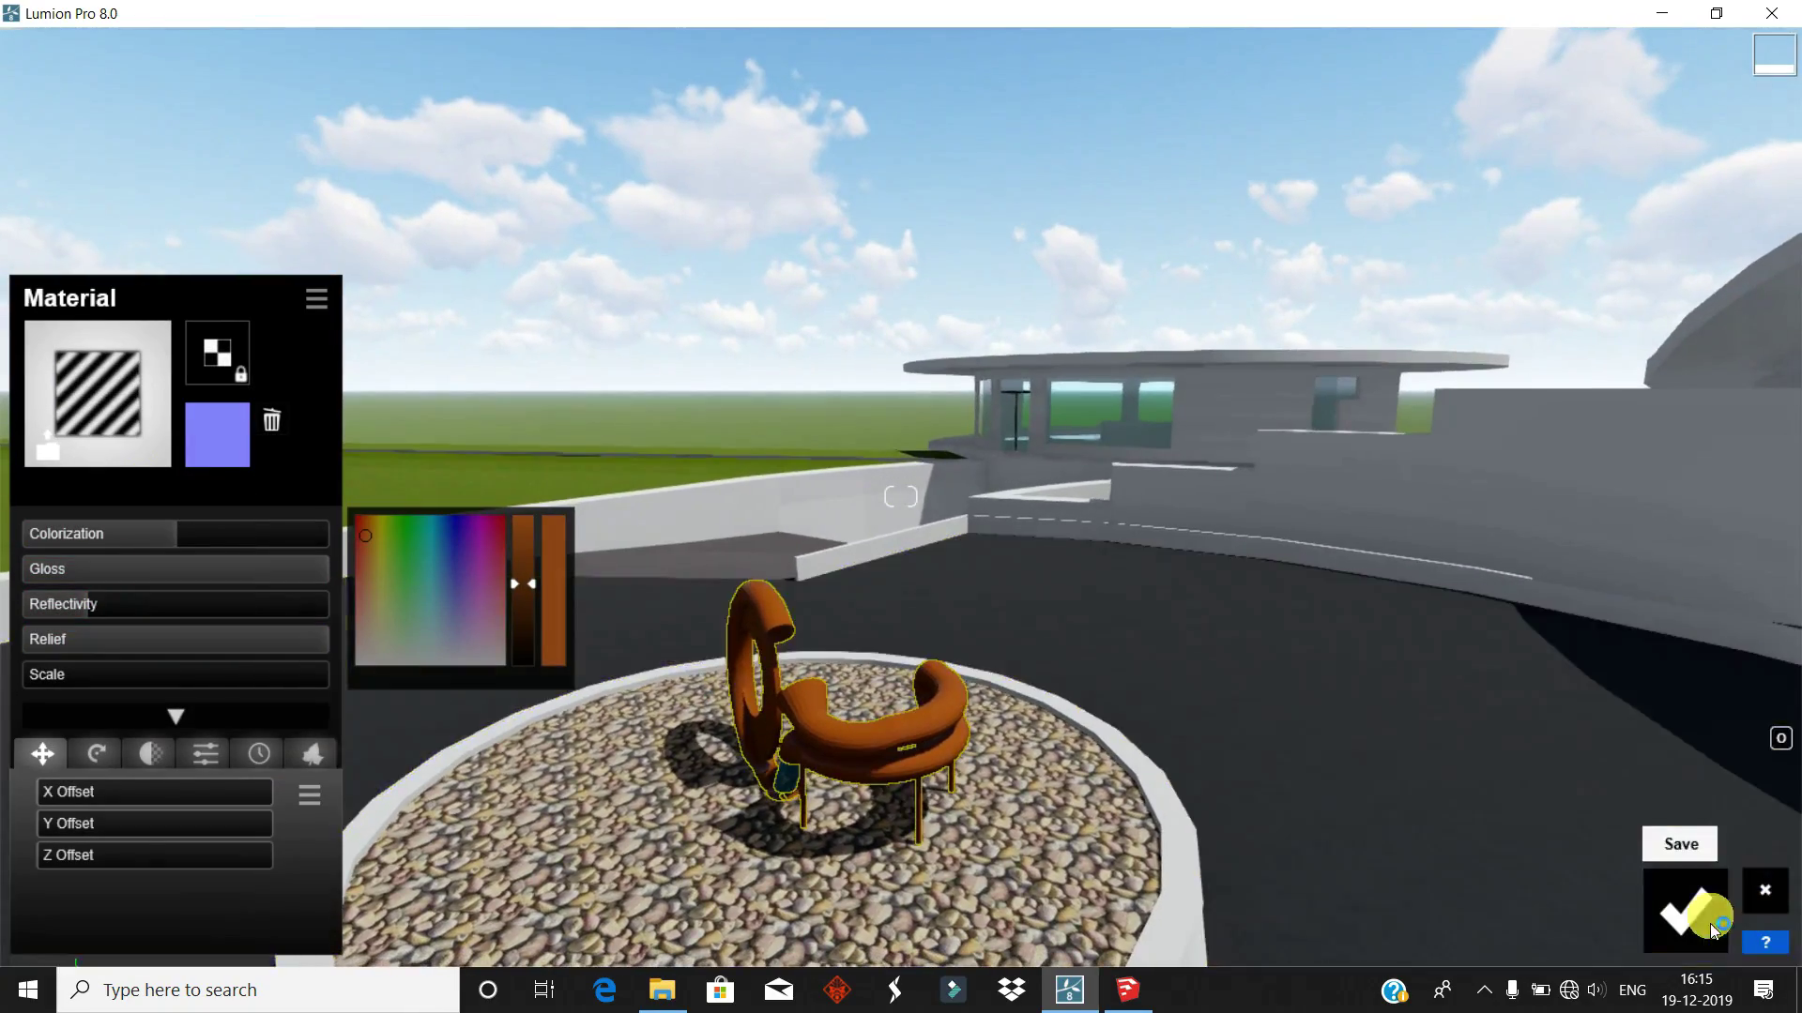
left_click(1712, 914)
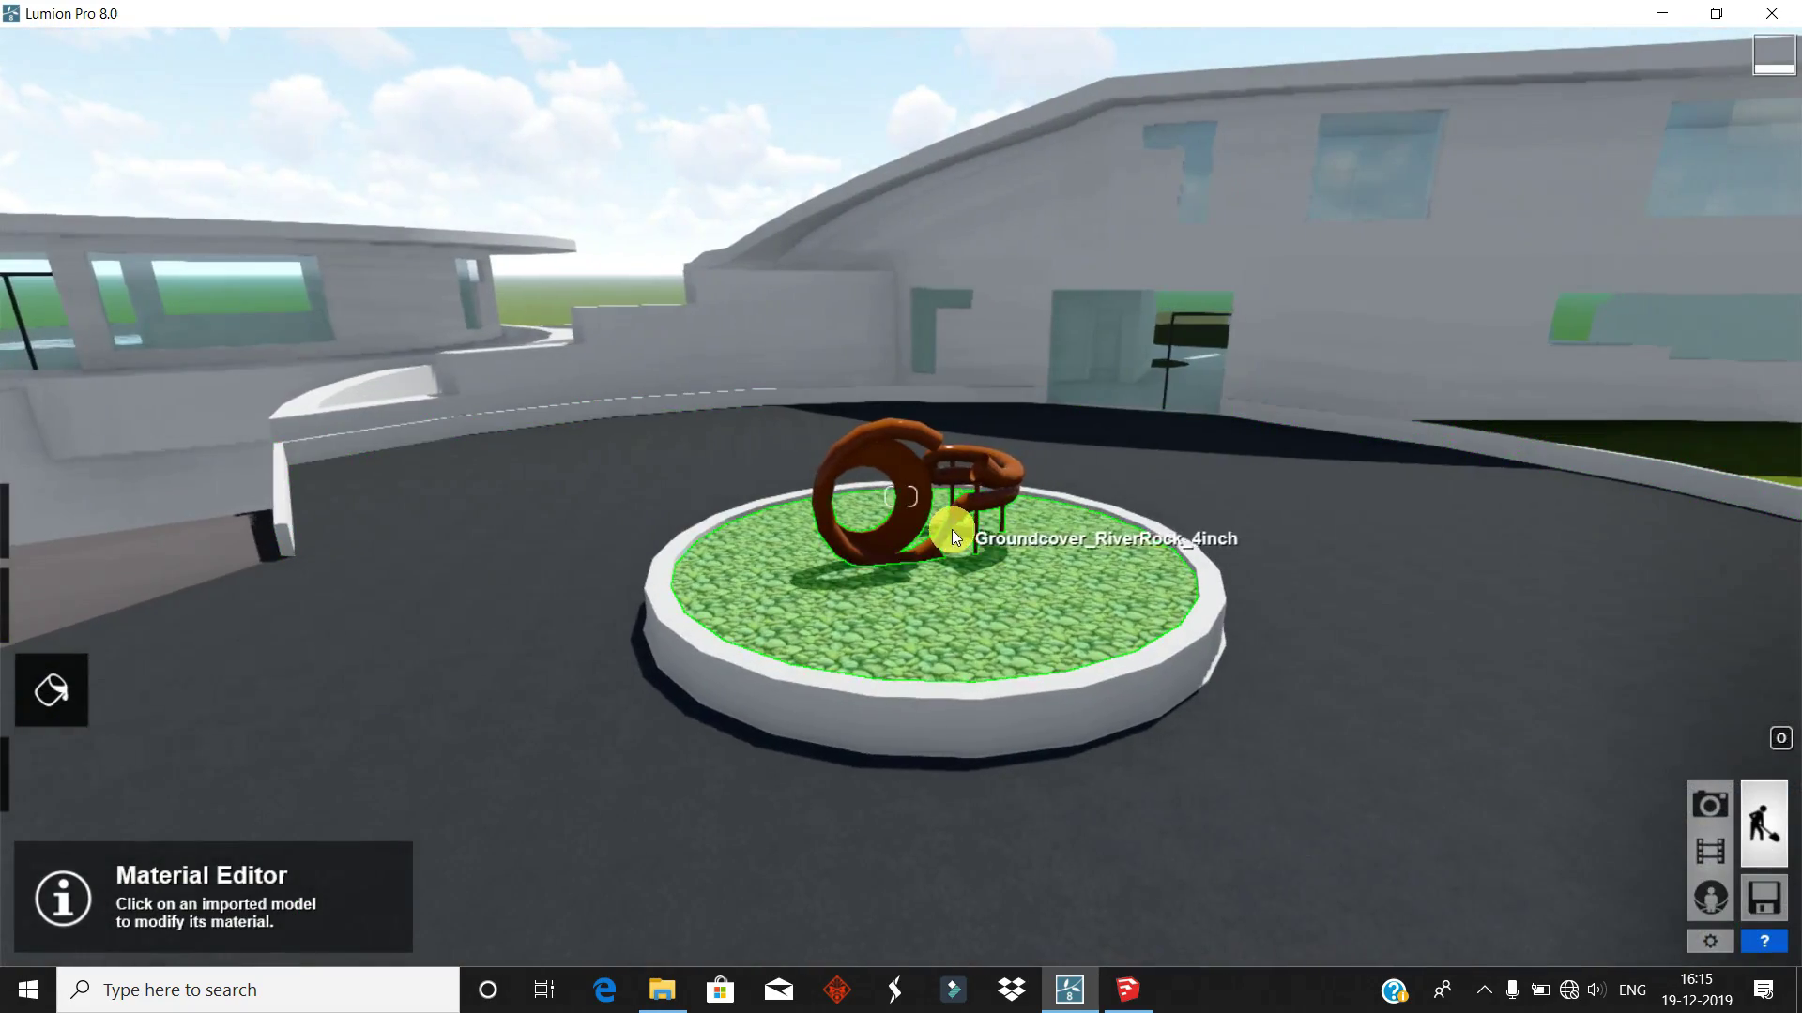
- Try a Standard material on the planter, then cancel the change
left_click(952, 530)
left_click(82, 469)
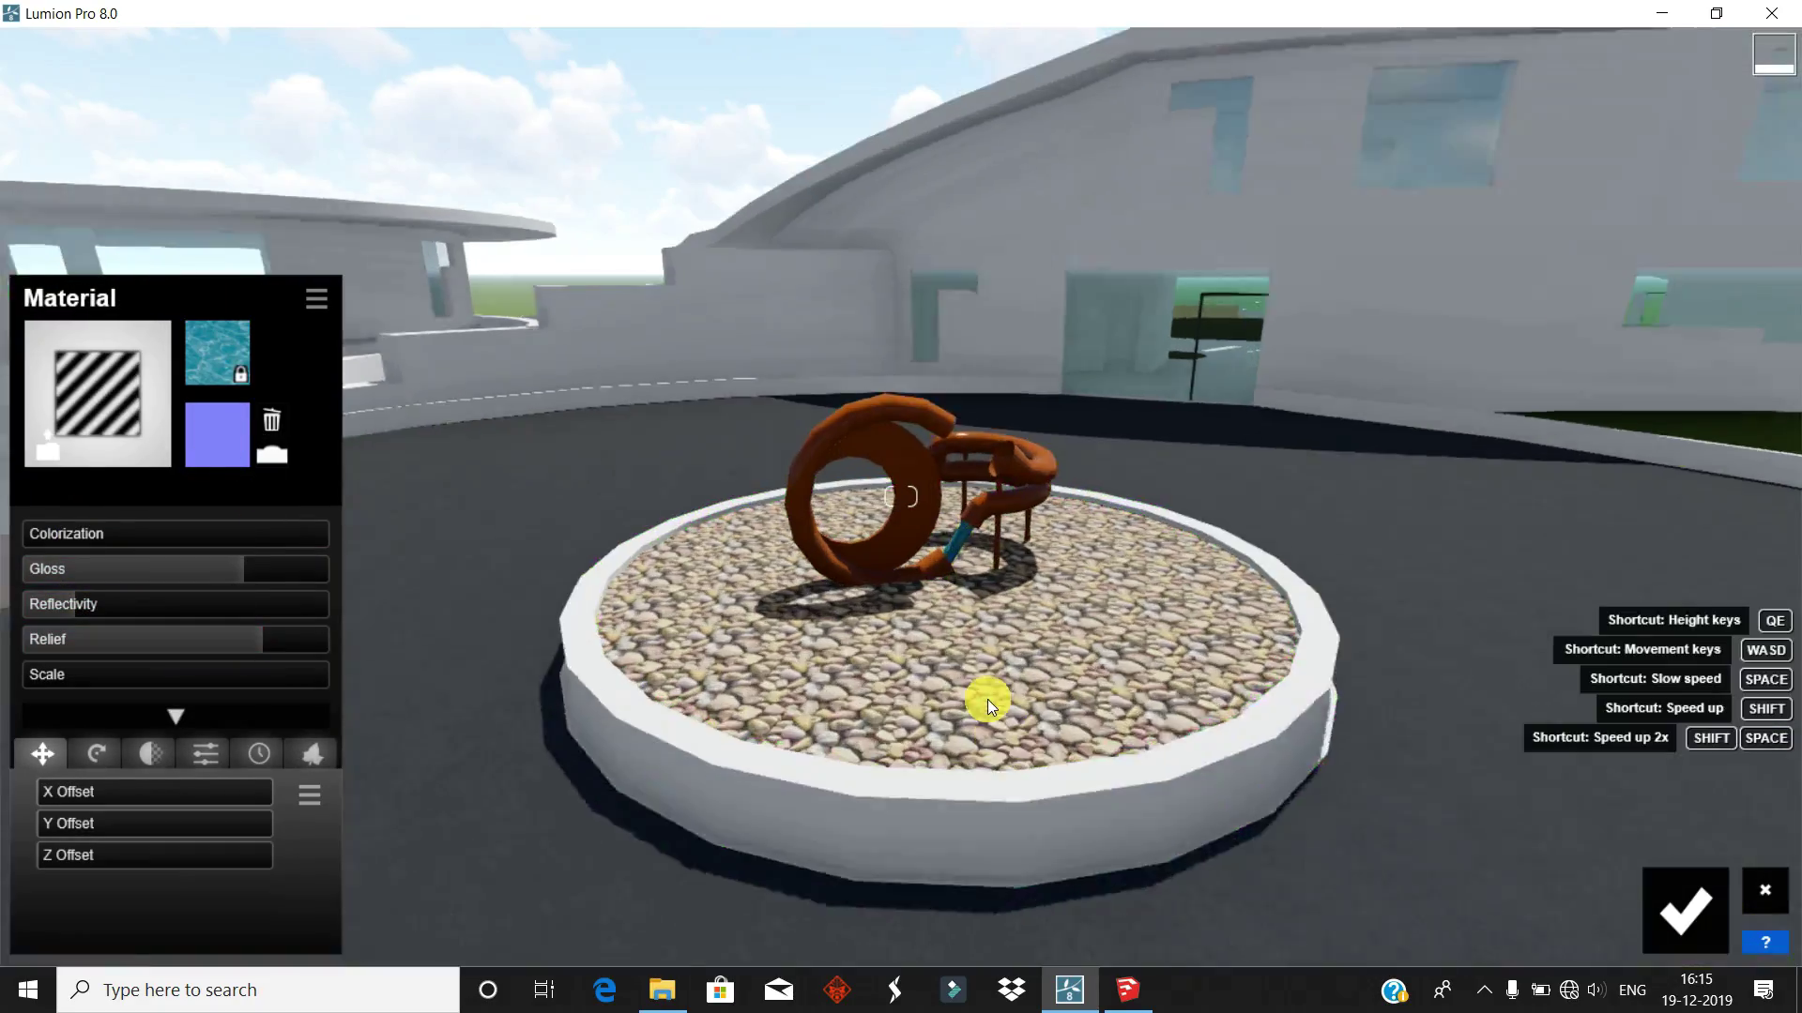
scroll(987, 700, "up", 5)
left_click(1770, 893)
- Give the blue slide segment a water material
left_click(1053, 608)
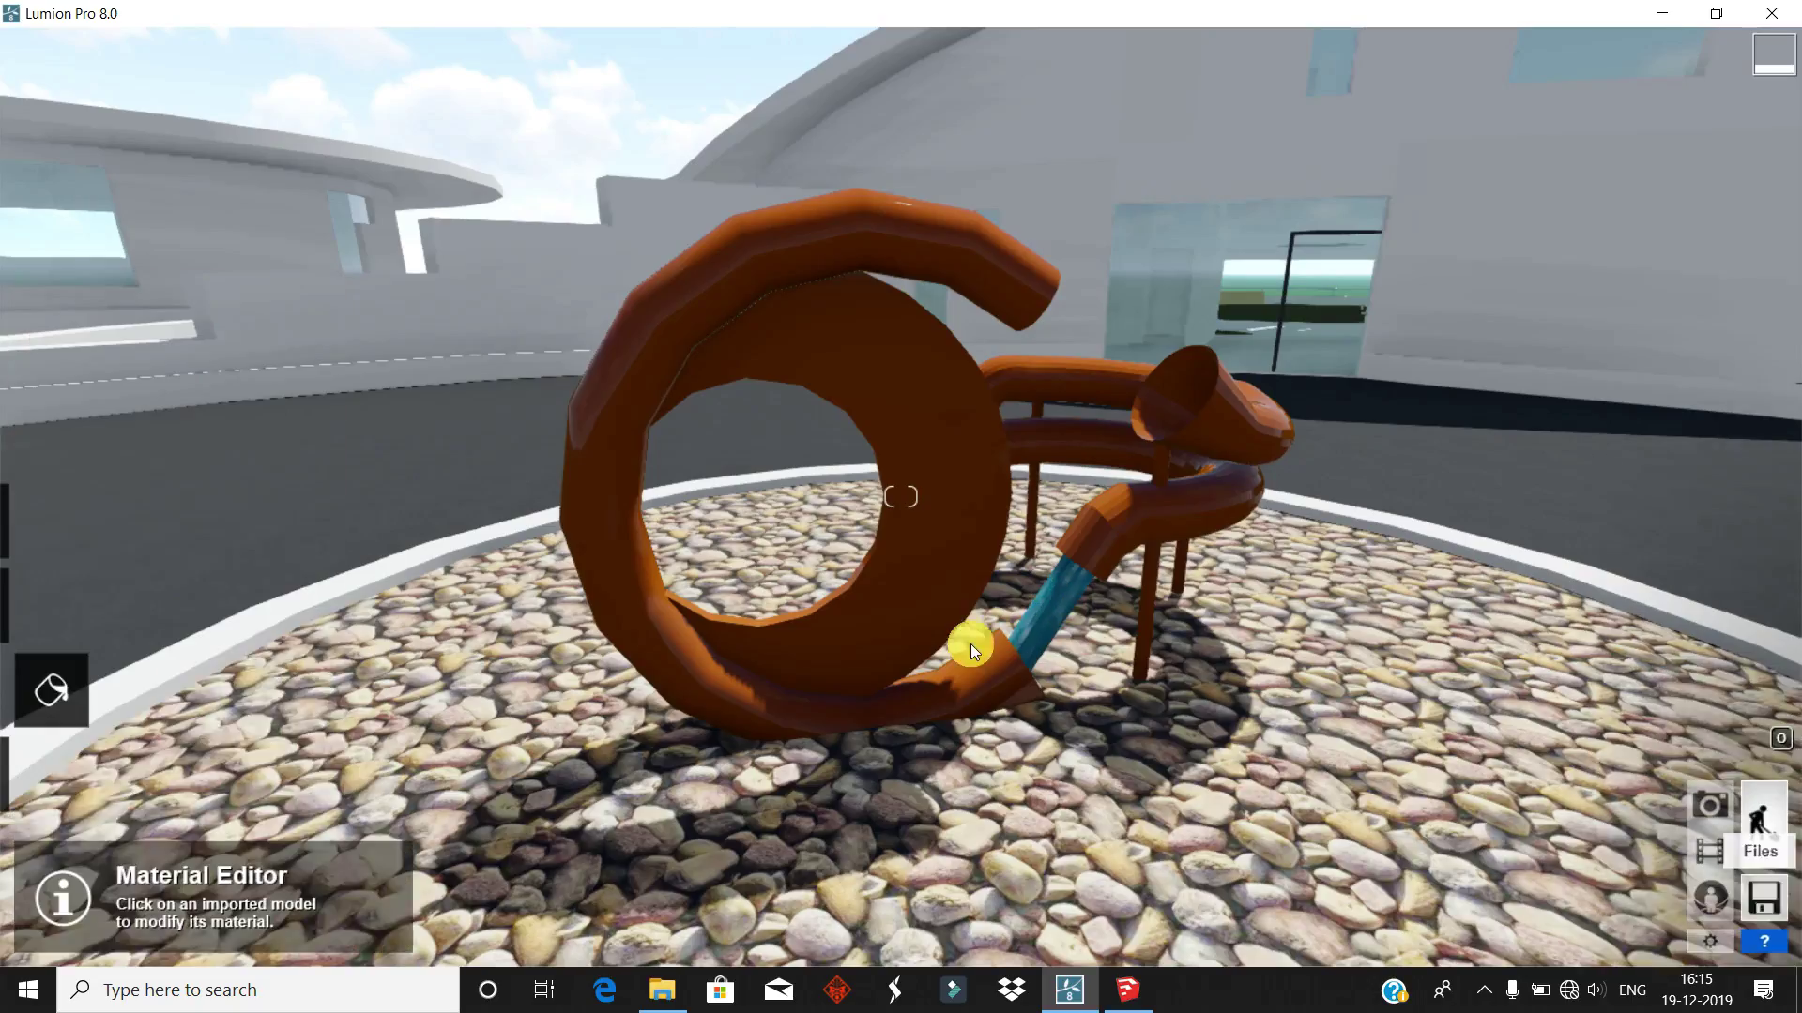
left_click(172, 486)
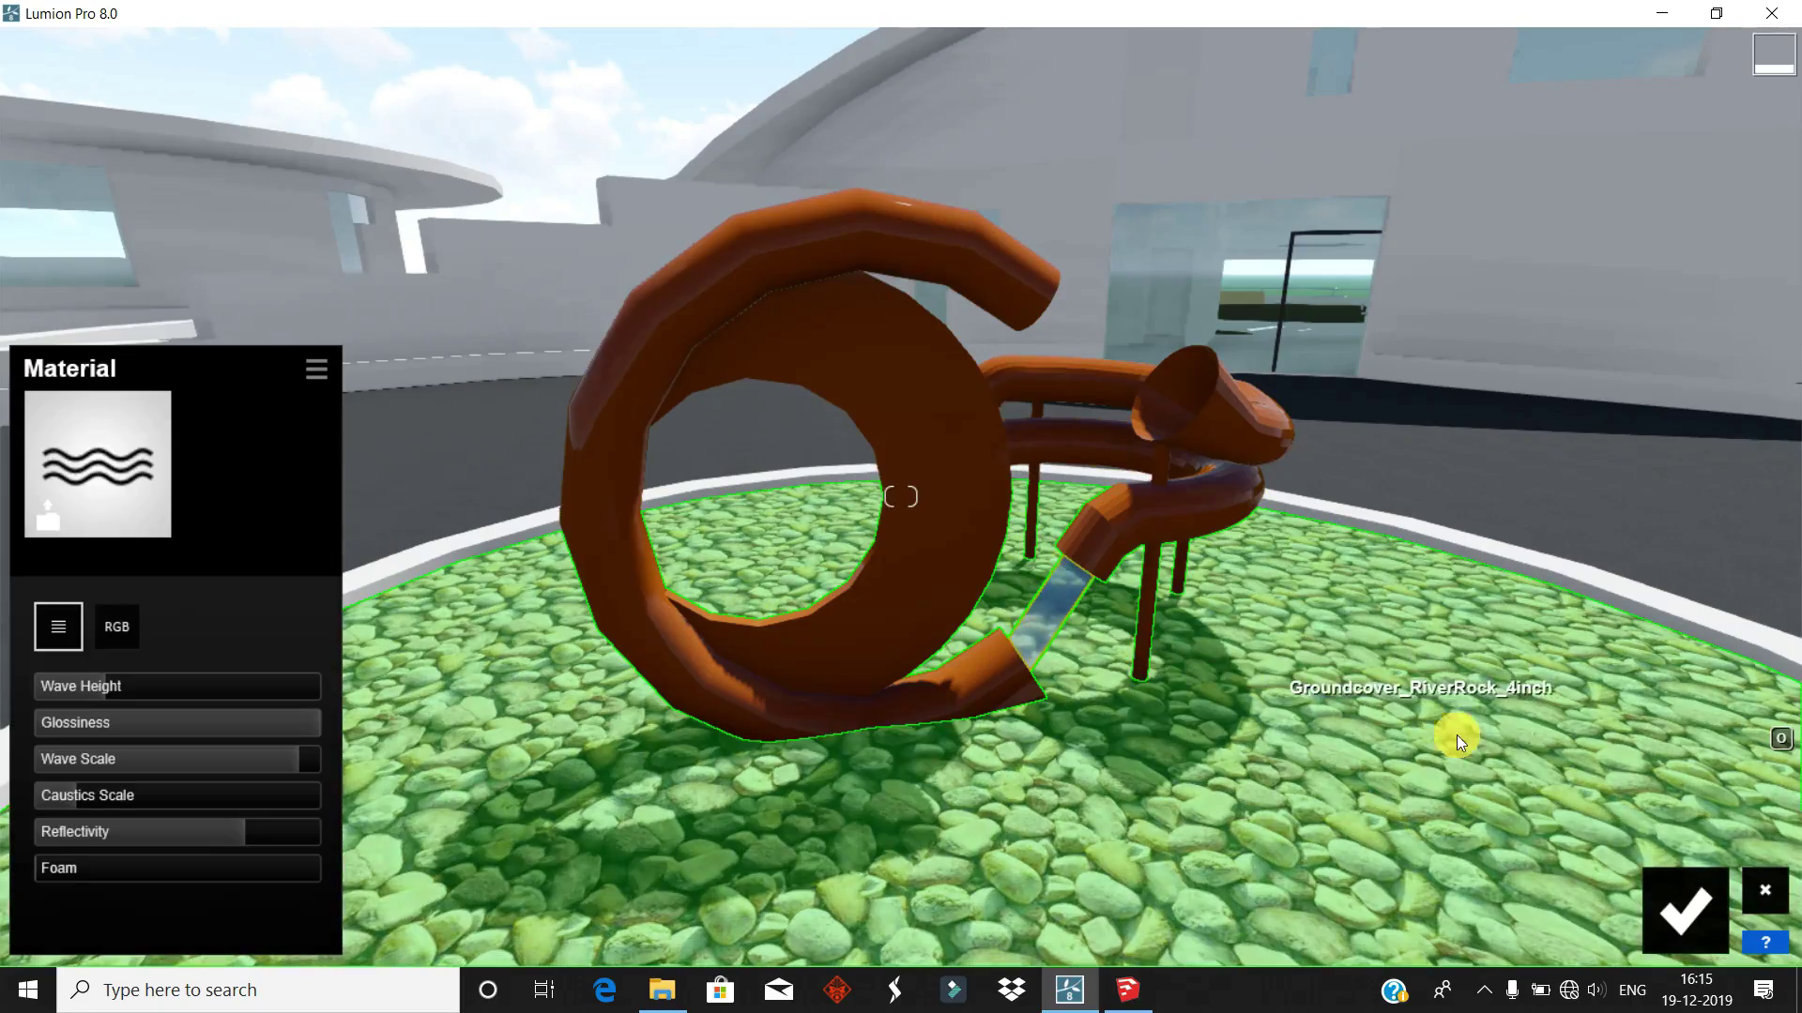
left_click(1661, 891)
- Replace the pebble ground cover with Ground 011 2048, then a grass material
left_click(1193, 826)
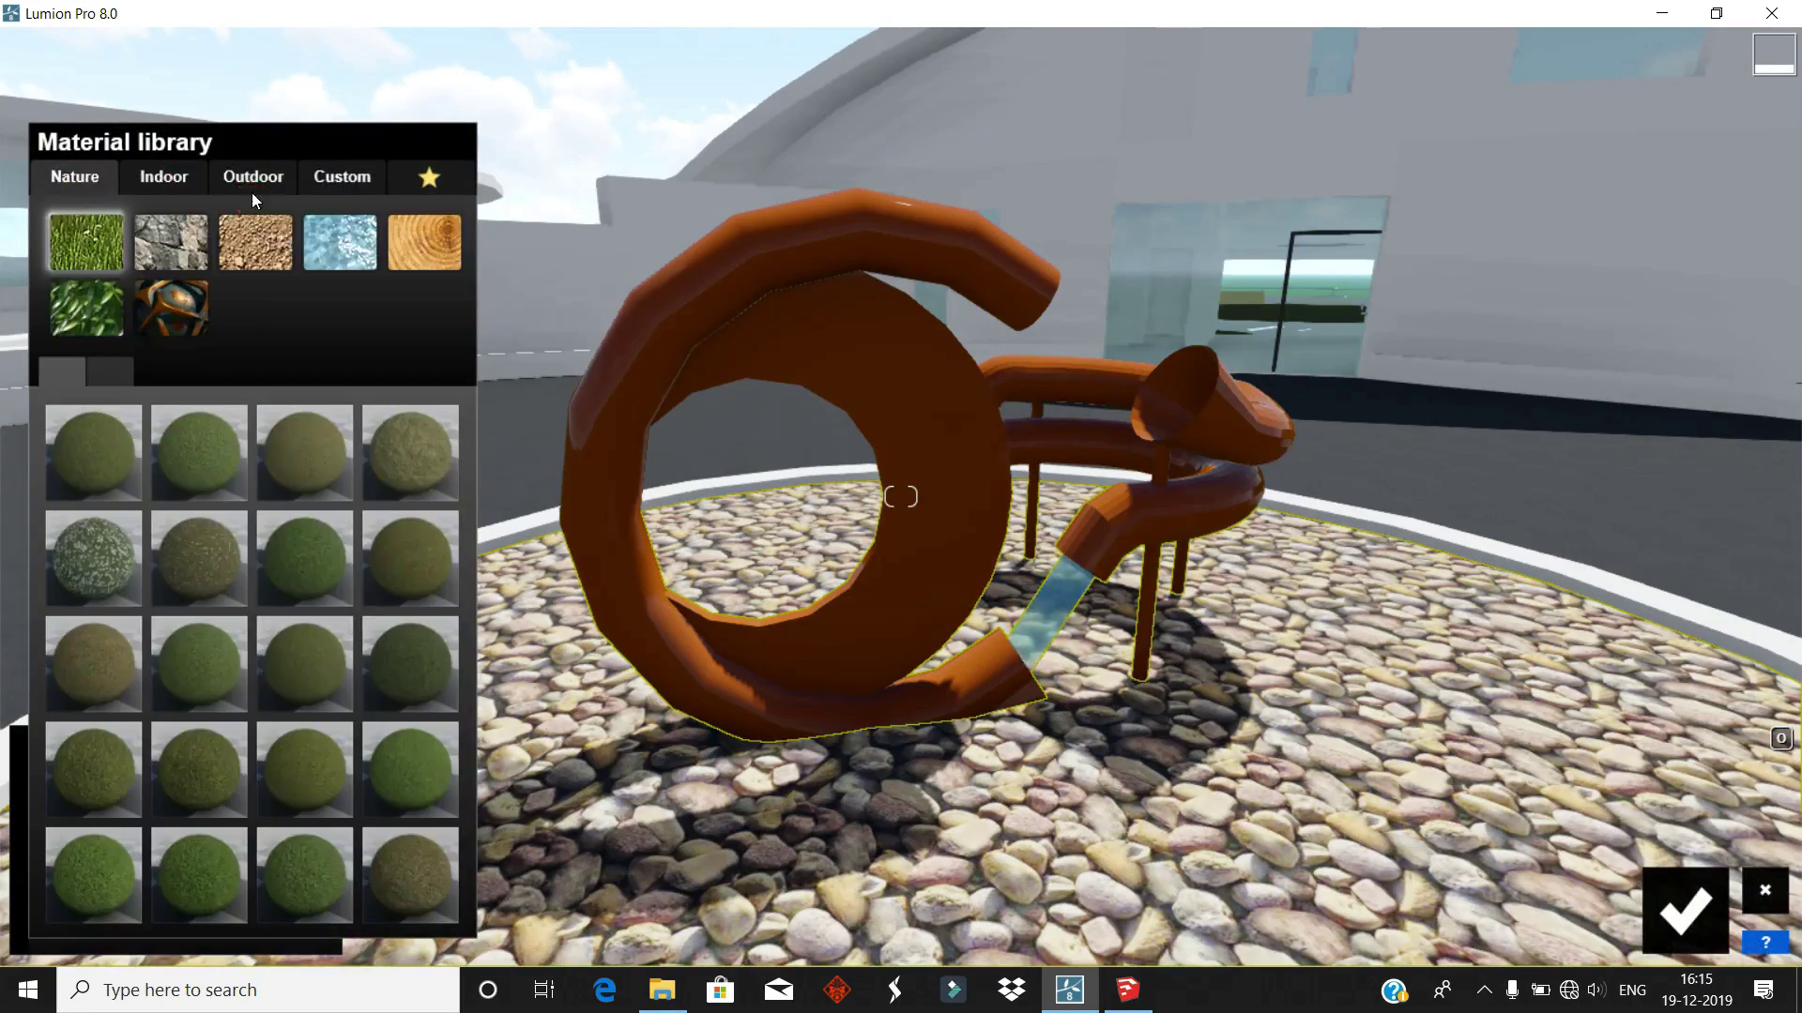
left_click(230, 251)
left_click(306, 674)
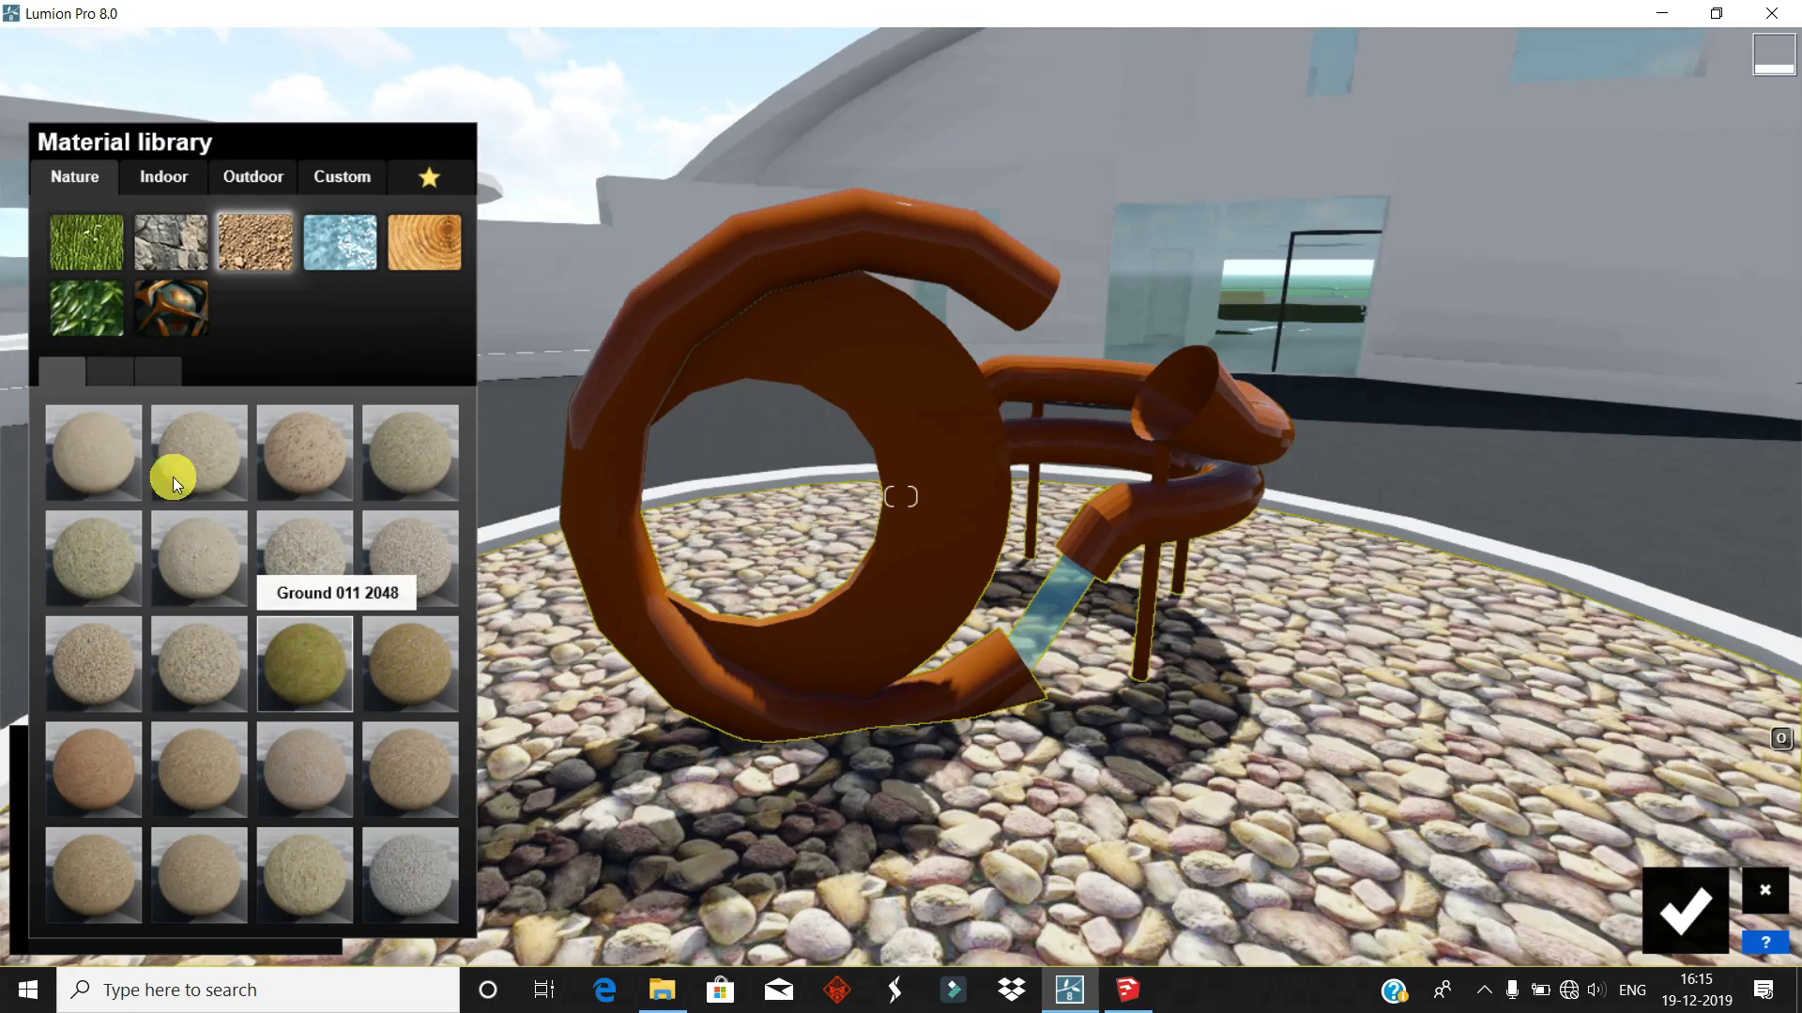
left_click(68, 464)
left_click(112, 463)
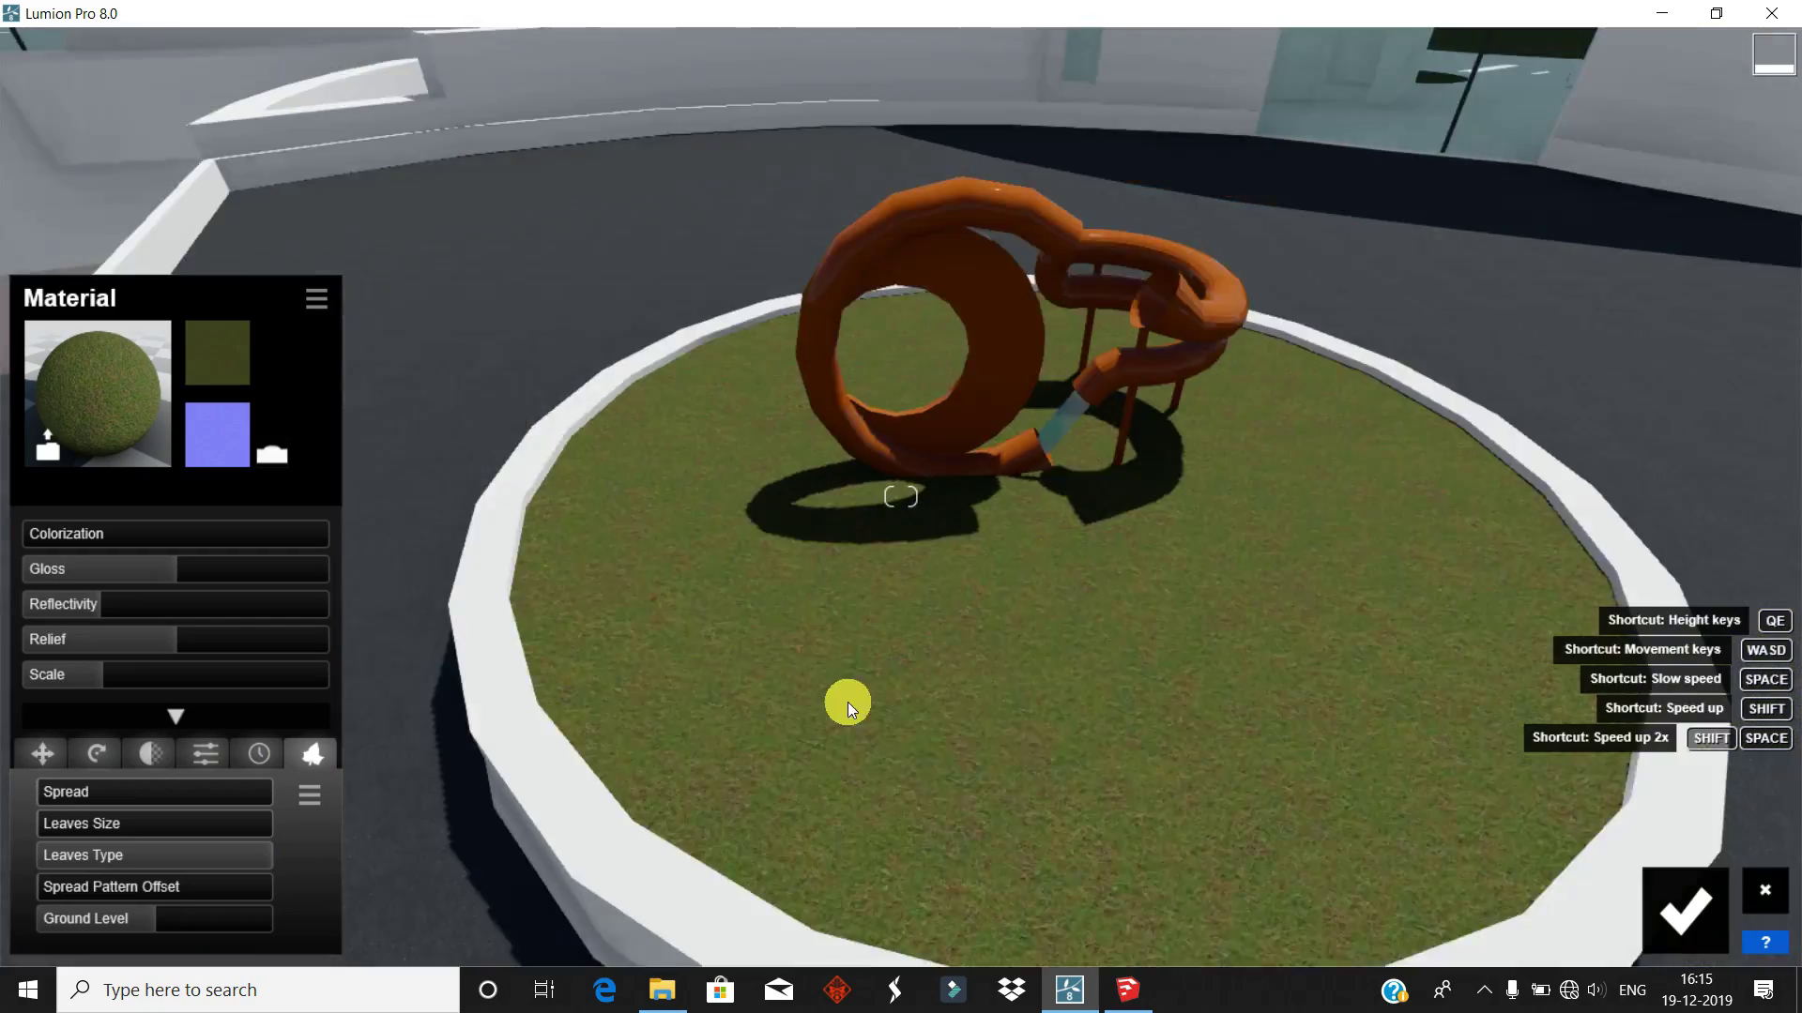
- Place a fountain from the Effects library onto the orange ring sculpture
left_click(133, 554)
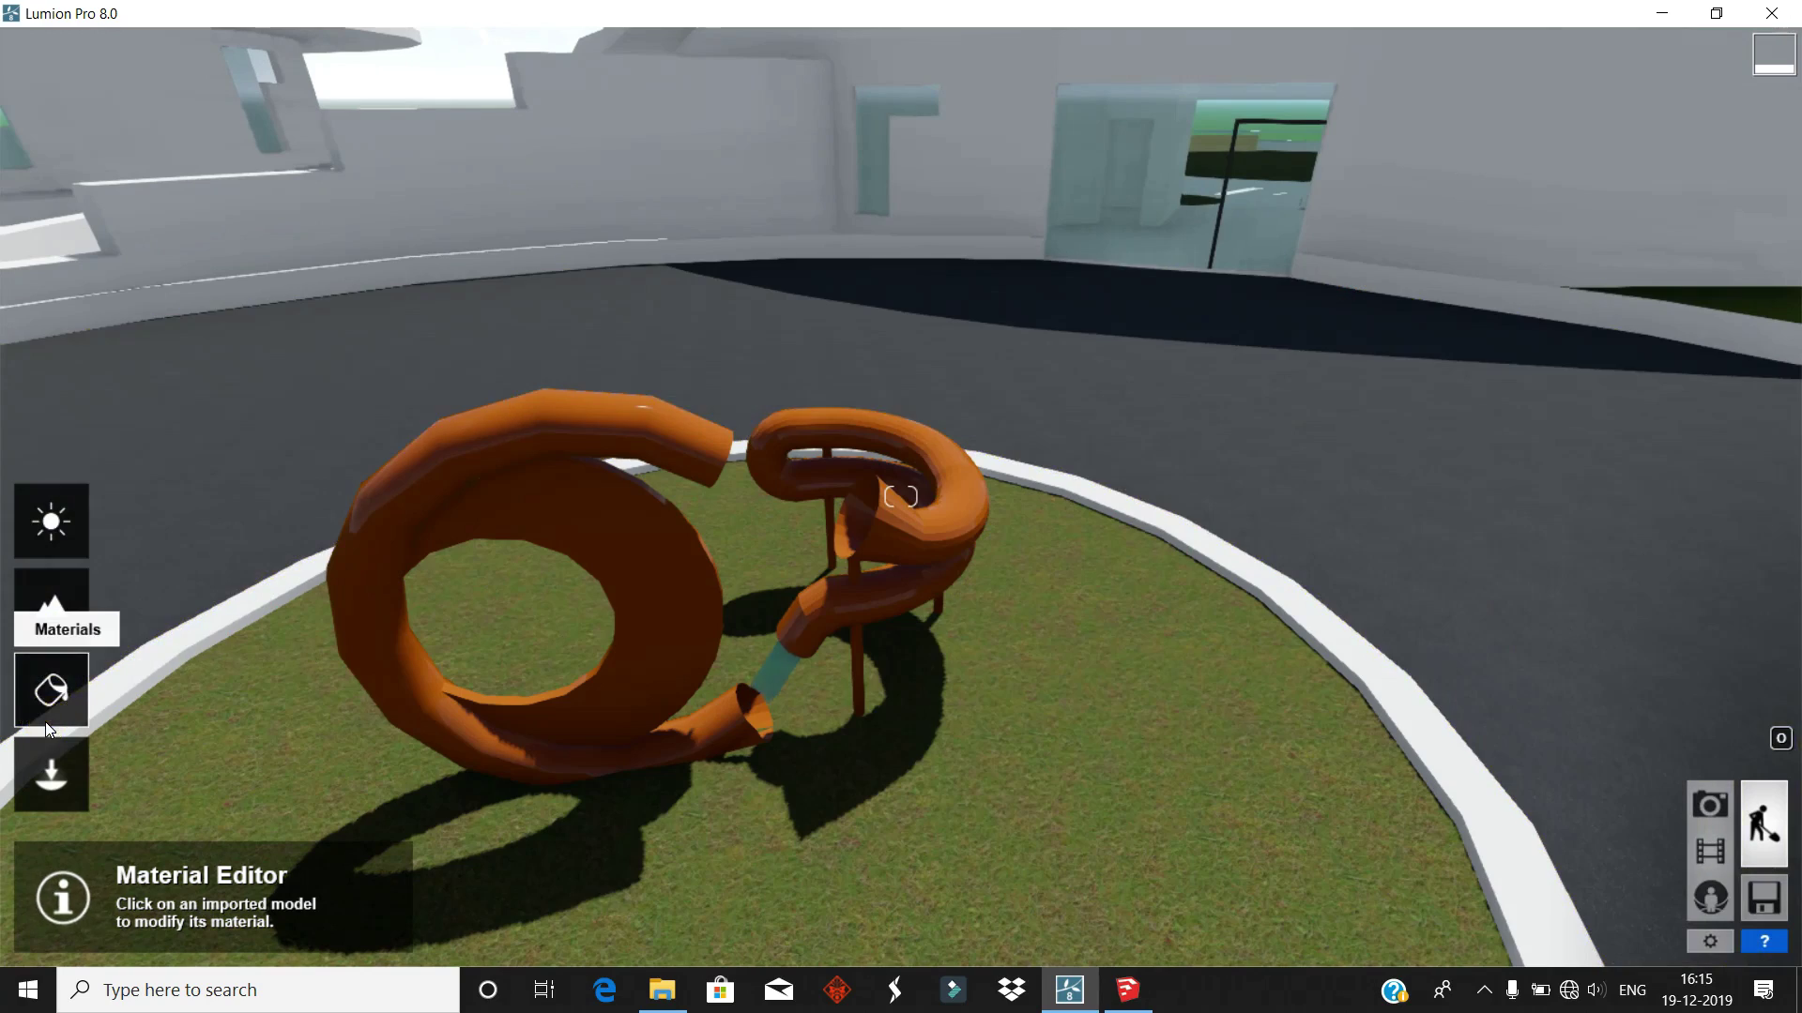
left_click(52, 775)
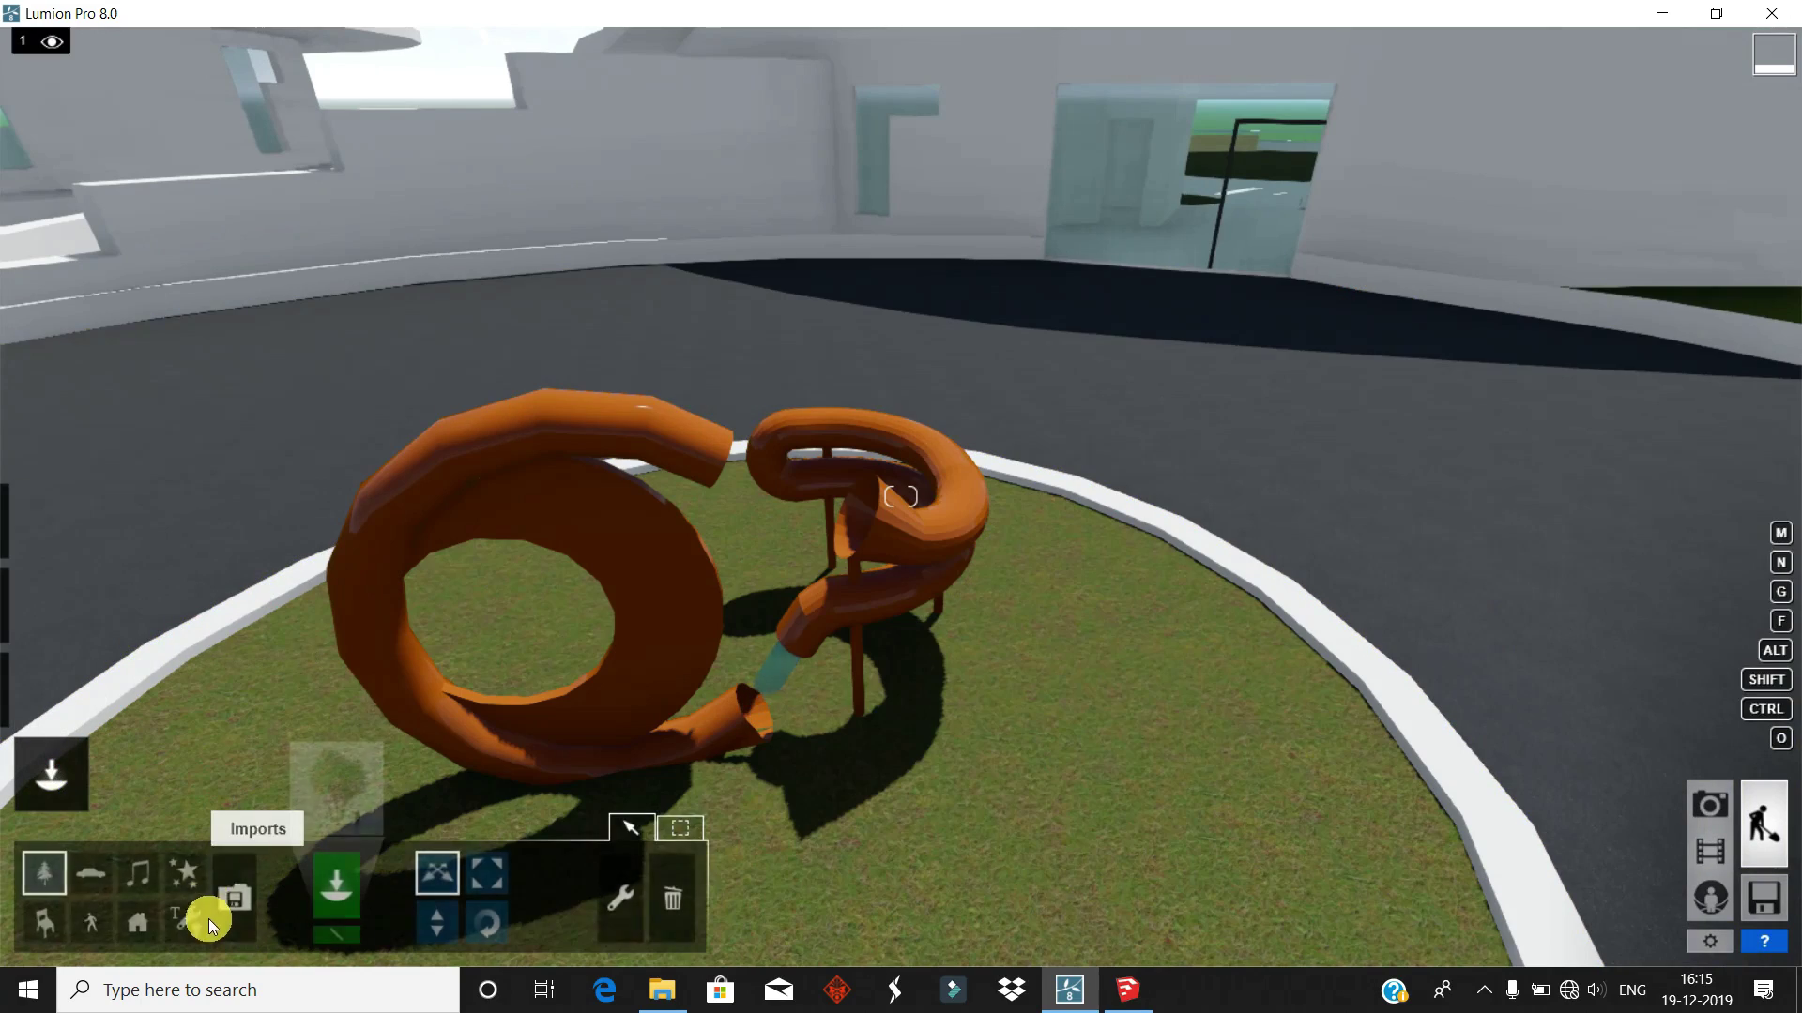
left_click(349, 796)
left_click(867, 561)
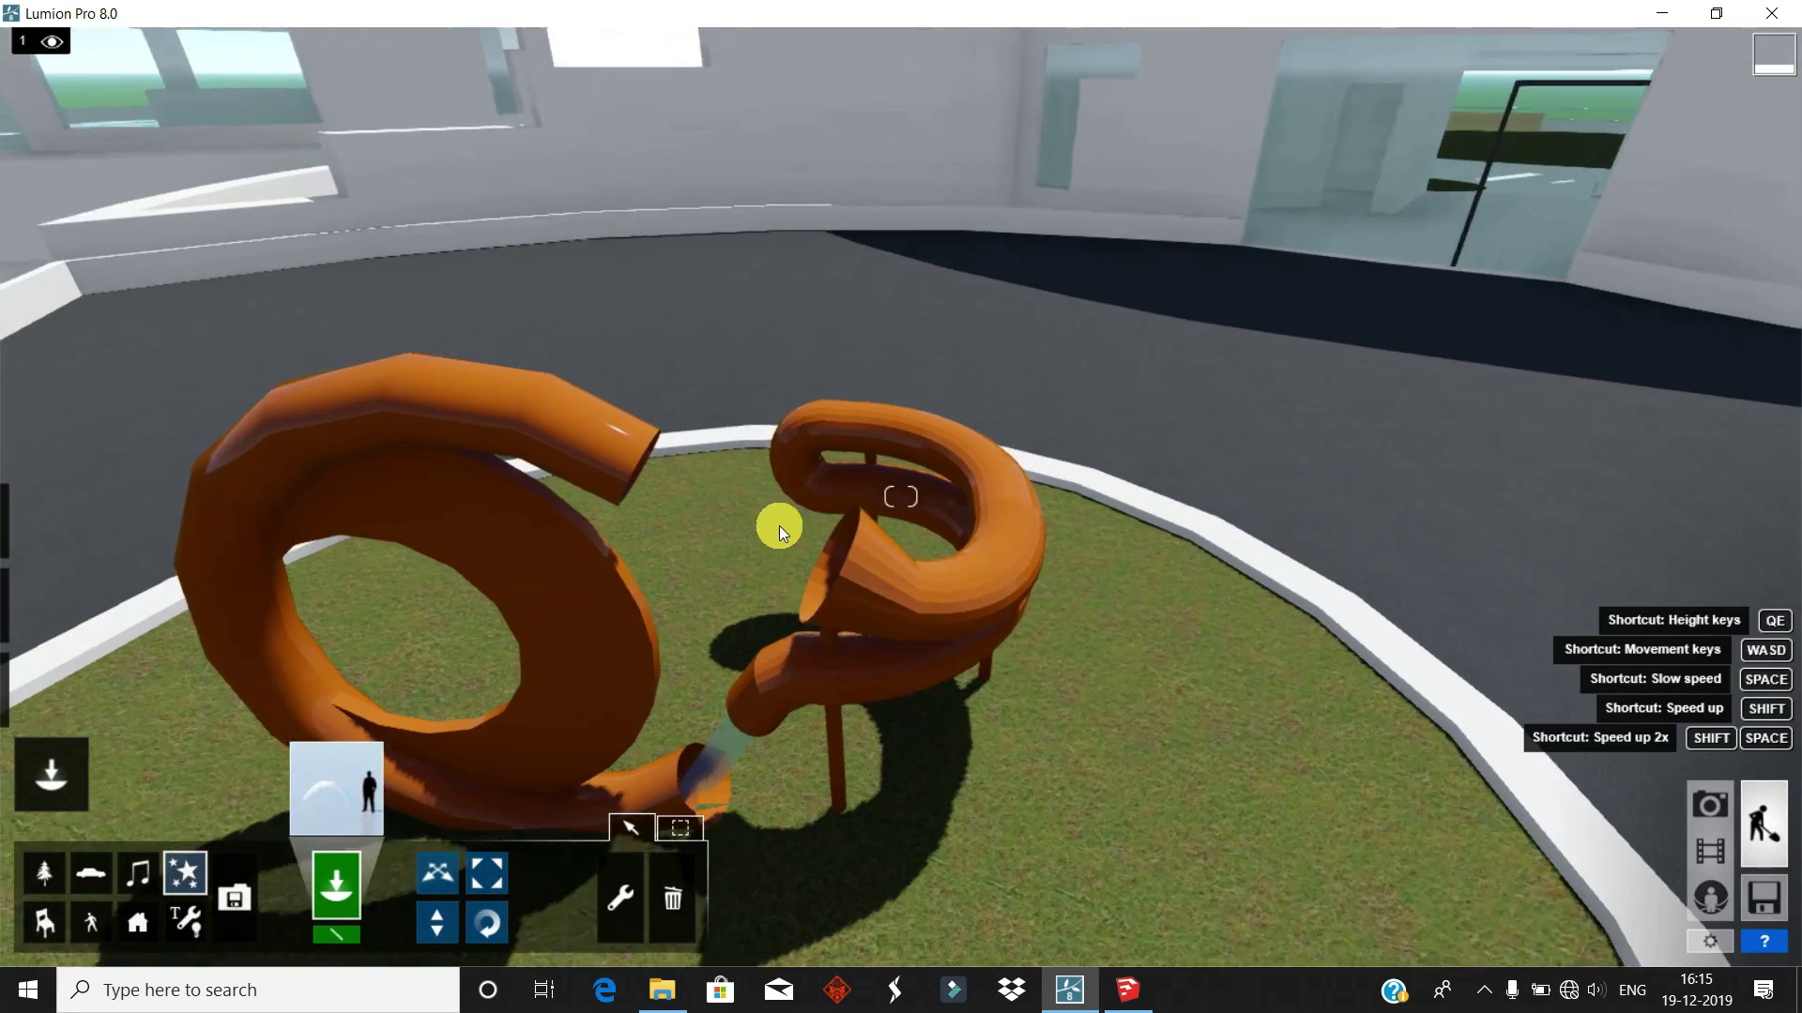
scroll(779, 525, "up", 5)
left_click(790, 458)
- Rotate, move and lower the fountain so its jet arcs over the rings
scroll(852, 465, "down", 5)
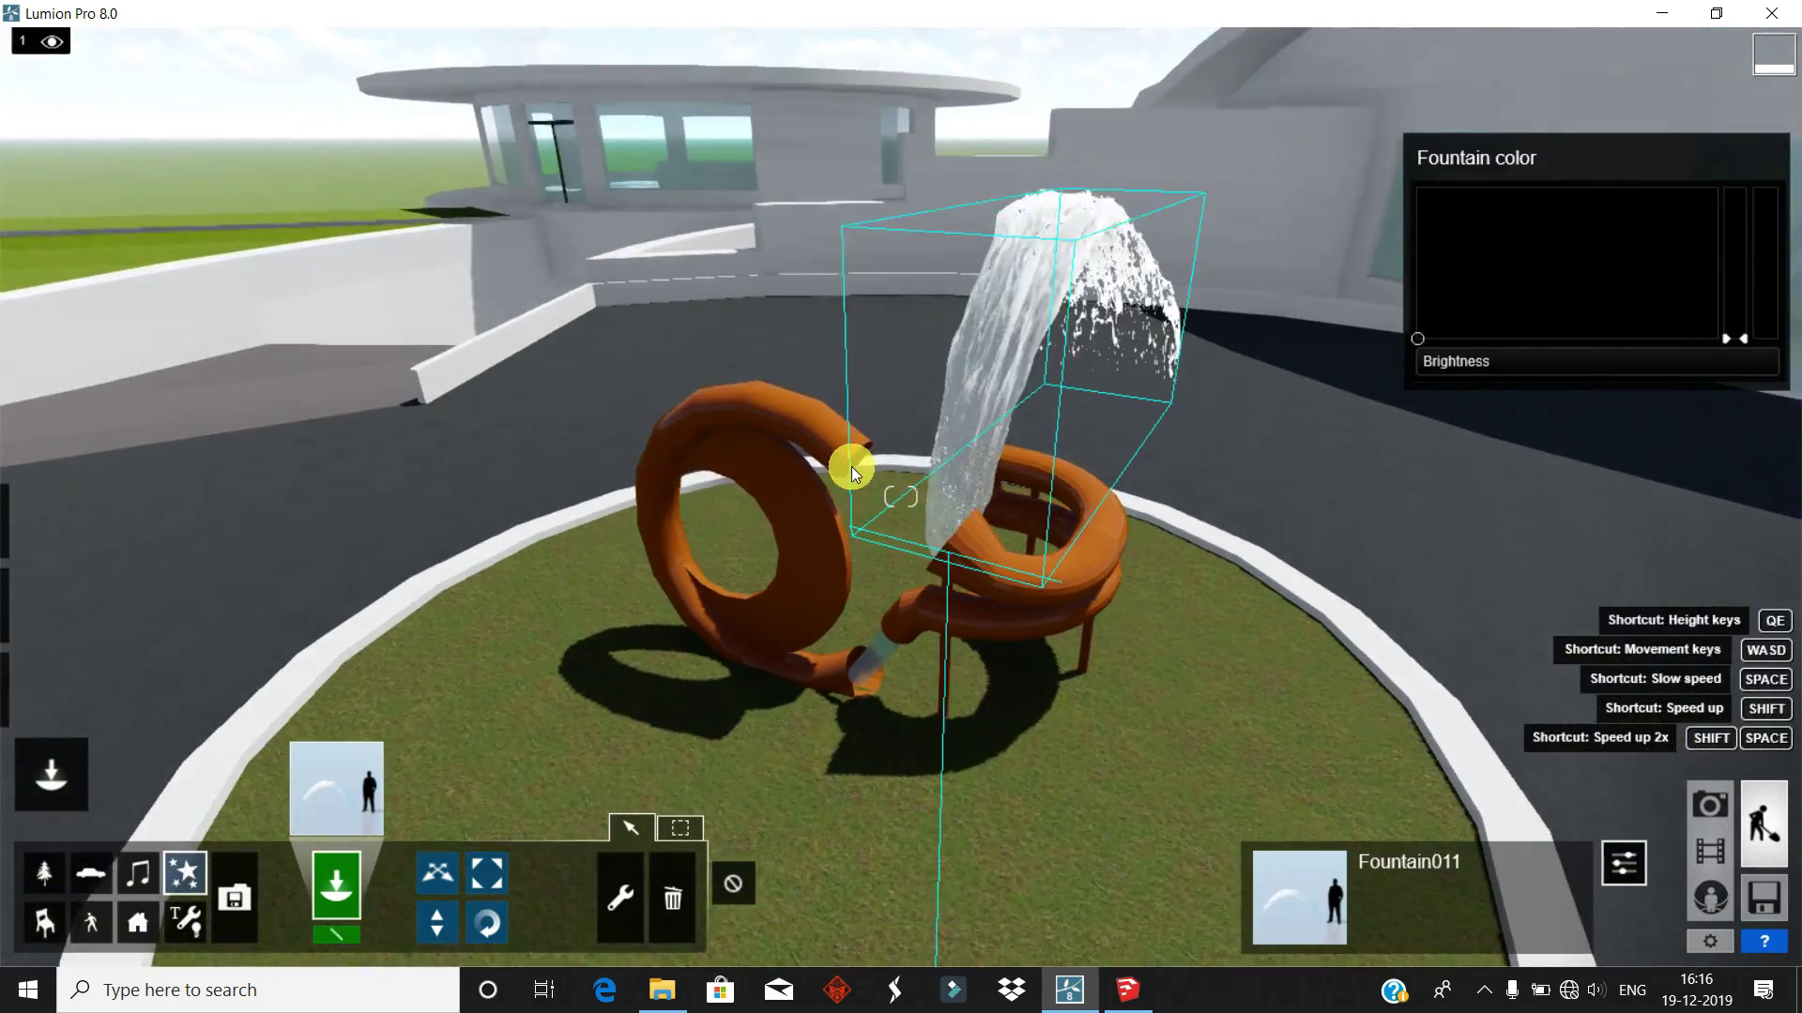
left_click(487, 923)
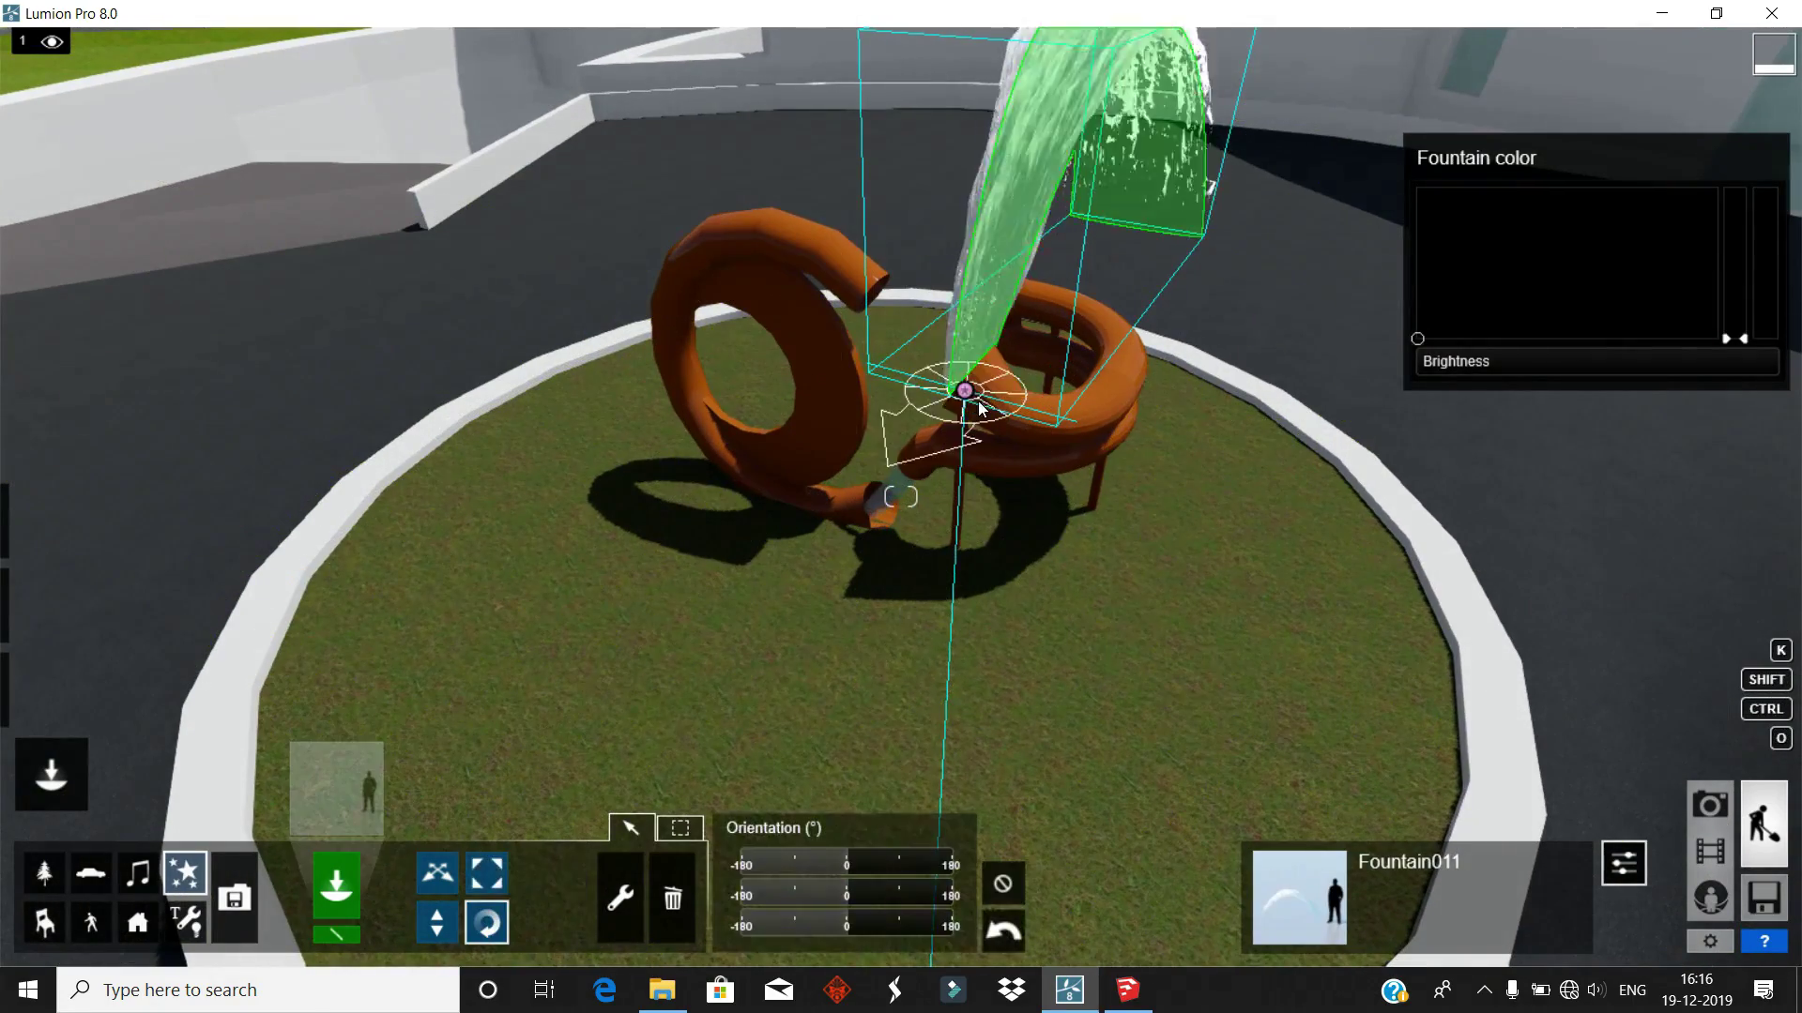
left_click_drag(976, 394, 1021, 410)
left_click(436, 873)
scroll(988, 711, "up", 5)
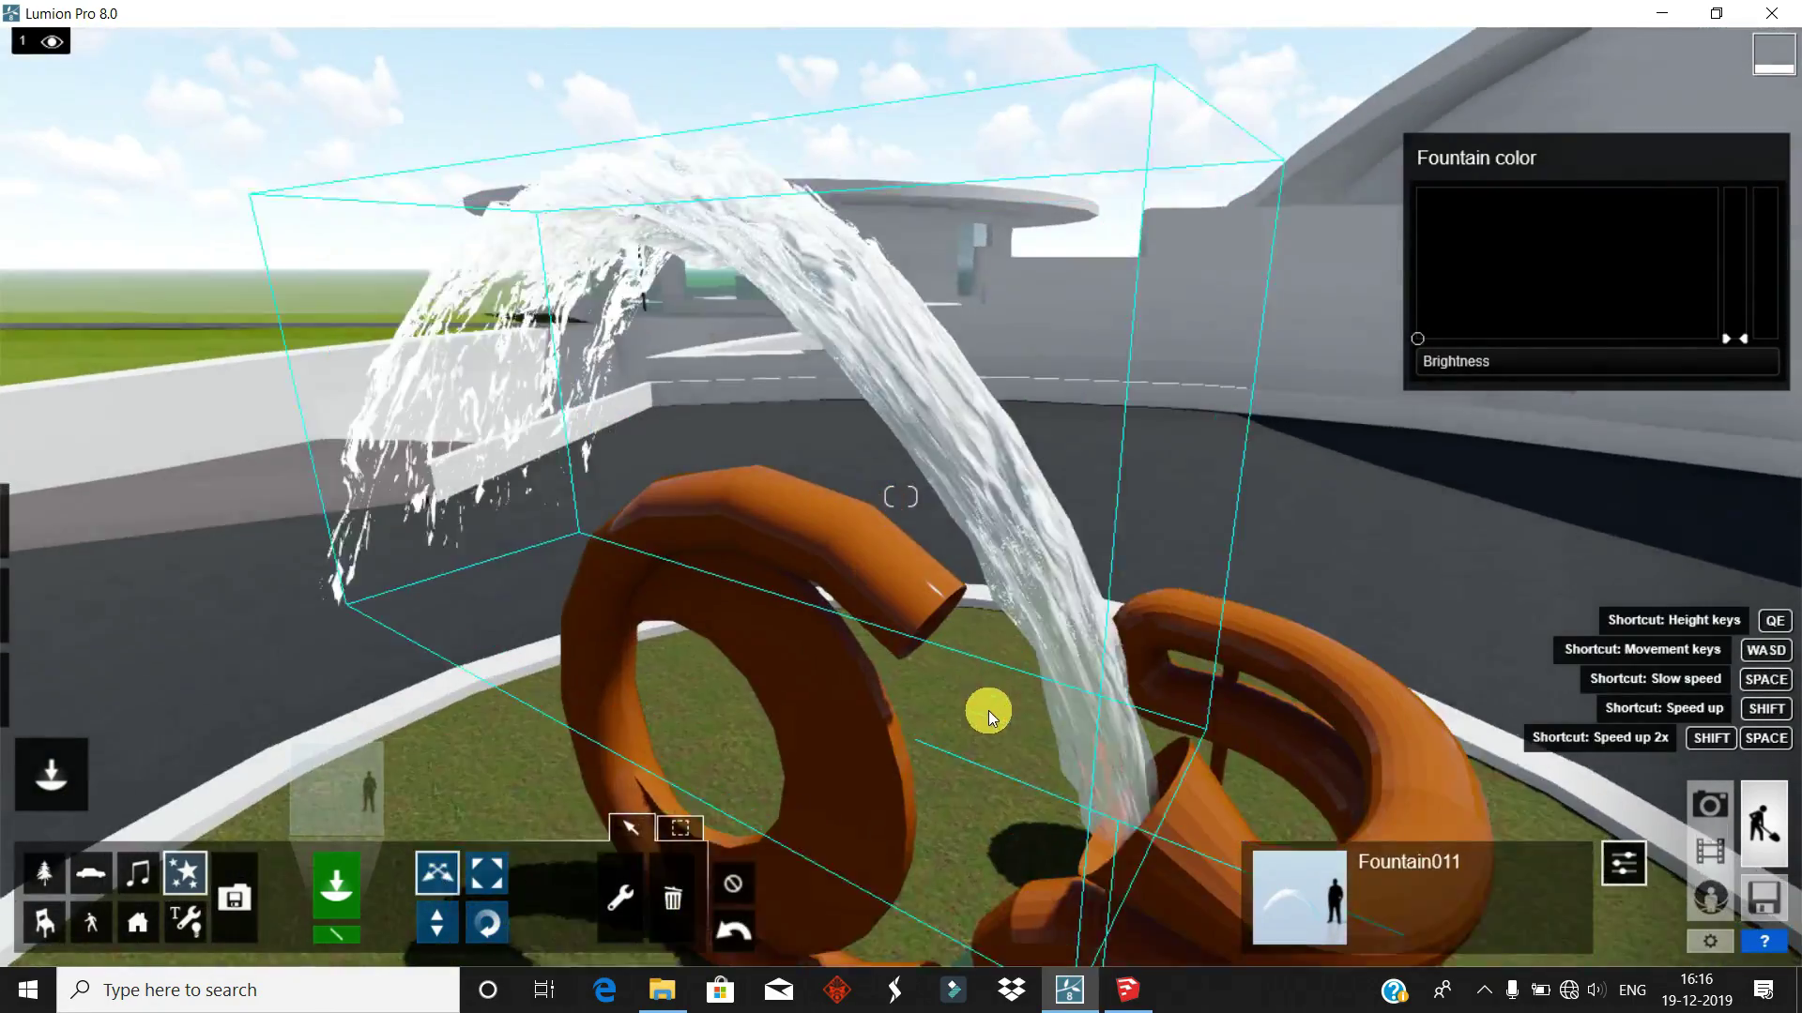
left_click_drag(988, 711, 1066, 735)
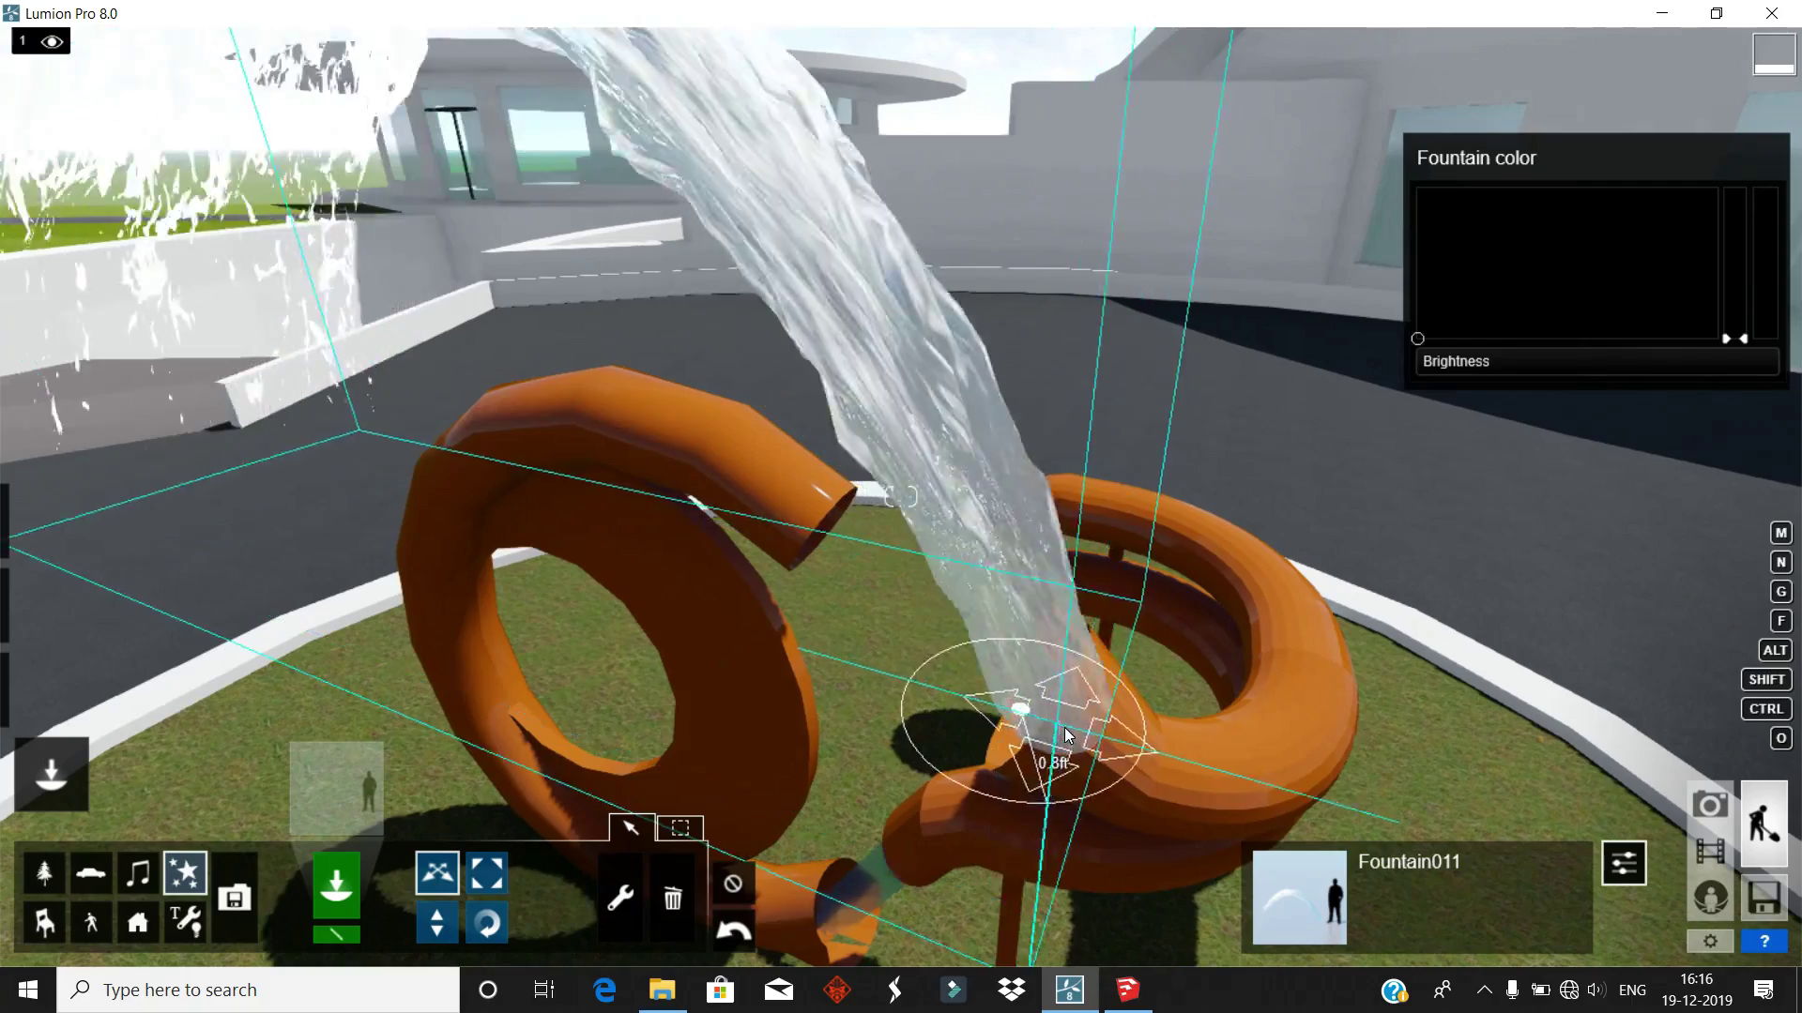
scroll(1044, 724, "down", 3)
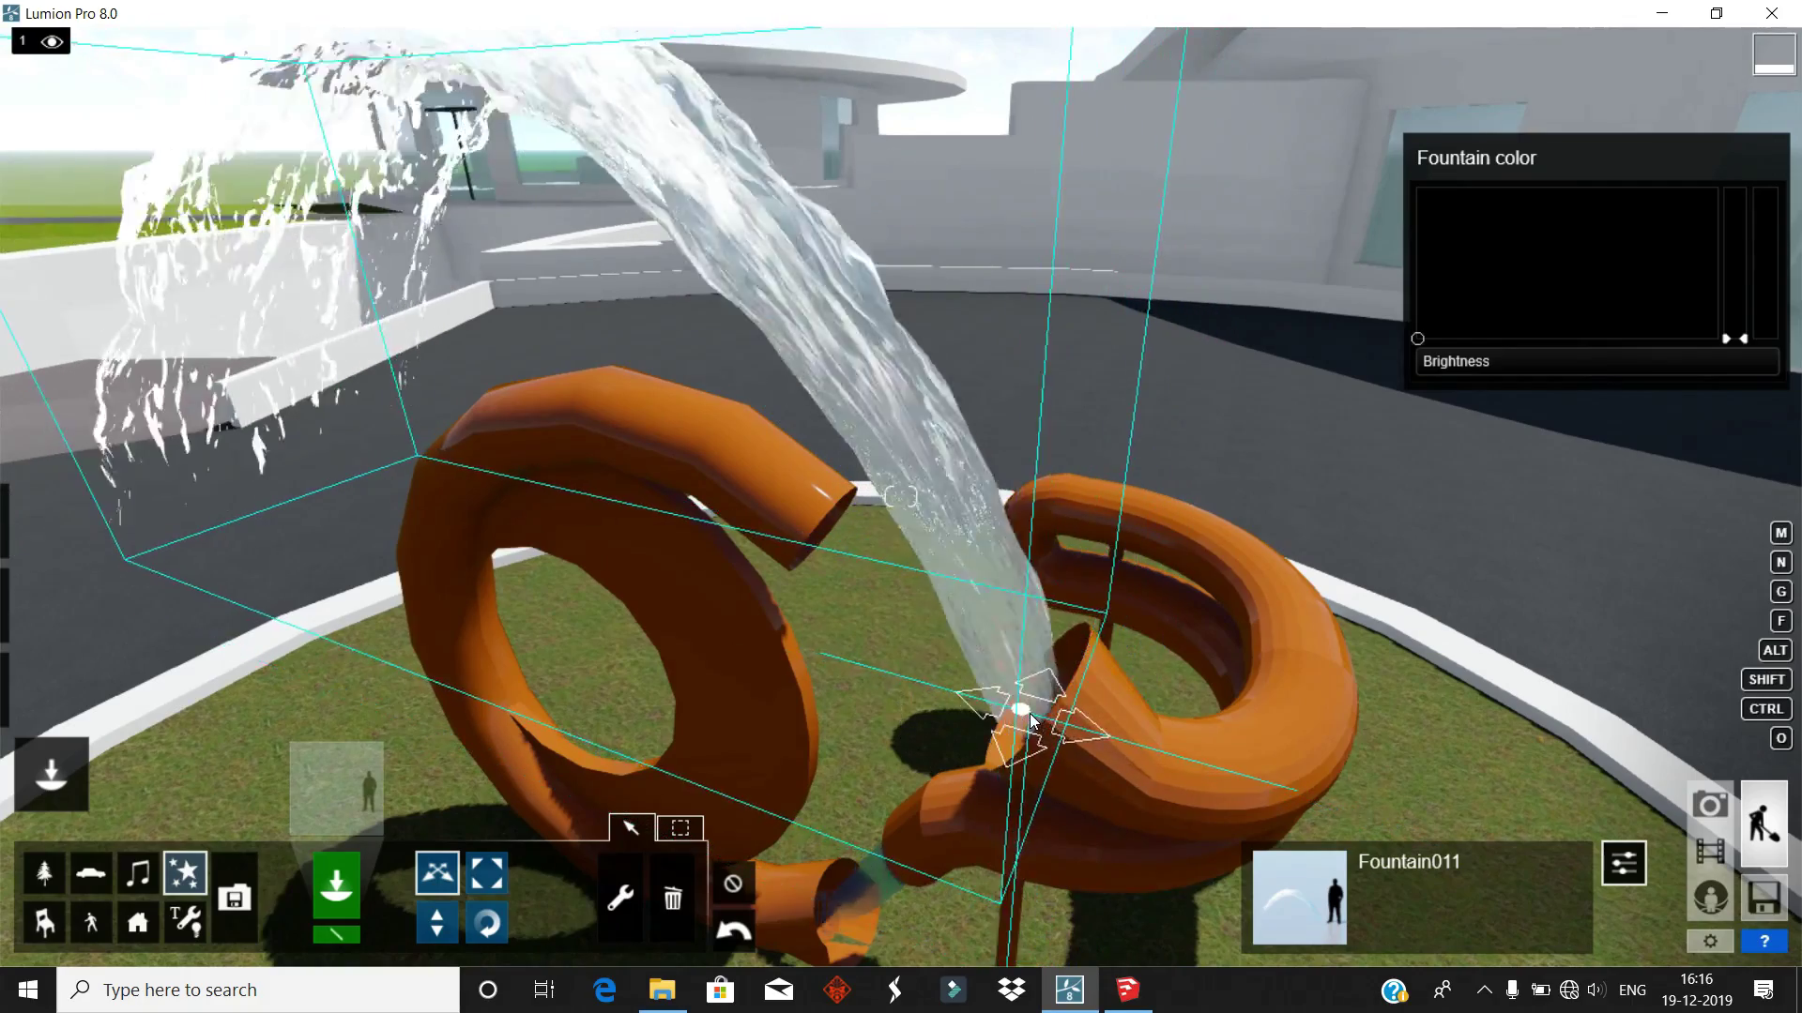
mouse_move(1029, 713)
right_mouse_down()
mouse_move(672, 695)
mouse_move(775, 880)
mouse_move(1004, 775)
mouse_move(997, 752)
mouse_move(814, 734)
mouse_move(897, 734)
mouse_move(667, 849)
right_mouse_up()
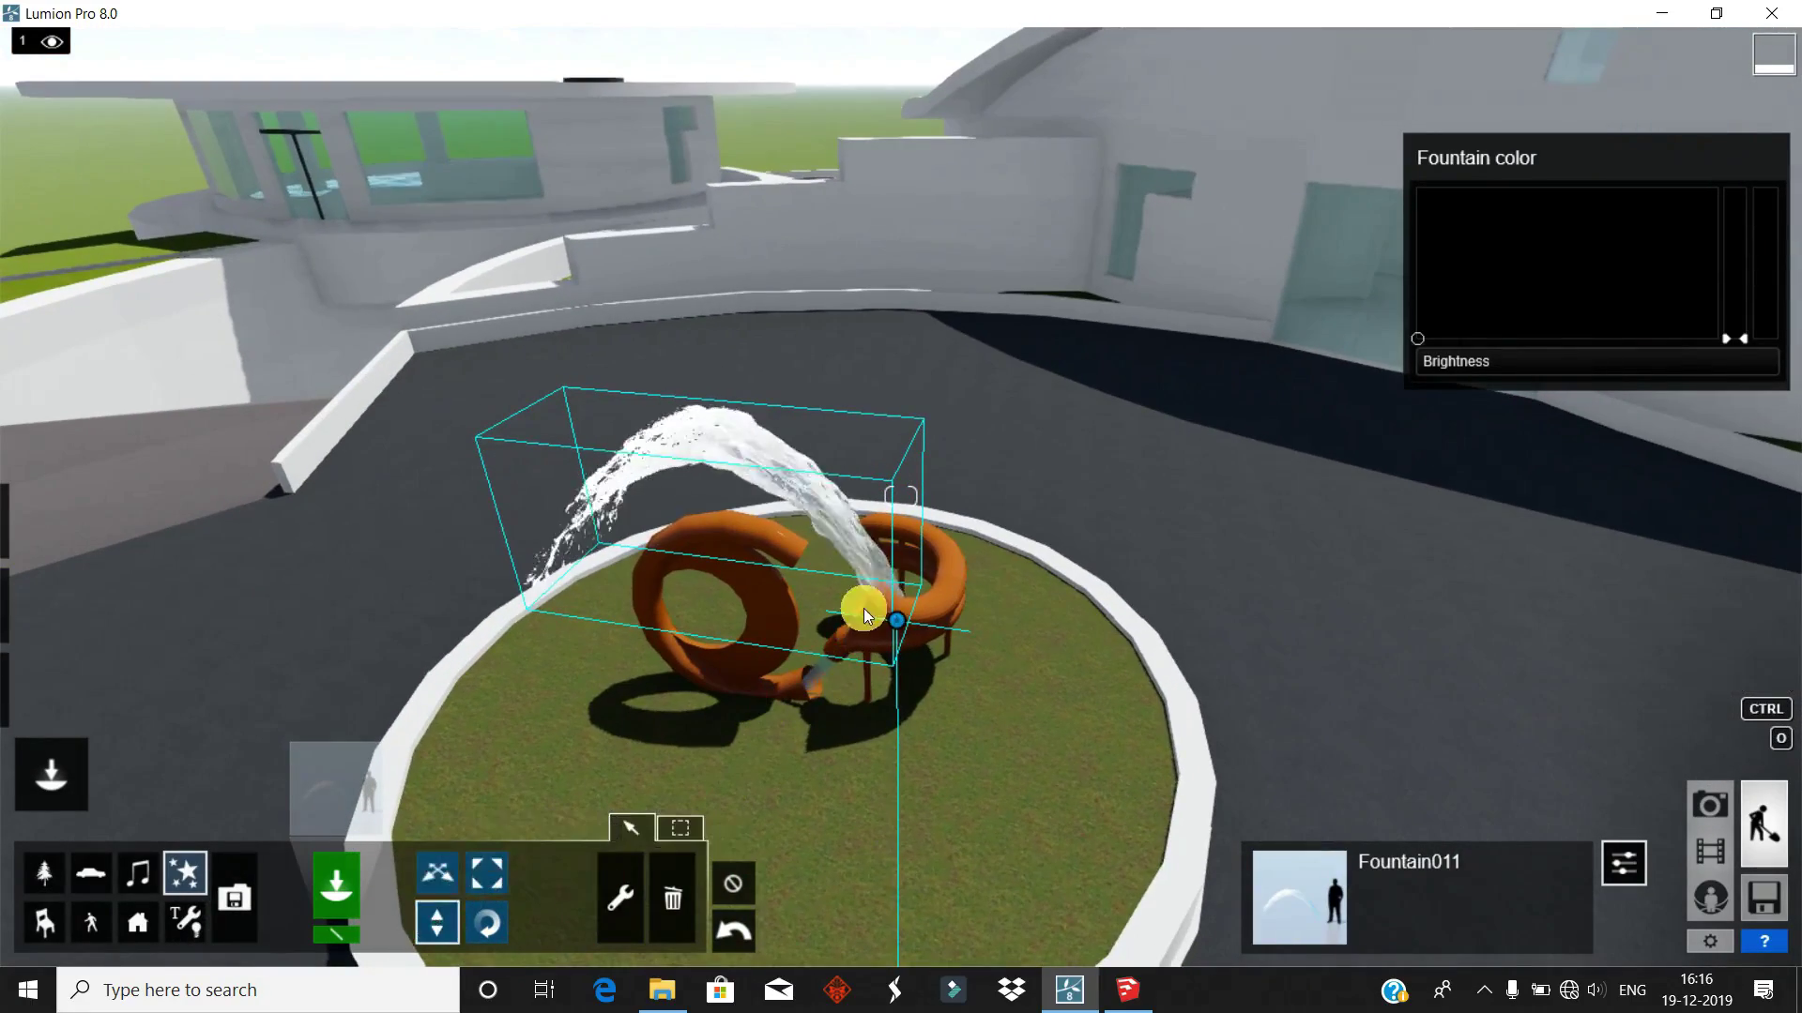
left_click_drag(890, 657, 899, 651)
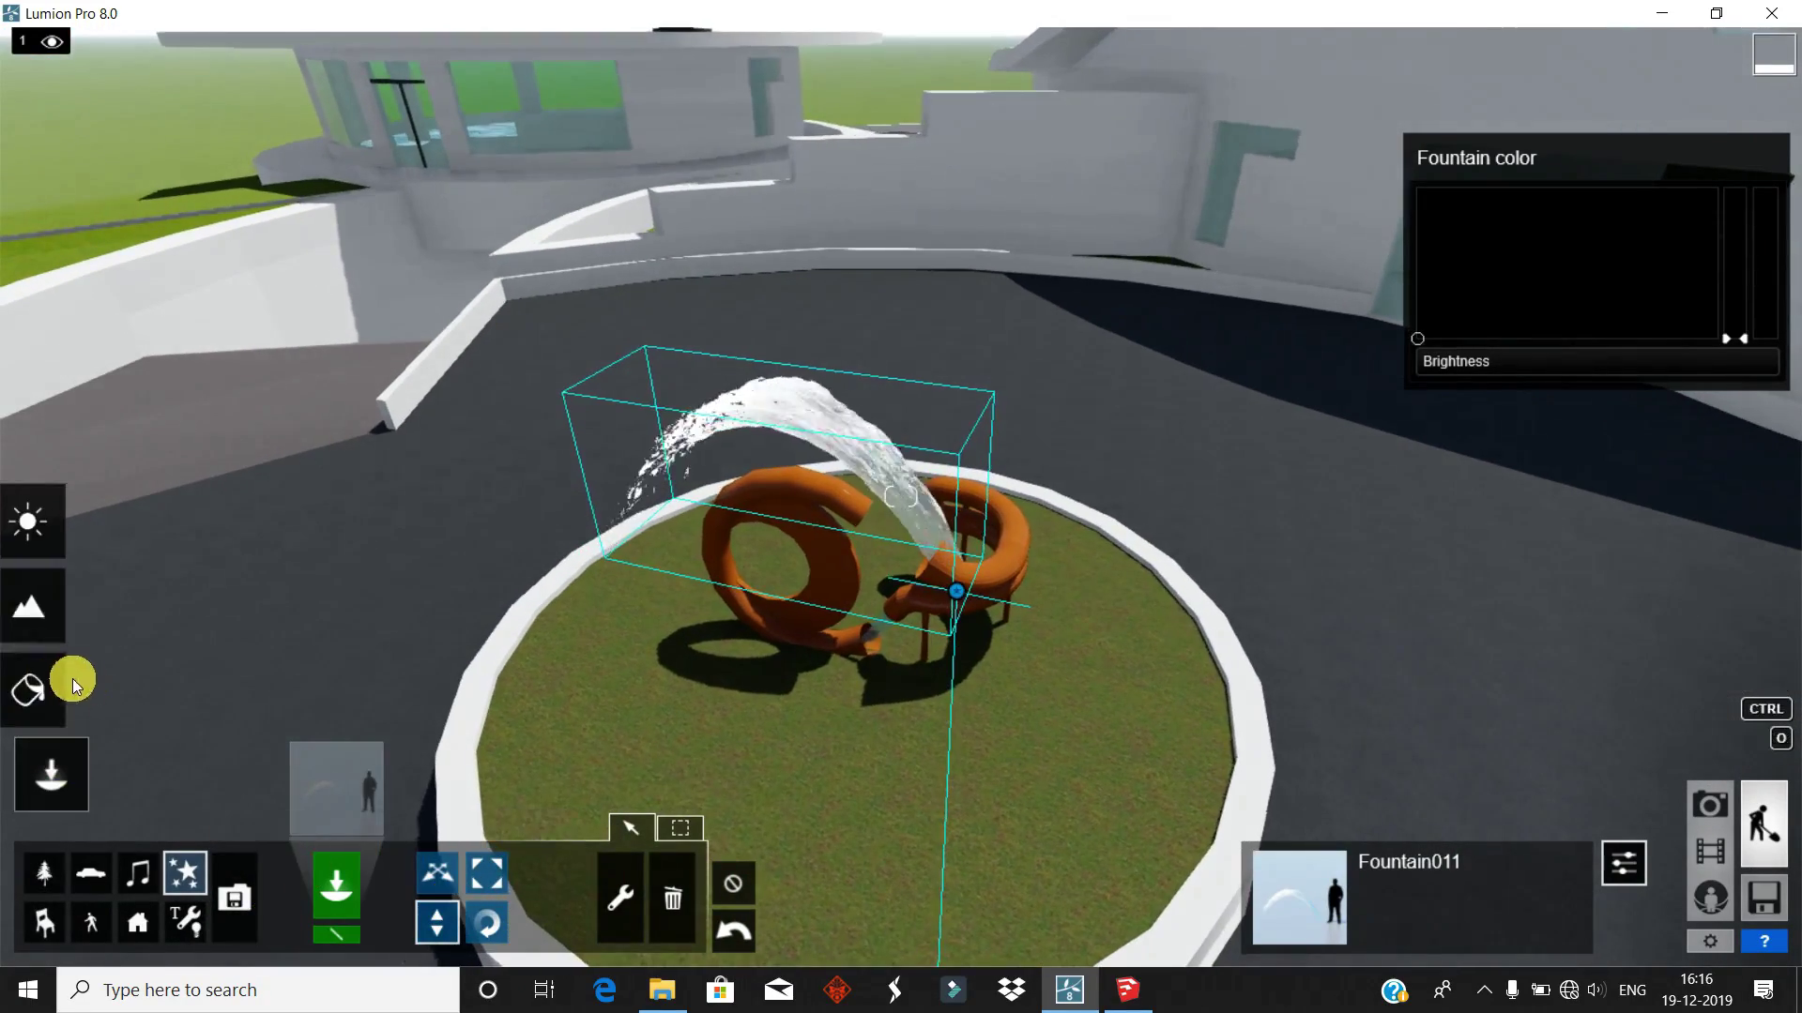
- Replace the grass bed around the ring sculpture with a Water material
left_click(66, 677)
left_click(785, 684)
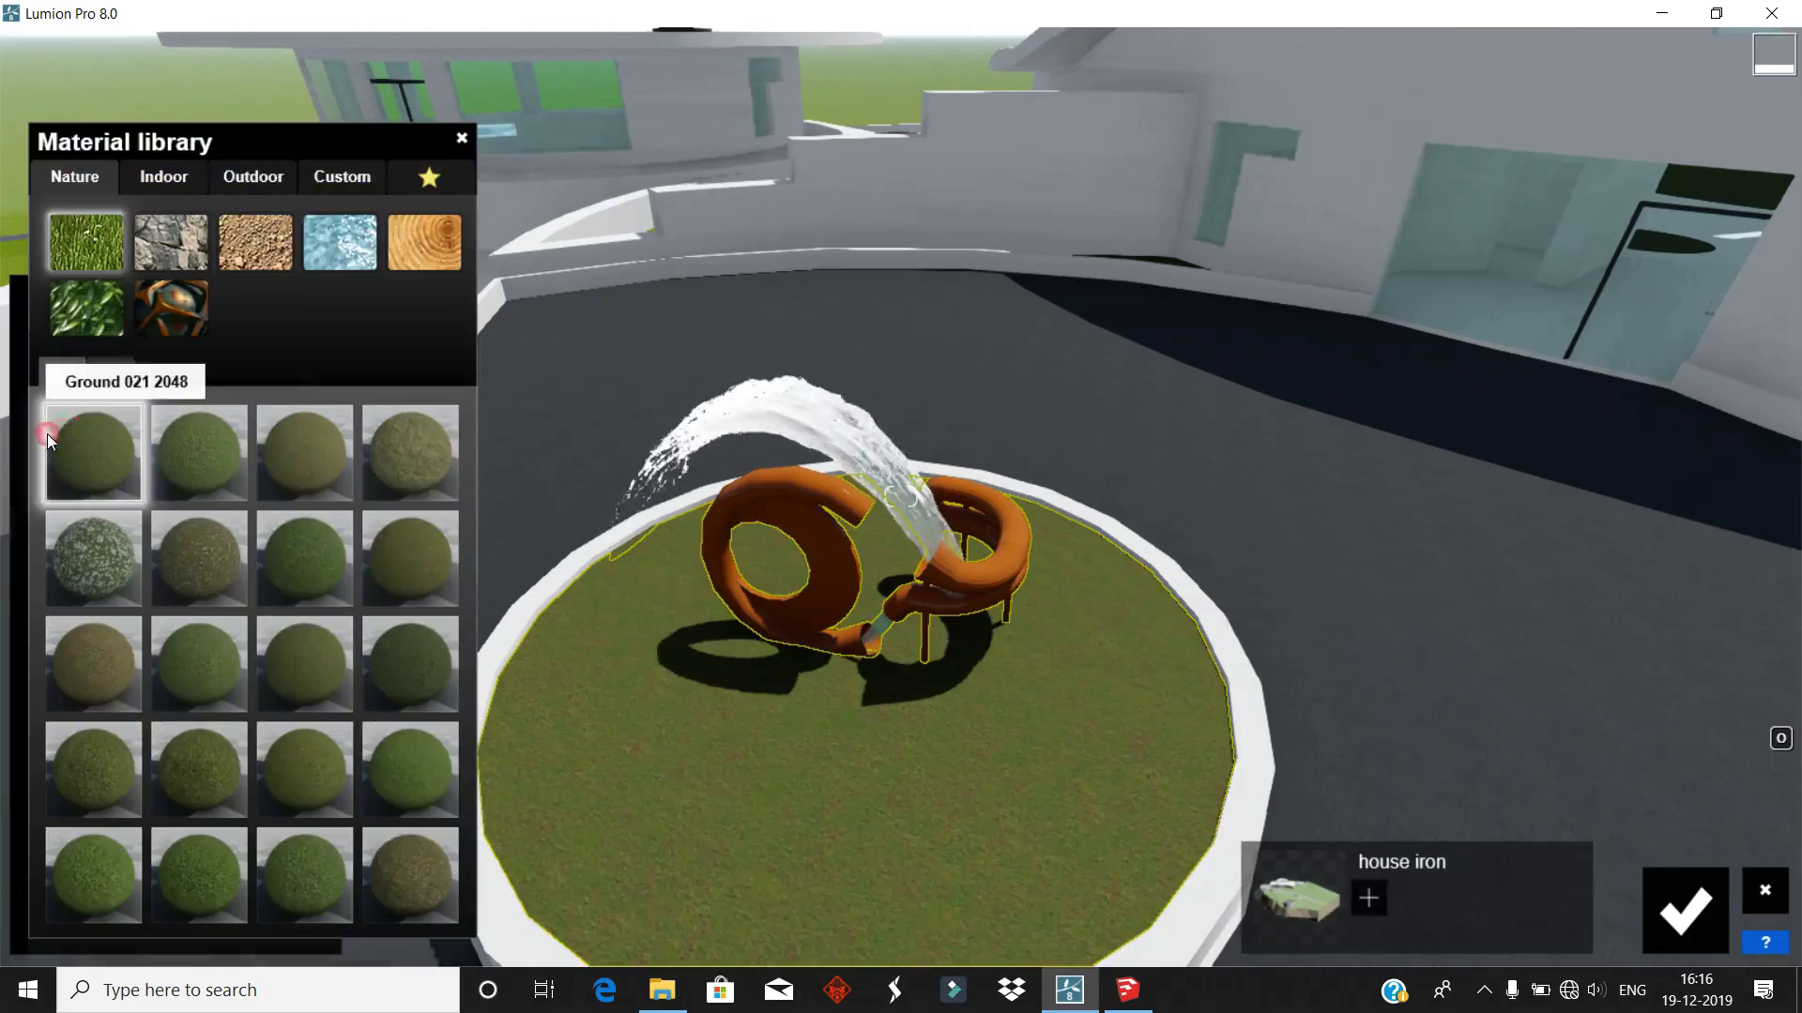
left_click(340, 242)
left_click(280, 538)
mouse_move(396, 453)
right_mouse_down()
mouse_move(813, 747)
mouse_move(942, 734)
right_mouse_up()
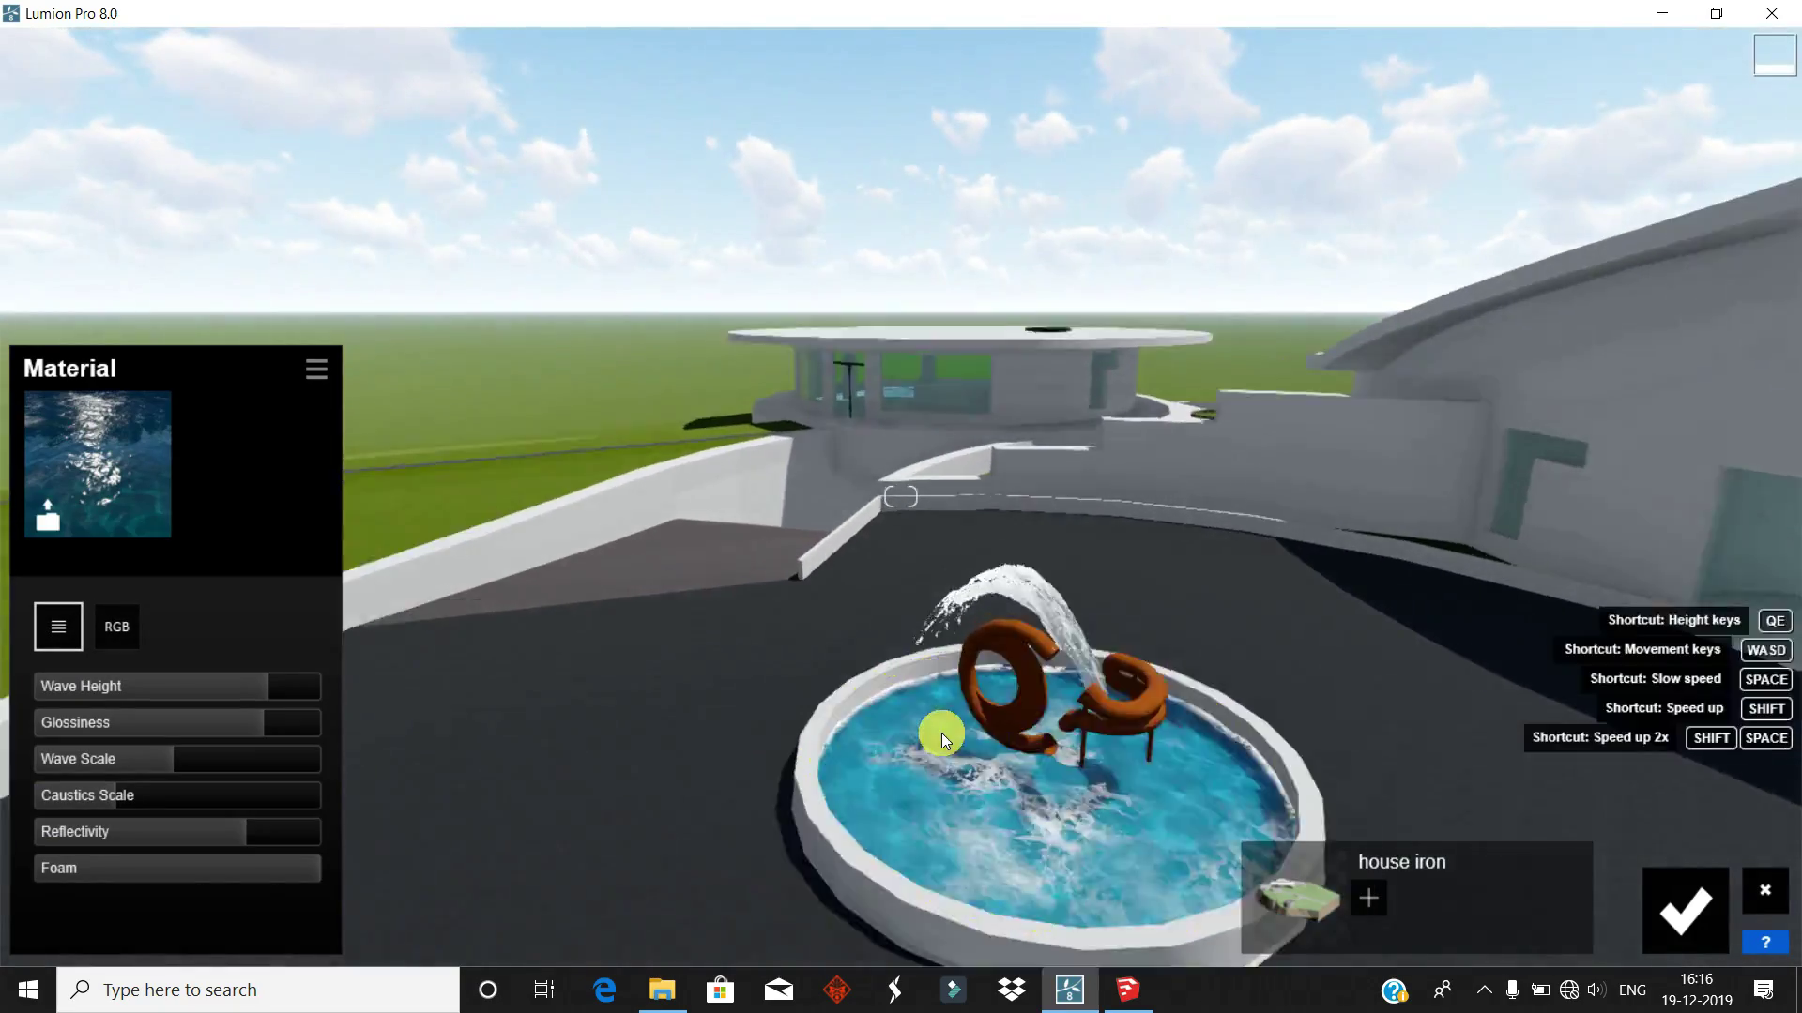
left_click(1685, 910)
mouse_move(758, 696)
right_mouse_down()
mouse_move(798, 672)
mouse_move(749, 591)
right_mouse_up()
- Pull back over the villa and set the Landscape Height brush size and speed
key("w")
key("s")
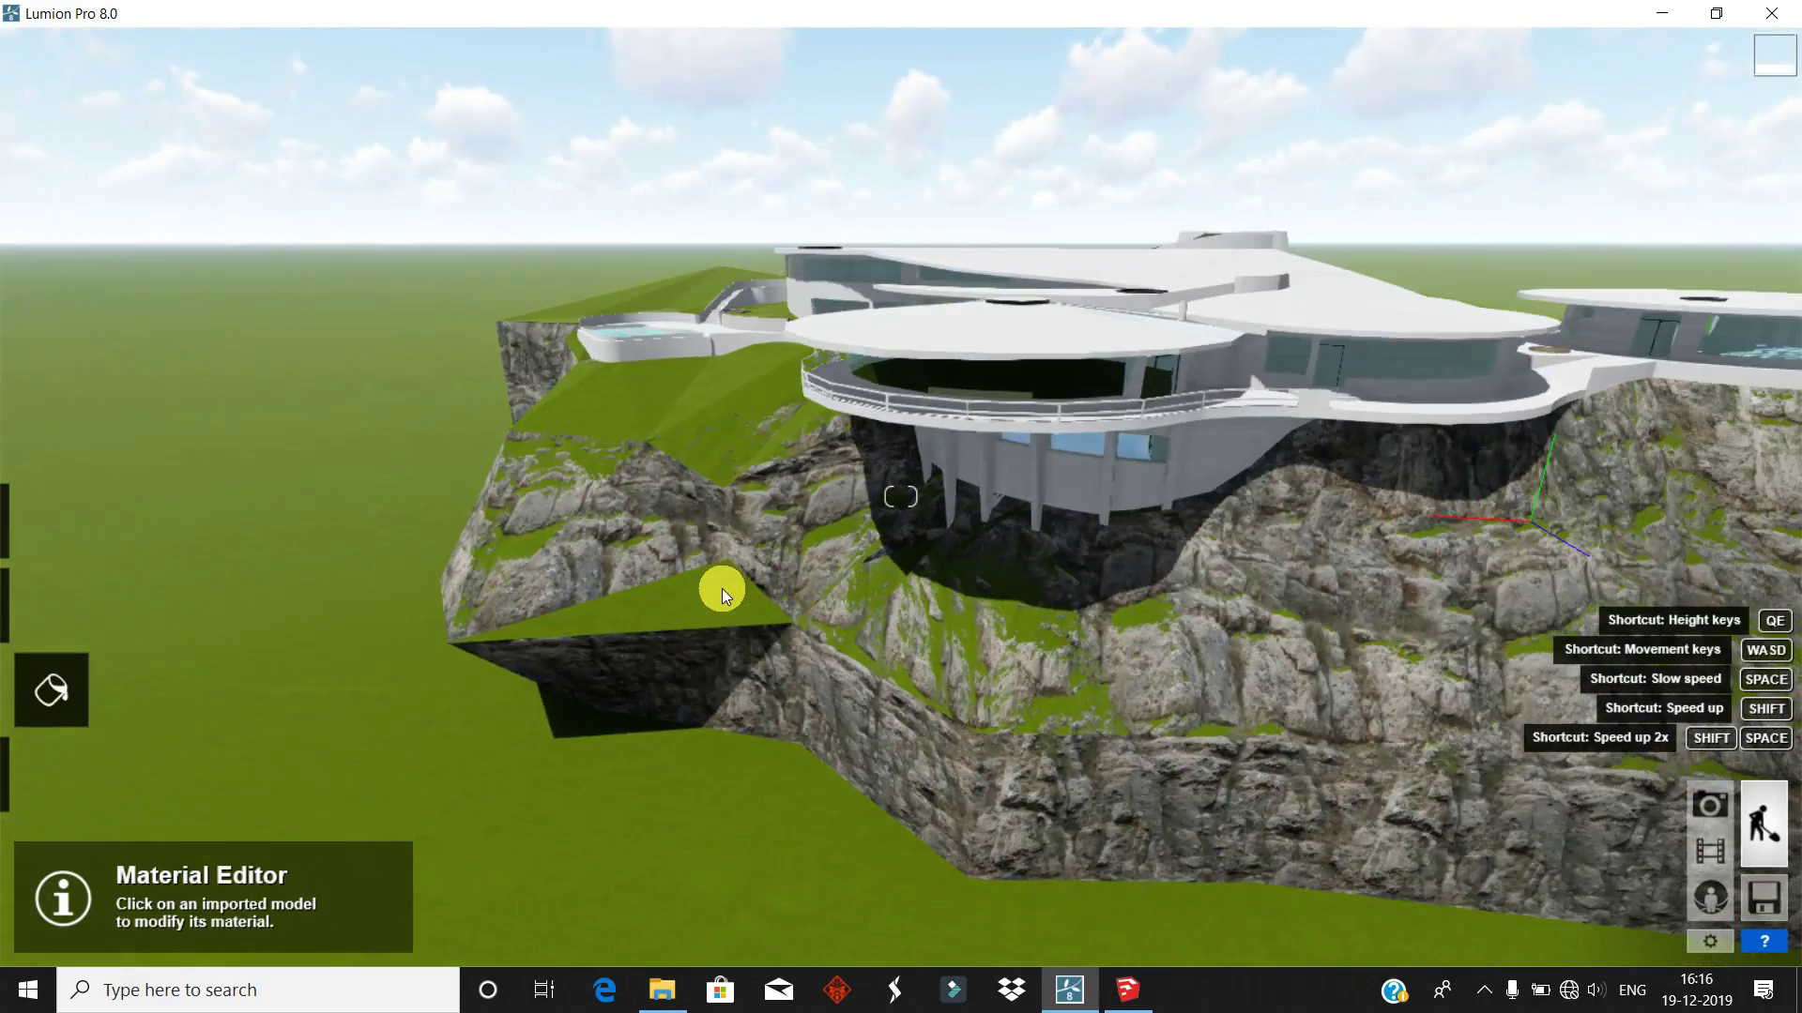
key("s")
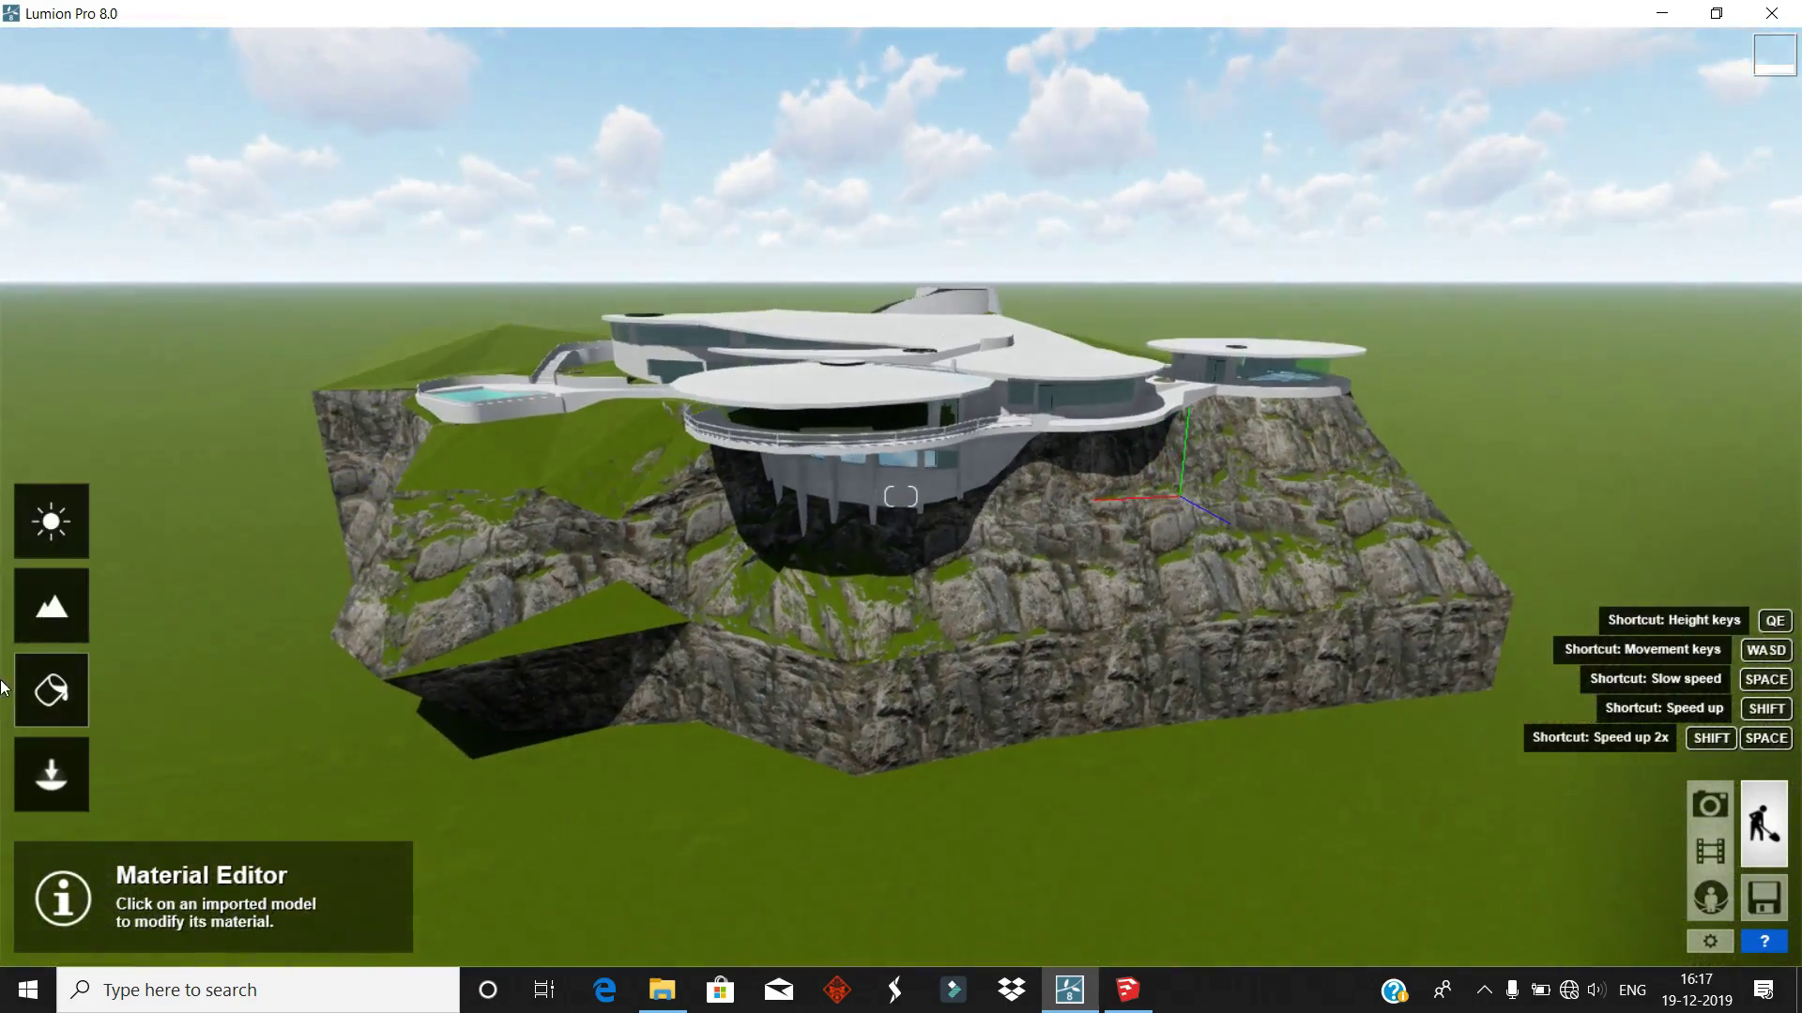
left_click(51, 605)
left_click(43, 874)
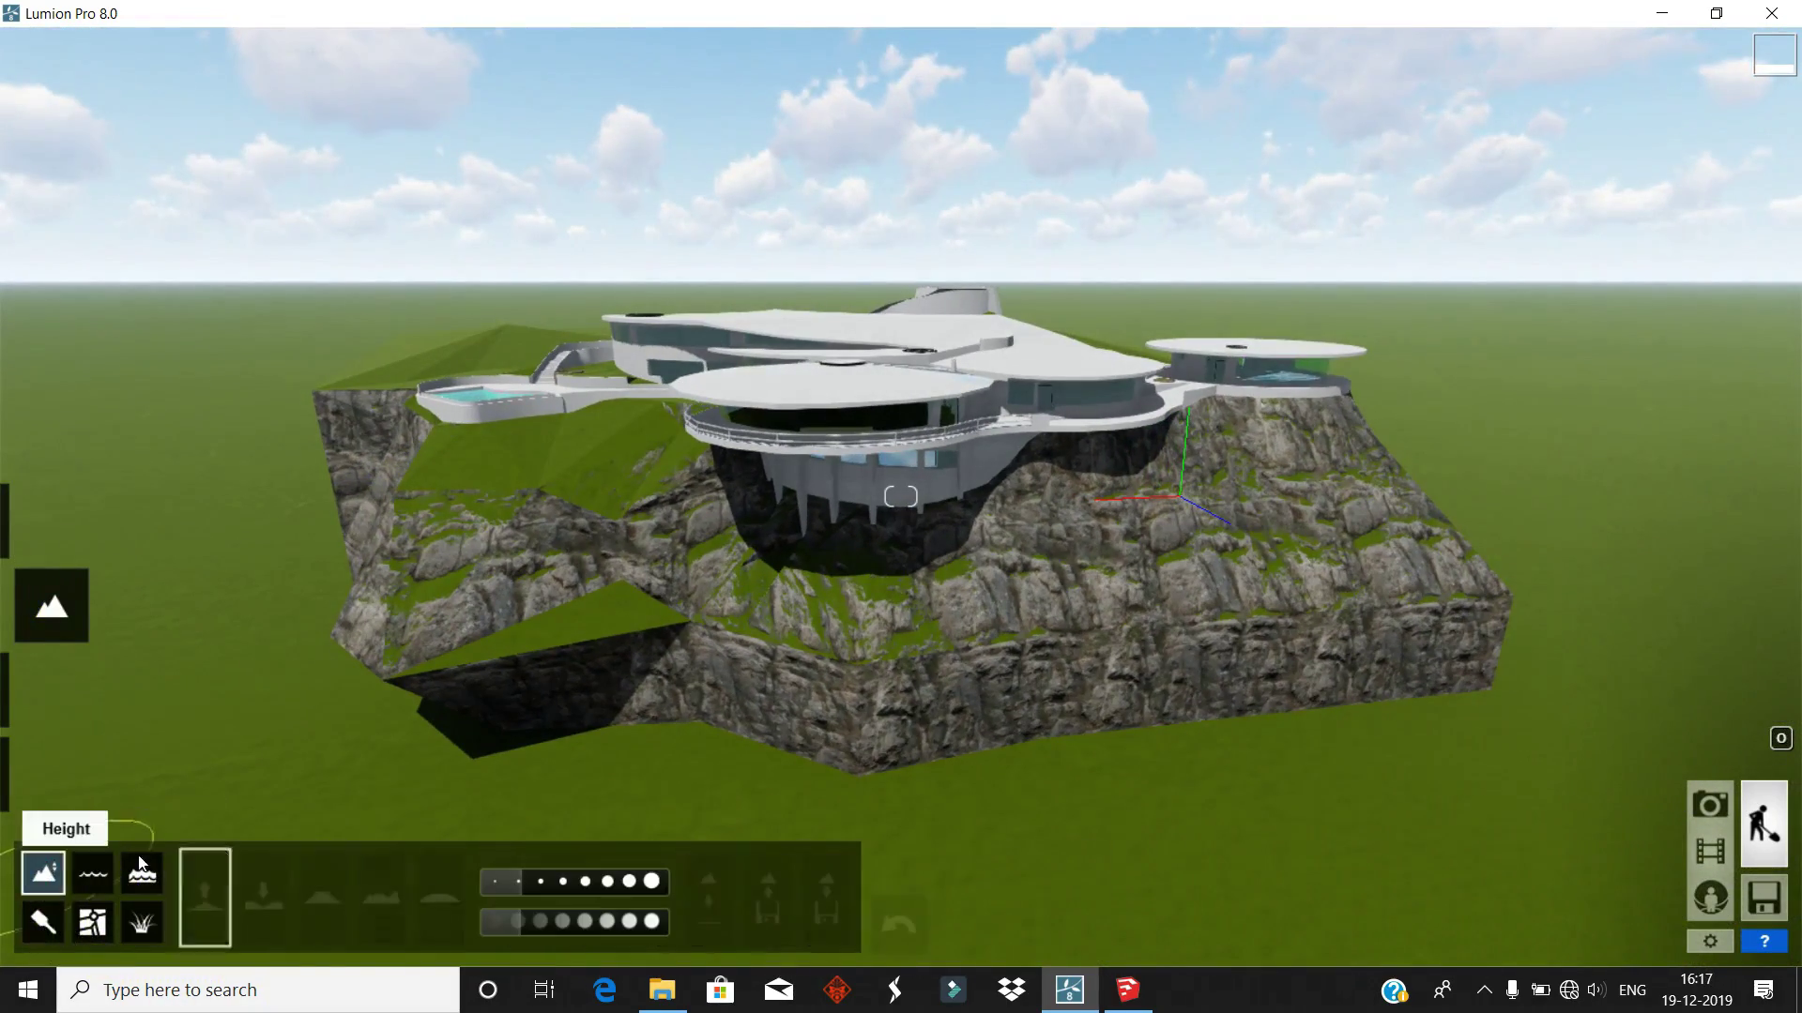
mouse_move(1239, 640)
right_mouse_down()
mouse_move(977, 656)
mouse_move(994, 483)
right_mouse_up()
left_click_drag(582, 924, 531, 909)
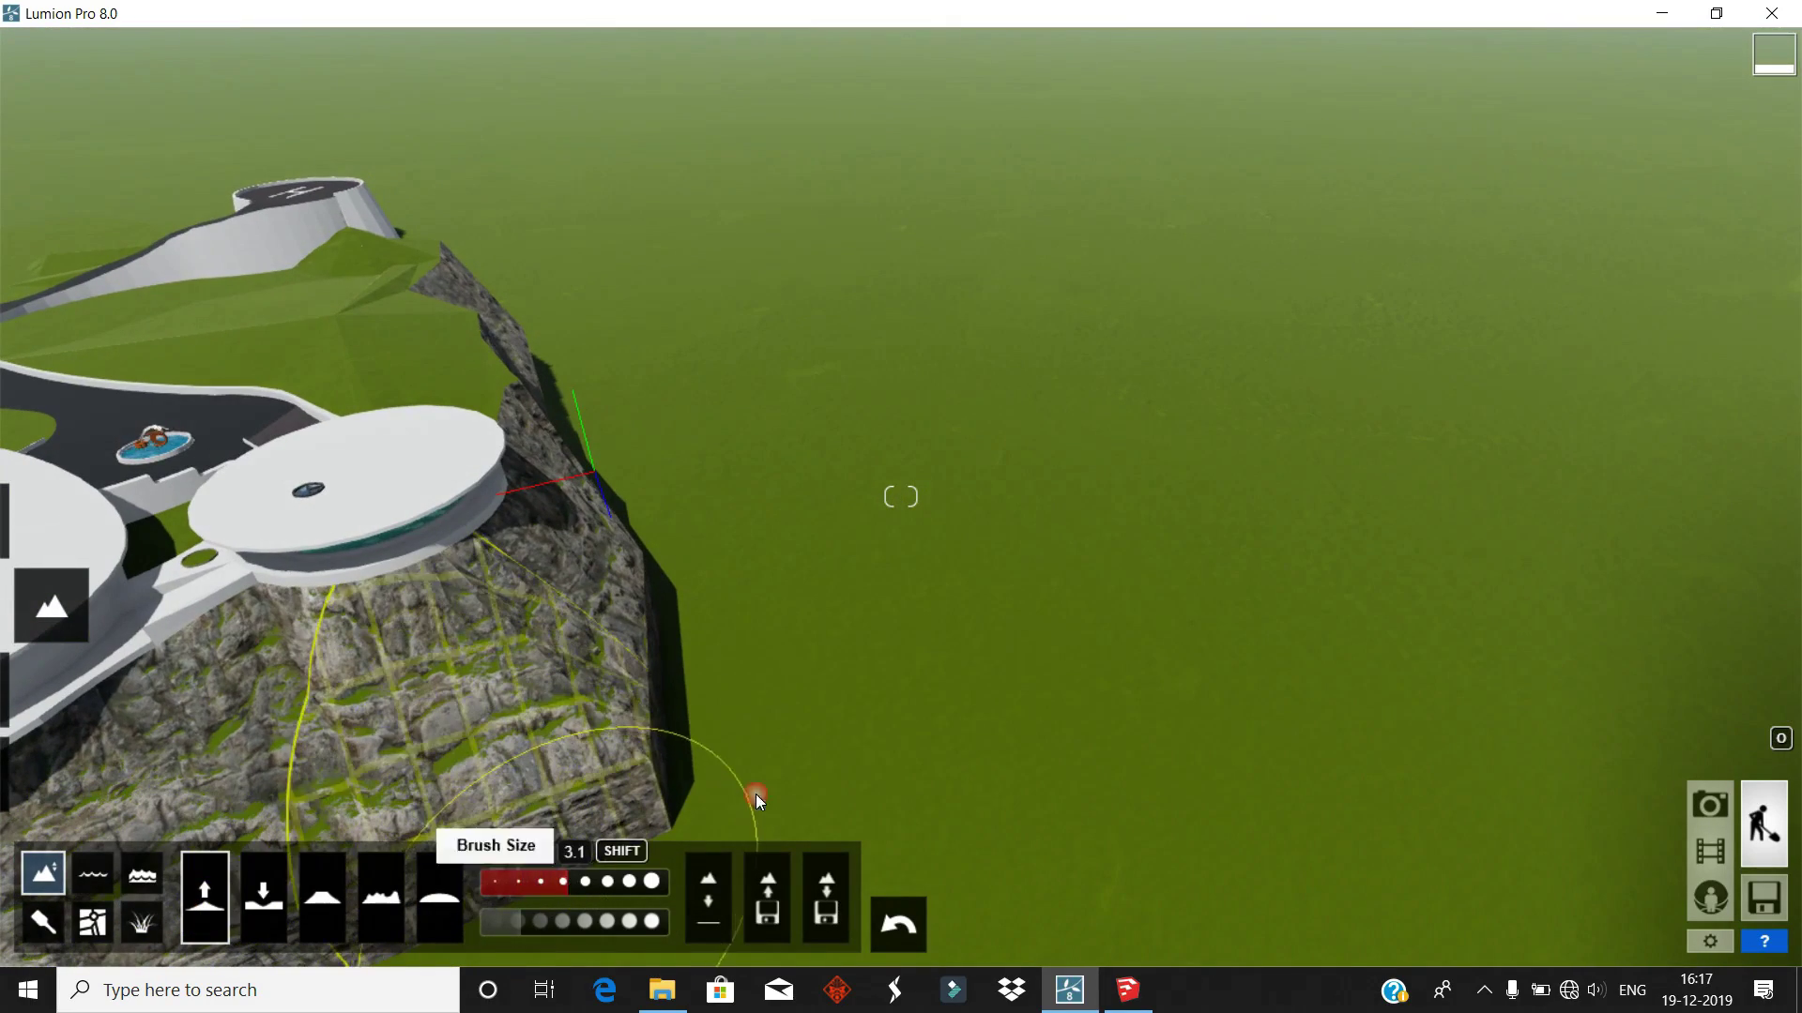
left_click(549, 925)
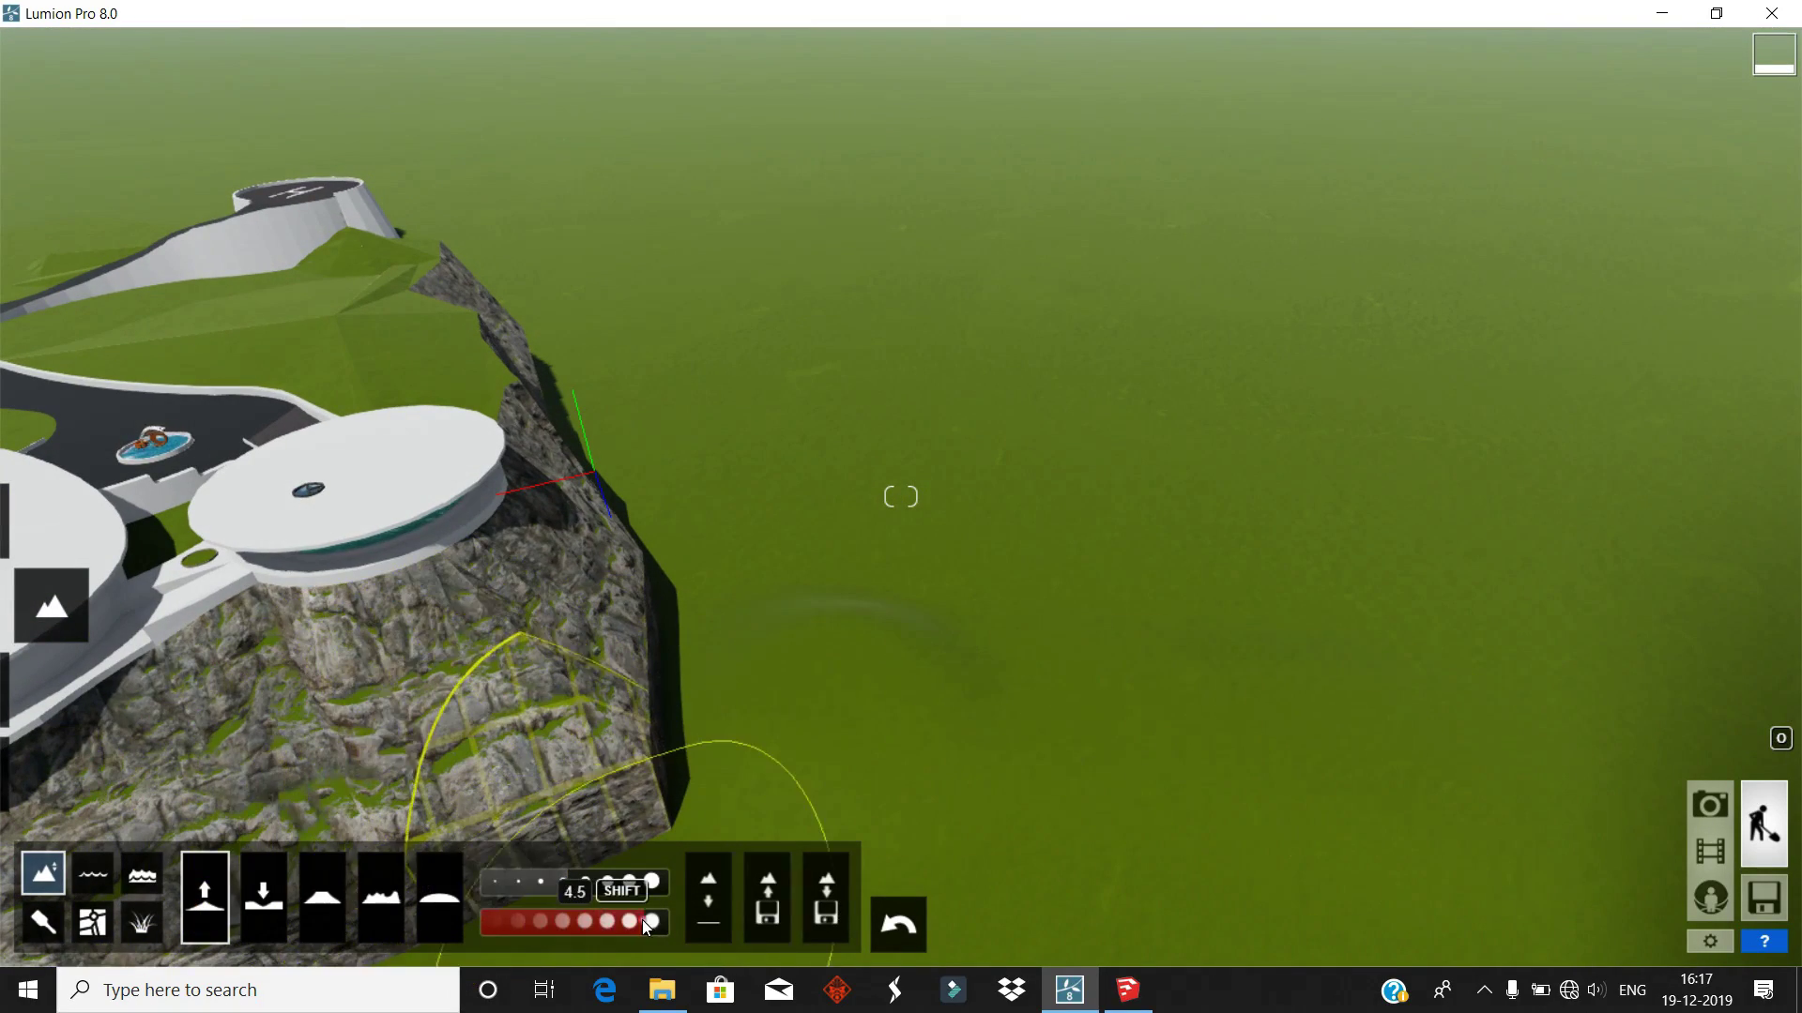
- Raise a rocky mountain and extended ridges across the open grass
mouse_move(685, 770)
left_mouse_down()
mouse_move(721, 634)
mouse_move(696, 537)
mouse_move(788, 442)
left_mouse_up()
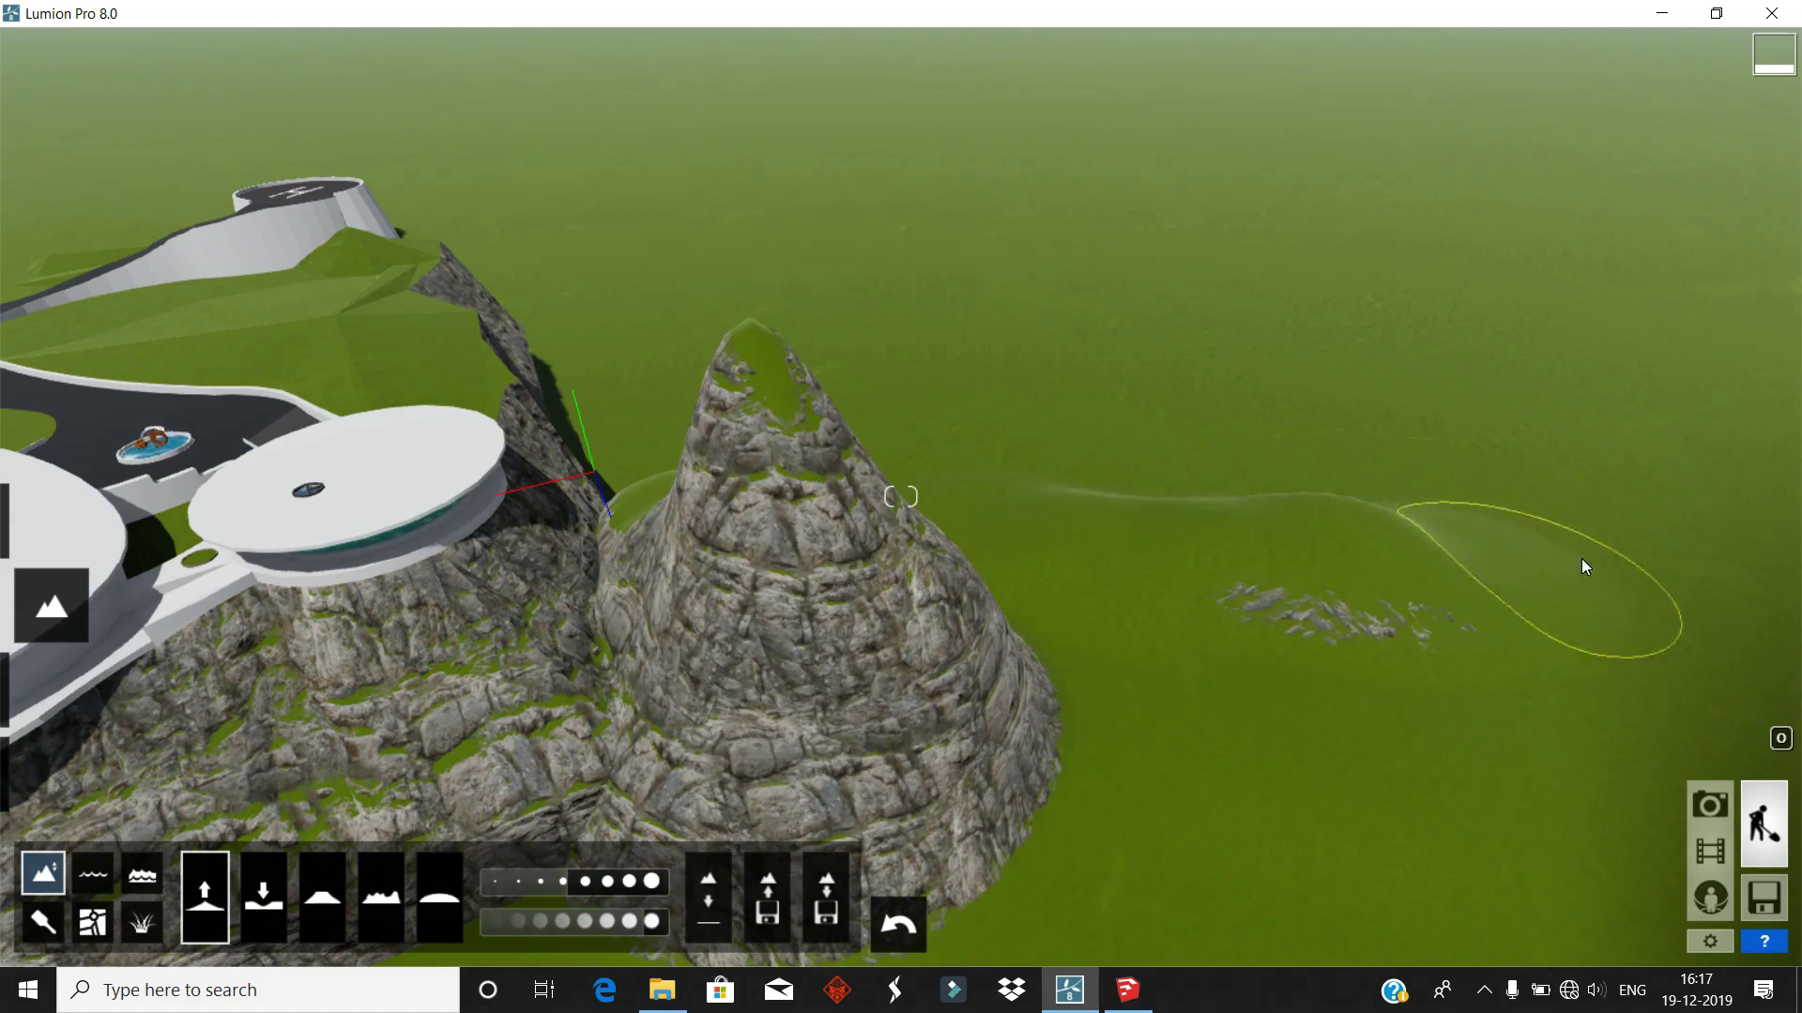
mouse_move(1583, 565)
left_mouse_down()
mouse_move(1056, 667)
mouse_move(1288, 572)
left_mouse_up()
mouse_move(1287, 572)
right_mouse_down()
mouse_move(963, 454)
mouse_move(1021, 531)
mouse_move(1029, 414)
mouse_move(968, 431)
mouse_move(861, 408)
right_mouse_up()
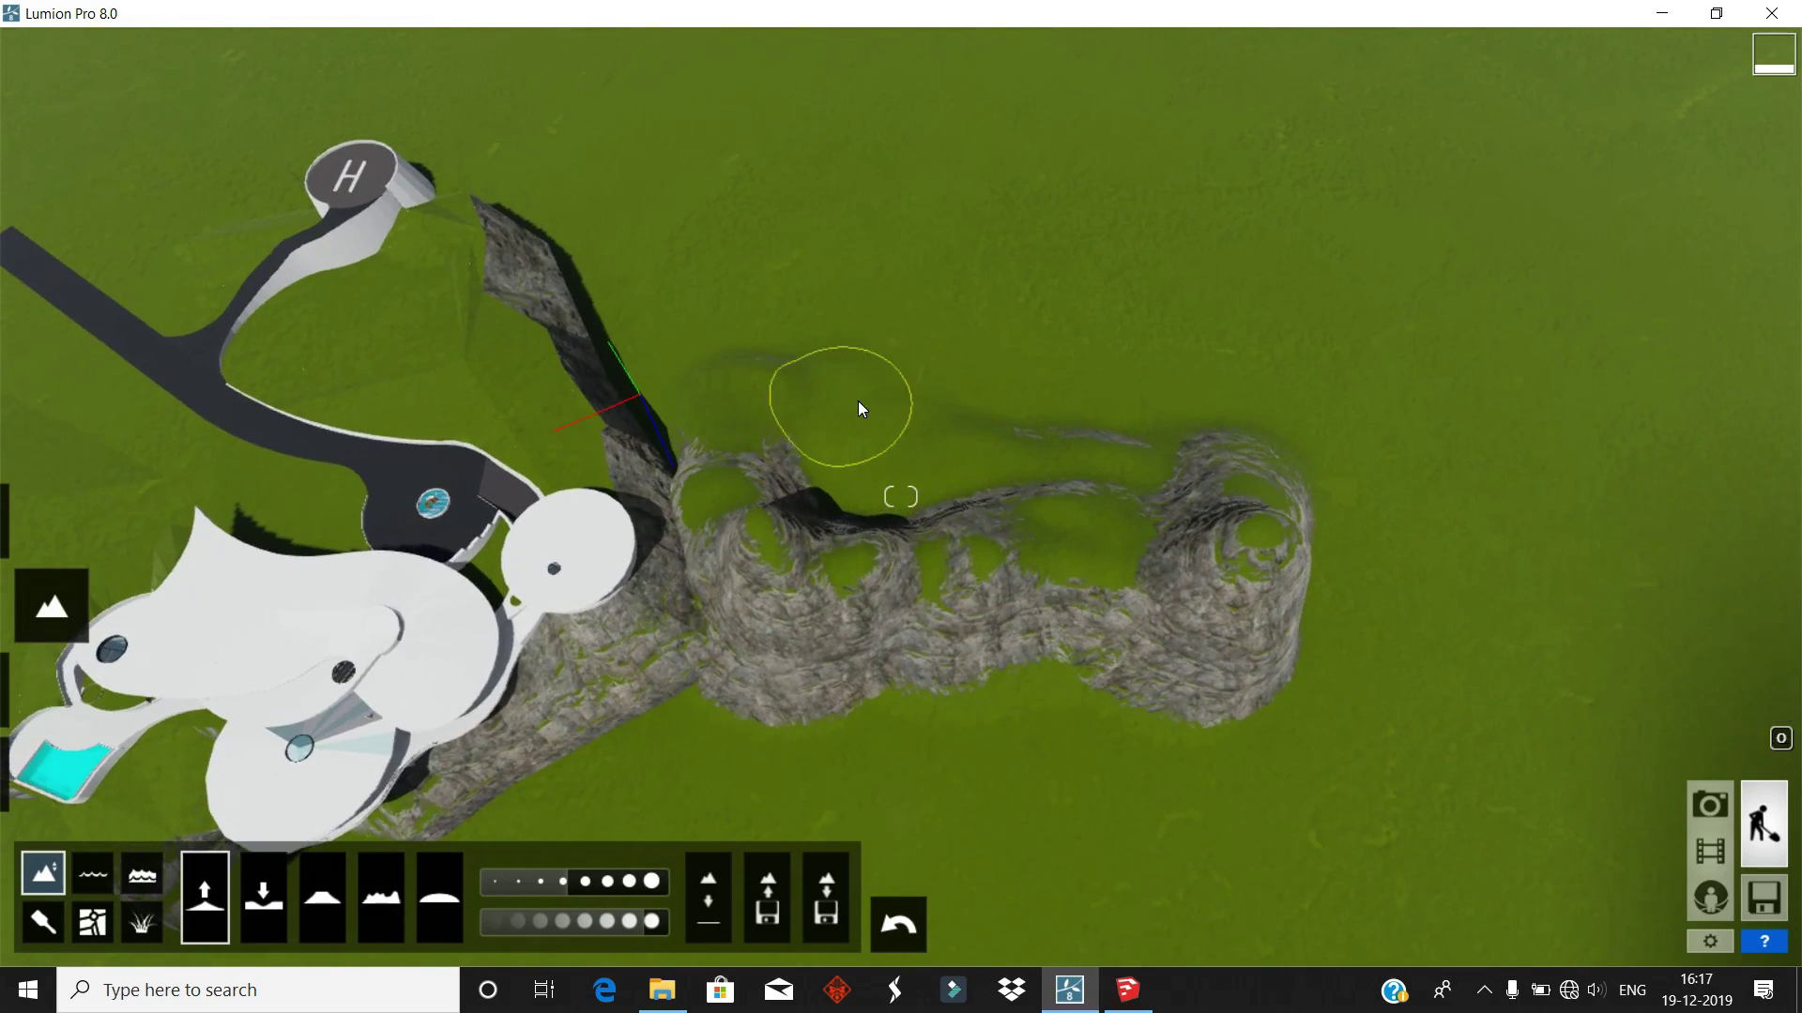
left_click_drag(1490, 409, 1311, 437)
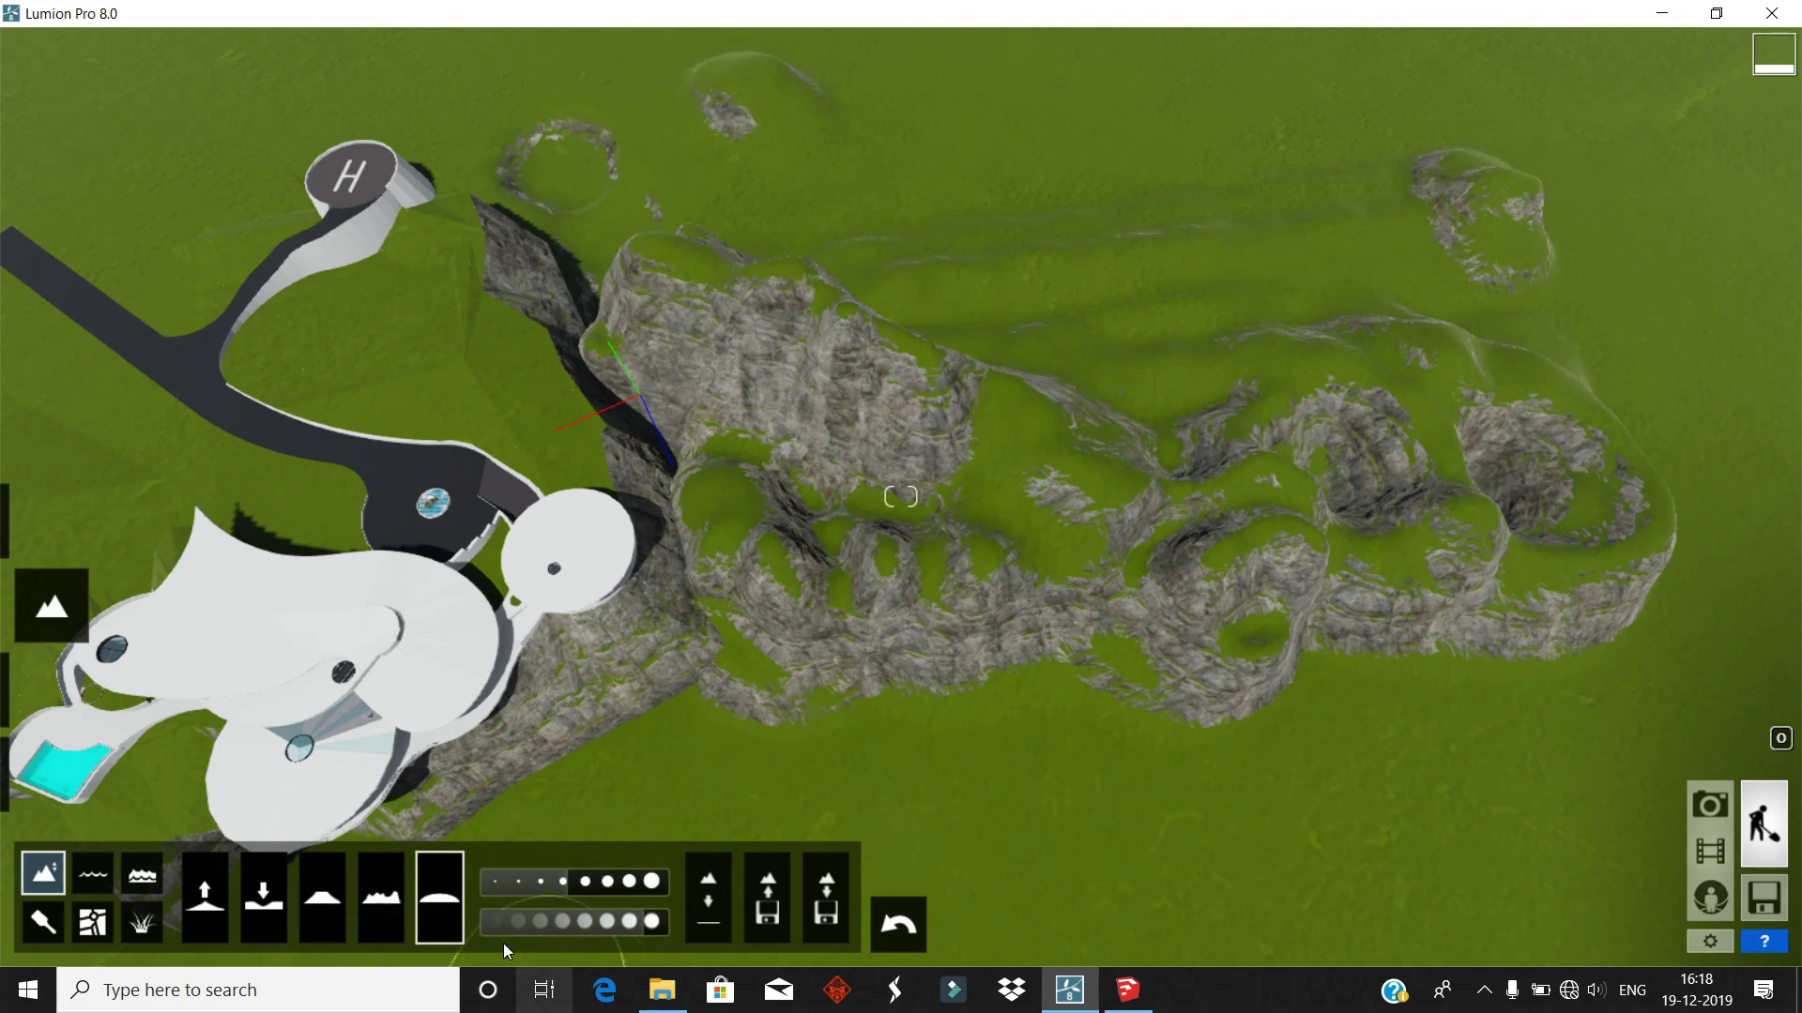
- Flatten and smooth the rocky ridge into green slopes
left_click_drag(902, 414, 724, 373)
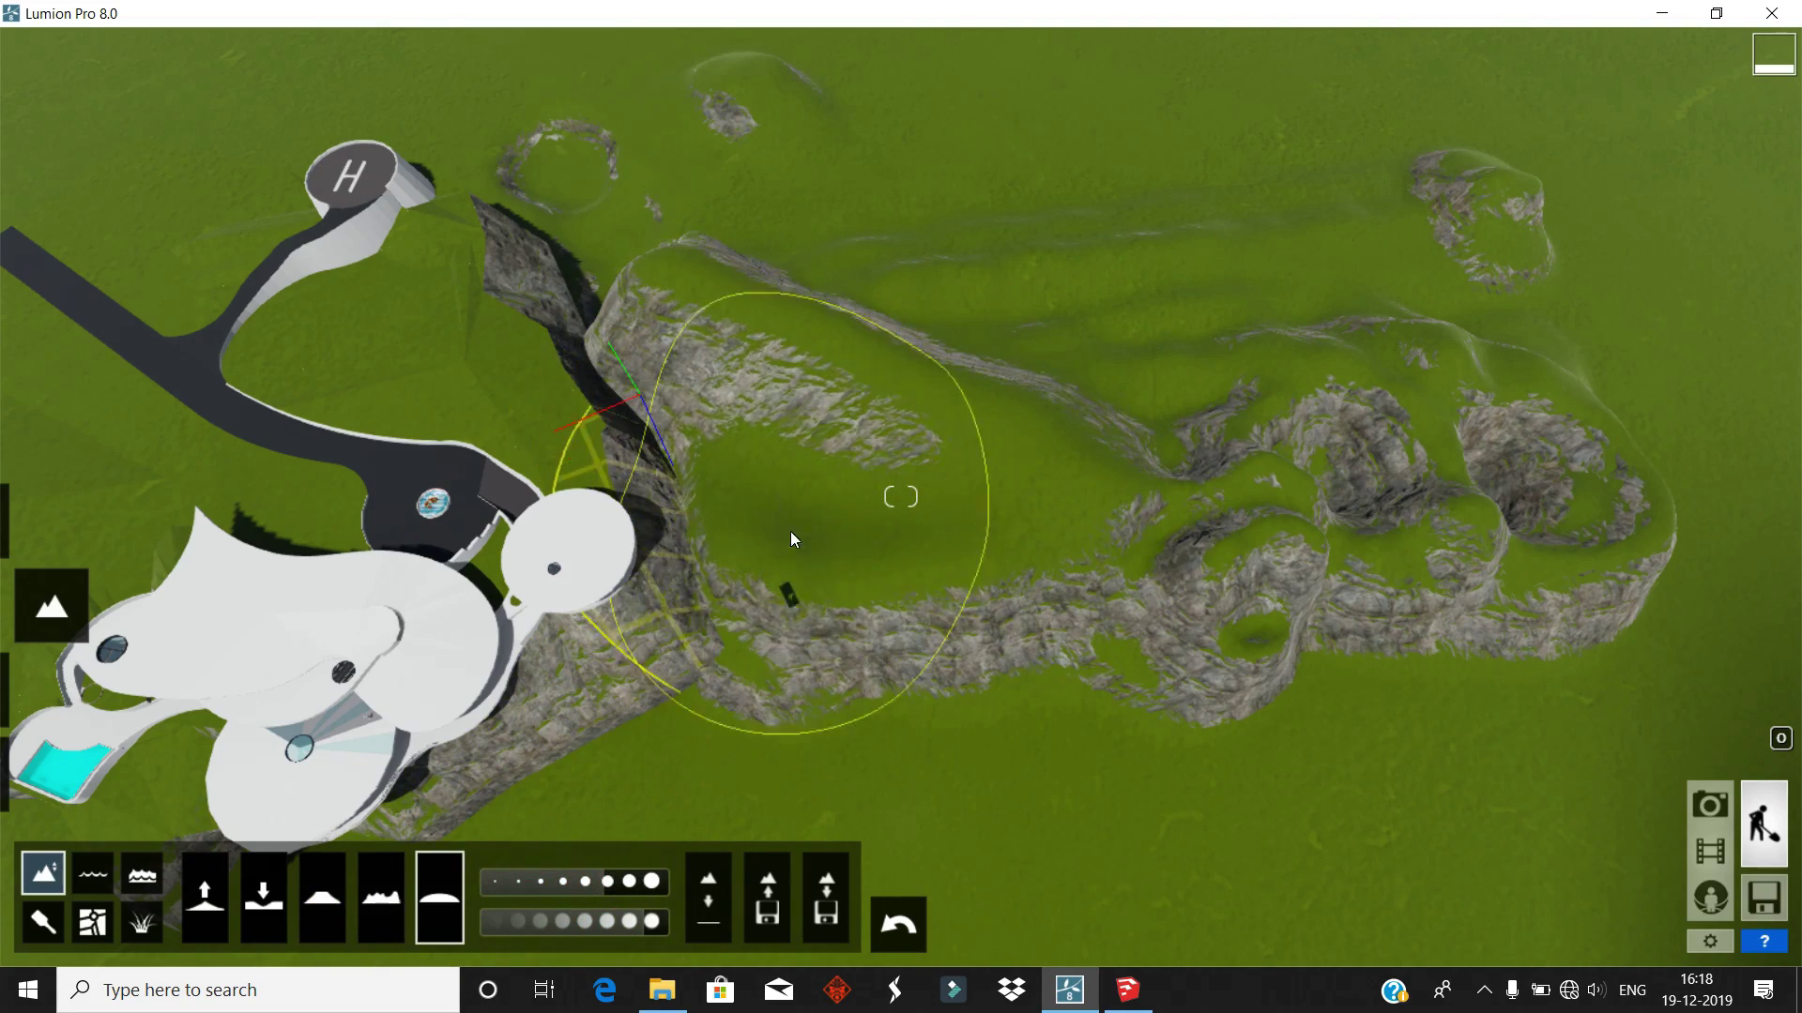
right_click_drag(1574, 532, 904, 622)
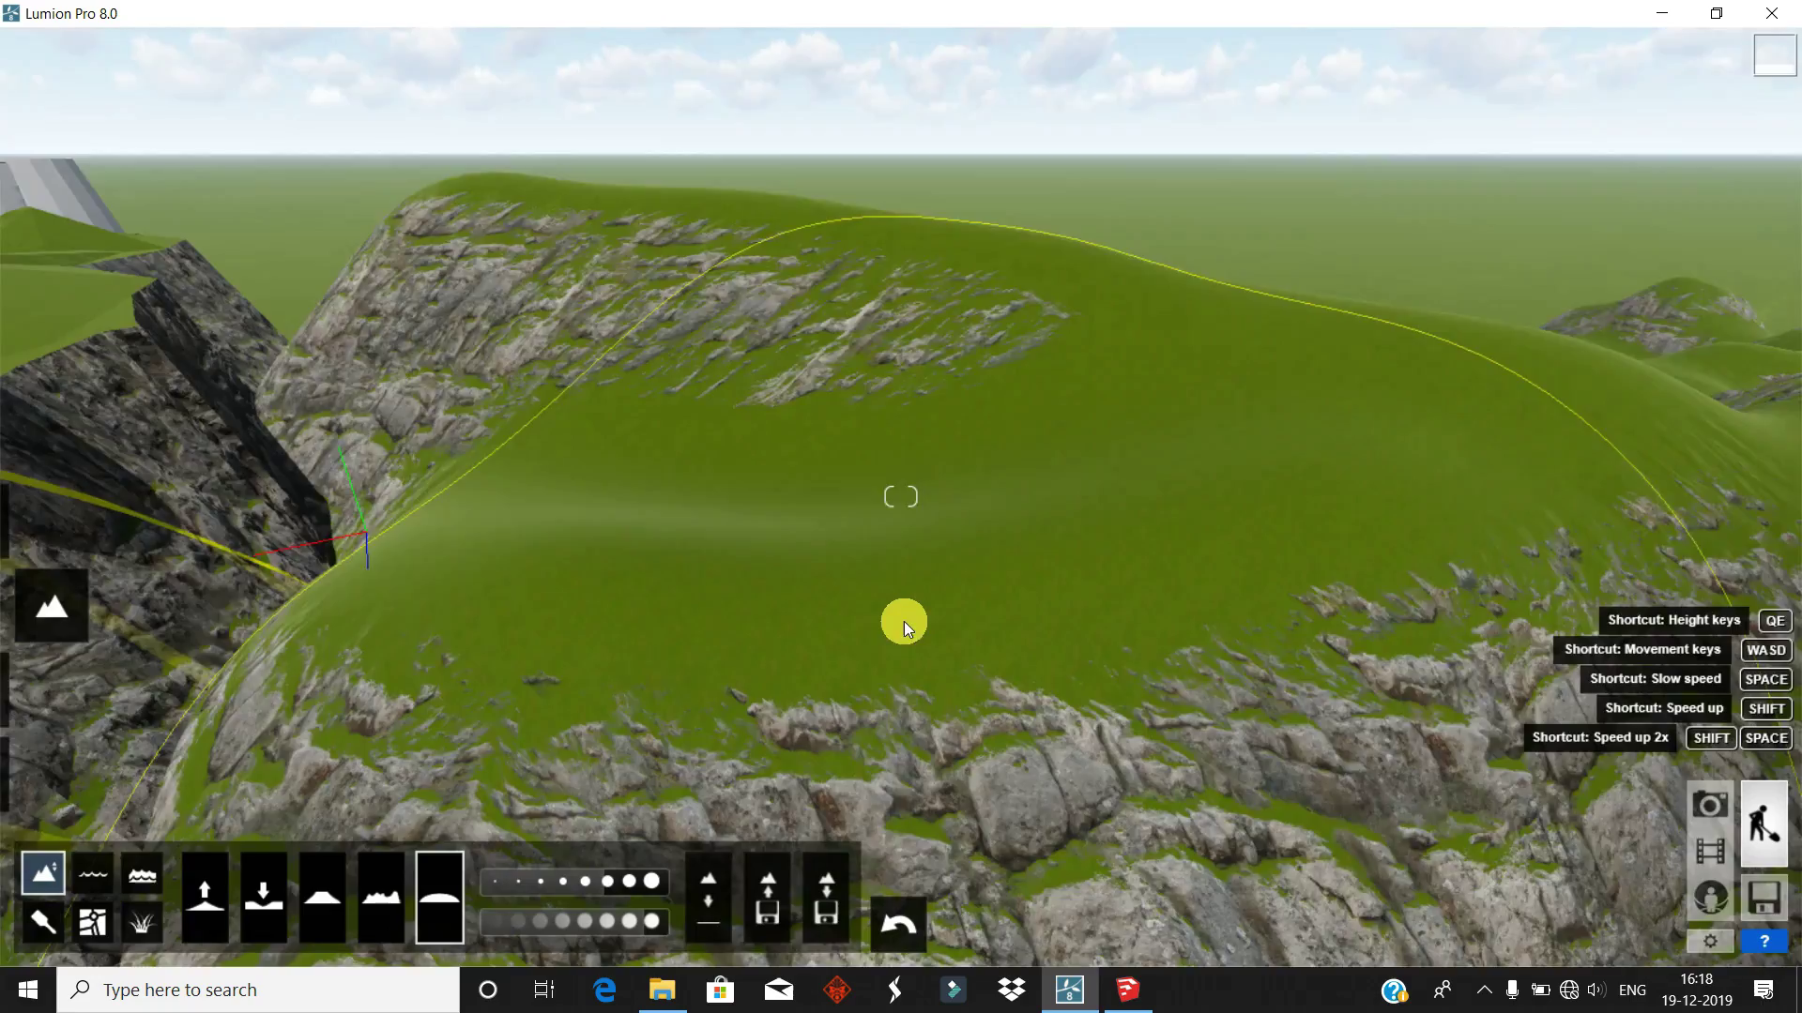
scroll(903, 621, "down", 5)
scroll(838, 582, "down", 3)
right_click_drag(892, 593, 1173, 394)
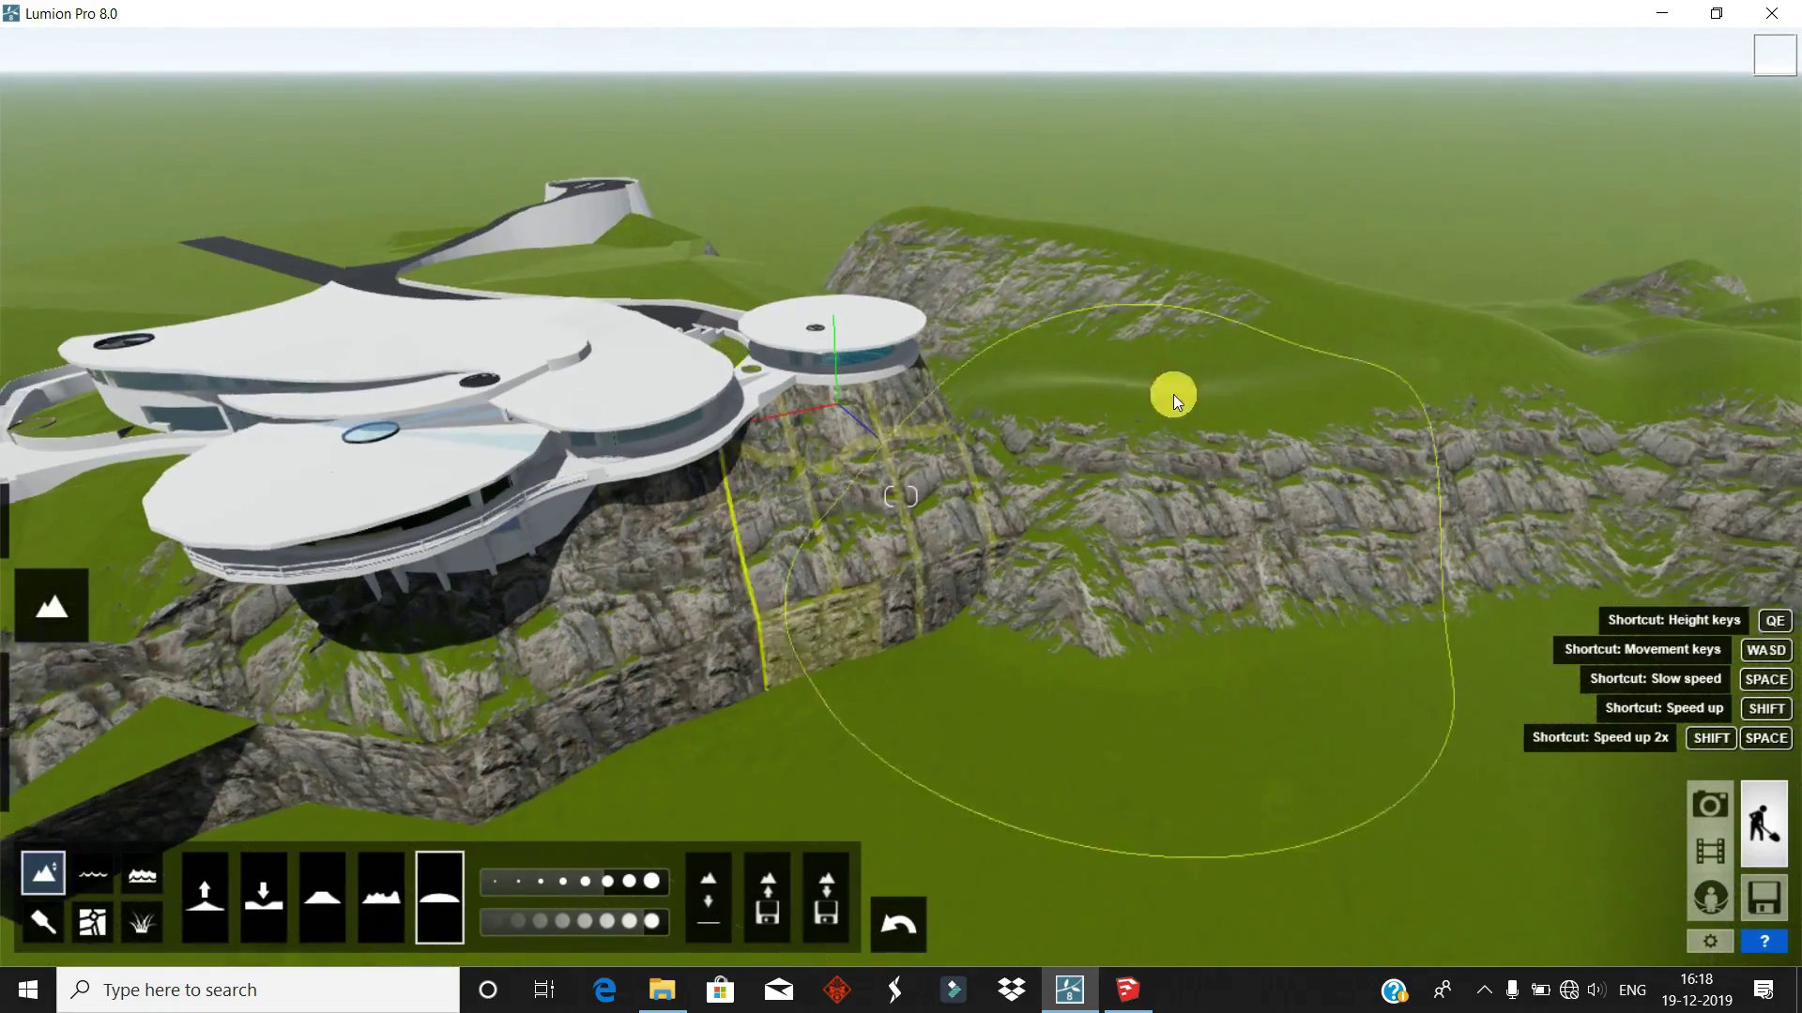
left_click_drag(1100, 297, 960, 278)
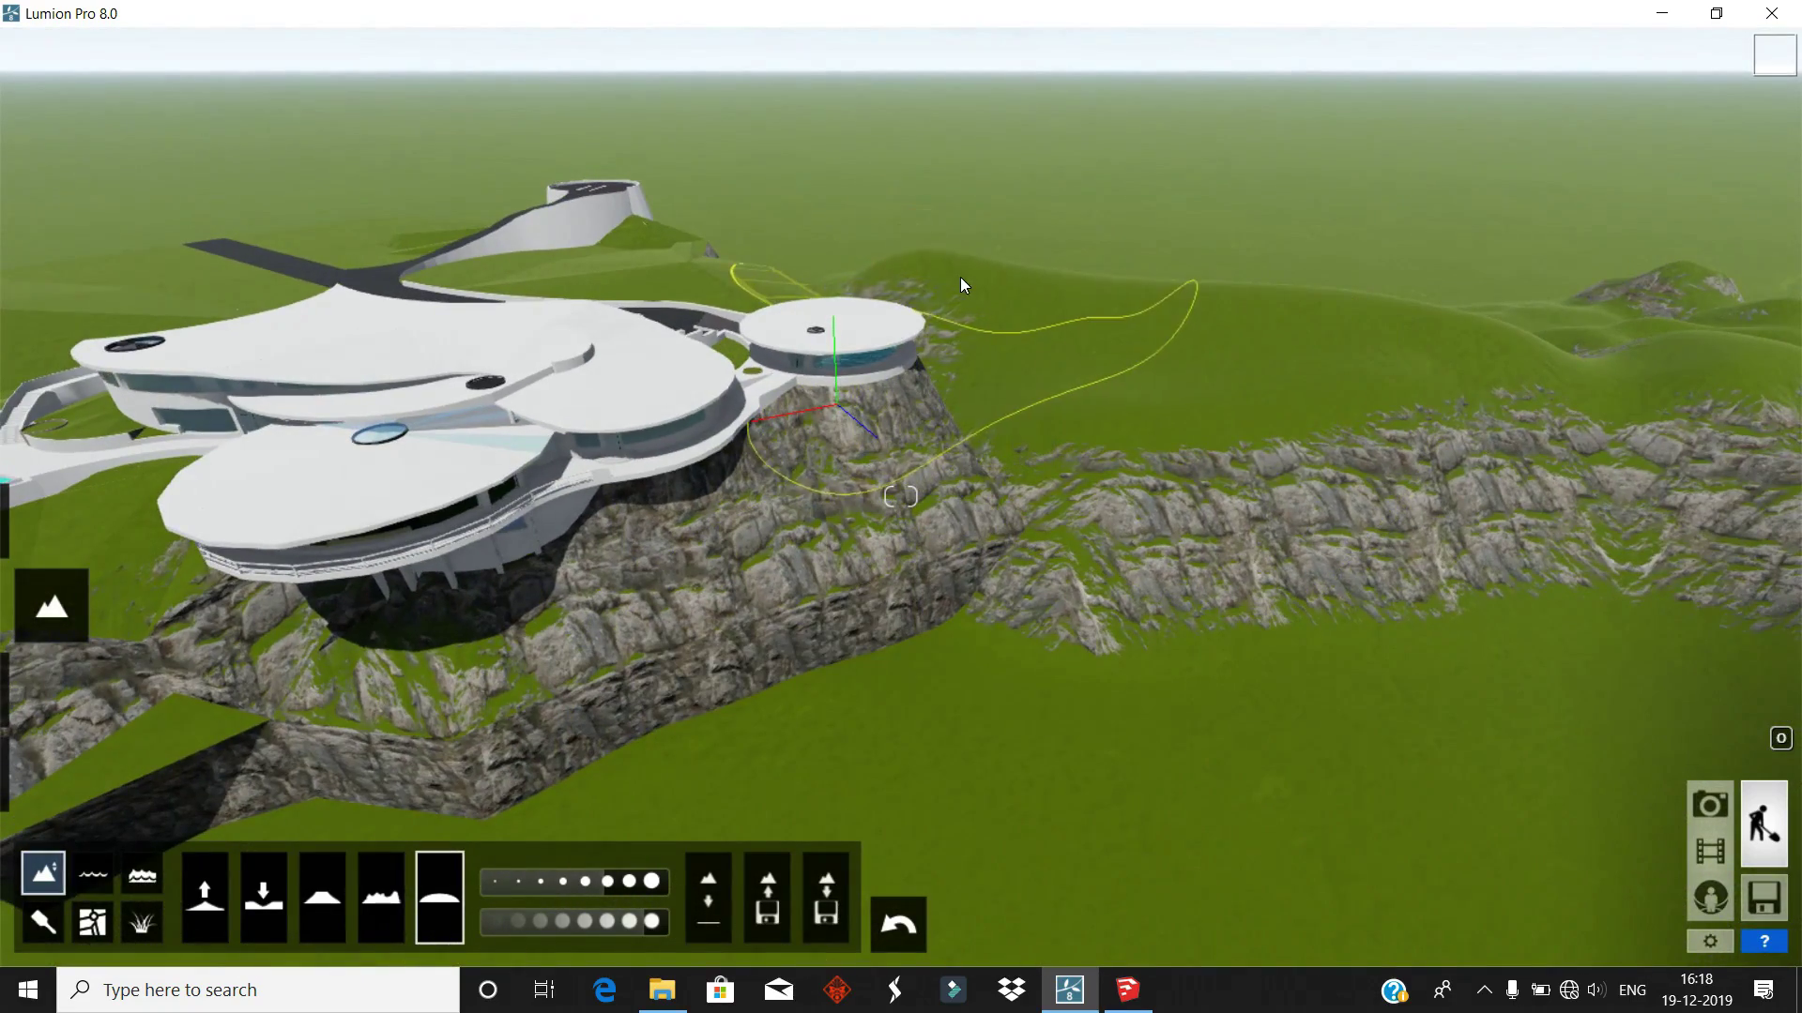
right_click_drag(1015, 334, 657, 408)
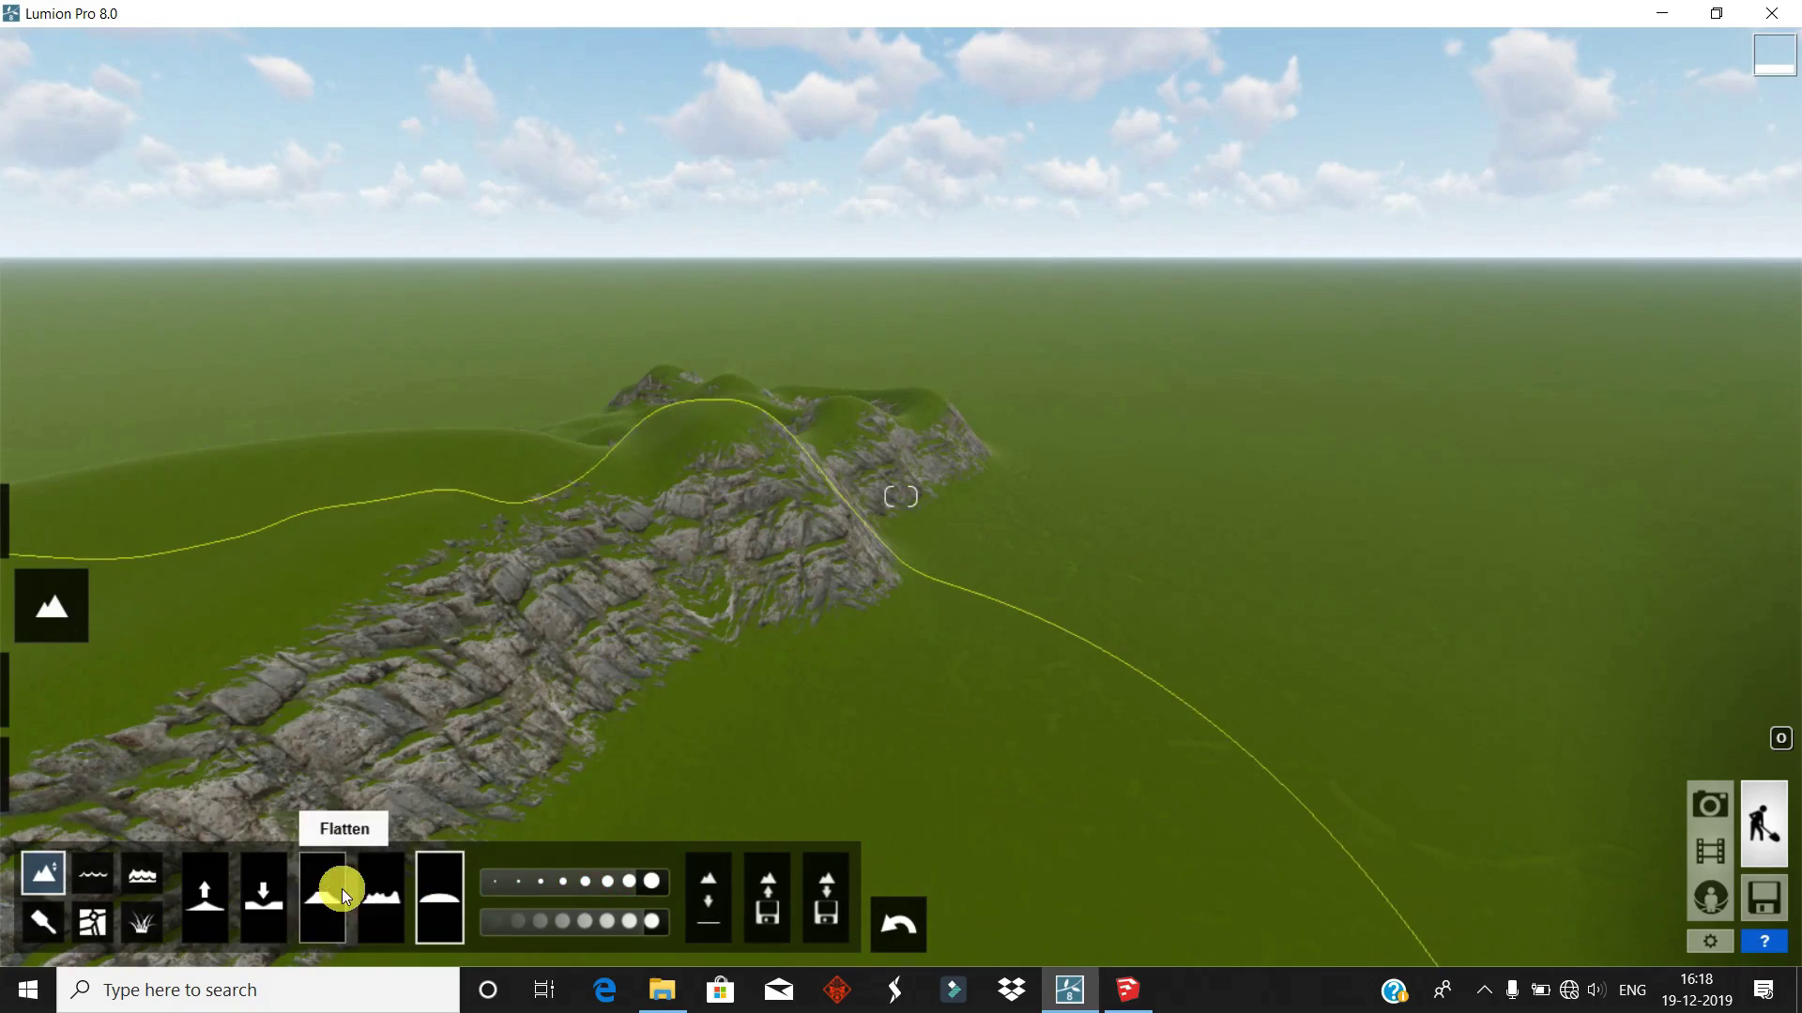
- Smooth the rocky hill beside the cliff into green grass
left_click(204, 892)
mouse_move(539, 438)
right_mouse_down()
mouse_move(745, 642)
mouse_move(982, 539)
right_mouse_up()
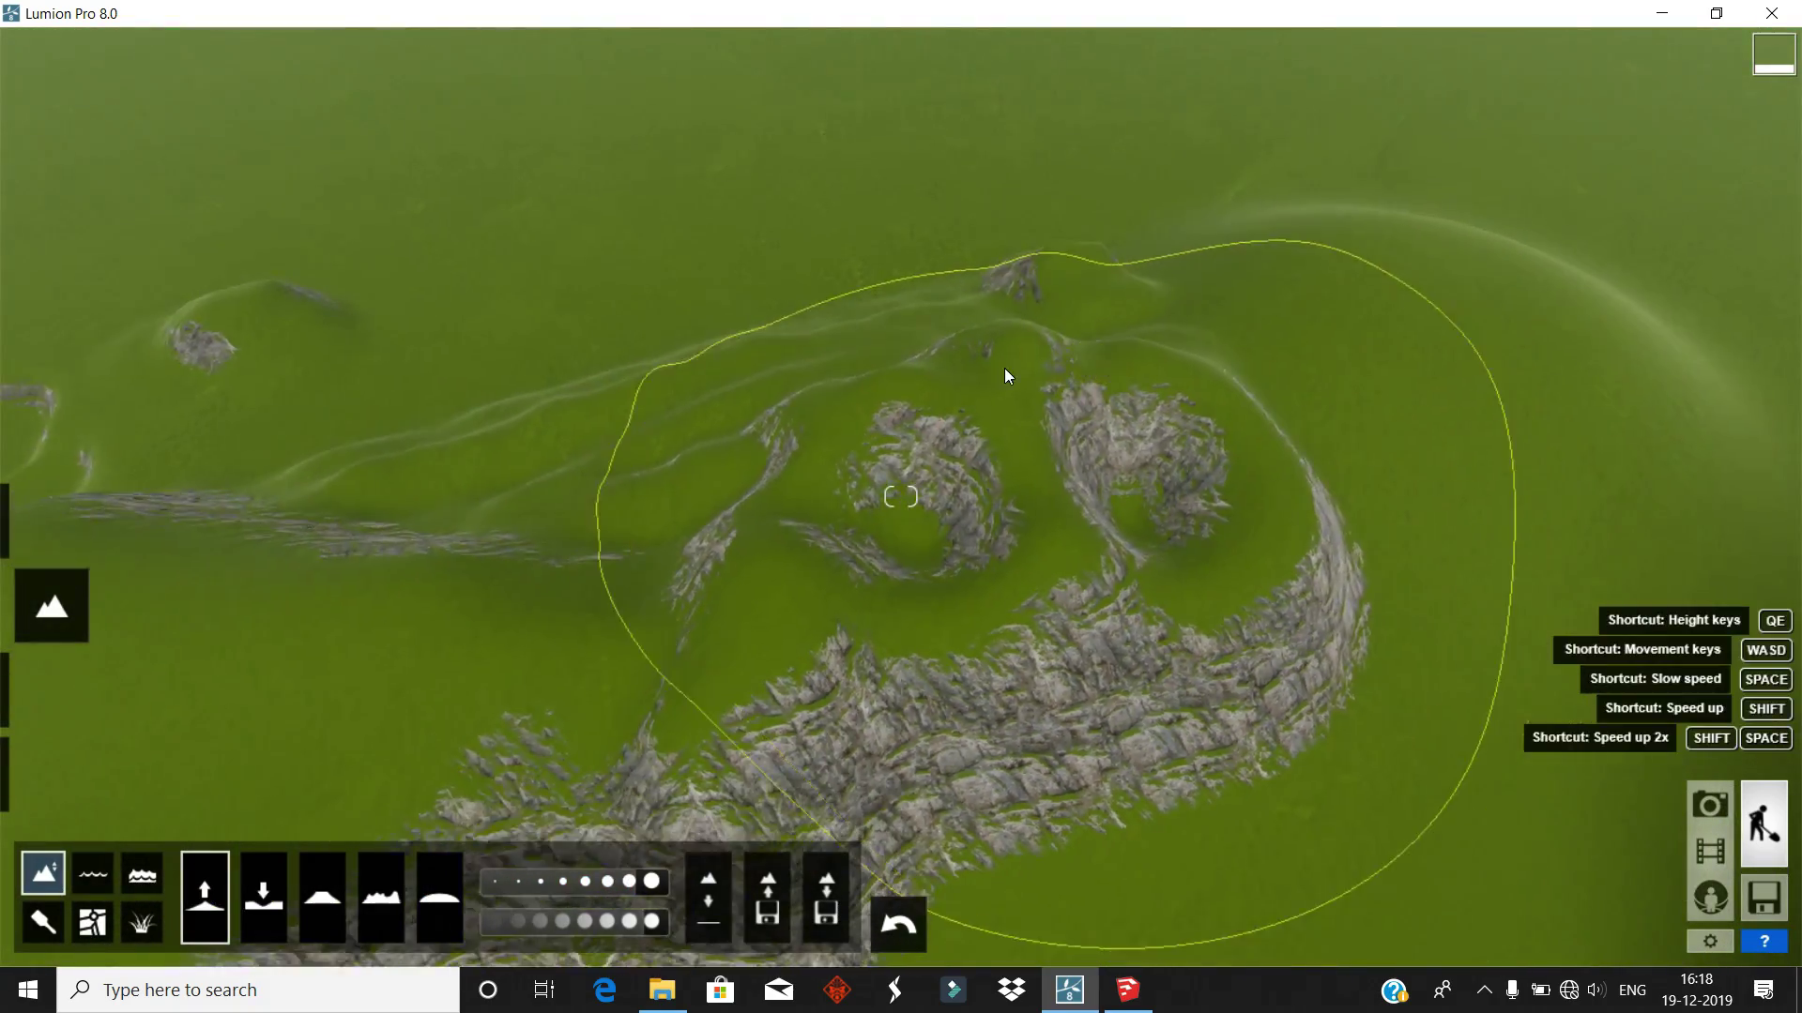
right_click_drag(1004, 375, 1192, 394)
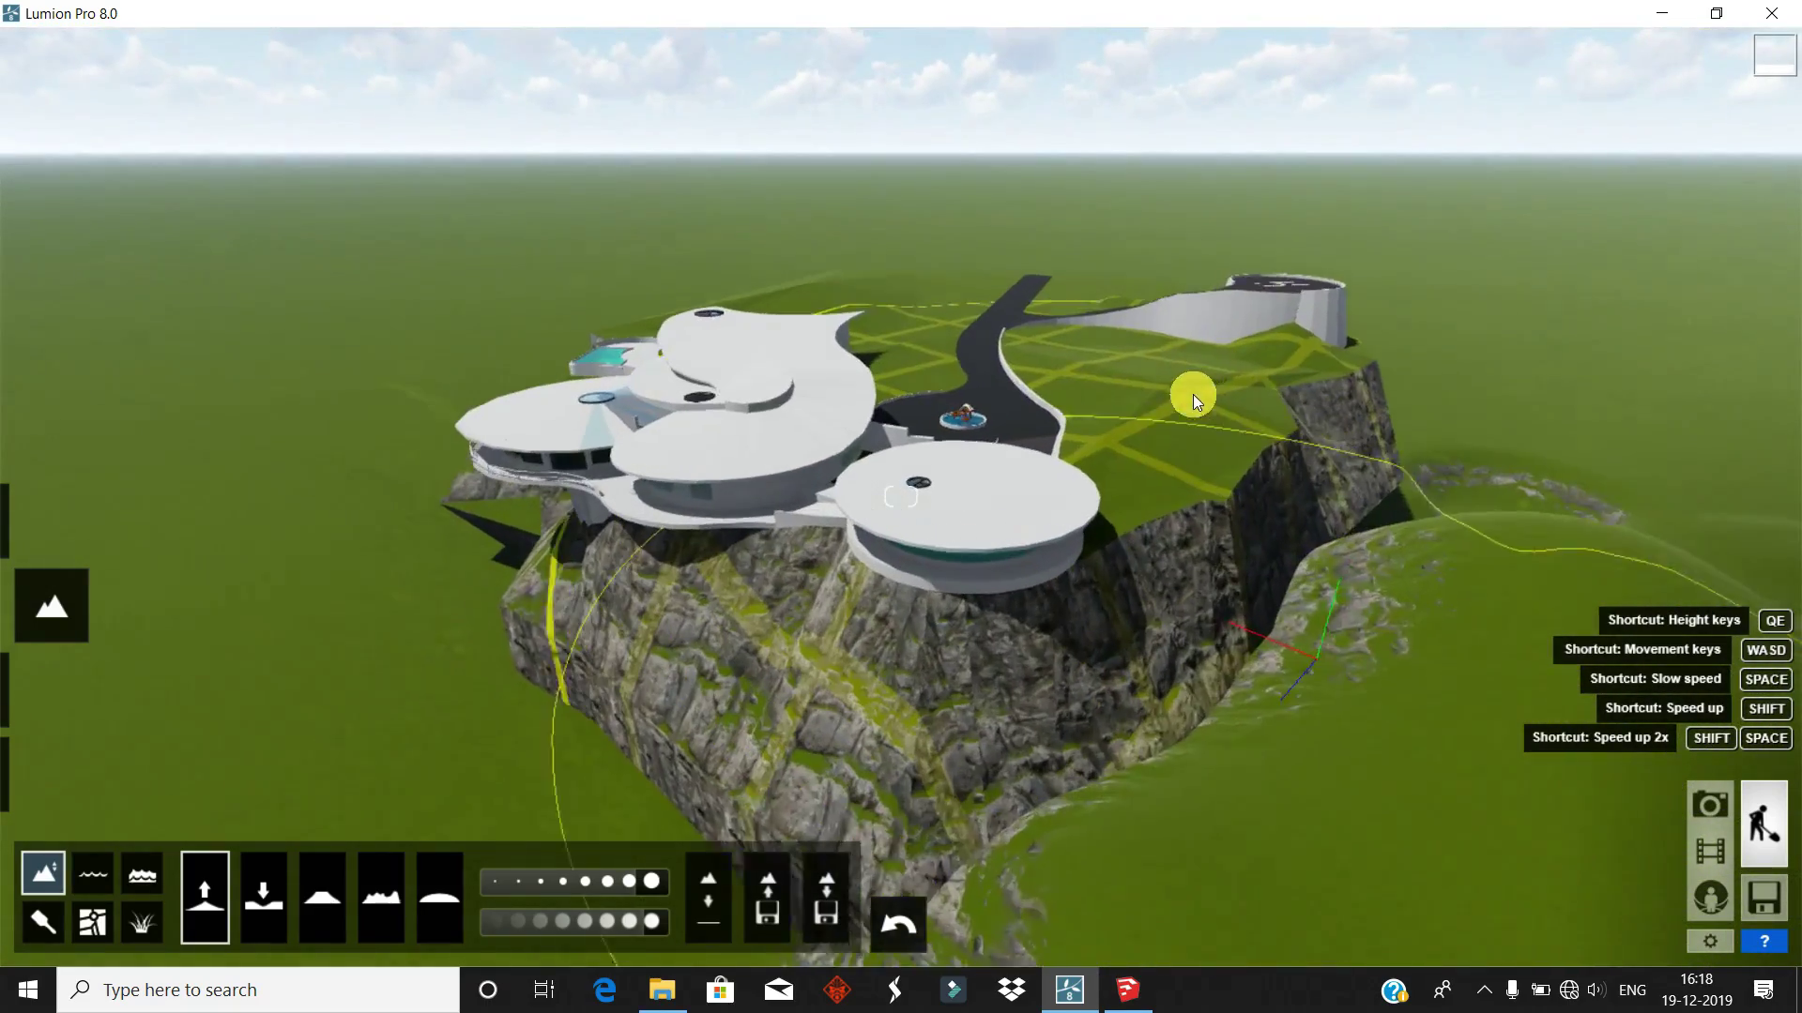
right_click_drag(972, 830, 1170, 537)
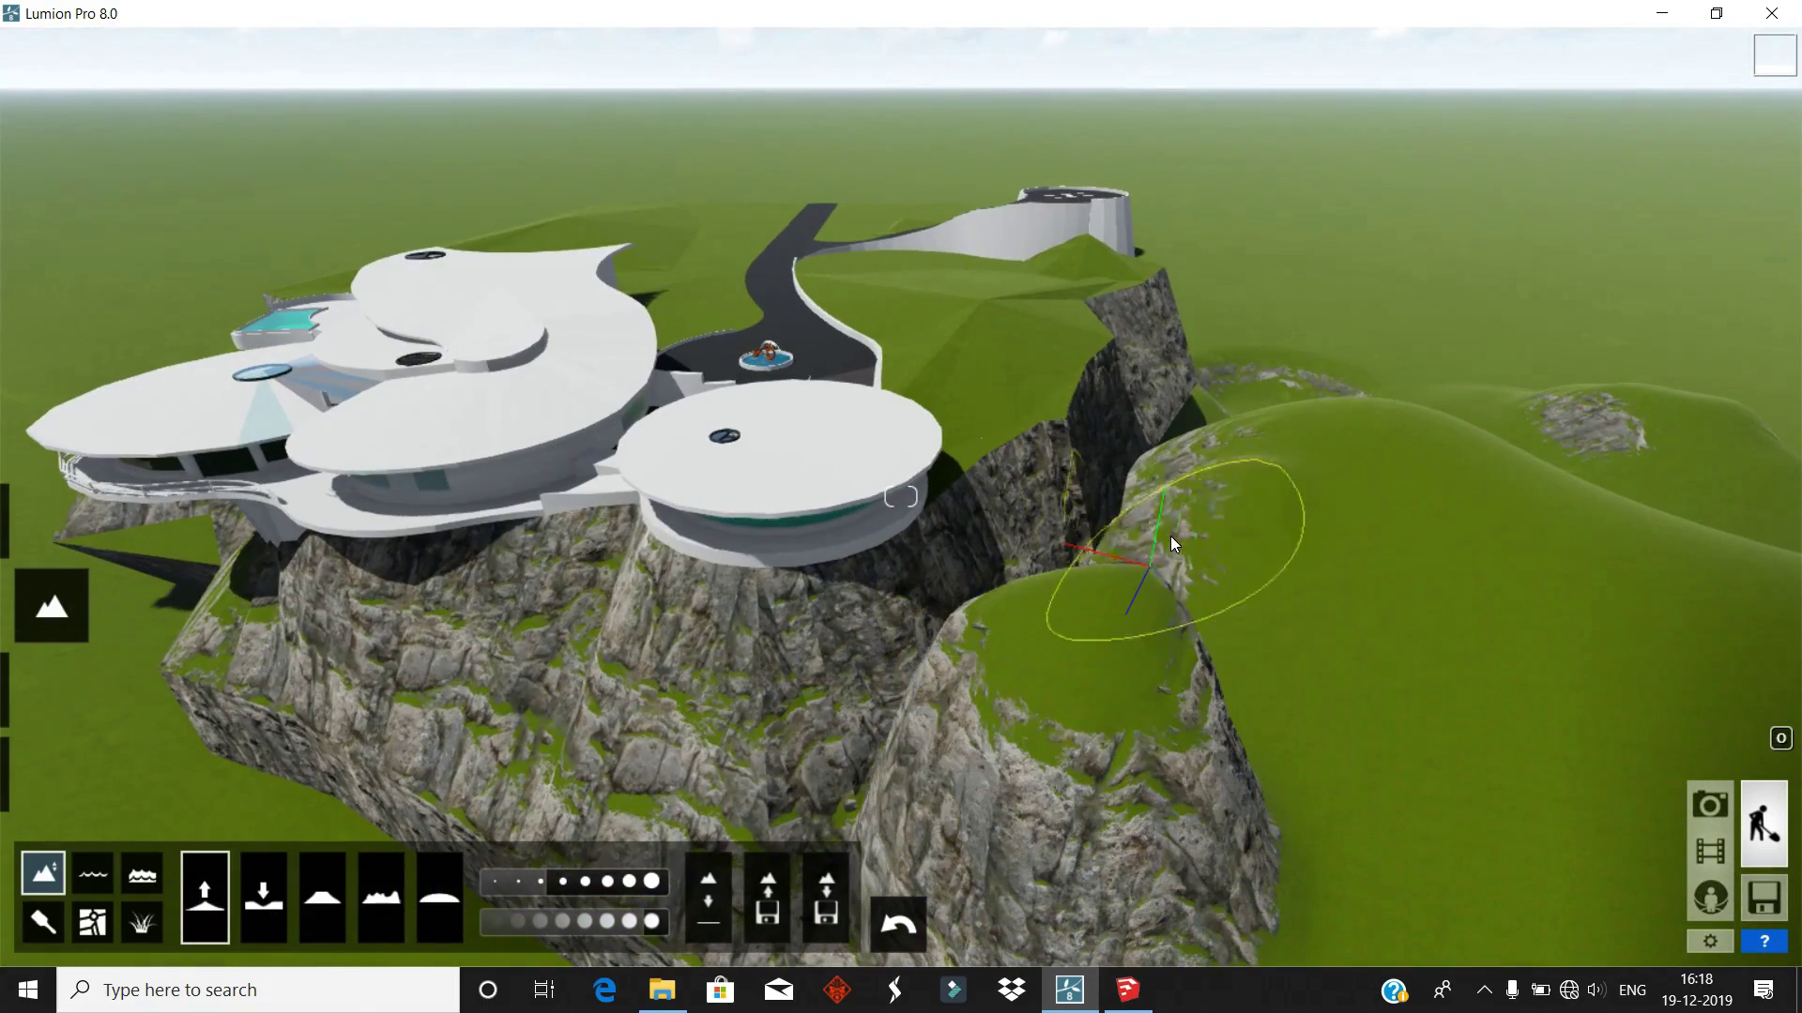
left_click(439, 901)
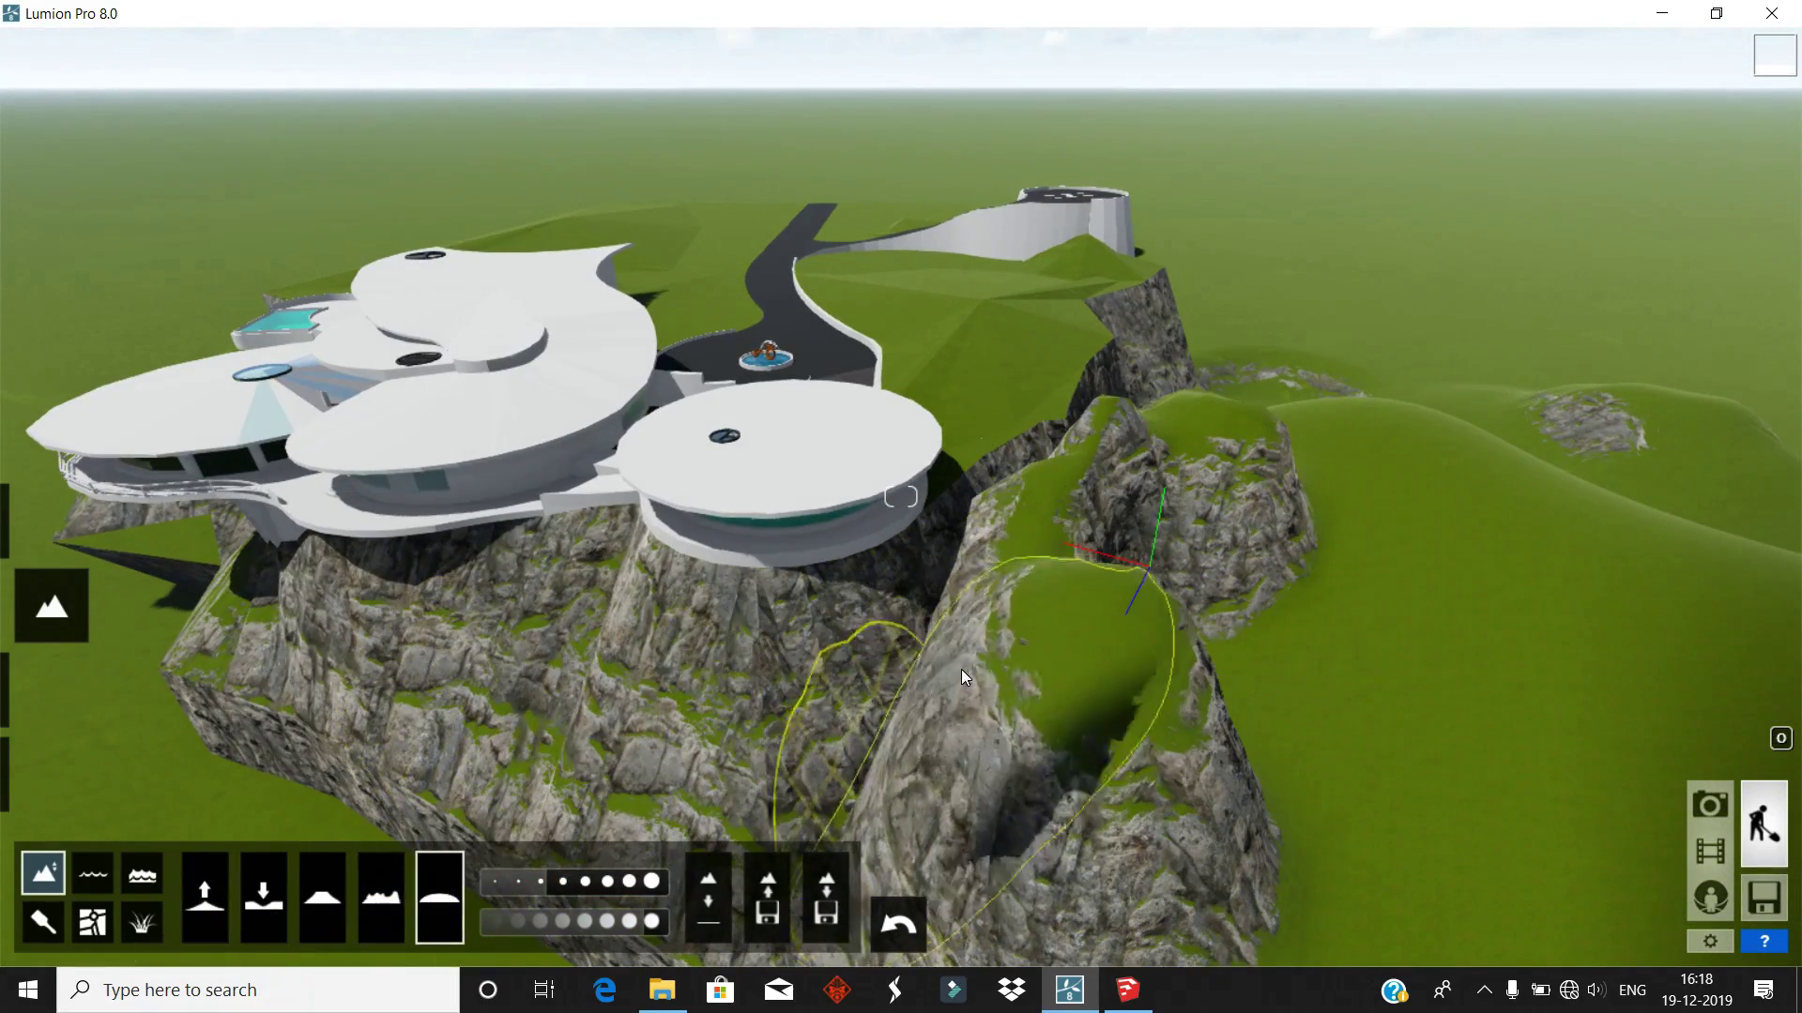
left_click_drag(961, 668, 1201, 499)
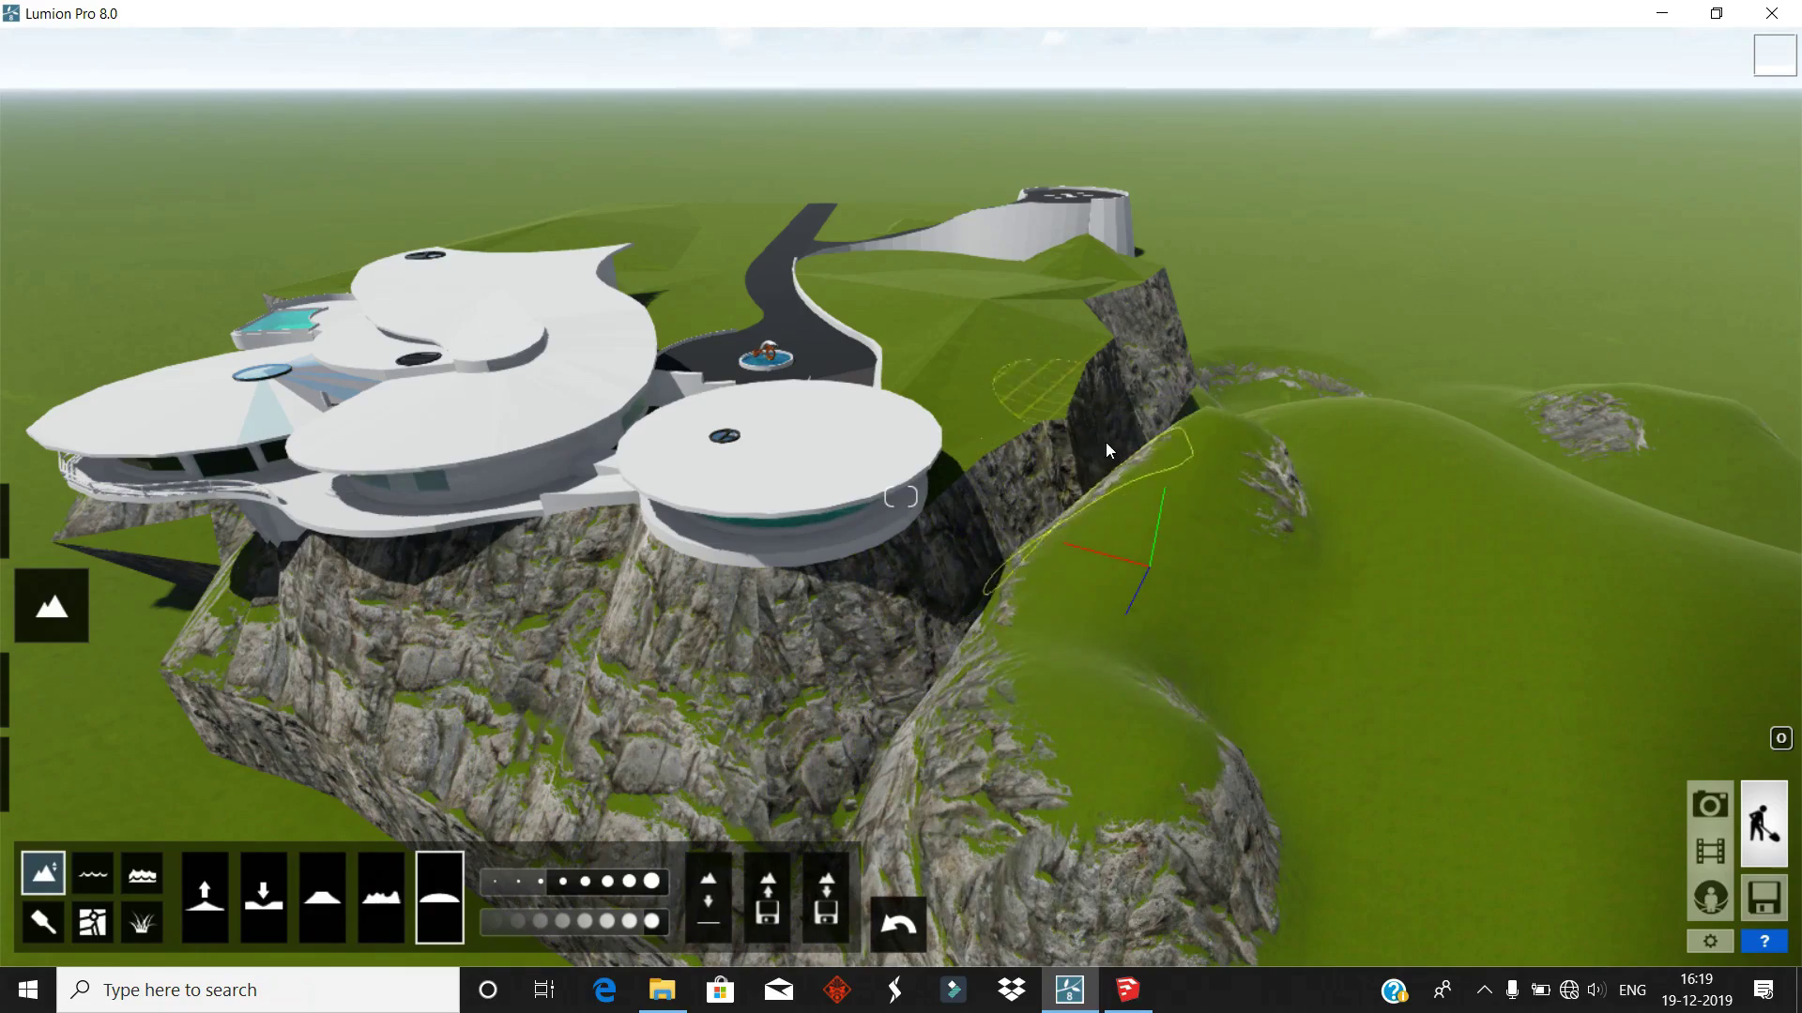
mouse_move(1105, 442)
right_mouse_down()
mouse_move(1265, 362)
mouse_move(1141, 349)
right_mouse_up()
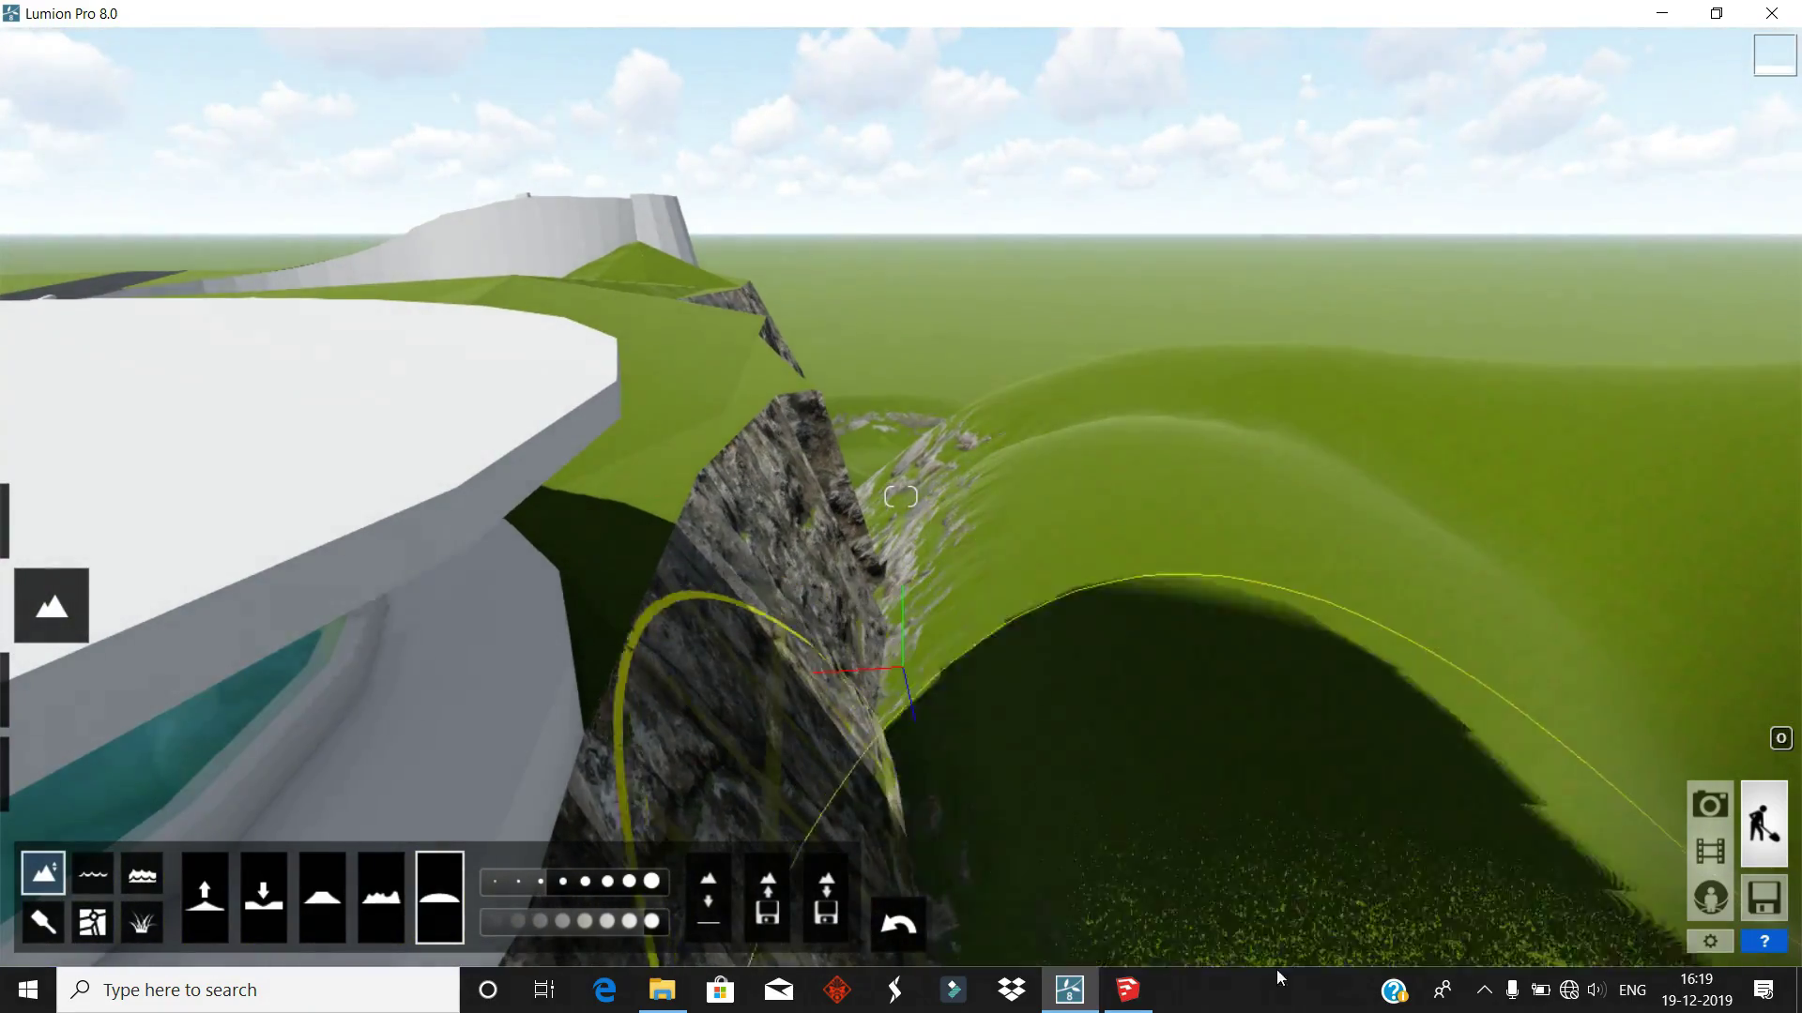
right_click_drag(1276, 976, 1280, 726)
- Flatten the ground beside and right of the villa's cliff into a plateau
left_click(323, 901)
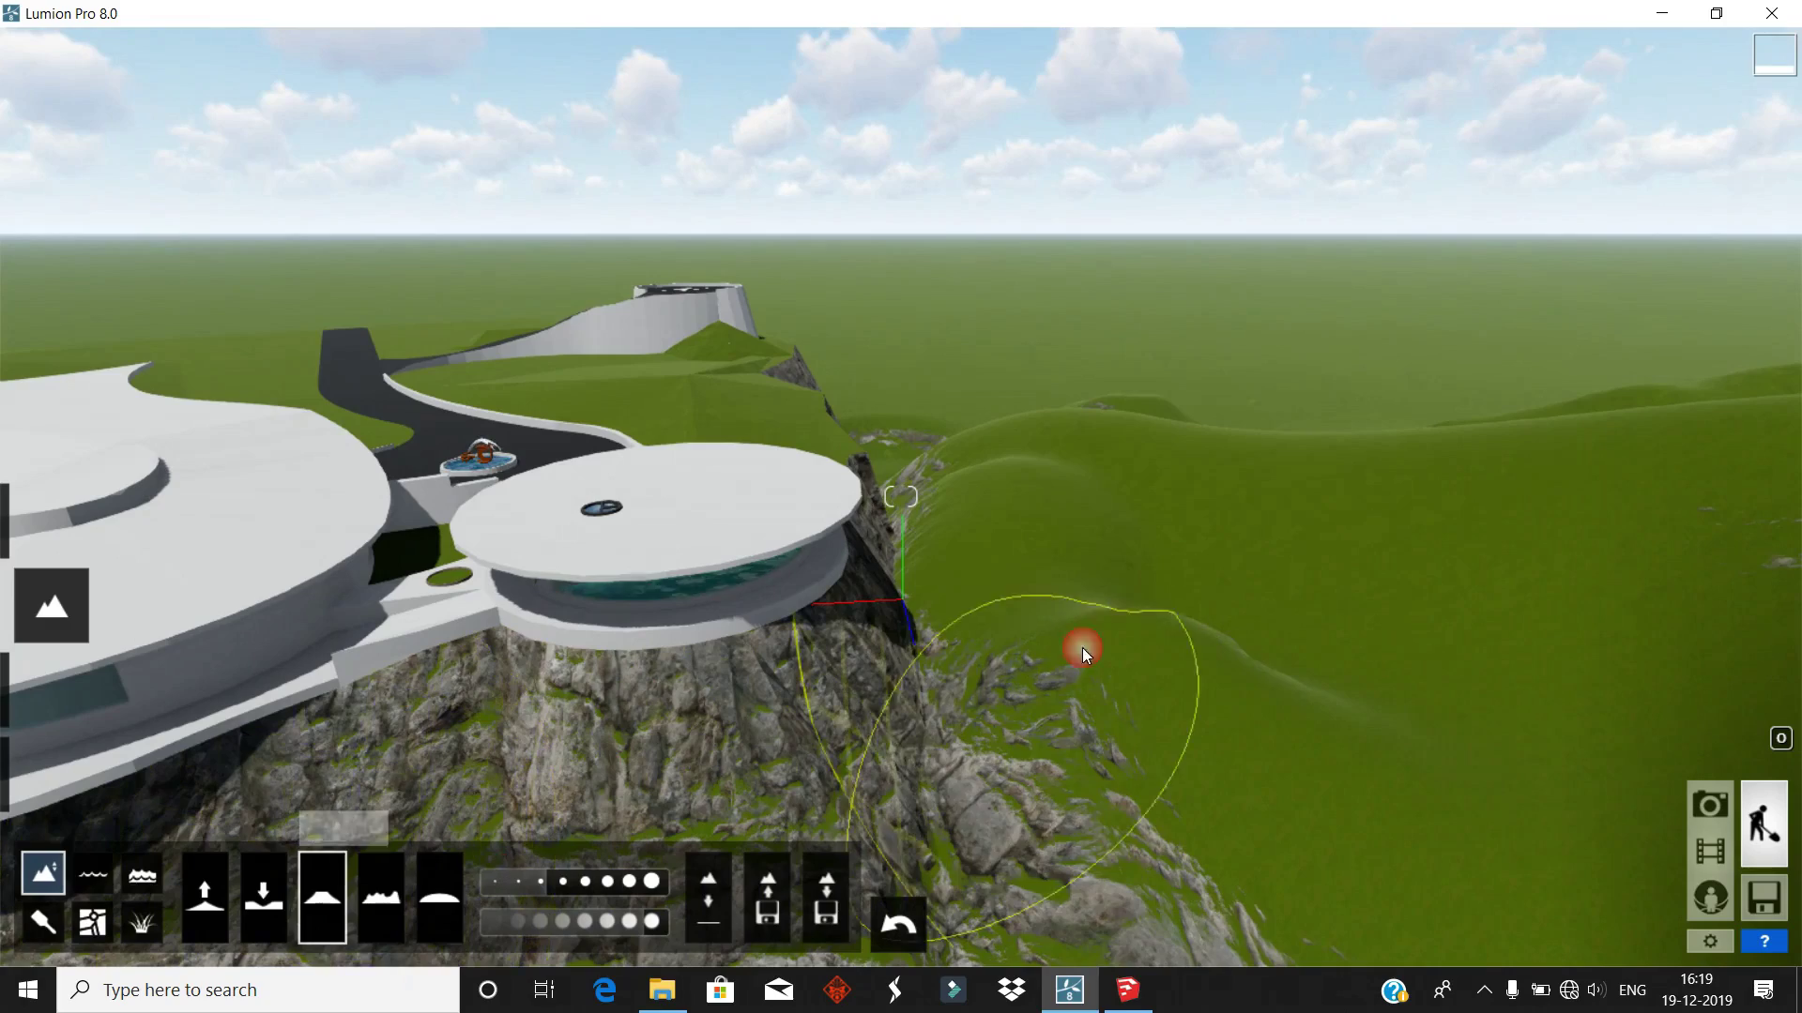
left_click_drag(1083, 648, 993, 601)
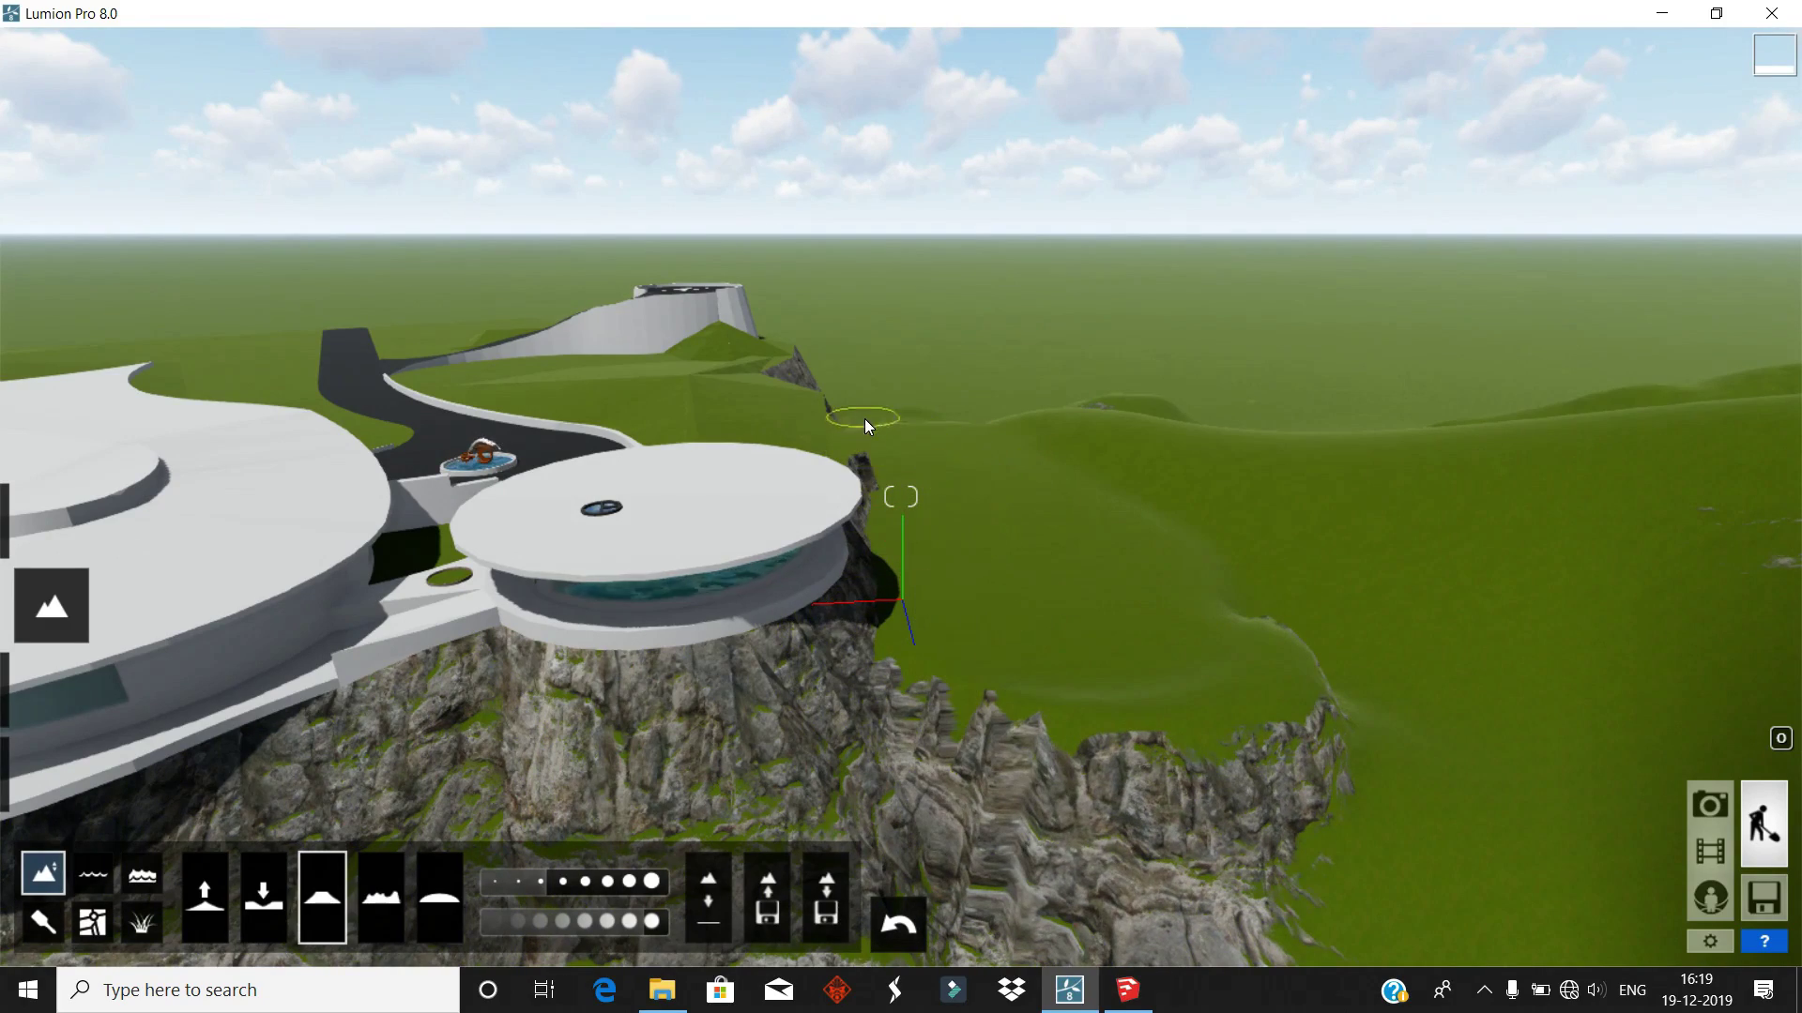
right_click_drag(1256, 735, 1377, 705)
mouse_move(1377, 705)
left_mouse_down()
mouse_move(1490, 526)
mouse_move(1453, 407)
left_mouse_up()
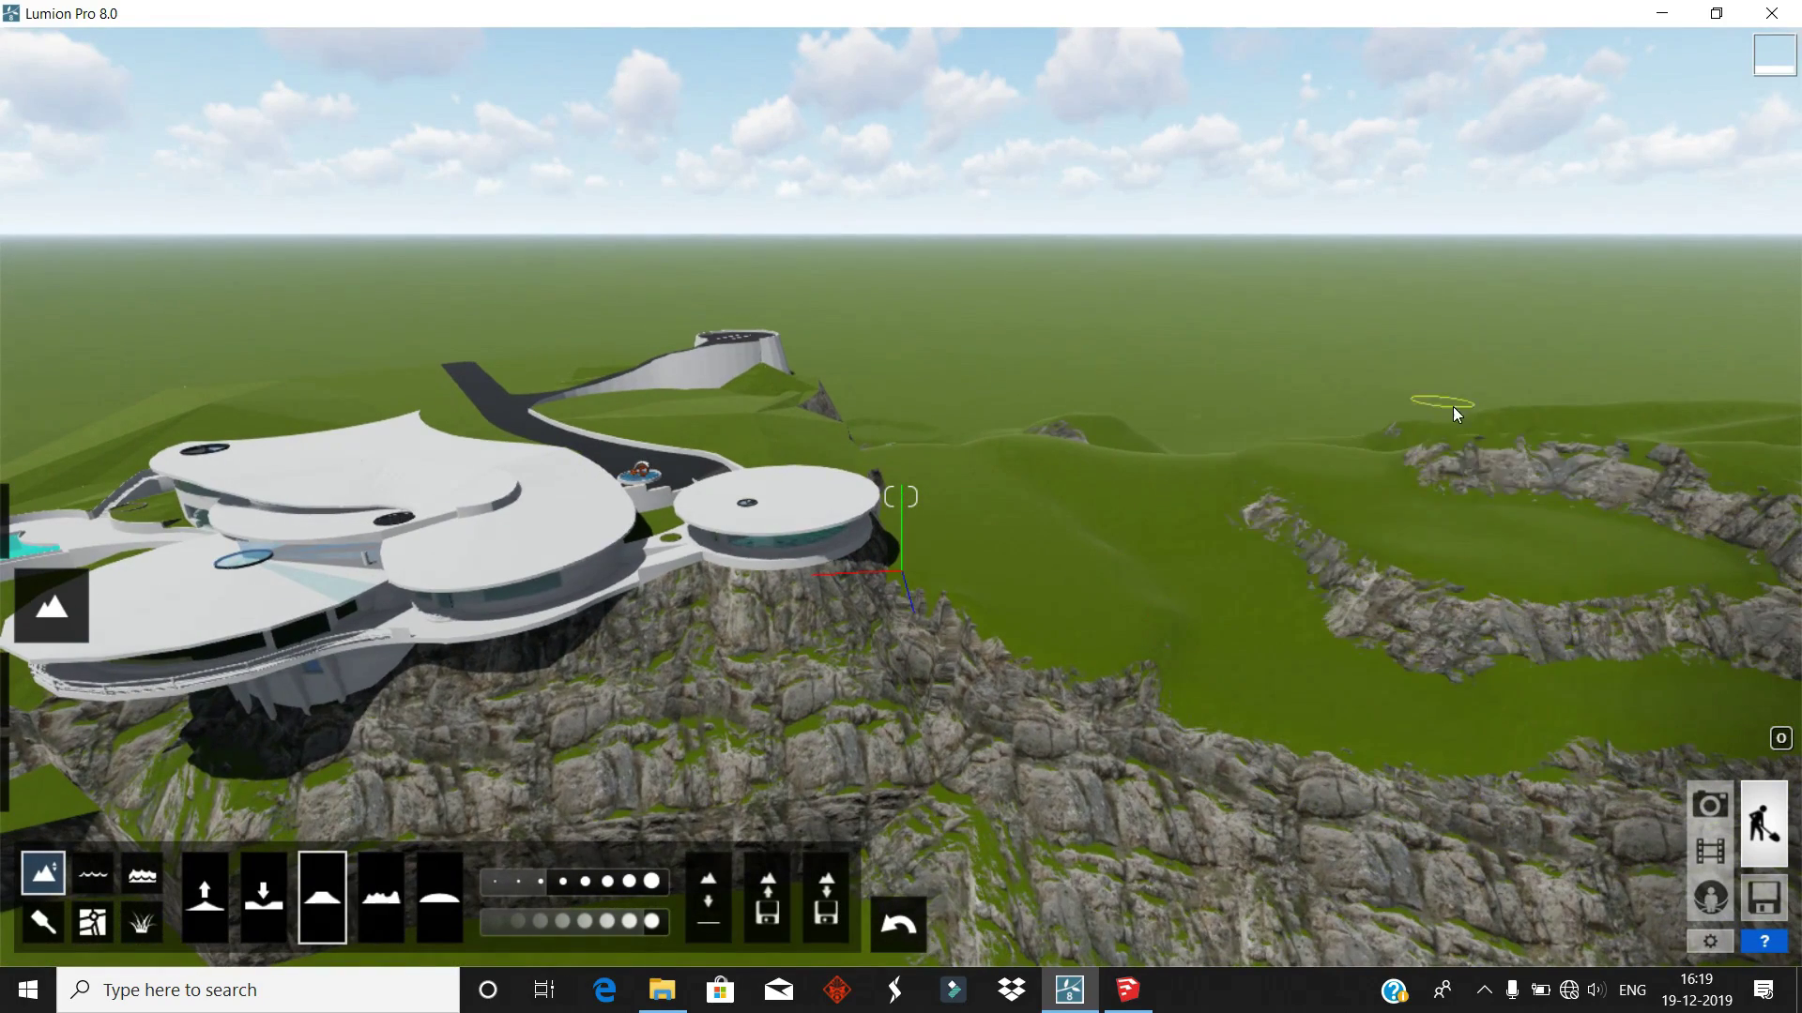
right_click_drag(1275, 566, 954, 474)
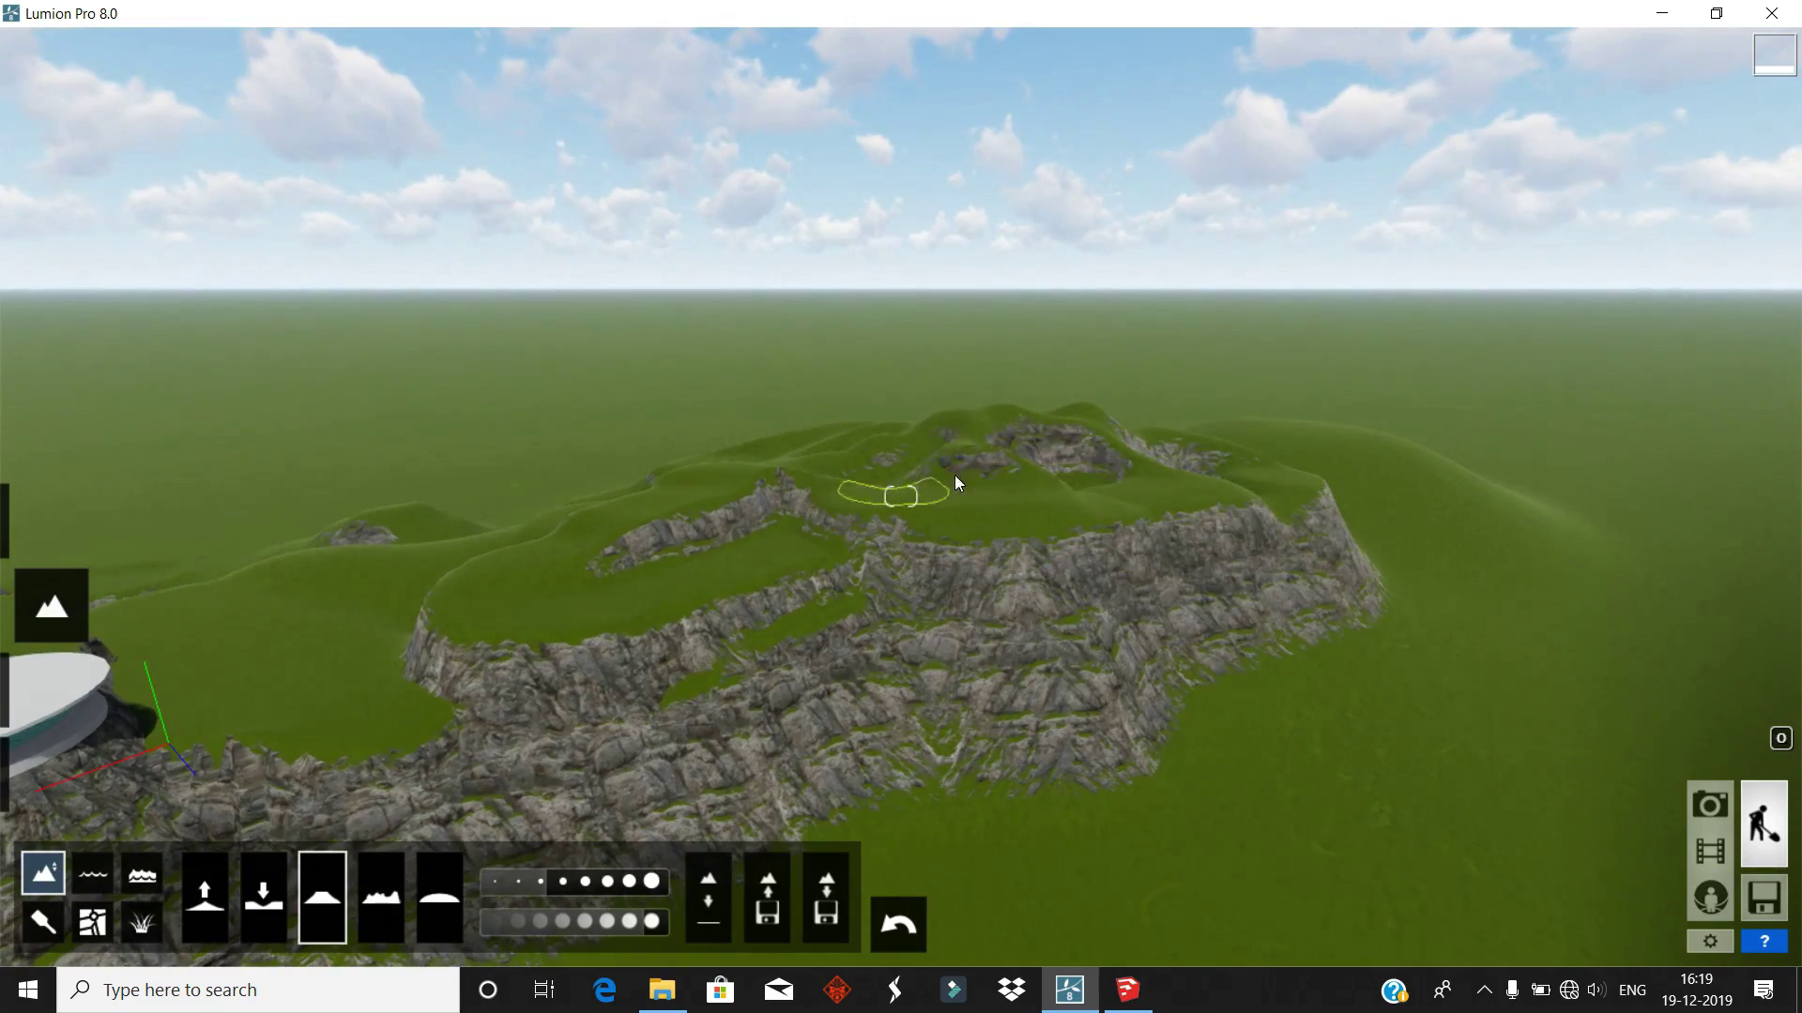
right_click_drag(1267, 442, 684, 525)
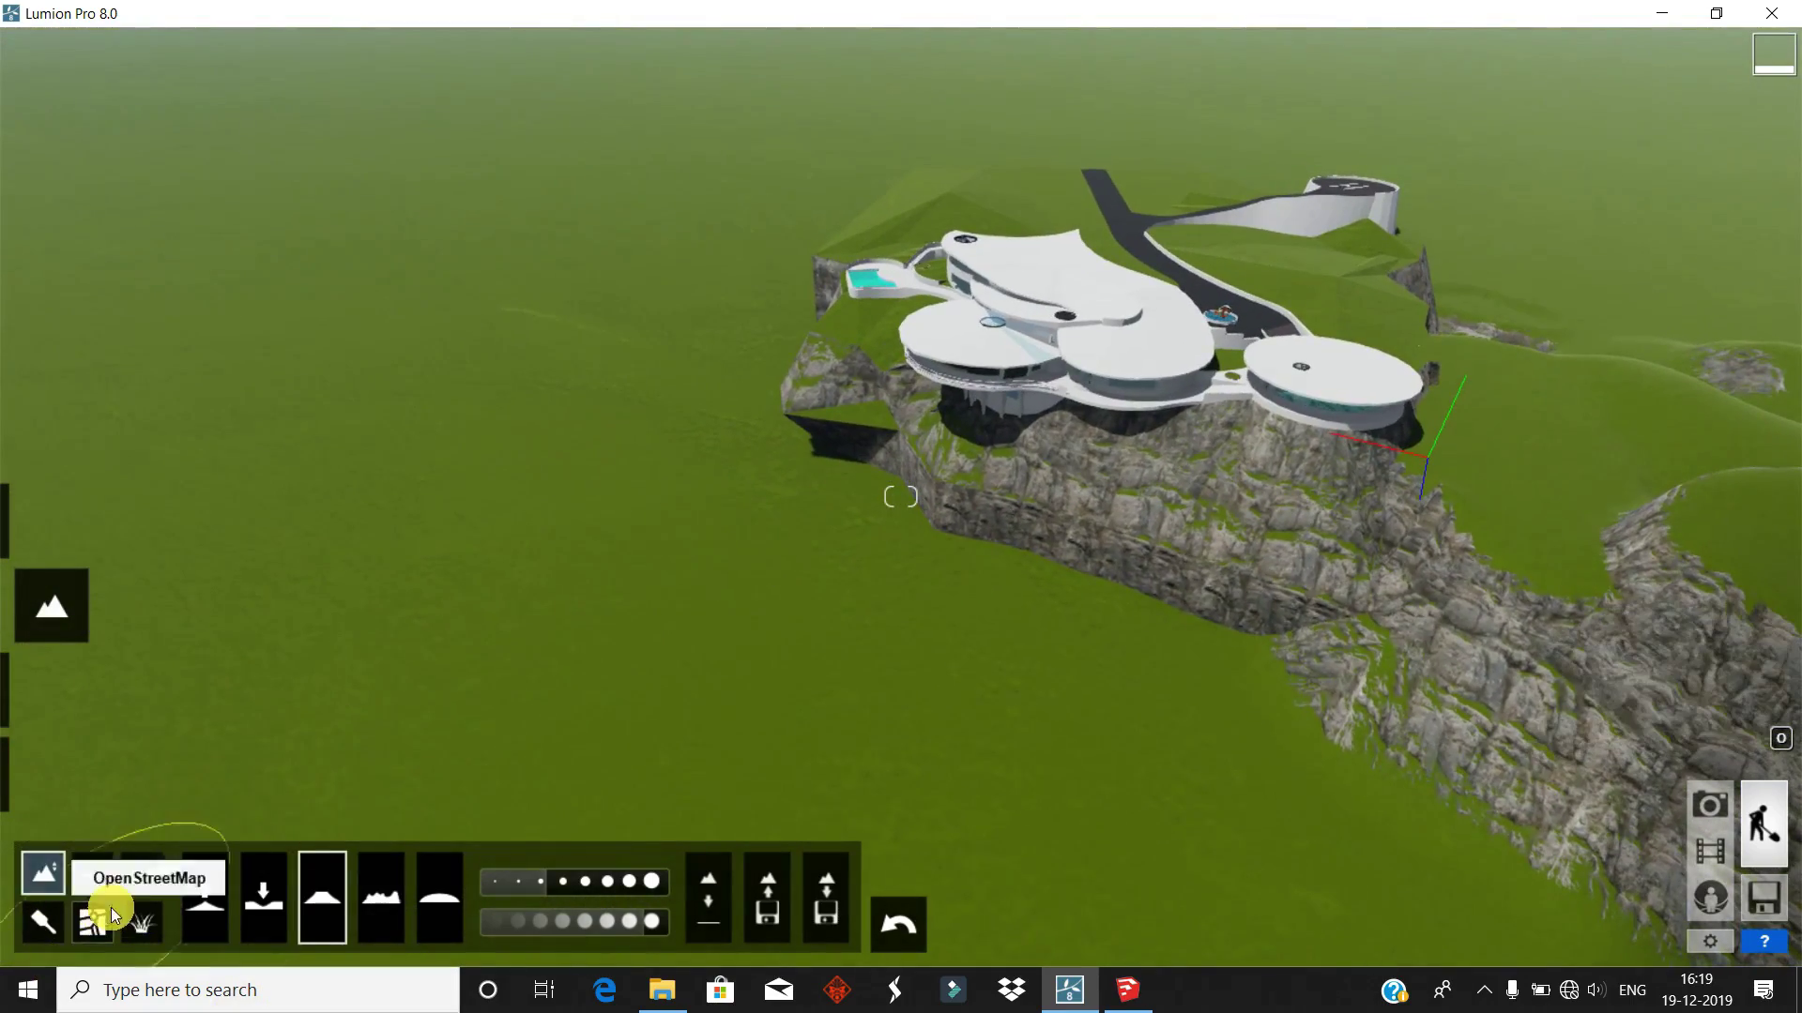
left_click(142, 875)
- Switch on the ocean and adjust its water level against the cliffs
left_click(242, 896)
right_click_drag(344, 678, 622, 511)
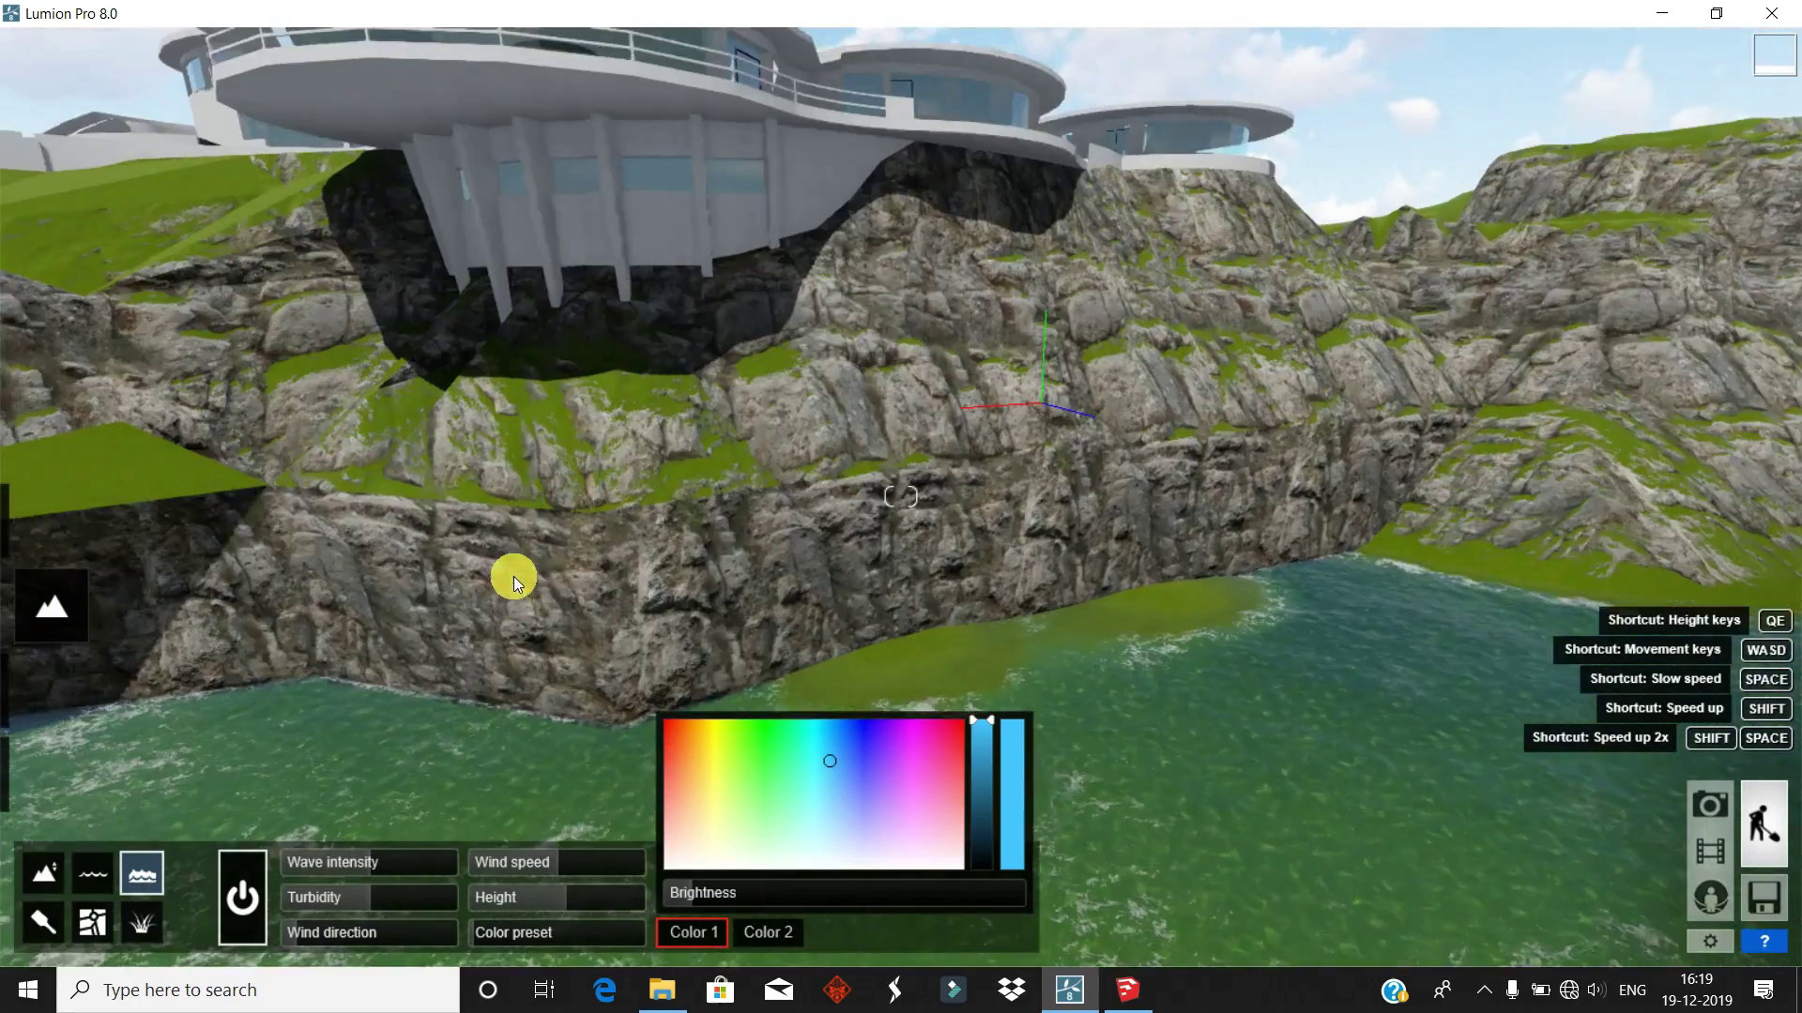
right_click_drag(622, 509, 357, 925)
left_click_drag(565, 899, 569, 908)
left_click(567, 909)
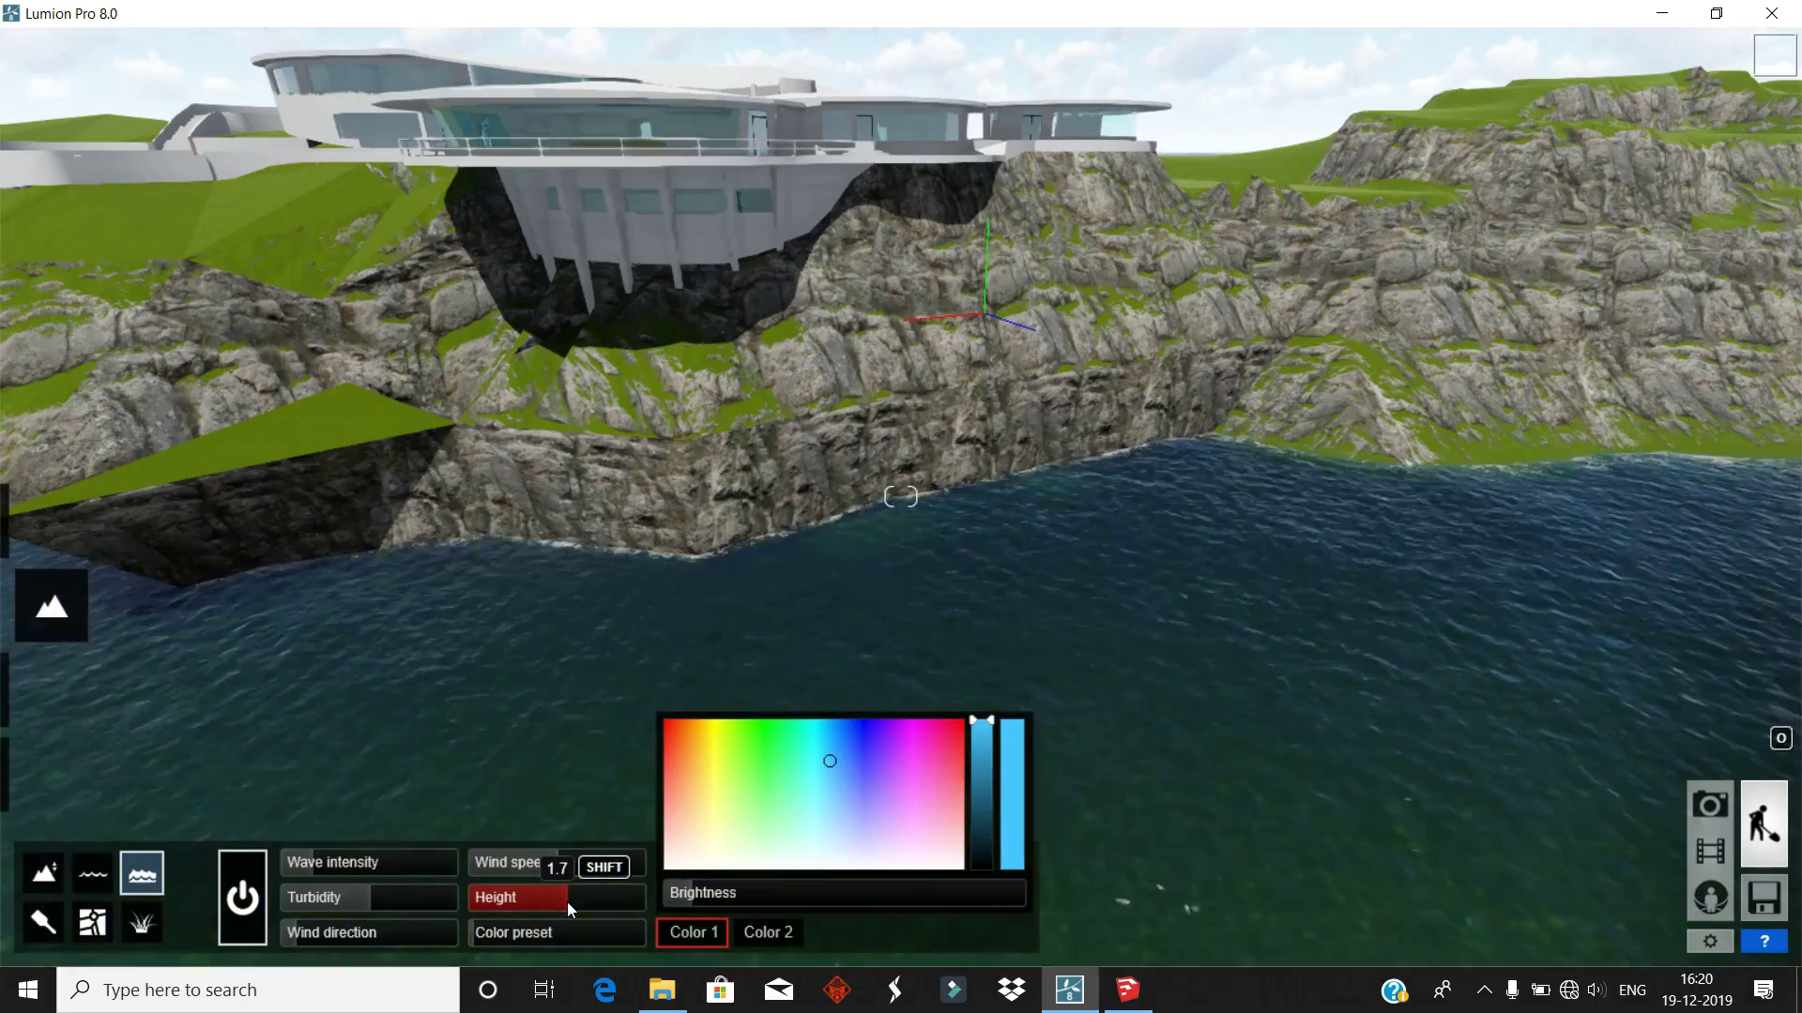
mouse_move(841, 548)
right_mouse_down()
mouse_move(667, 289)
mouse_move(368, 718)
mouse_move(636, 369)
right_mouse_up()
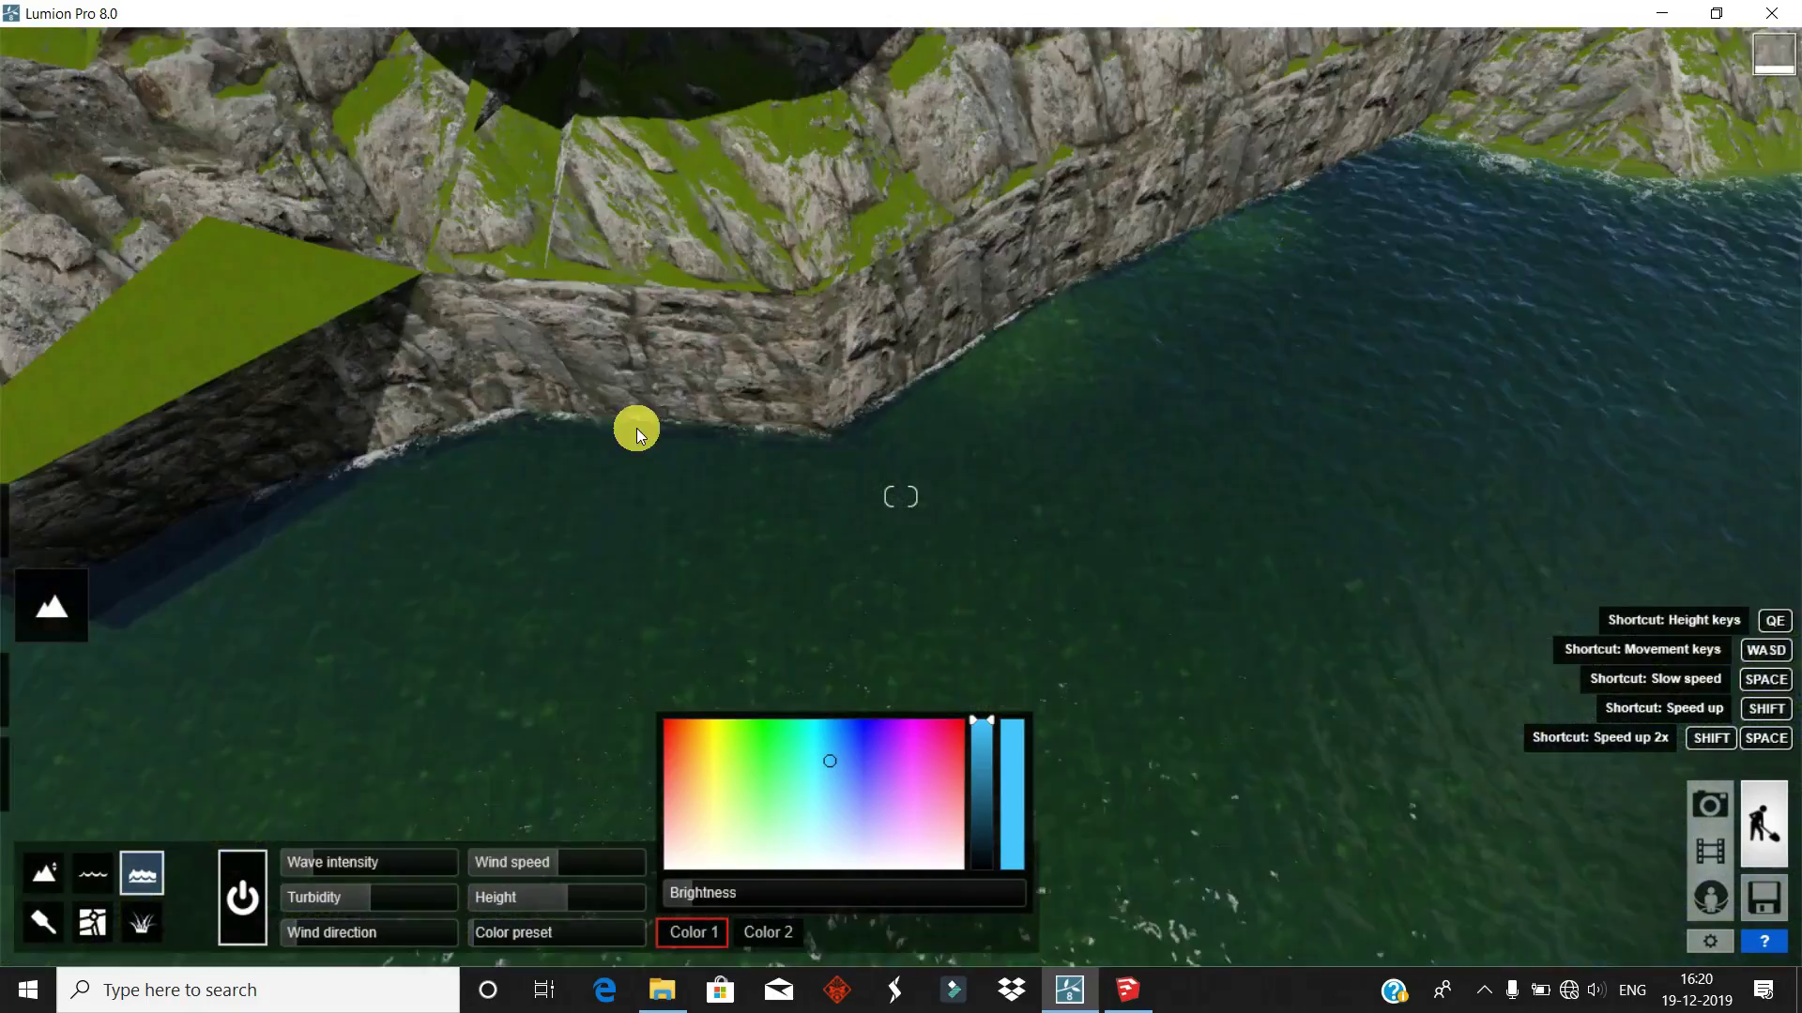
right_click_drag(636, 369, 635, 430)
- Raise grassy shore patches out of the water along the cliff base with an enlarged Raise brush
left_click(43, 873)
left_click(206, 892)
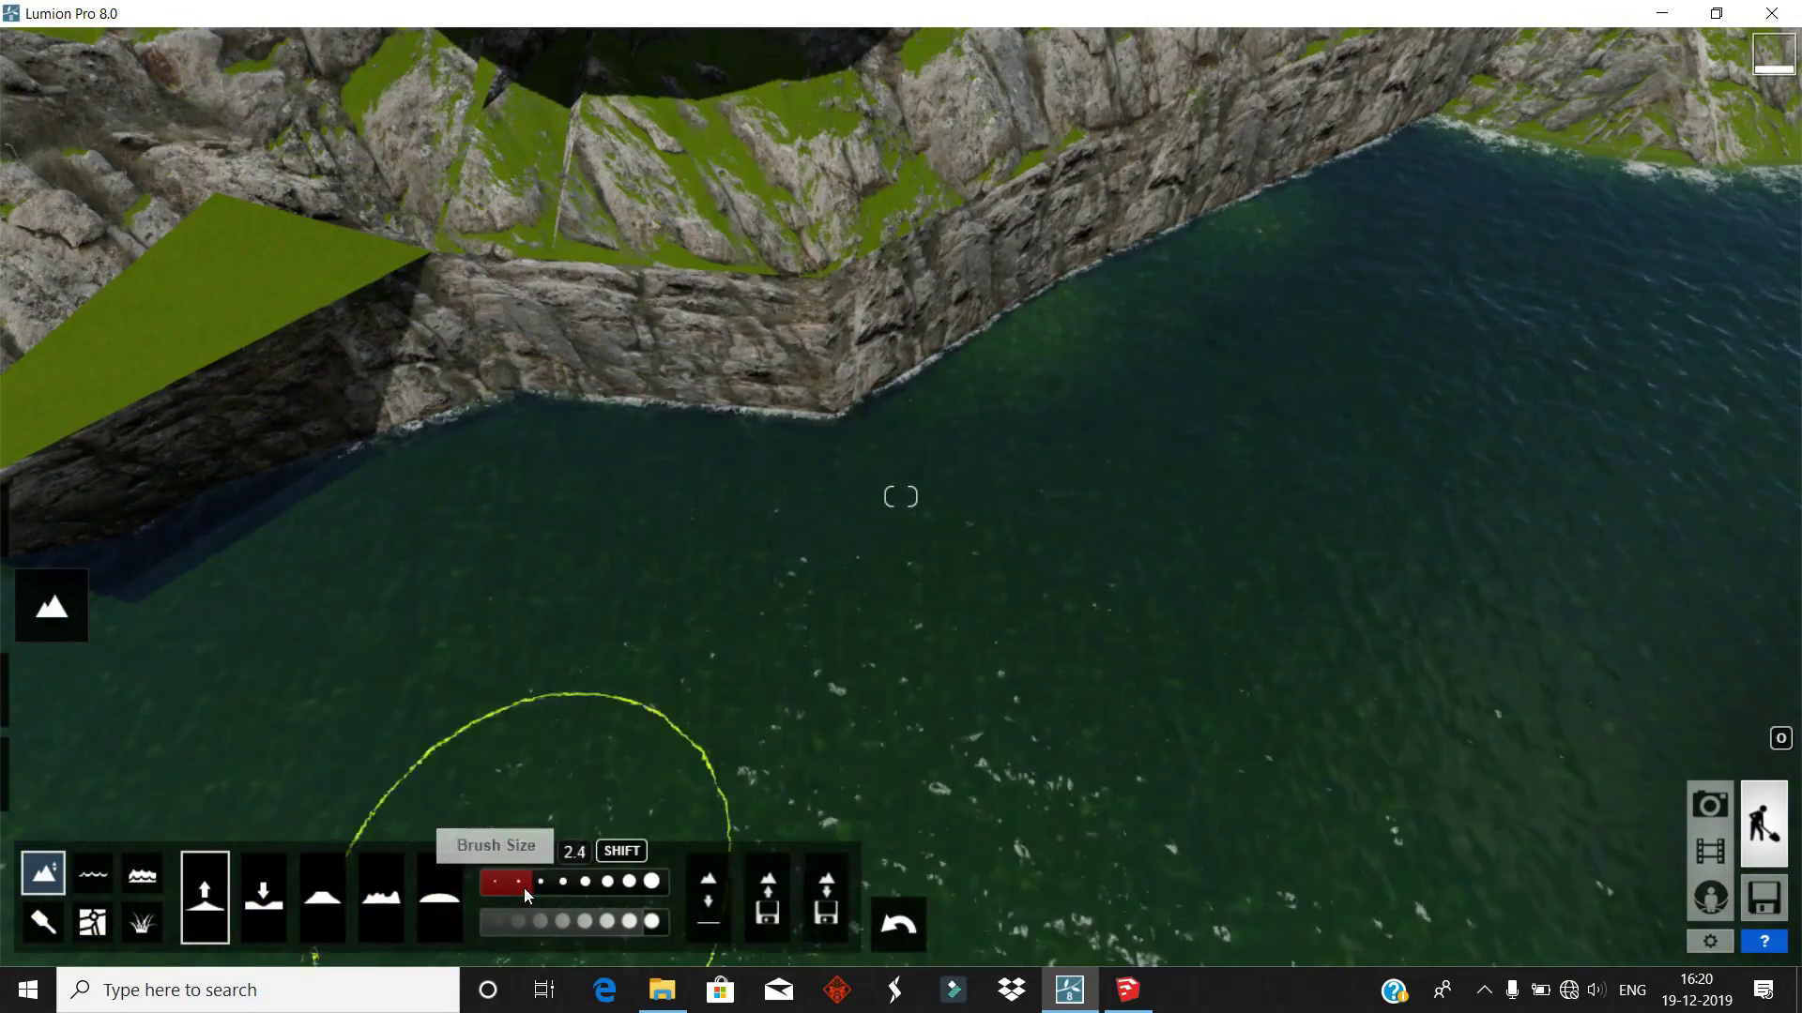
left_click(589, 921)
left_click_drag(473, 538, 1130, 390)
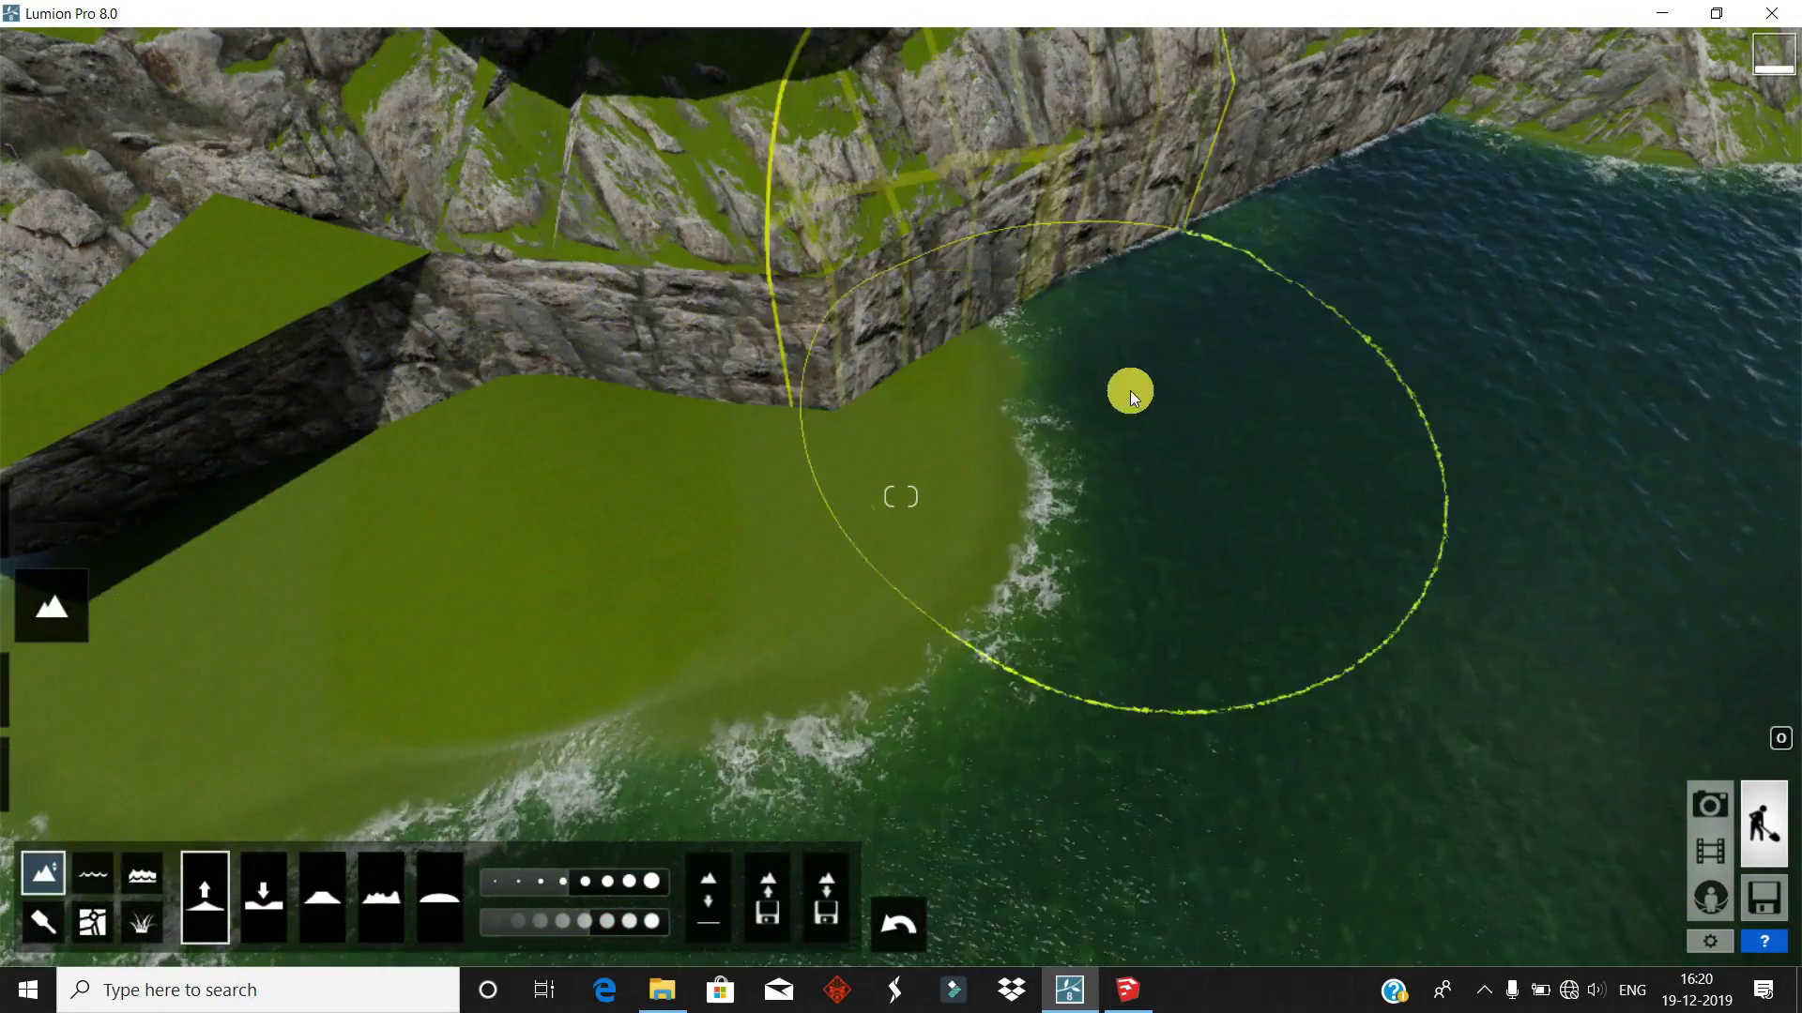
right_click_drag(1130, 390, 881, 566)
left_click_drag(881, 566, 1258, 310)
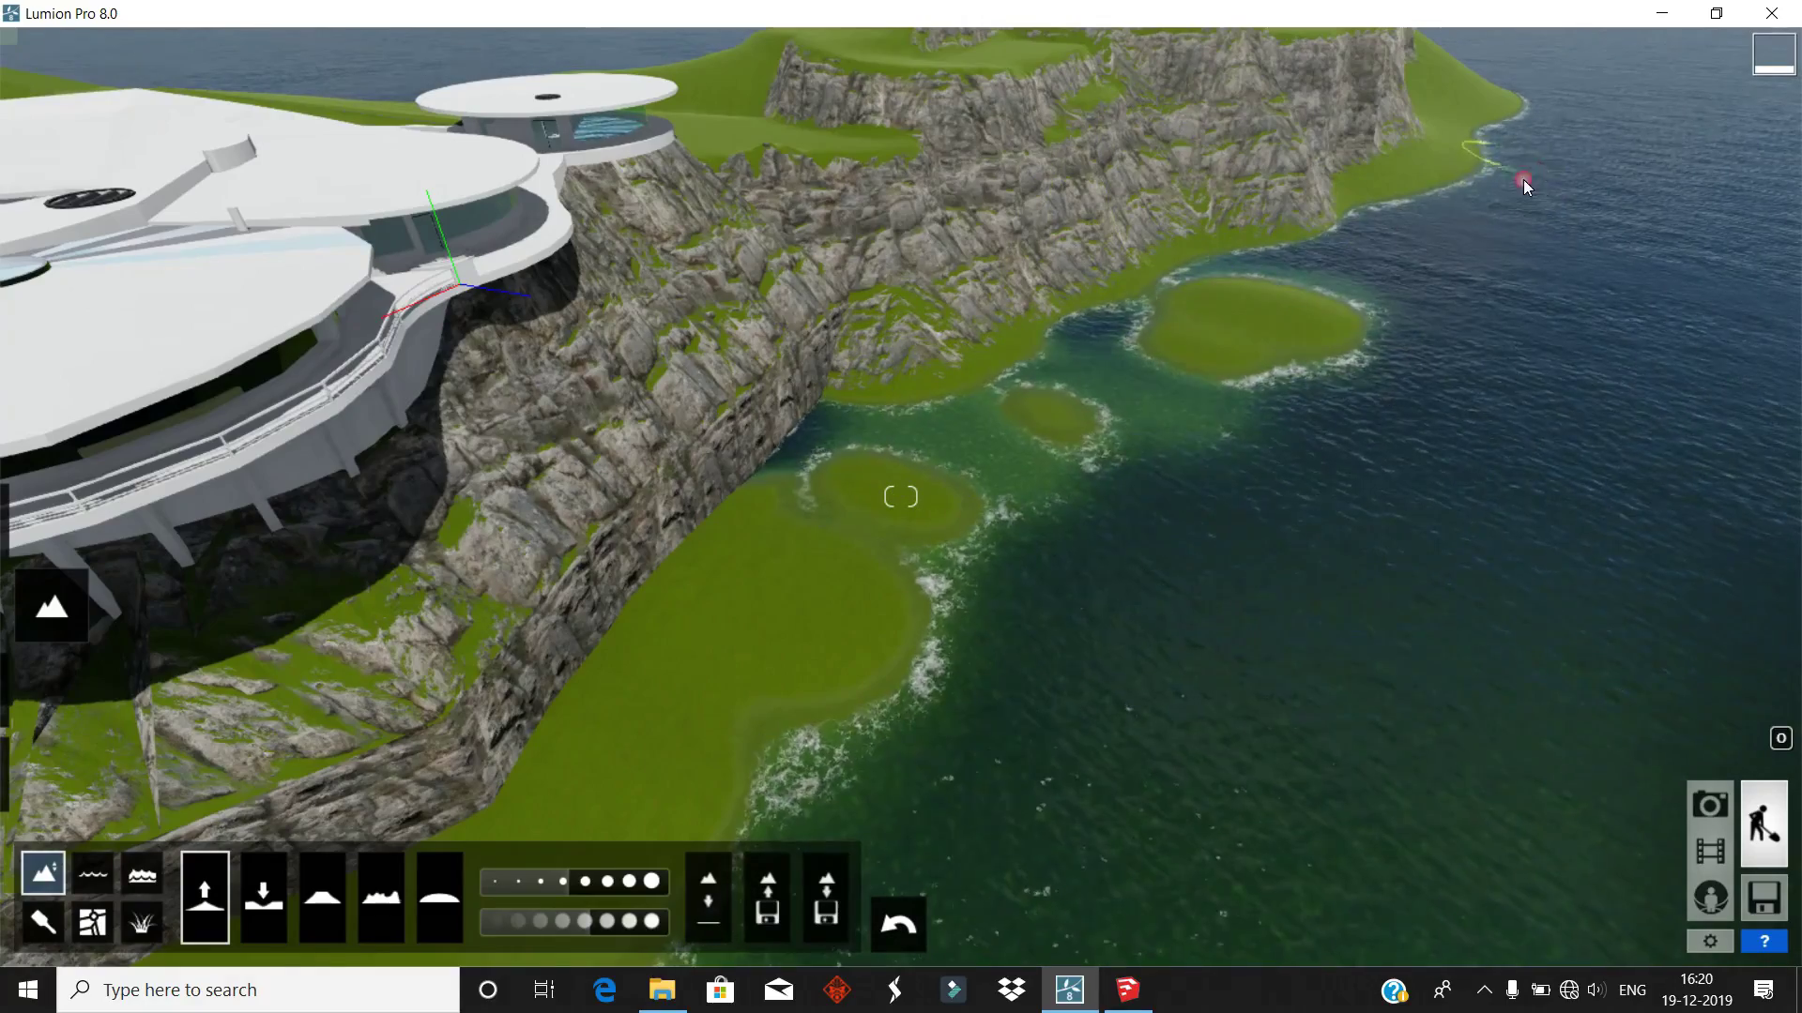
left_click_drag(1522, 178, 1000, 419)
mouse_move(1088, 438)
right_mouse_down()
mouse_move(897, 525)
mouse_move(355, 369)
right_mouse_up()
- Set paint slot 1 to green grass and slot 2 to EgyptSand1
left_click(42, 921)
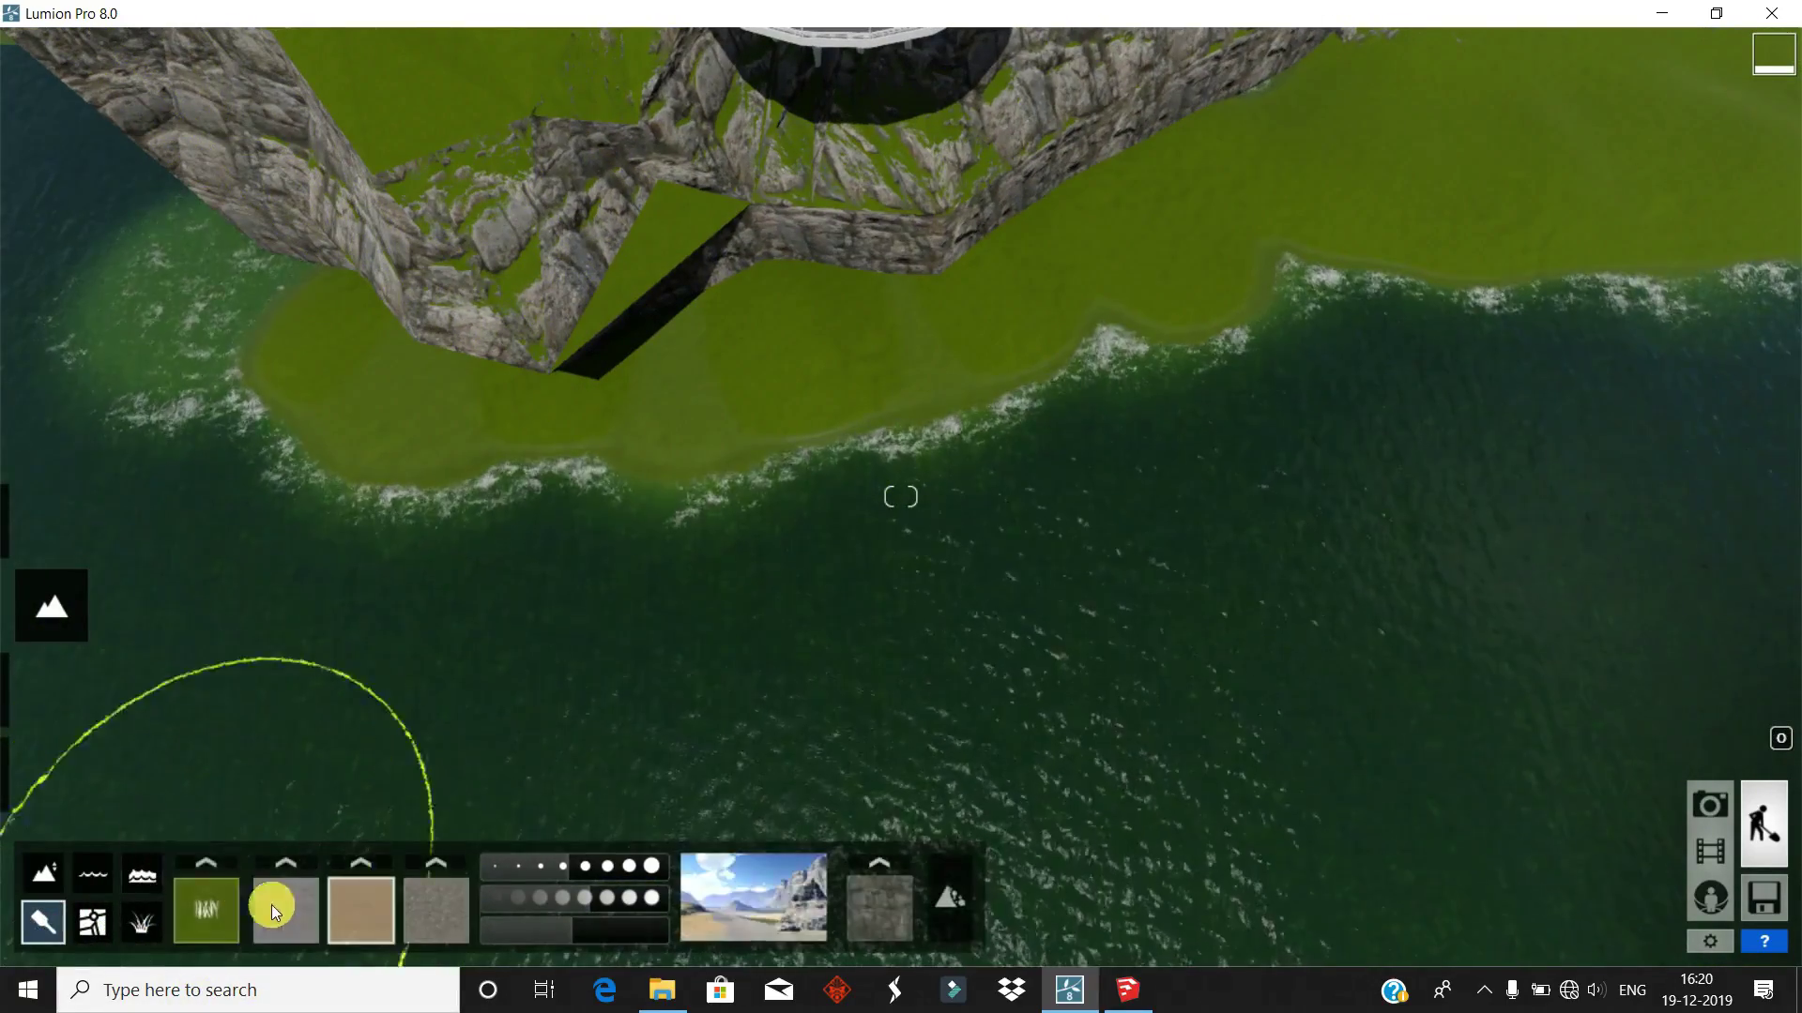
left_click(272, 905)
left_click(1124, 418)
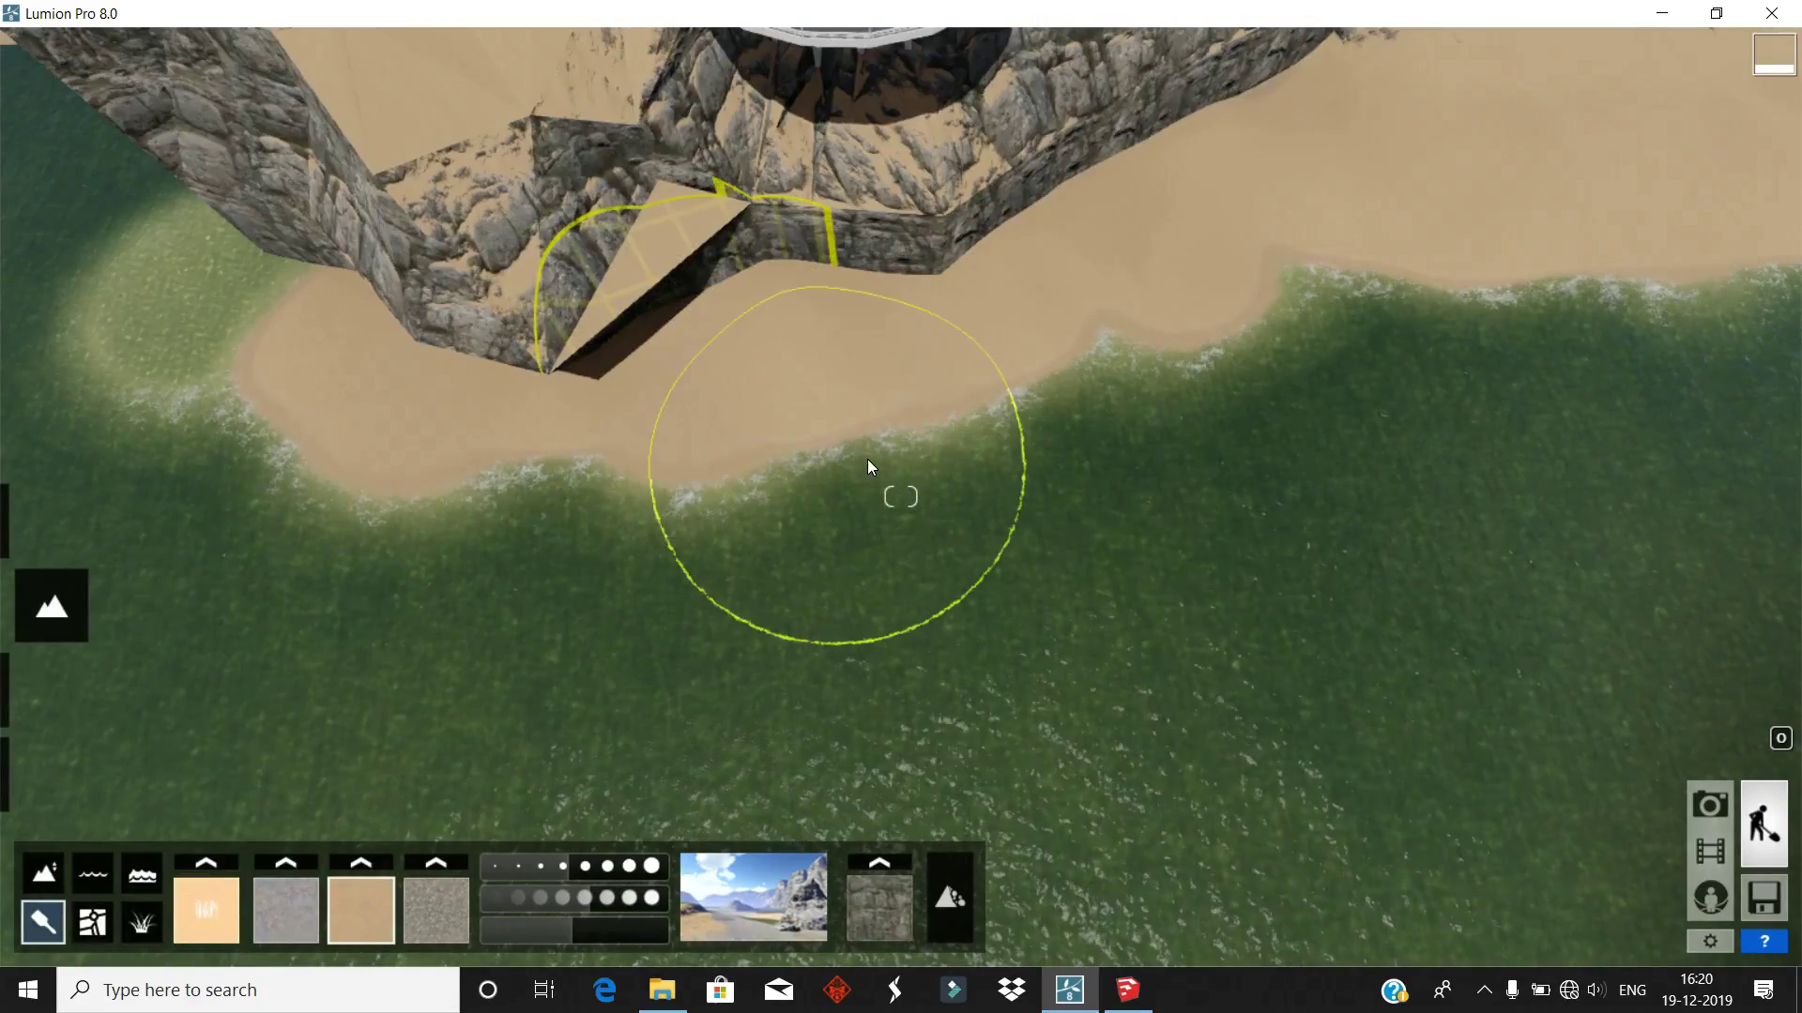
right_click_drag(867, 459, 763, 812)
left_click(207, 862)
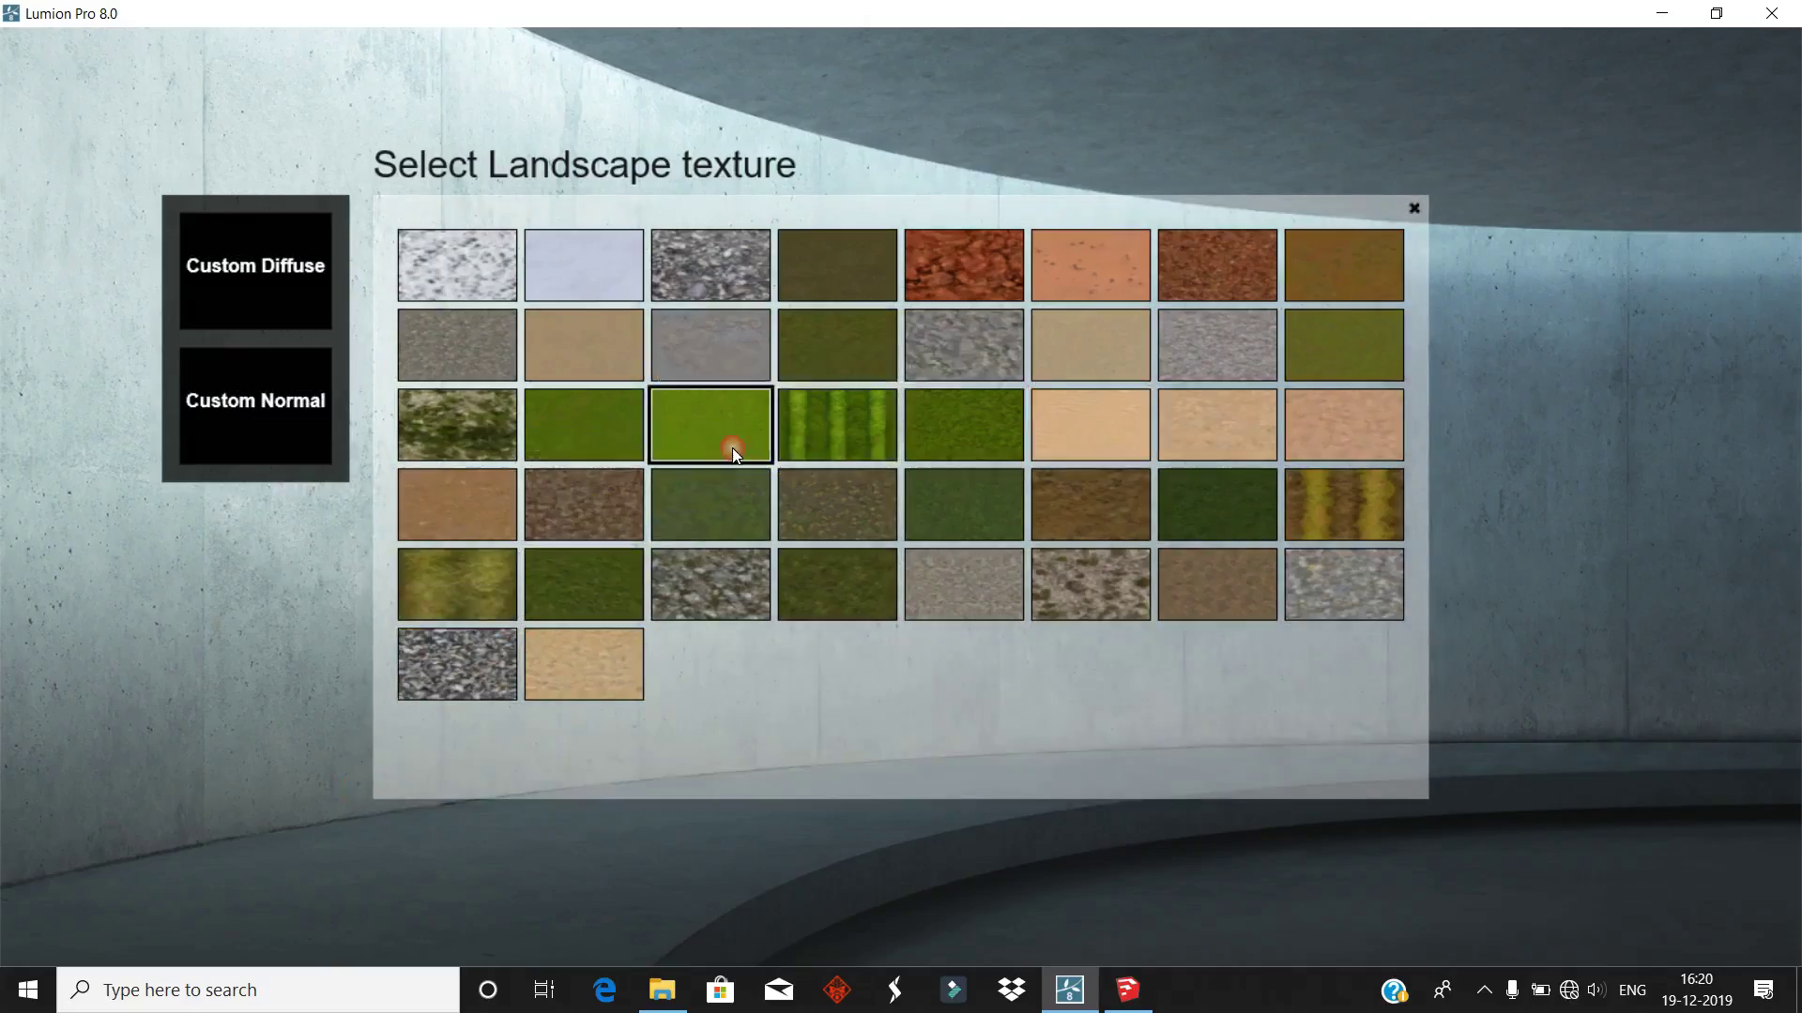
left_click(732, 448)
left_click(286, 861)
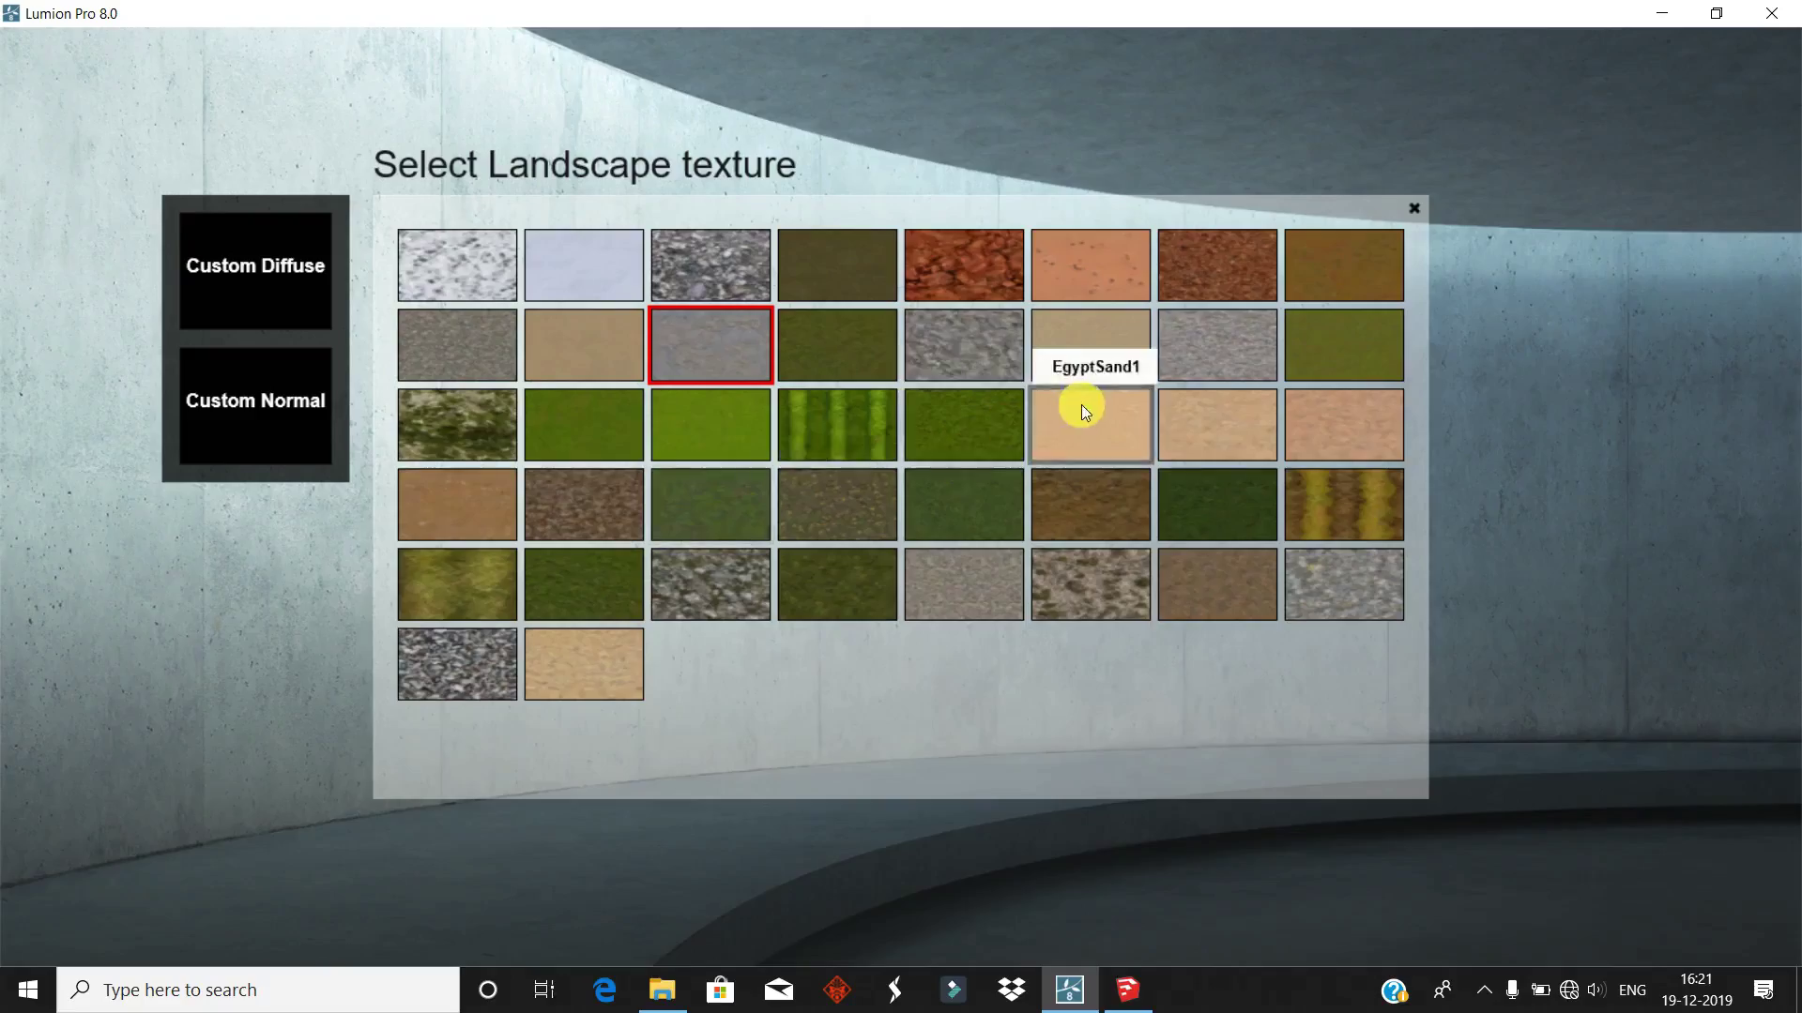
left_click(1078, 406)
- Paint EgyptSand1 sand along the cliff base down to the shoreline
right_click_drag(548, 629, 533, 873)
left_click_drag(578, 655, 576, 628)
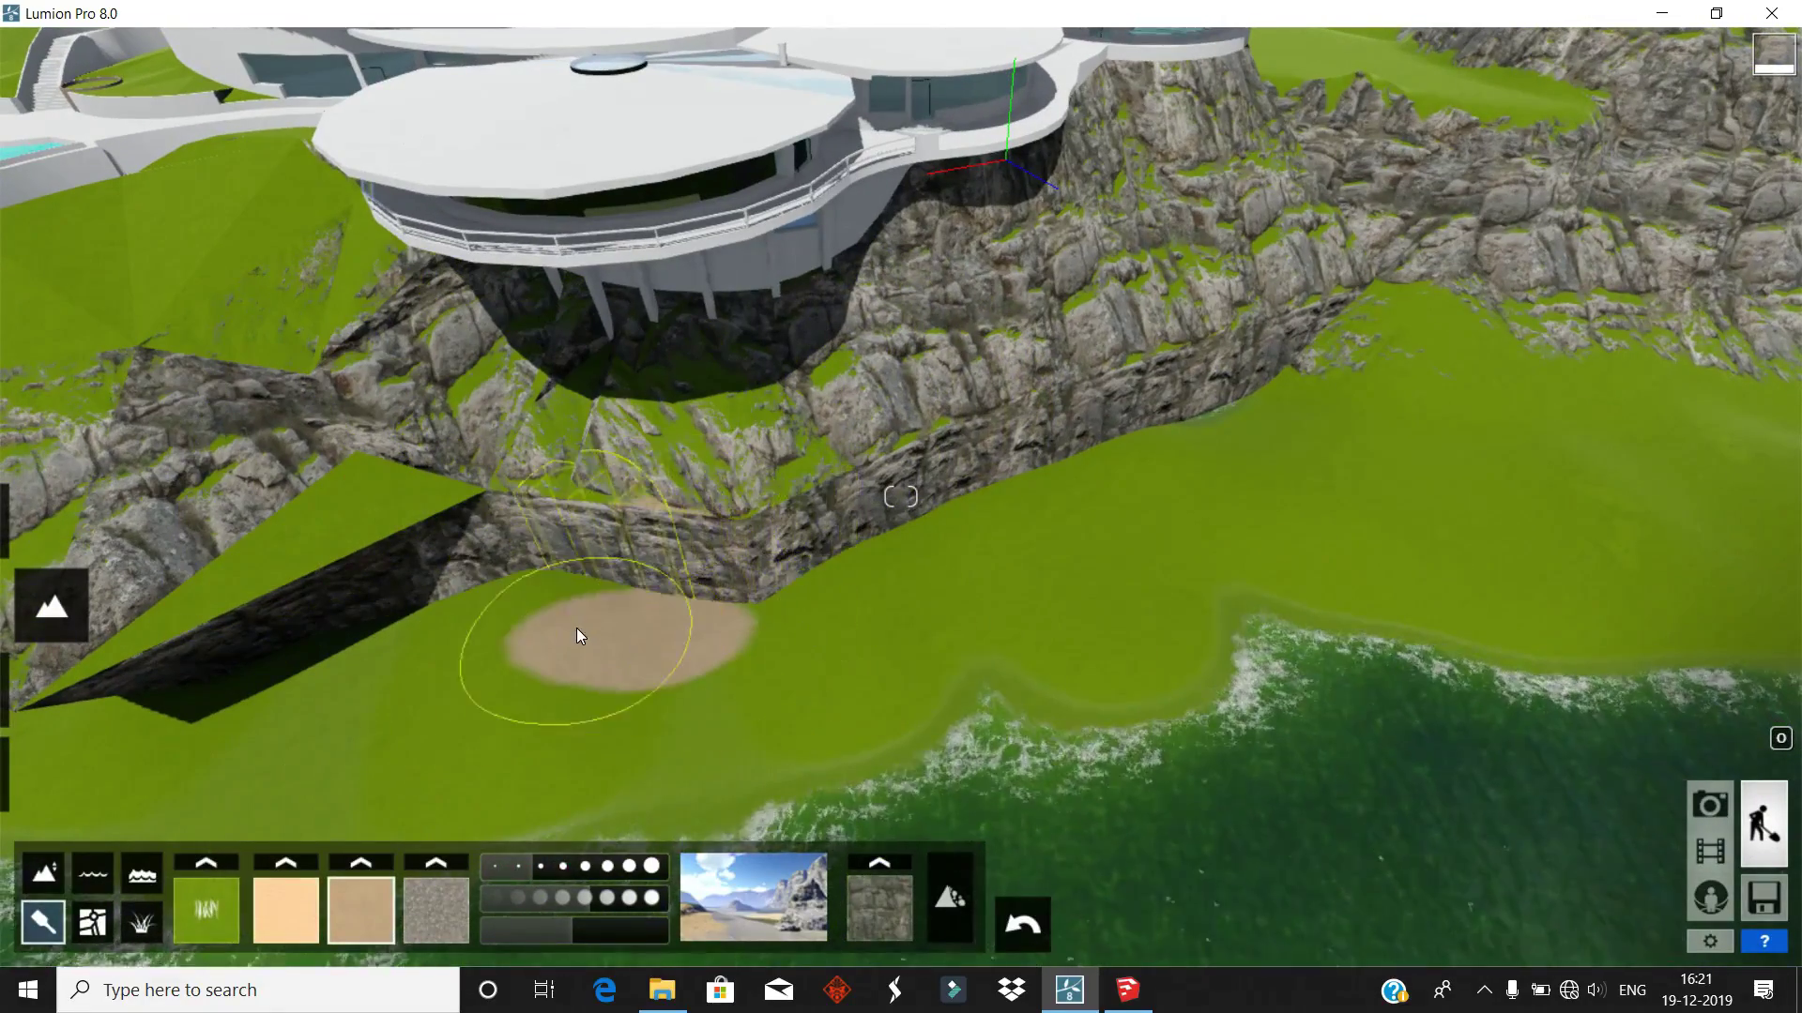
mouse_move(362, 649)
left_mouse_down()
mouse_move(904, 620)
mouse_move(1004, 533)
mouse_move(1308, 447)
mouse_move(1368, 389)
mouse_move(994, 735)
mouse_move(1263, 631)
left_mouse_up()
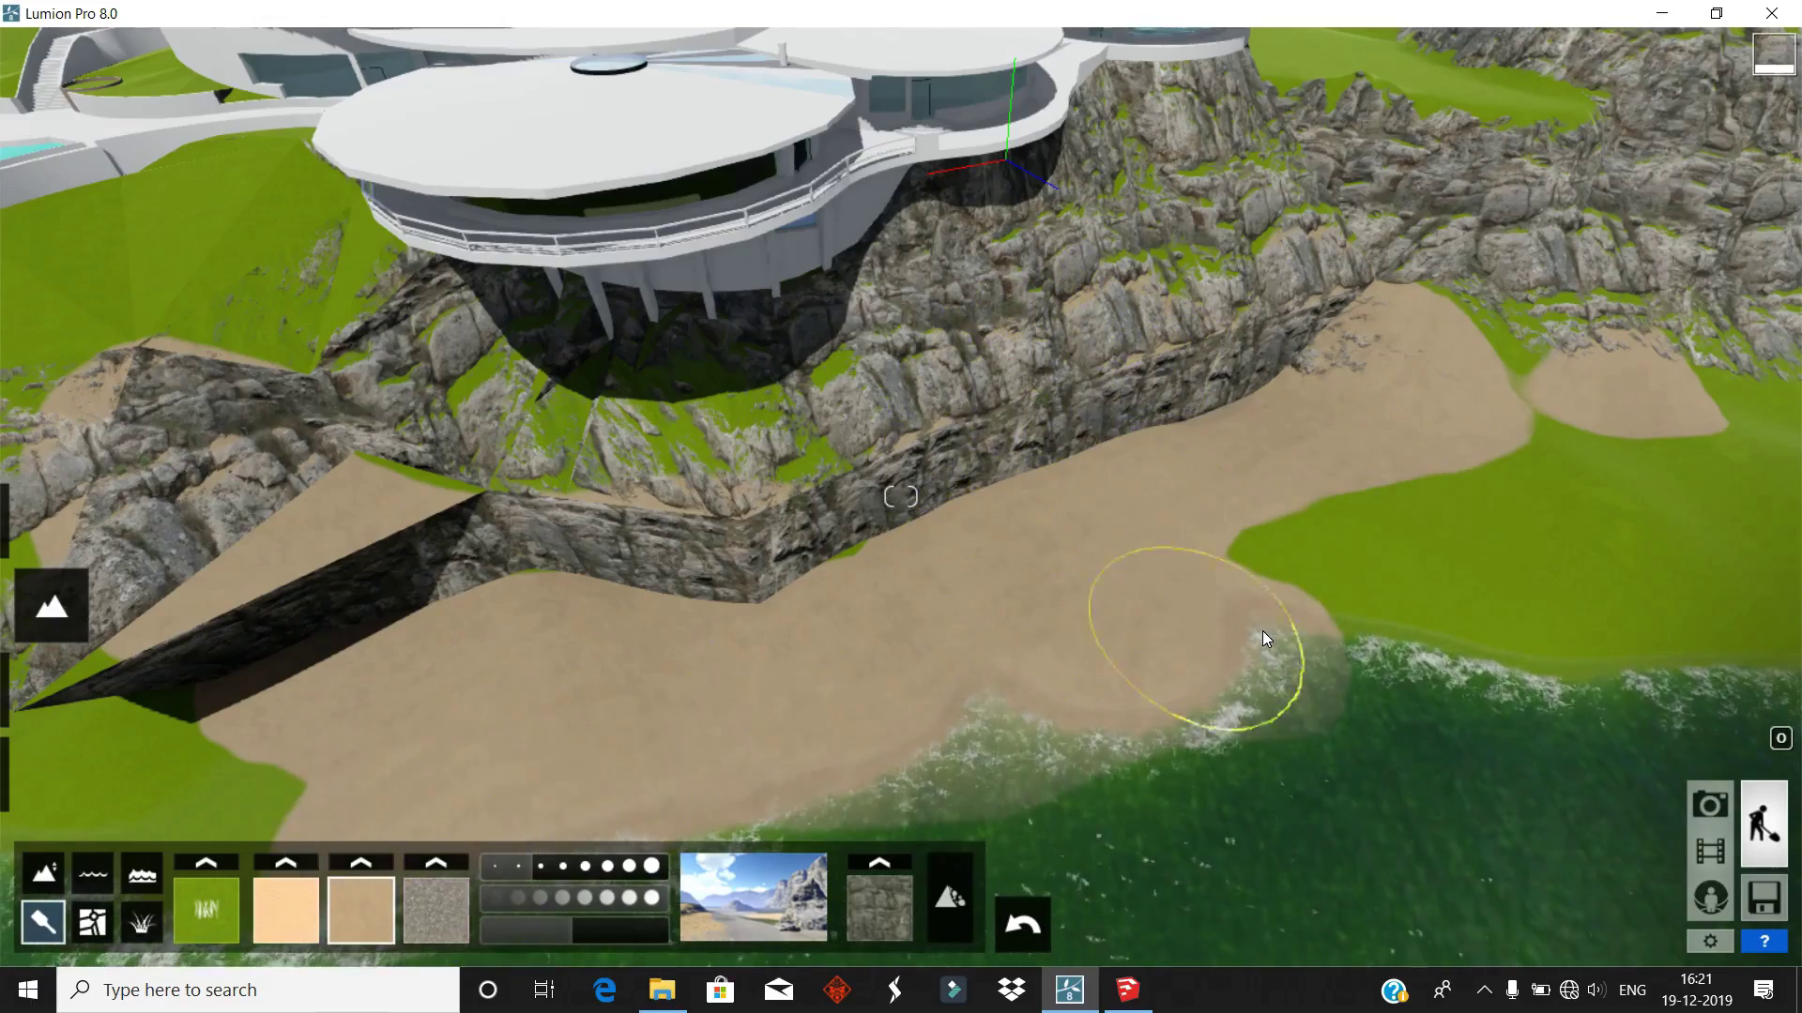
right_click_drag(1263, 631, 803, 214)
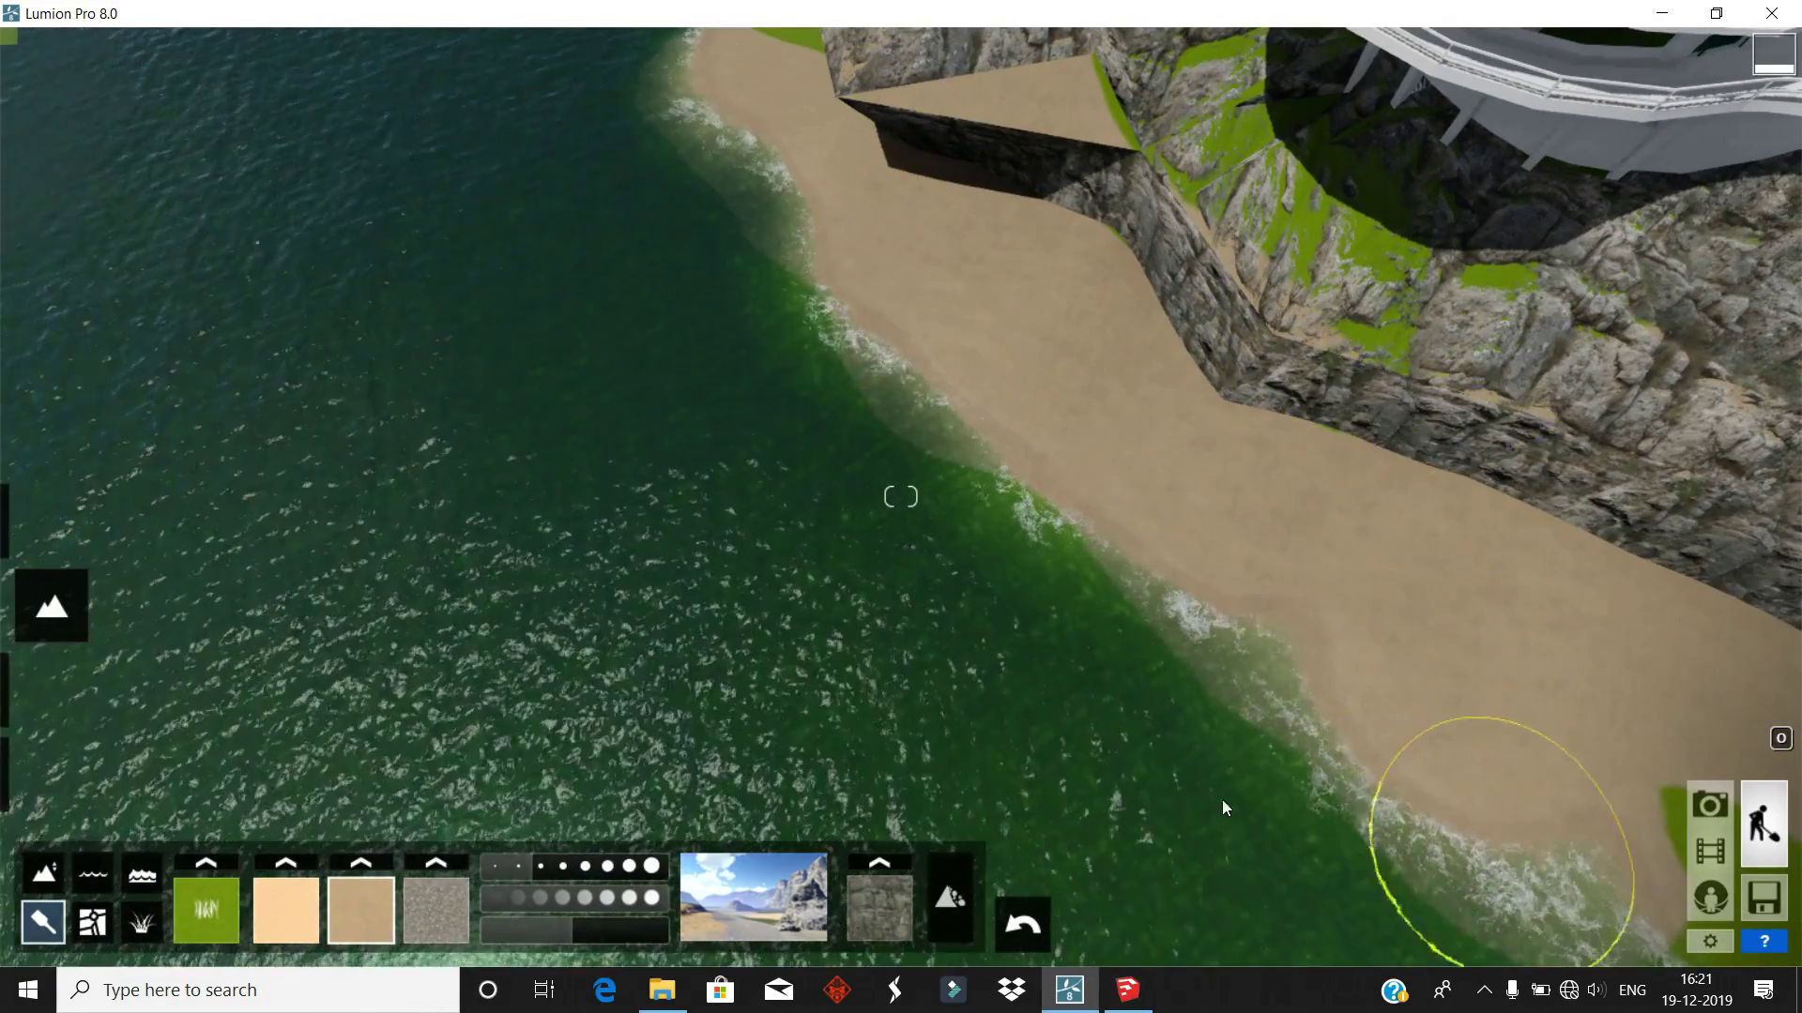
right_click_drag(927, 308, 925, 657)
left_click_drag(925, 653, 870, 685)
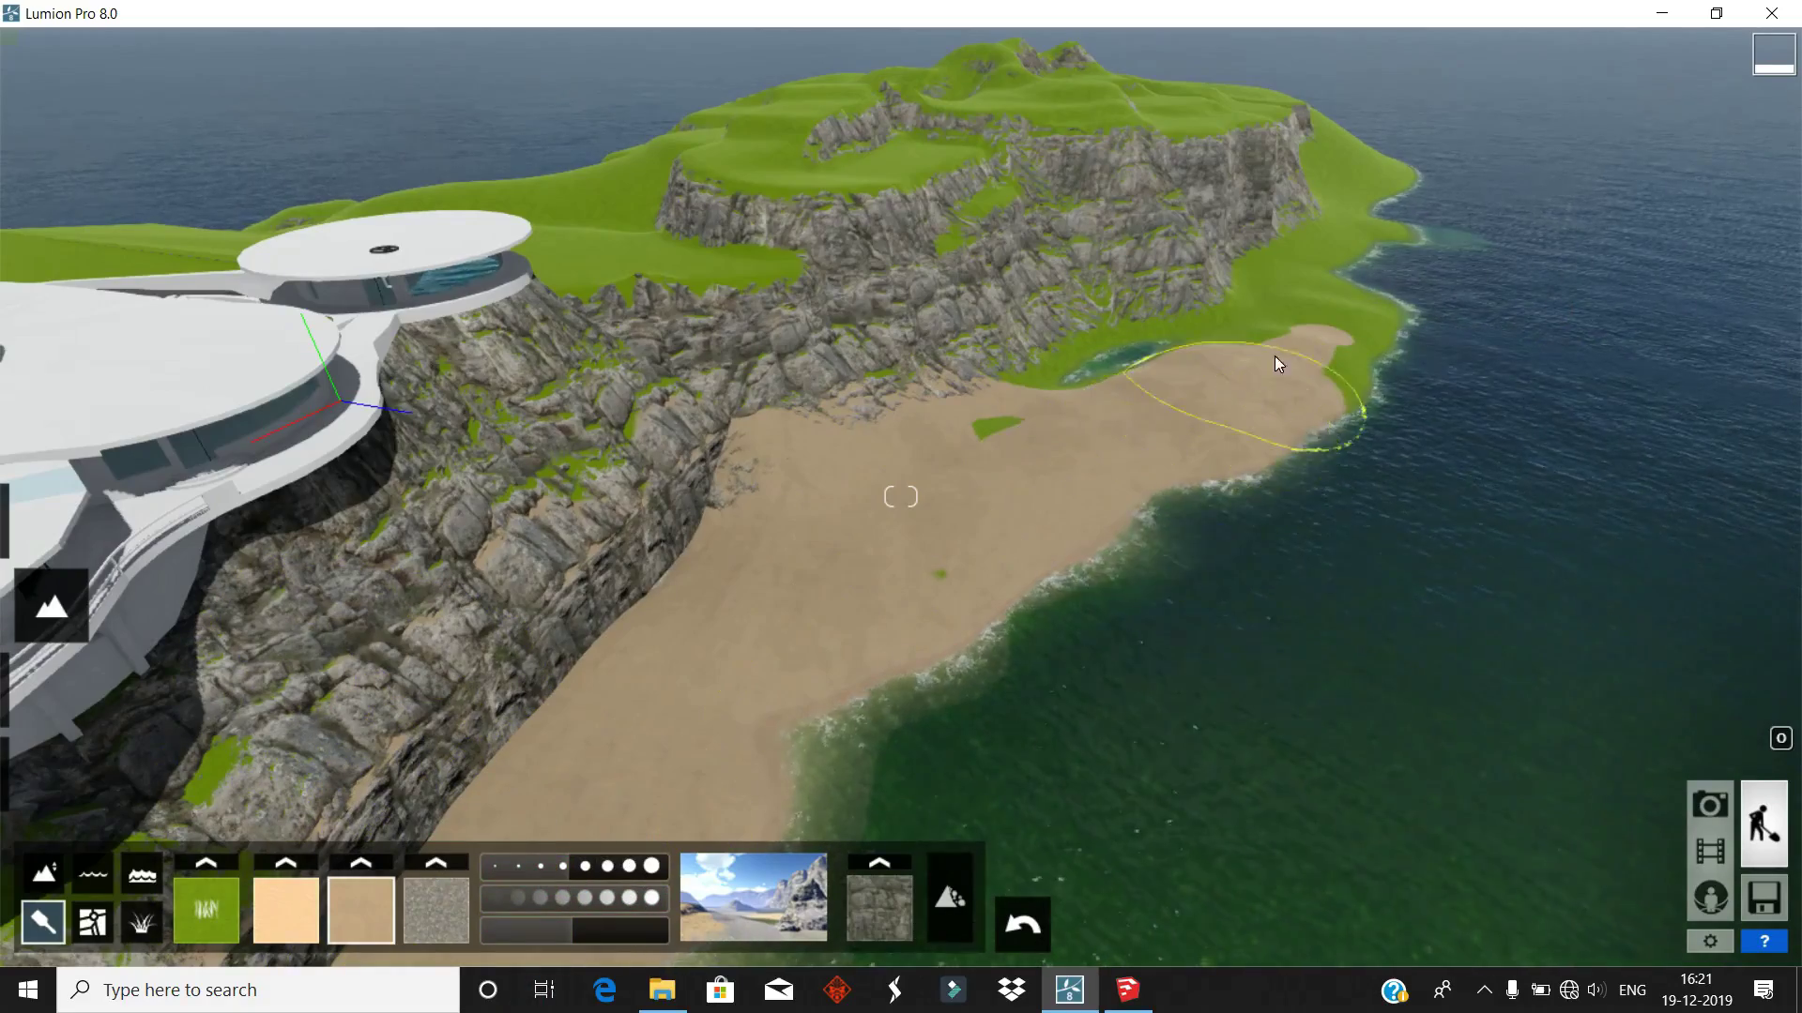
mouse_move(858, 709)
right_mouse_down()
mouse_move(745, 504)
mouse_move(845, 520)
right_mouse_up()
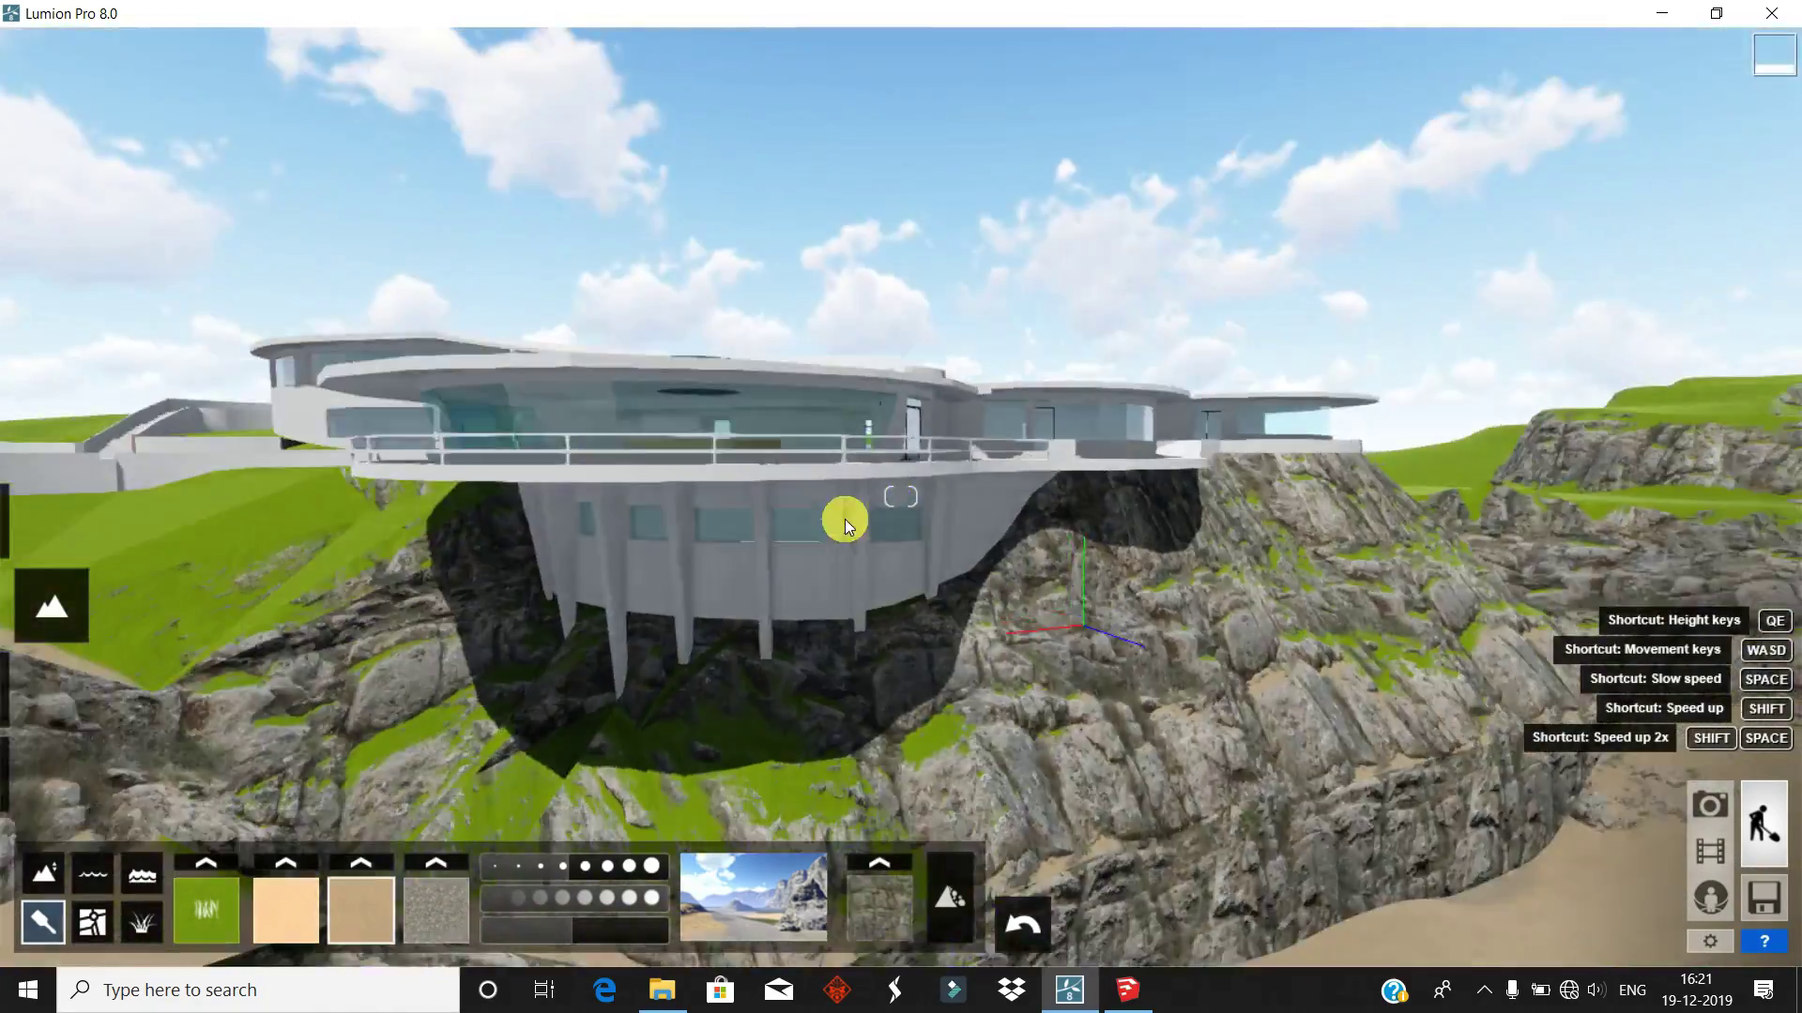
- Change the rock layer texture to EuropeSlateRock
left_click(880, 897)
left_click(1079, 662)
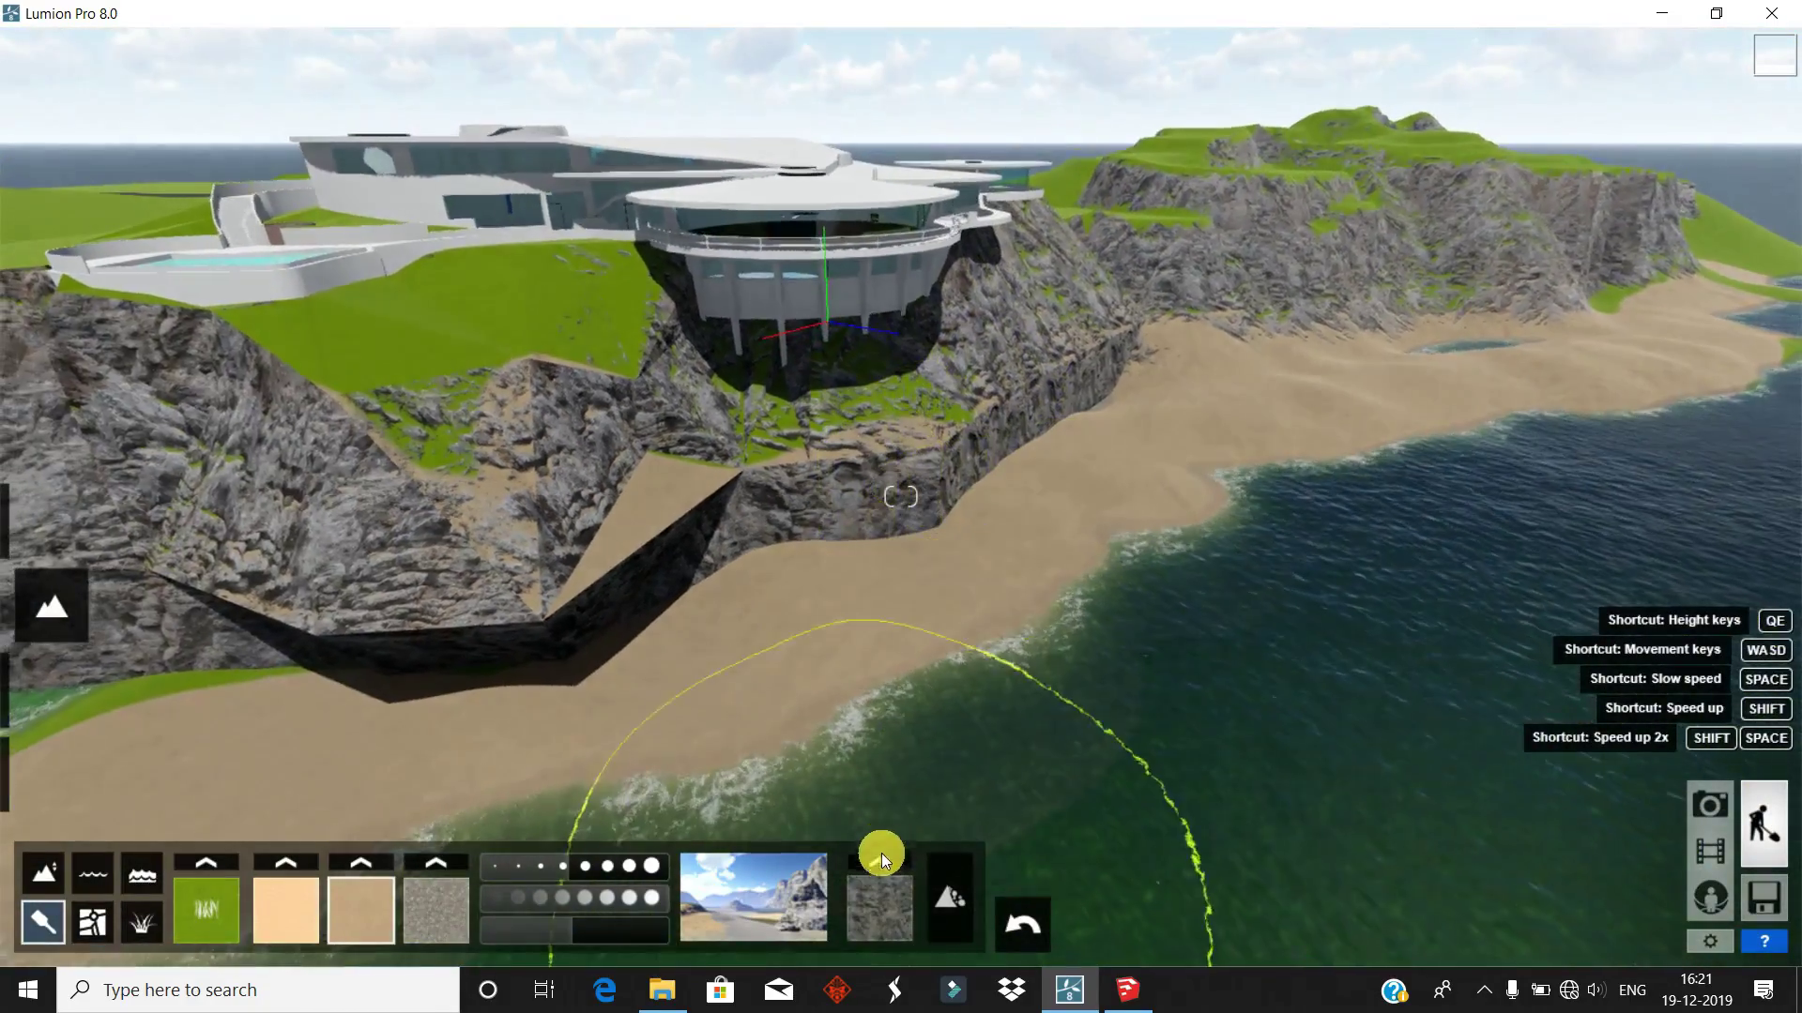
left_click(879, 901)
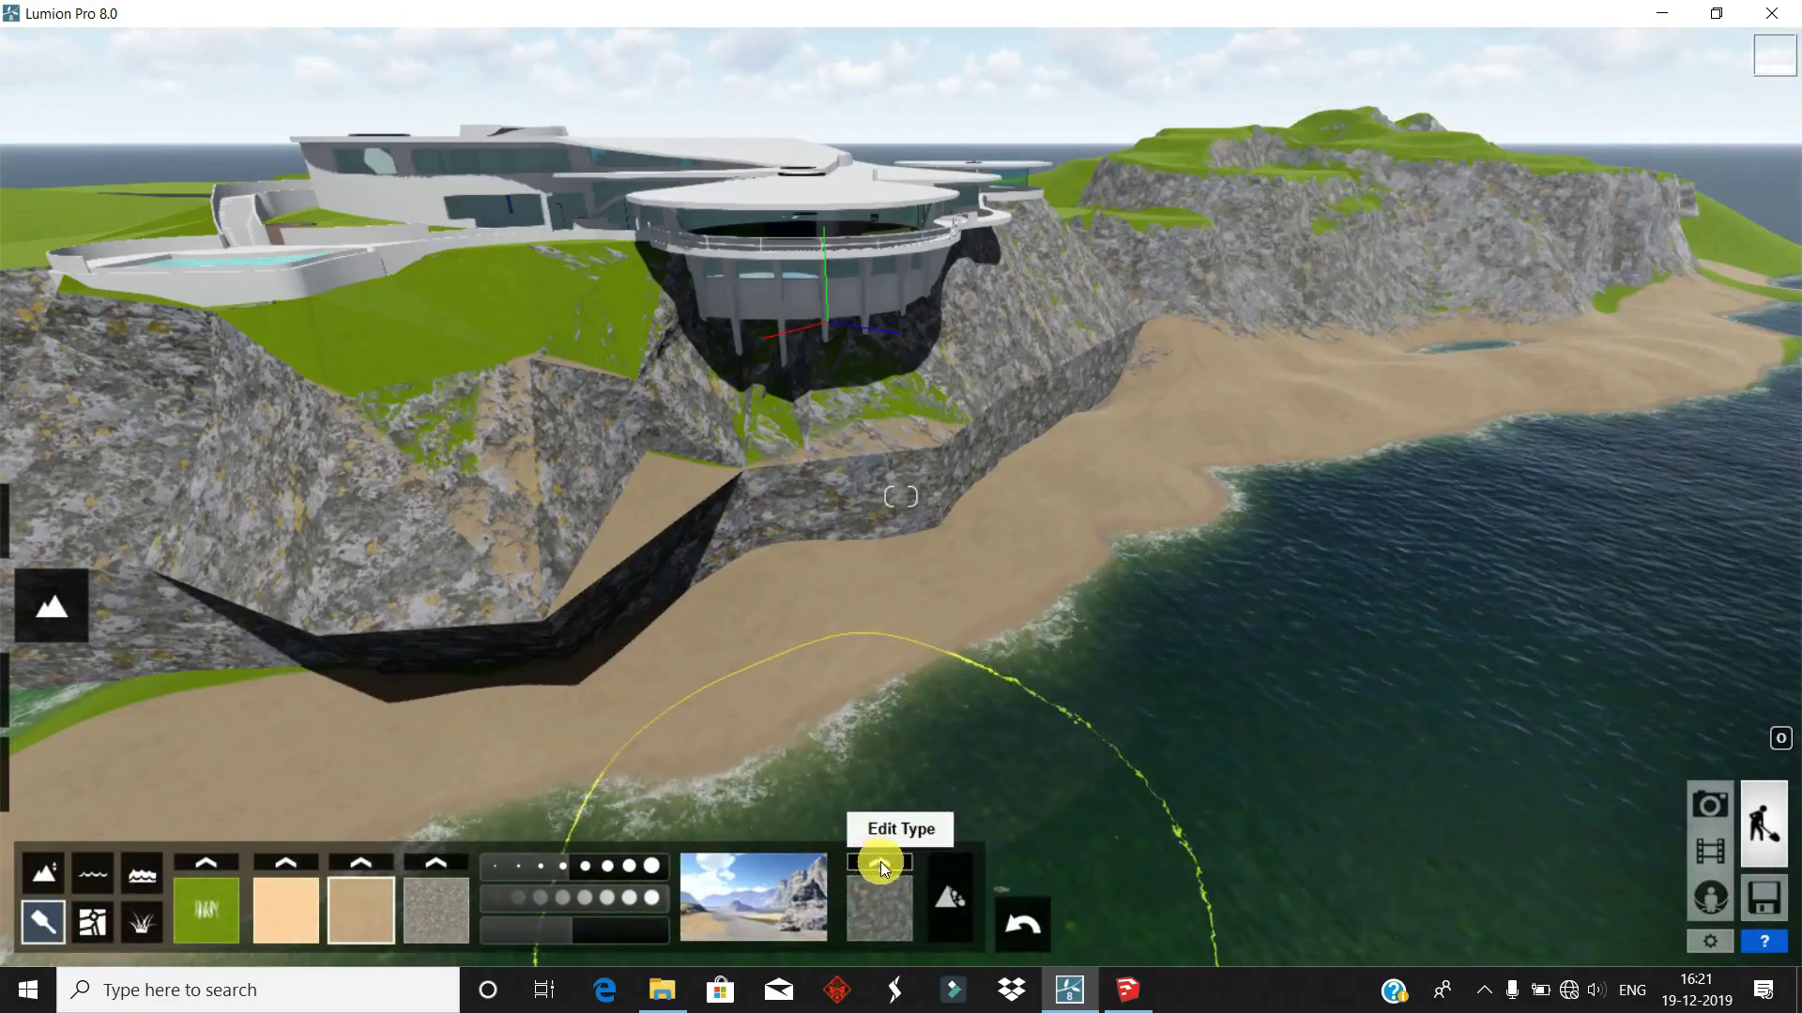
left_click(879, 861)
left_click(745, 348)
- Look down on the helipad and review the ocean and water settings
right_click_drag(884, 479, 1254, 563)
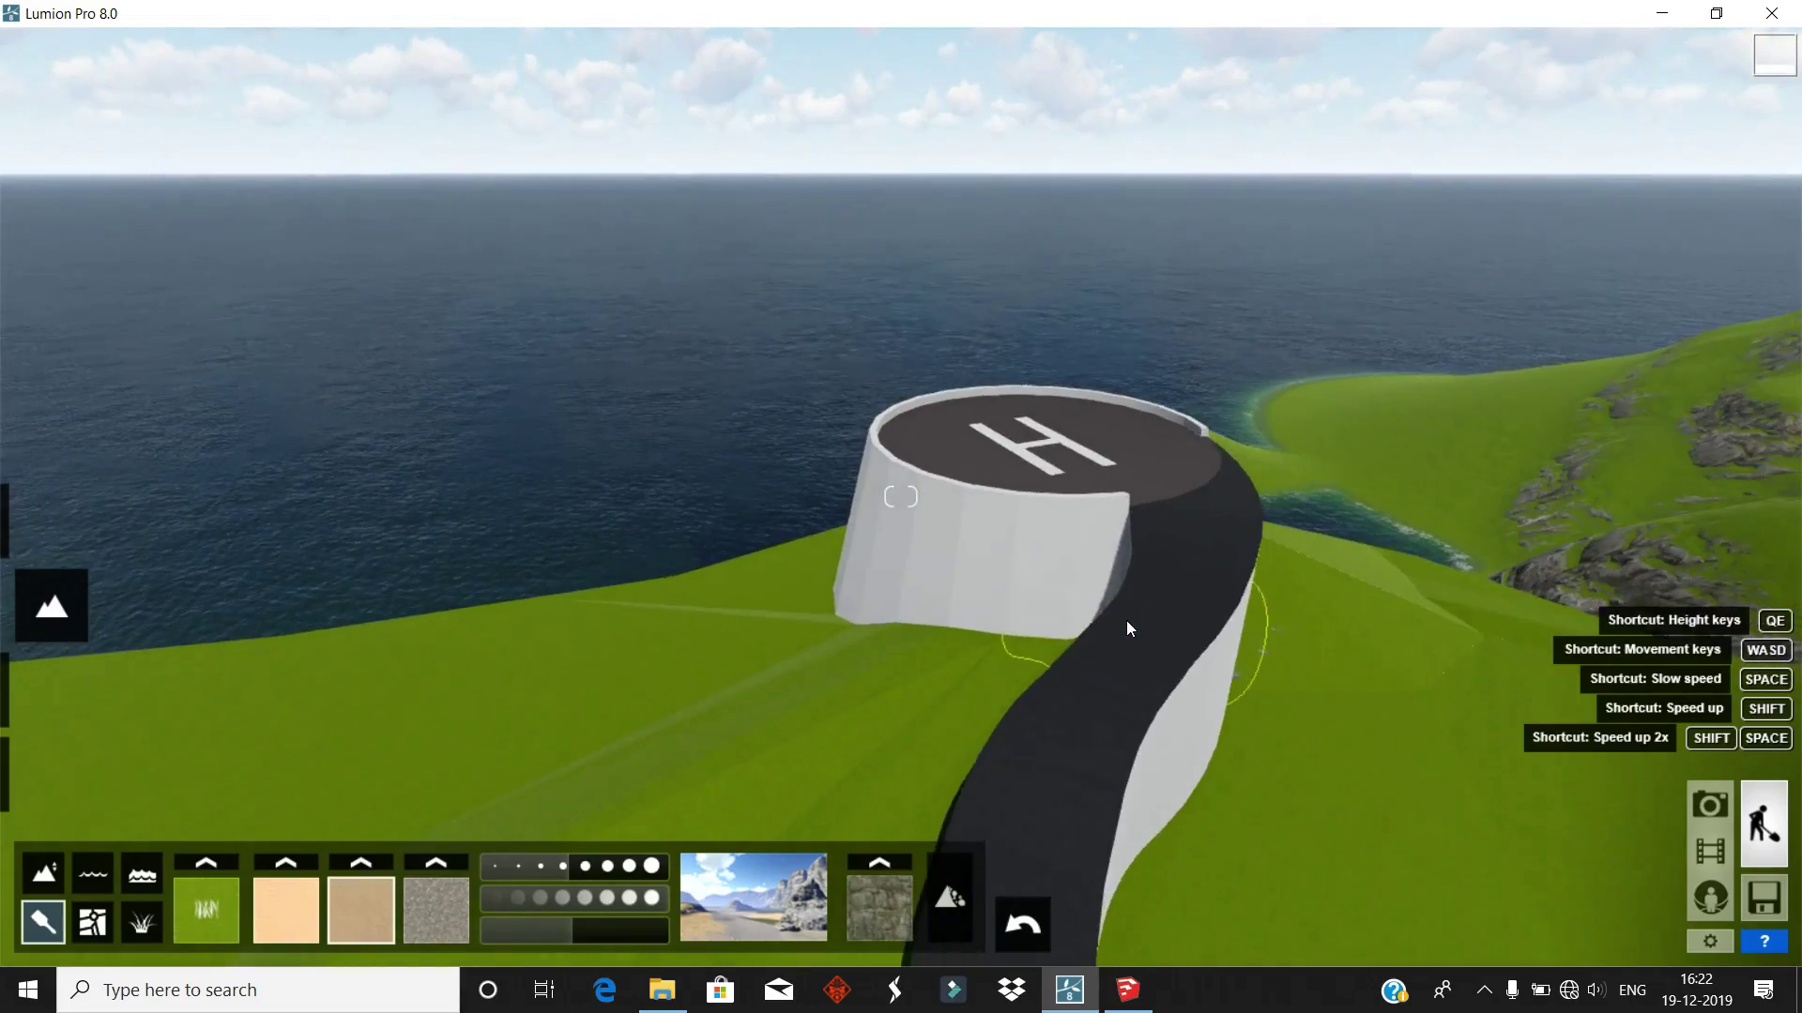
mouse_move(1254, 563)
right_mouse_down()
mouse_move(1097, 524)
mouse_move(136, 1004)
right_mouse_up()
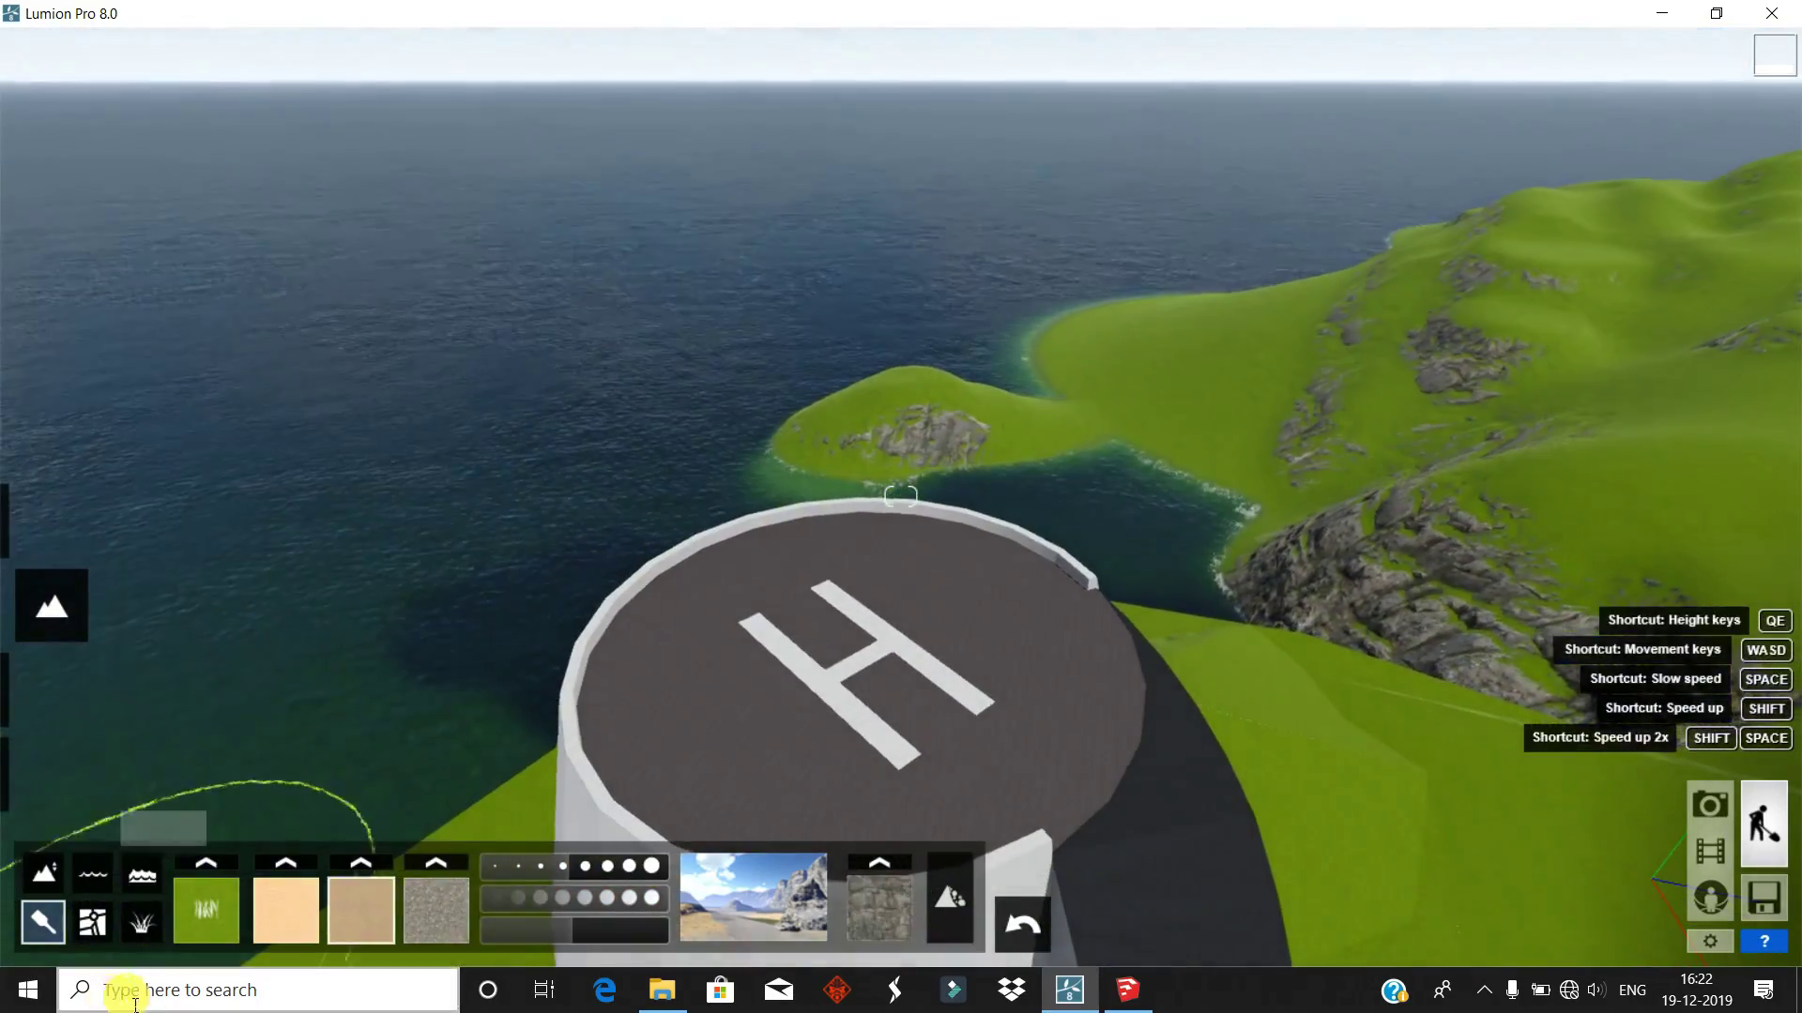
left_click(142, 874)
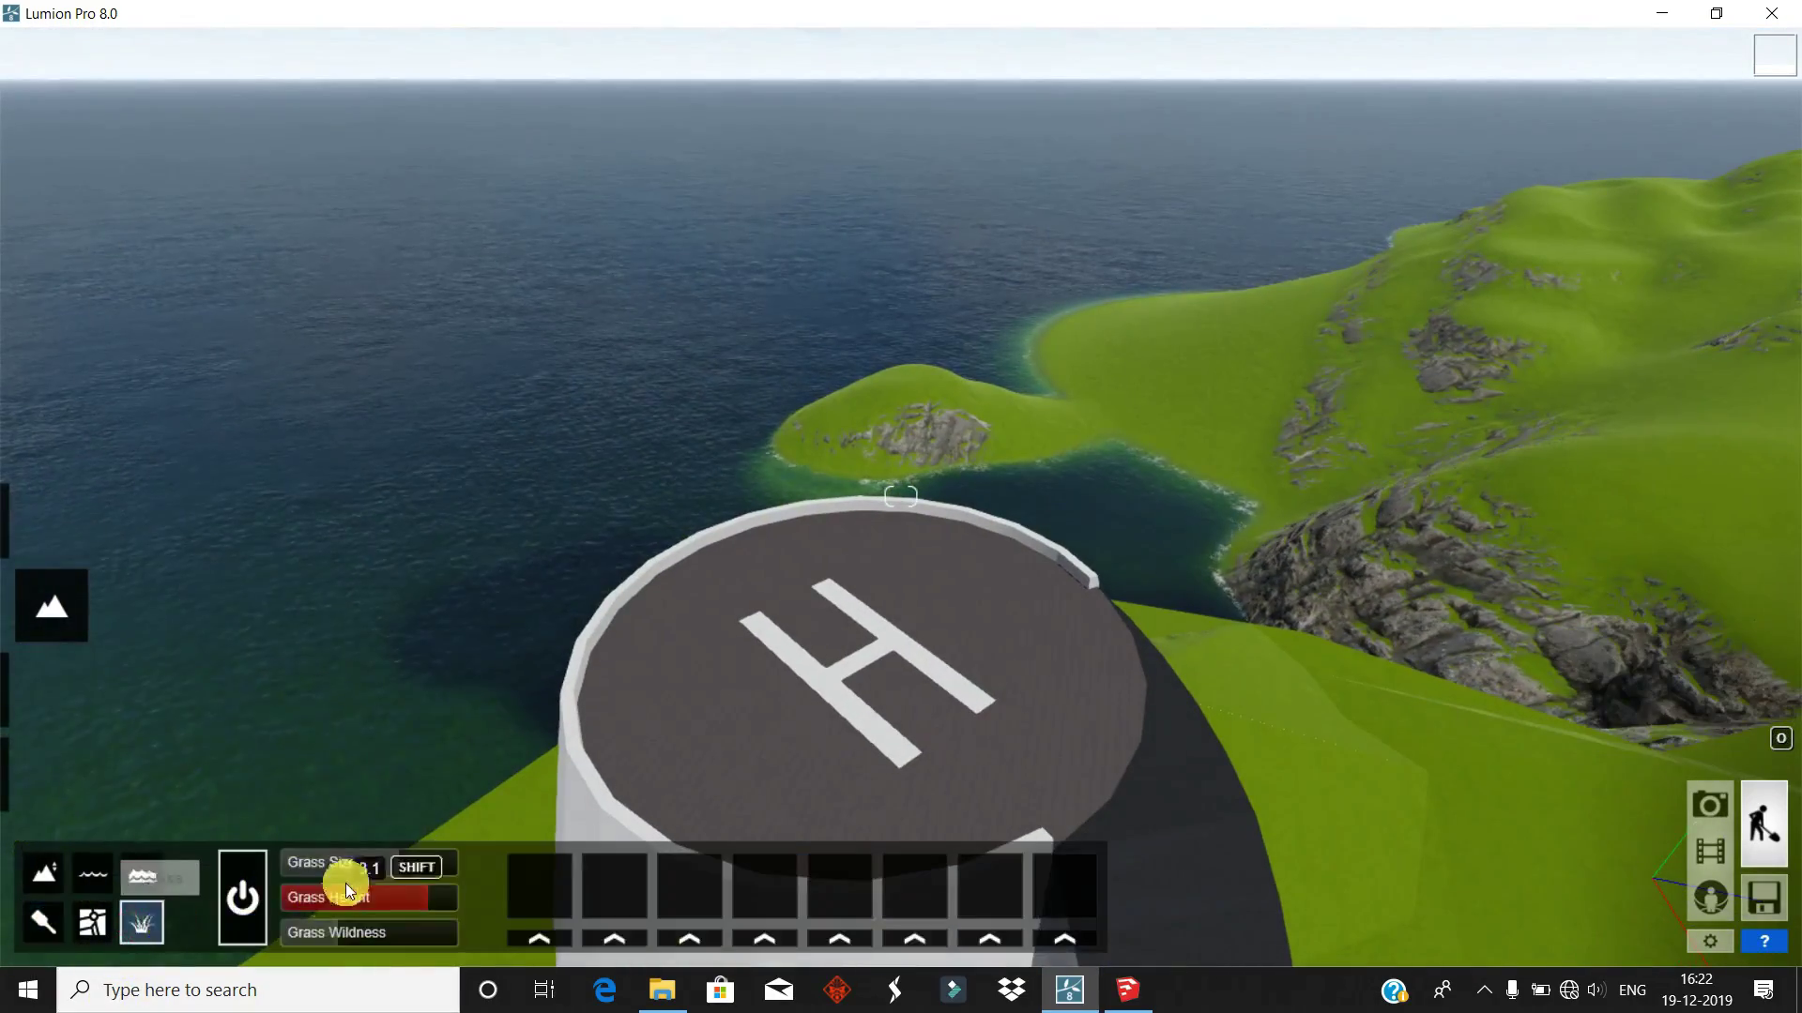
left_click(84, 868)
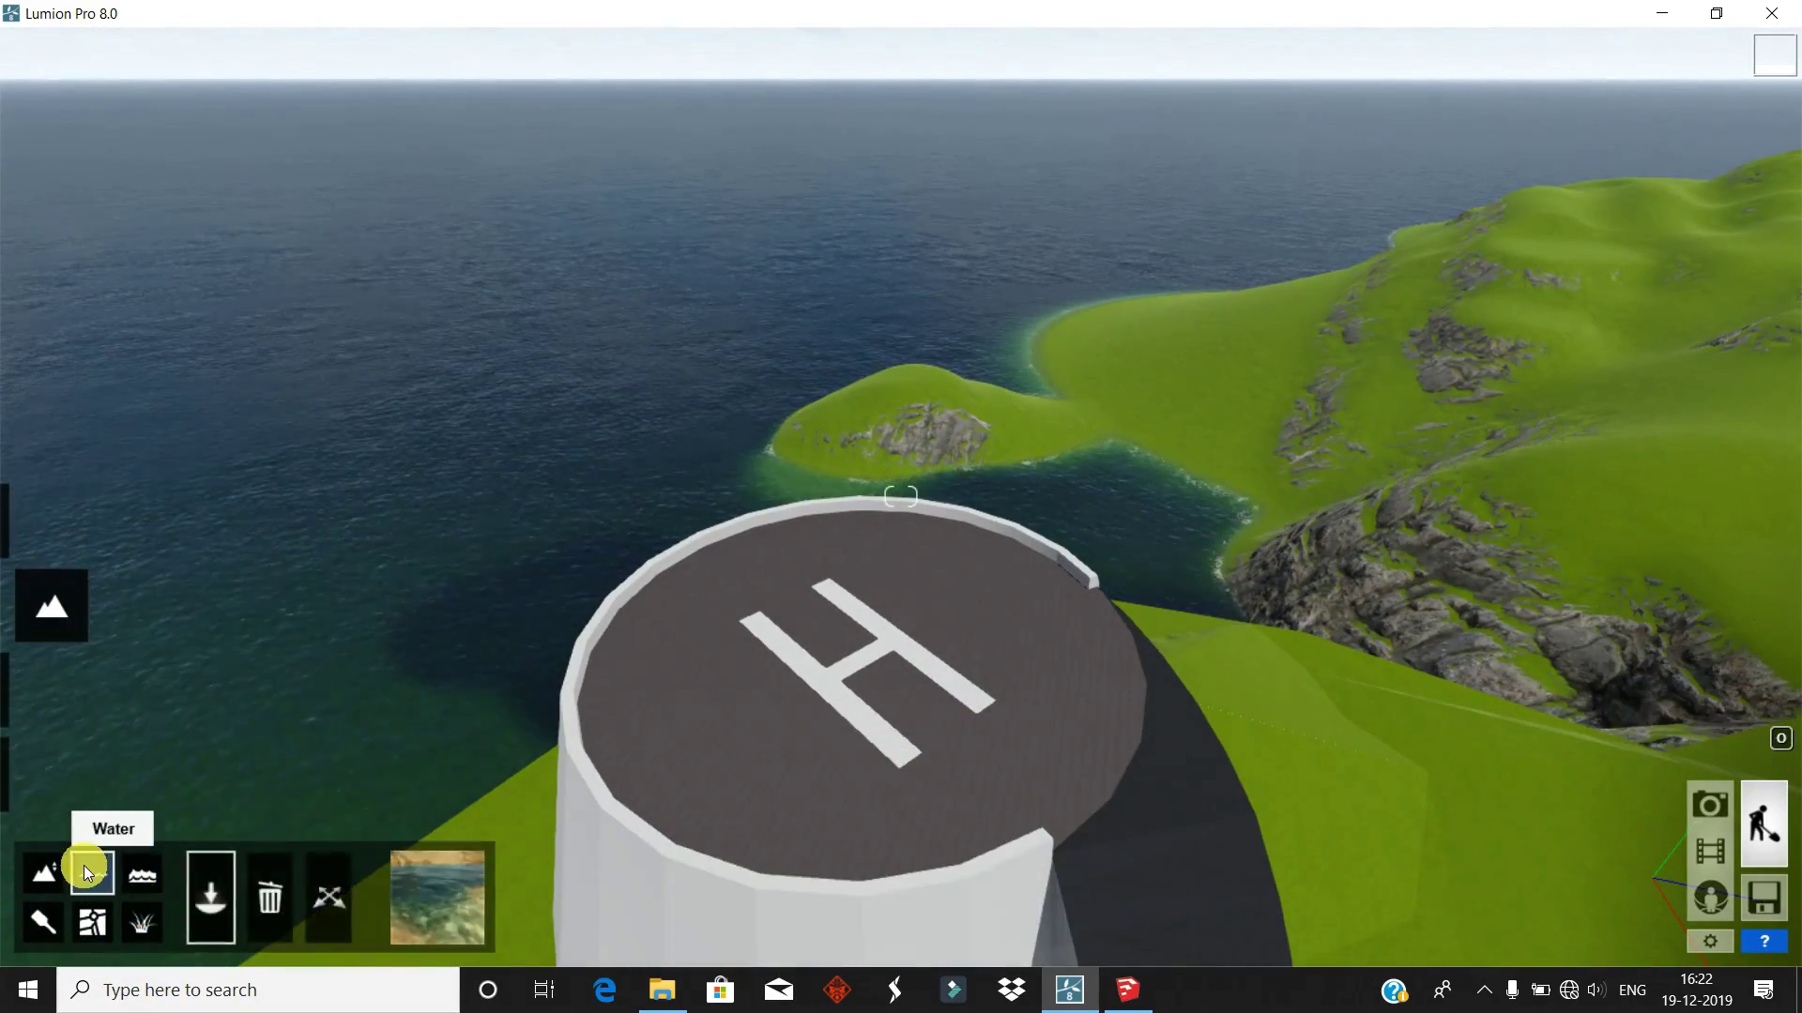
left_click(133, 892)
left_click(48, 686)
- Place the Aircraft_003_Flying helicopter on the helipad, tint it red and centre it
left_click(55, 779)
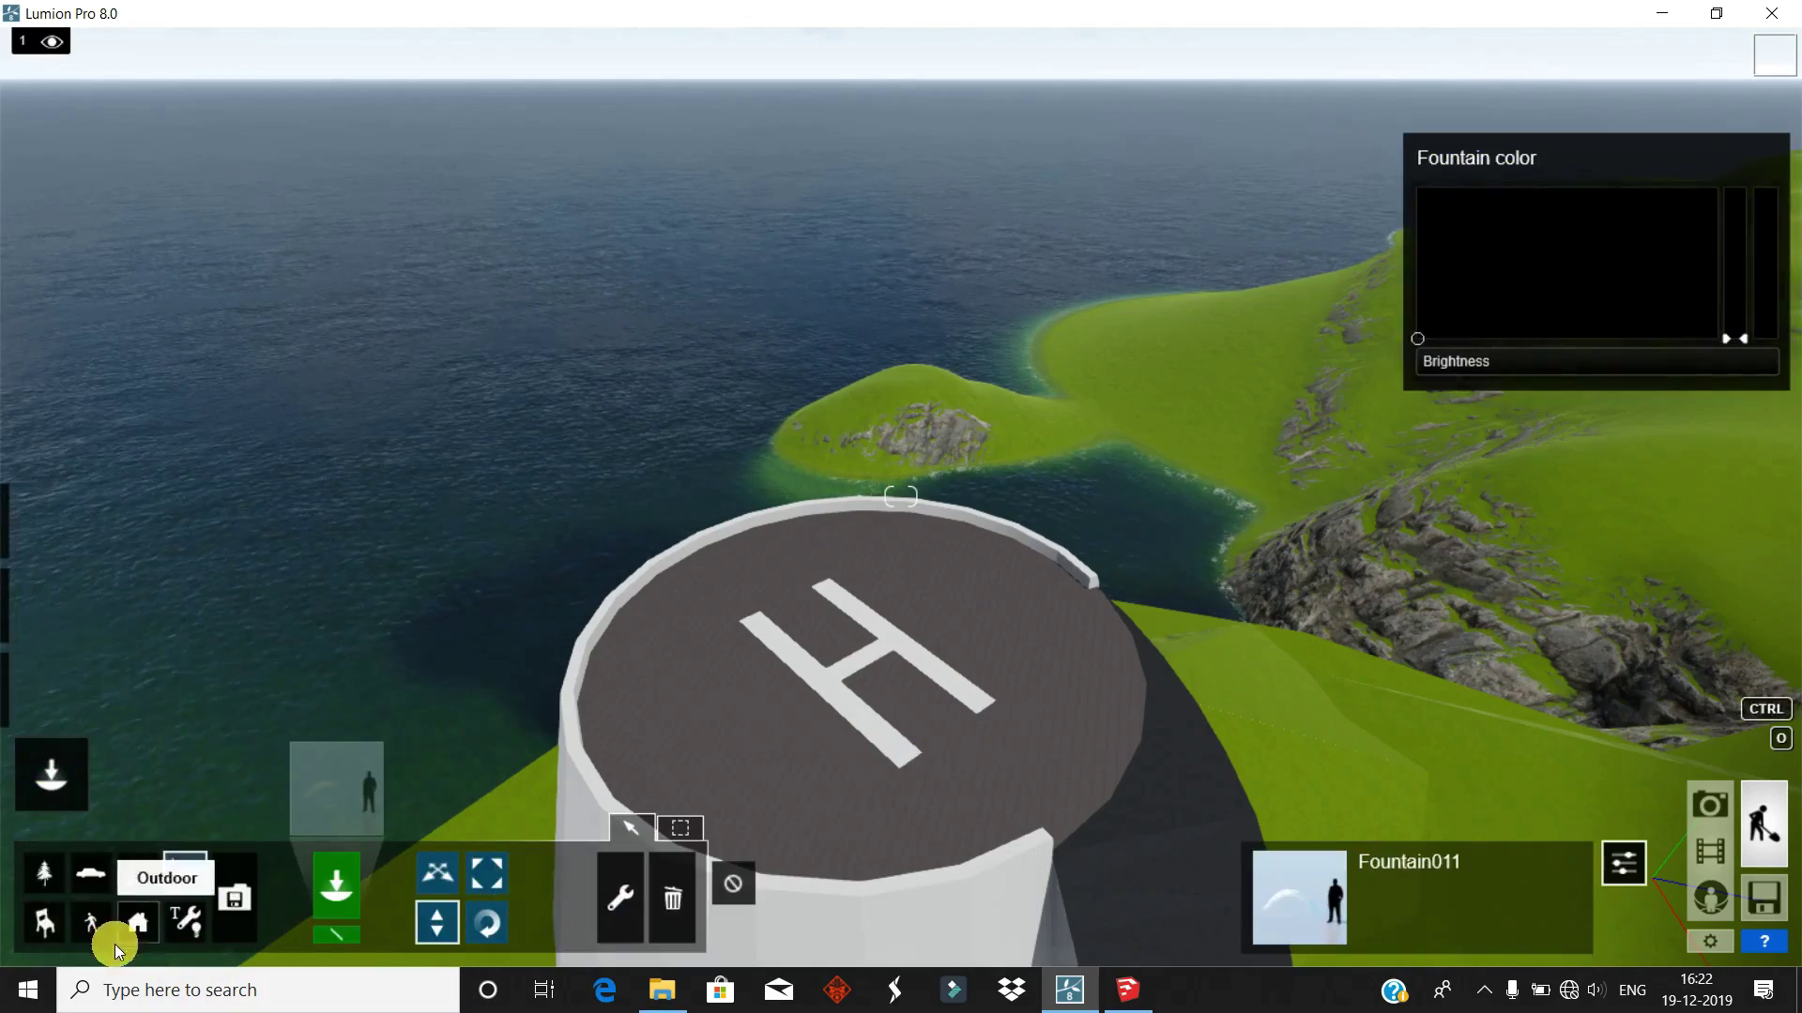
left_click(184, 869)
left_click(338, 792)
left_click(1048, 138)
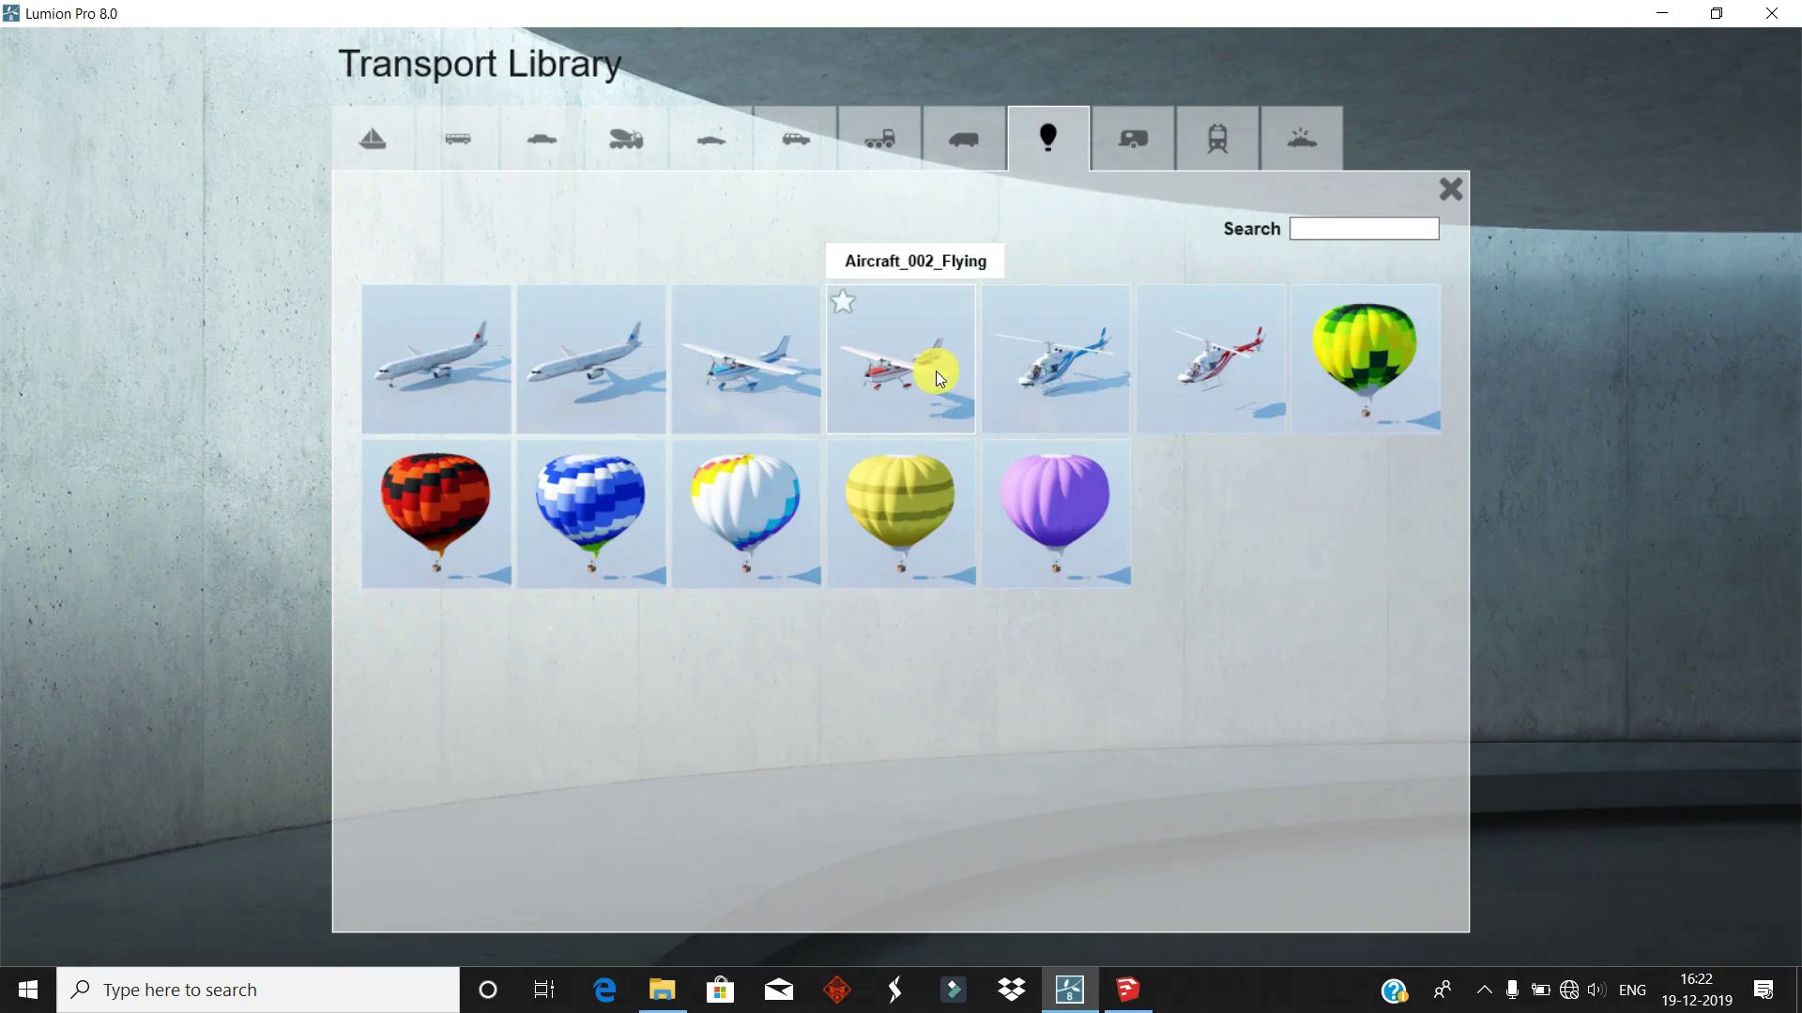
left_click(1167, 364)
left_click(1034, 631)
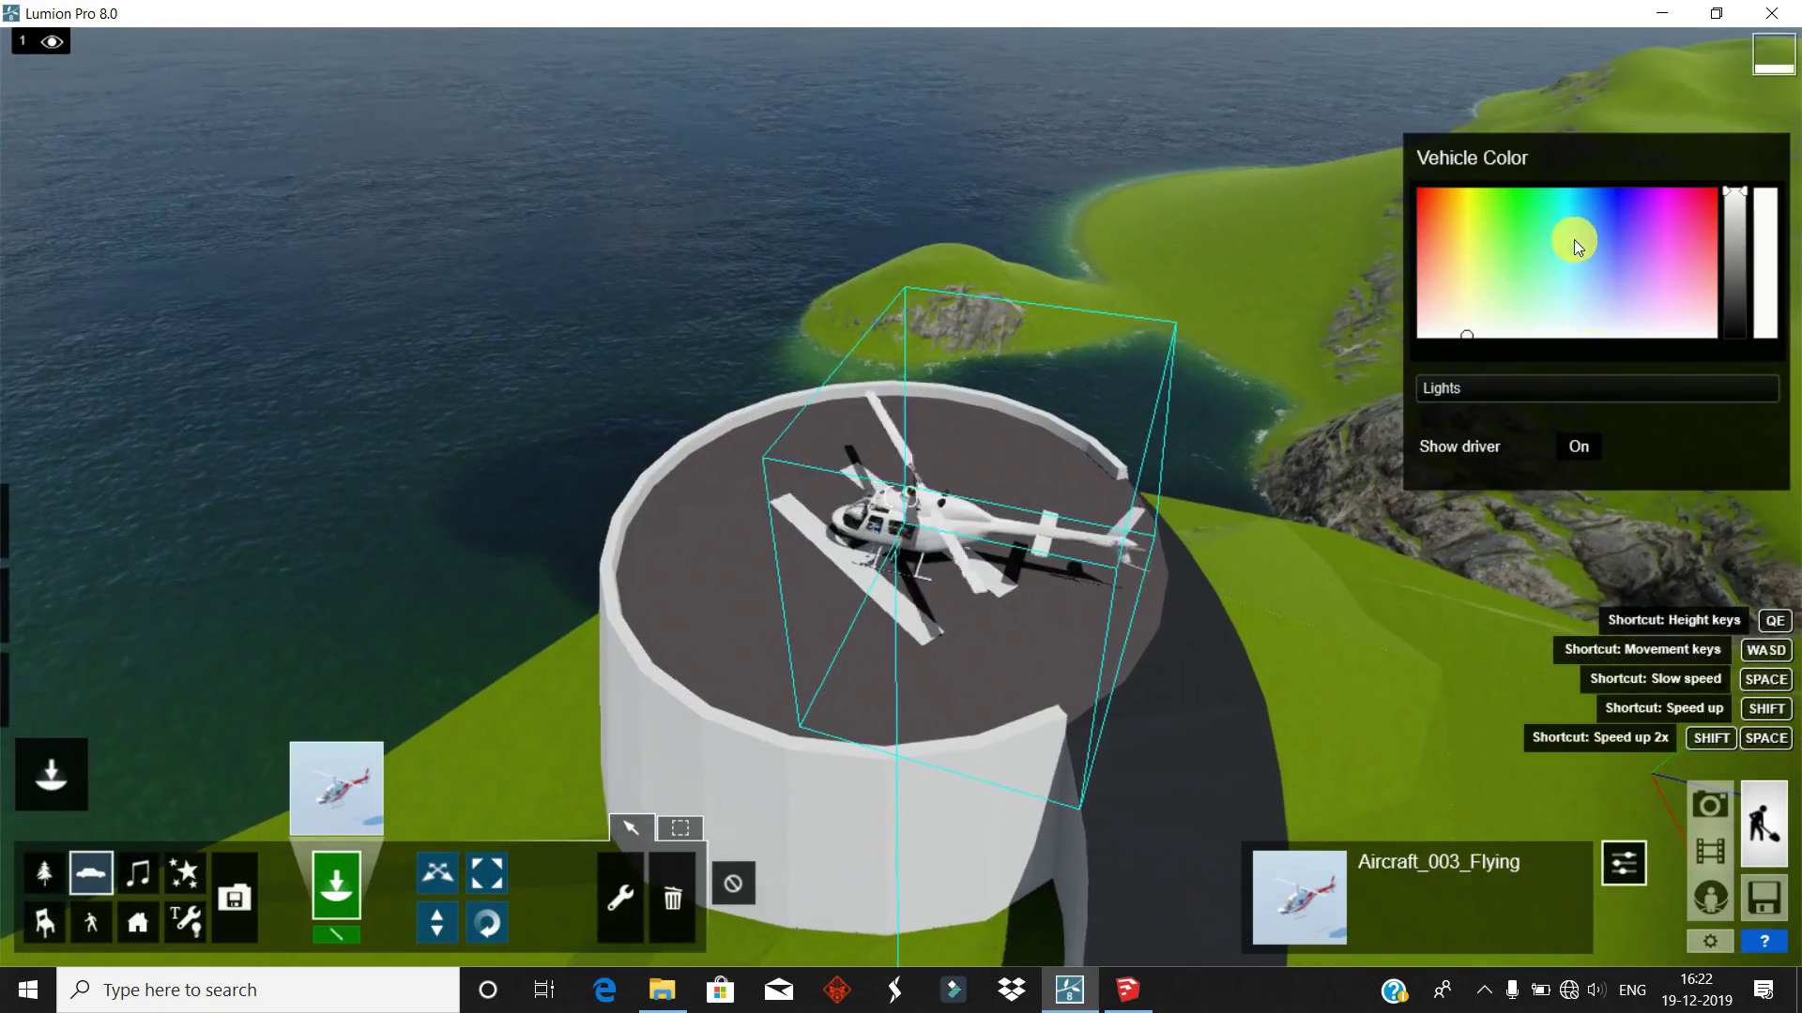
left_click(1415, 188)
key("d")
left_click_drag(614, 476, 560, 511)
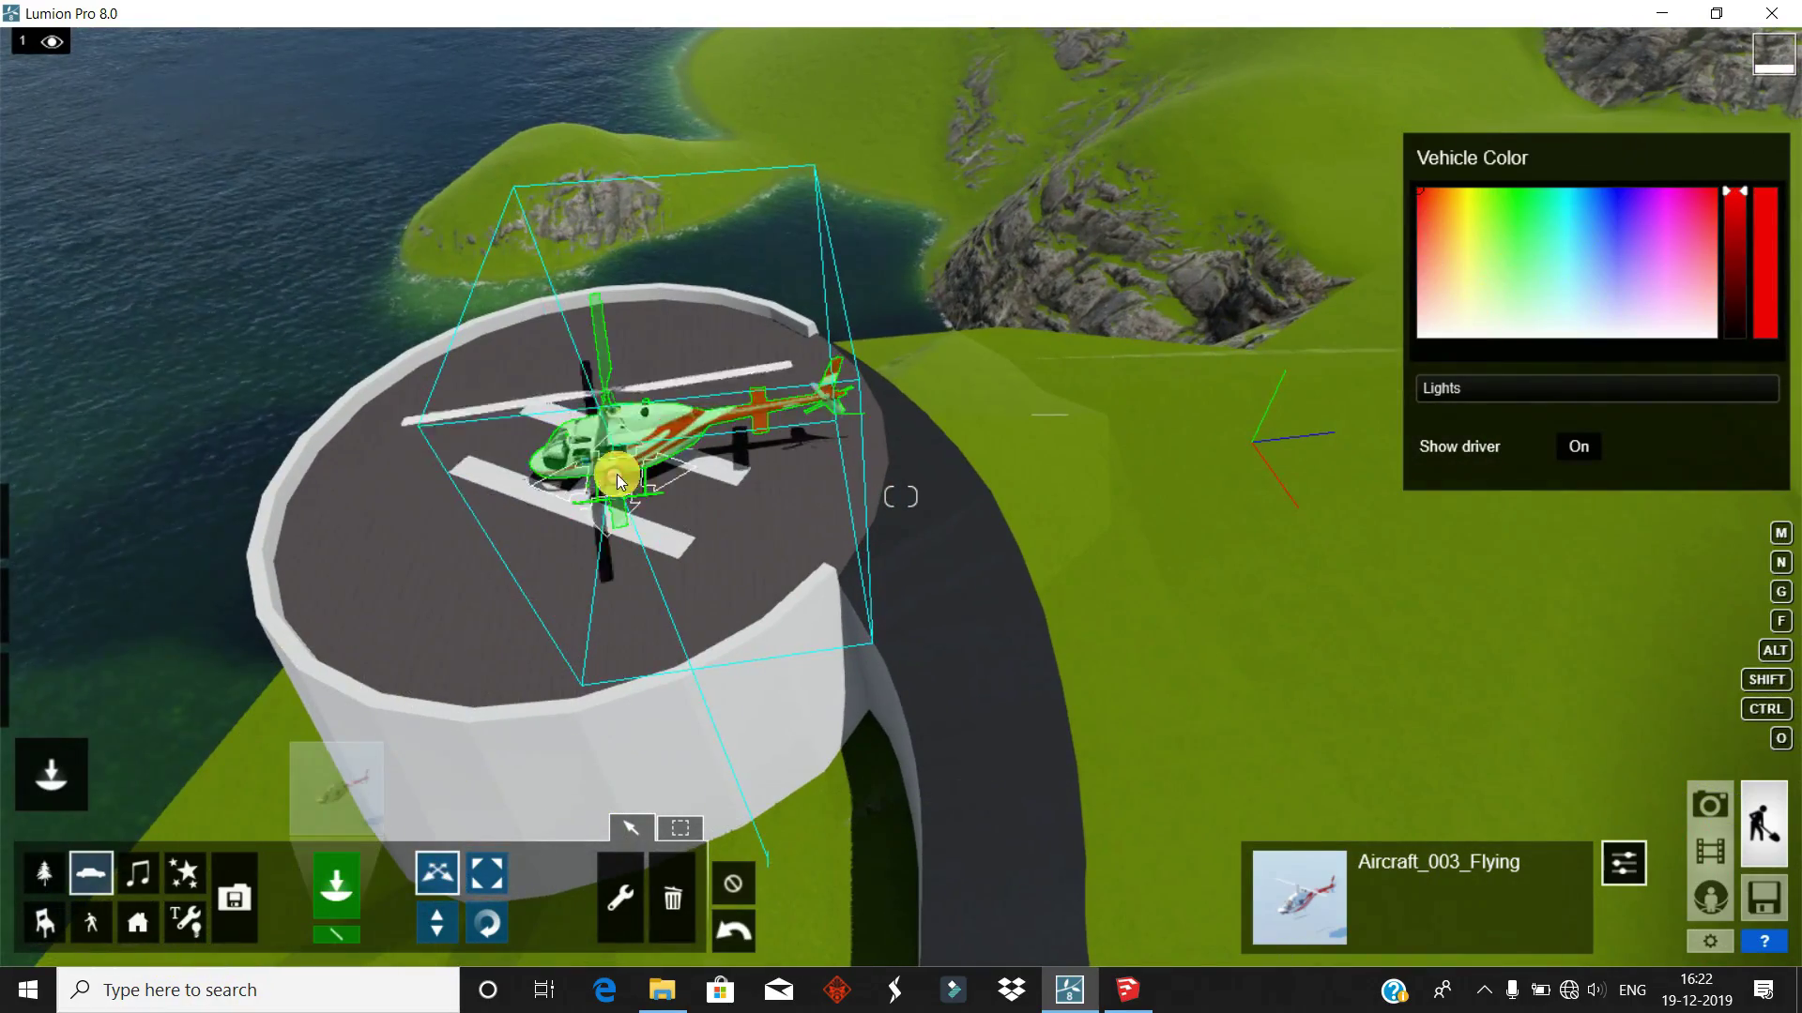
mouse_move(559, 510)
right_mouse_down()
mouse_move(608, 473)
mouse_move(722, 499)
mouse_move(801, 645)
mouse_move(1021, 650)
mouse_move(978, 548)
mouse_move(988, 525)
right_mouse_up()
- Place a large round rock on the beach below the cliff and shift it left
key("s")
left_click(42, 872)
left_click(336, 788)
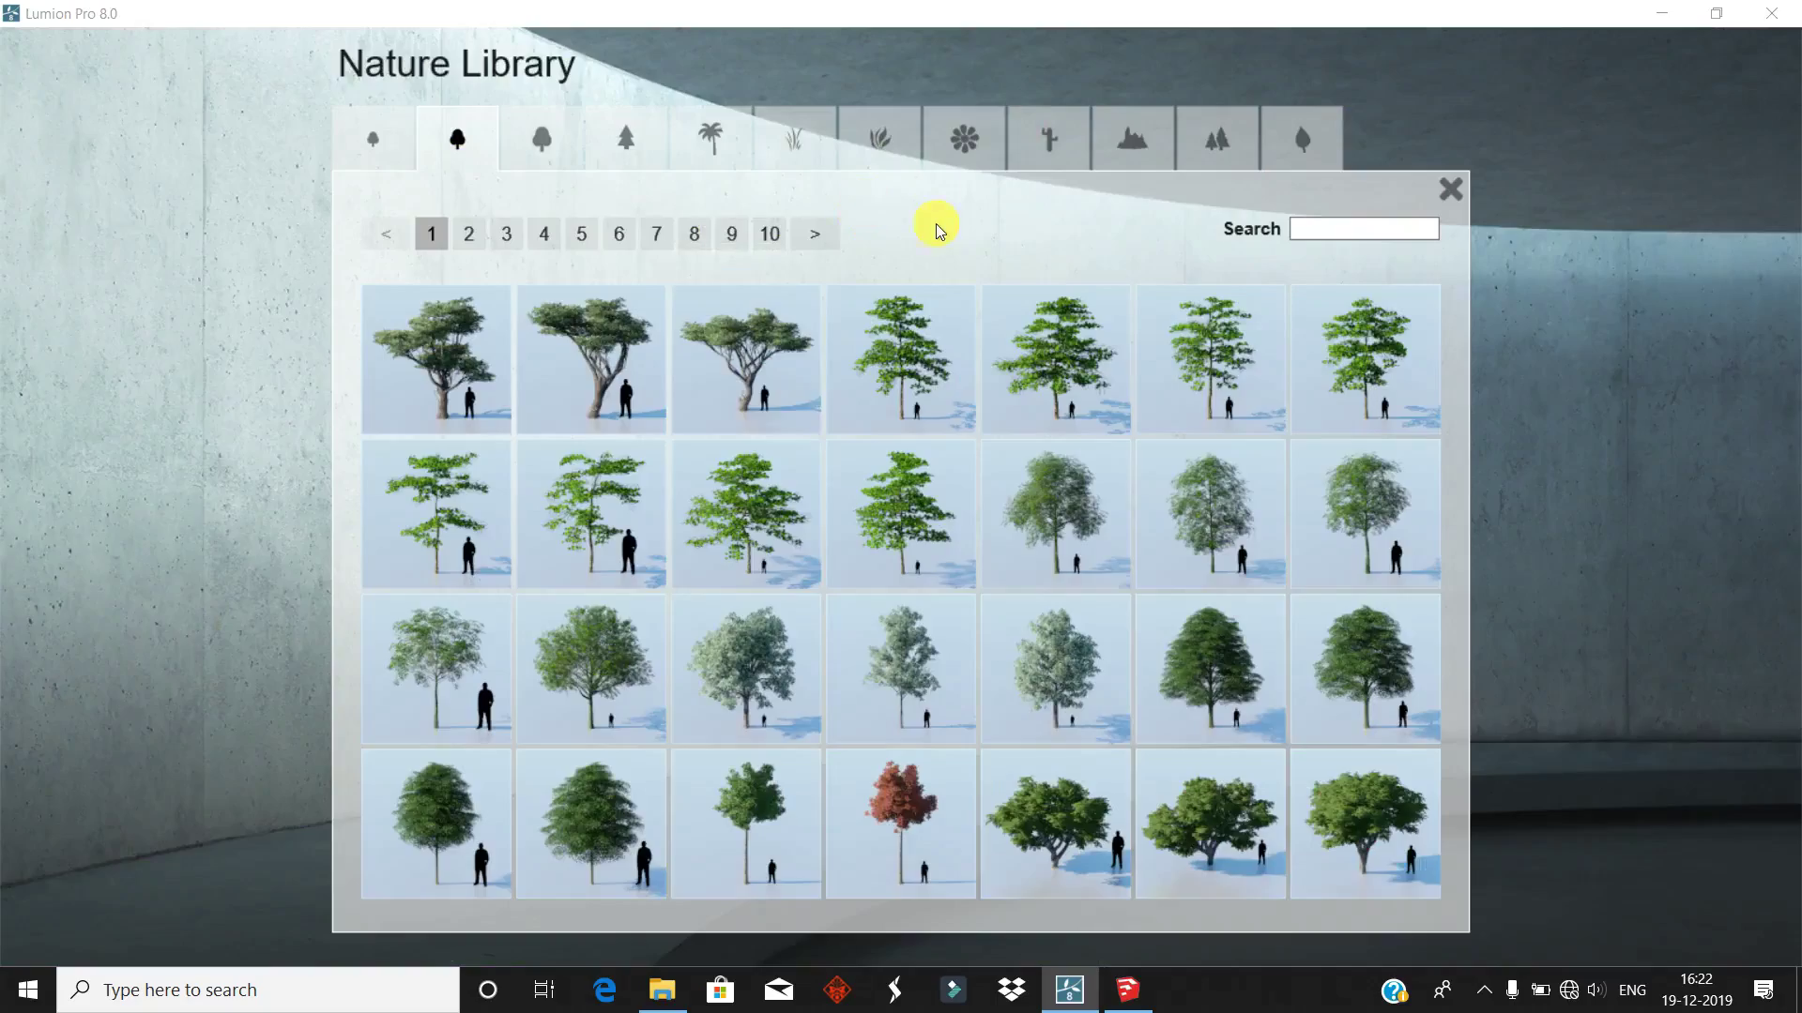
left_click(964, 138)
left_click(1132, 138)
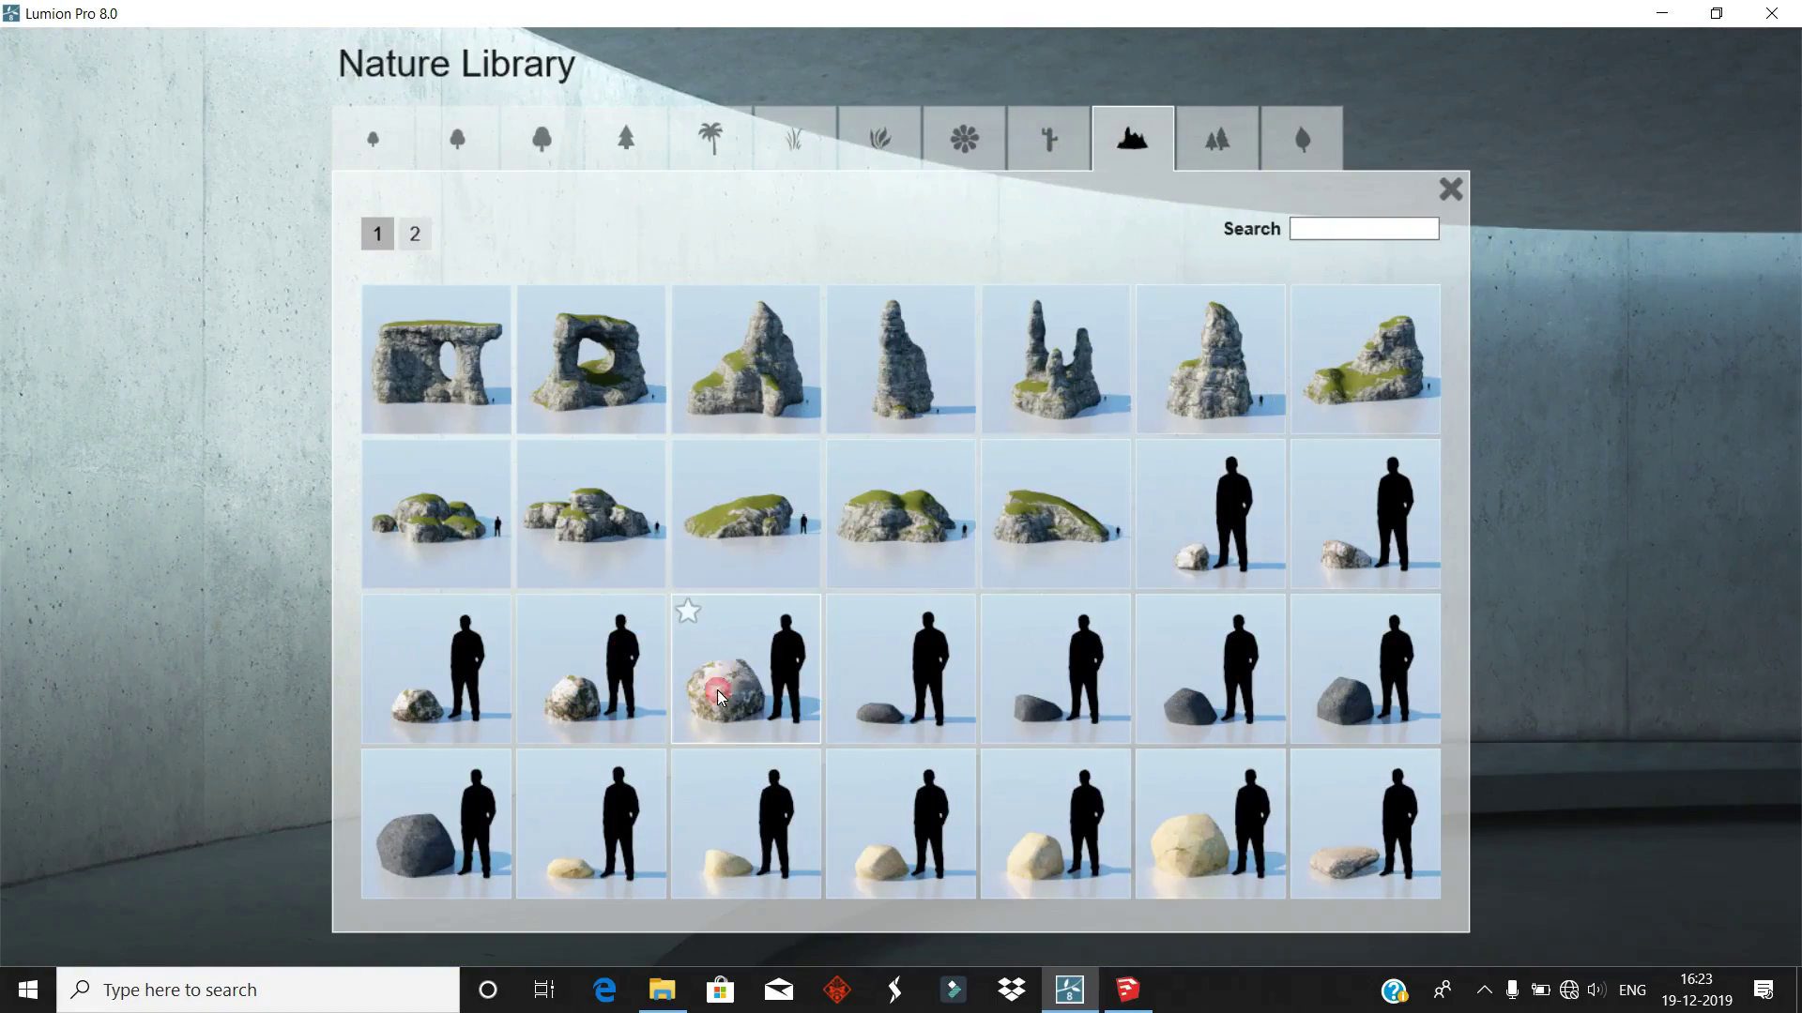
left_click(684, 615)
left_click(666, 398)
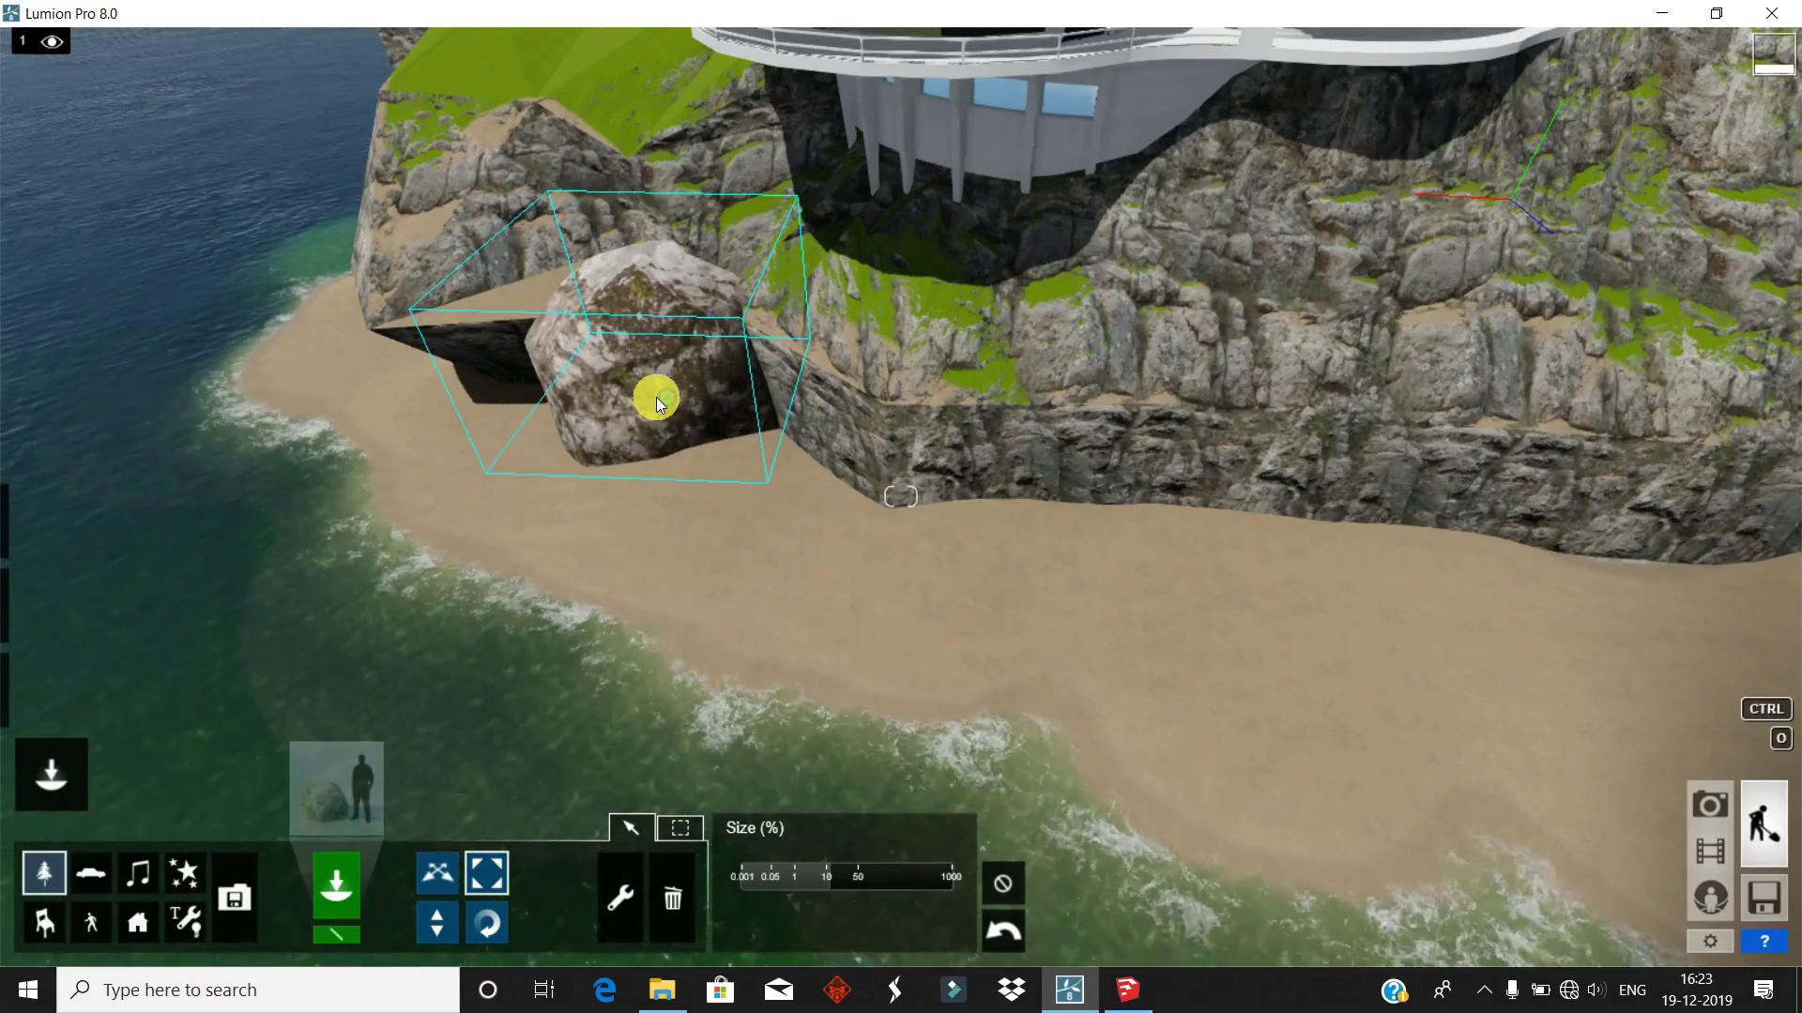
left_click(436, 872)
left_click_drag(664, 395, 567, 398, "alt")
right_click_drag(567, 398, 494, 436)
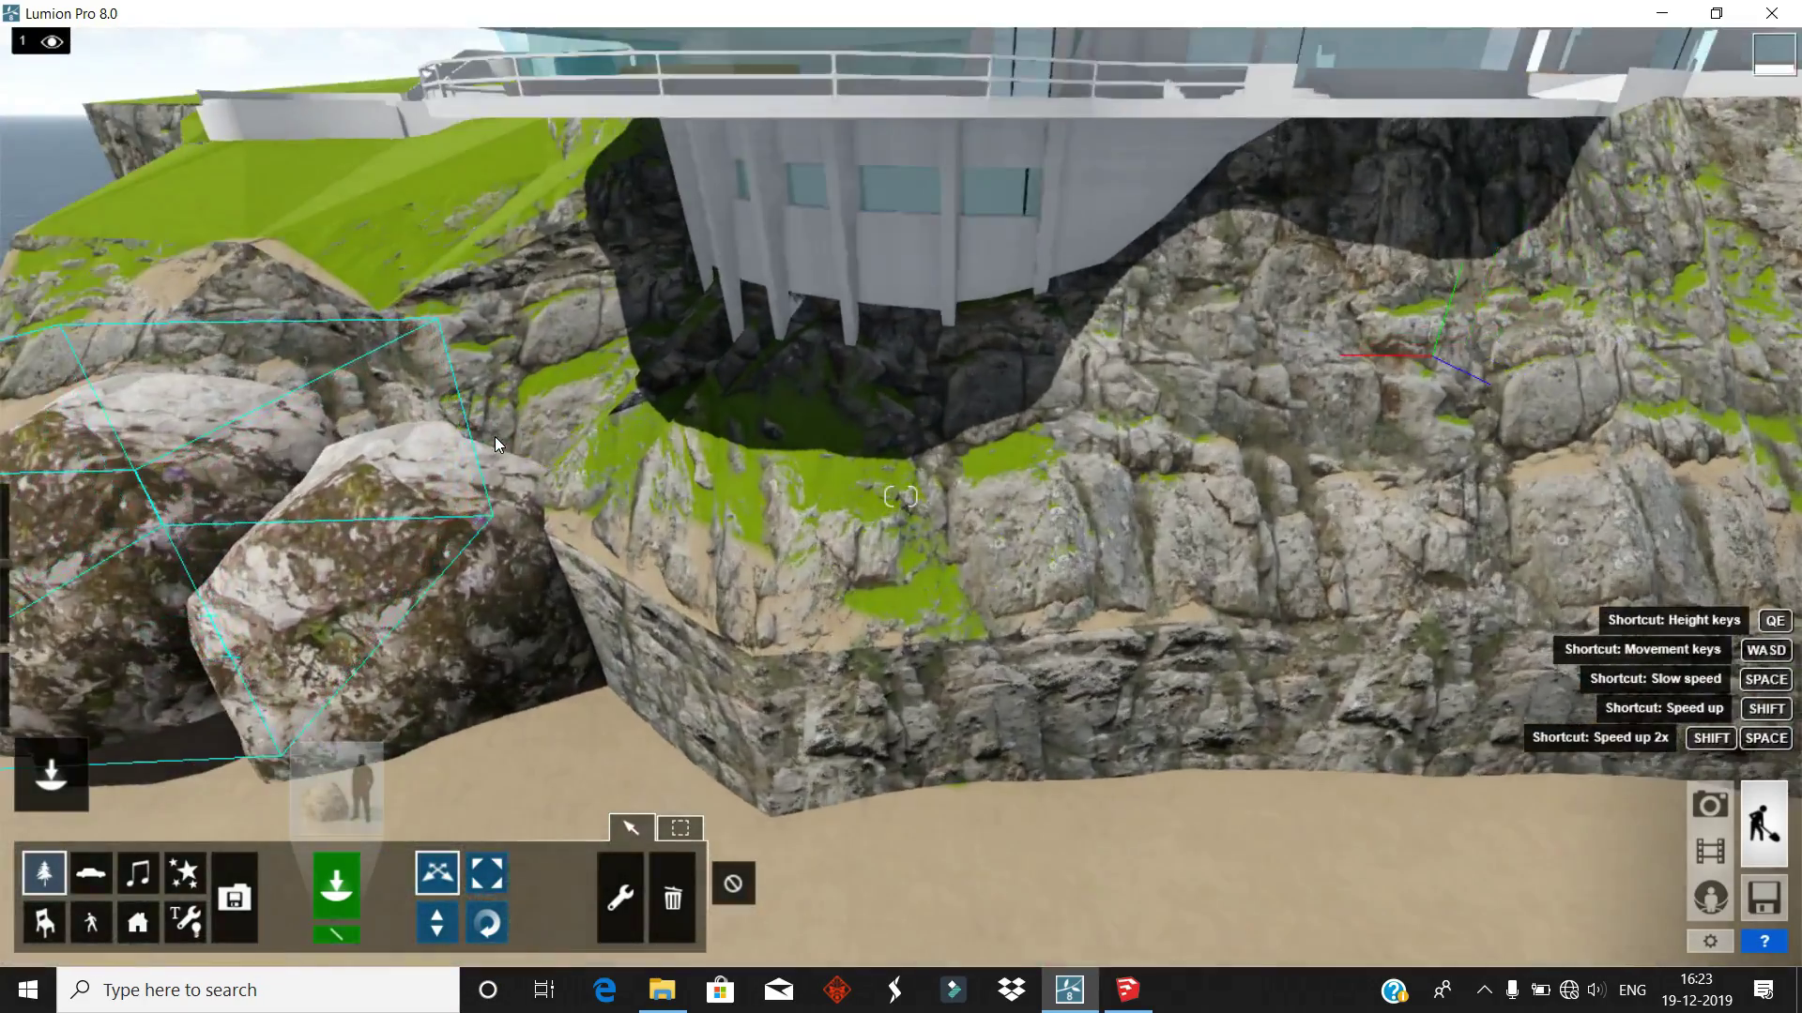
- Add a mossy rock on the beach, enlarge it and sink it into the sand
left_click(335, 788)
left_click(870, 535)
right_click_drag(902, 541, 717, 623)
left_click(716, 623)
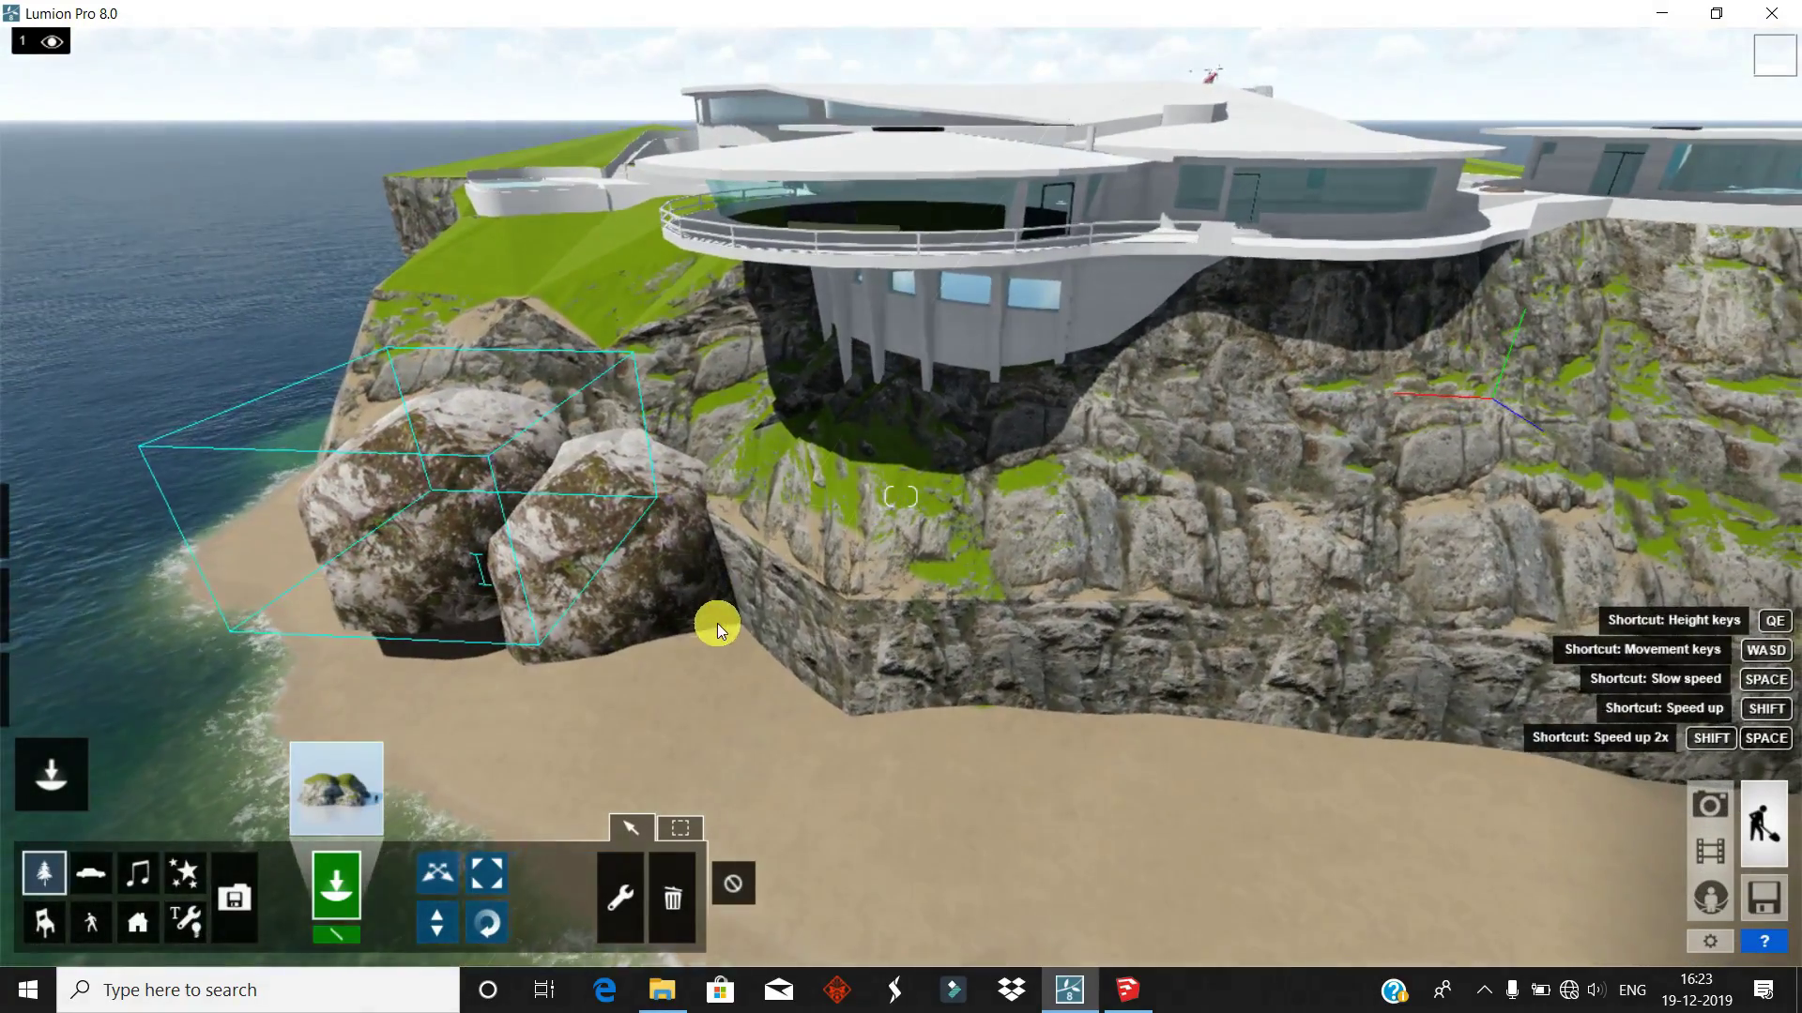
left_click(488, 882)
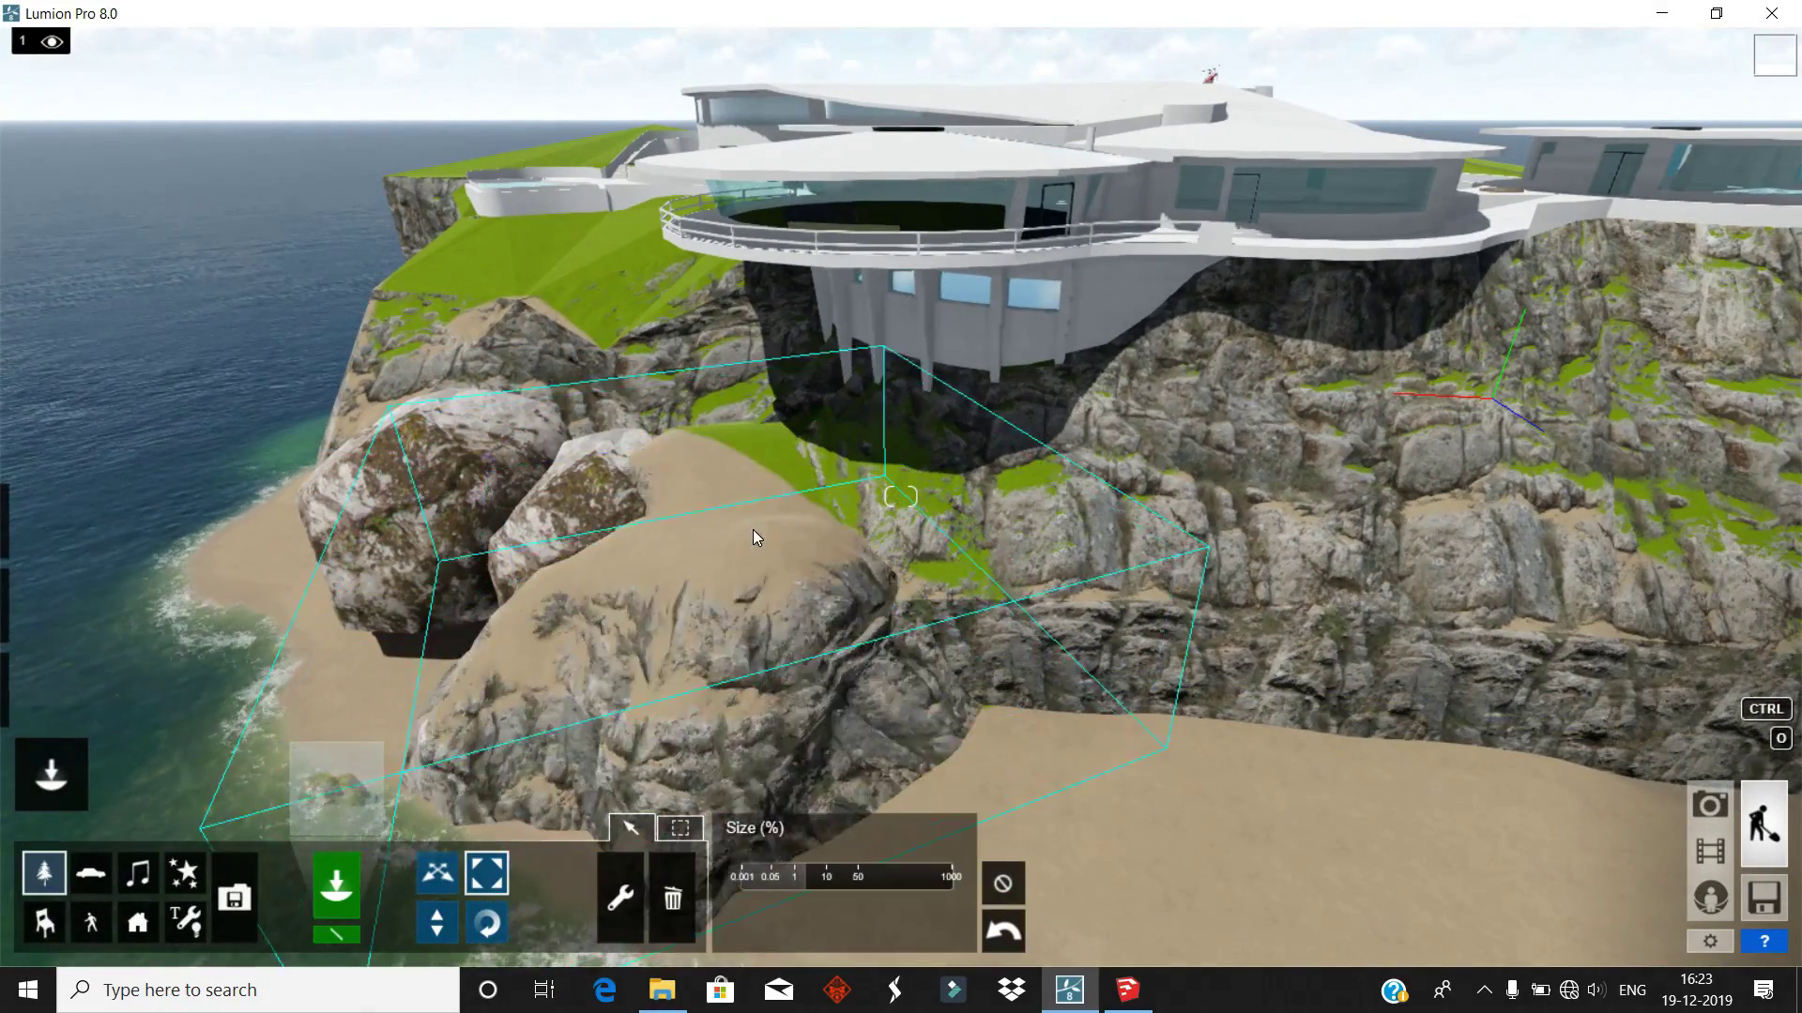
mouse_move(740, 561)
right_mouse_down()
mouse_move(578, 548)
mouse_move(588, 514)
right_mouse_up()
scroll(589, 514, "down", 5)
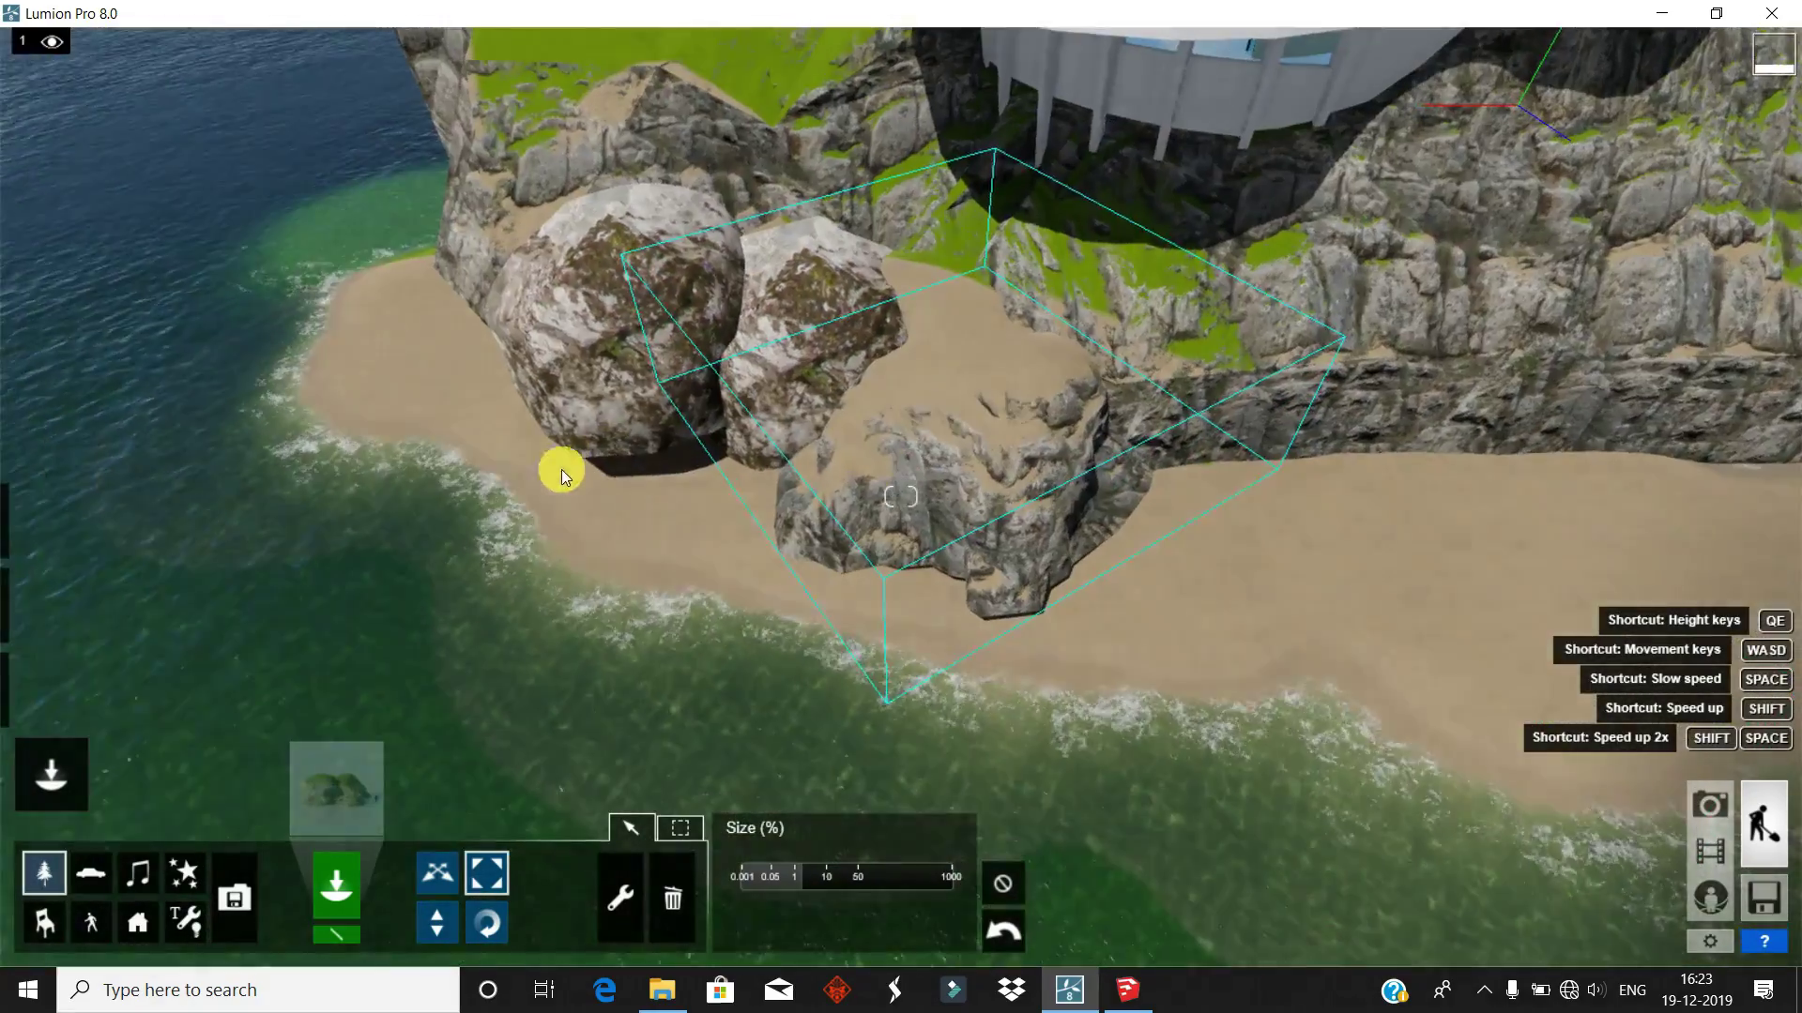
left_click(434, 924)
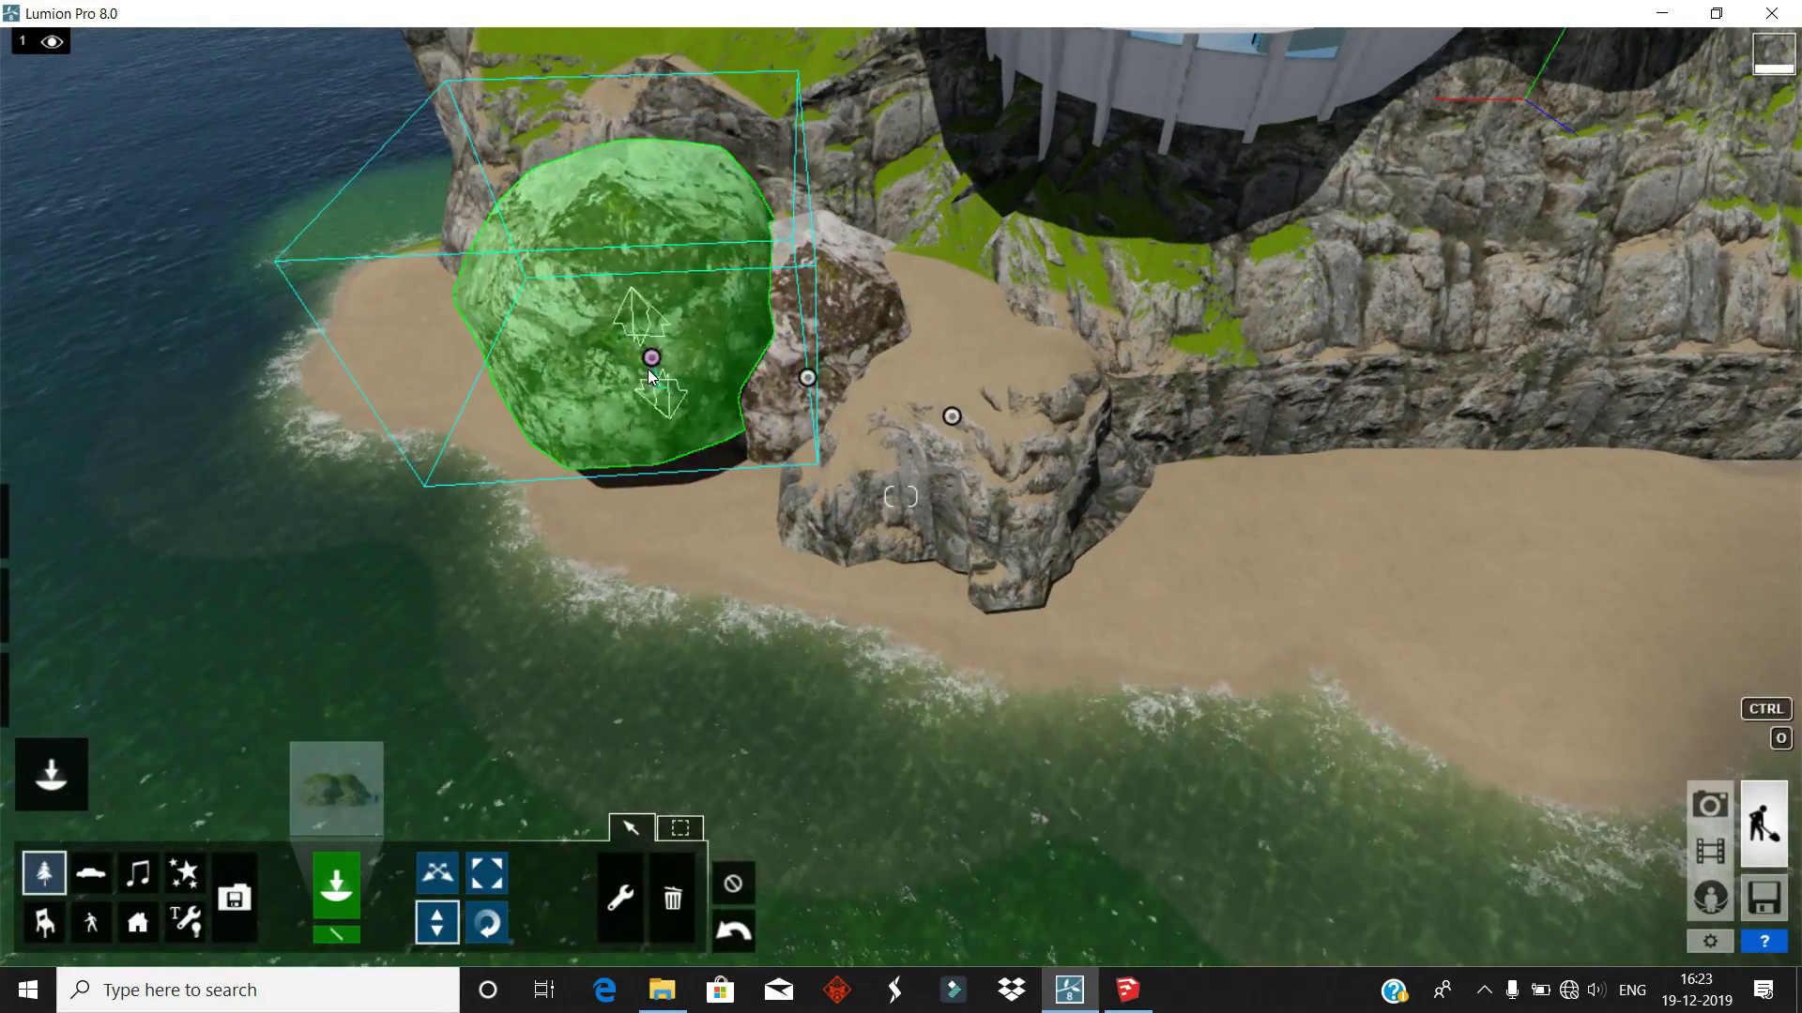
left_click_drag(651, 358, 670, 640)
mouse_move(670, 640)
right_mouse_down()
mouse_move(797, 563)
mouse_move(846, 594)
mouse_move(805, 449)
right_mouse_up()
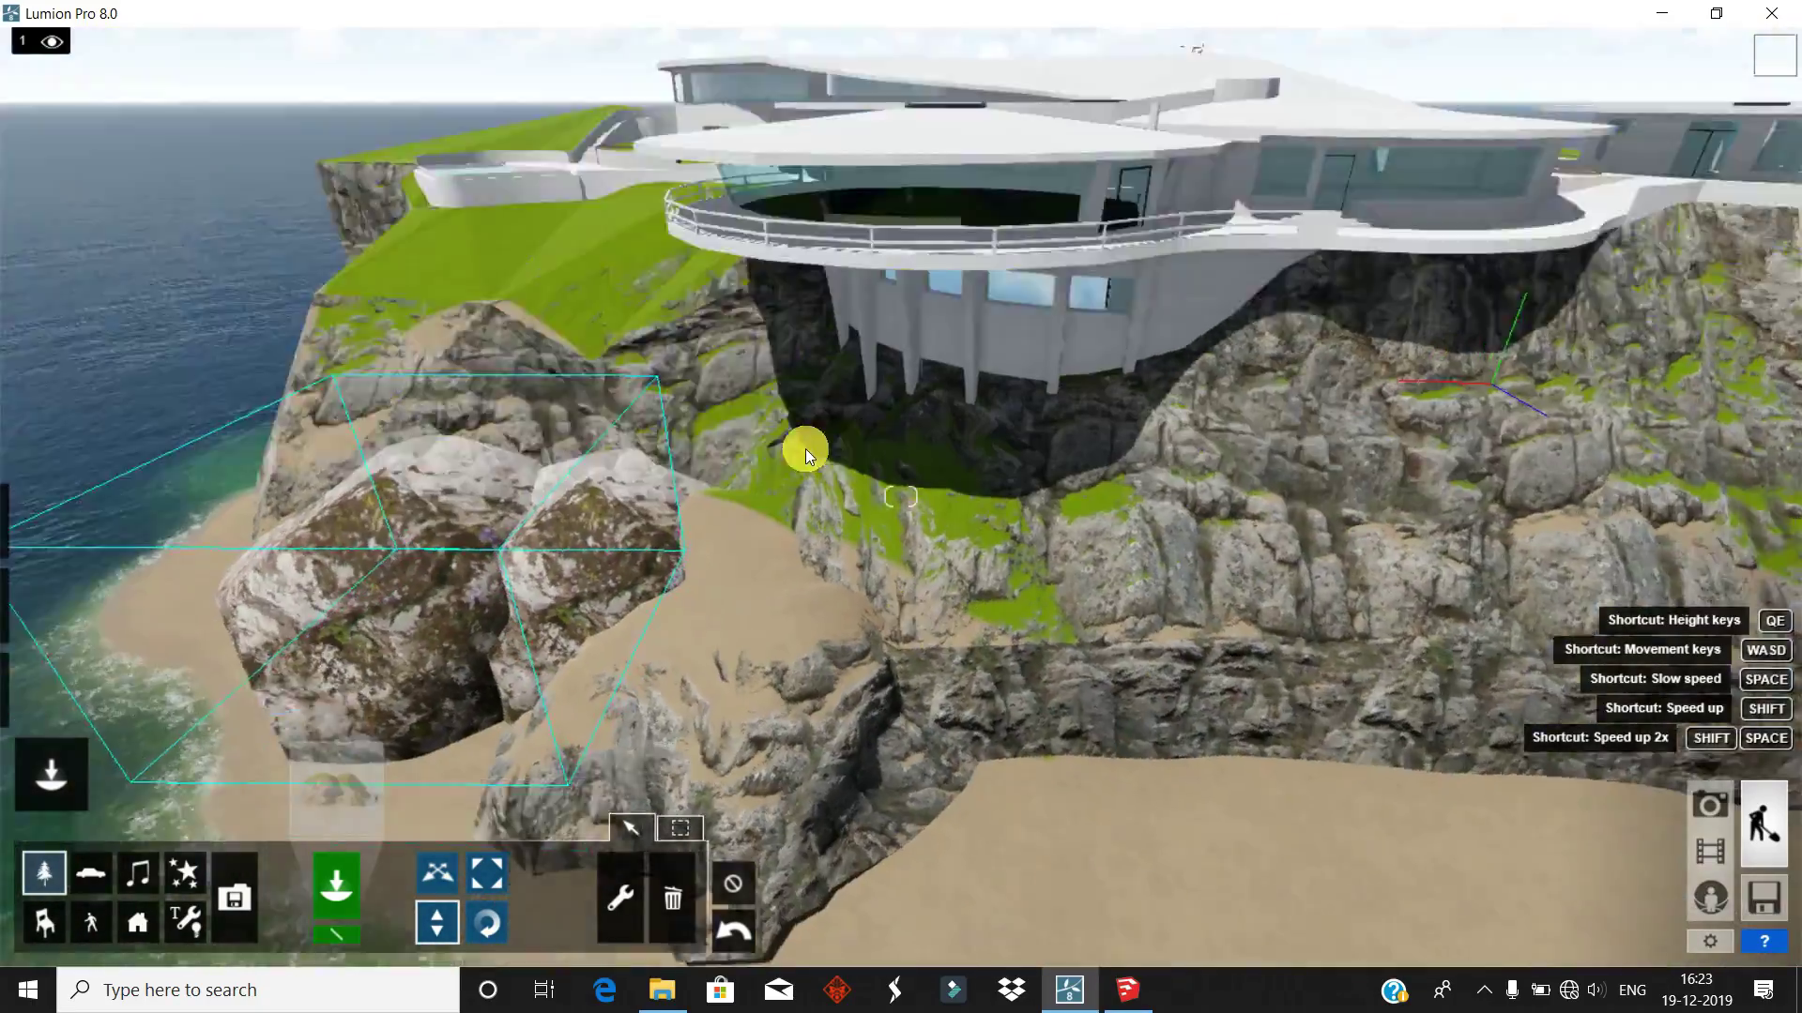
- Scatter rocks across the grassy slope below the pool
left_click(336, 788)
left_click(781, 597)
mouse_move(698, 481)
right_mouse_down()
mouse_move(958, 681)
mouse_move(852, 600)
right_mouse_up()
scroll(852, 600, "down", 3)
left_click(854, 593, "ctrl")
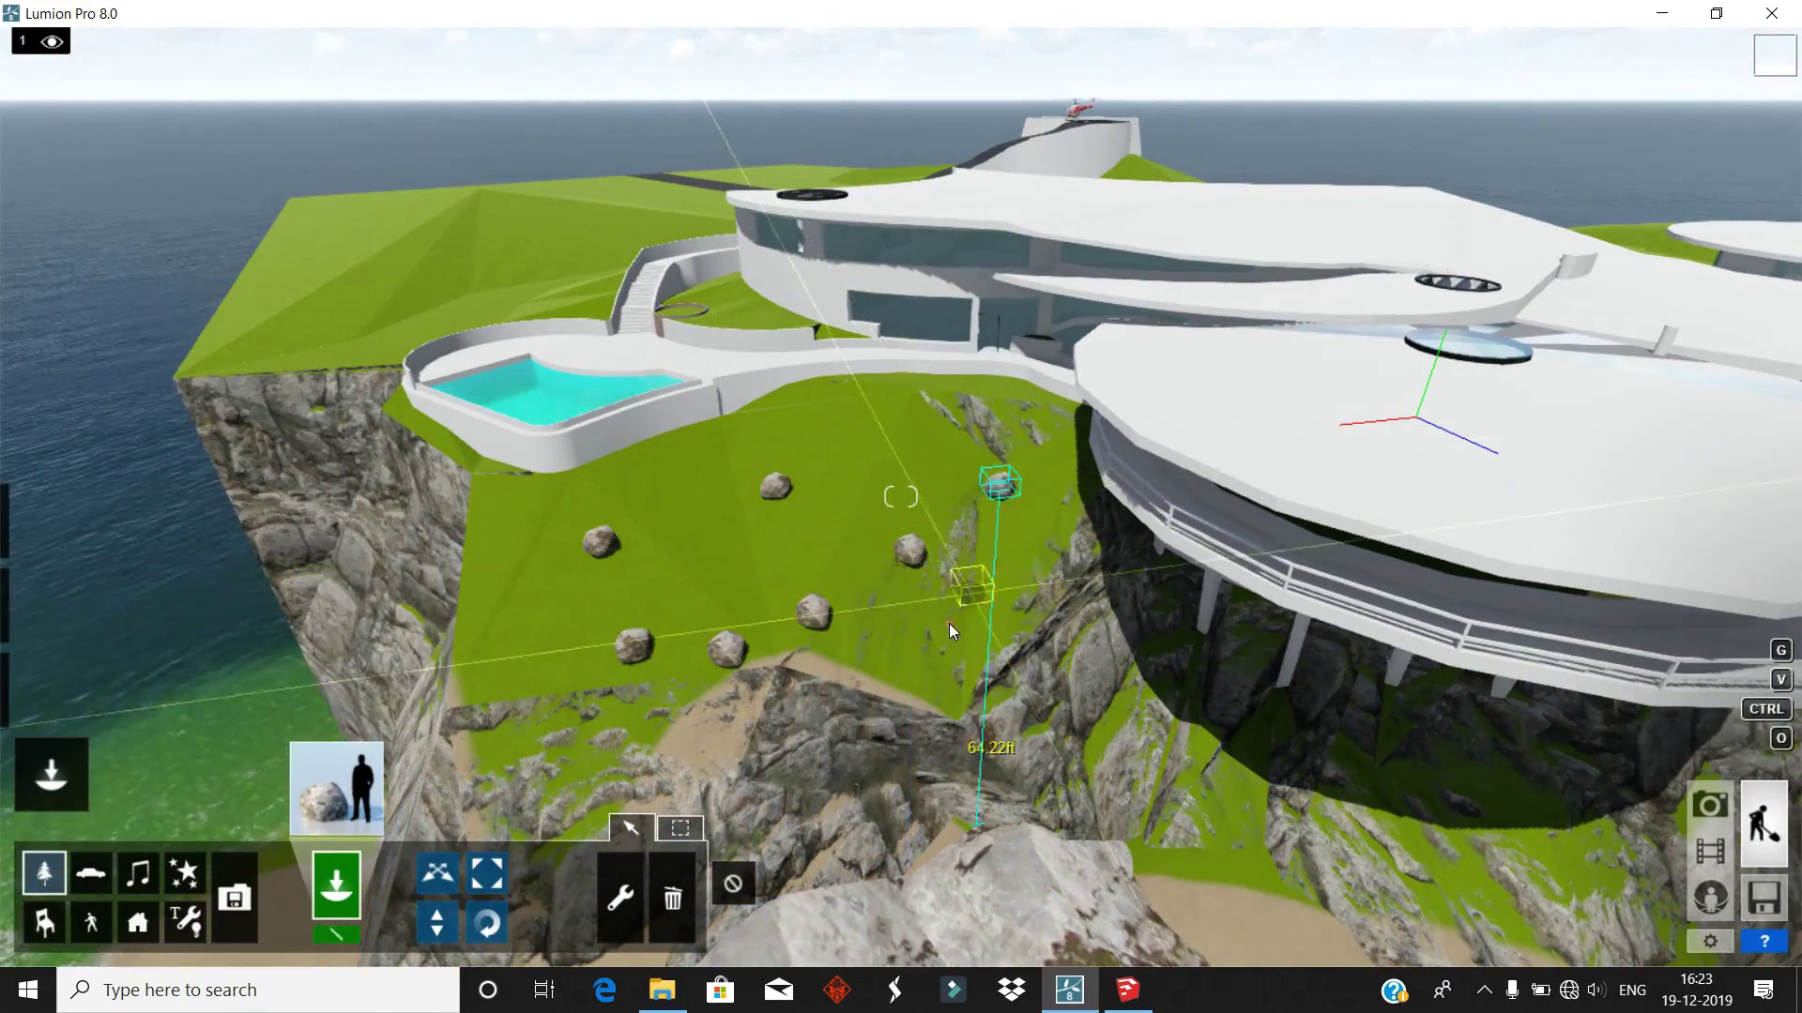
- Scale up the slope rocks into large boulders
left_click(486, 872)
left_click_drag(564, 559, 656, 464)
left_click_drag(774, 486, 892, 342)
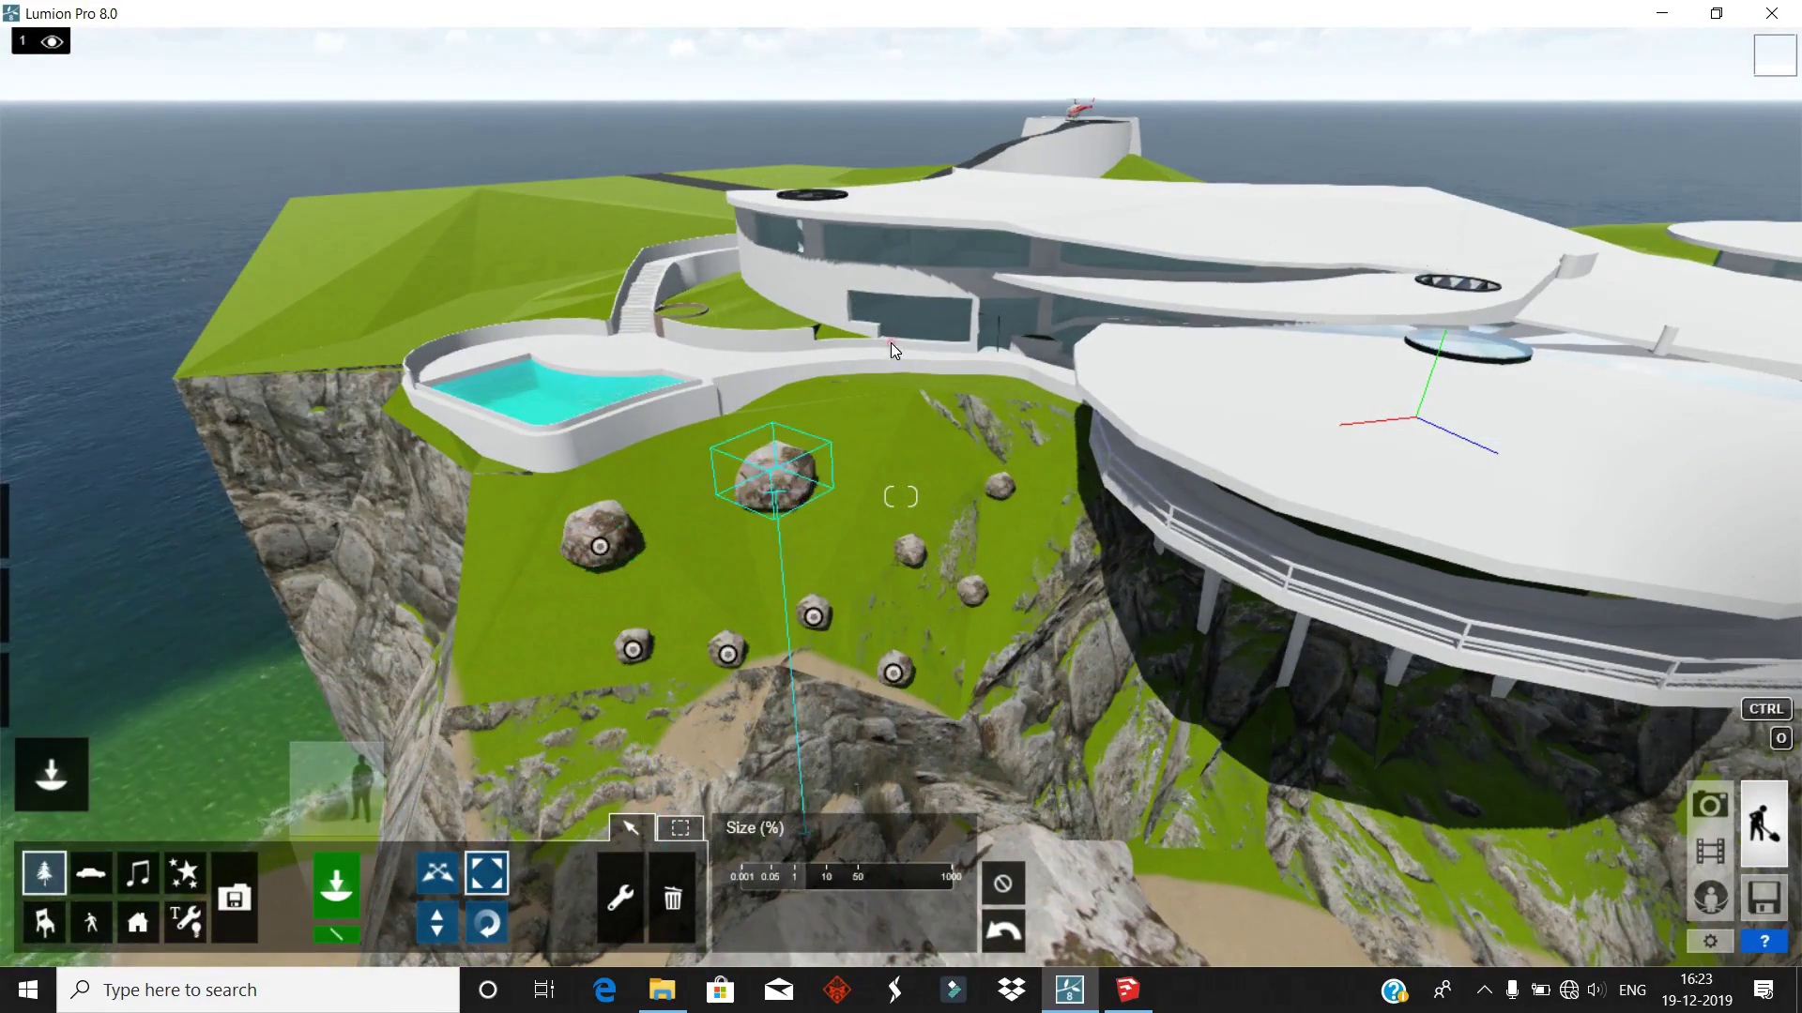
left_click_drag(909, 550, 966, 307)
left_click_drag(971, 590, 1000, 482)
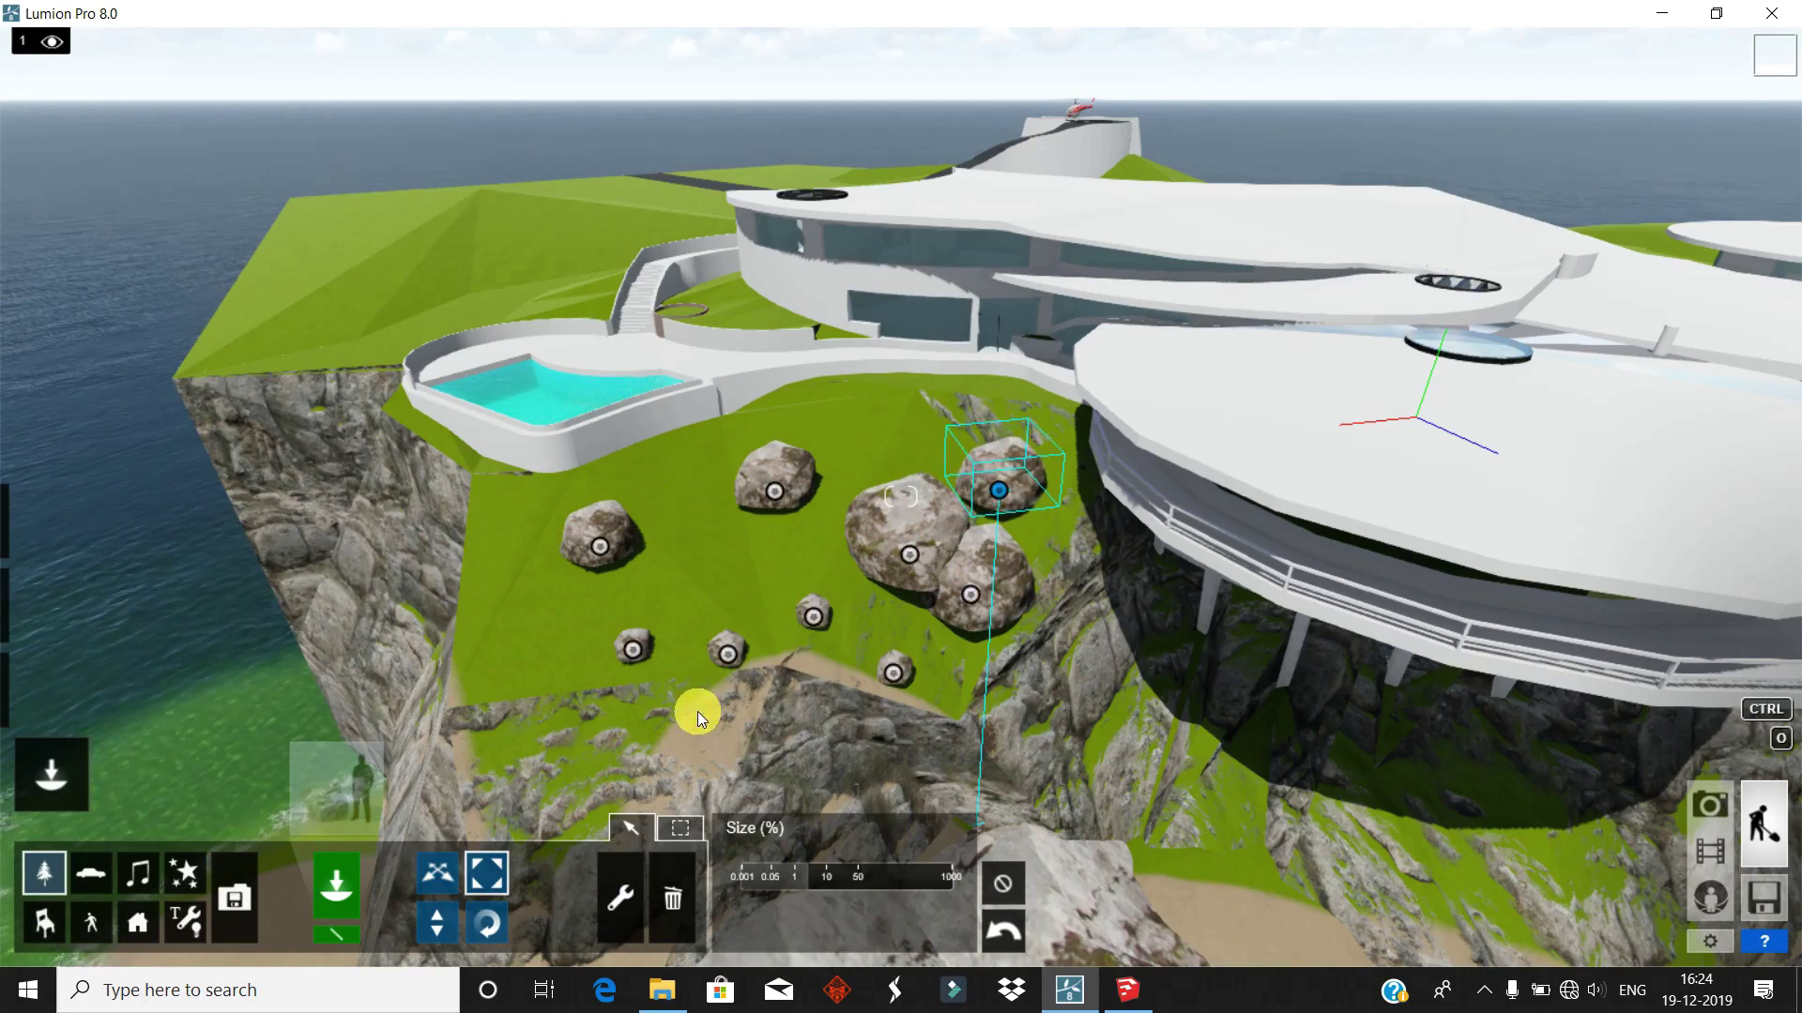
left_click_drag(727, 652, 751, 432)
left_click_drag(813, 615, 846, 475)
left_click(893, 672)
left_click_drag(893, 672, 901, 525)
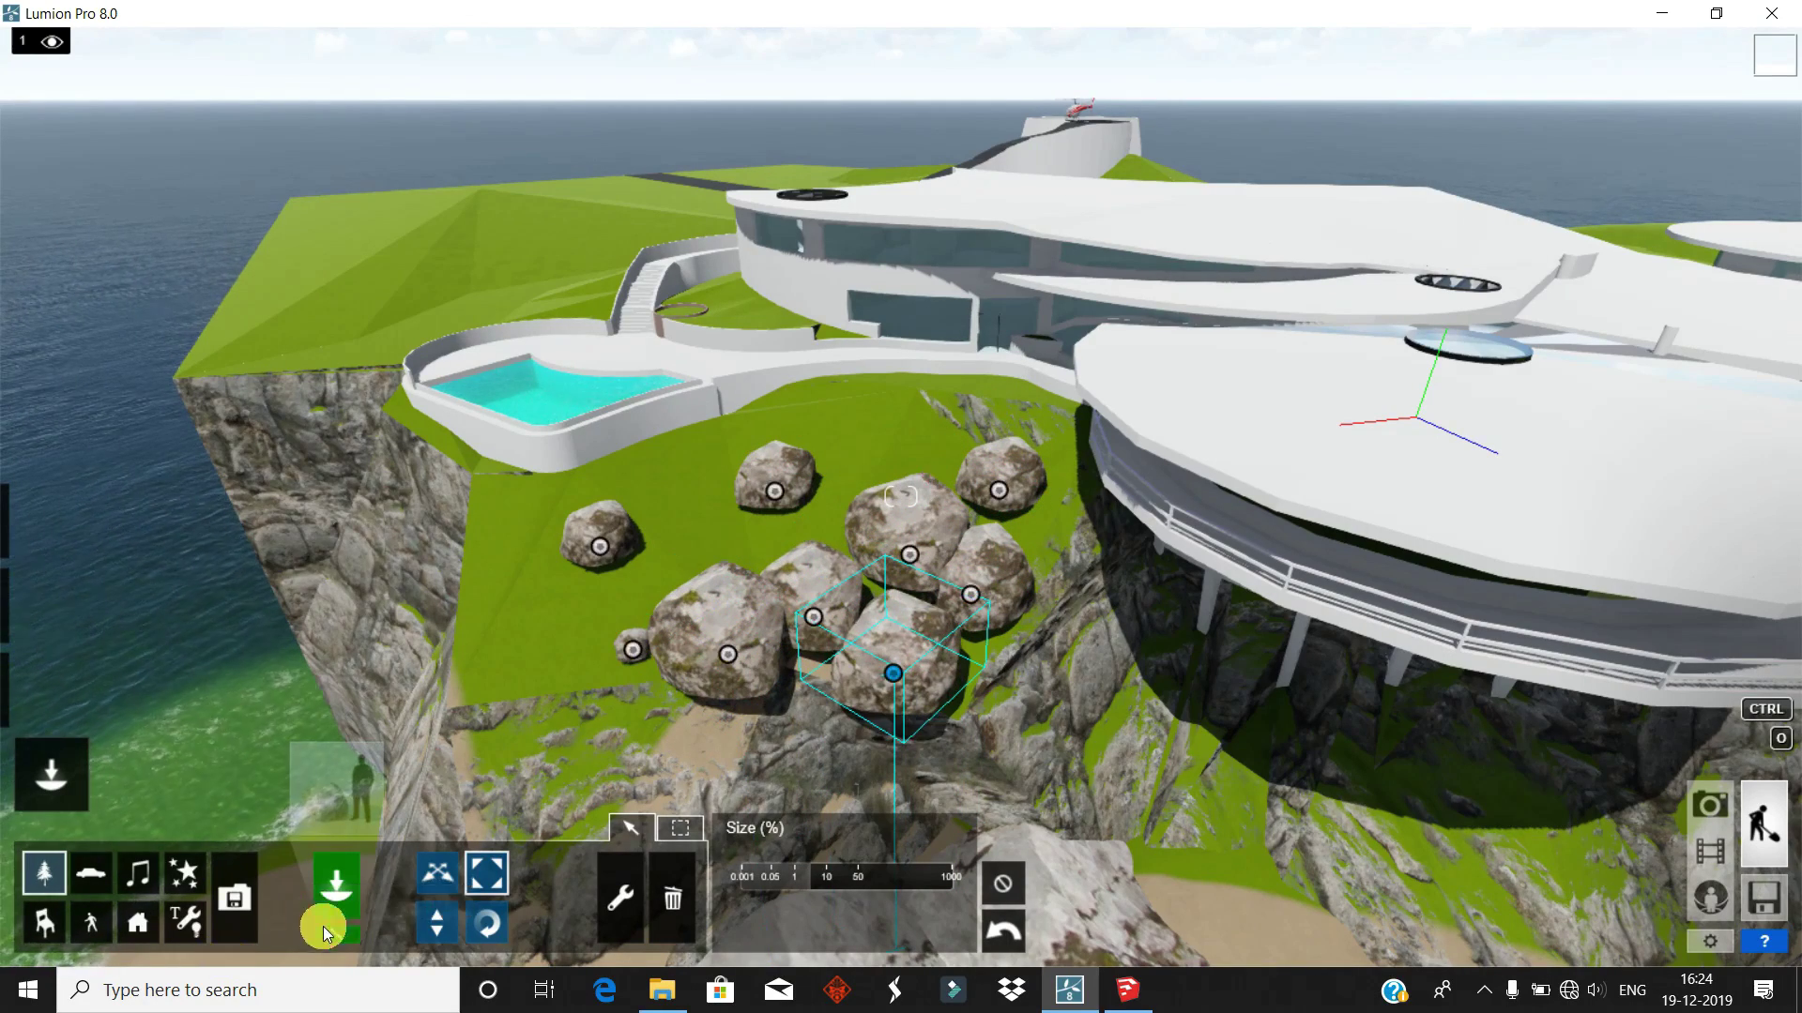
- Move the boulders further down the slope into a central cluster
left_click(692, 677)
left_click(621, 647)
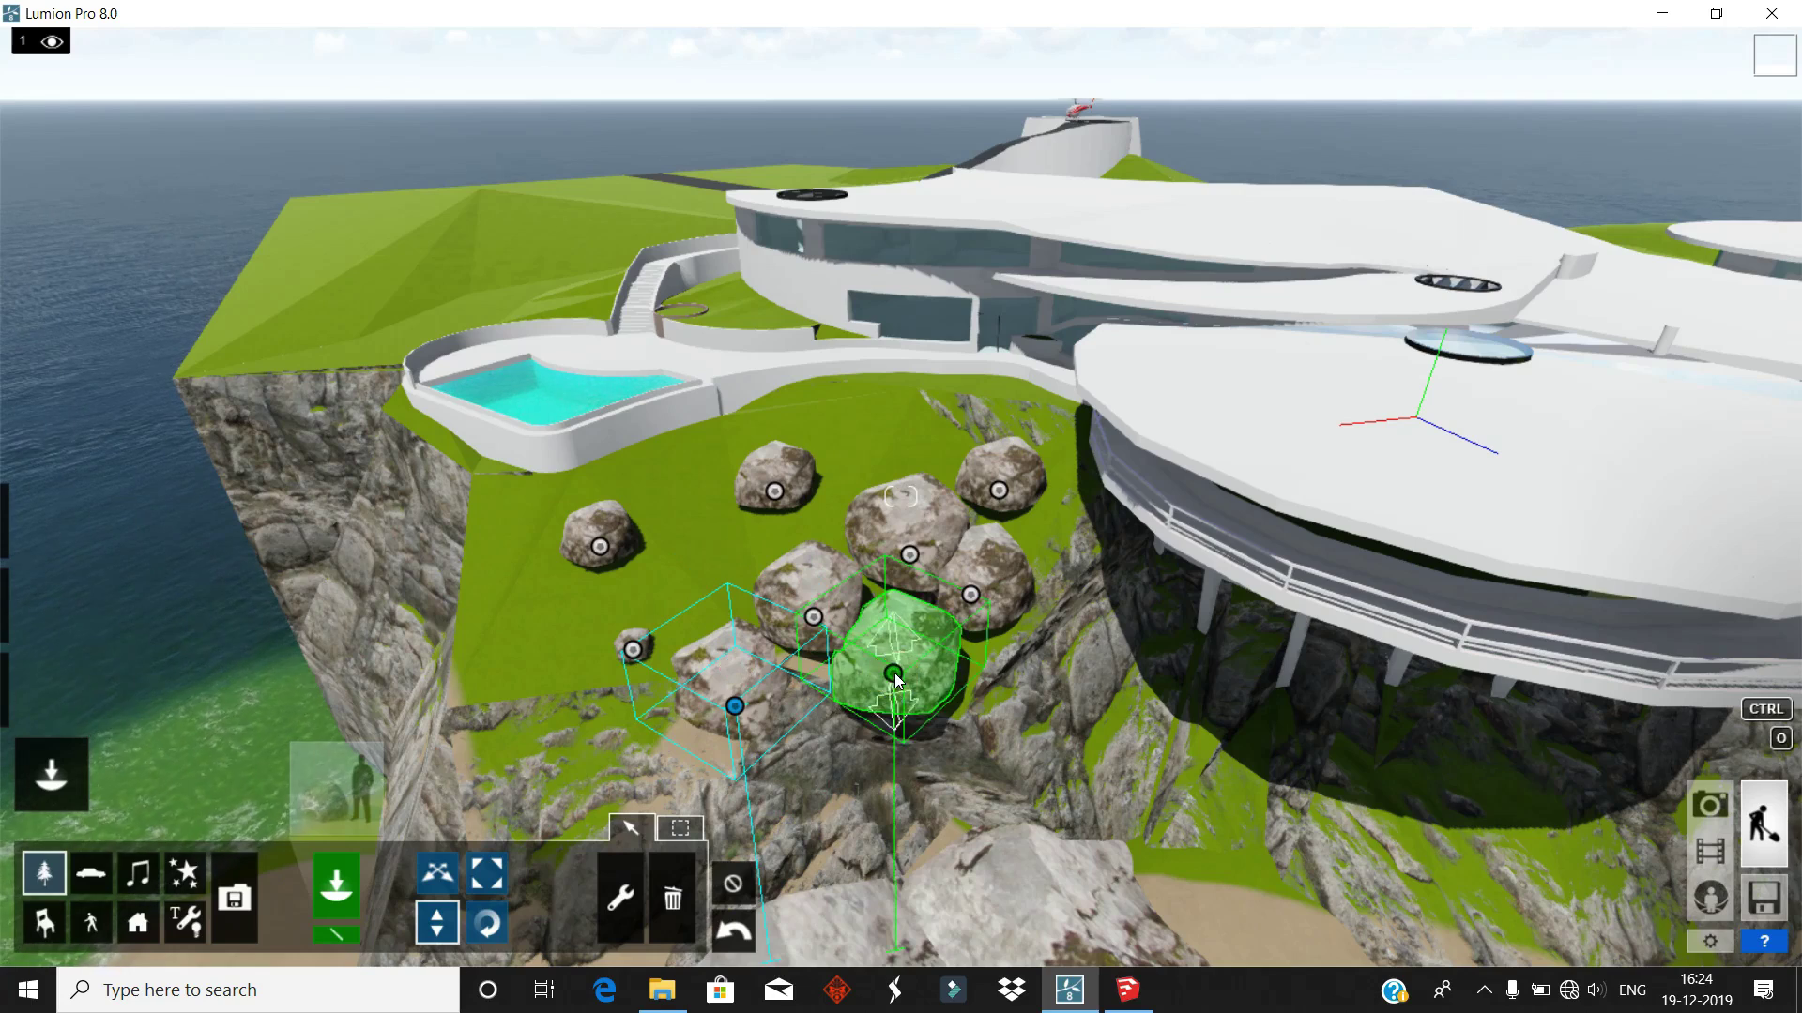
left_click_drag(894, 672, 893, 760)
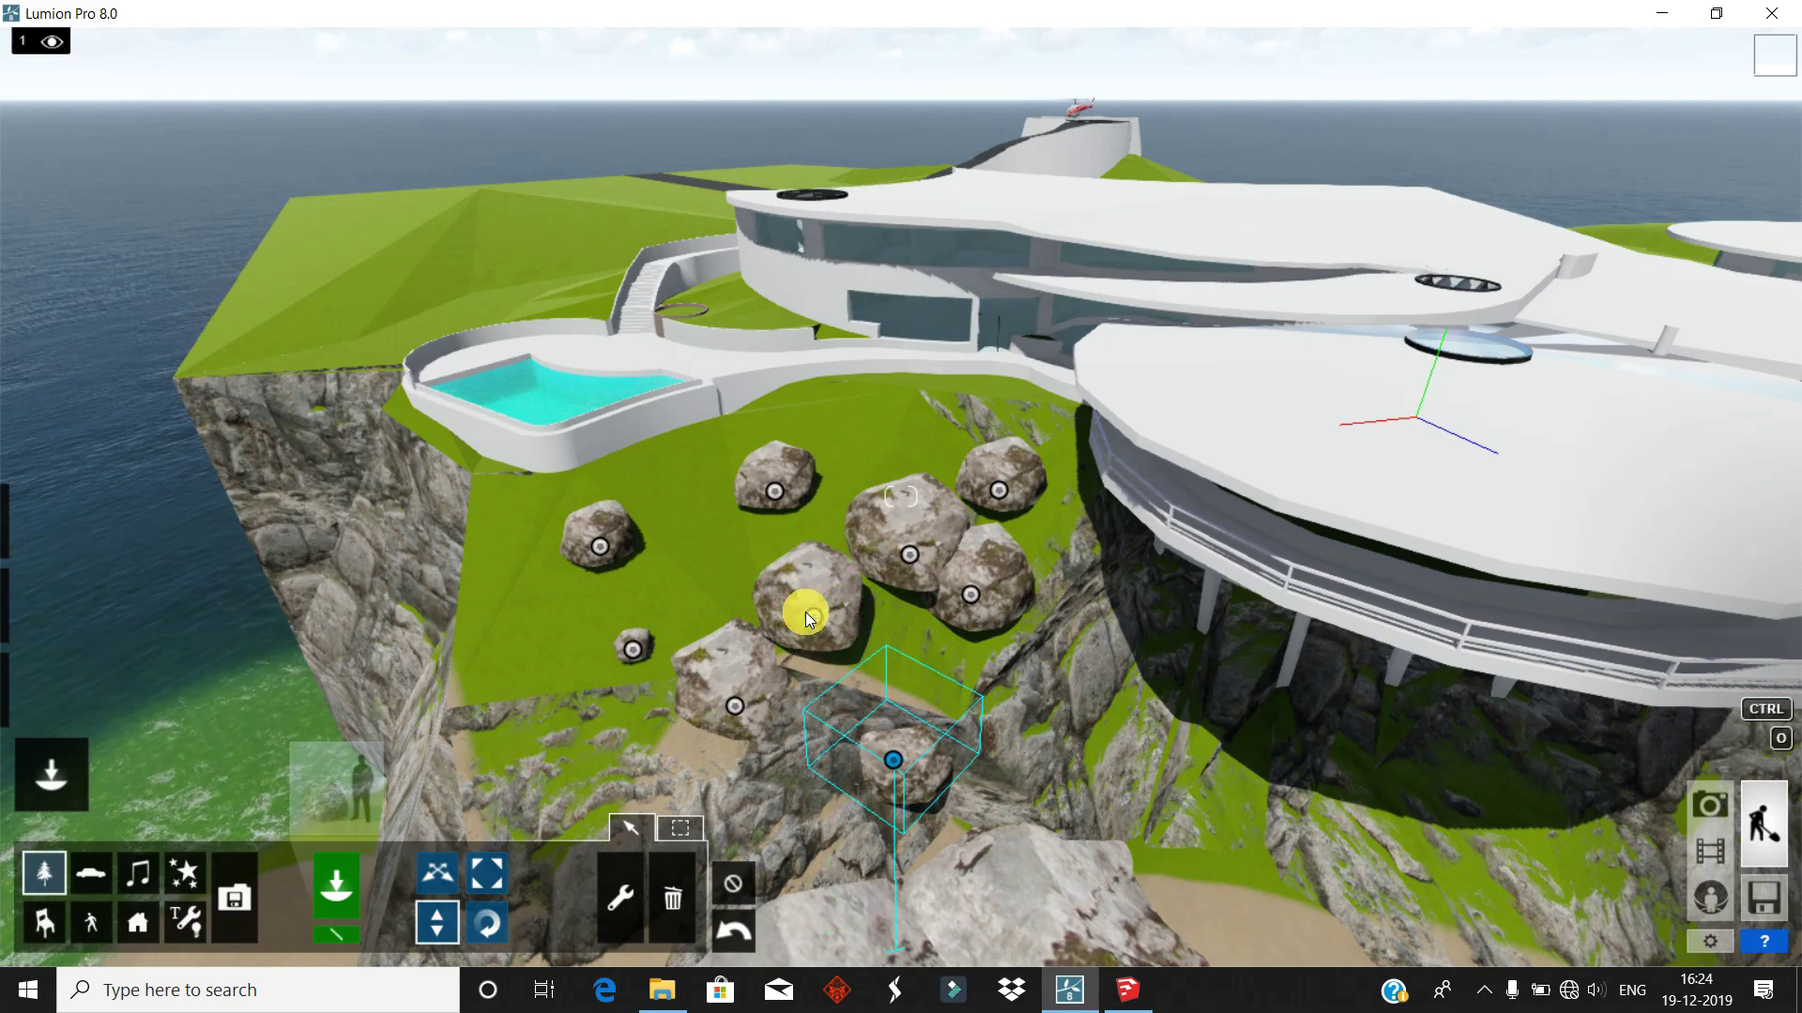
left_click_drag(813, 616, 817, 664)
mouse_move(909, 554)
left_mouse_down()
mouse_move(909, 593)
mouse_move(1008, 622)
left_mouse_up()
left_click(600, 544)
- Place a large rock formation mid-slope and lower it into the ground
left_click(336, 788)
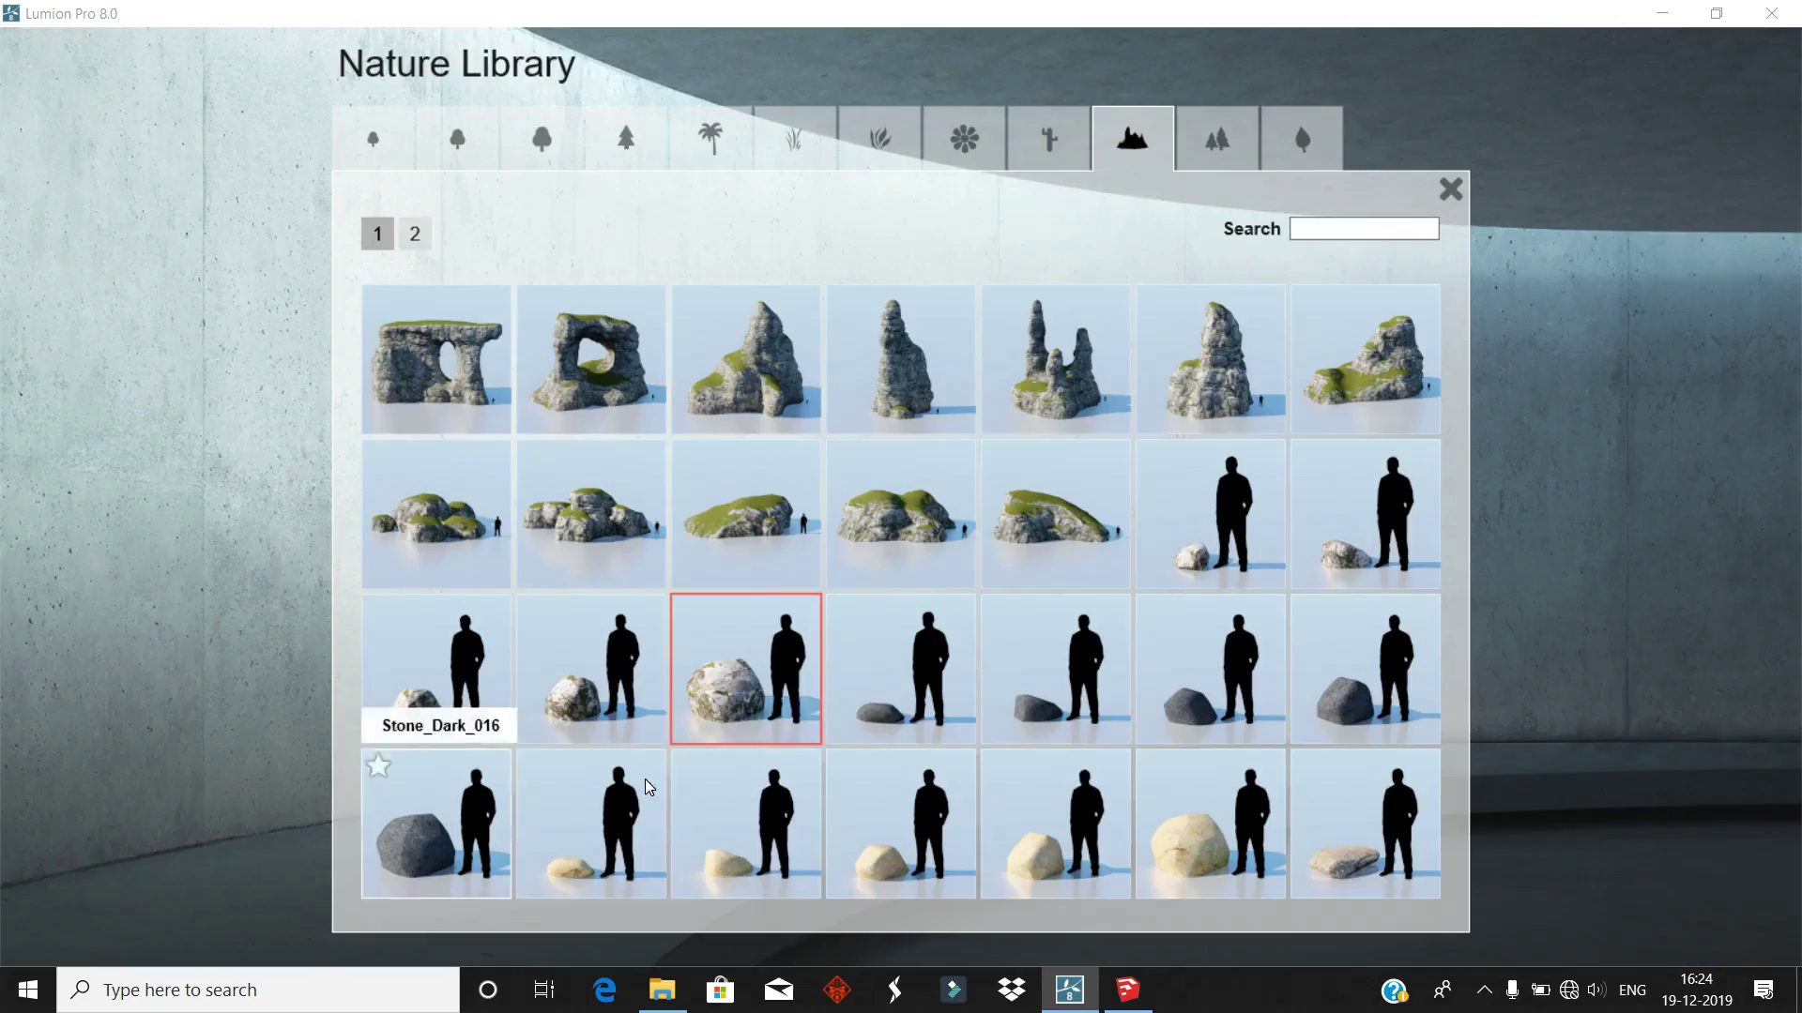
left_click(1094, 515)
left_click(824, 536)
left_click(413, 906)
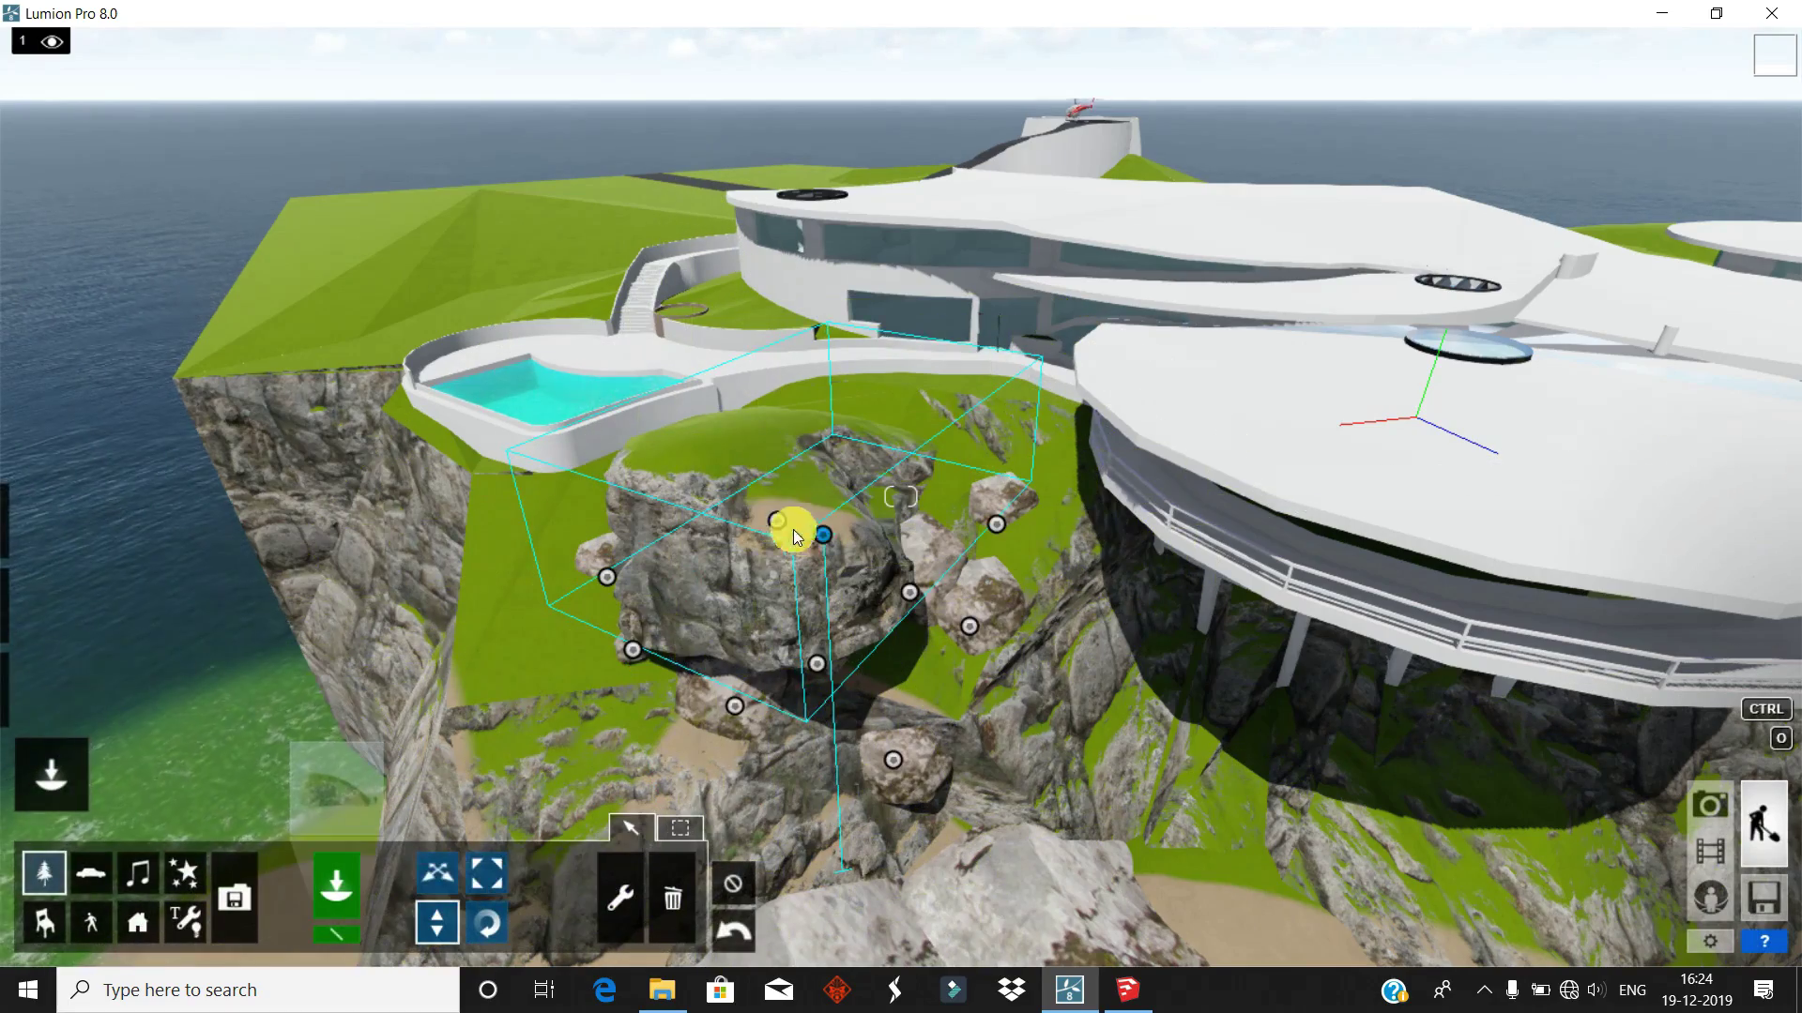
left_click_drag(792, 529, 847, 805)
mouse_move(848, 806)
right_mouse_down()
mouse_move(847, 649)
mouse_move(768, 583)
right_mouse_up()
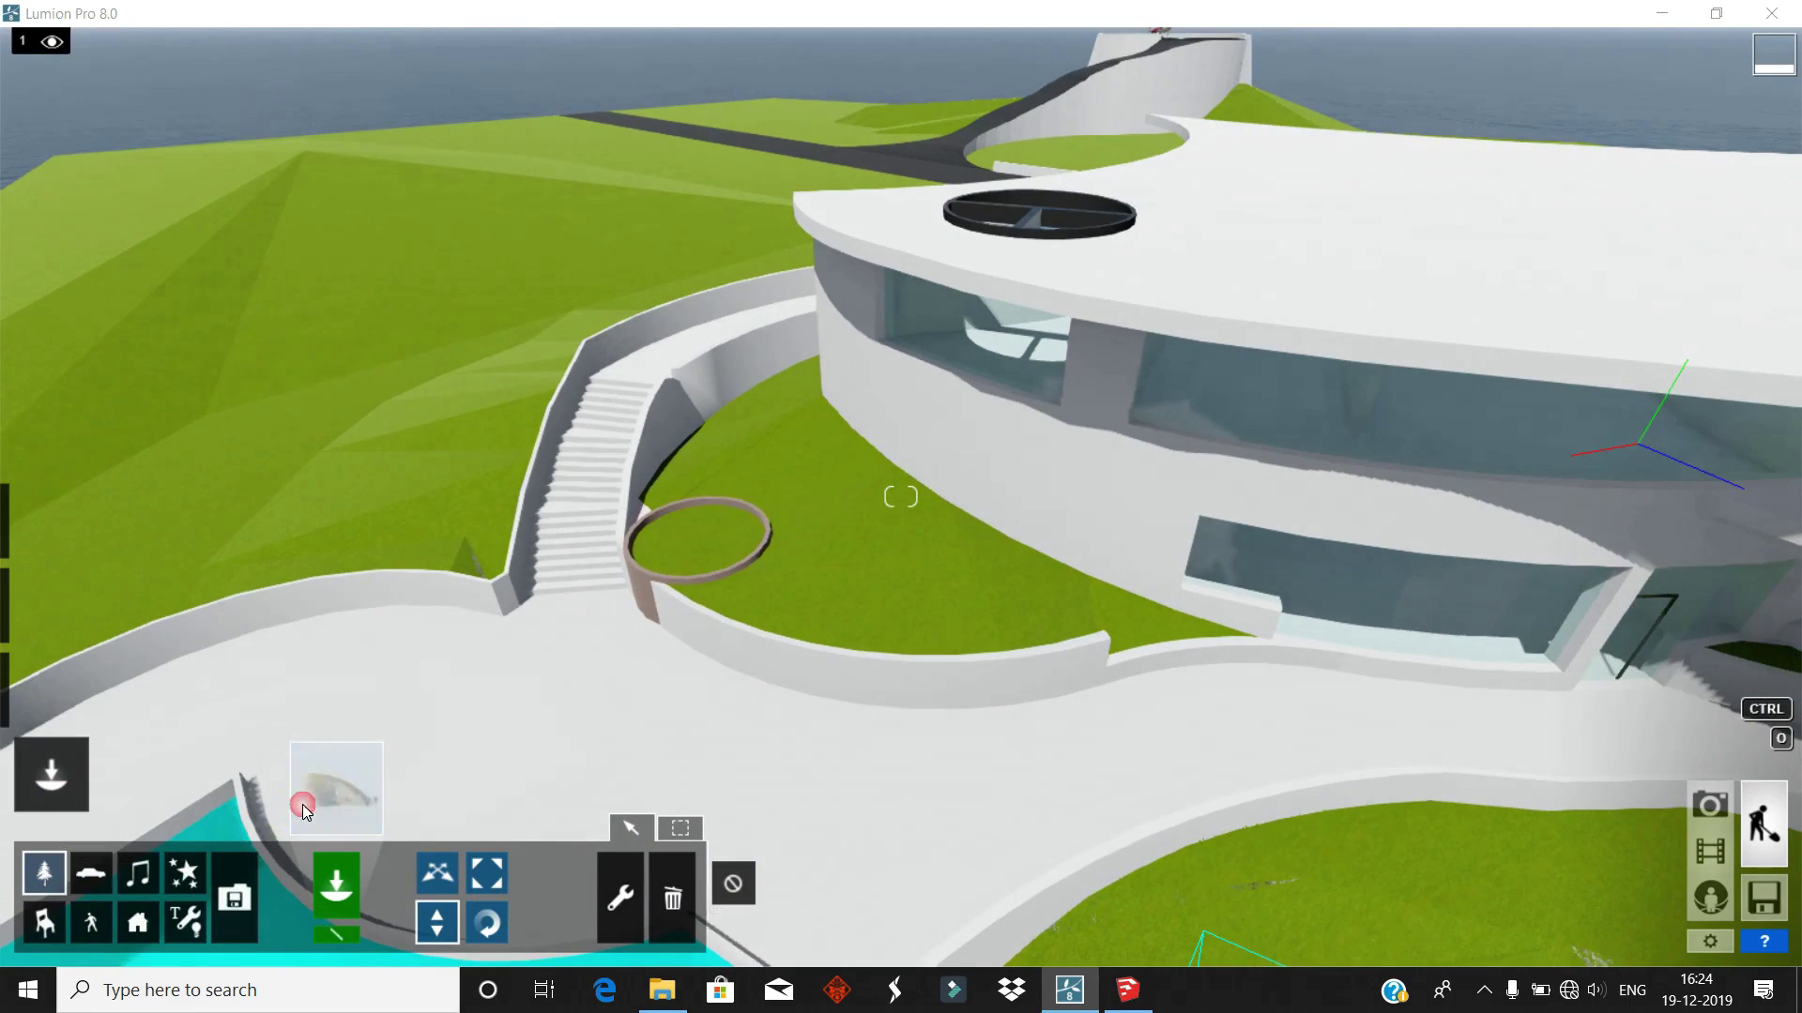
- Plant a Cedar_Elm_M tree on the lawn beside the stairs
left_click(336, 789)
left_click(715, 143)
left_click(458, 148)
left_click(373, 139)
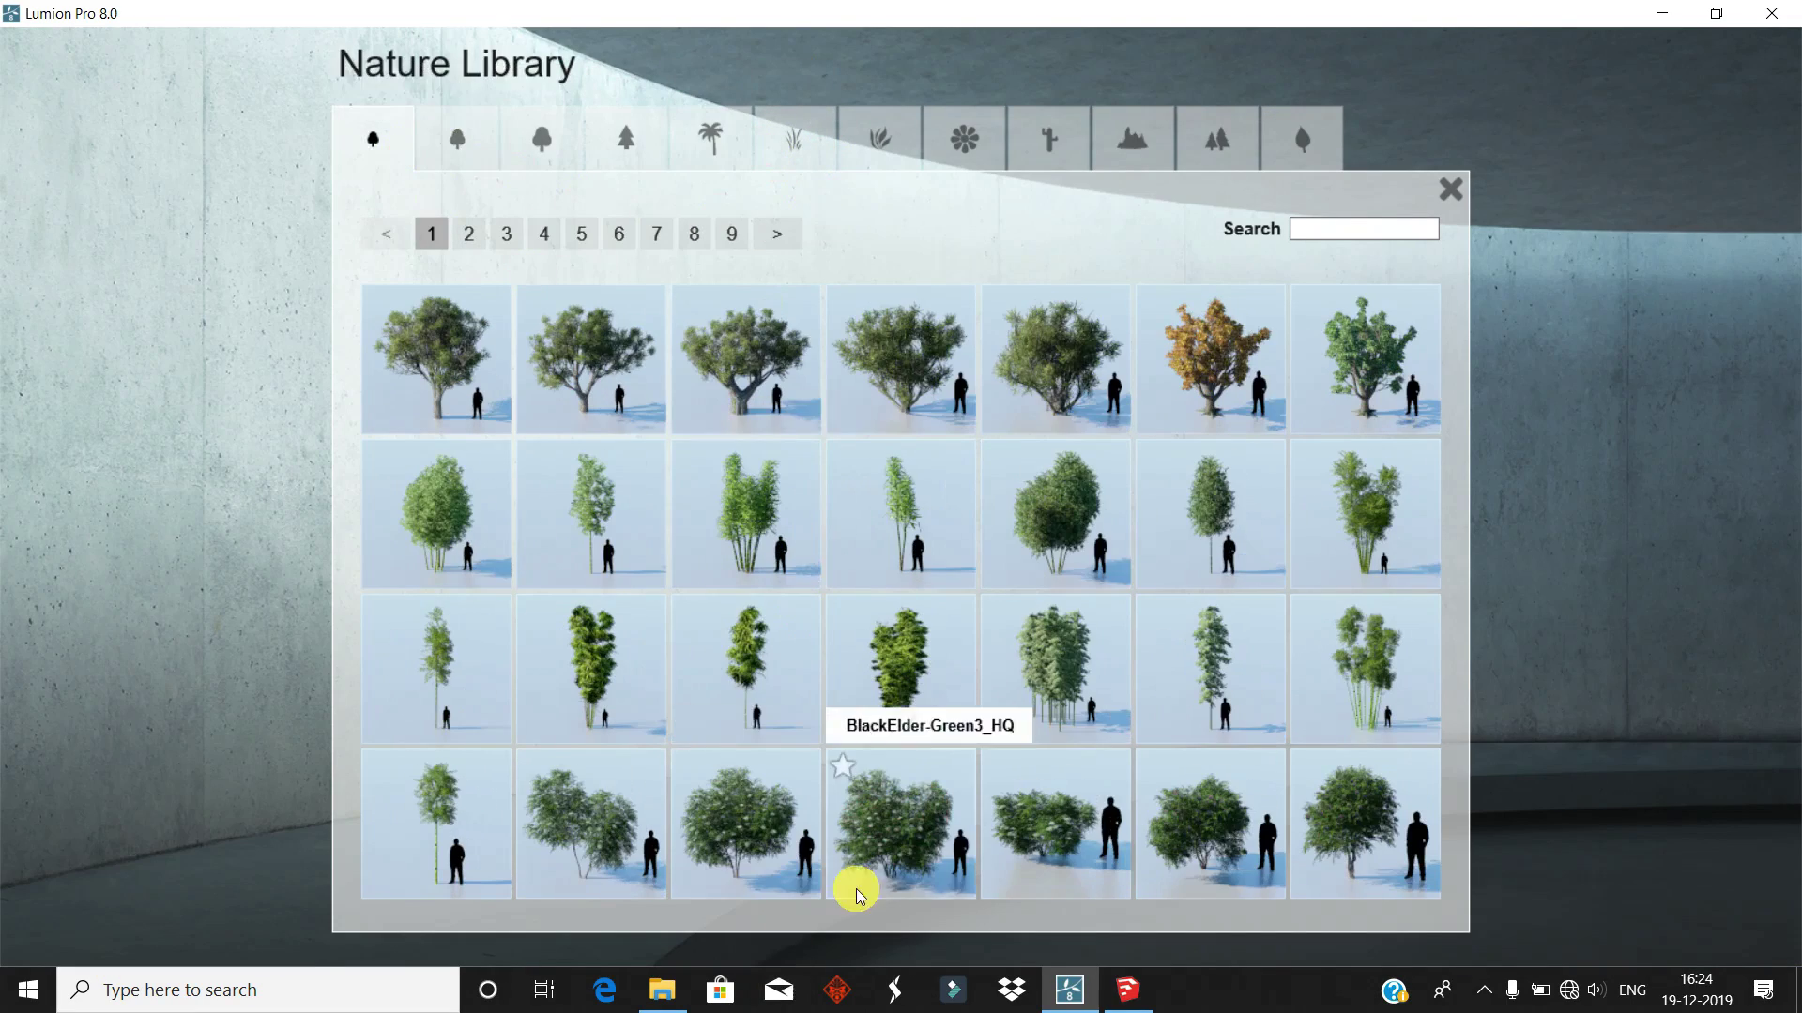
left_click(506, 234)
left_click(792, 297)
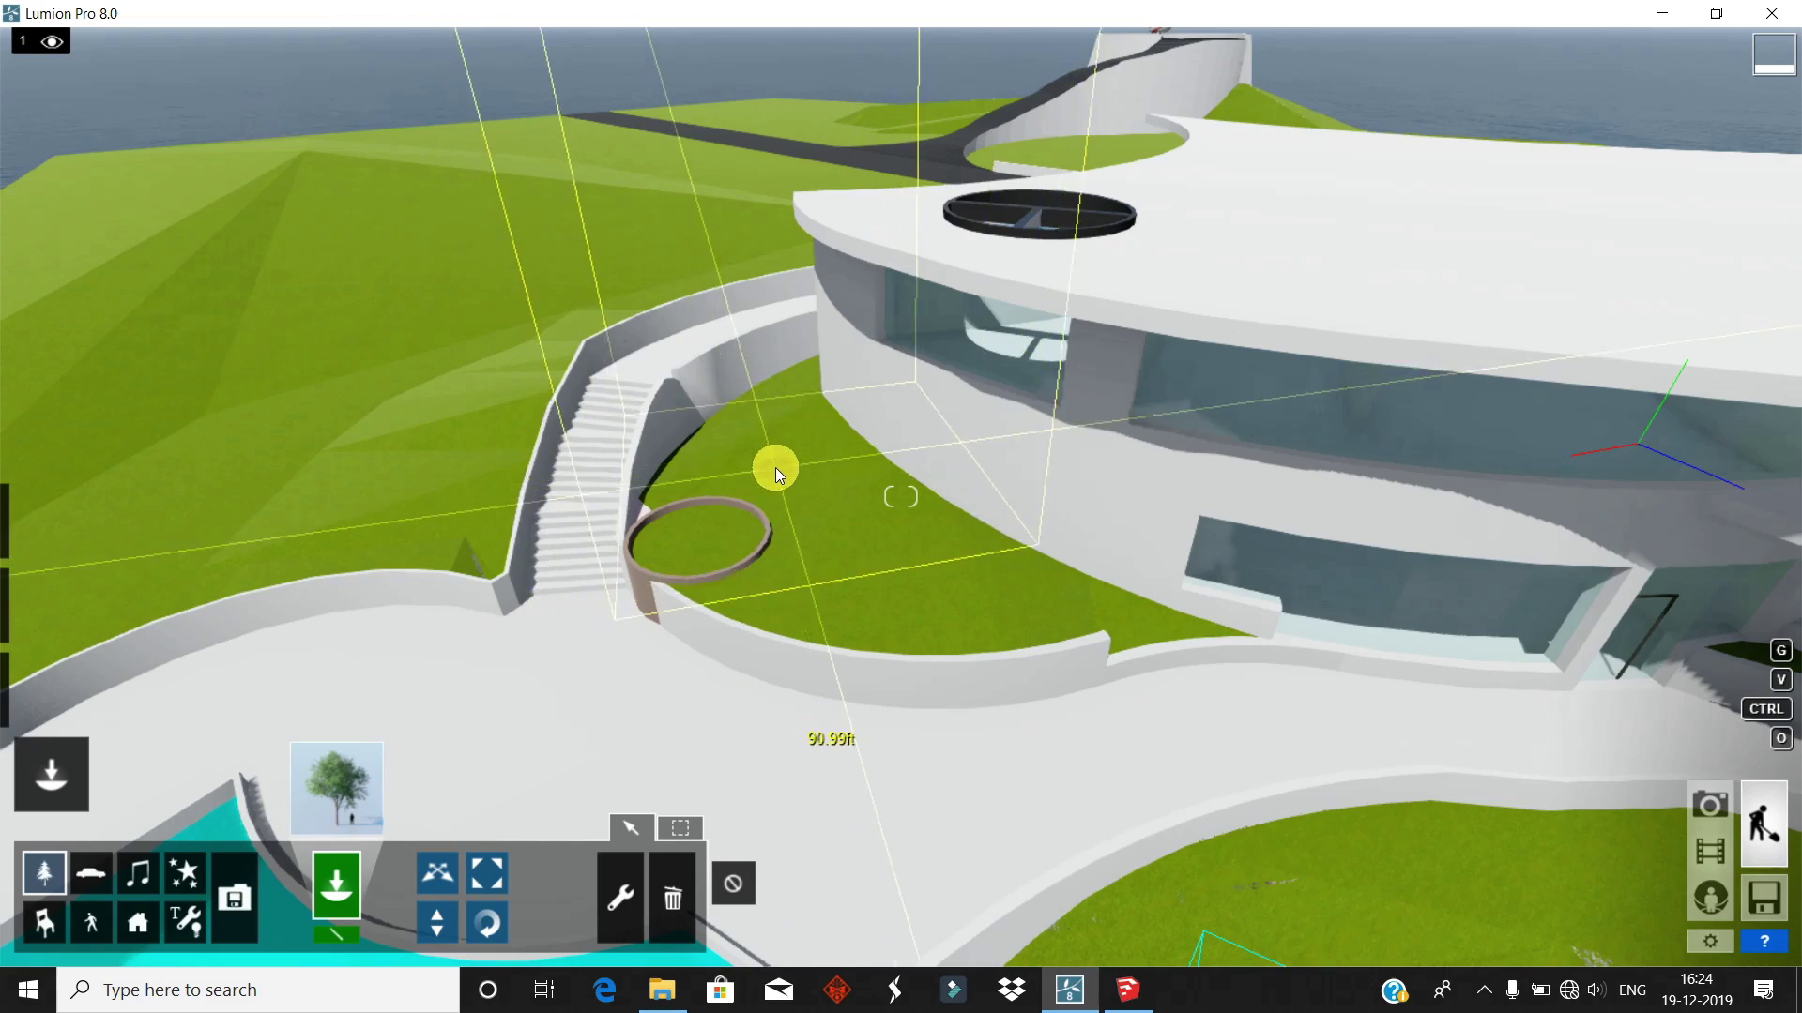
left_click(799, 514)
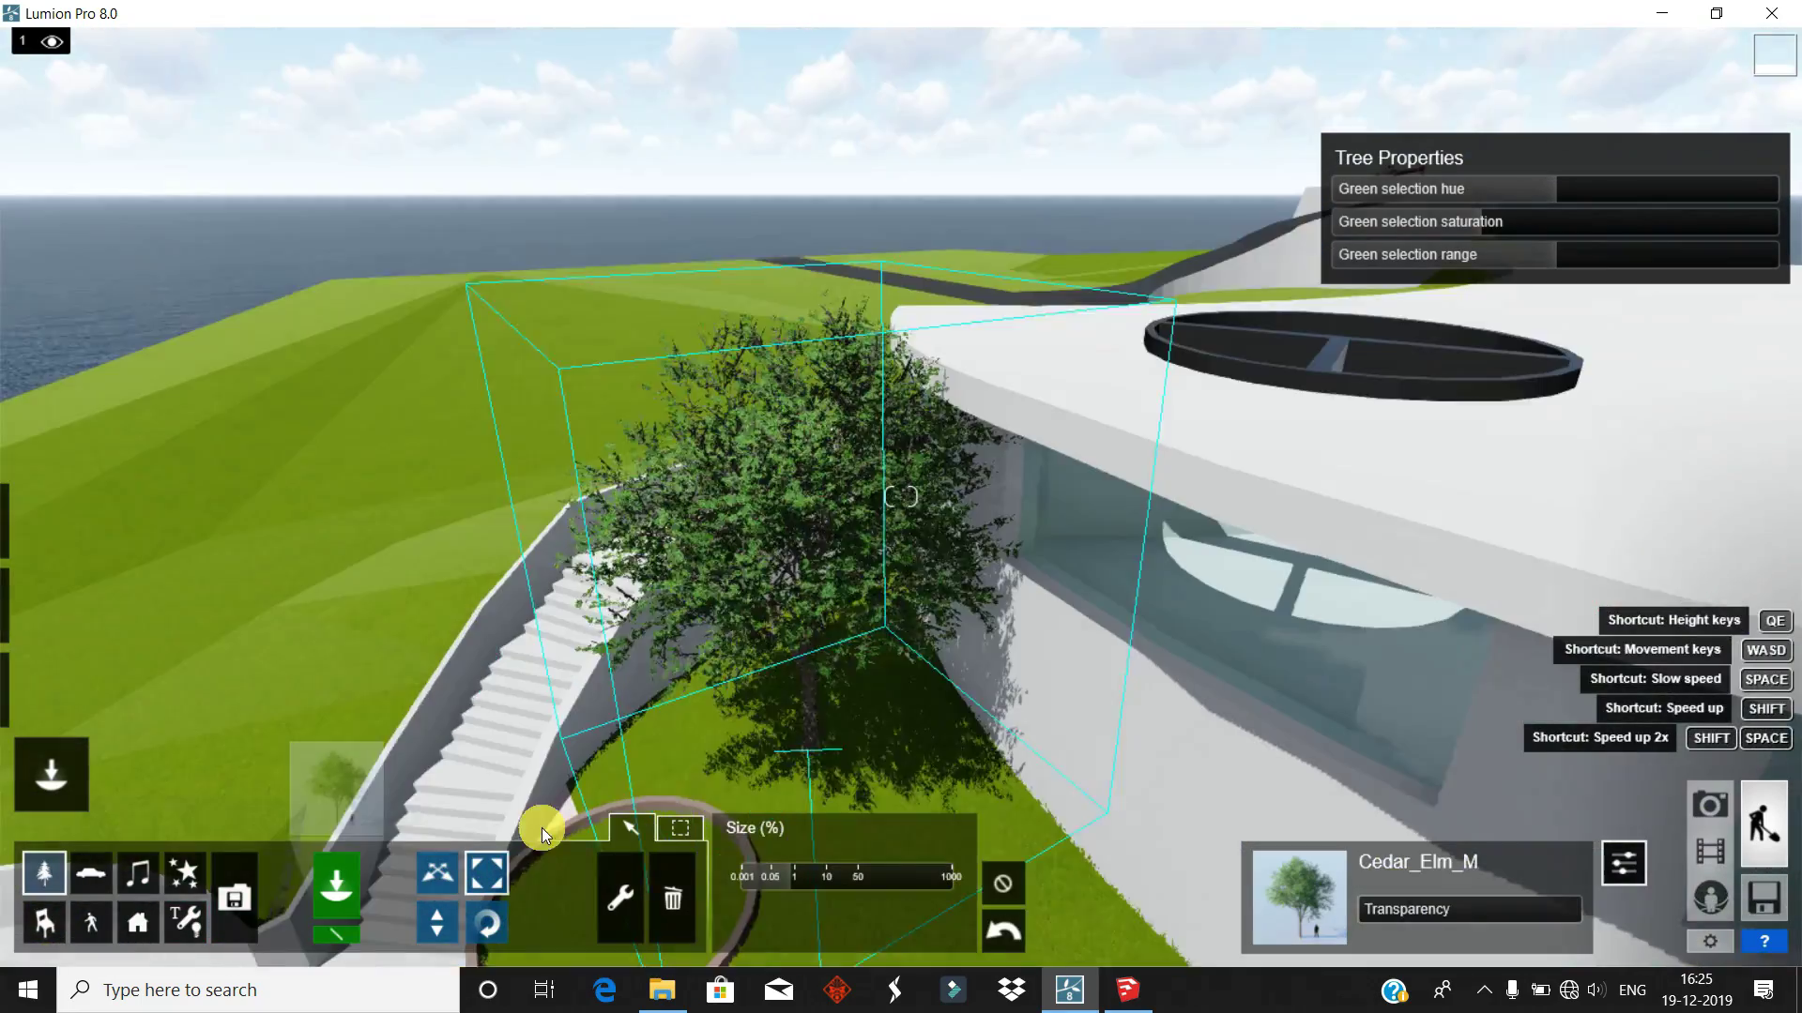
left_click(336, 789)
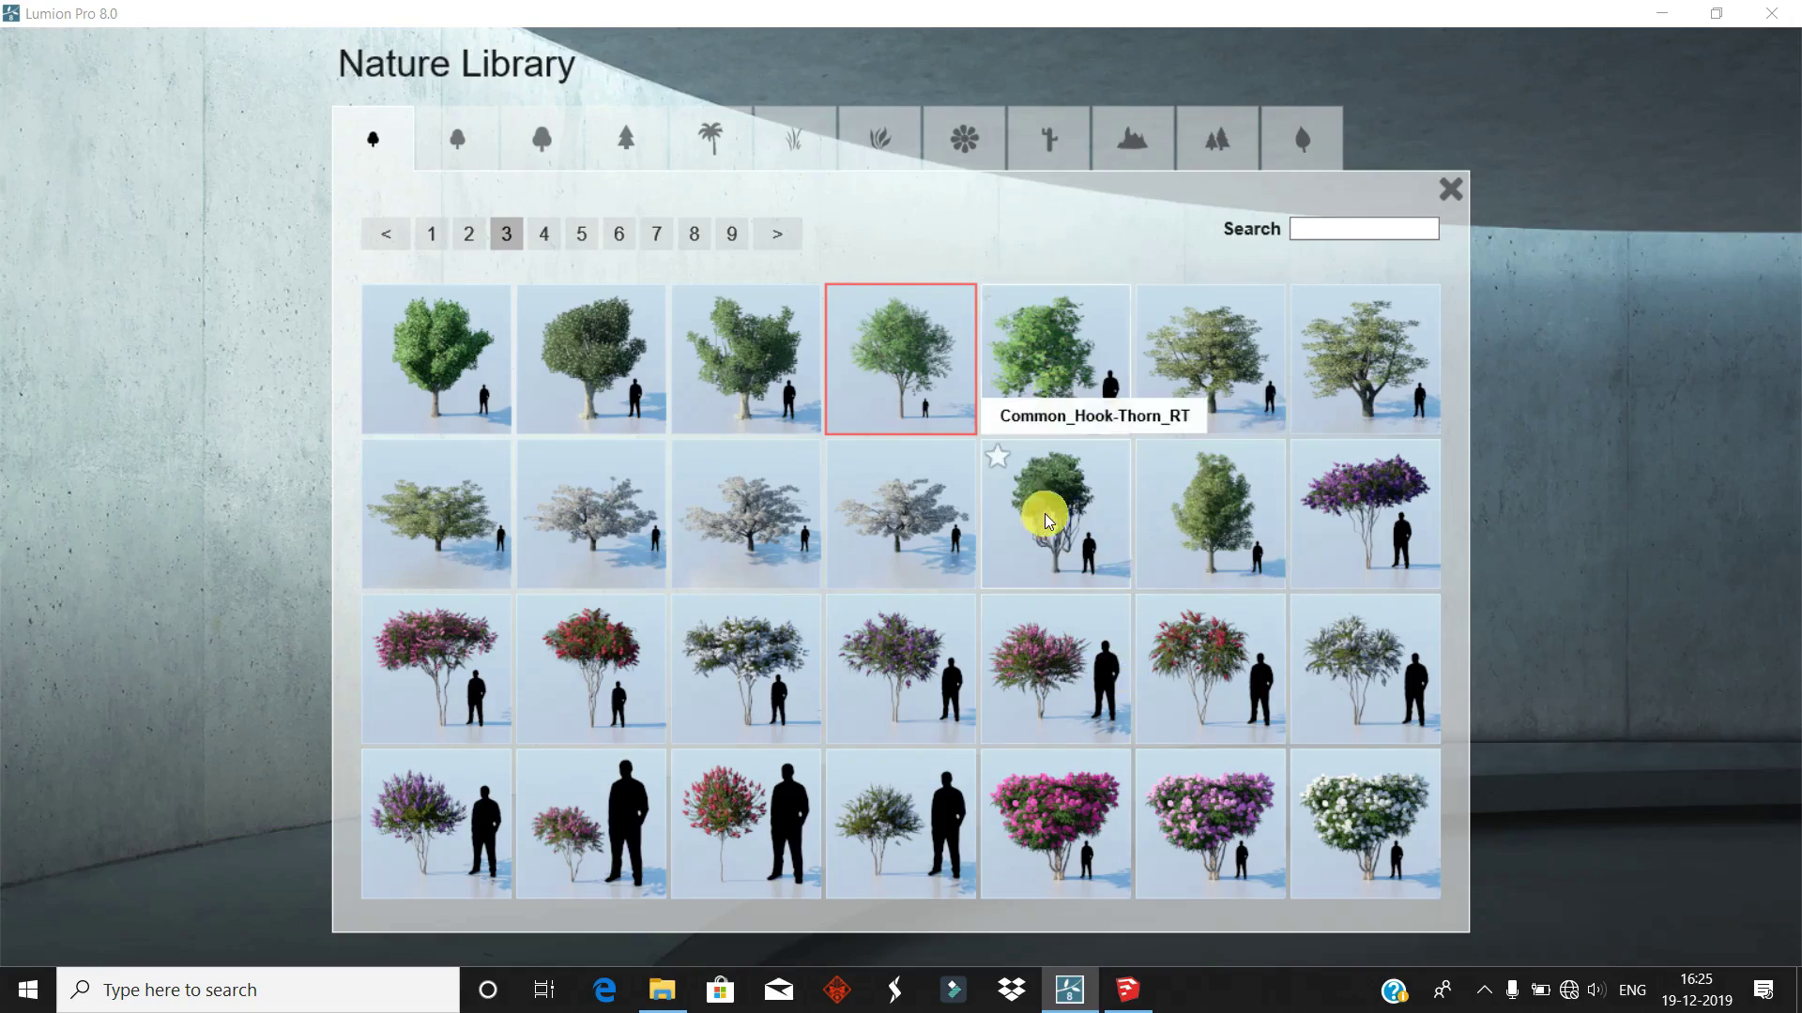
left_click(1034, 432)
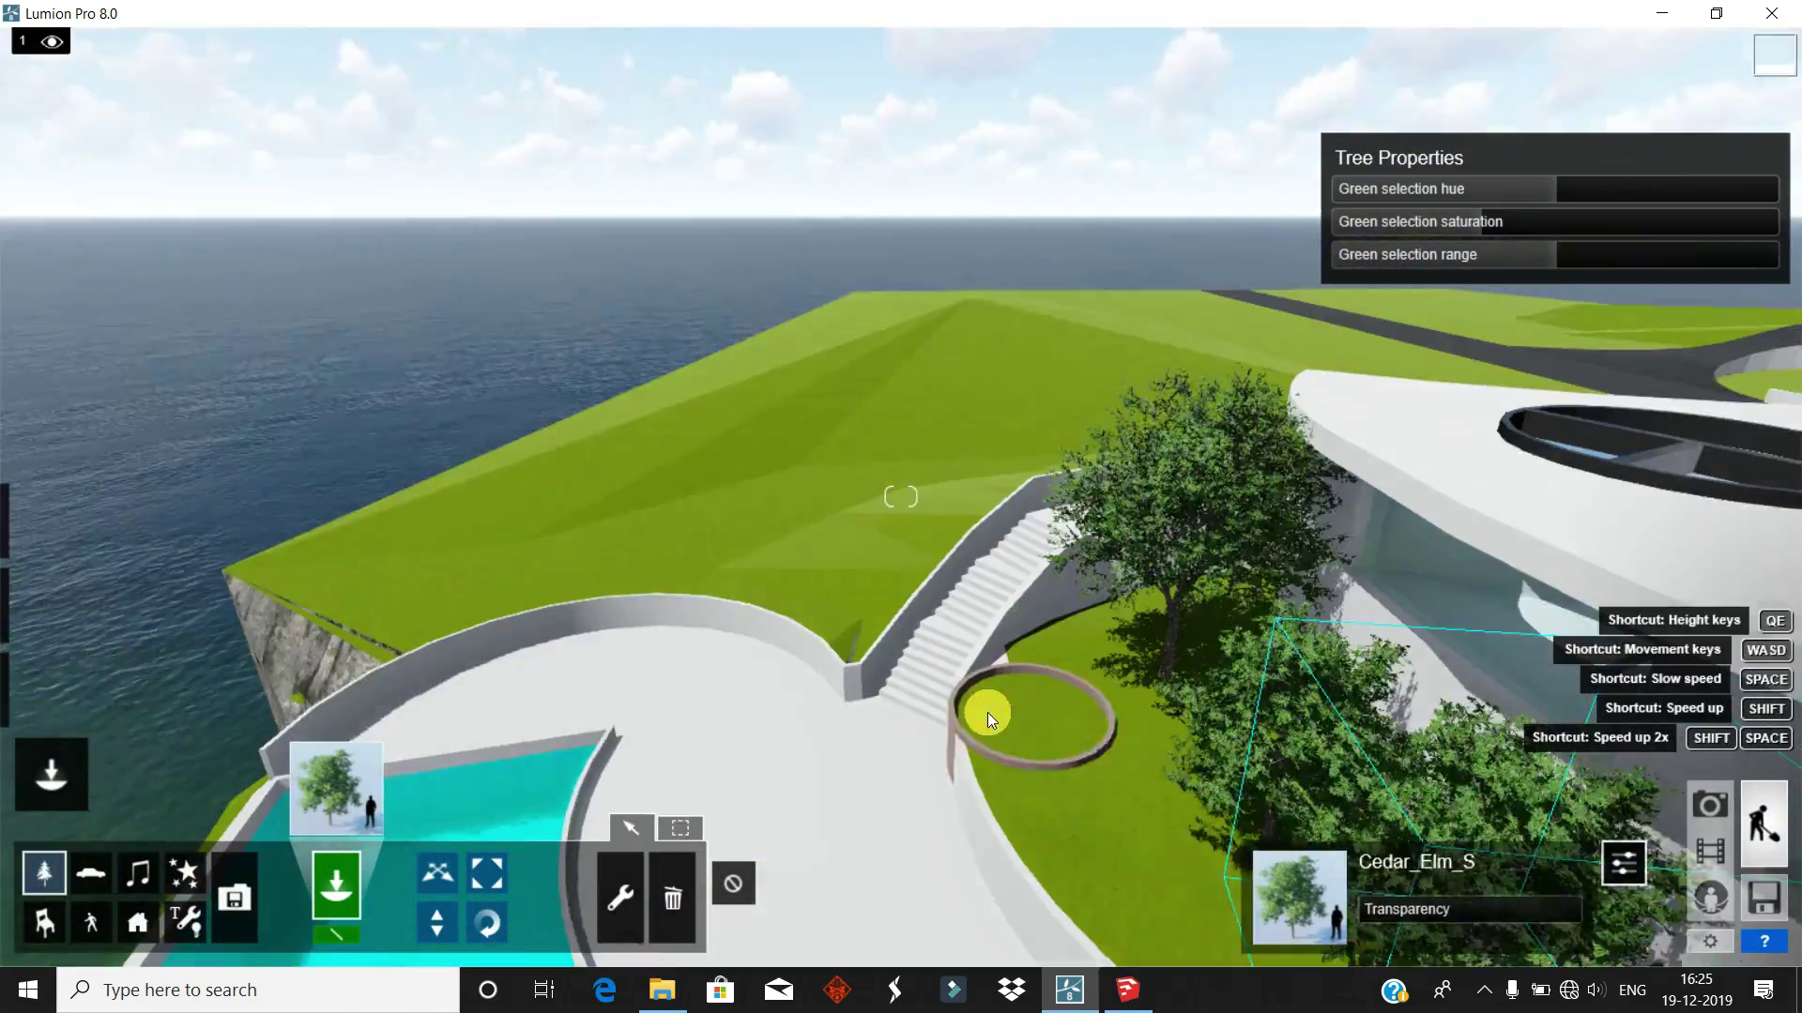
- Plant two CoconutPalmStr palms in the lawn bed and make one much taller
left_click(336, 788)
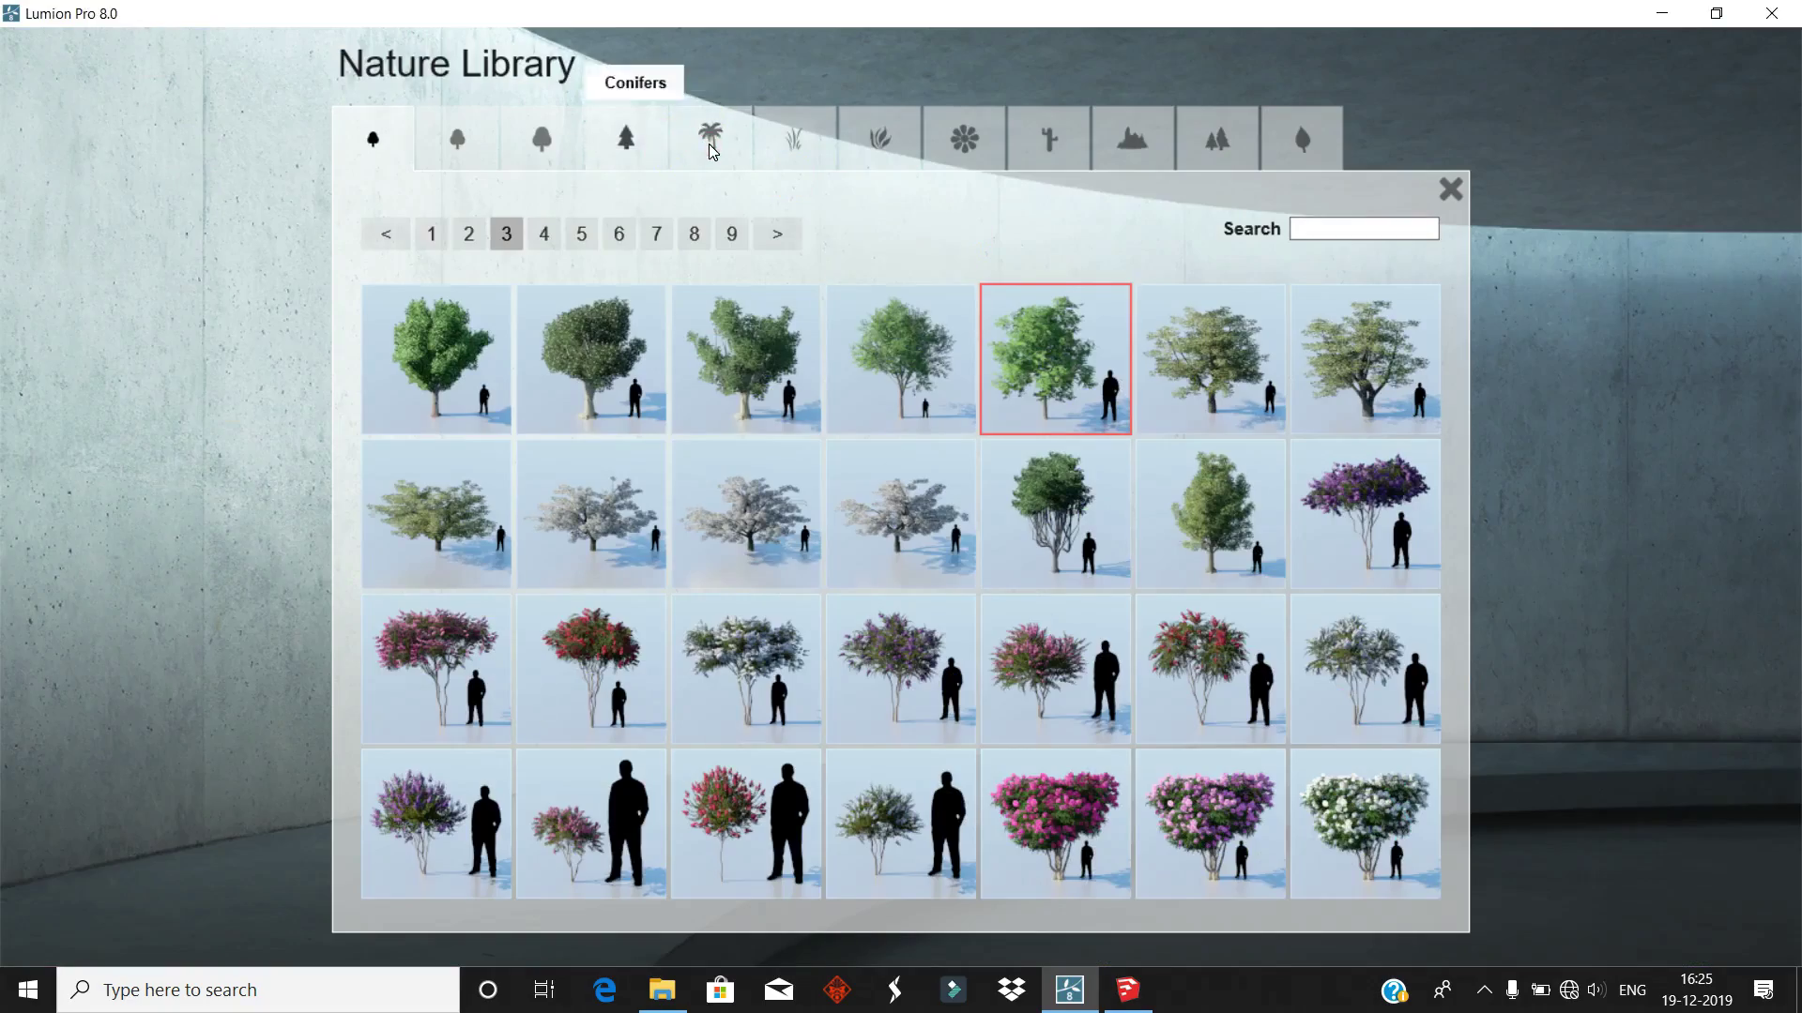
left_click(626, 139)
left_click(711, 141)
left_click(882, 840)
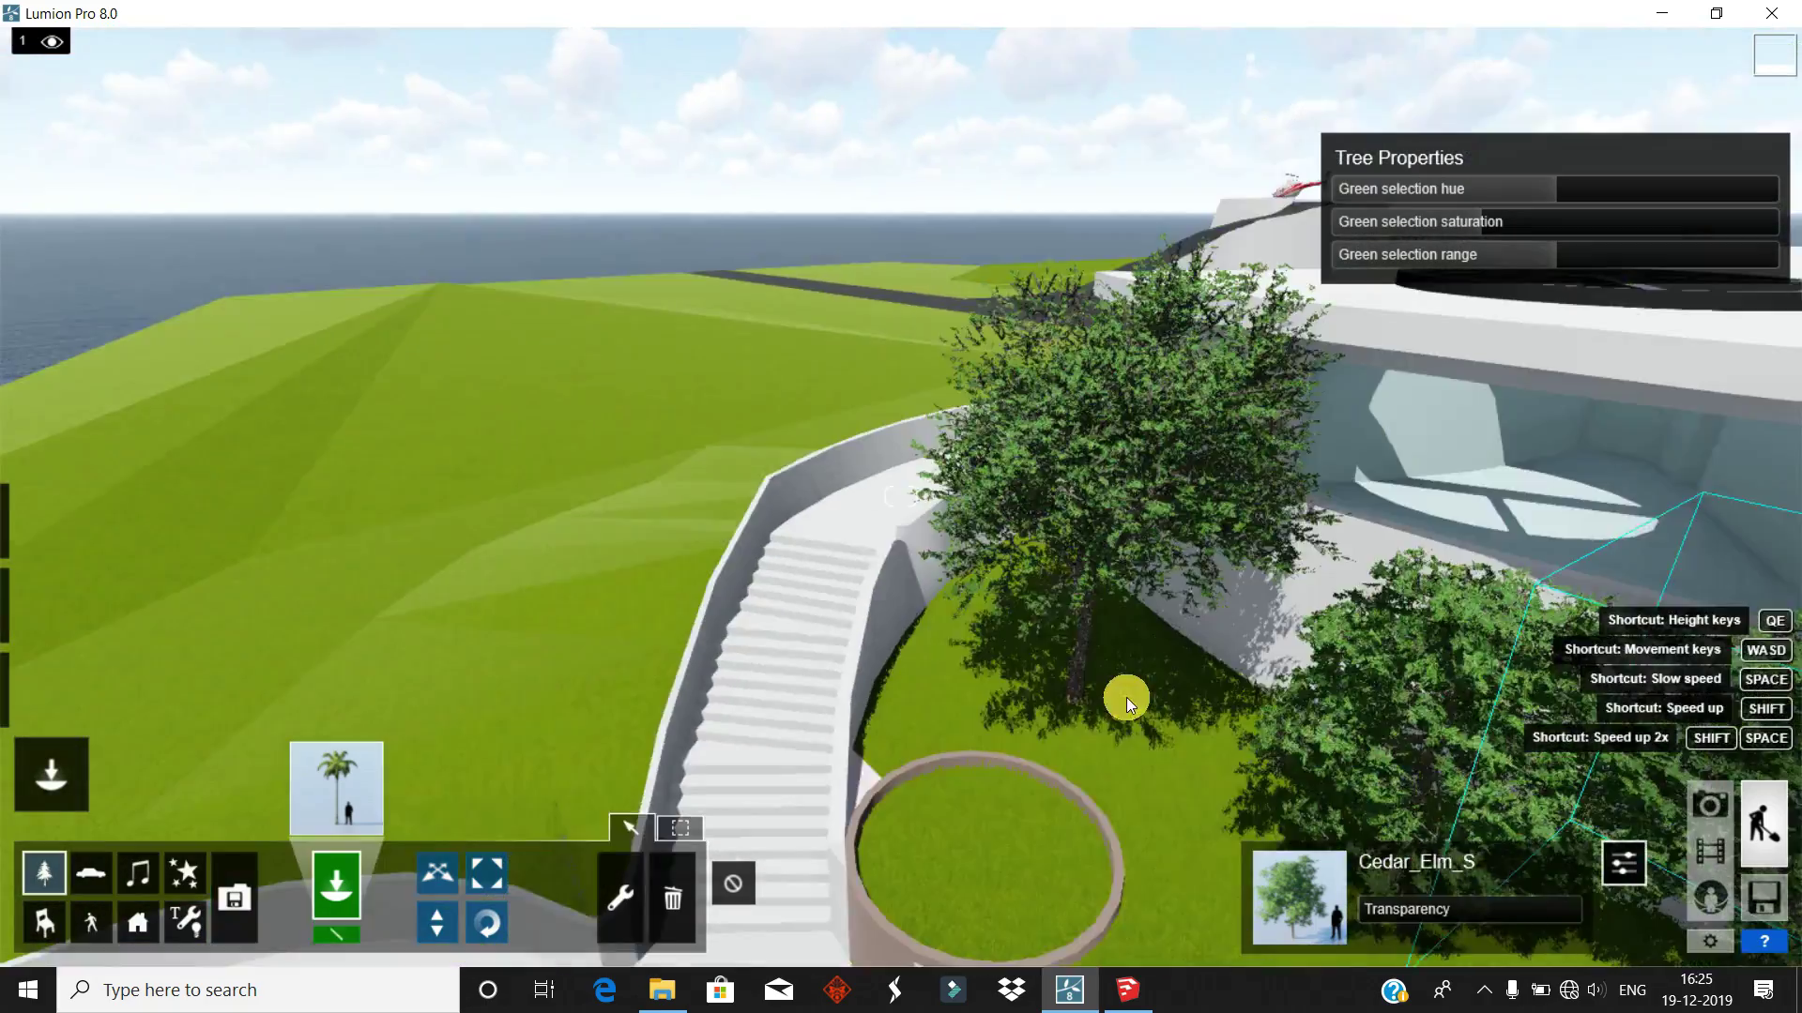
left_click(959, 584)
left_click(1113, 724)
left_click(437, 863)
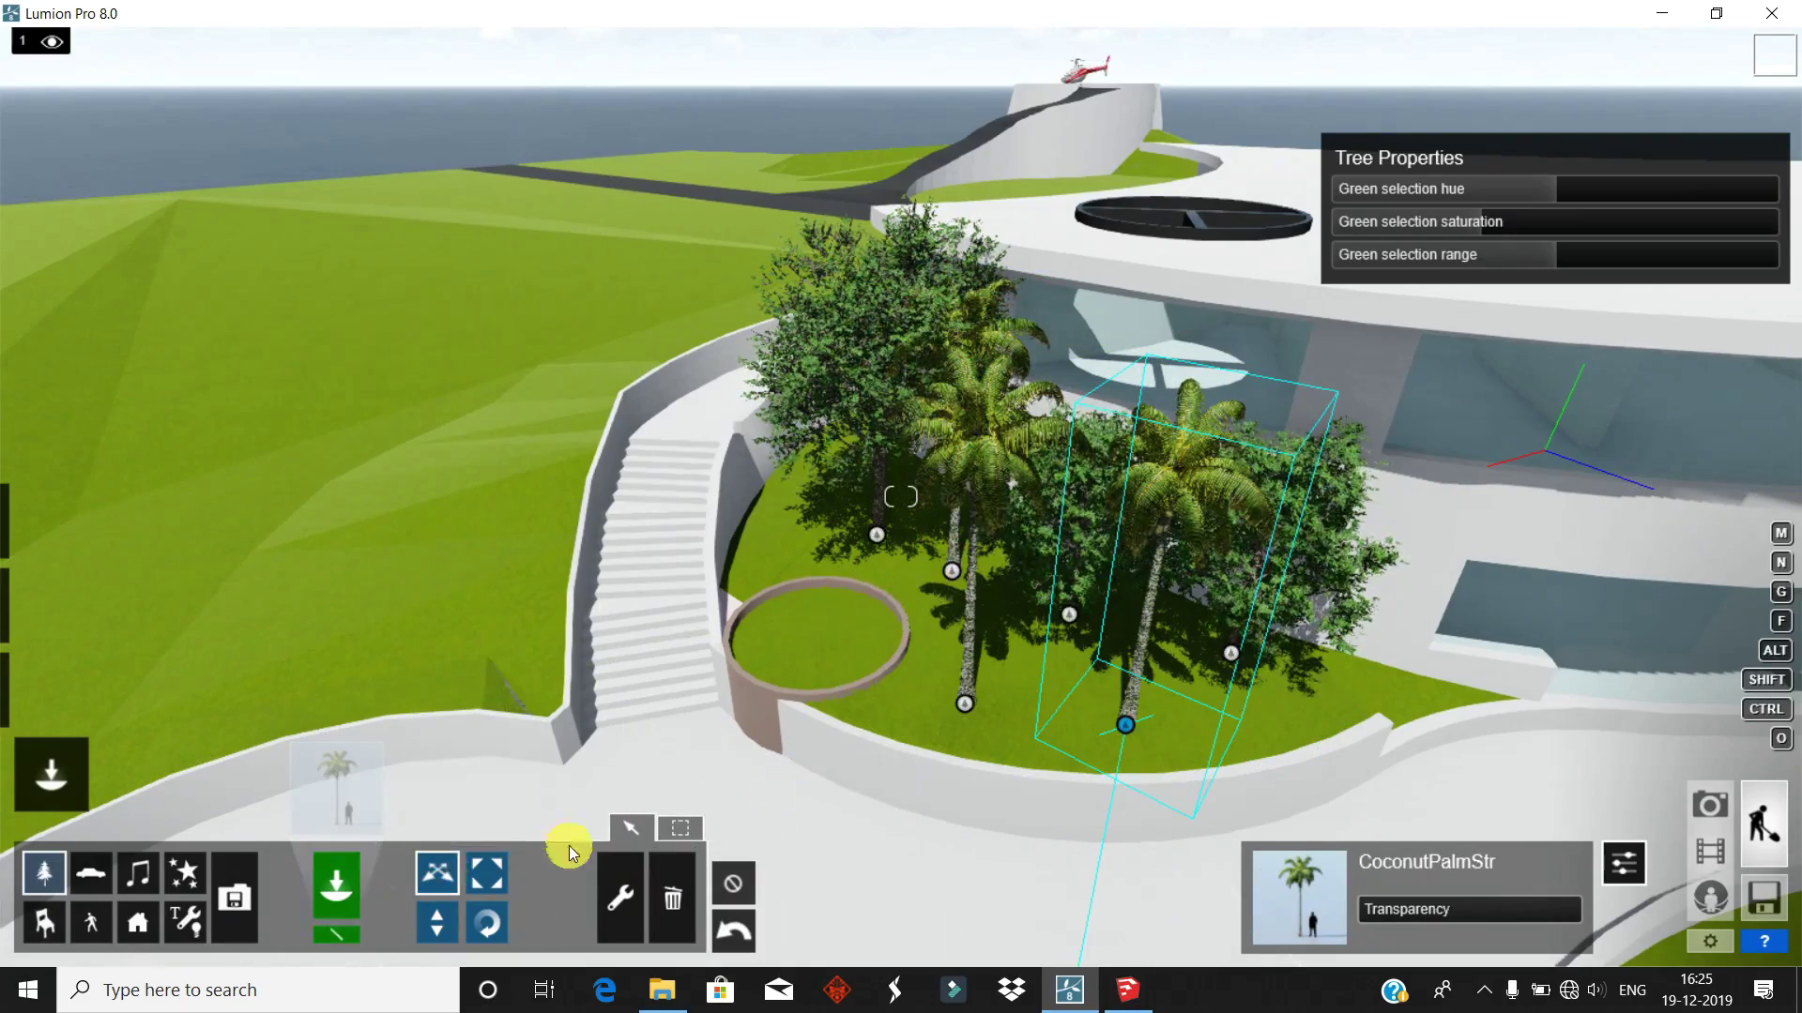
left_click_drag(952, 570, 955, 497)
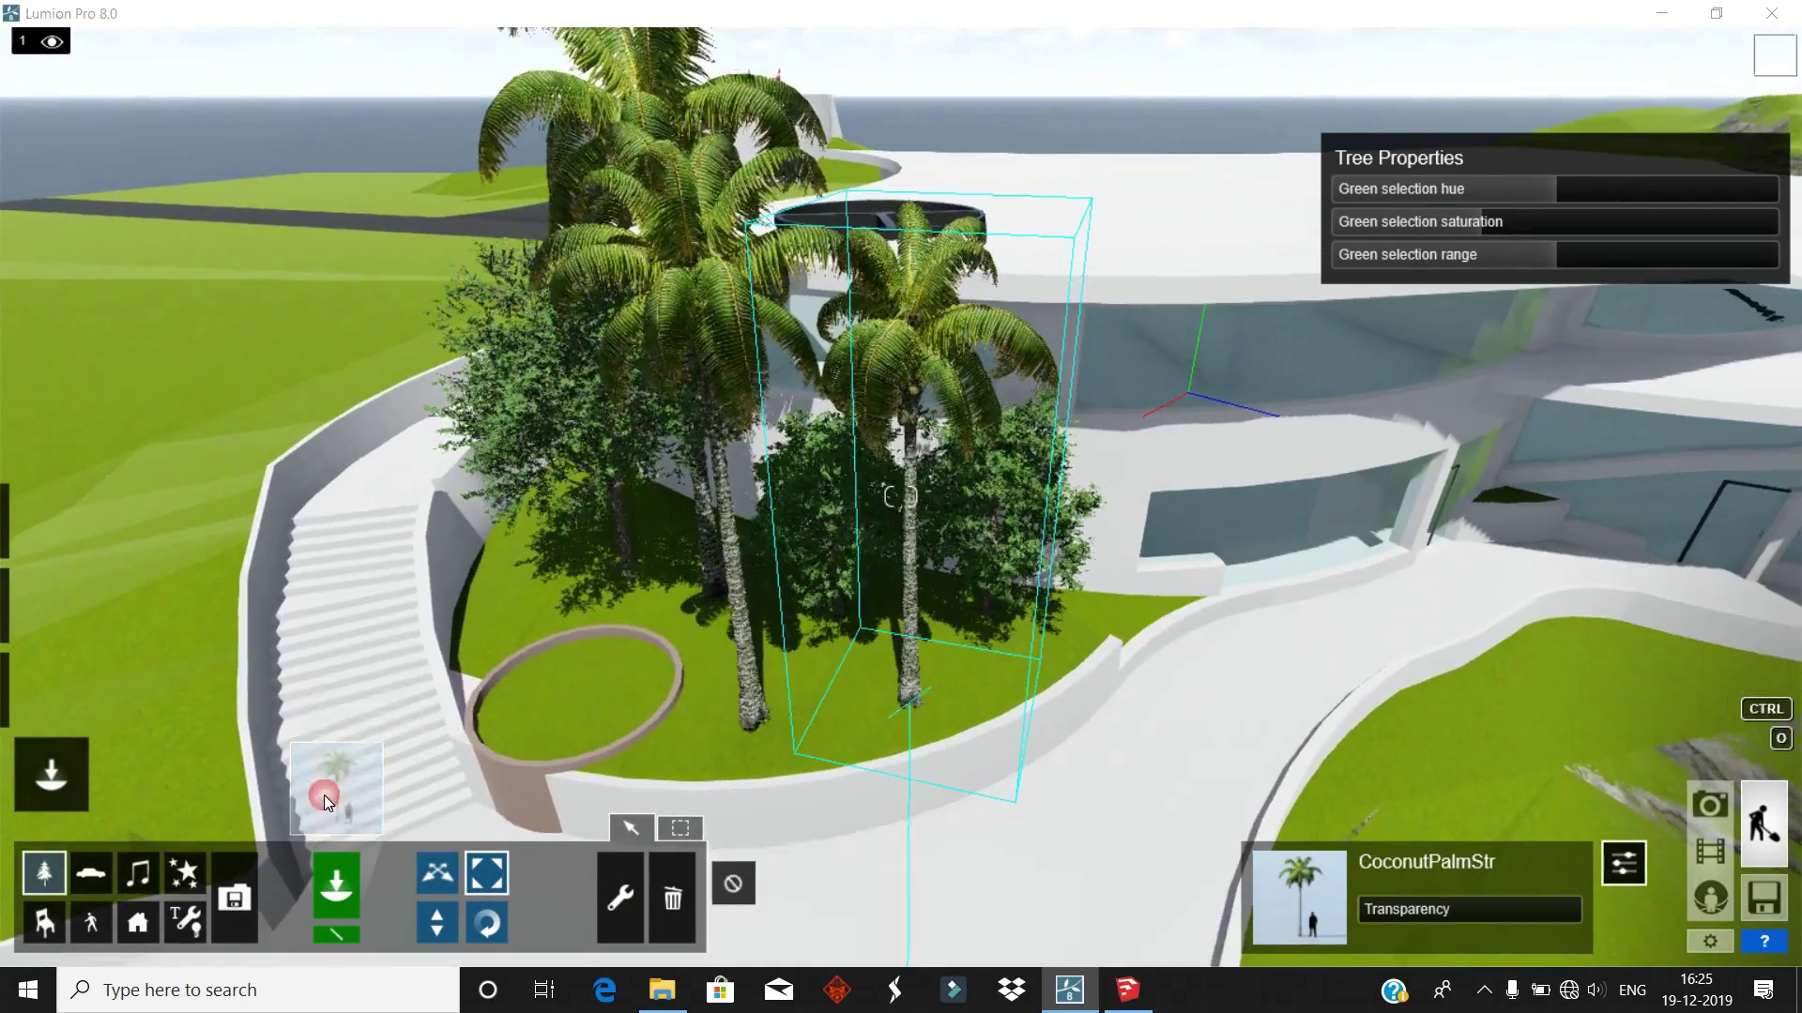
- Plant three Texas_Sotol clumps in the garden bed
left_click(324, 795)
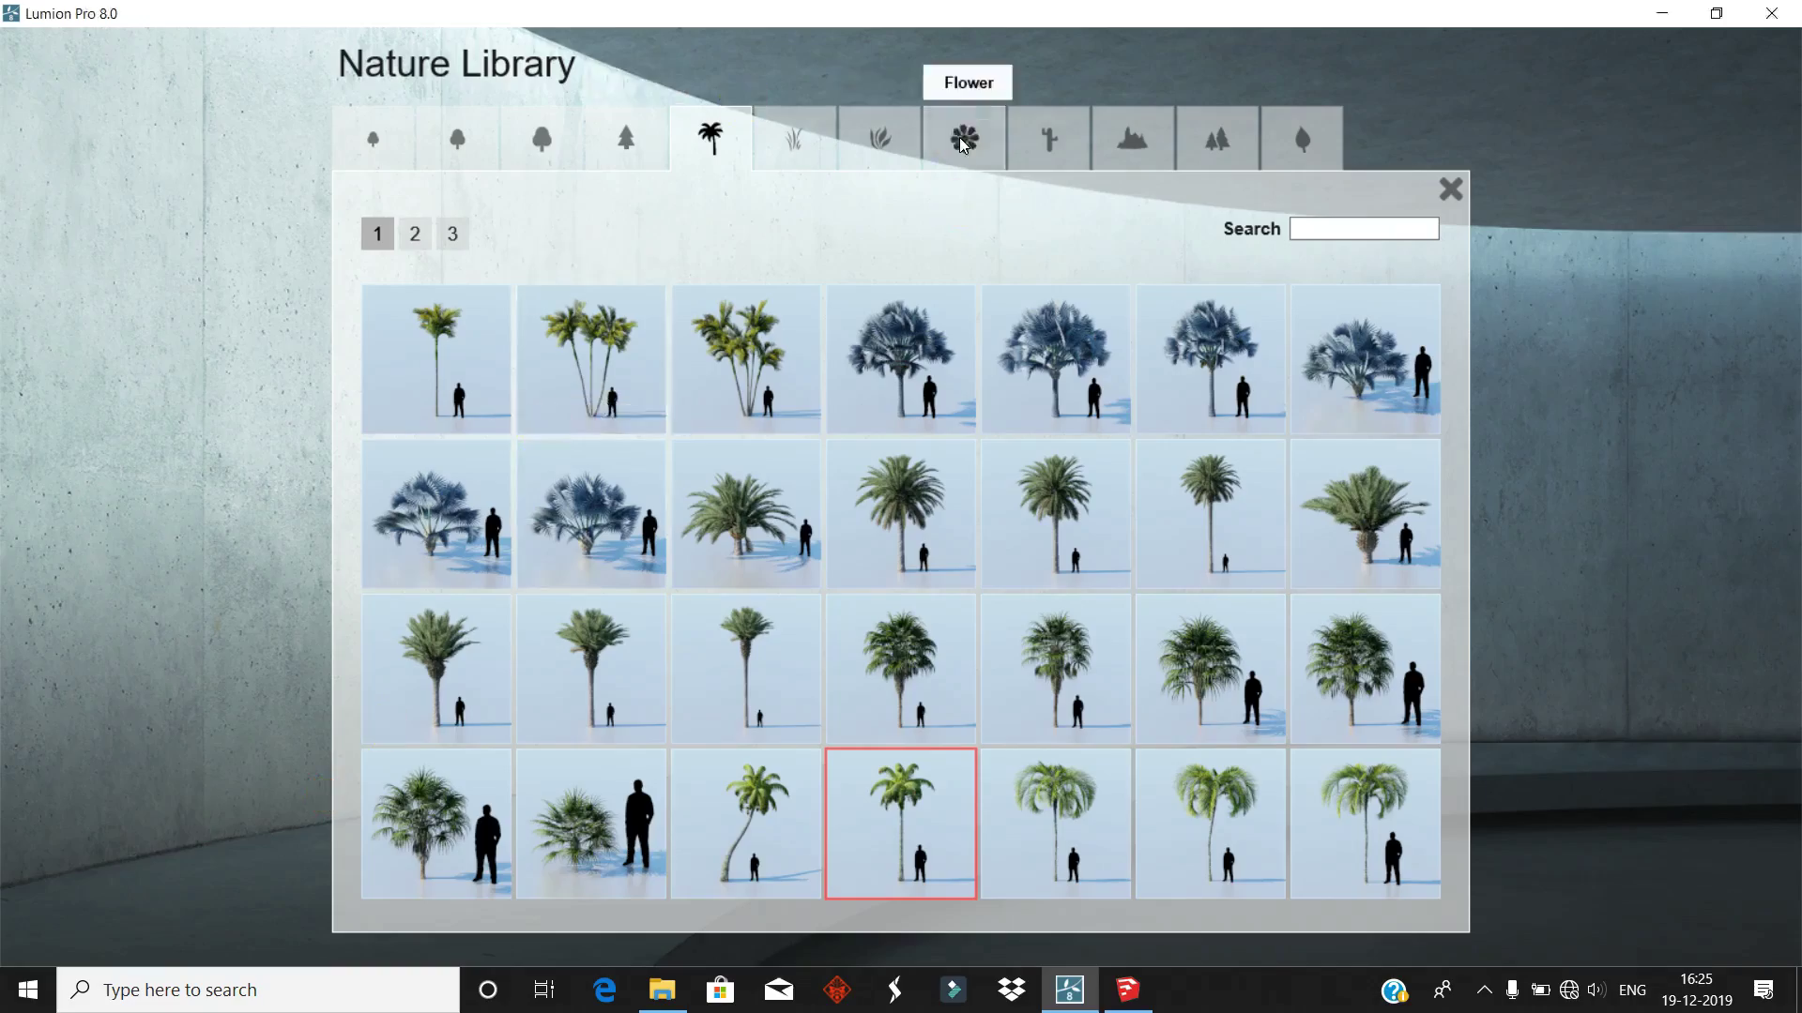
left_click(879, 139)
left_click(794, 139)
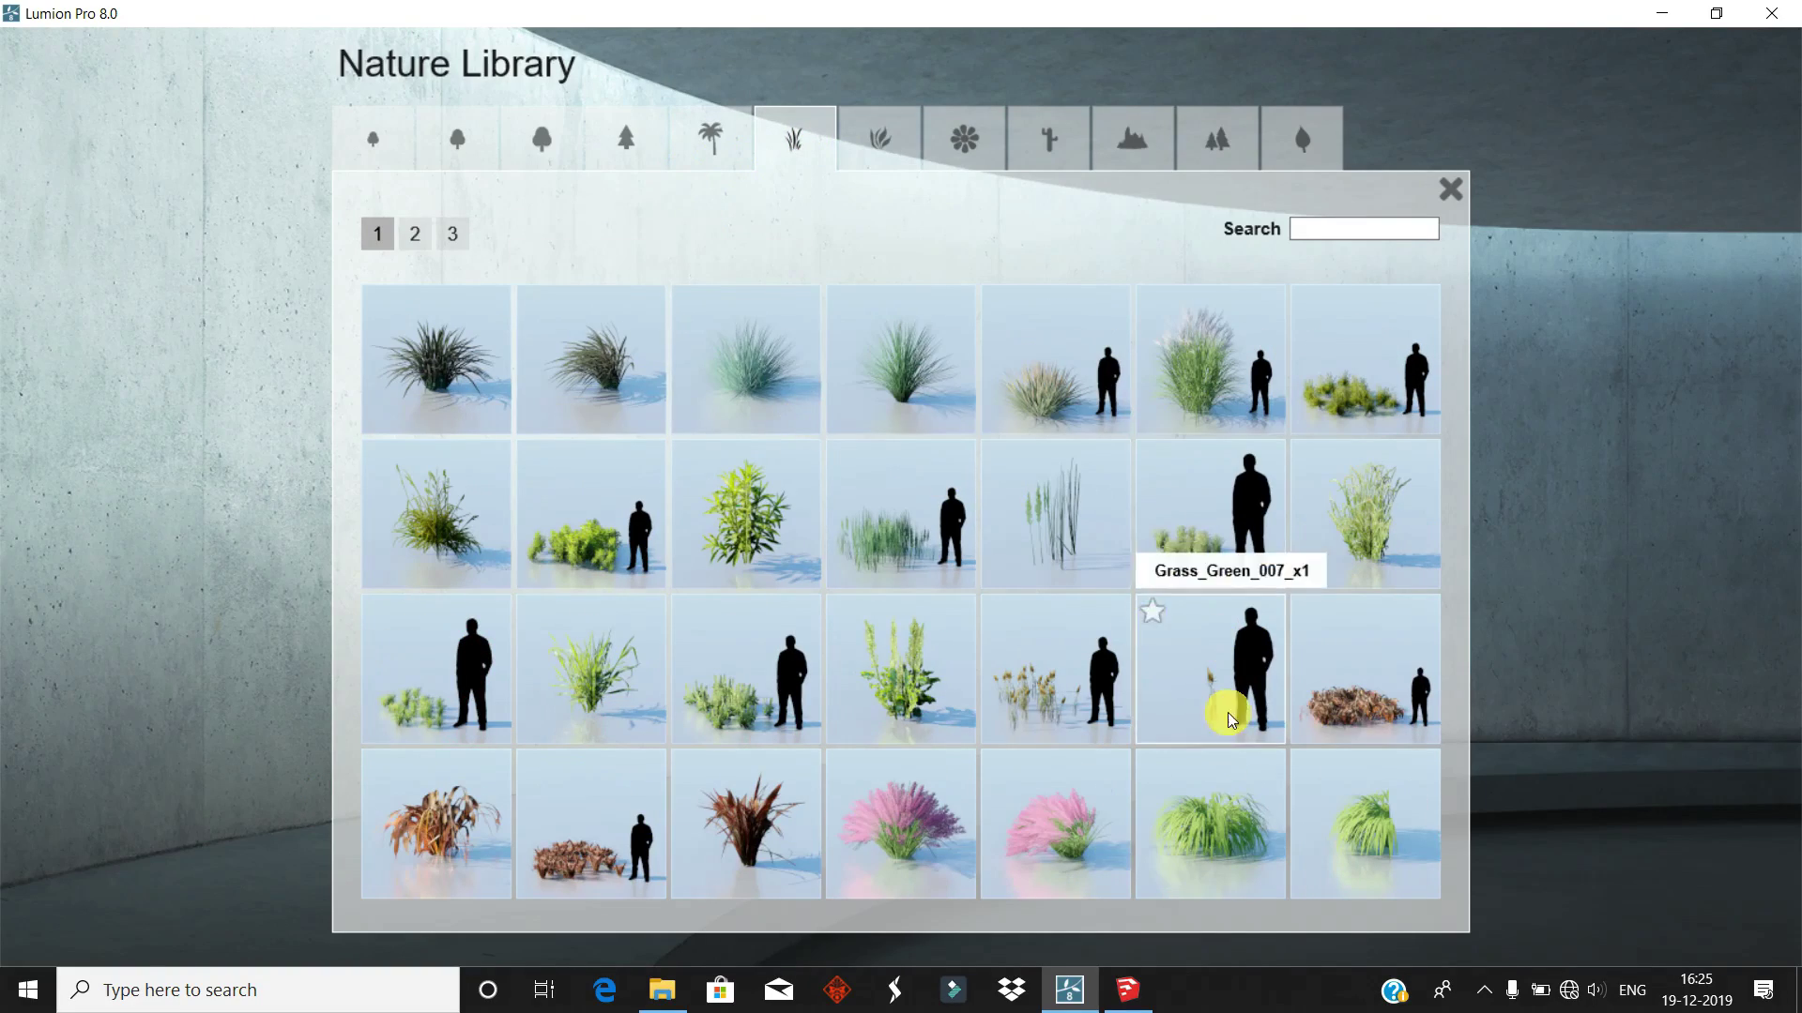
left_click(414, 234)
left_click(1056, 529)
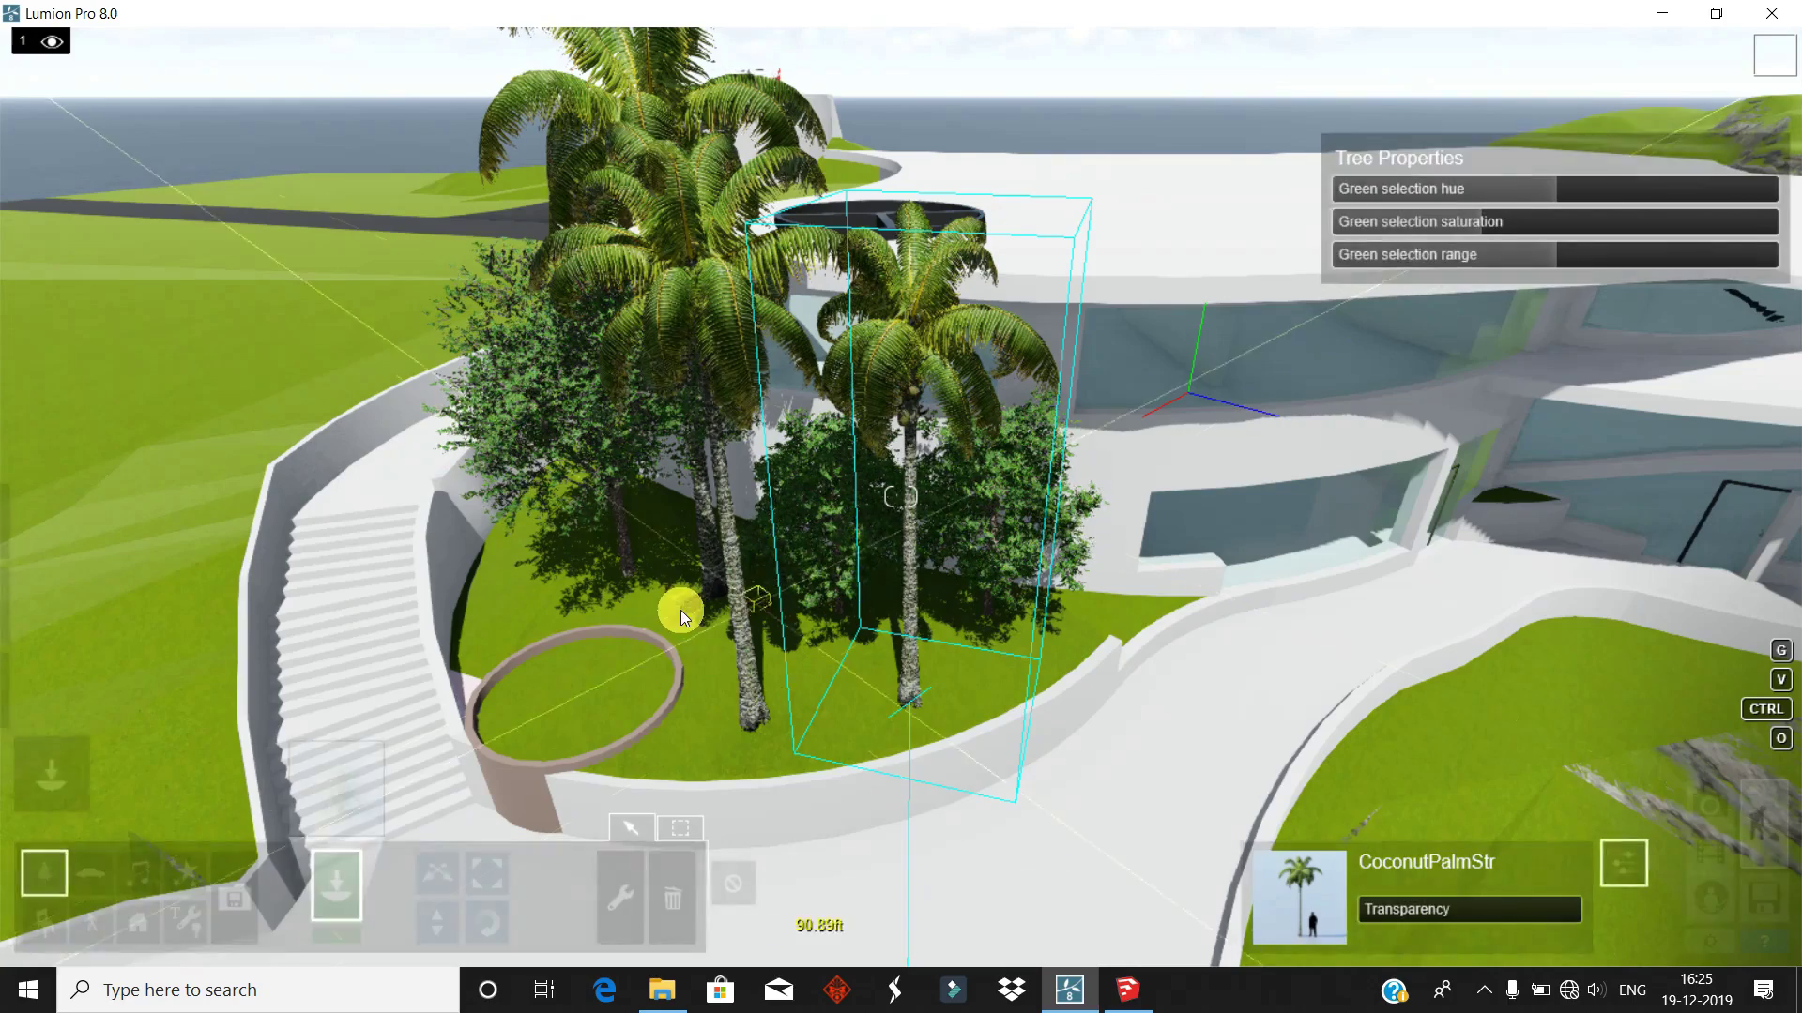
left_click(379, 766)
left_click(717, 696)
left_click(816, 666)
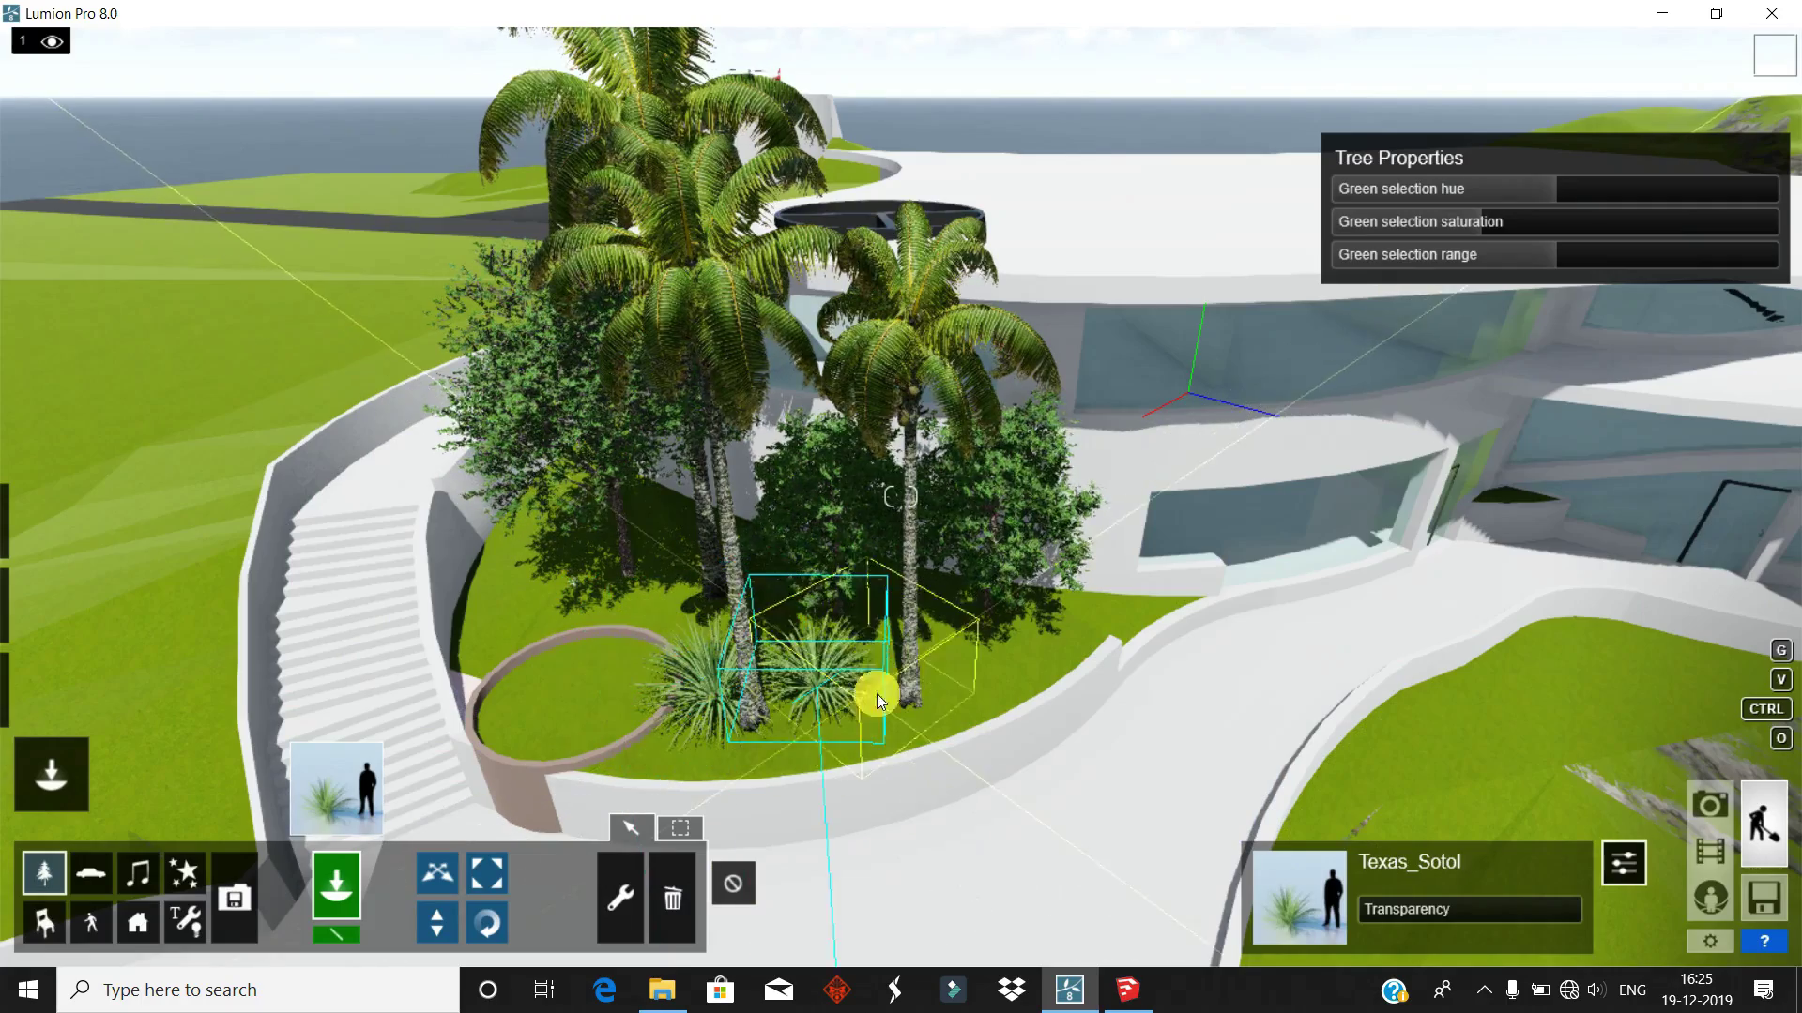
left_click(1032, 638)
left_click(525, 601)
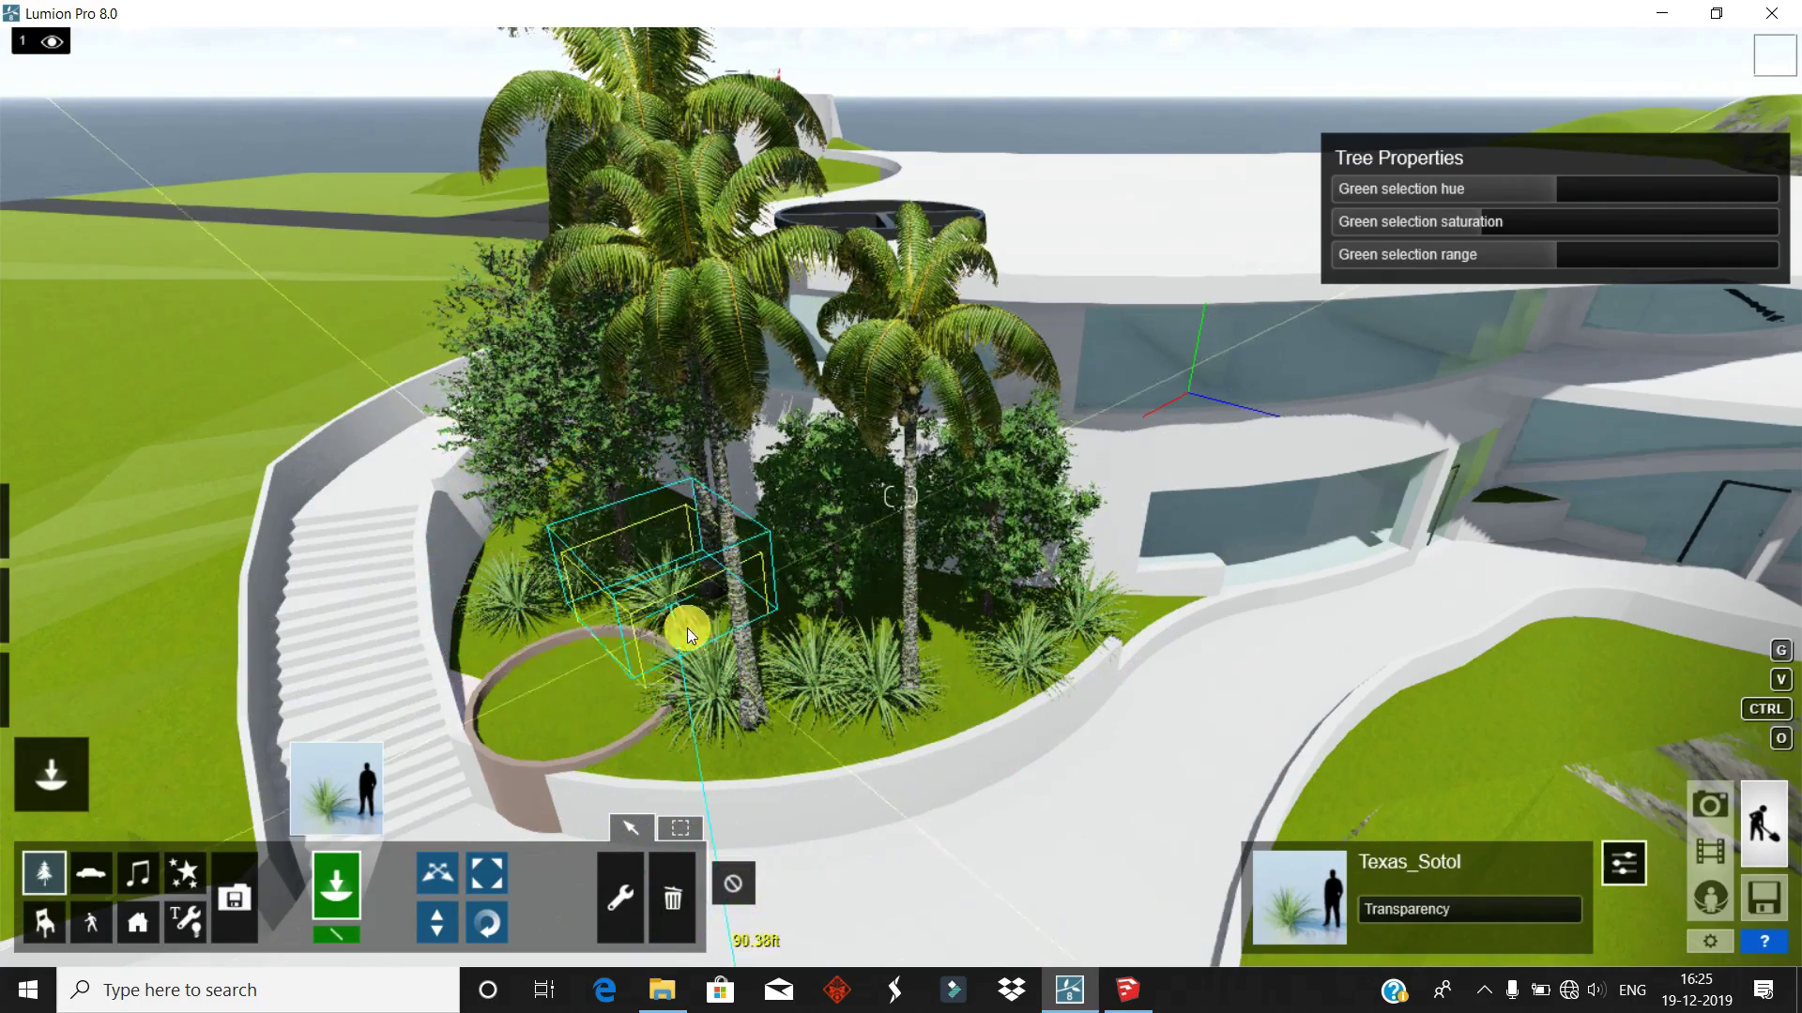
- Plant a tall Black_Poplar-L_RT beside the staircase
left_click(334, 790)
left_click(545, 140)
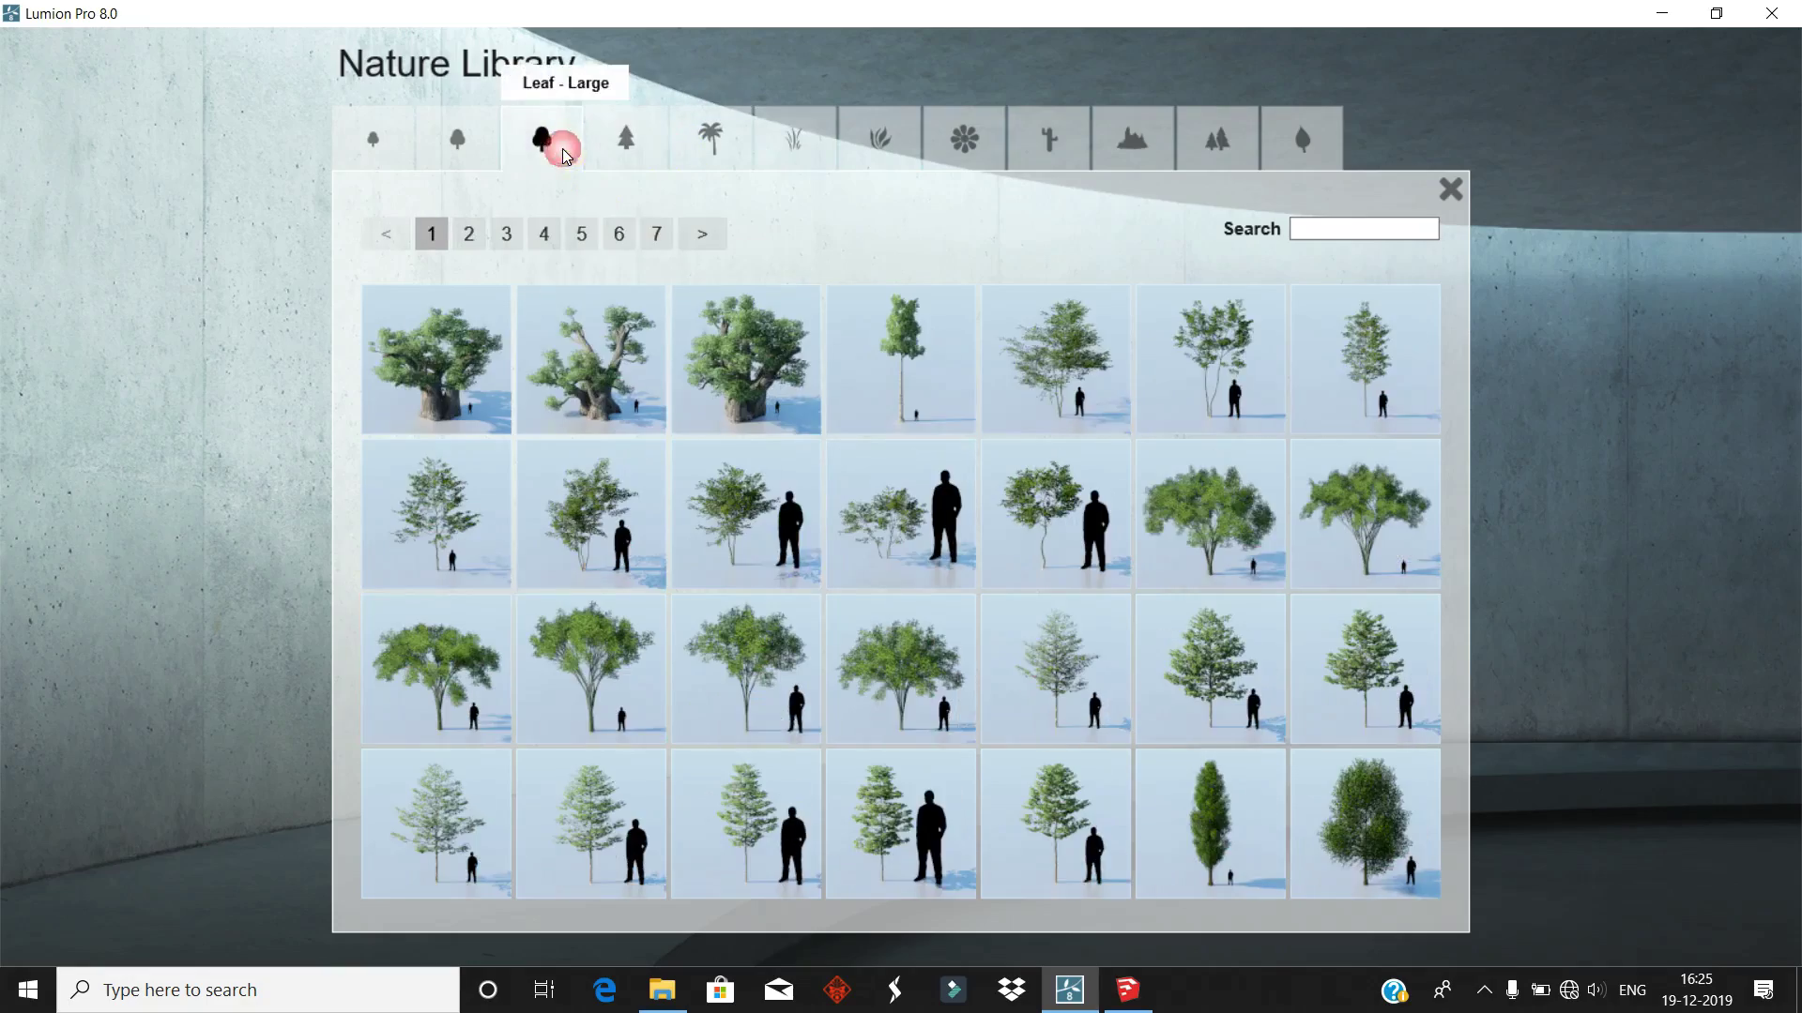
left_click(605, 793)
left_click(578, 698)
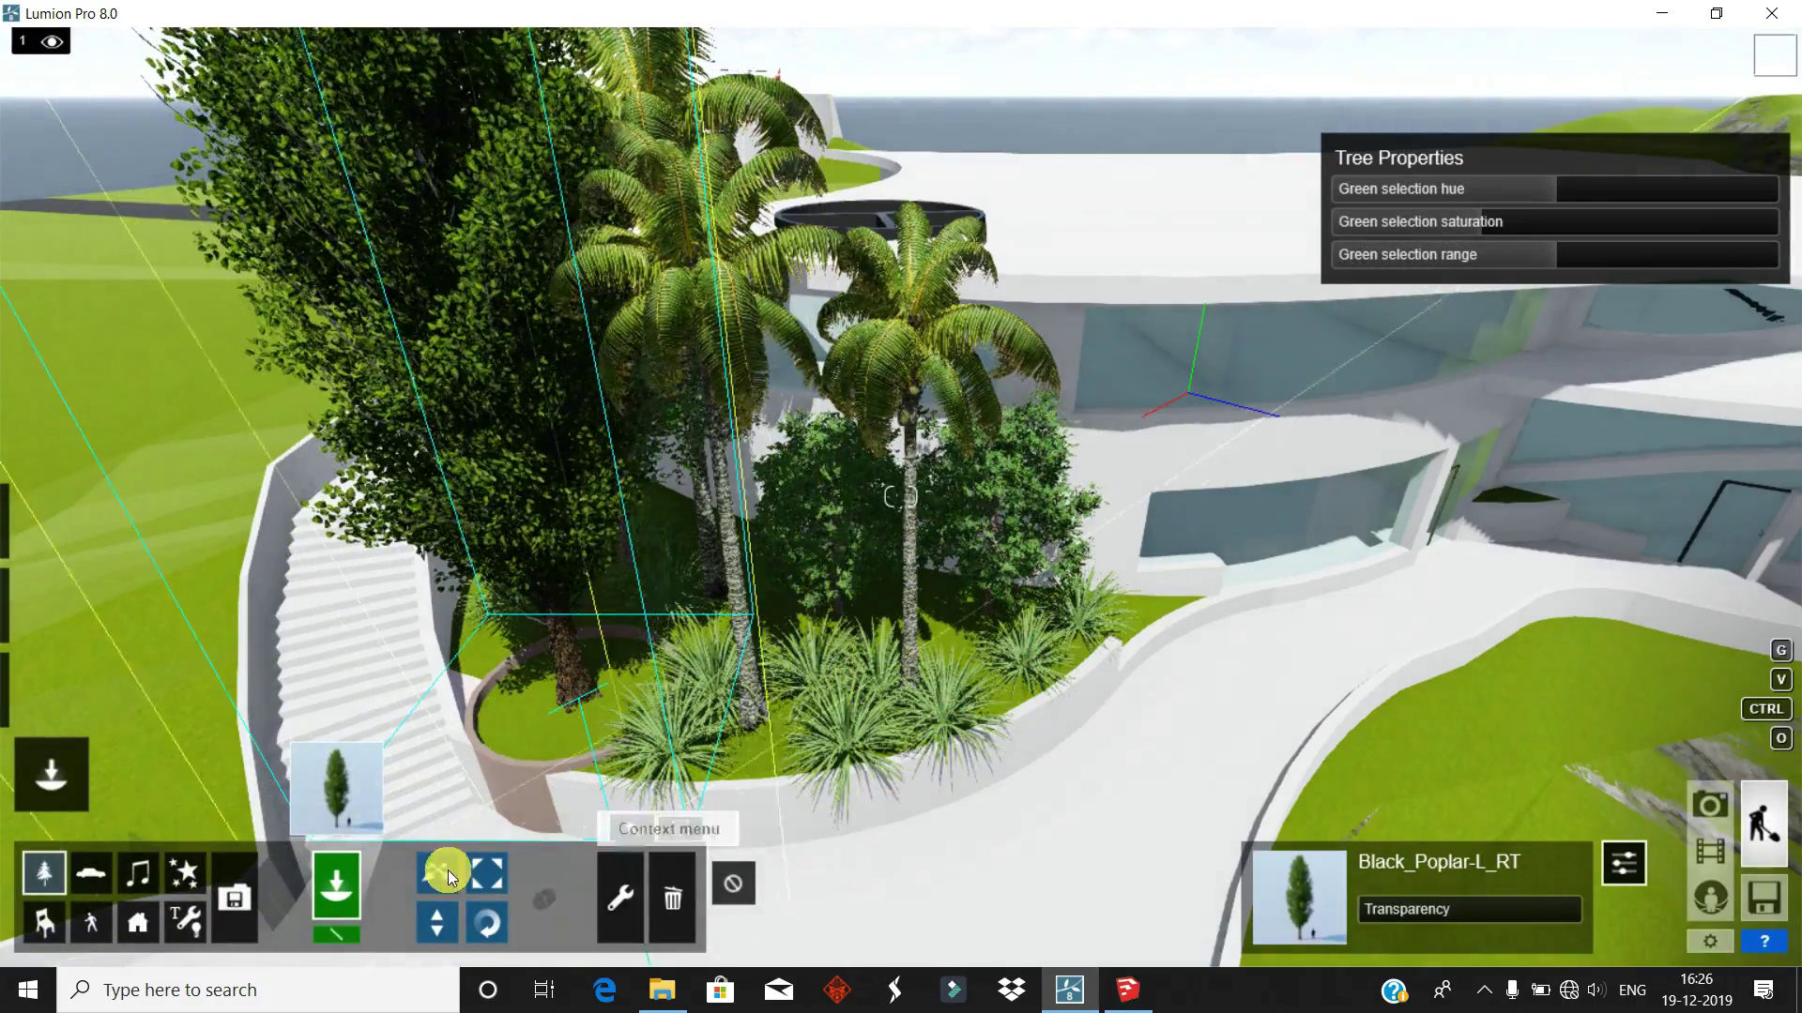
left_click(487, 874)
right_click_drag(622, 685, 668, 651)
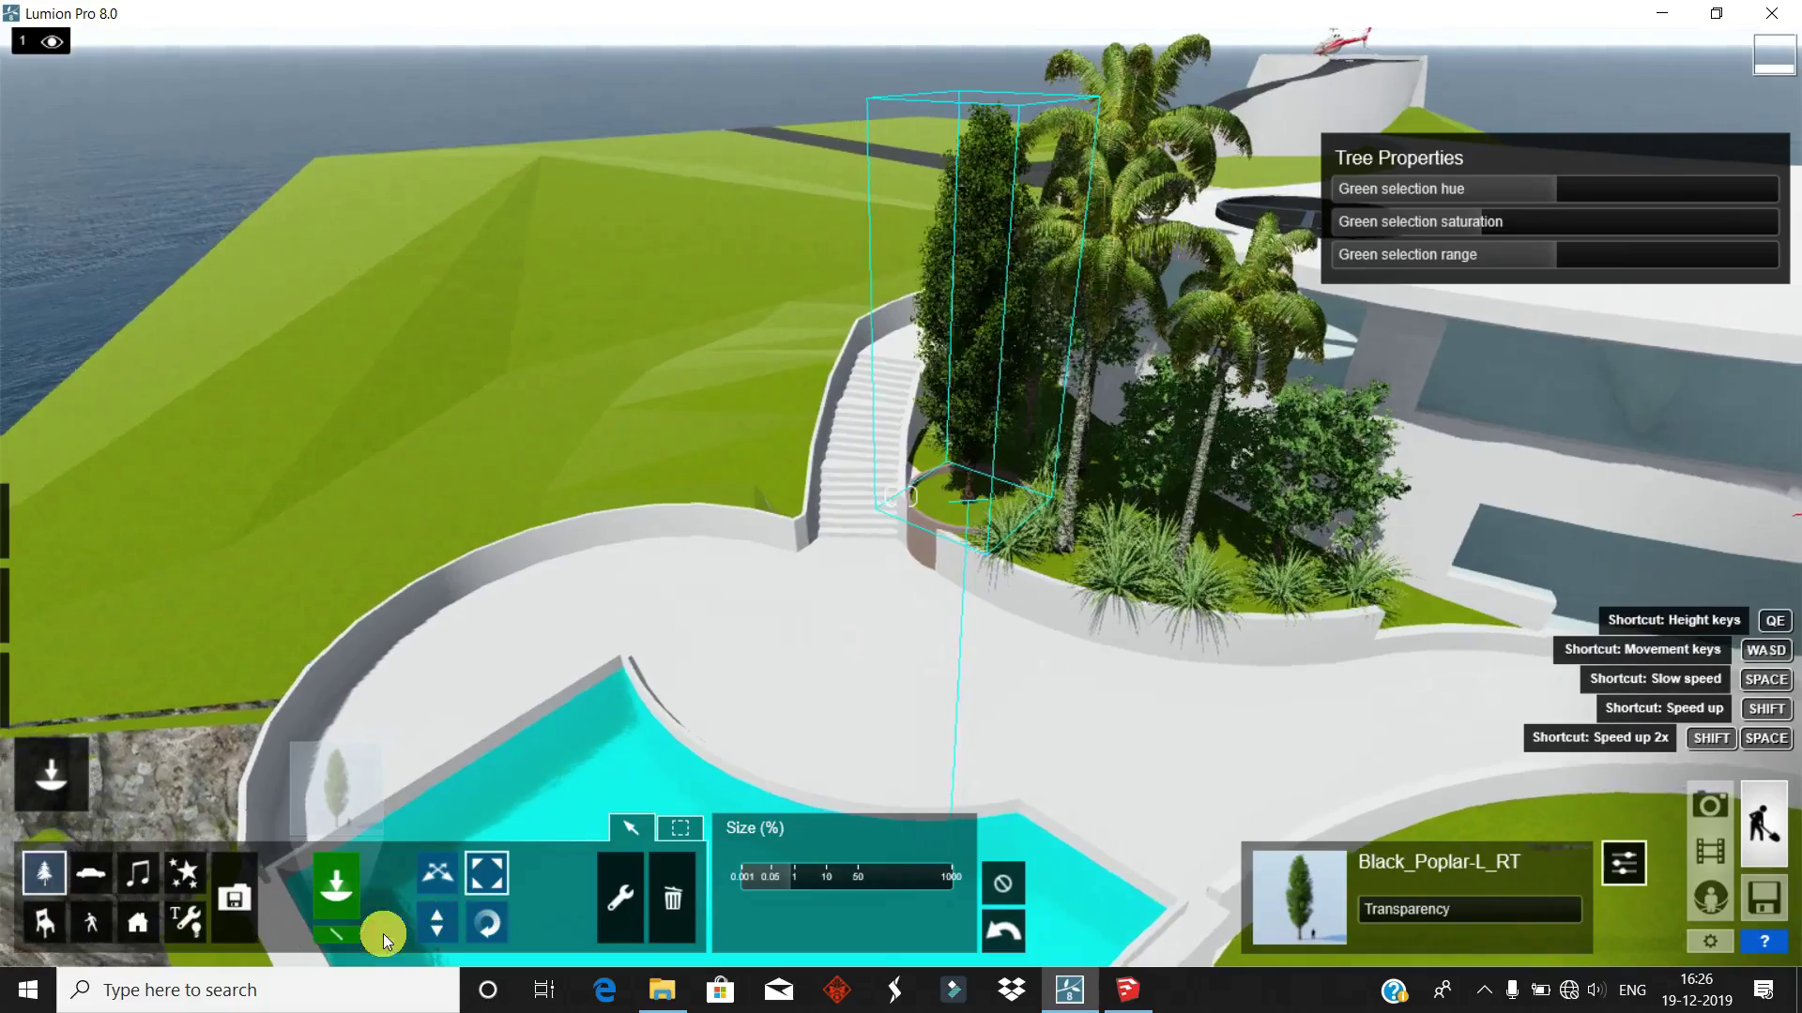
- Browse the table pages of the Indoor Library
left_click(43, 922)
left_click(306, 810)
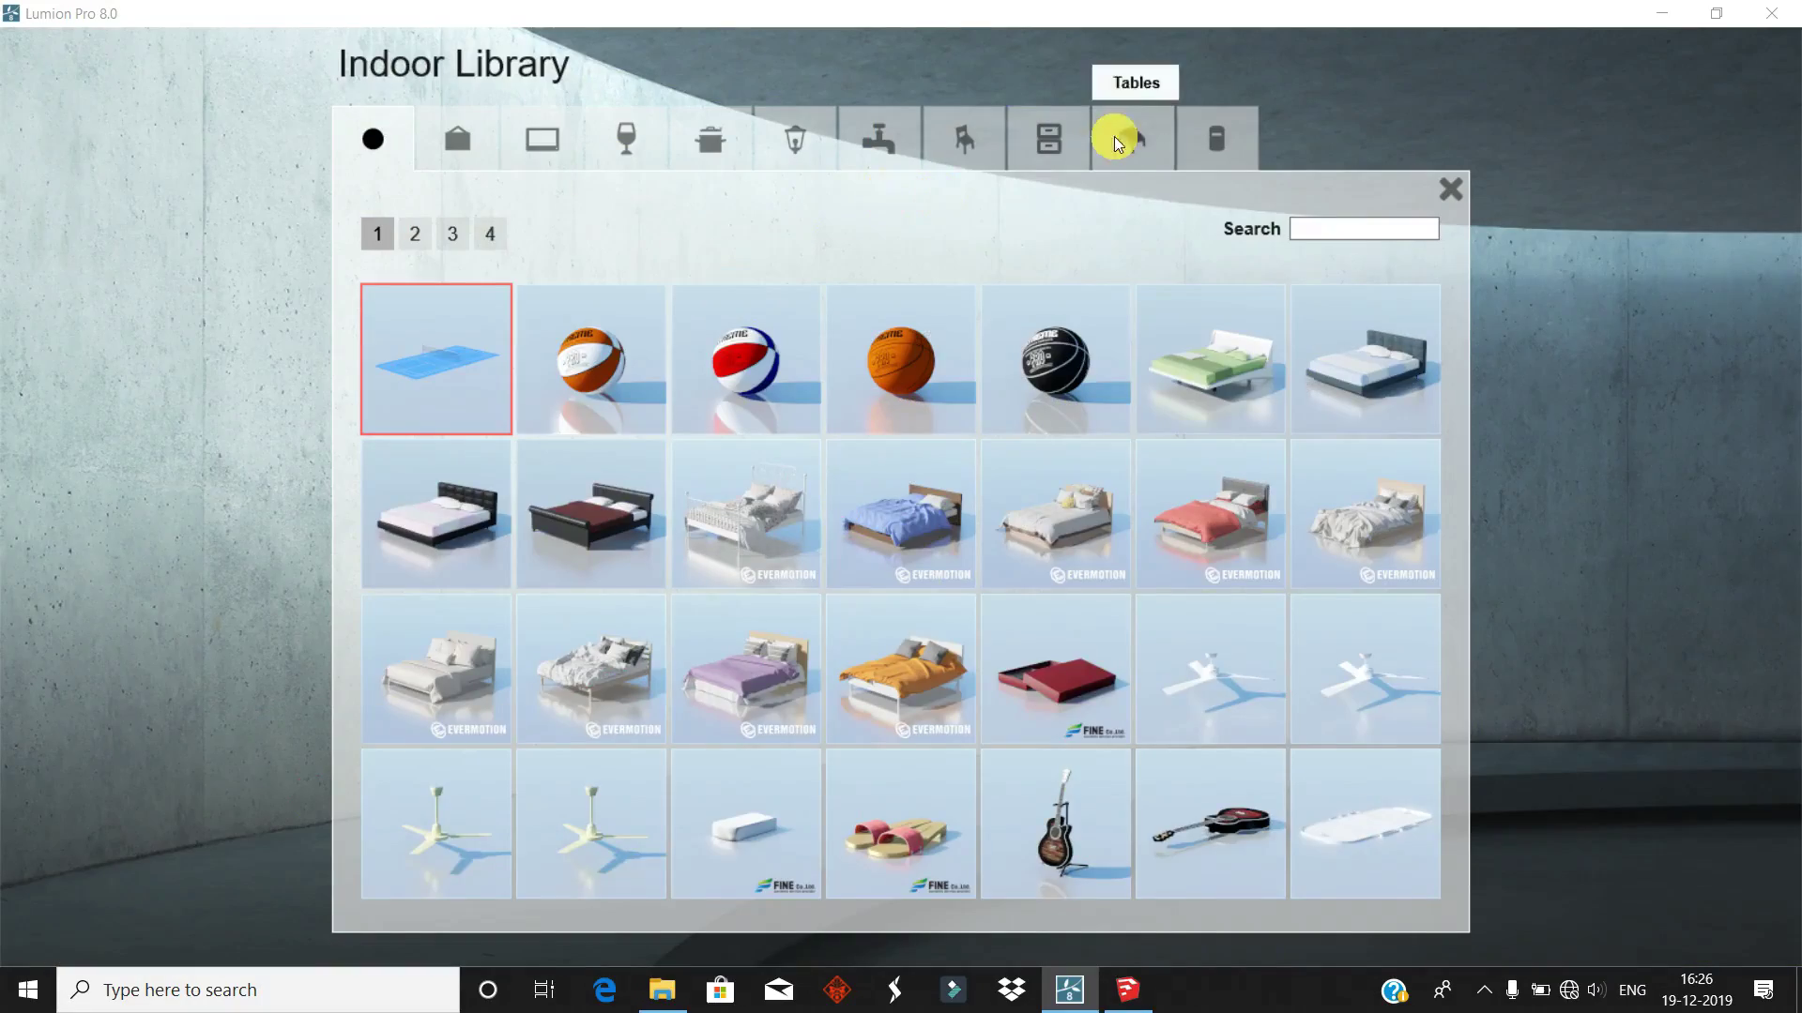
left_click(1126, 139)
left_click(415, 234)
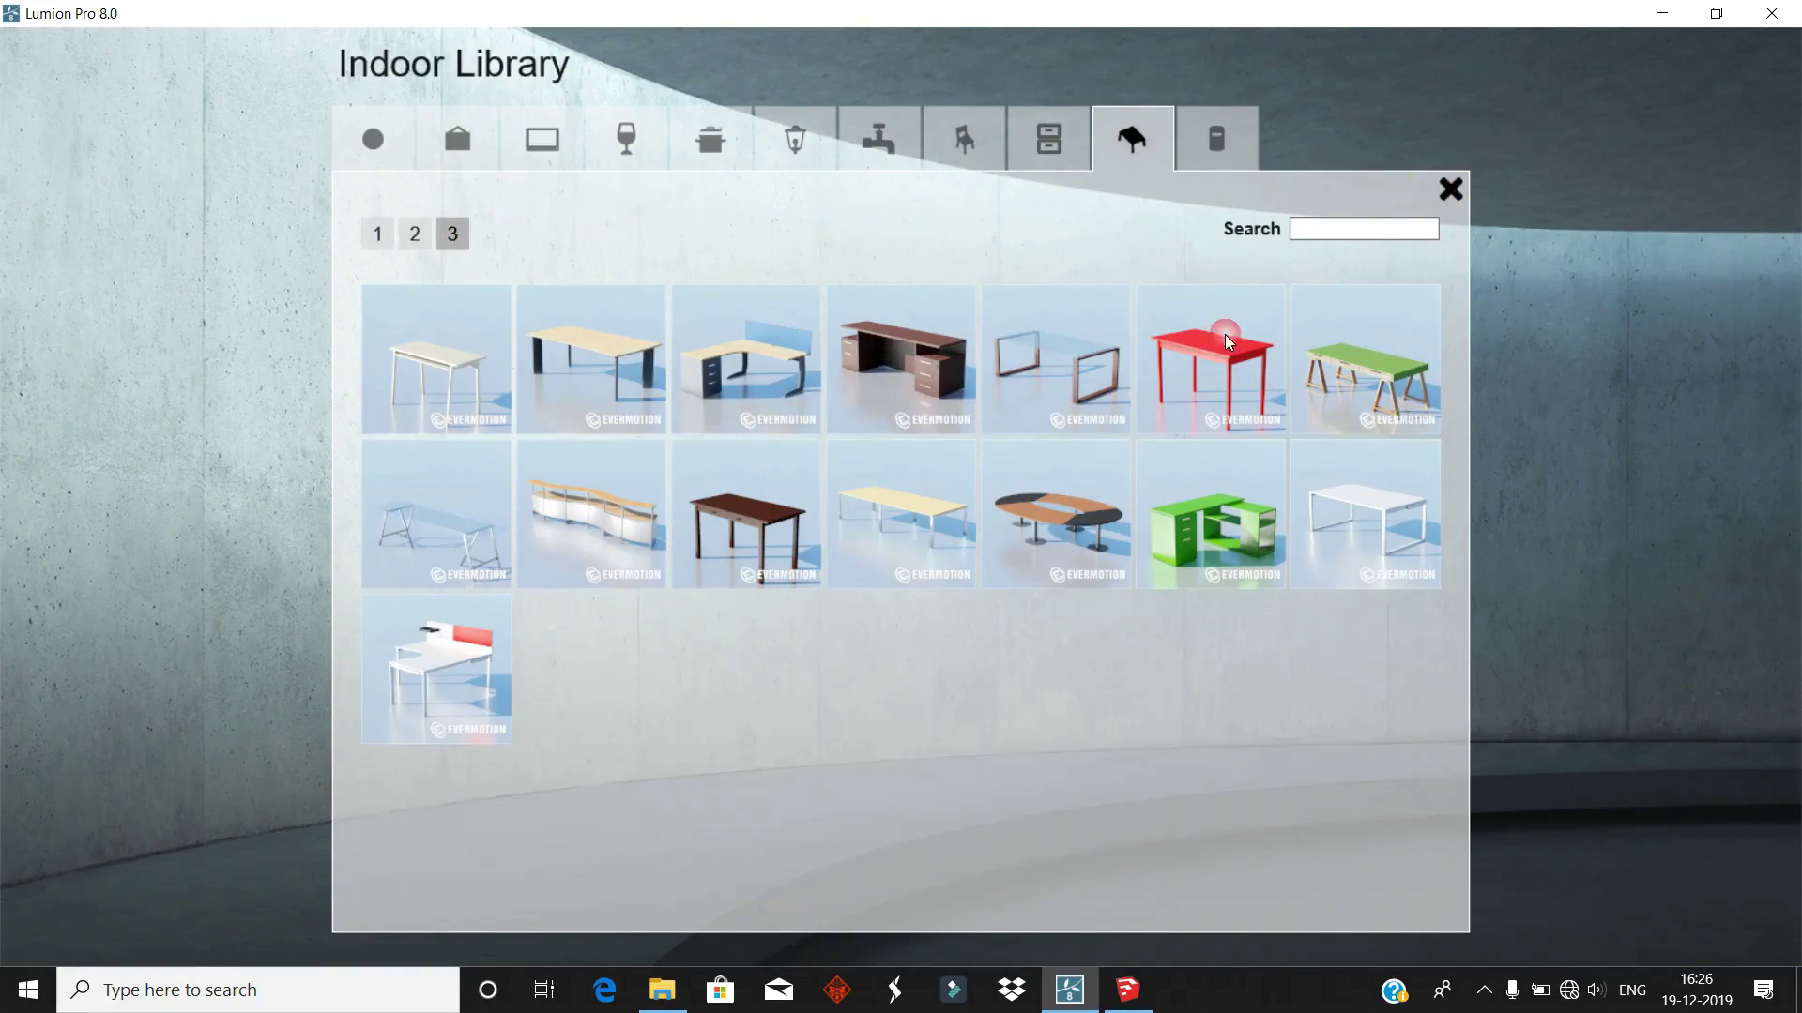
left_click(1450, 189)
- Browse the outdoor containers, industry, fences and assorted object pages for deck furniture
left_click(160, 923)
left_click(338, 789)
left_click(1048, 139)
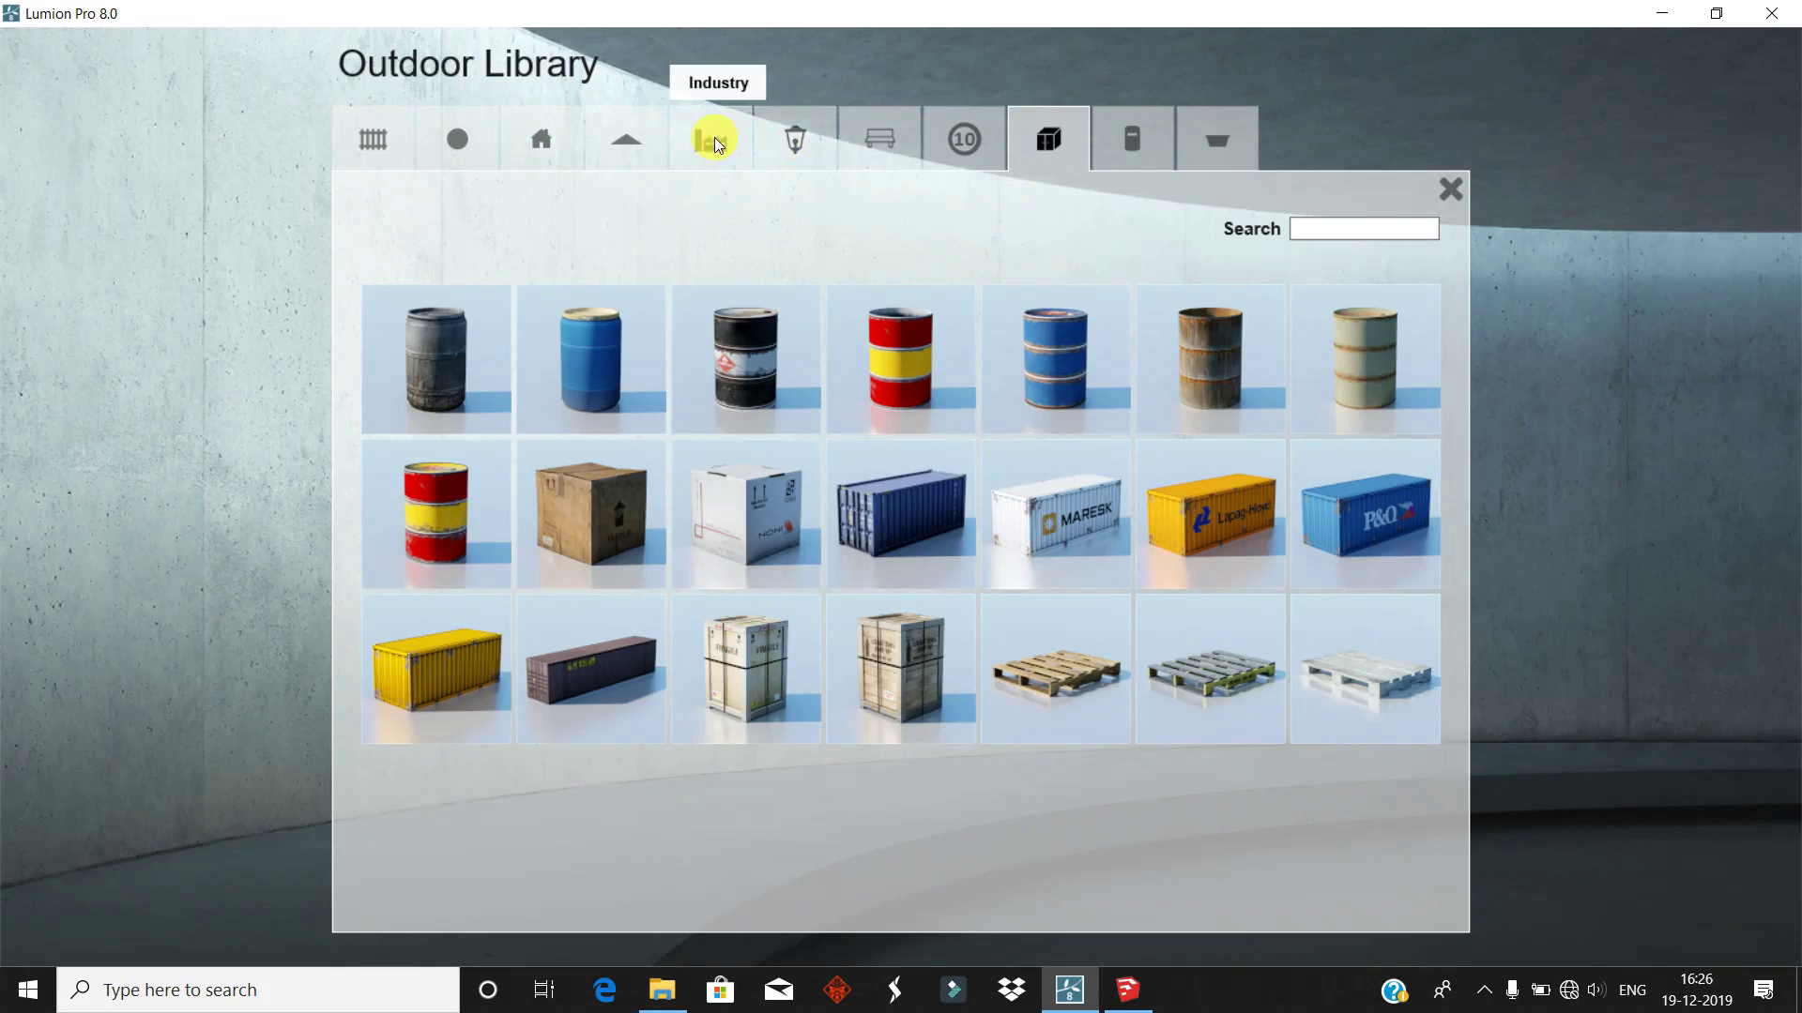
left_click(1126, 143)
left_click(397, 155)
left_click(415, 233)
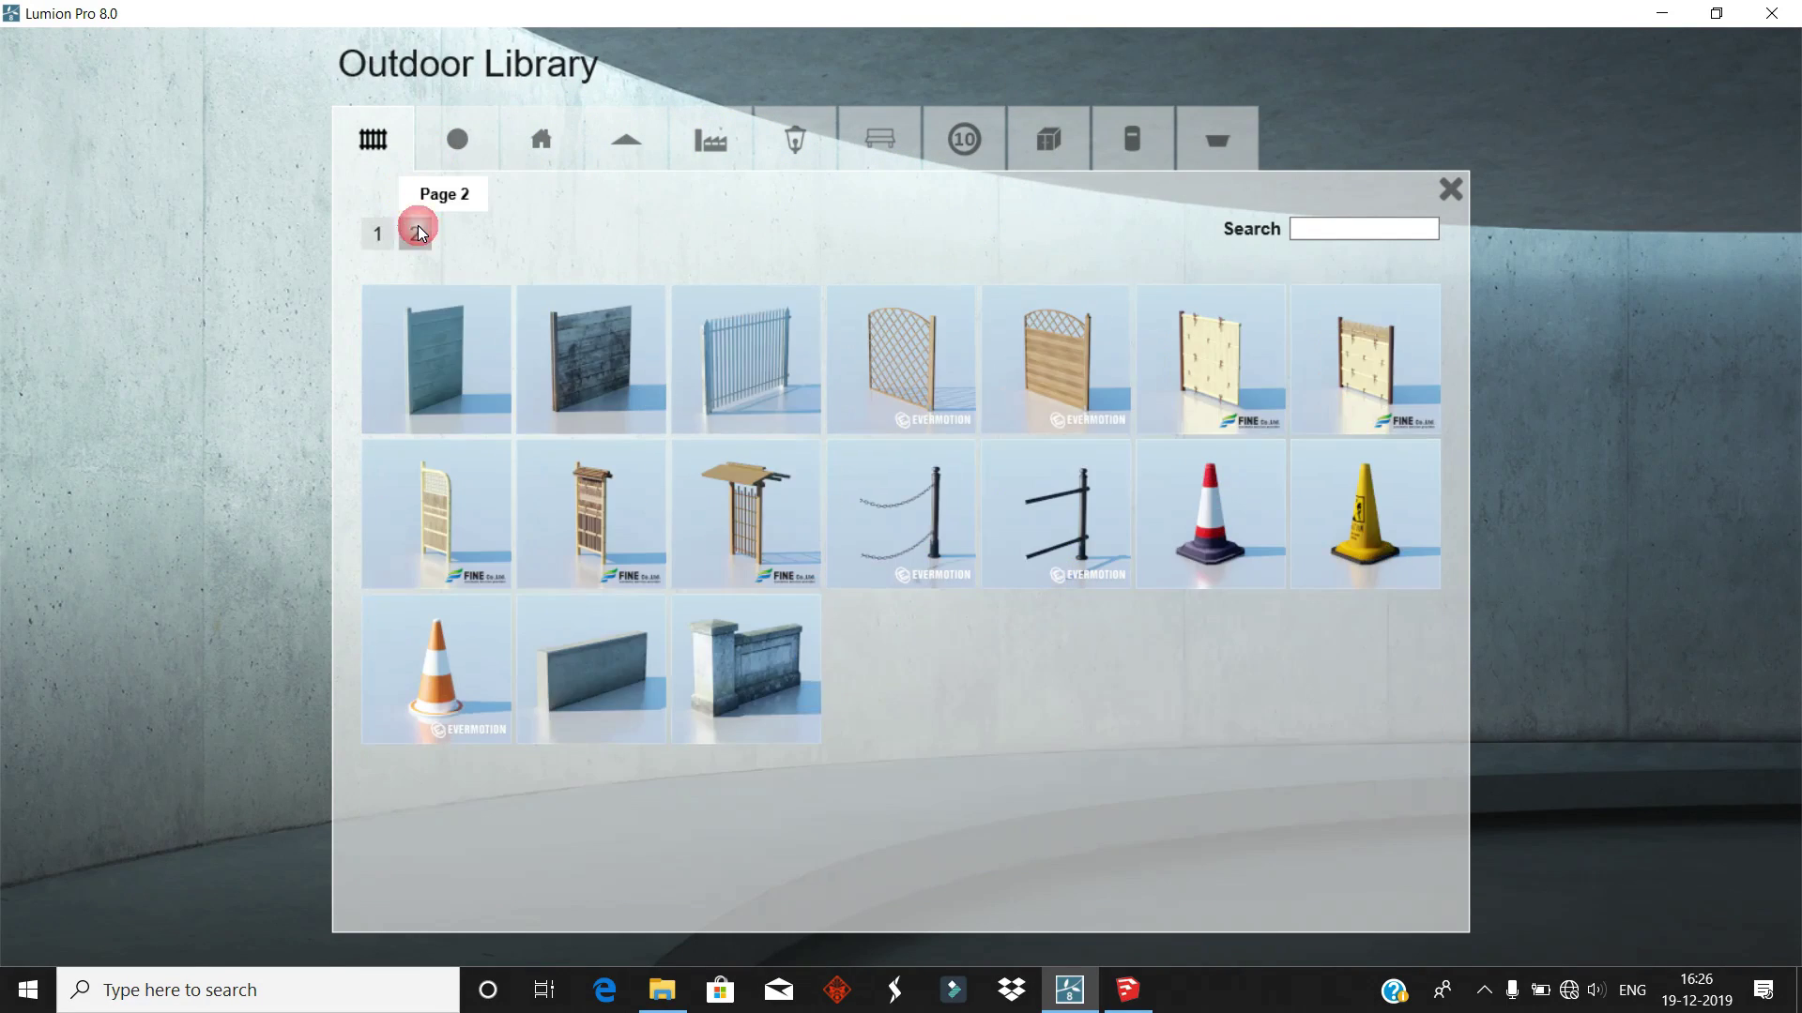
left_click(457, 141)
left_click(469, 233)
left_click(543, 235)
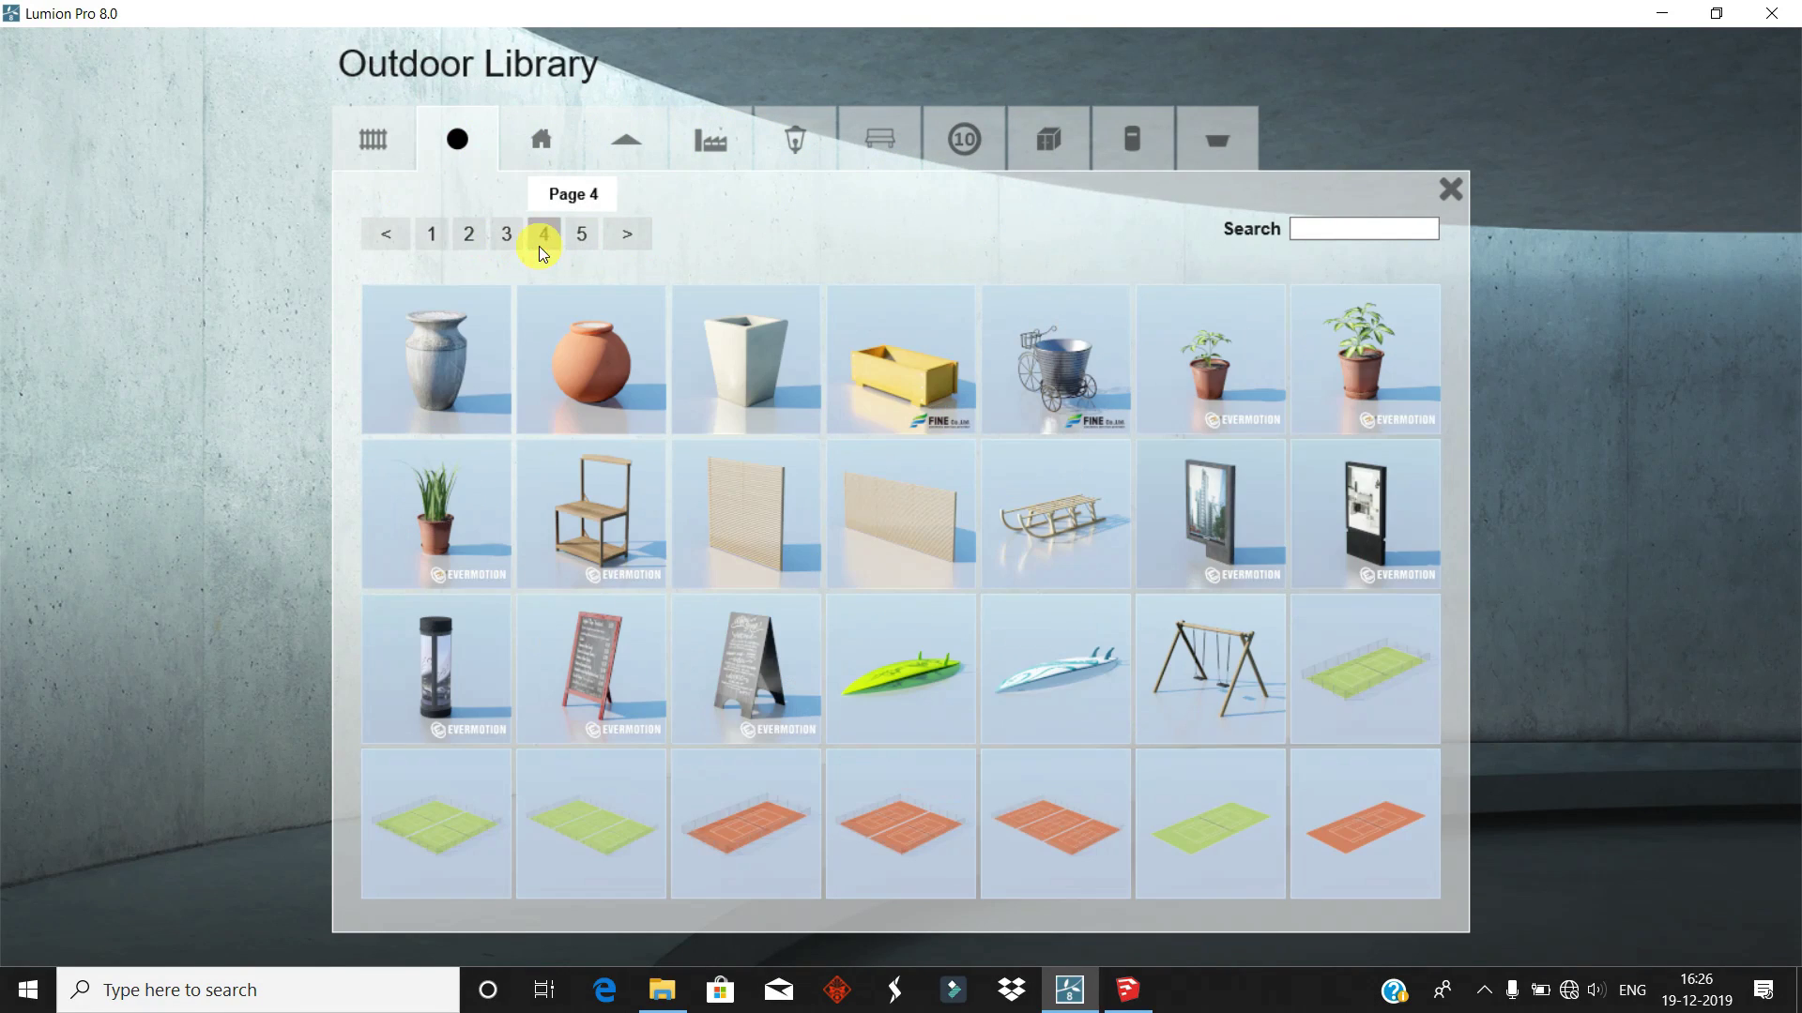
left_click(1451, 189)
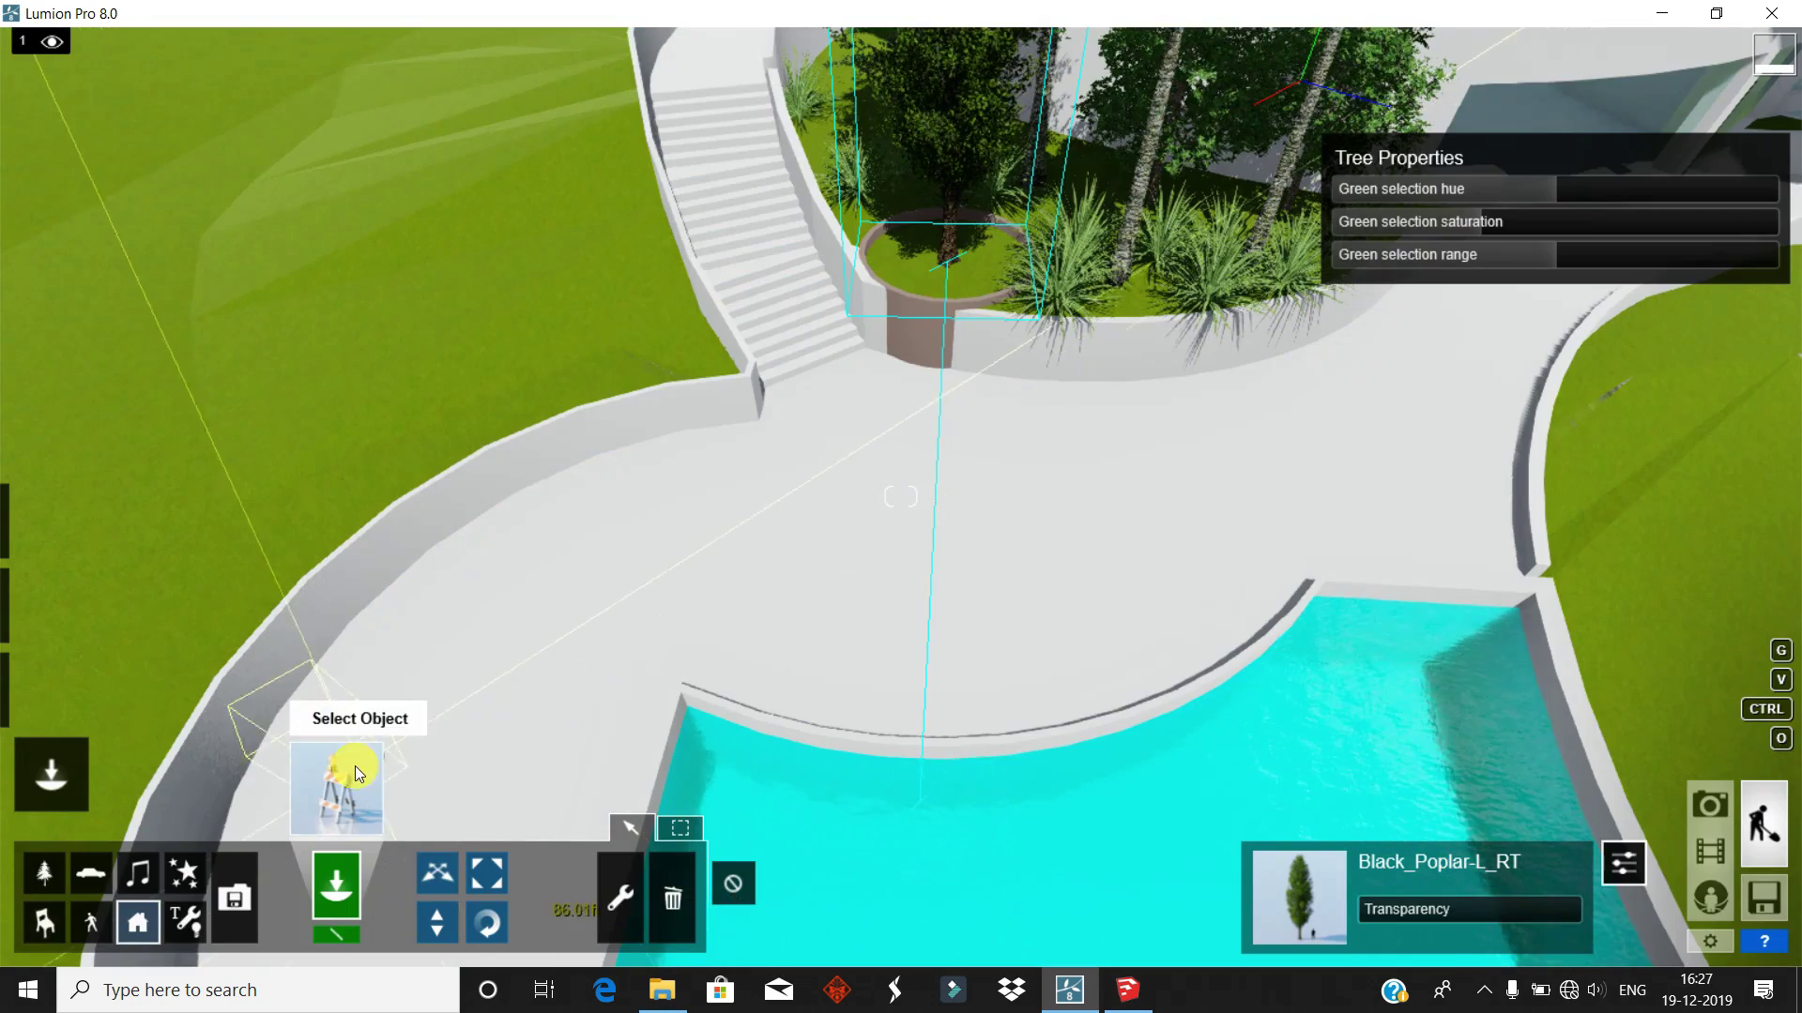
- Place a white DeckChair_015 beside the pool, rotated to face the water
left_click(354, 765)
left_click(626, 140)
left_click(878, 140)
left_click(469, 233)
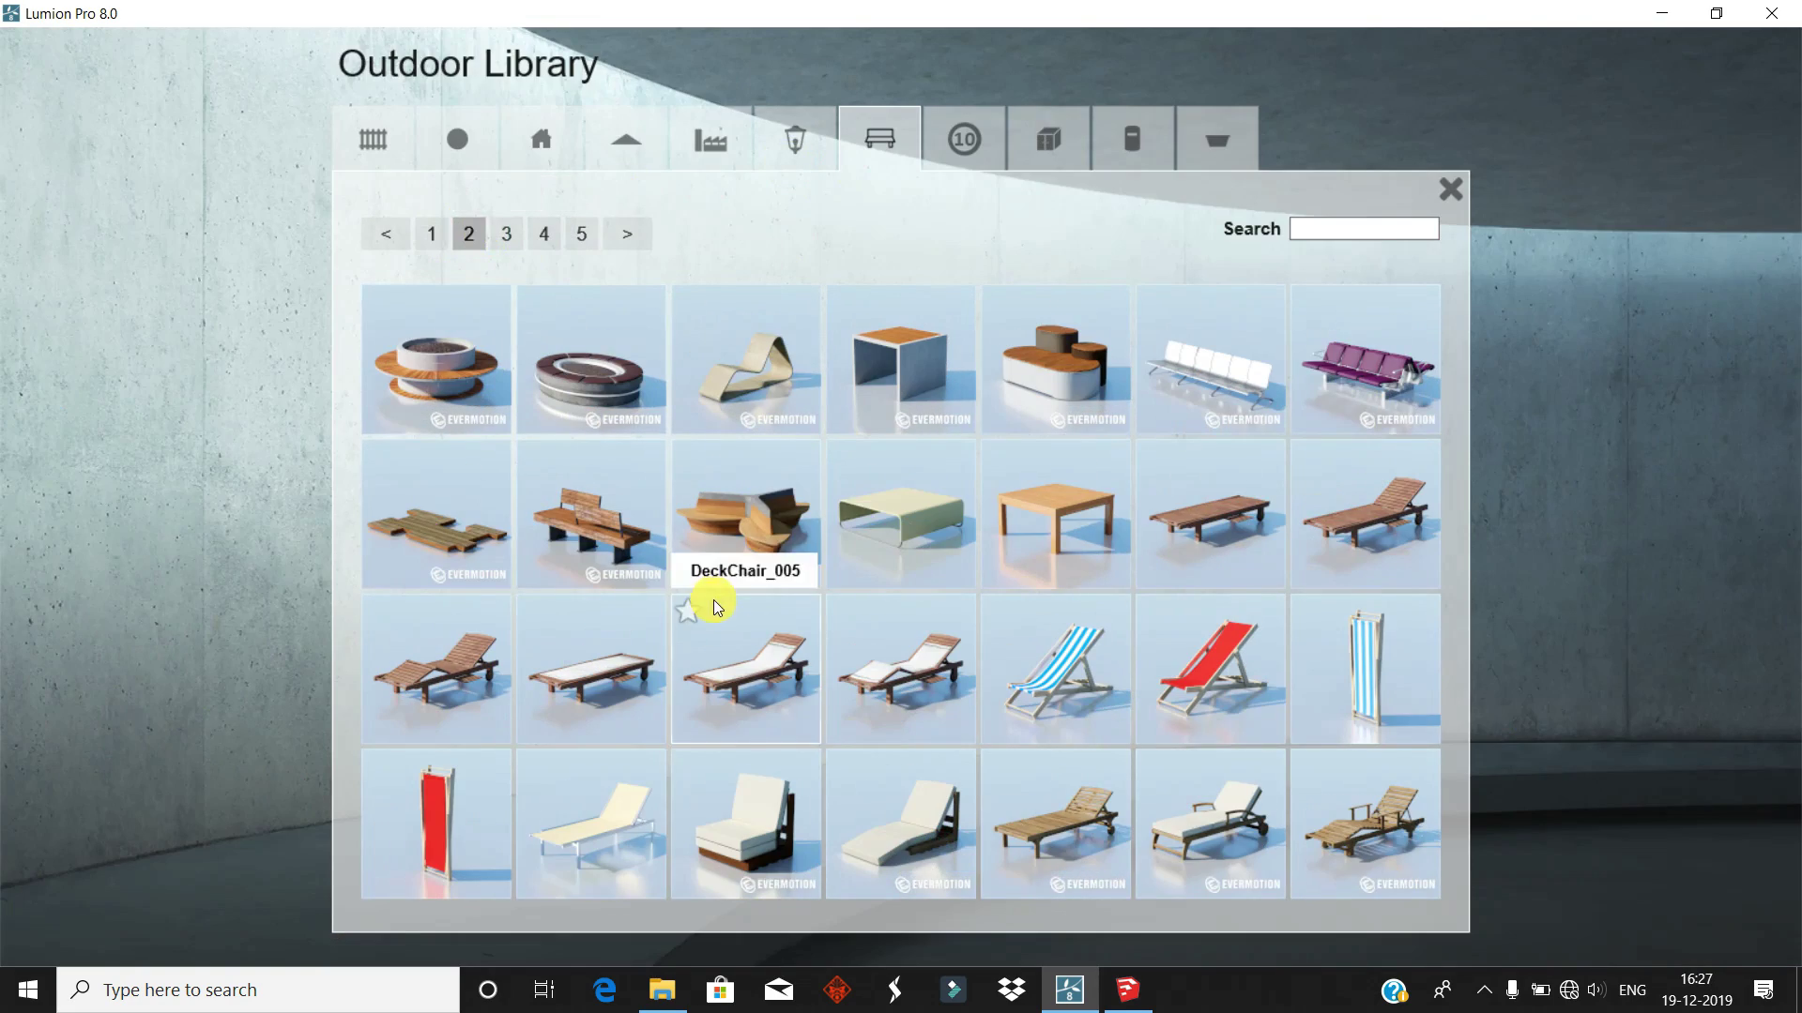
left_click(1147, 875)
left_click(752, 623)
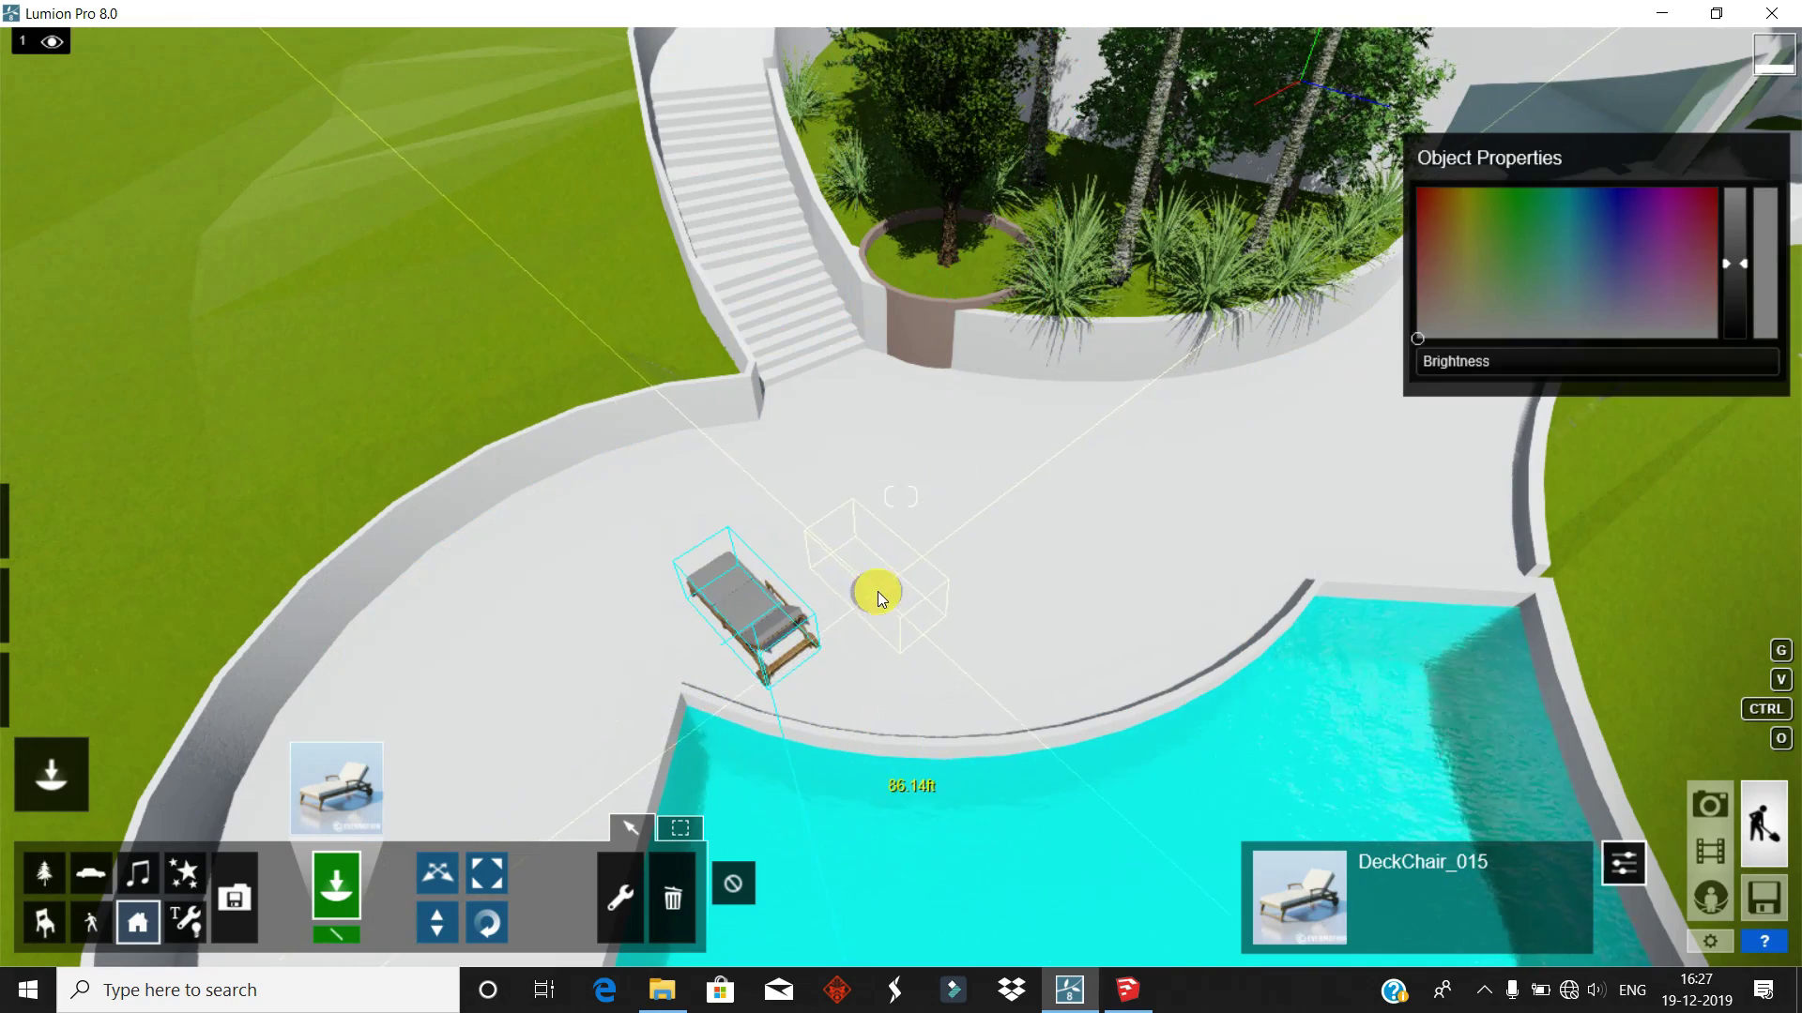
left_click(487, 922)
left_click_drag(751, 620, 789, 690)
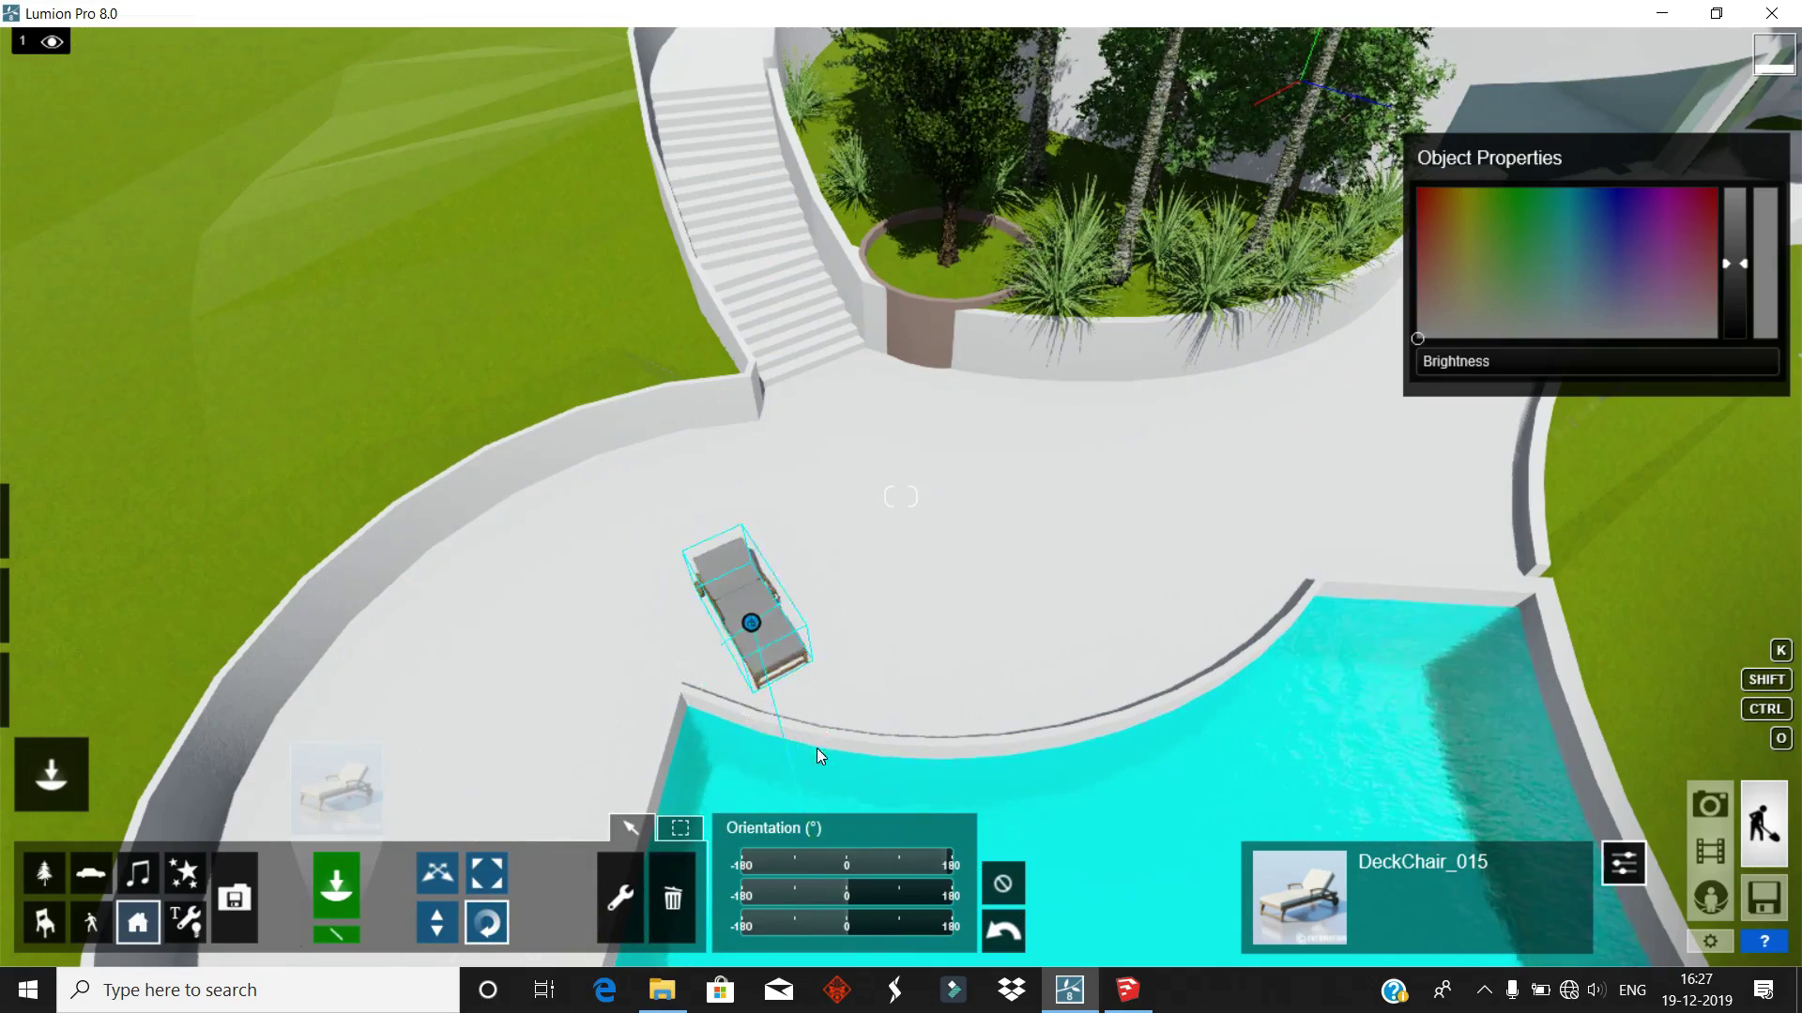
- Add a second DeckChair_015 beside the first, rotated parallel to it
scroll(977, 621, "up", 5)
left_click(371, 794)
left_click(1211, 816)
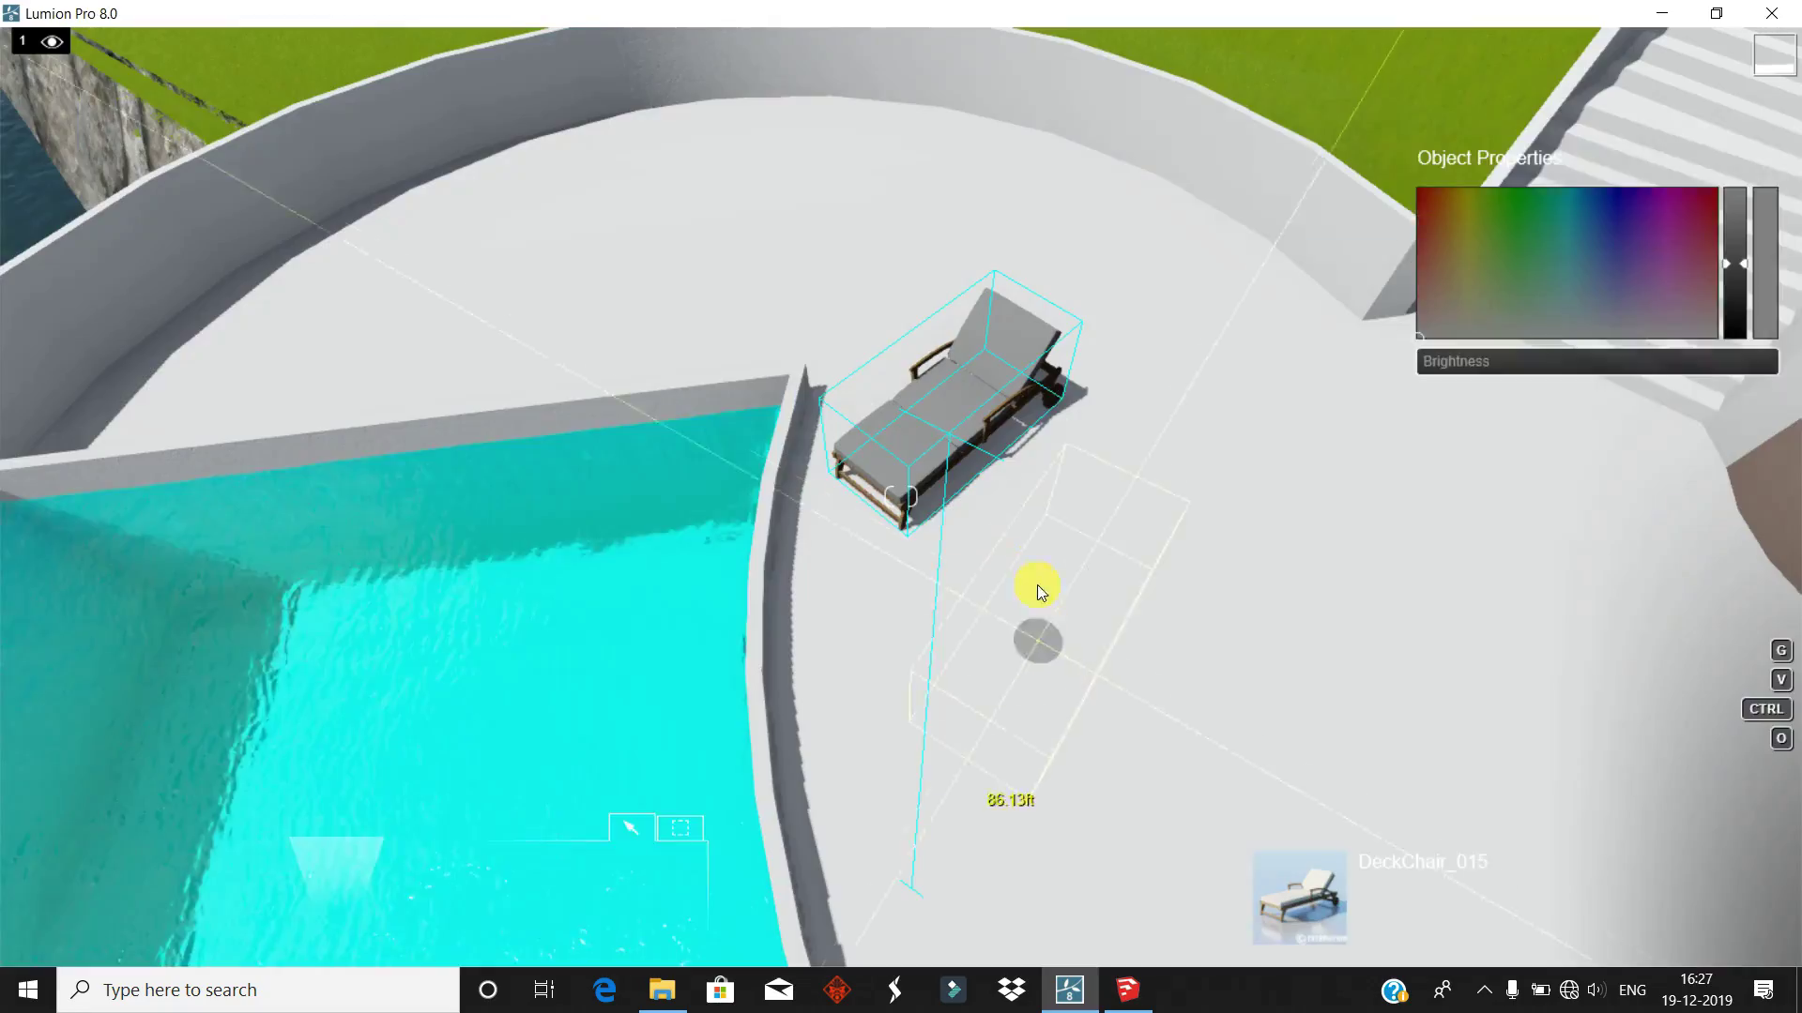
scroll(1066, 617, "down", 3)
left_click(777, 597)
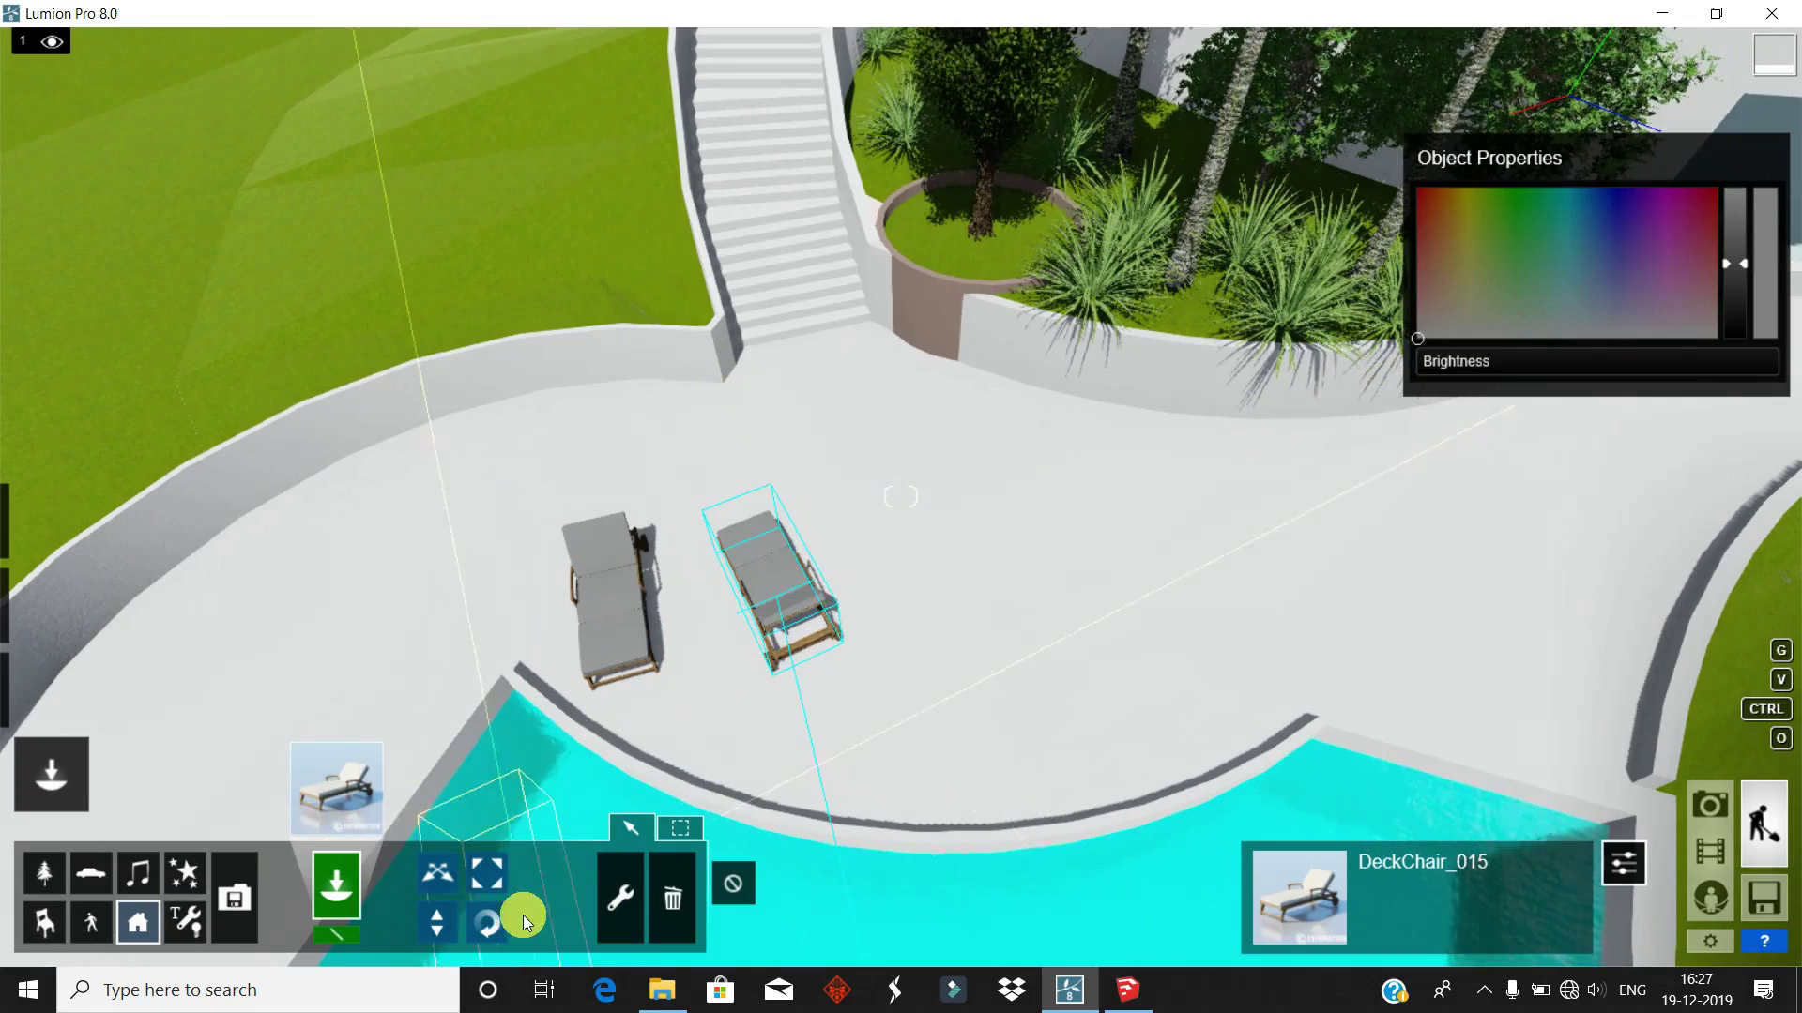
left_click(487, 922)
mouse_move(773, 600)
left_mouse_down()
mouse_move(805, 678)
mouse_move(764, 704)
left_mouse_up()
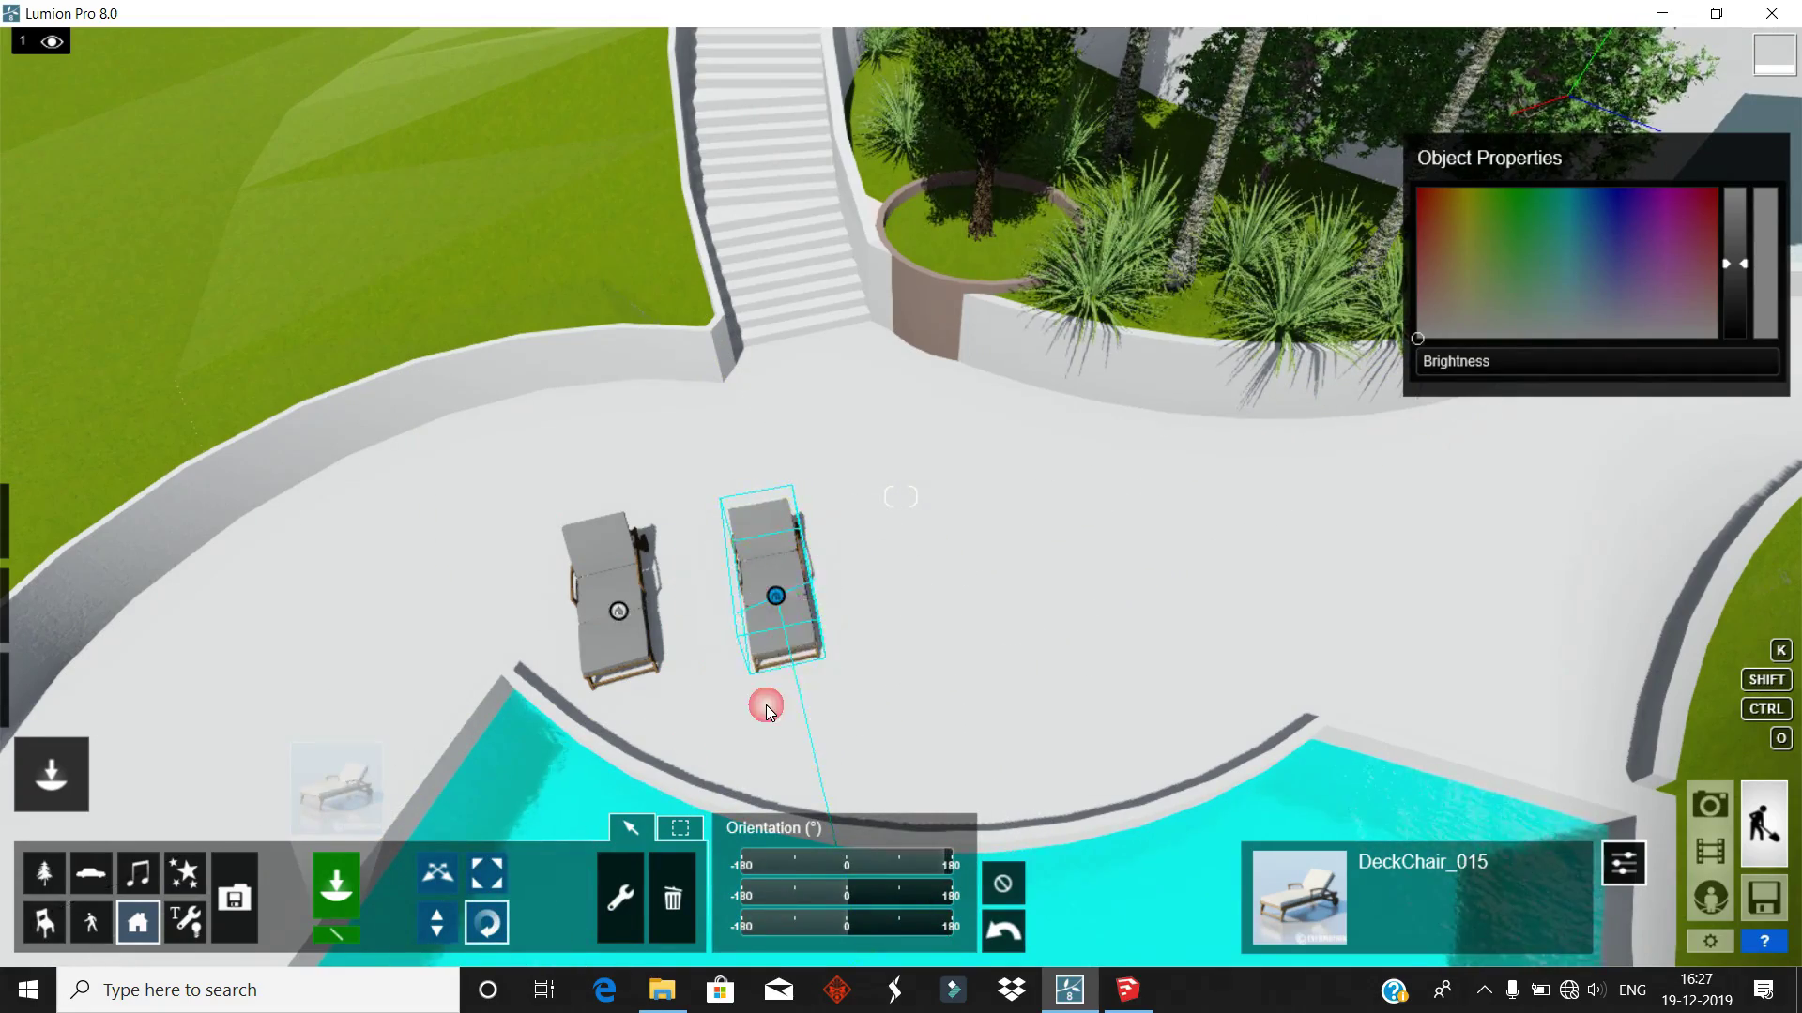
- Alt-drag copies of the deck chair along the curved pool edge to make four
scroll(742, 661, "up", 3)
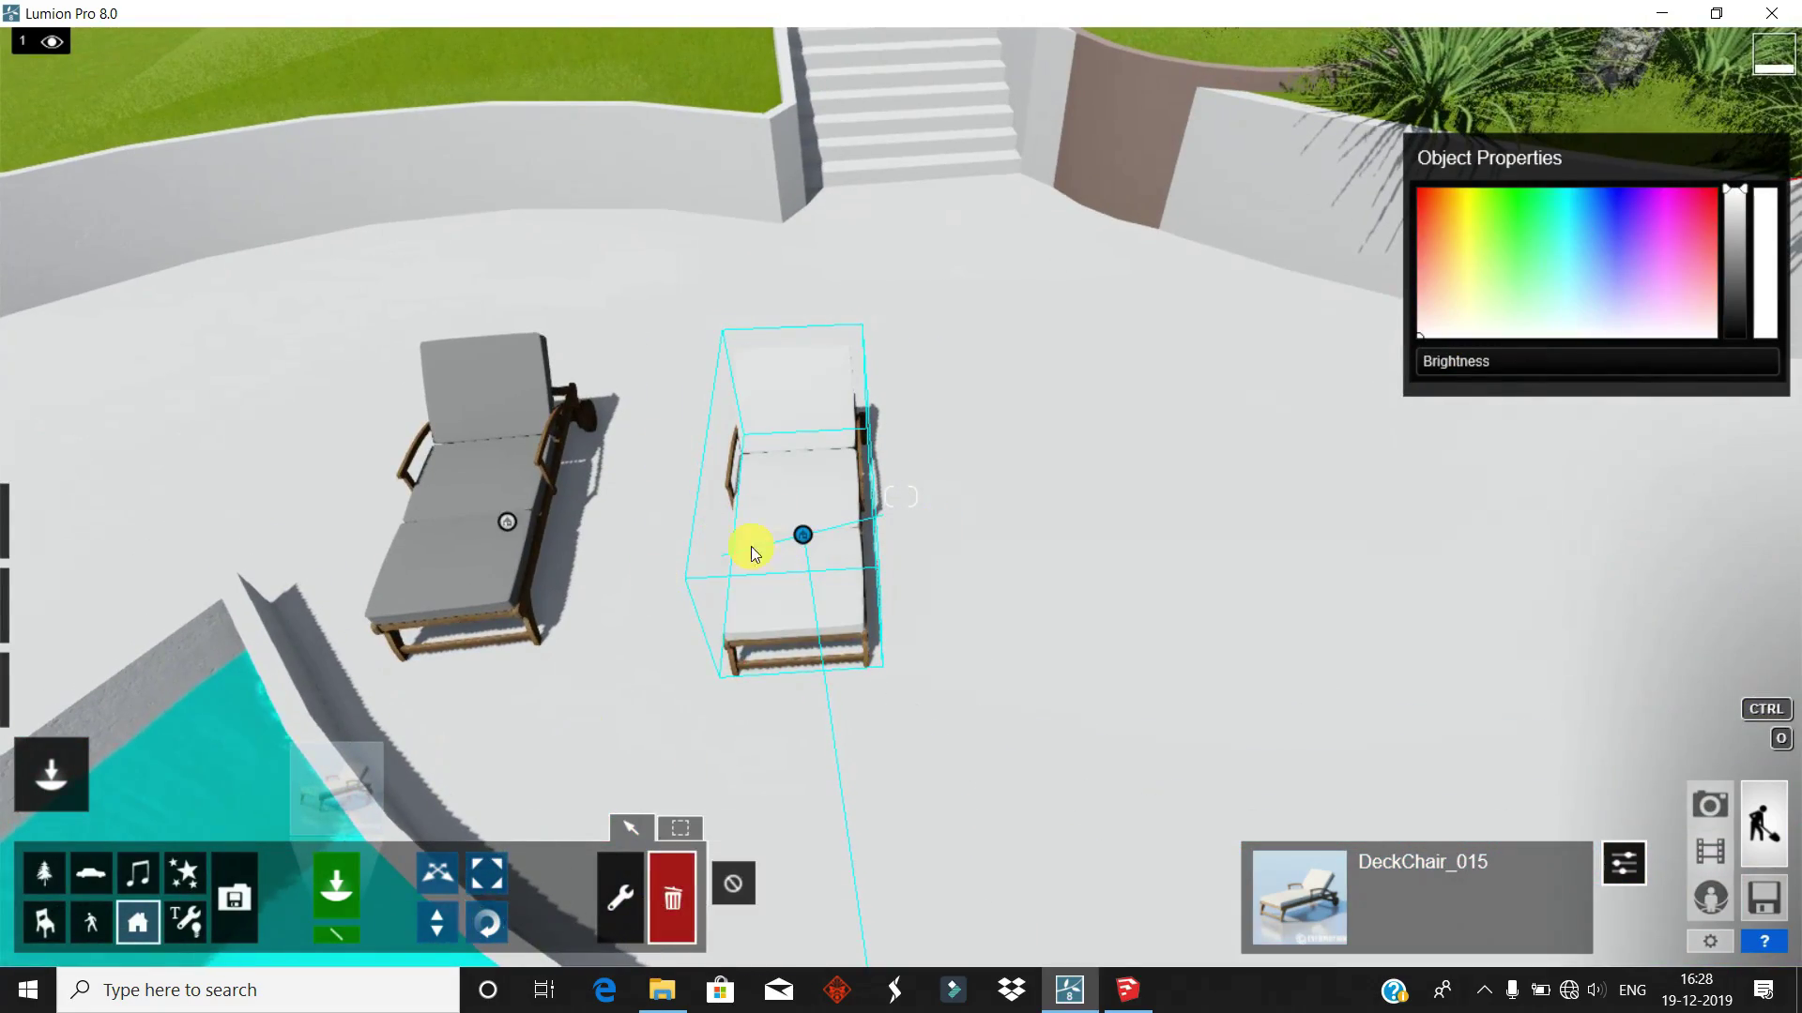
scroll(742, 536, "down", 5)
right_click_drag(804, 544, 699, 731)
left_click(436, 873)
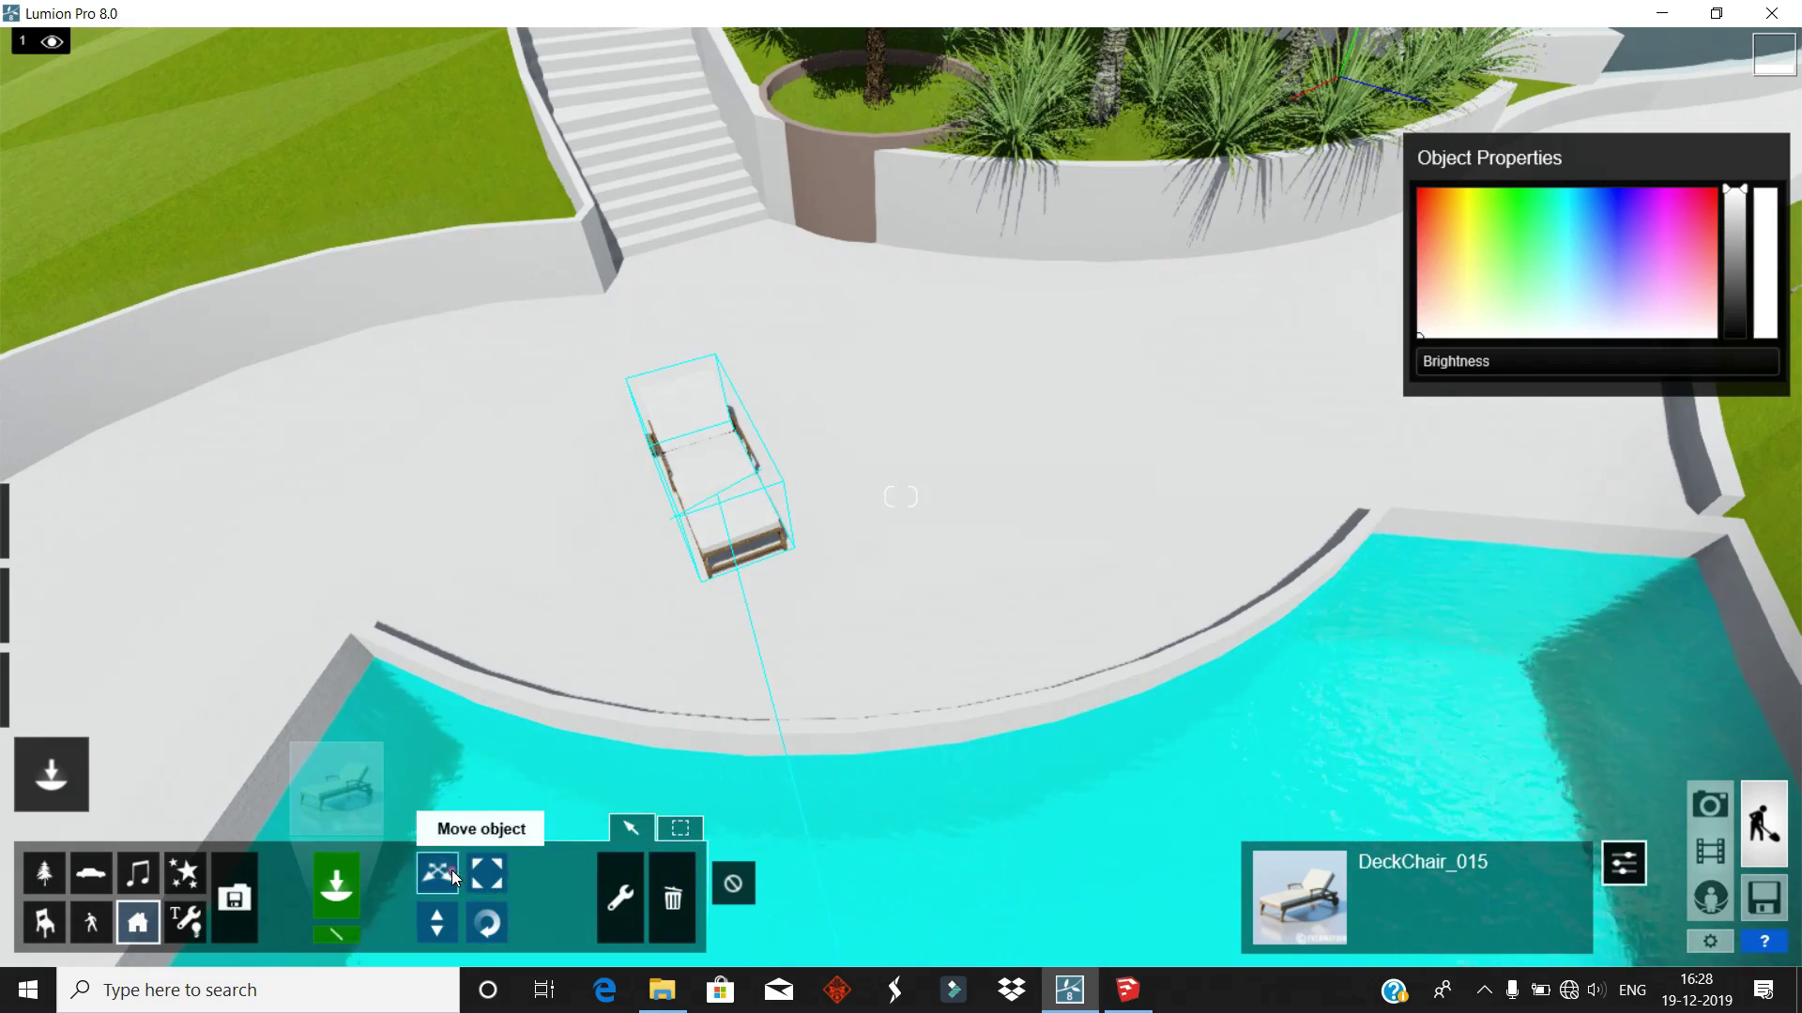
mouse_move(716, 494)
left_mouse_down("alt")
mouse_move(882, 524)
mouse_move(1066, 526)
mouse_move(1220, 478)
left_mouse_up("alt")
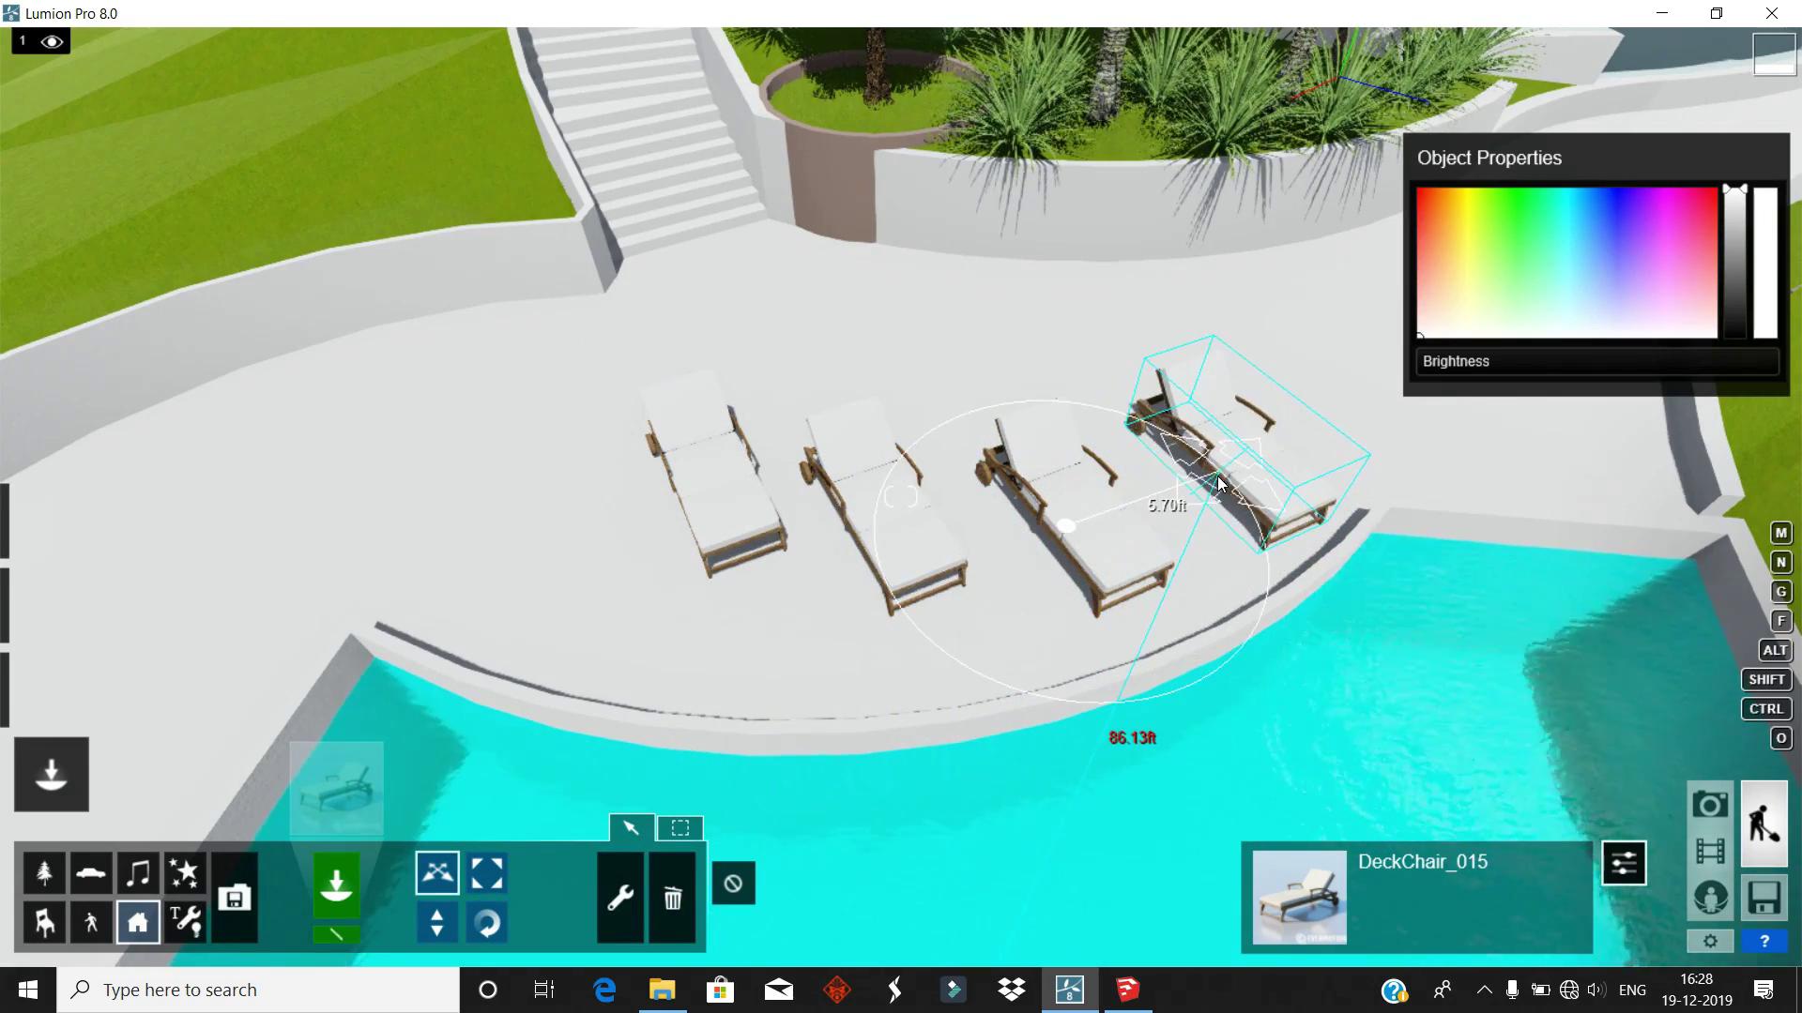
left_click(336, 784)
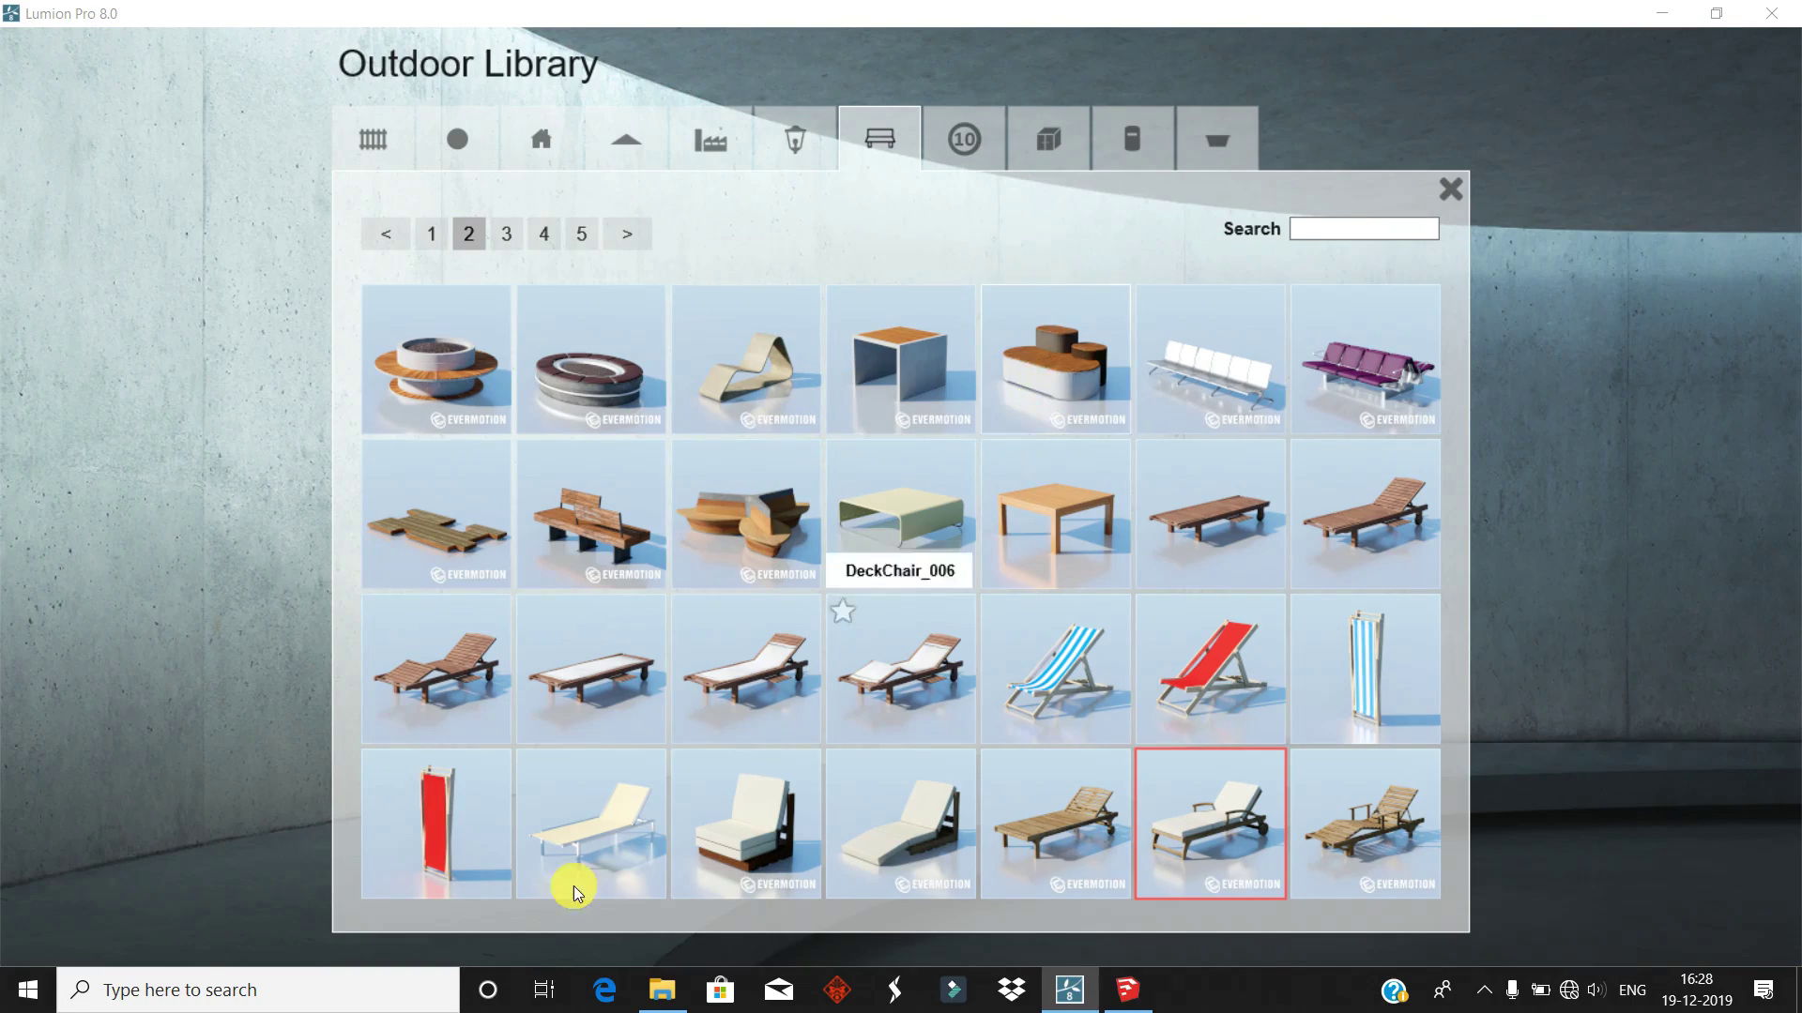
- Place two beige parasols beside the deck chairs
left_click(506, 234)
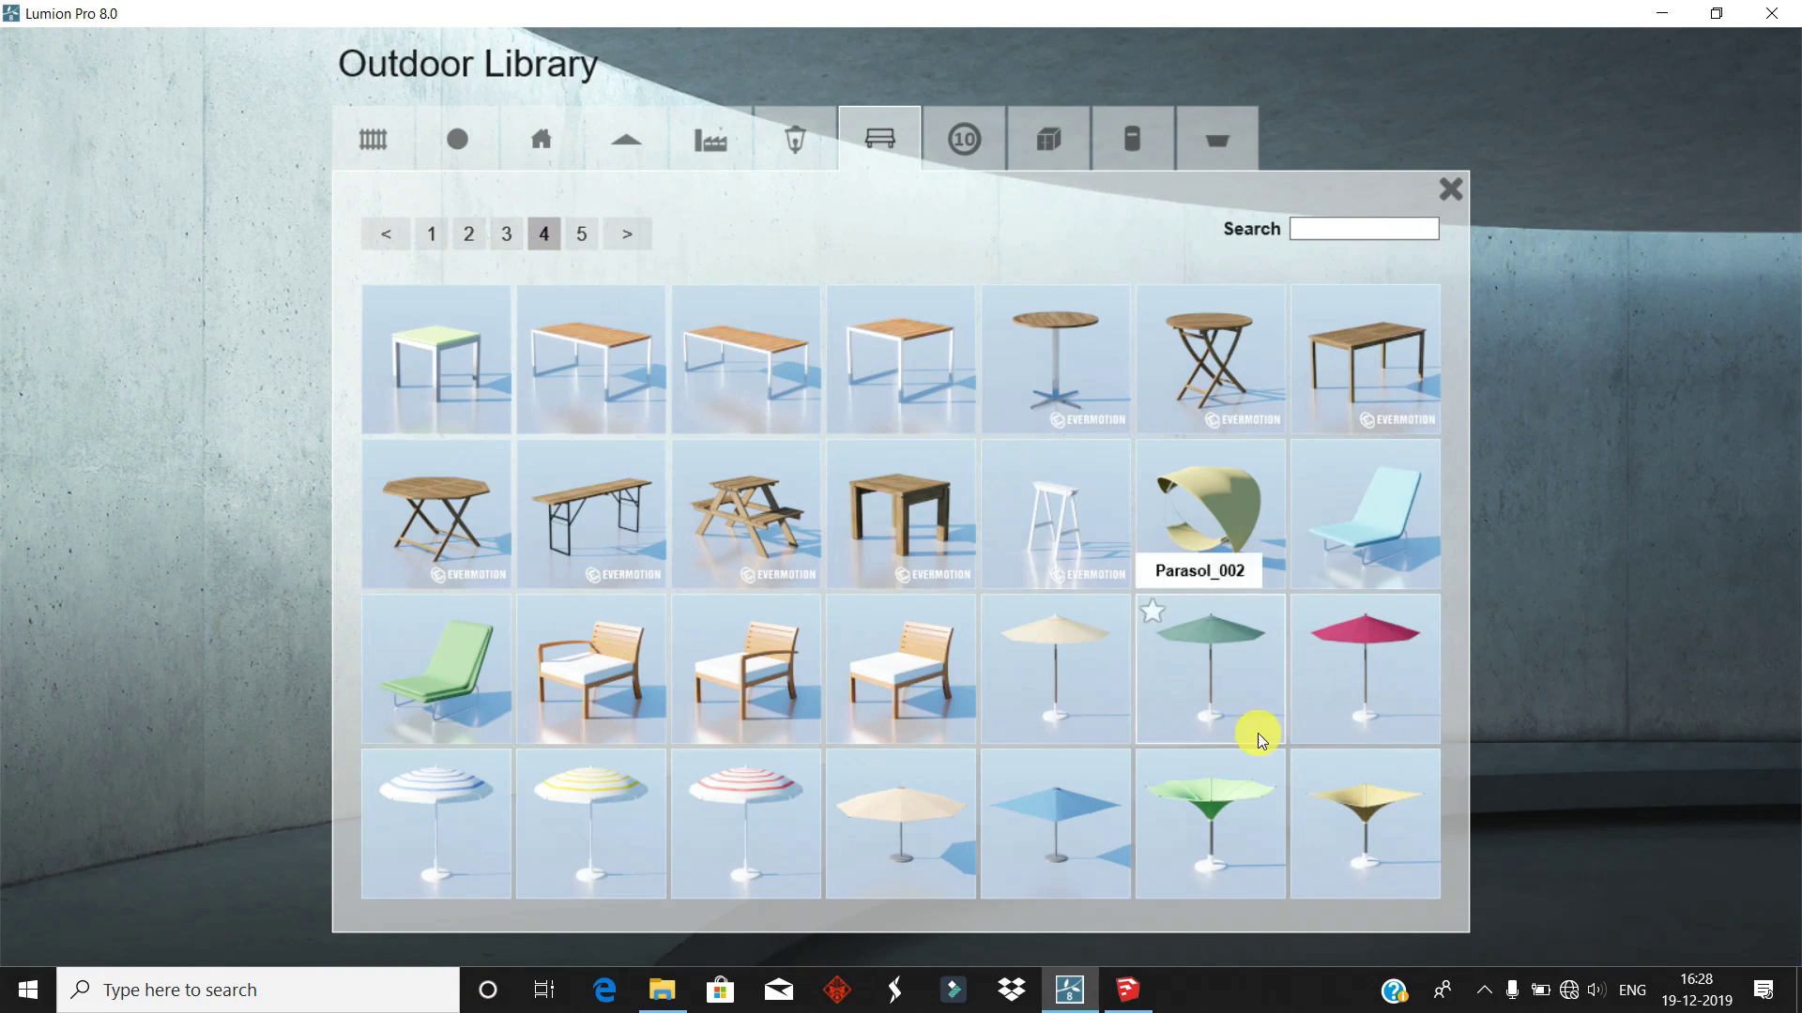
left_click(1074, 723)
left_click(779, 437)
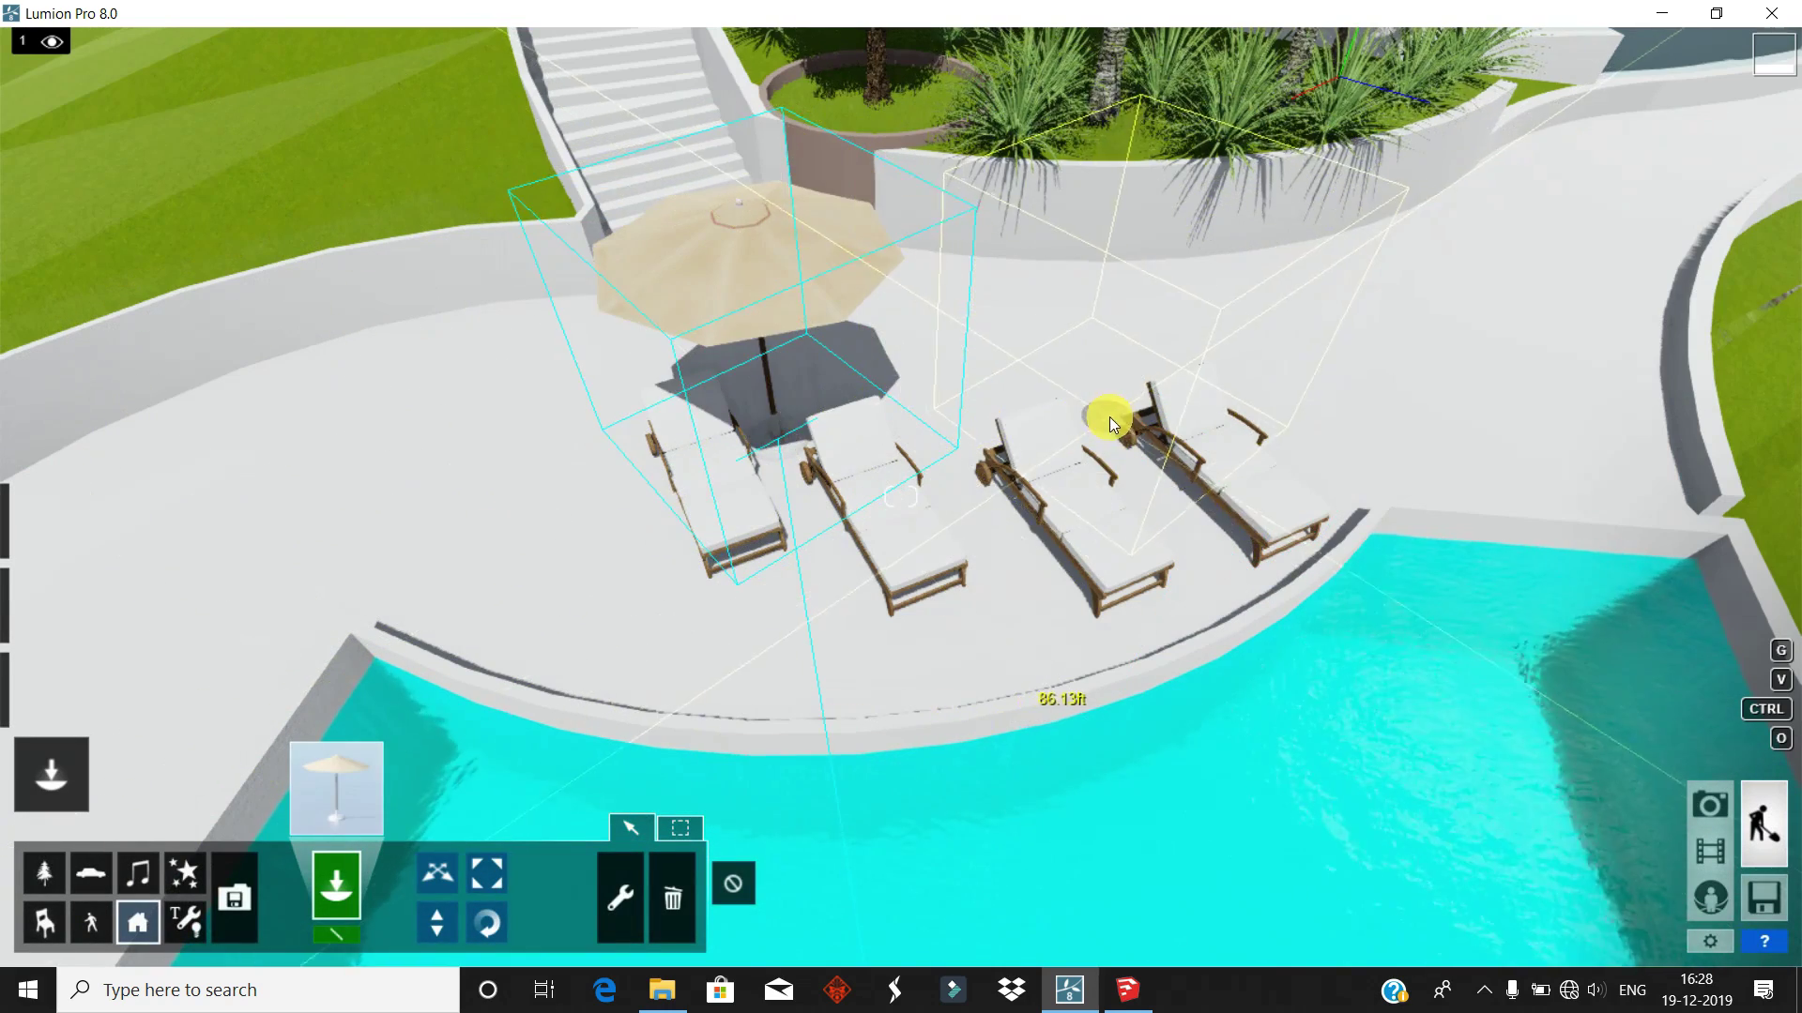
left_click(1129, 476)
- Place three wooden picnic tables on the deck
left_click(335, 788)
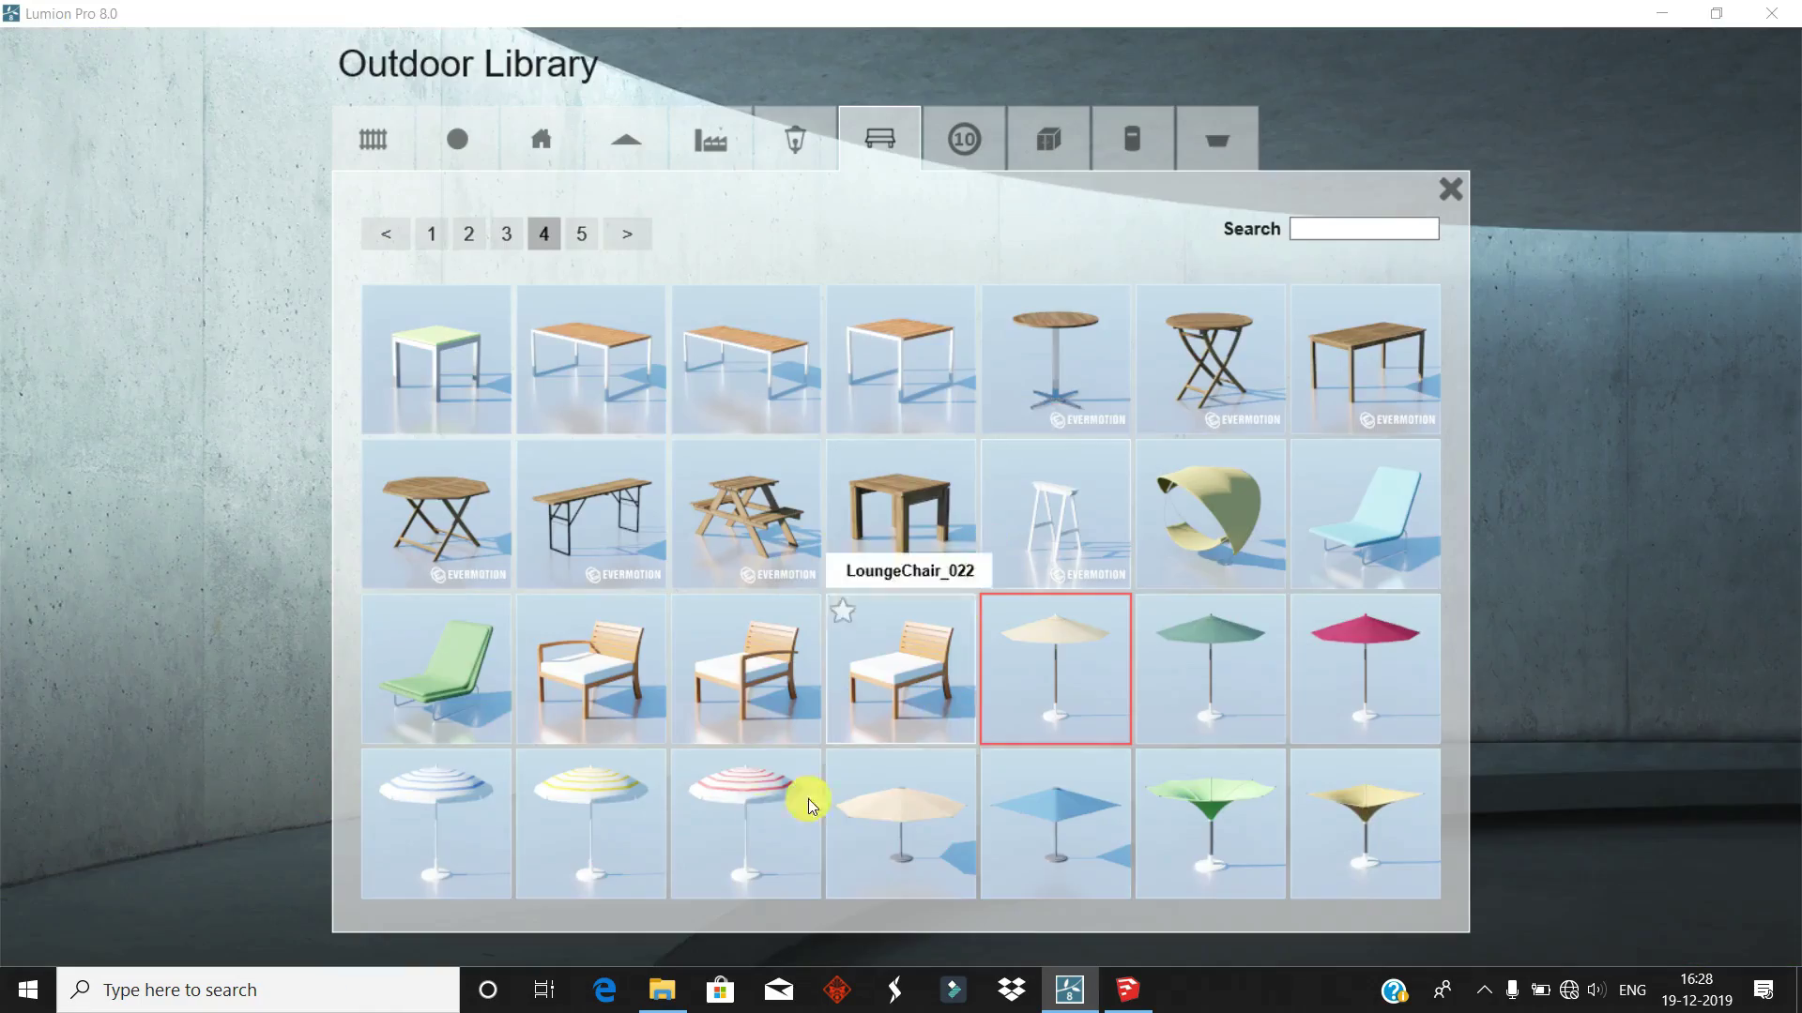
left_click(746, 514)
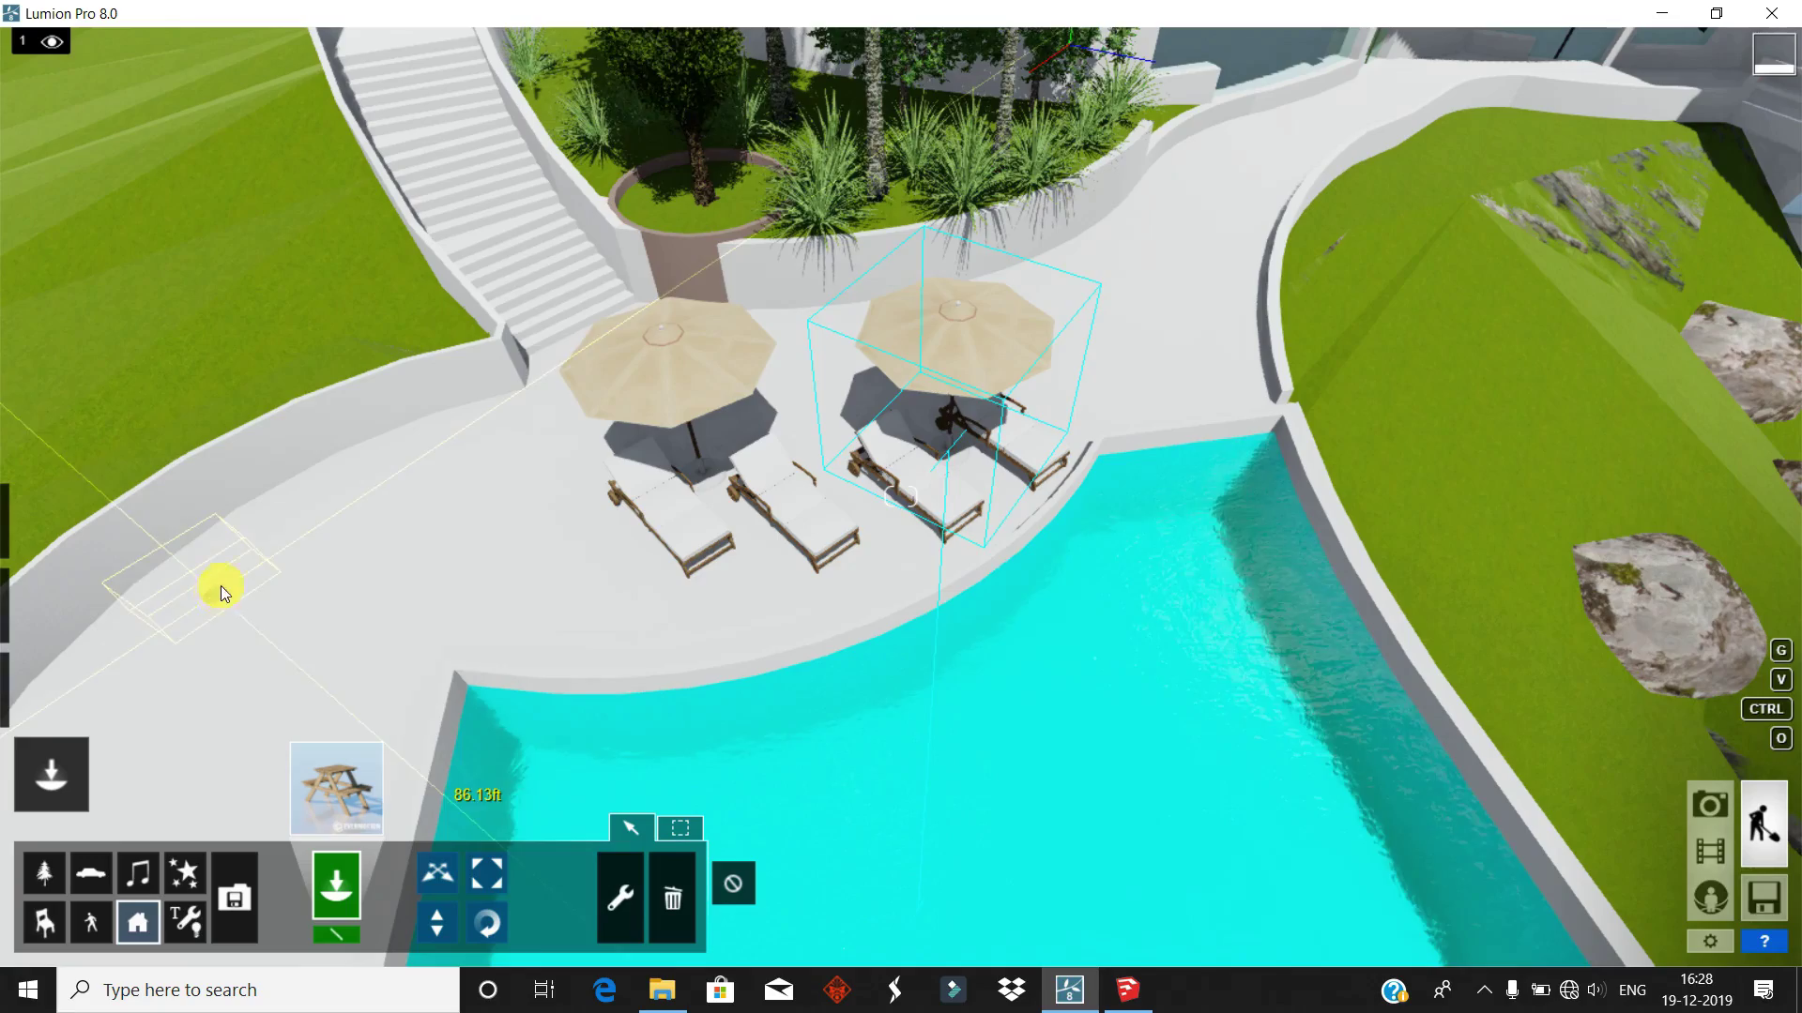
left_click(225, 577)
left_click(422, 474)
left_click(403, 471)
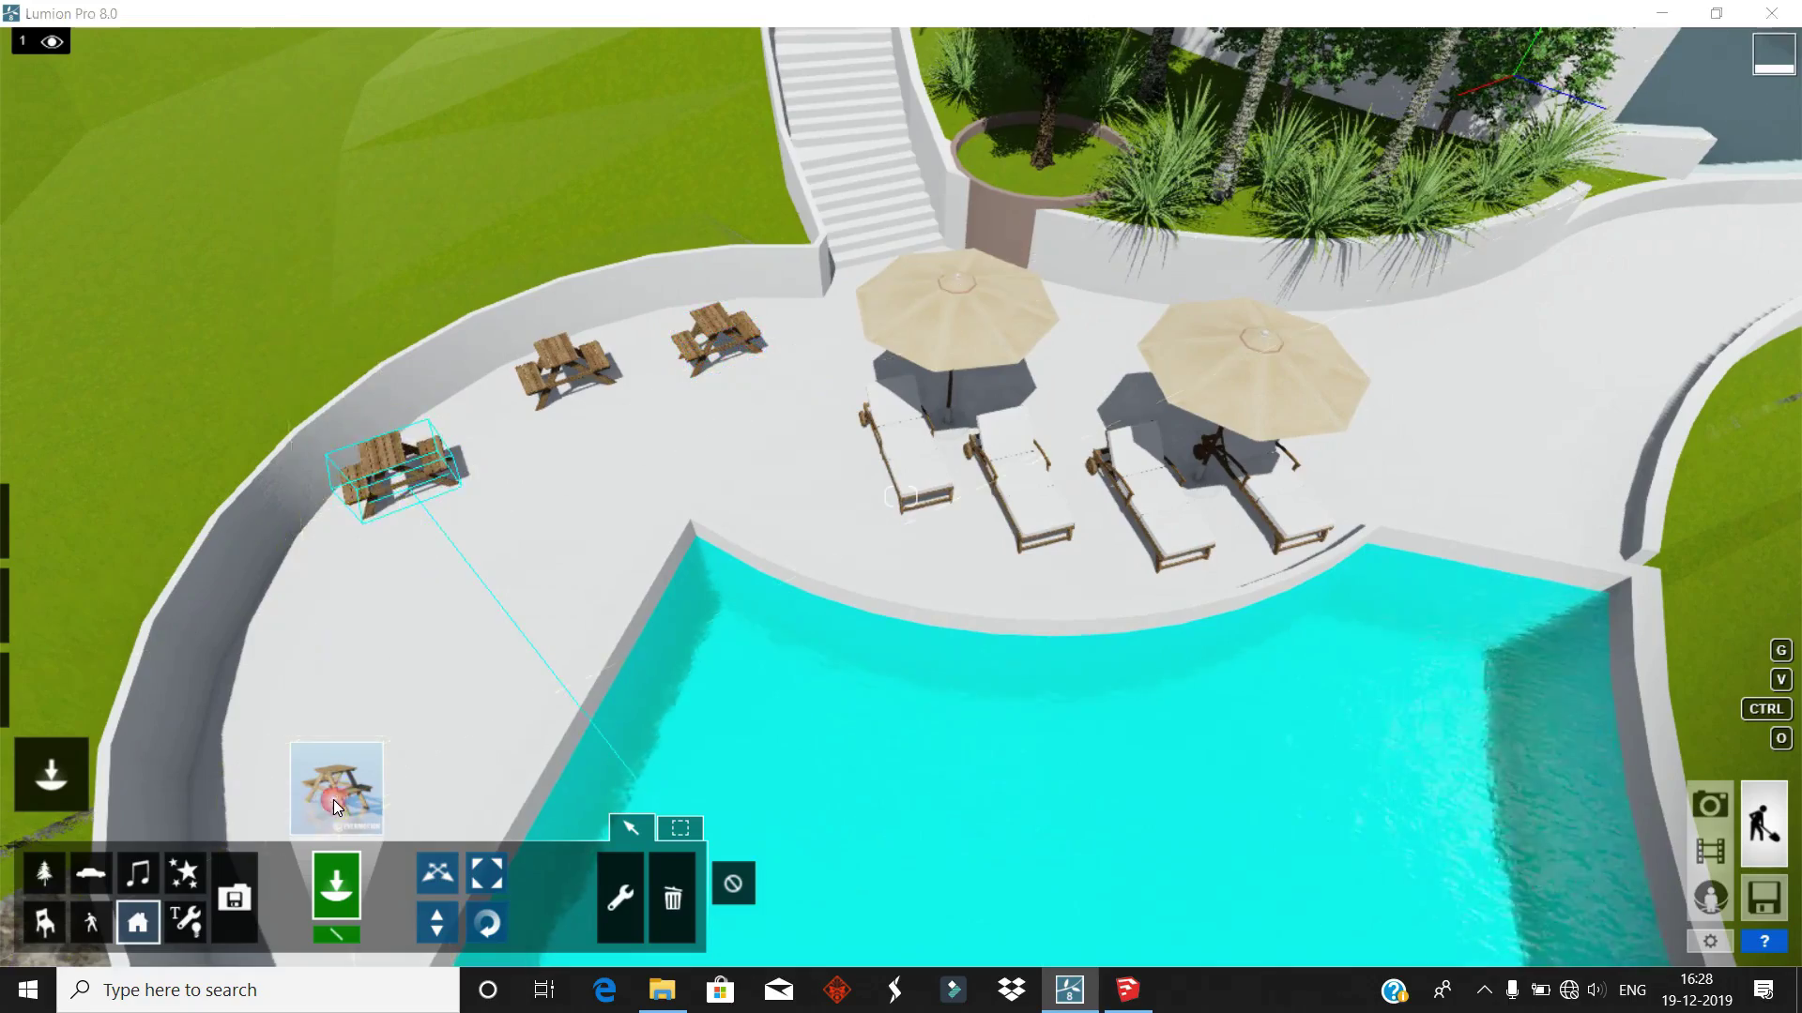
- Place a striped cantilever parasol at the corner of the deck
left_click(334, 793)
left_click(906, 513)
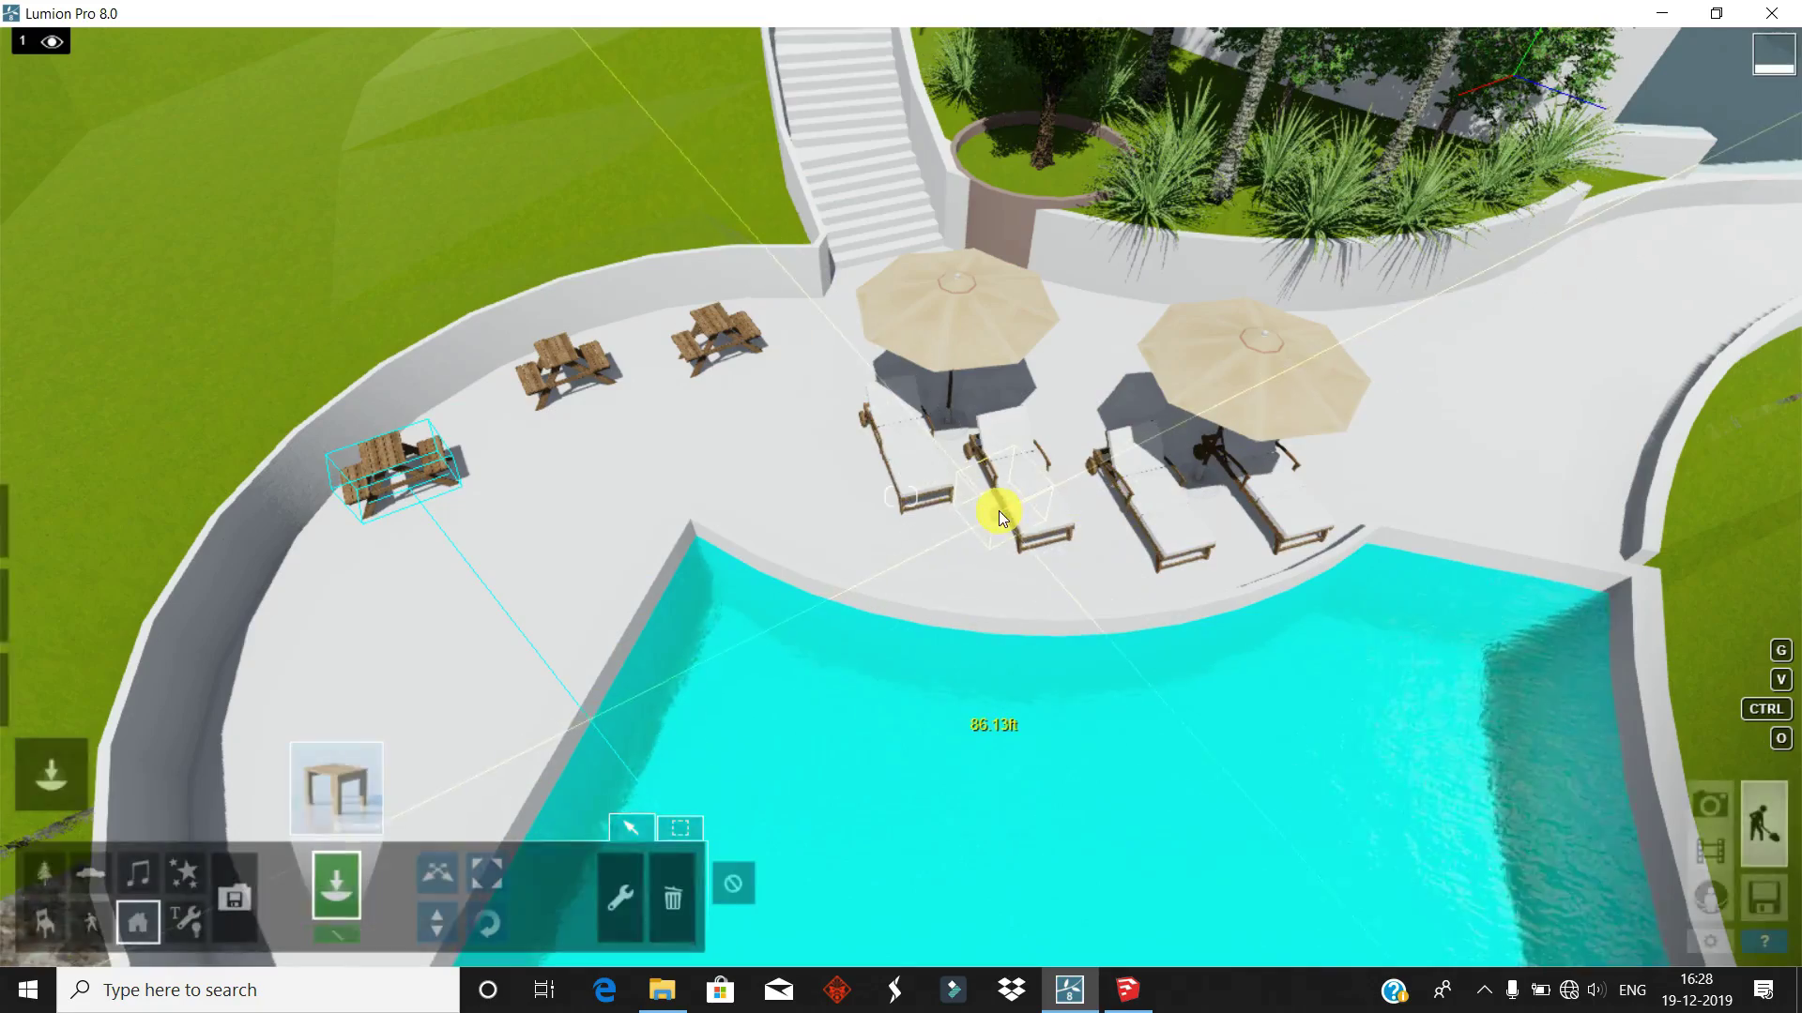
scroll(999, 510, "up", 5)
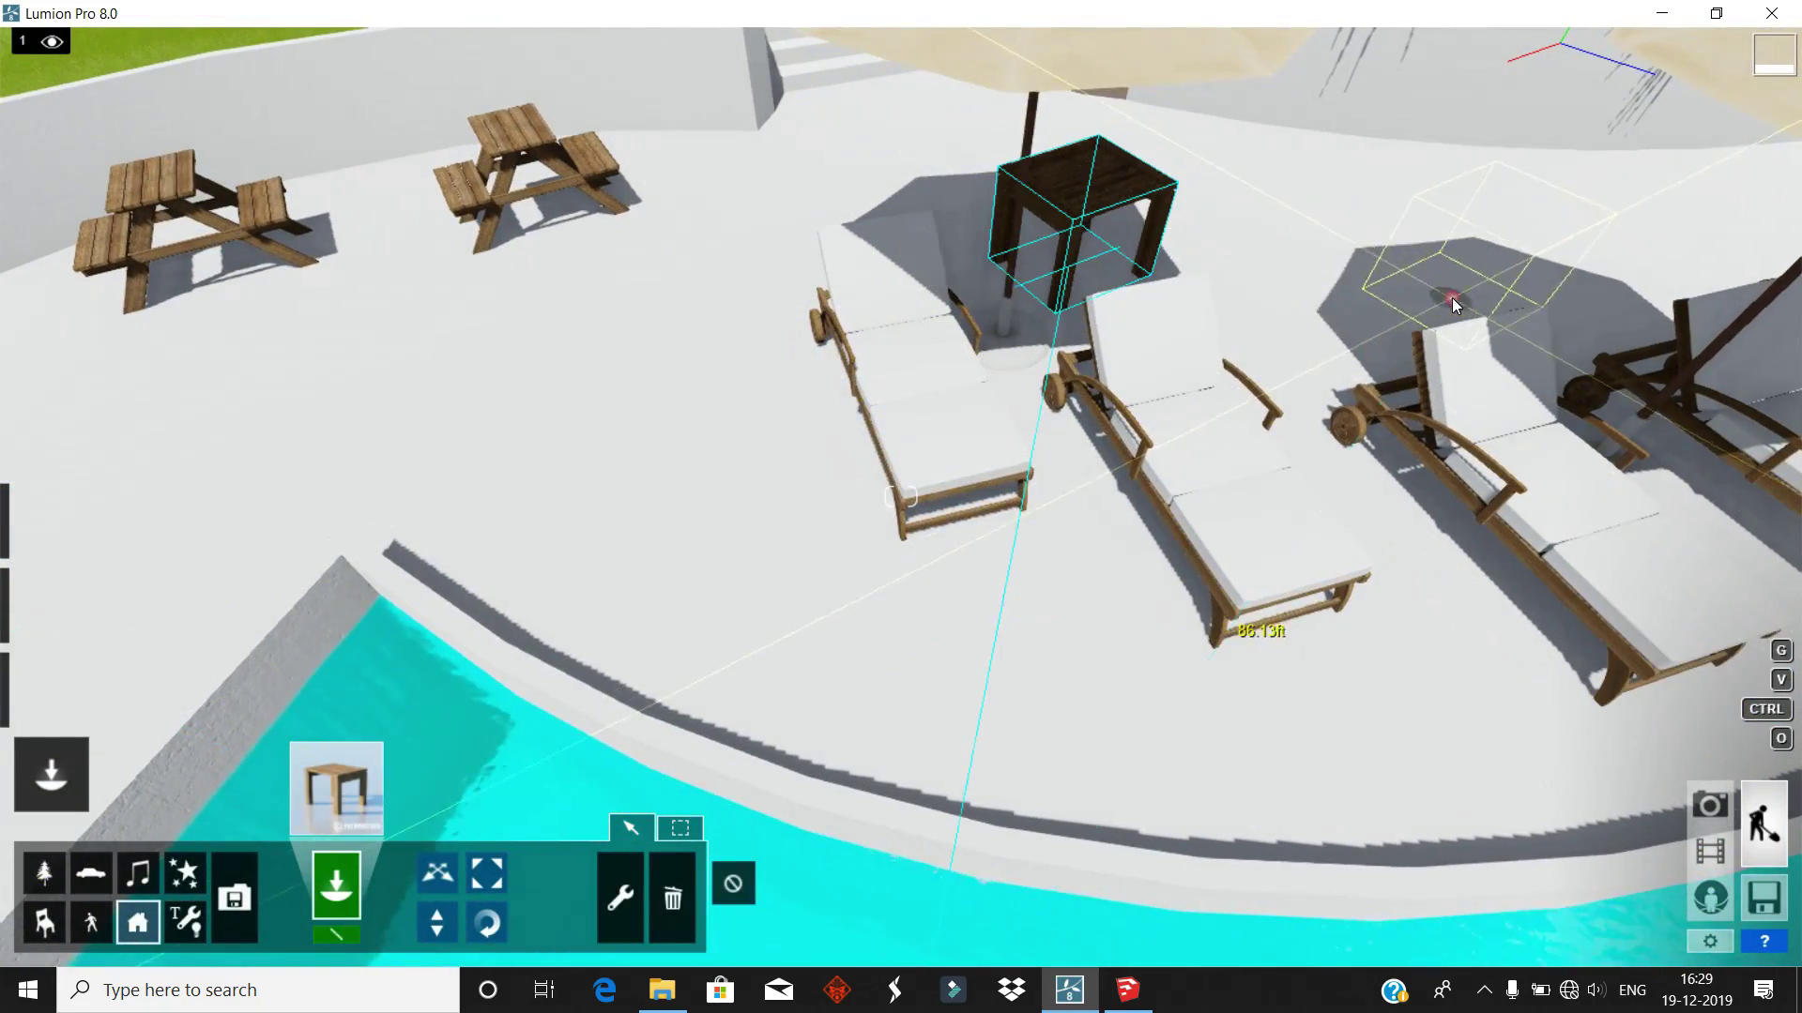
scroll(1379, 404, "down", 5)
scroll(939, 657, "down", 5)
left_click(334, 793)
left_click(581, 234)
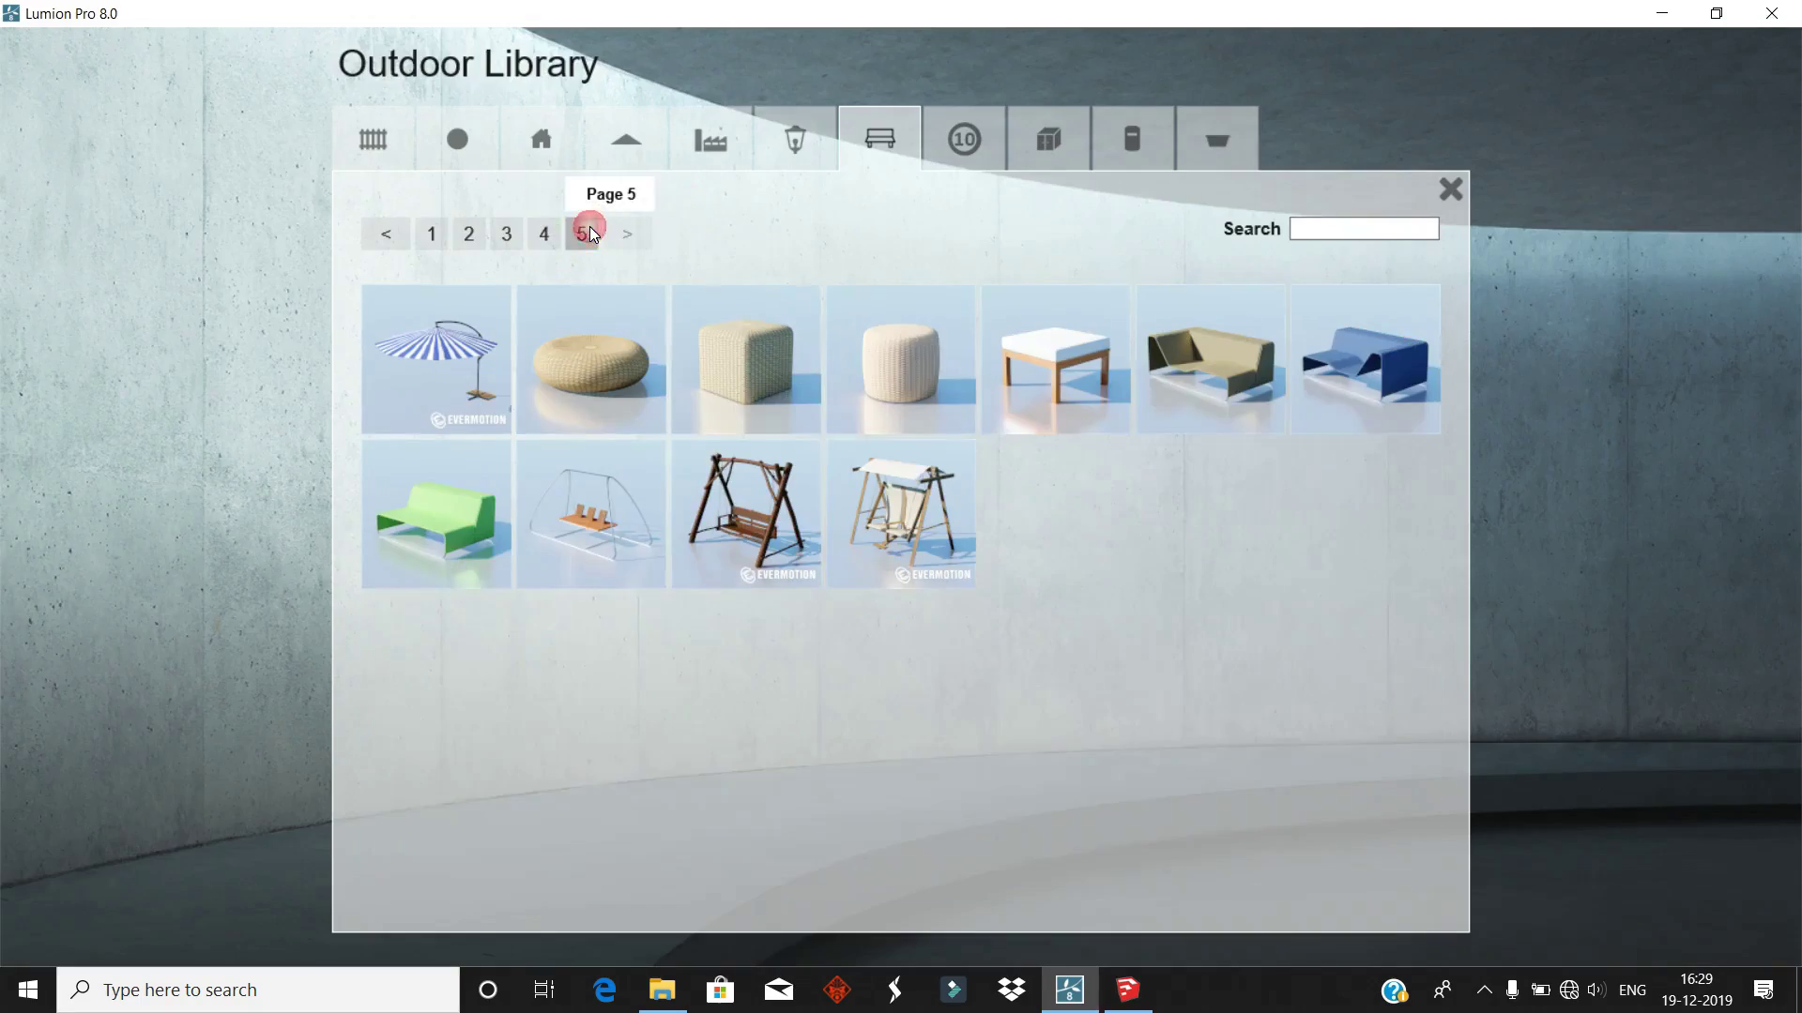
left_click(460, 413)
left_click(623, 612)
- Place two poufs beside the striped parasol
scroll(459, 816, "up", 3)
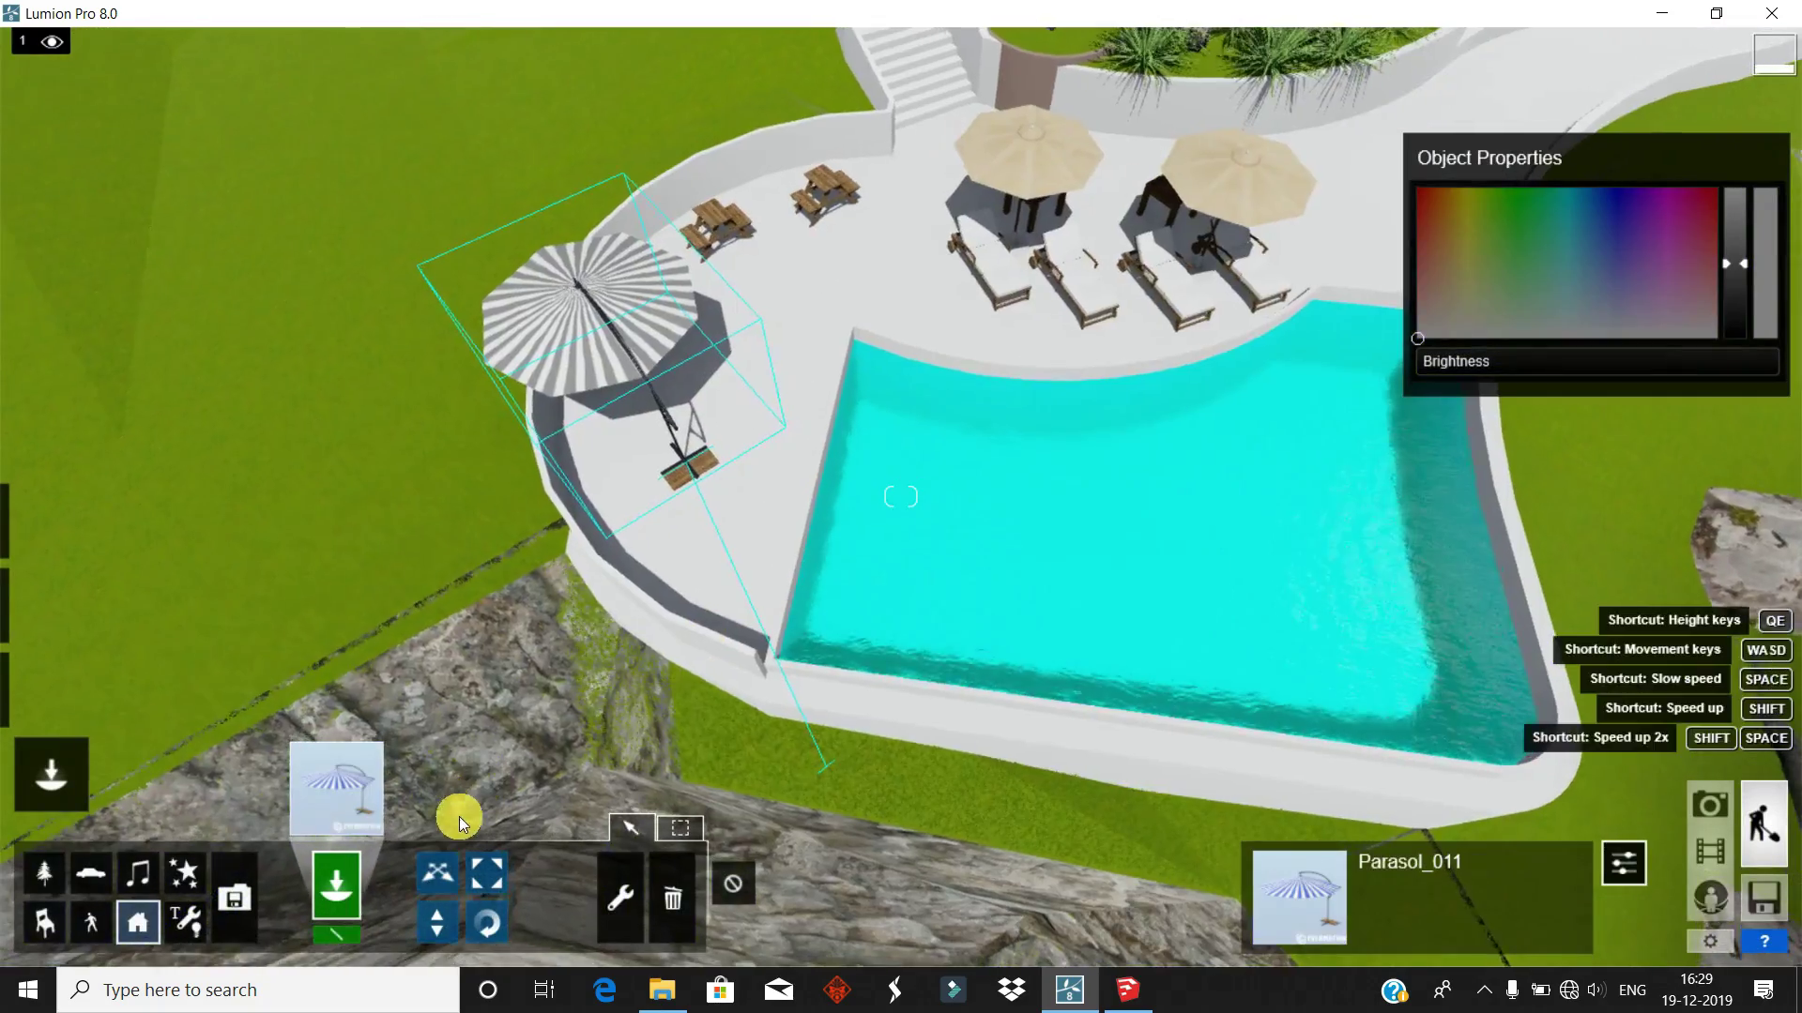
left_click(335, 789)
key("Escape")
left_click(680, 518)
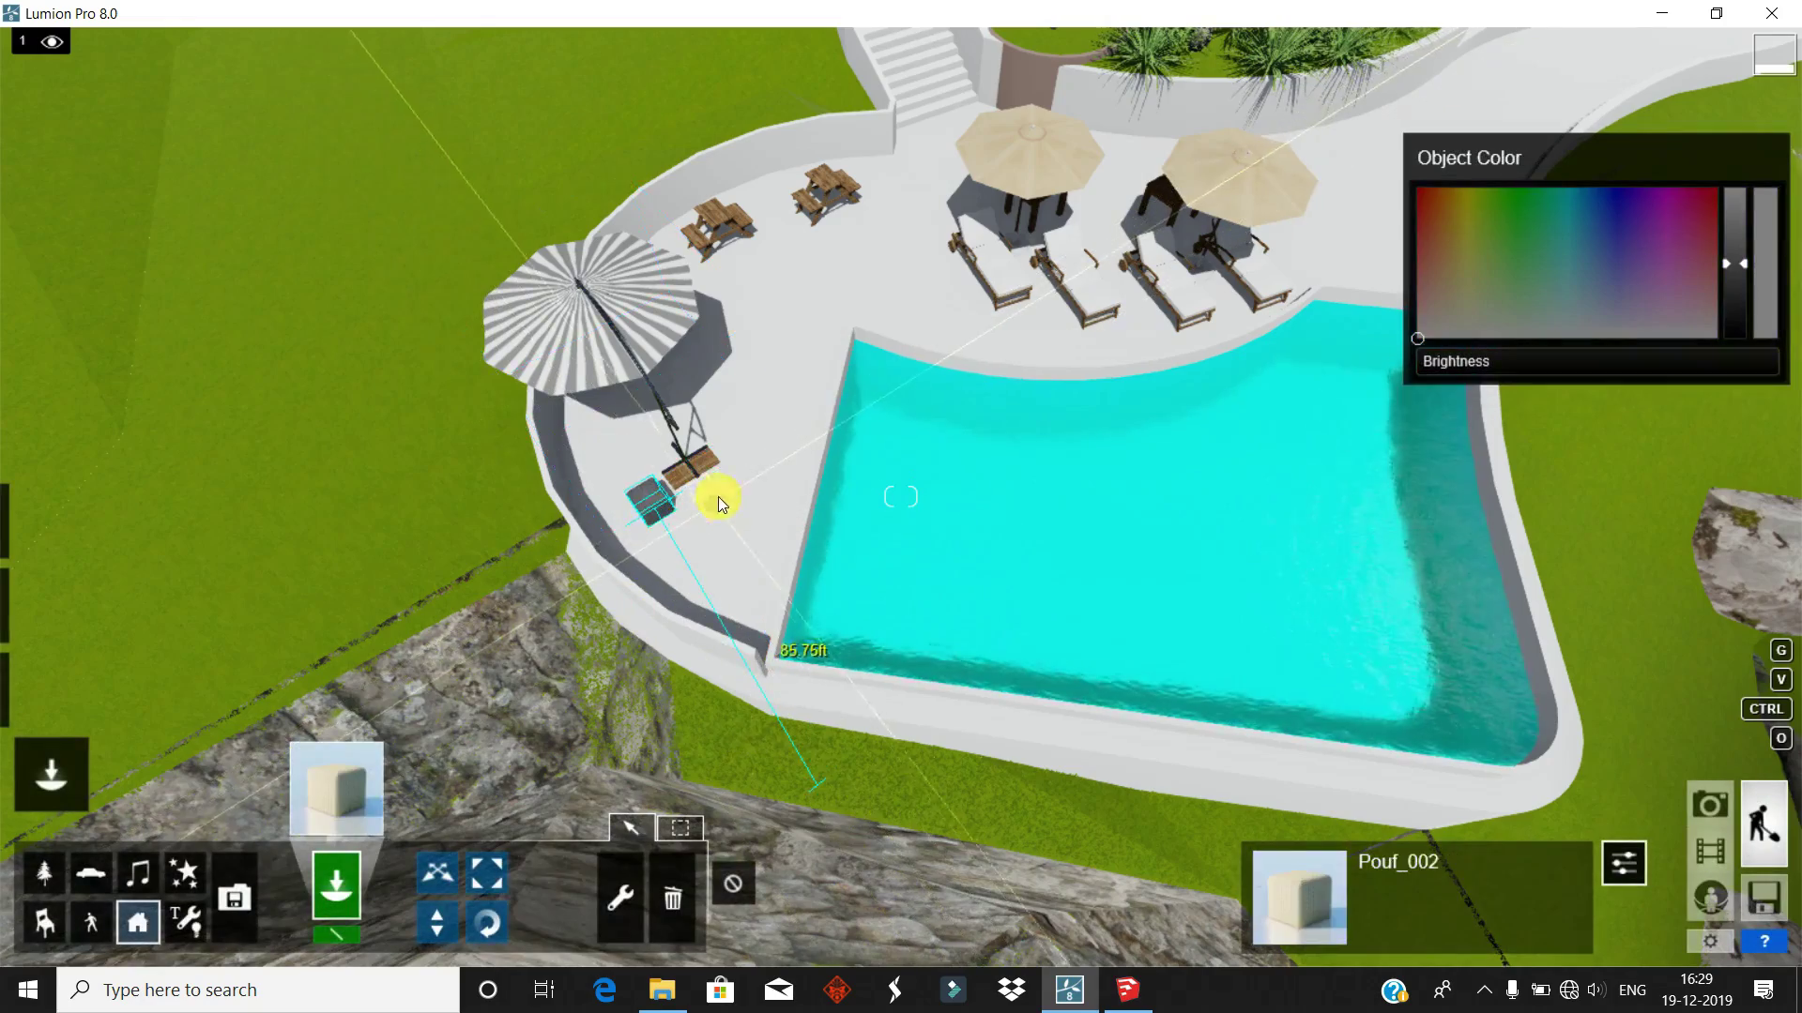
left_click(760, 447)
- Place two wooden folding chairs on the terrace, turned toward the table
left_click(361, 802)
left_click(447, 242)
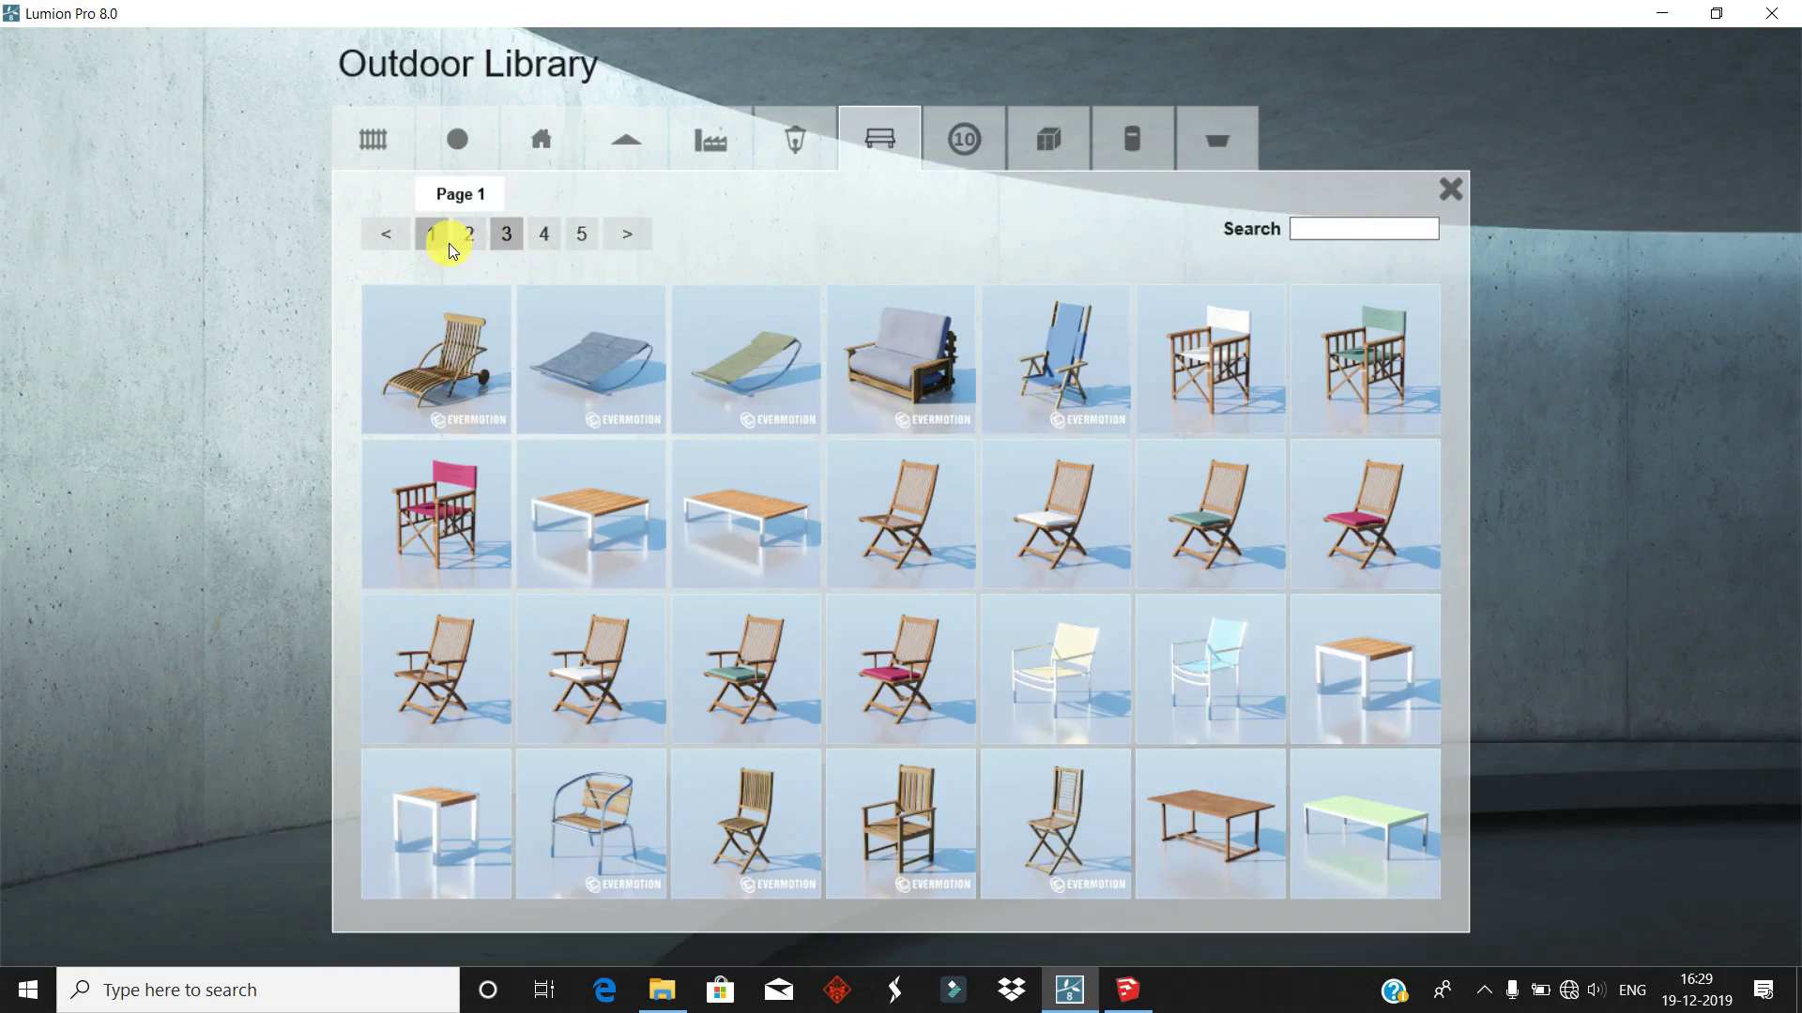
left_click(549, 638)
left_click(569, 368)
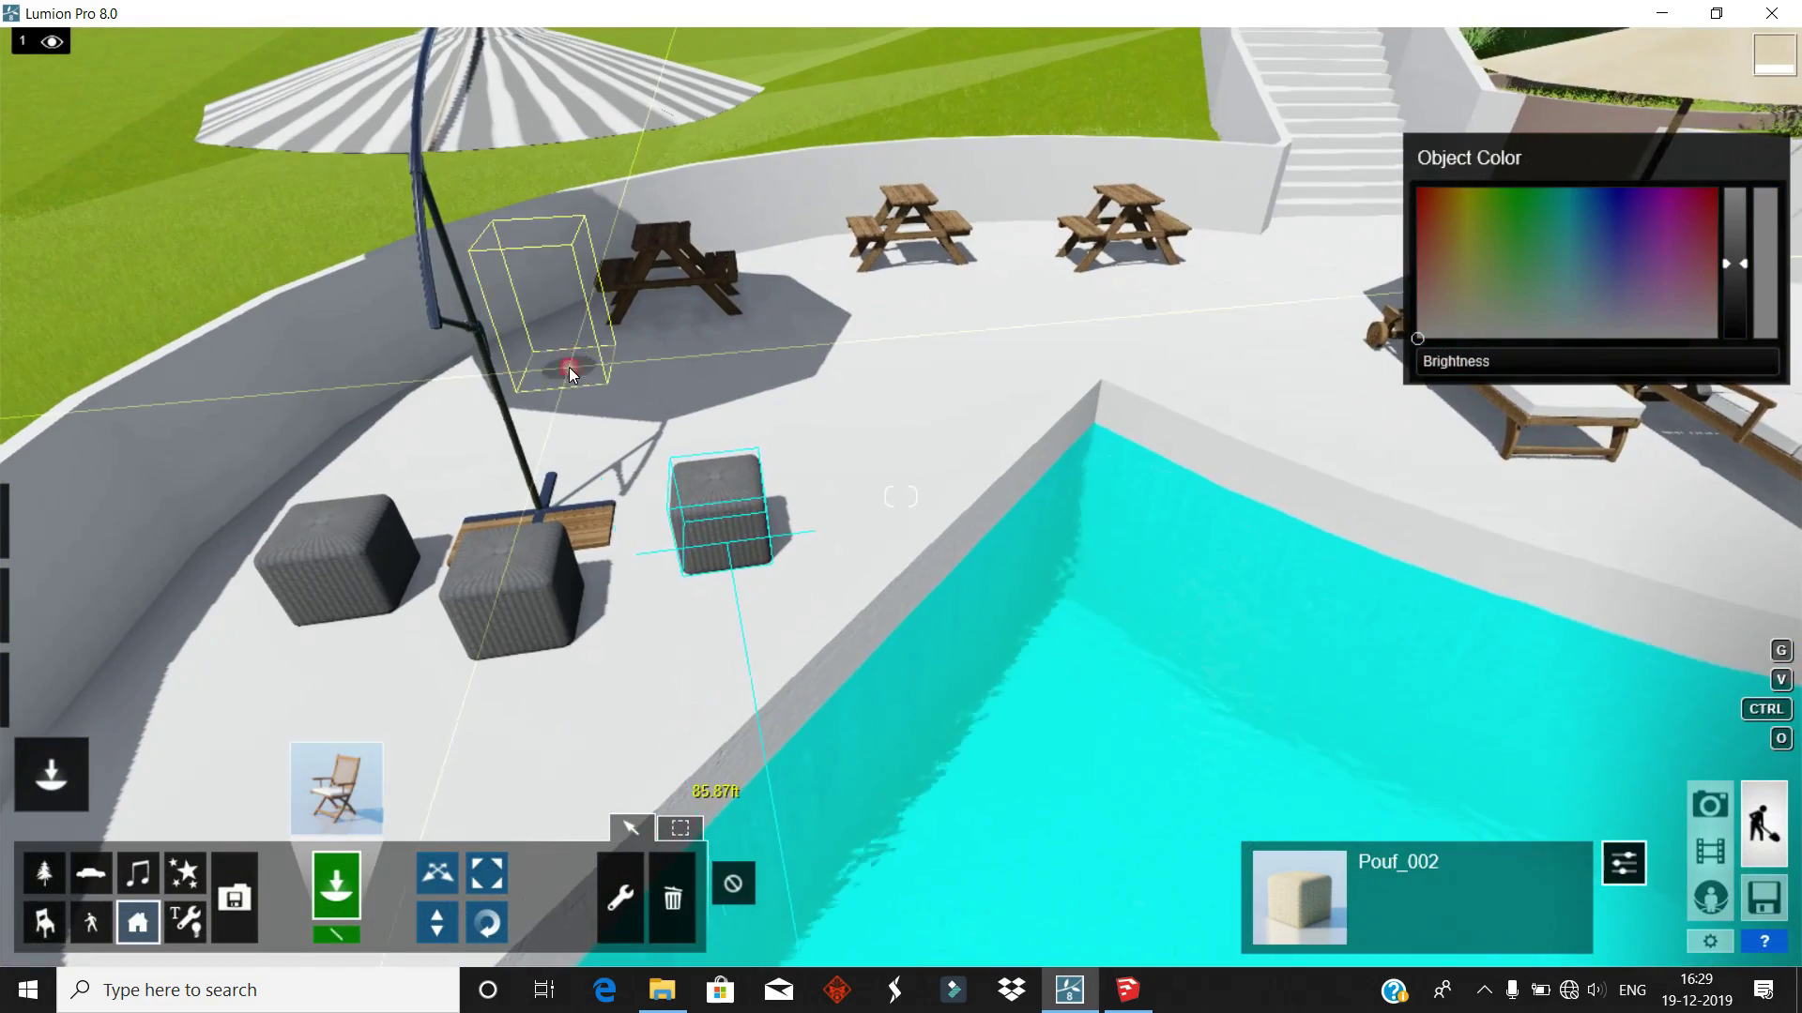
left_click(419, 452)
left_click(487, 922)
left_click_drag(419, 453, 407, 490)
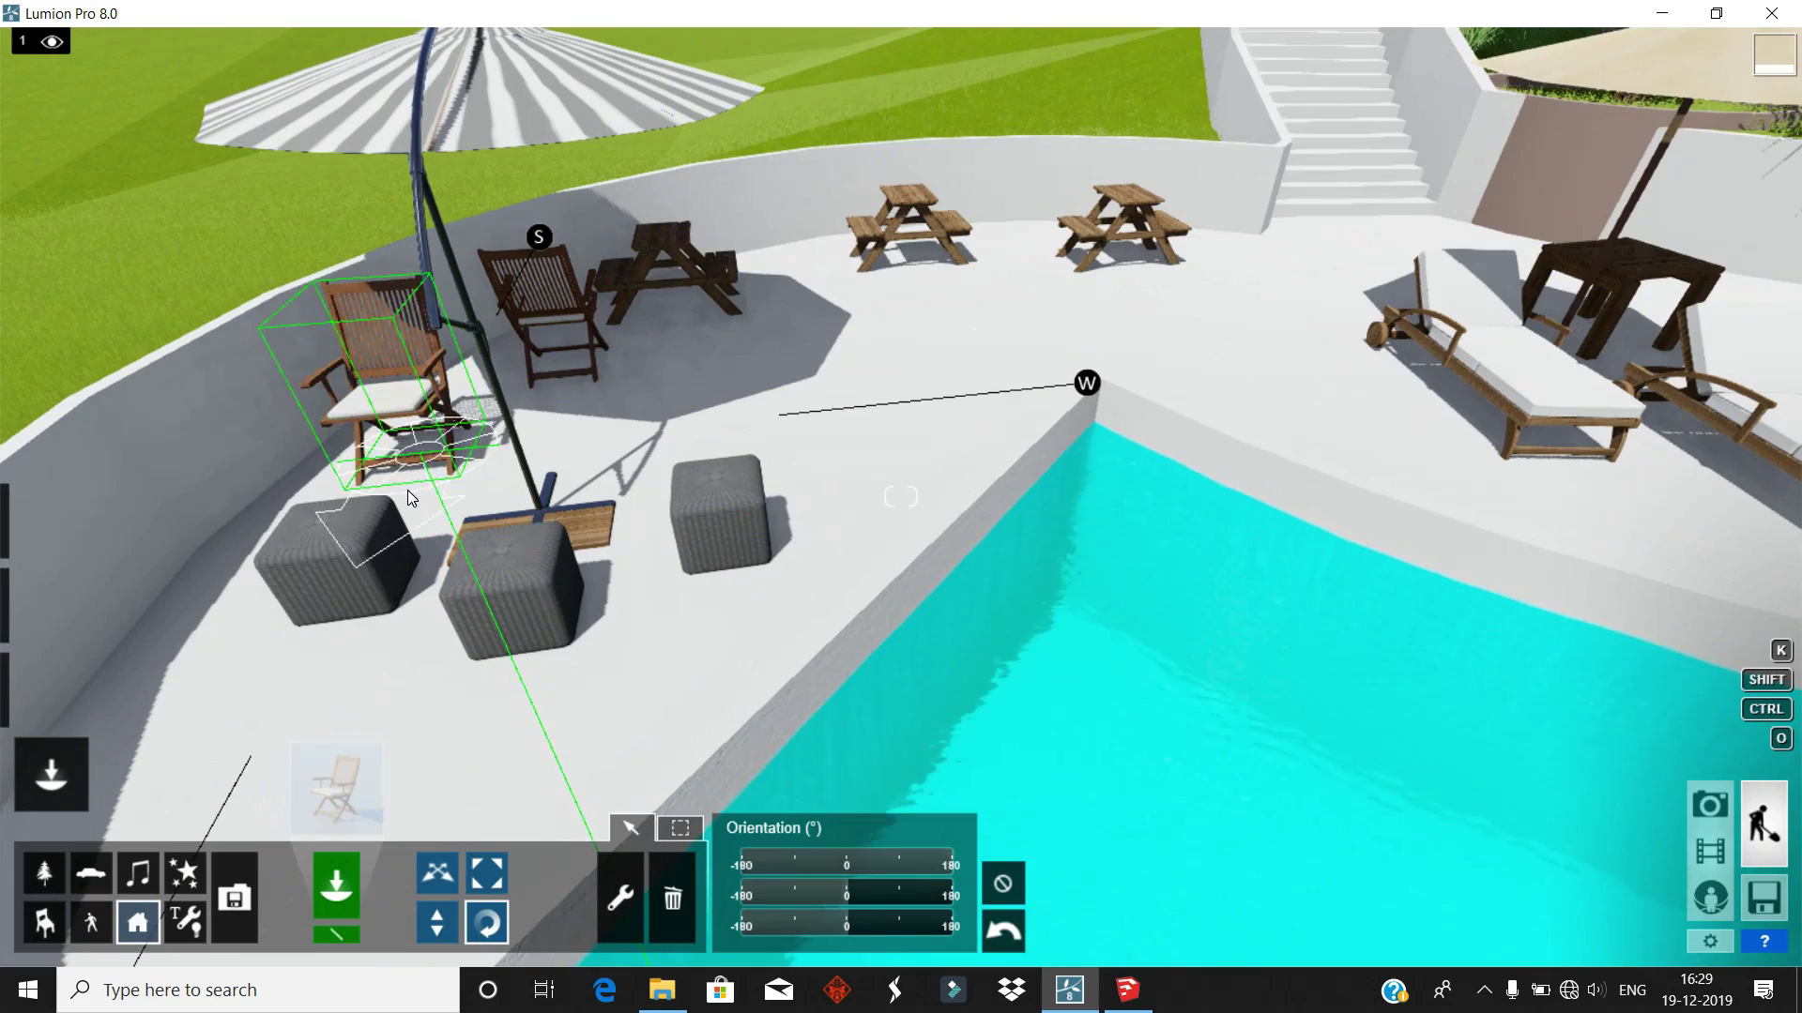
left_click_drag(569, 367, 540, 411)
- Place a wooden deck chair on the terrace and rotate it into position
left_click(336, 788)
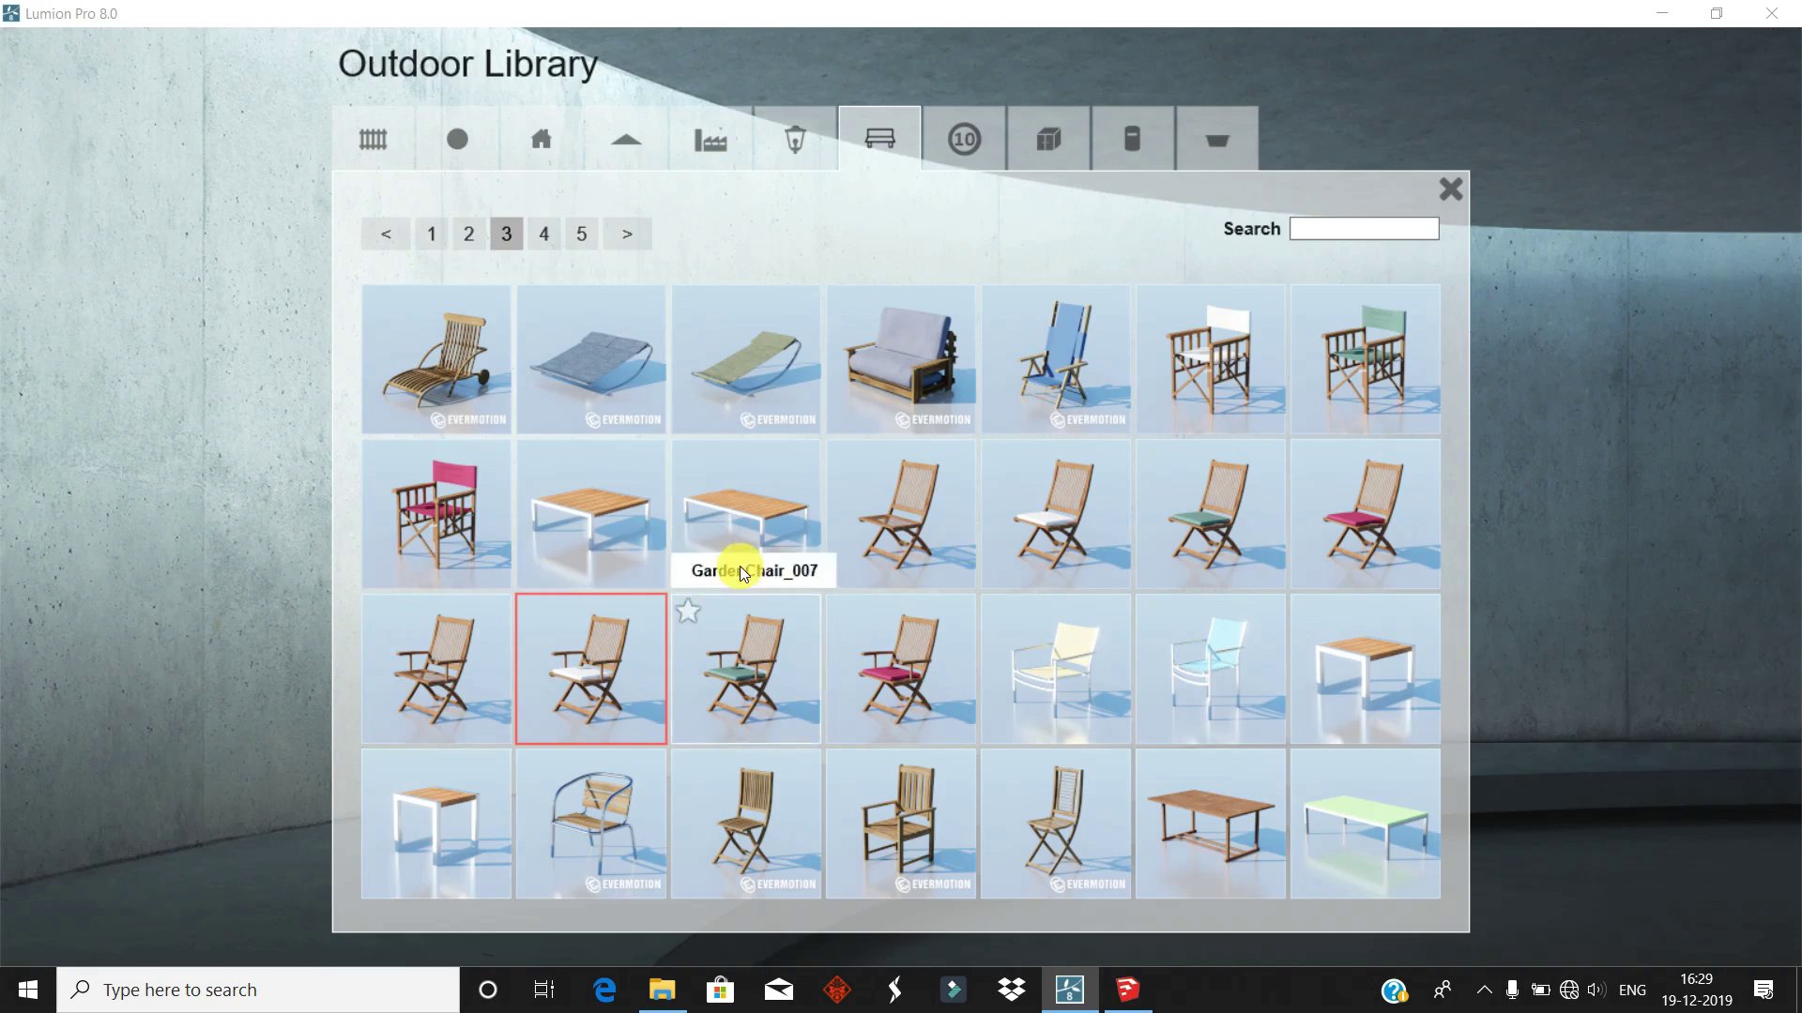
left_click(469, 235)
left_click(778, 702)
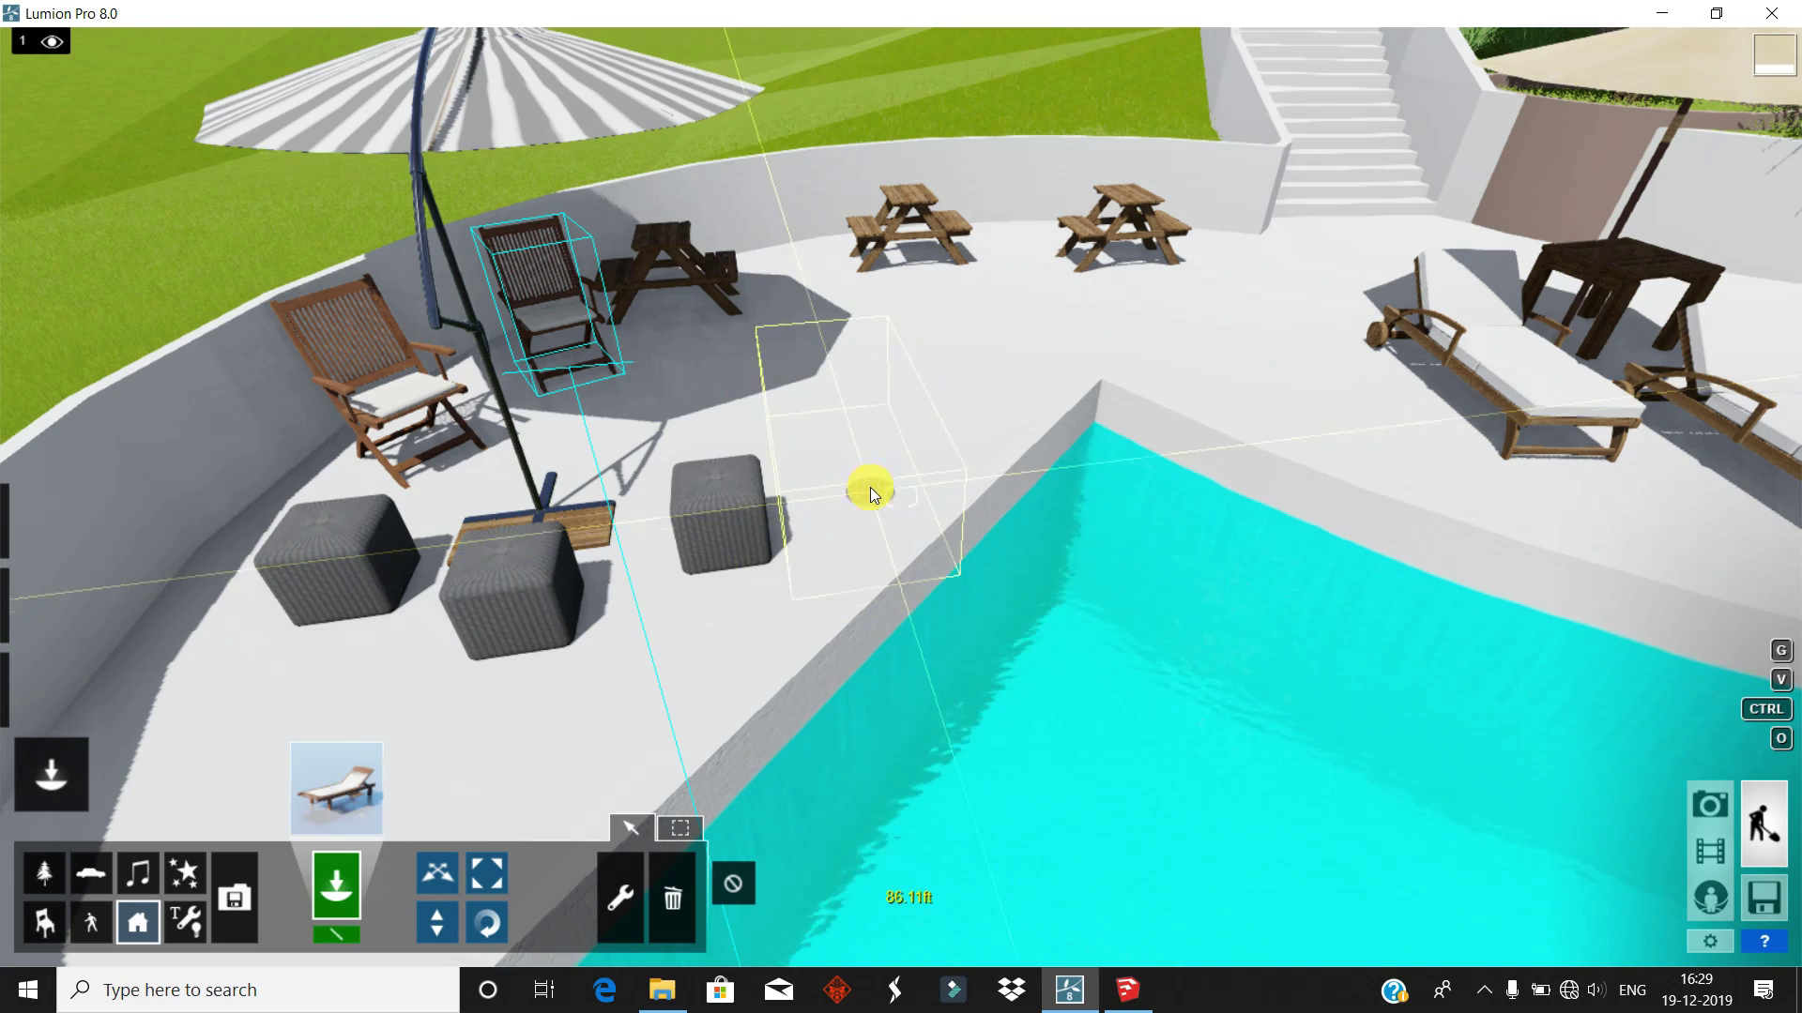
left_click(887, 392)
left_click(487, 929)
mouse_move(746, 432)
left_mouse_down()
mouse_move(751, 479)
mouse_move(801, 481)
left_mouse_up()
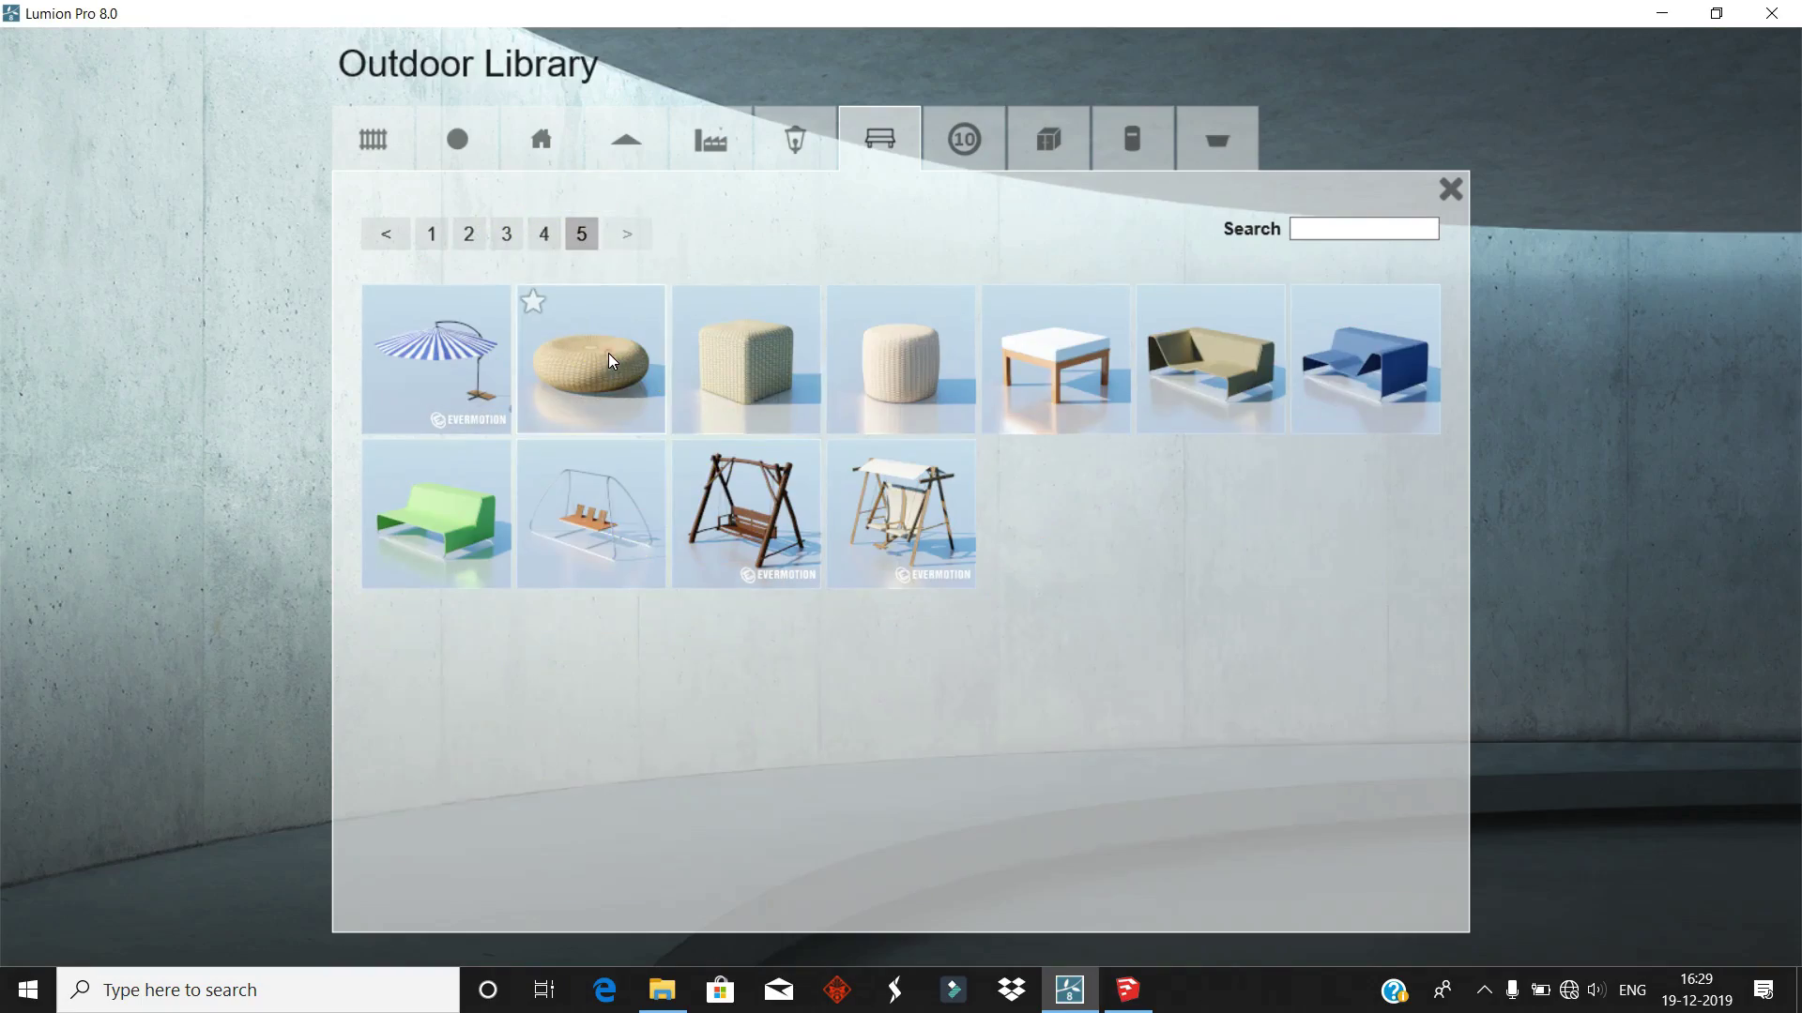
- Place Pouf_001 on the terrace, brighten it to white, and fly into the living room
left_click(608, 352)
left_click(645, 441)
left_click(1737, 230)
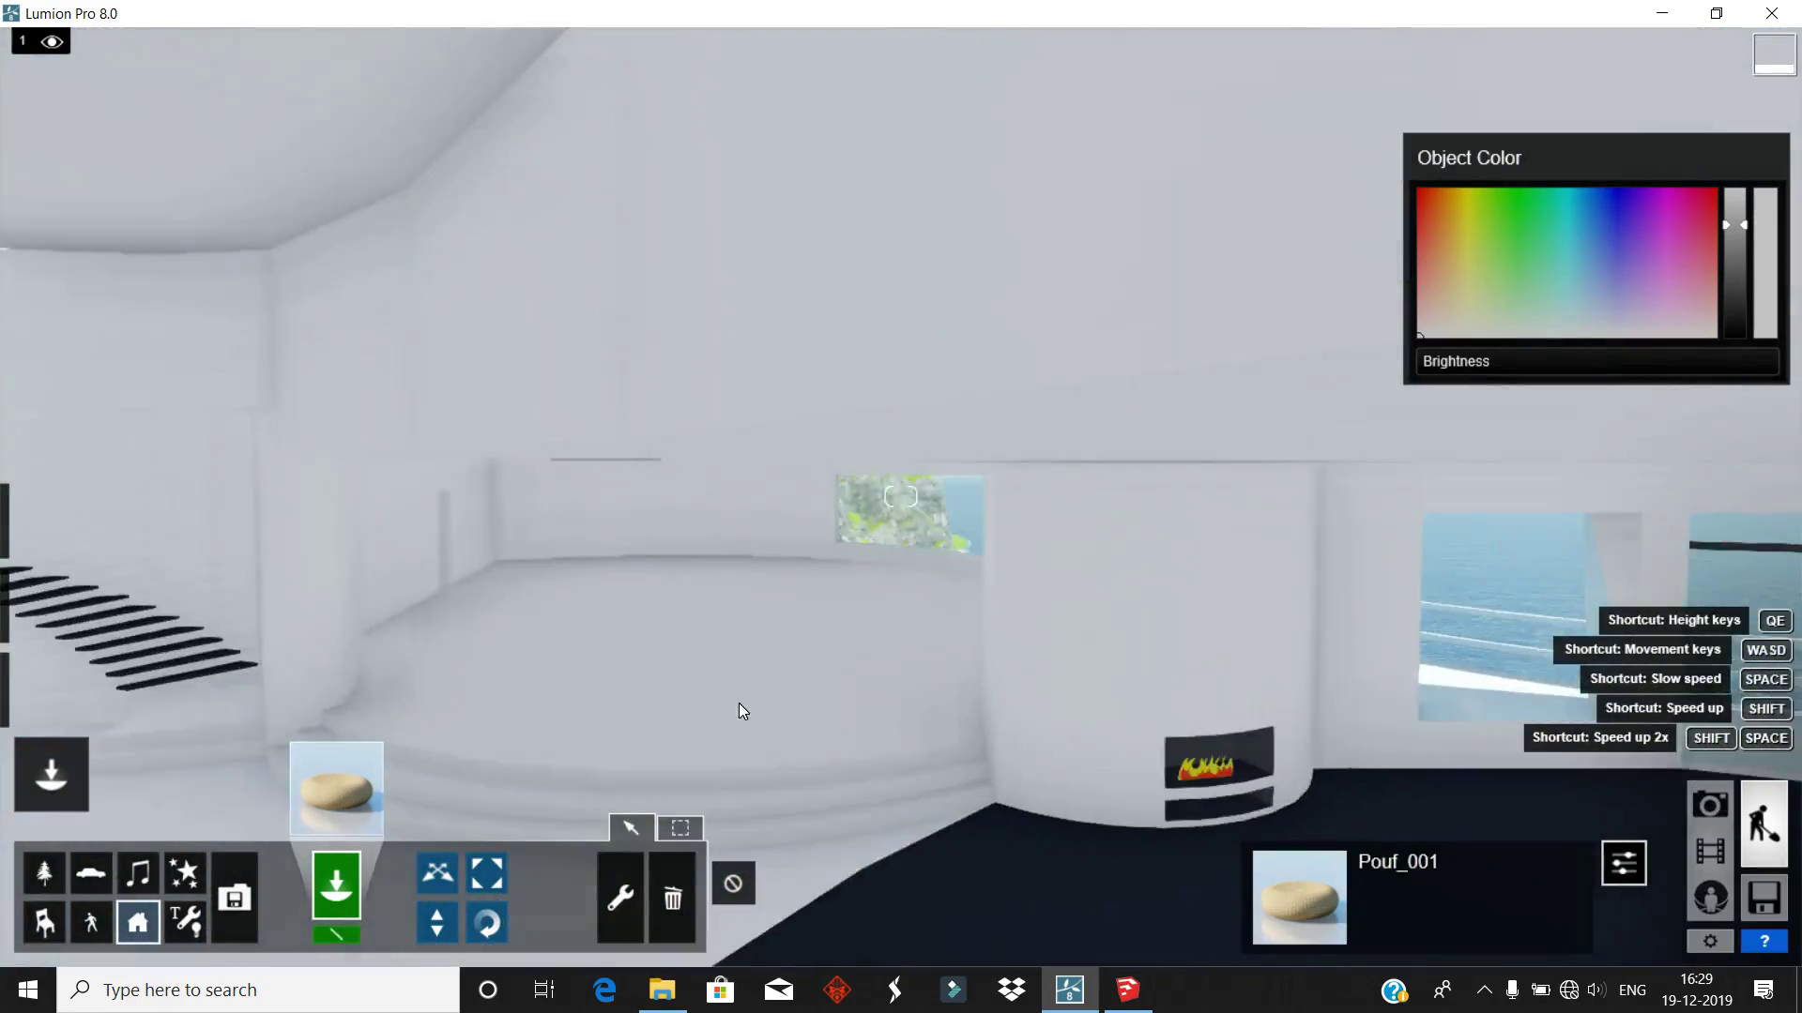
mouse_move(741, 710)
right_mouse_down()
mouse_move(550, 689)
mouse_move(721, 732)
right_mouse_up()
- Apply a grey Indoor > Wood Floor material to the living room floor and confirm
left_click(127, 928)
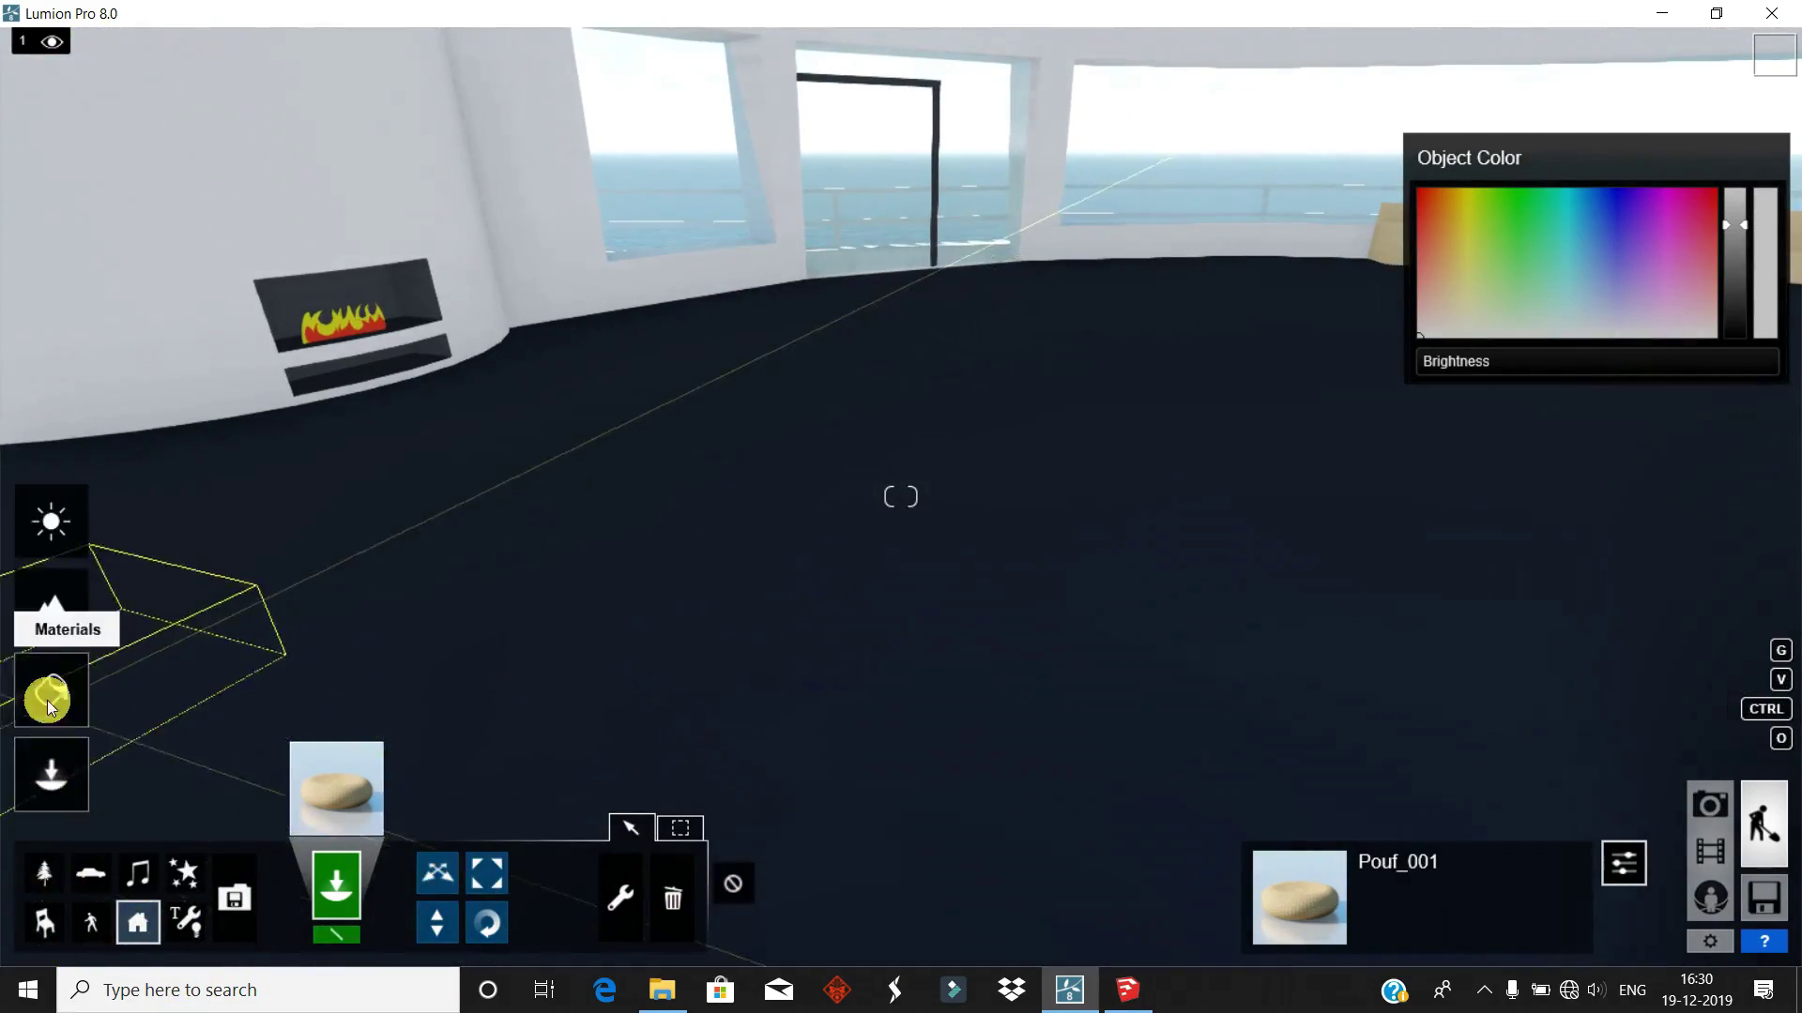
left_click(47, 699)
left_click(163, 176)
left_click(340, 308)
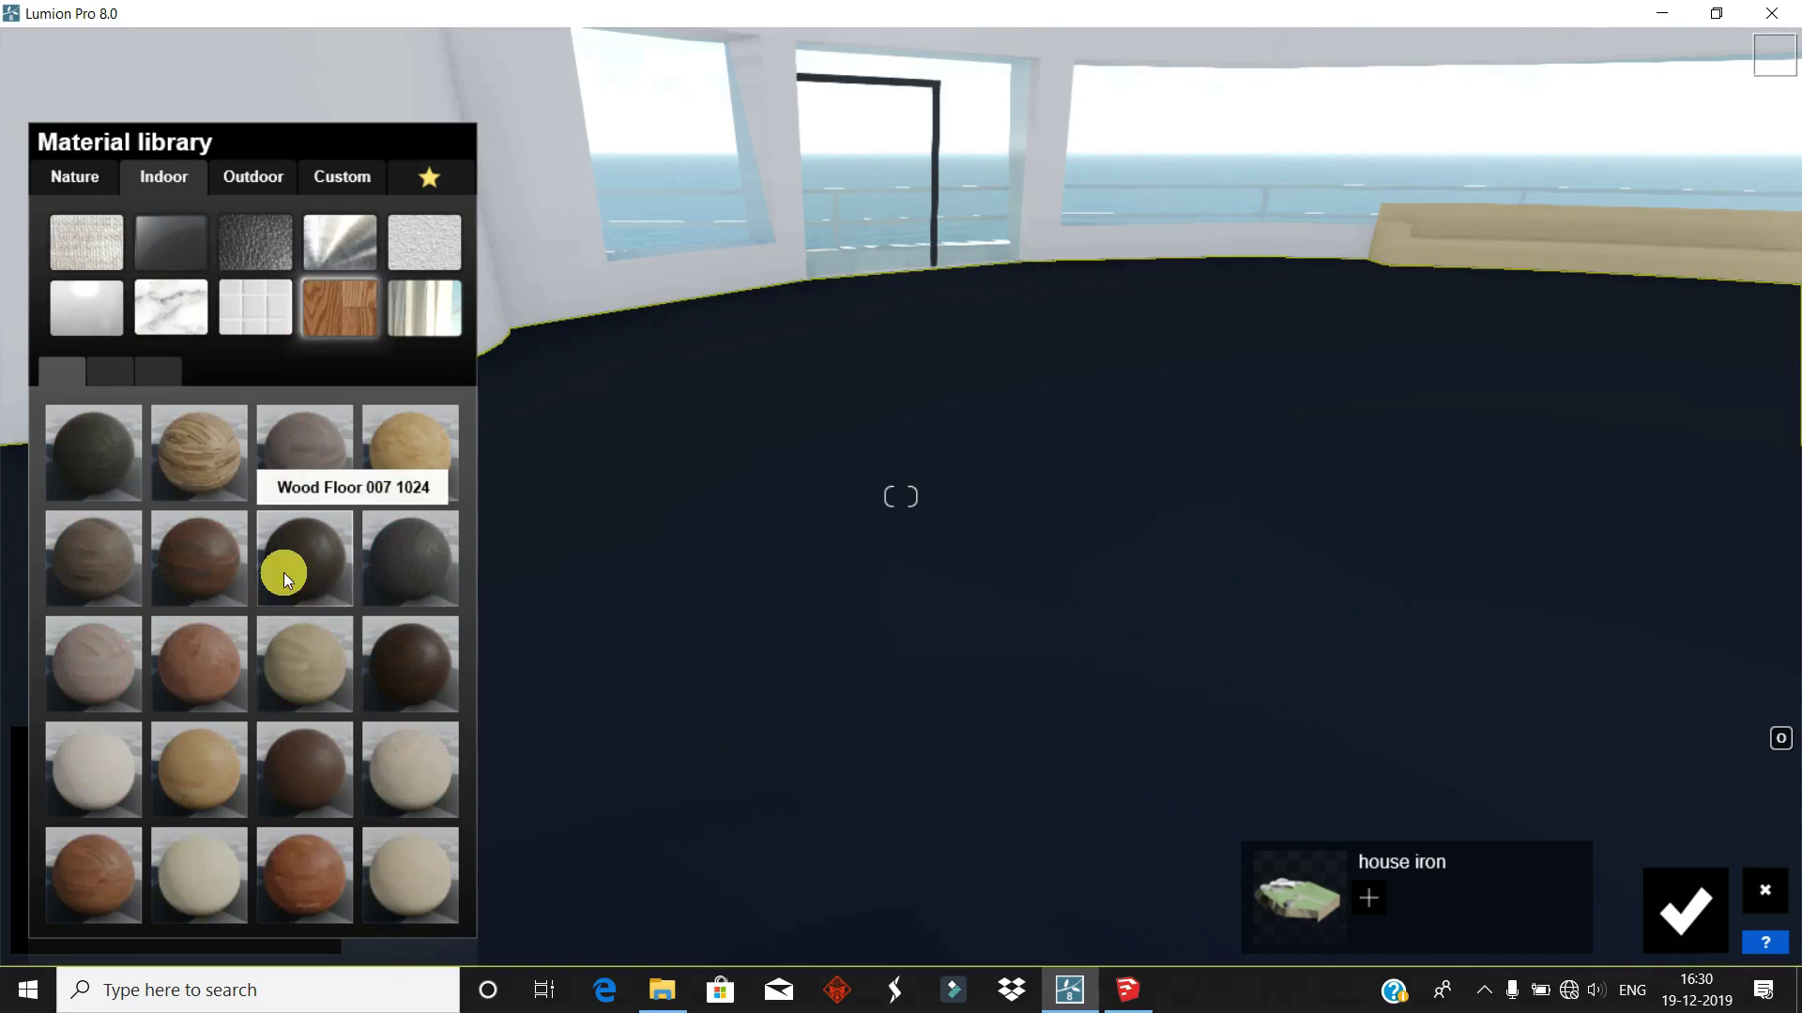
left_click(319, 672)
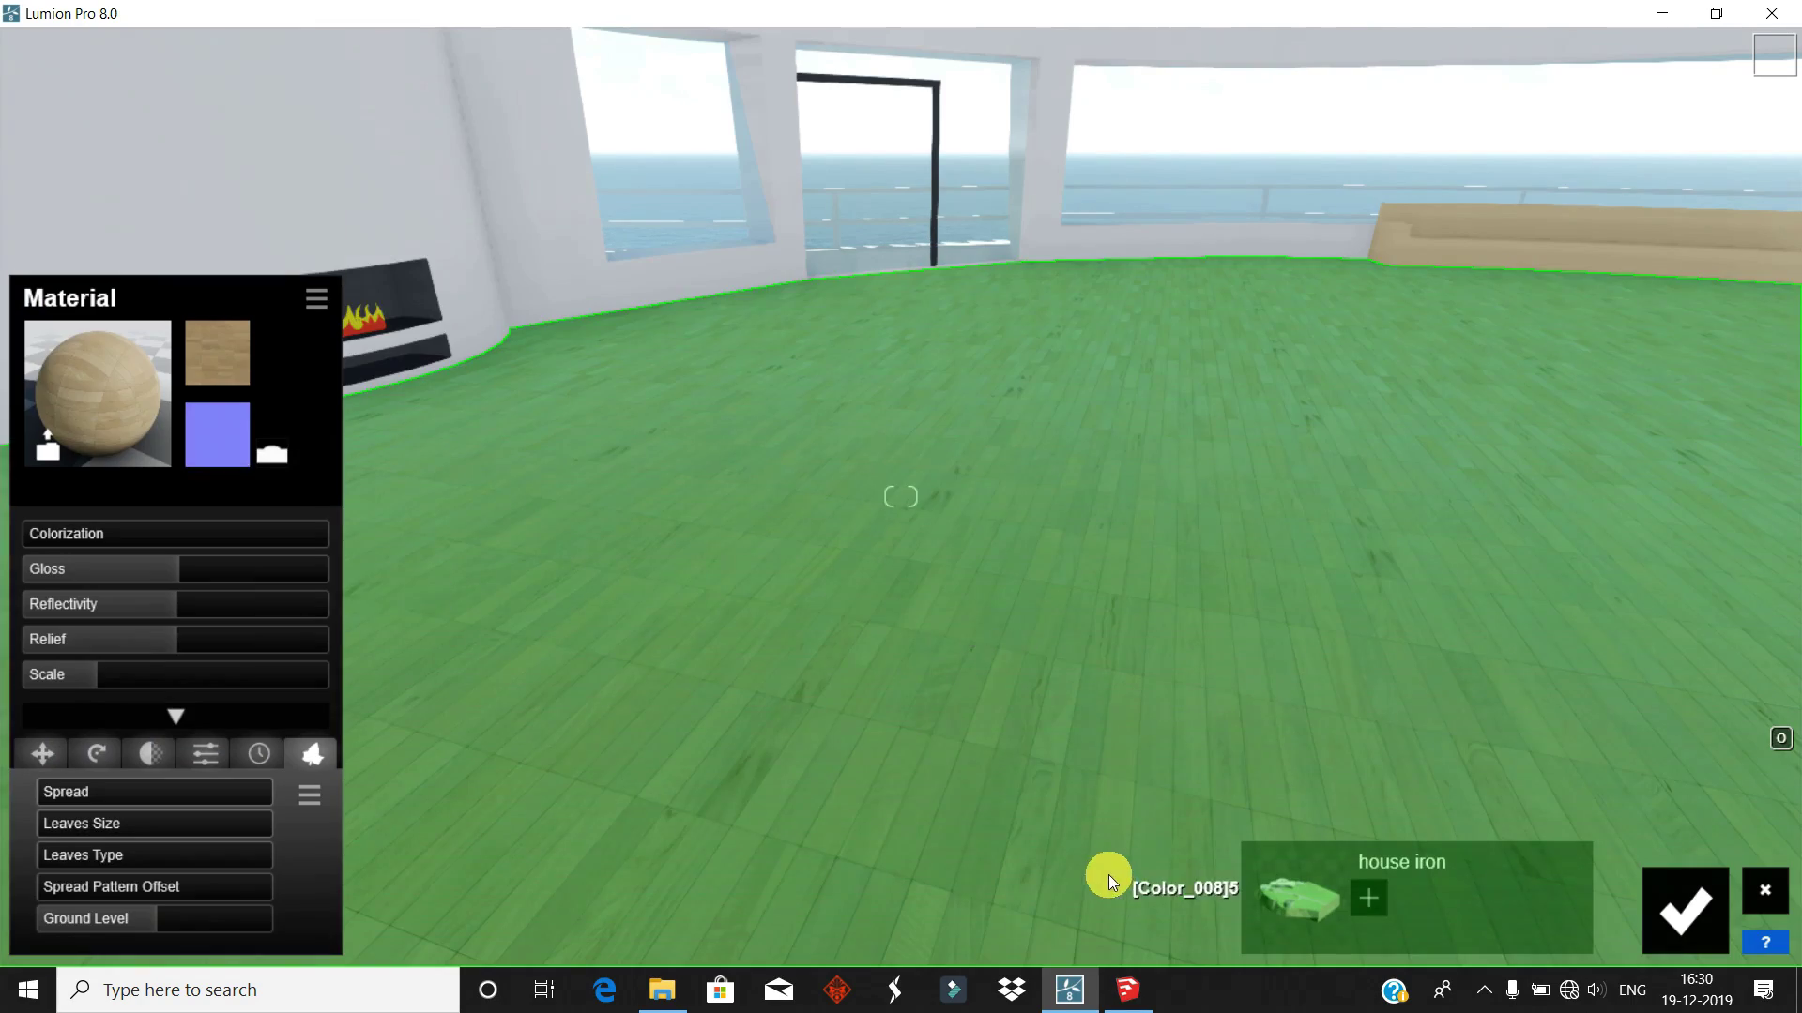
right_click_drag(1107, 874, 1270, 687)
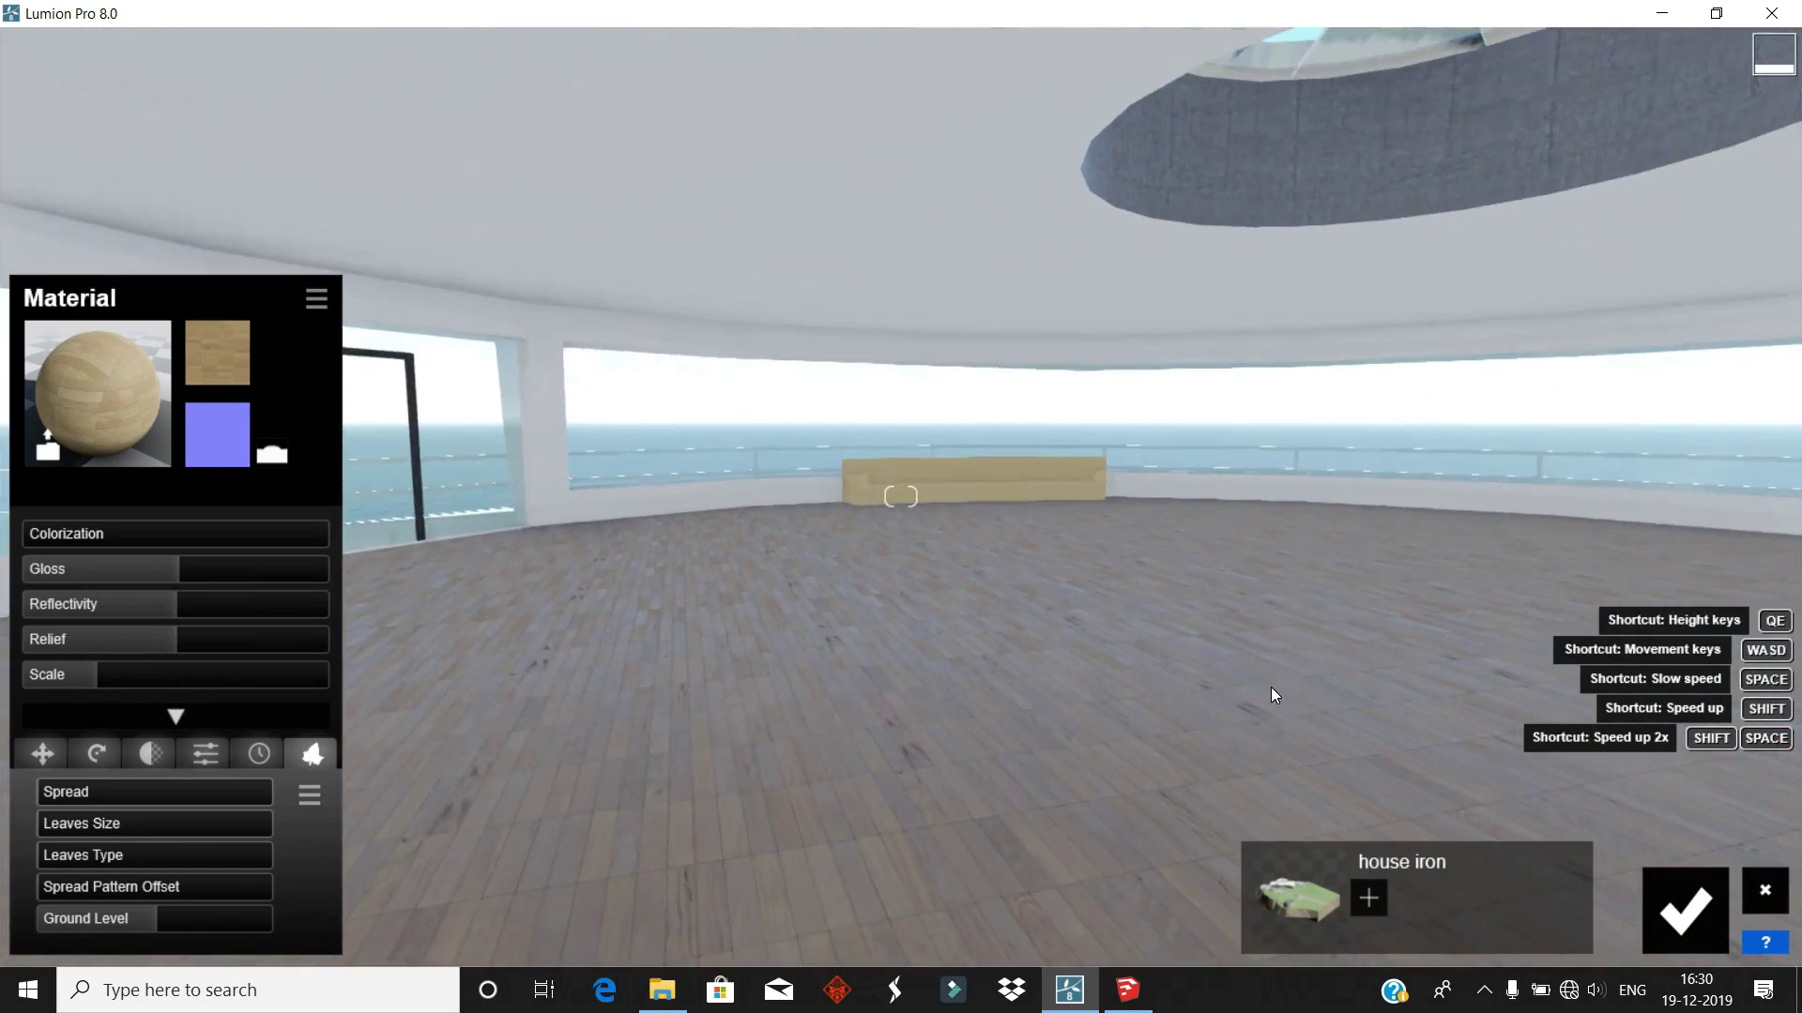
left_click(1686, 910)
- Move the camera toward the sofa area and face the room interior
mouse_move(692, 418)
right_mouse_down()
mouse_move(649, 391)
mouse_move(916, 558)
mouse_move(861, 519)
mouse_move(820, 454)
right_mouse_up()
key("w")
key("s")
left_click(60, 698)
- Place Sofa_001 in the middle of the room, rotated and brightened to white
left_click(141, 919)
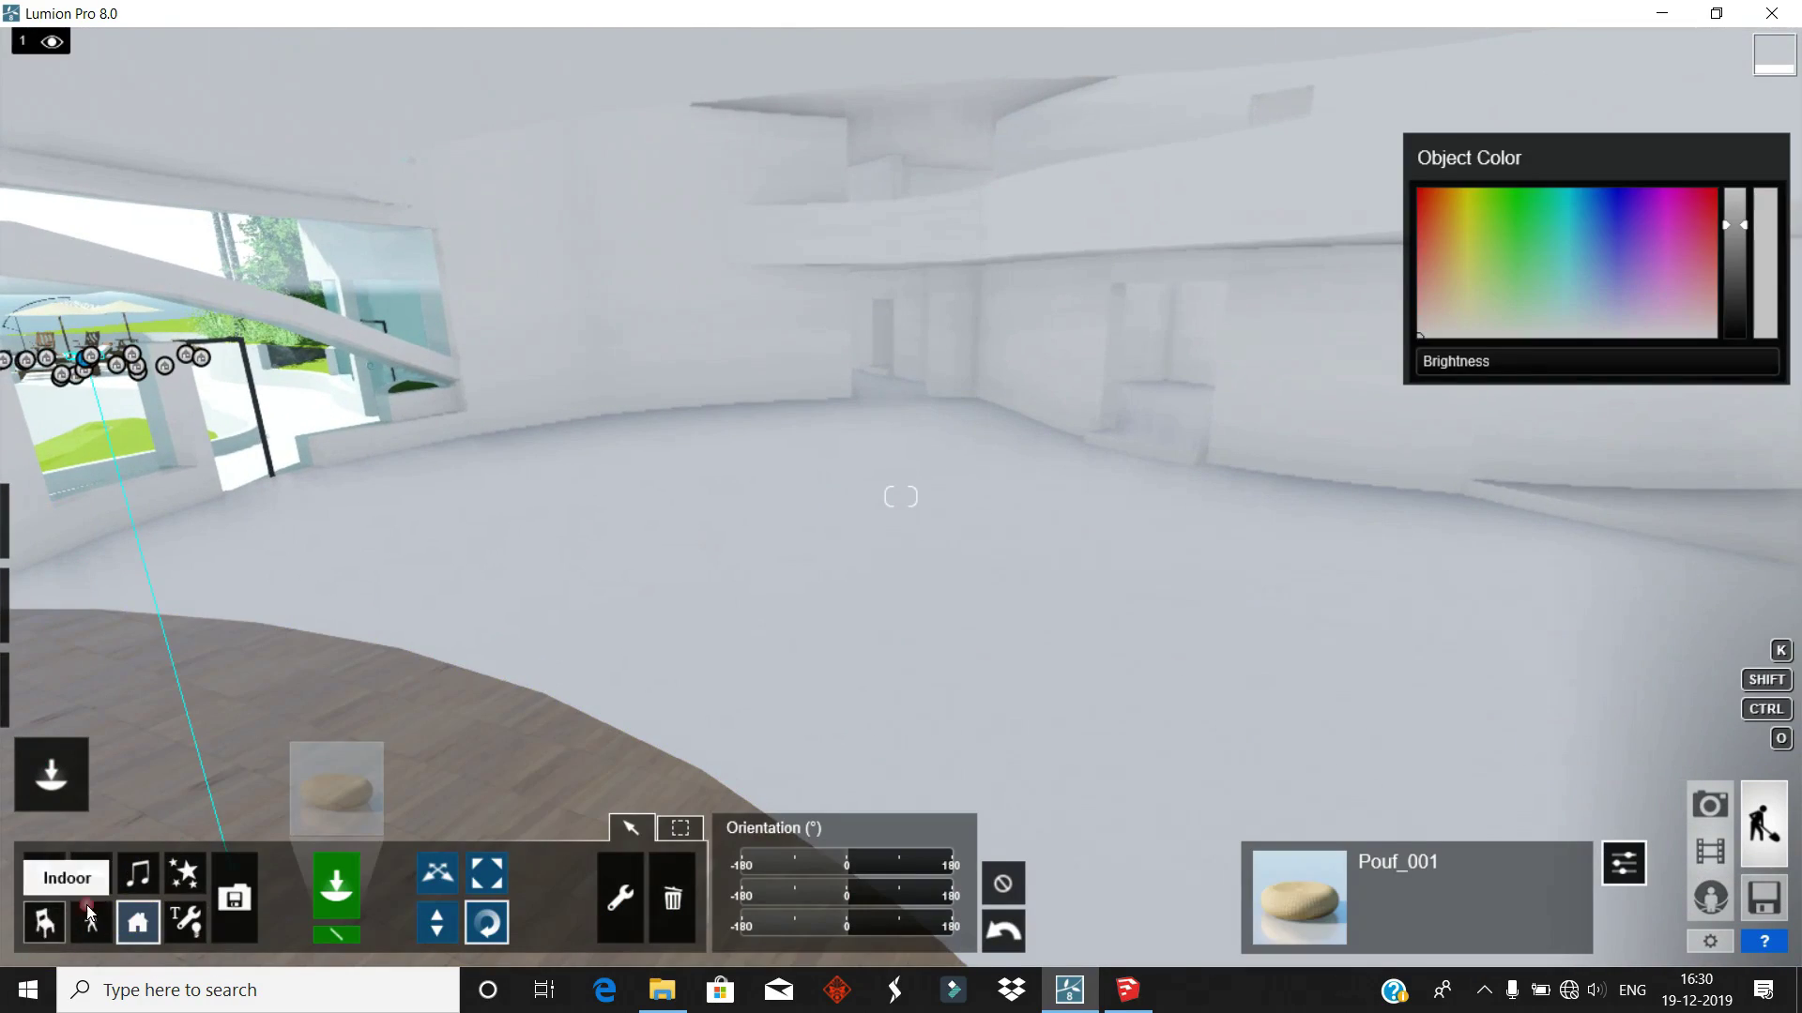
left_click(339, 789)
left_click(1338, 379)
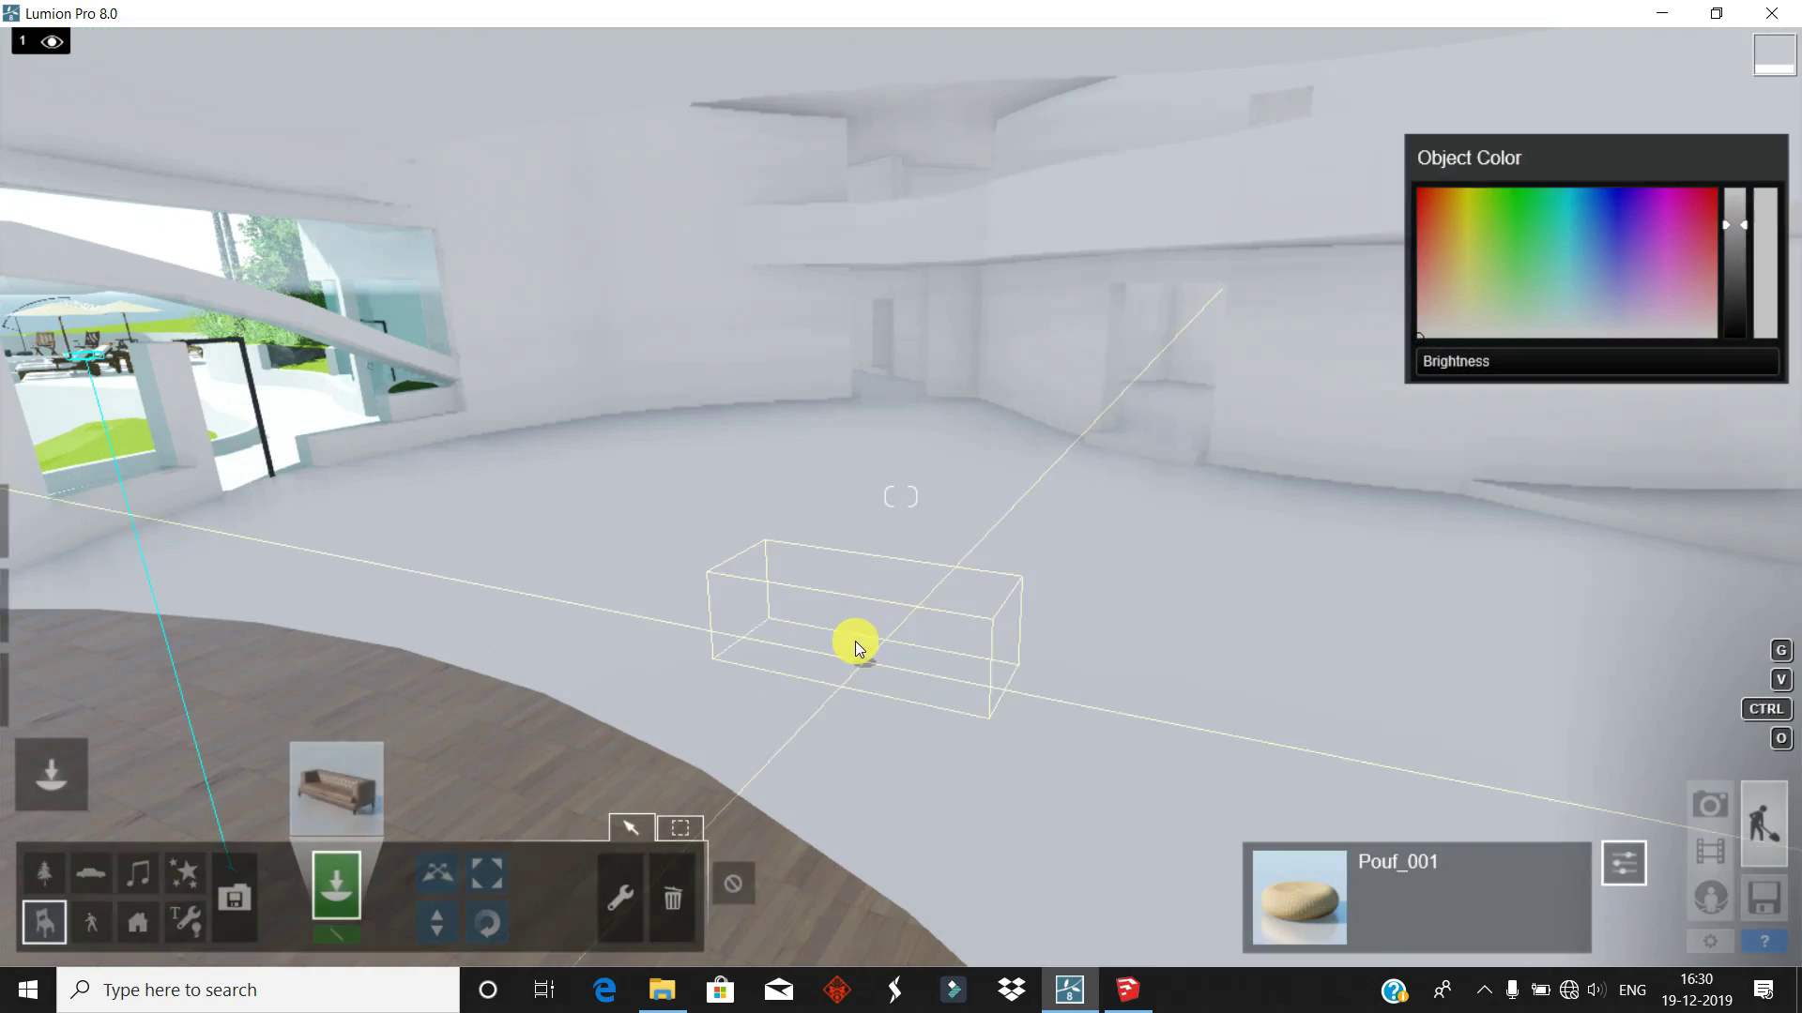
left_click(859, 638)
mouse_move(894, 608)
left_mouse_down()
mouse_move(771, 644)
mouse_move(980, 657)
left_mouse_up()
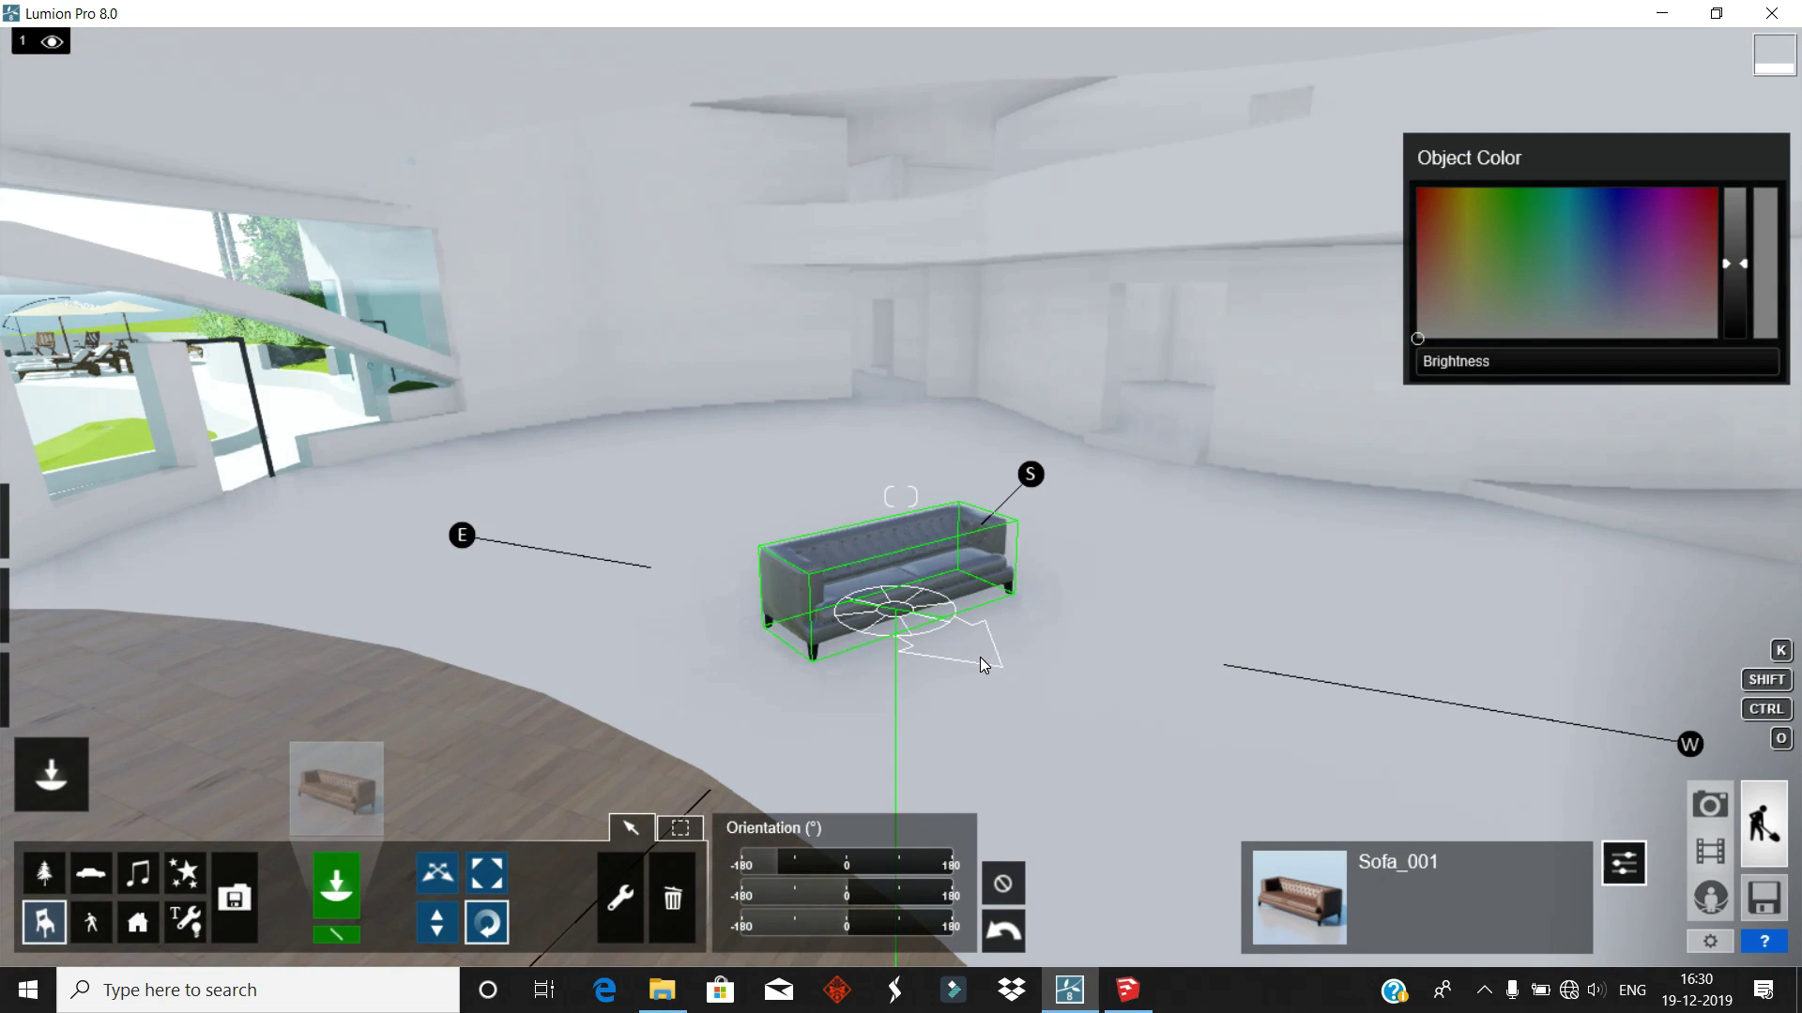
left_click_drag(1727, 206, 1734, 187)
right_click_drag(1434, 392, 1169, 379)
scroll(1182, 404, "down", 3)
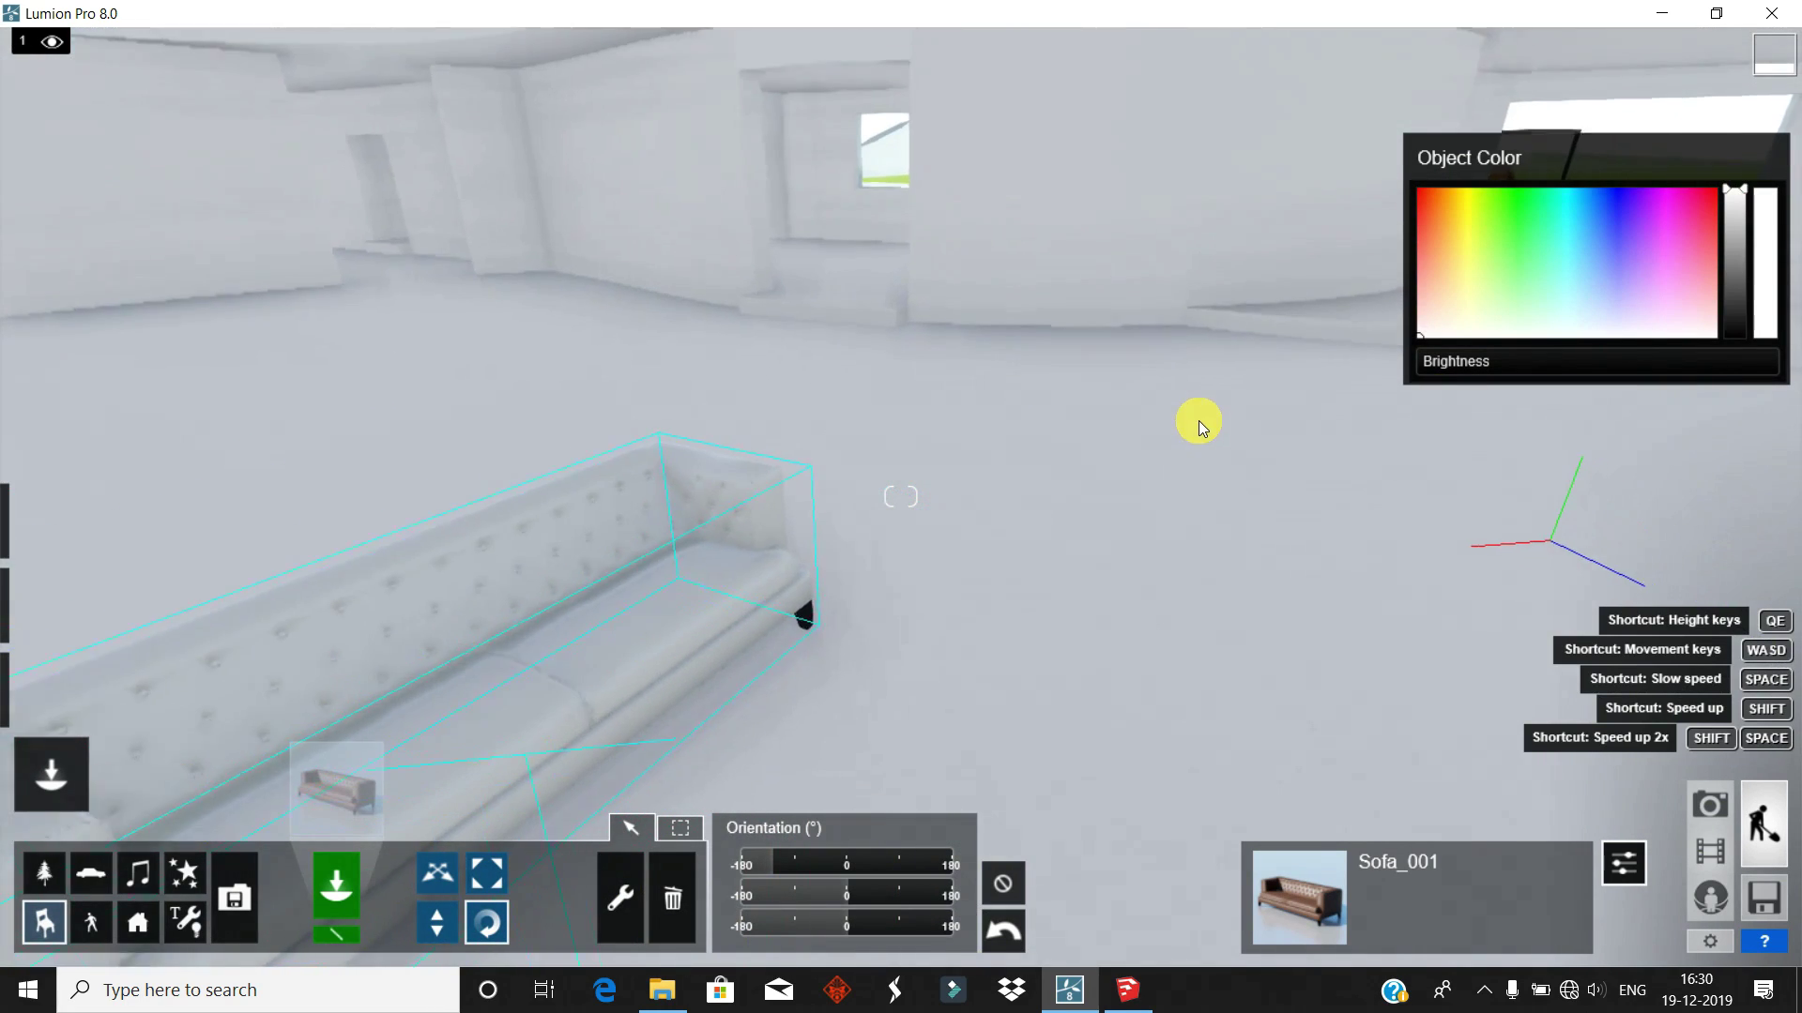
- Start a floor material change, then cancel it and return to object placement
left_click(50, 600)
left_click(1124, 552)
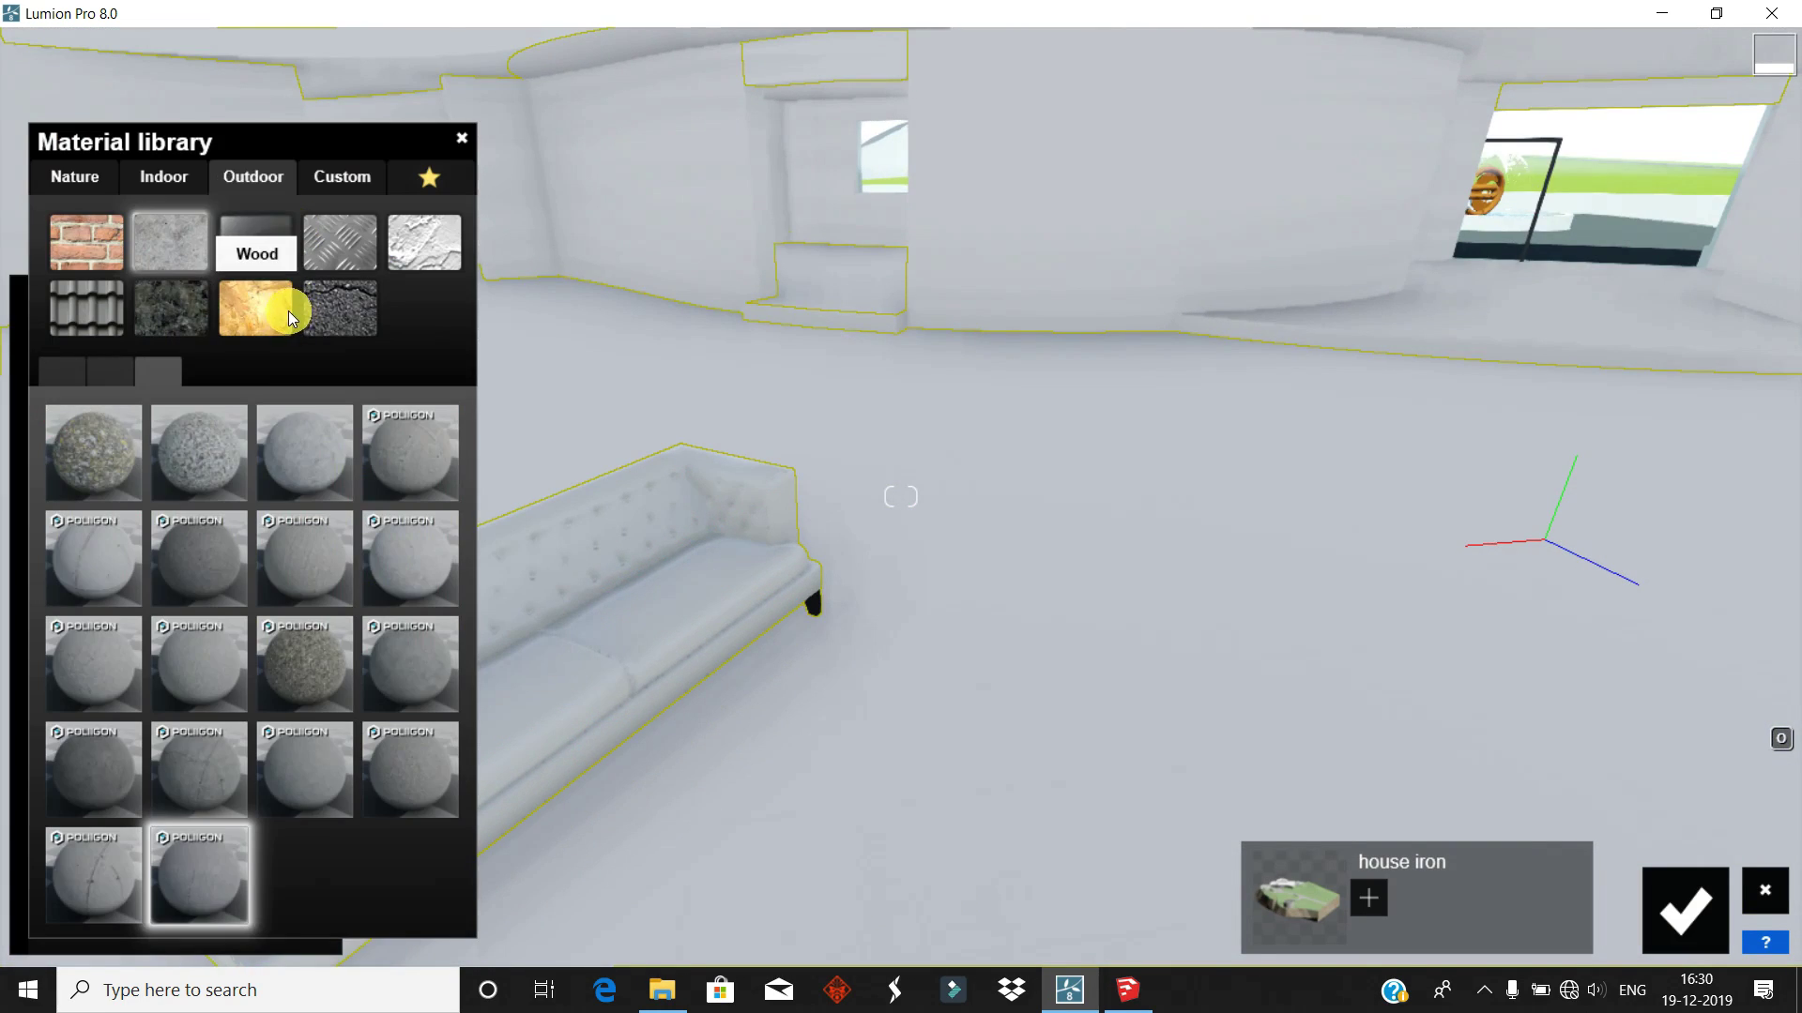
mouse_move(1124, 552)
right_mouse_down()
mouse_move(1241, 667)
mouse_move(1022, 825)
right_mouse_up()
key("Escape")
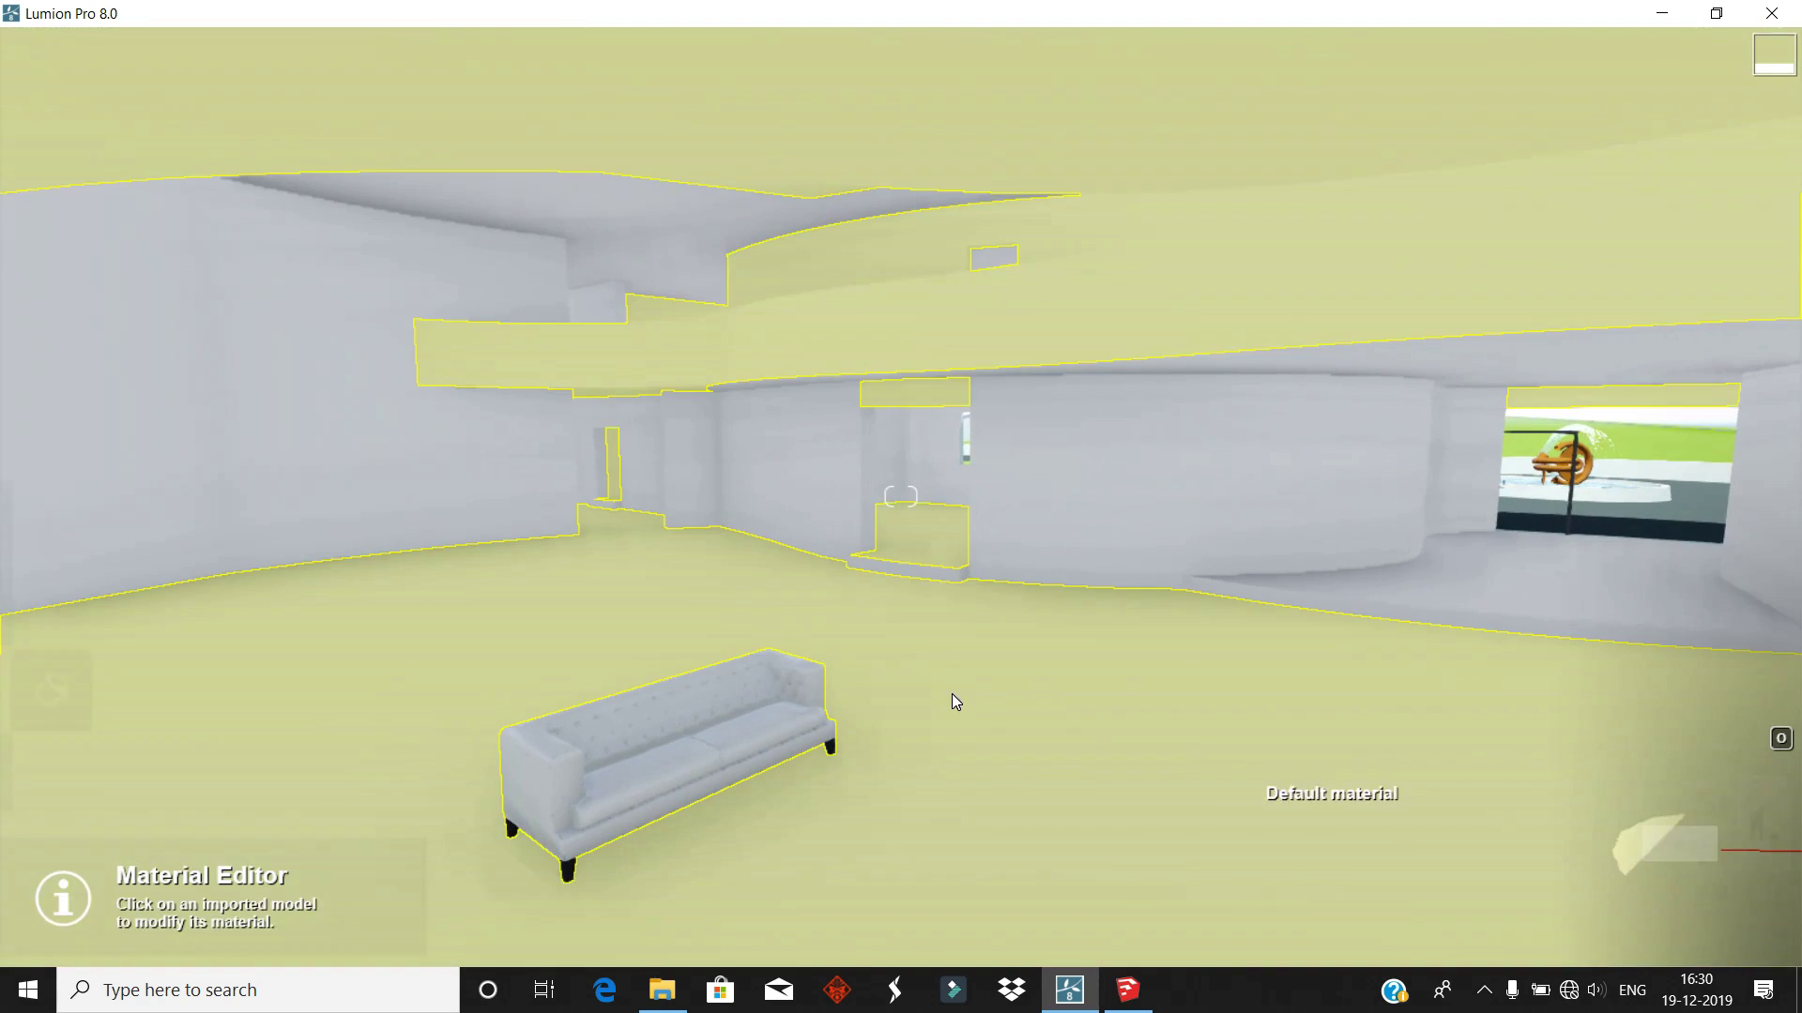
left_click(51, 685)
- Place a second Sofa_001 facing the first
left_click(132, 803)
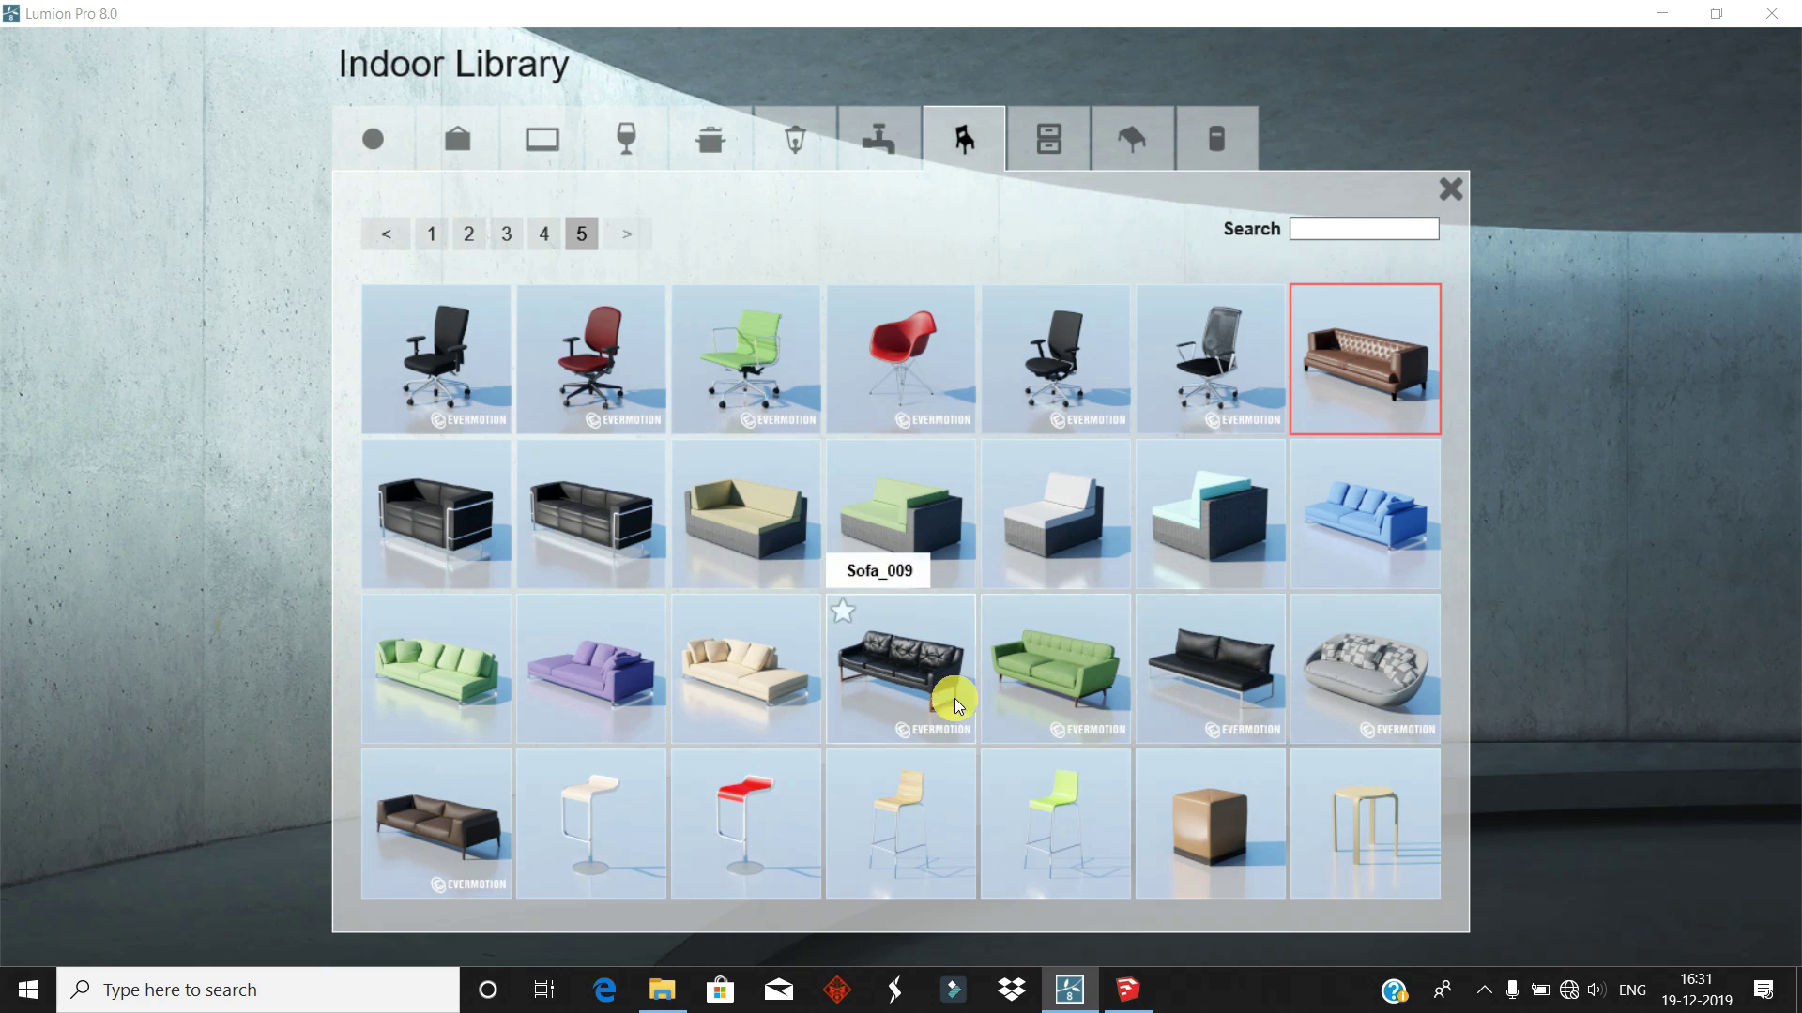
left_click(1349, 367)
left_click(483, 912)
left_click(1066, 694)
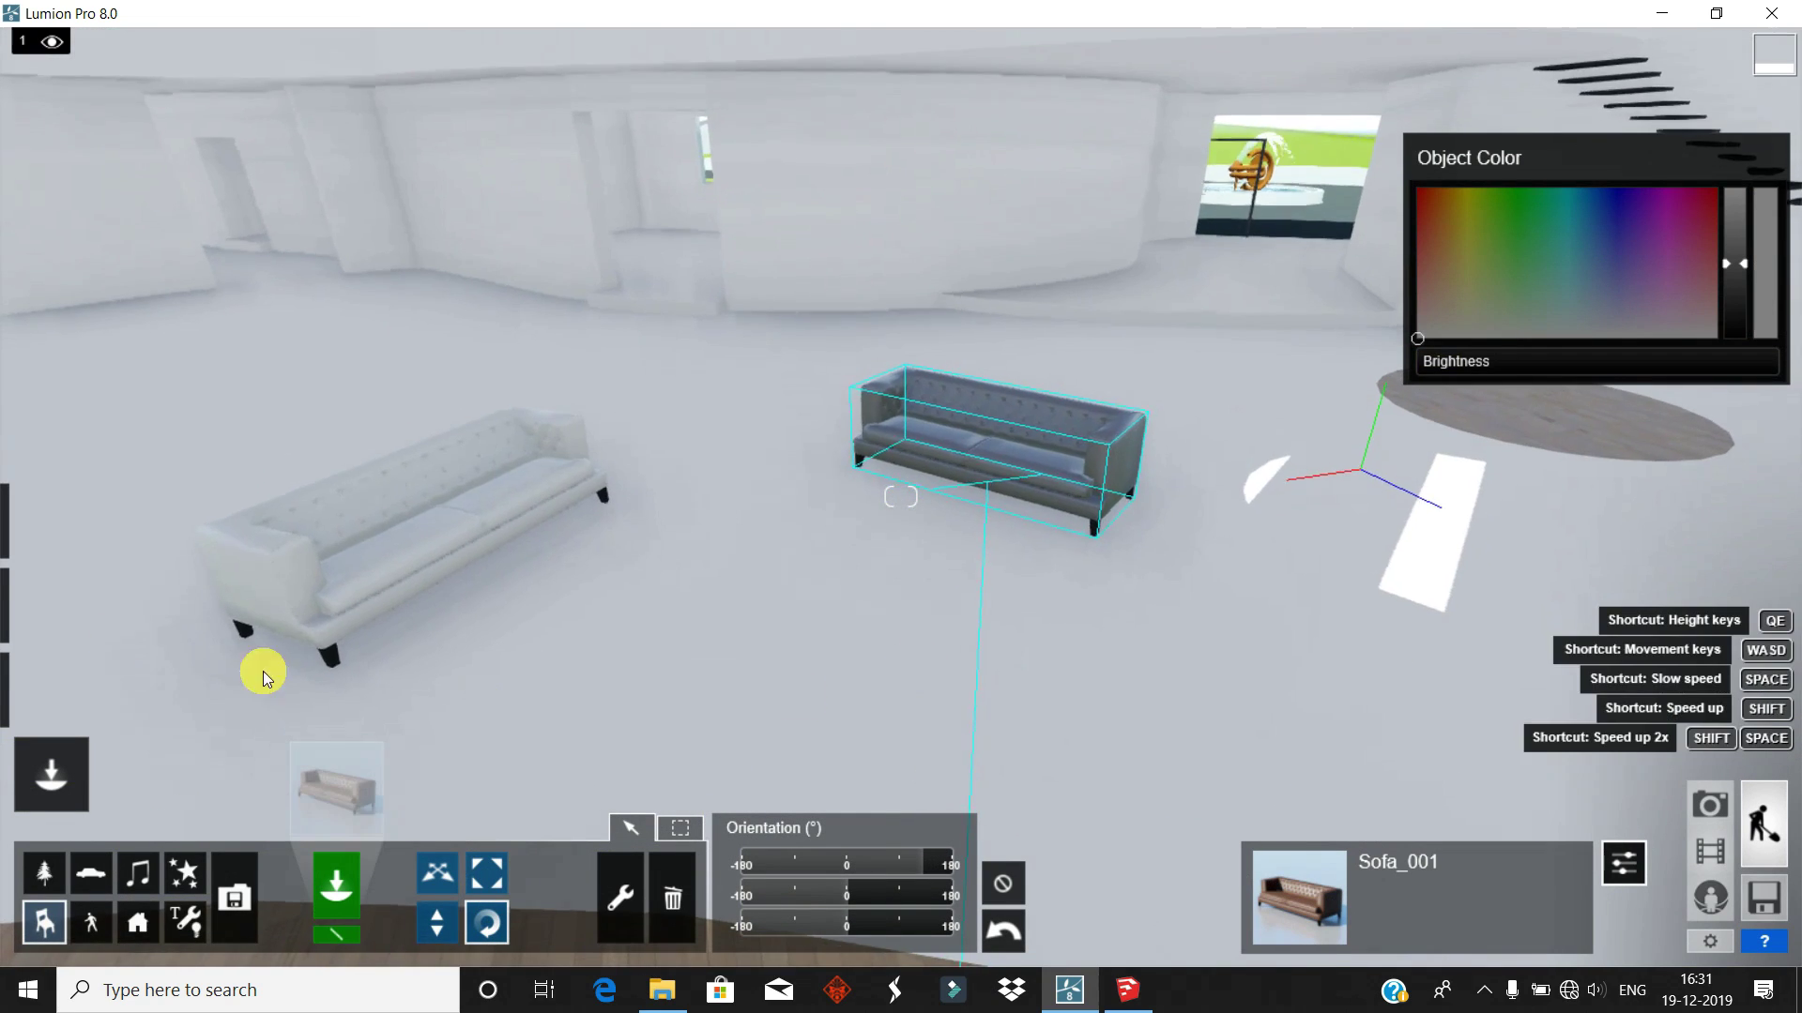
left_click(336, 788)
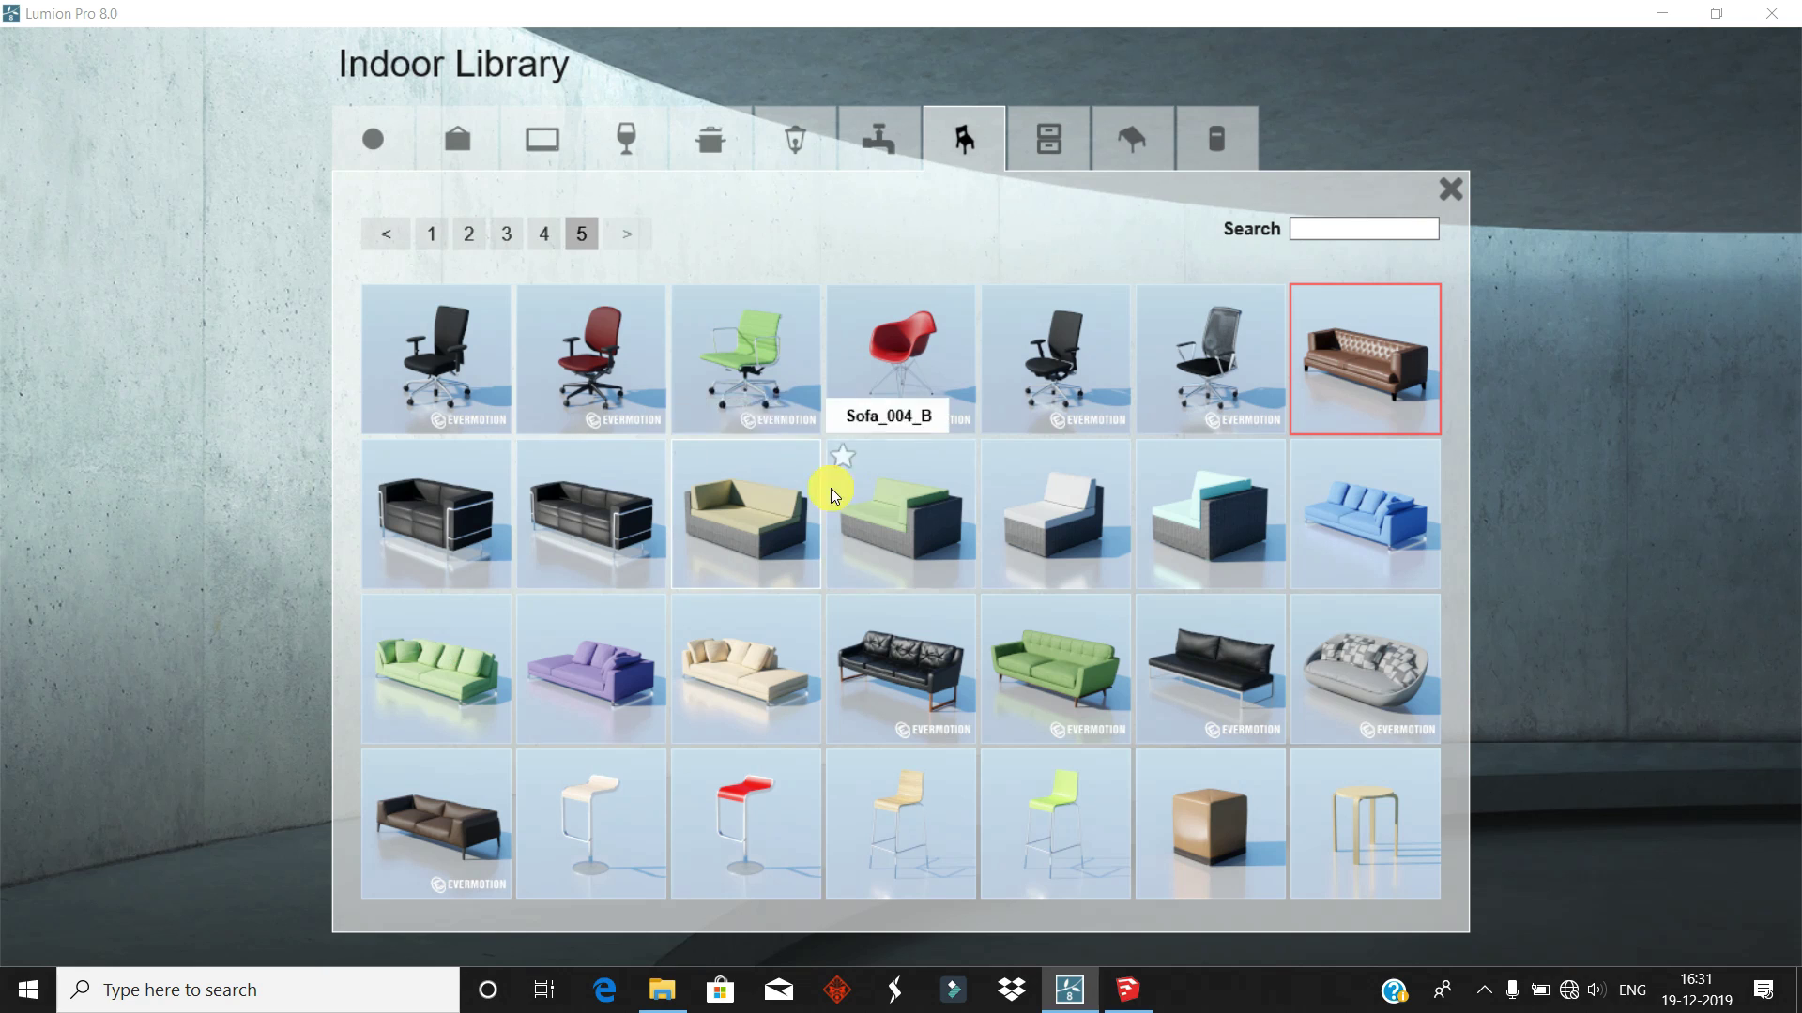
left_click(1390, 312)
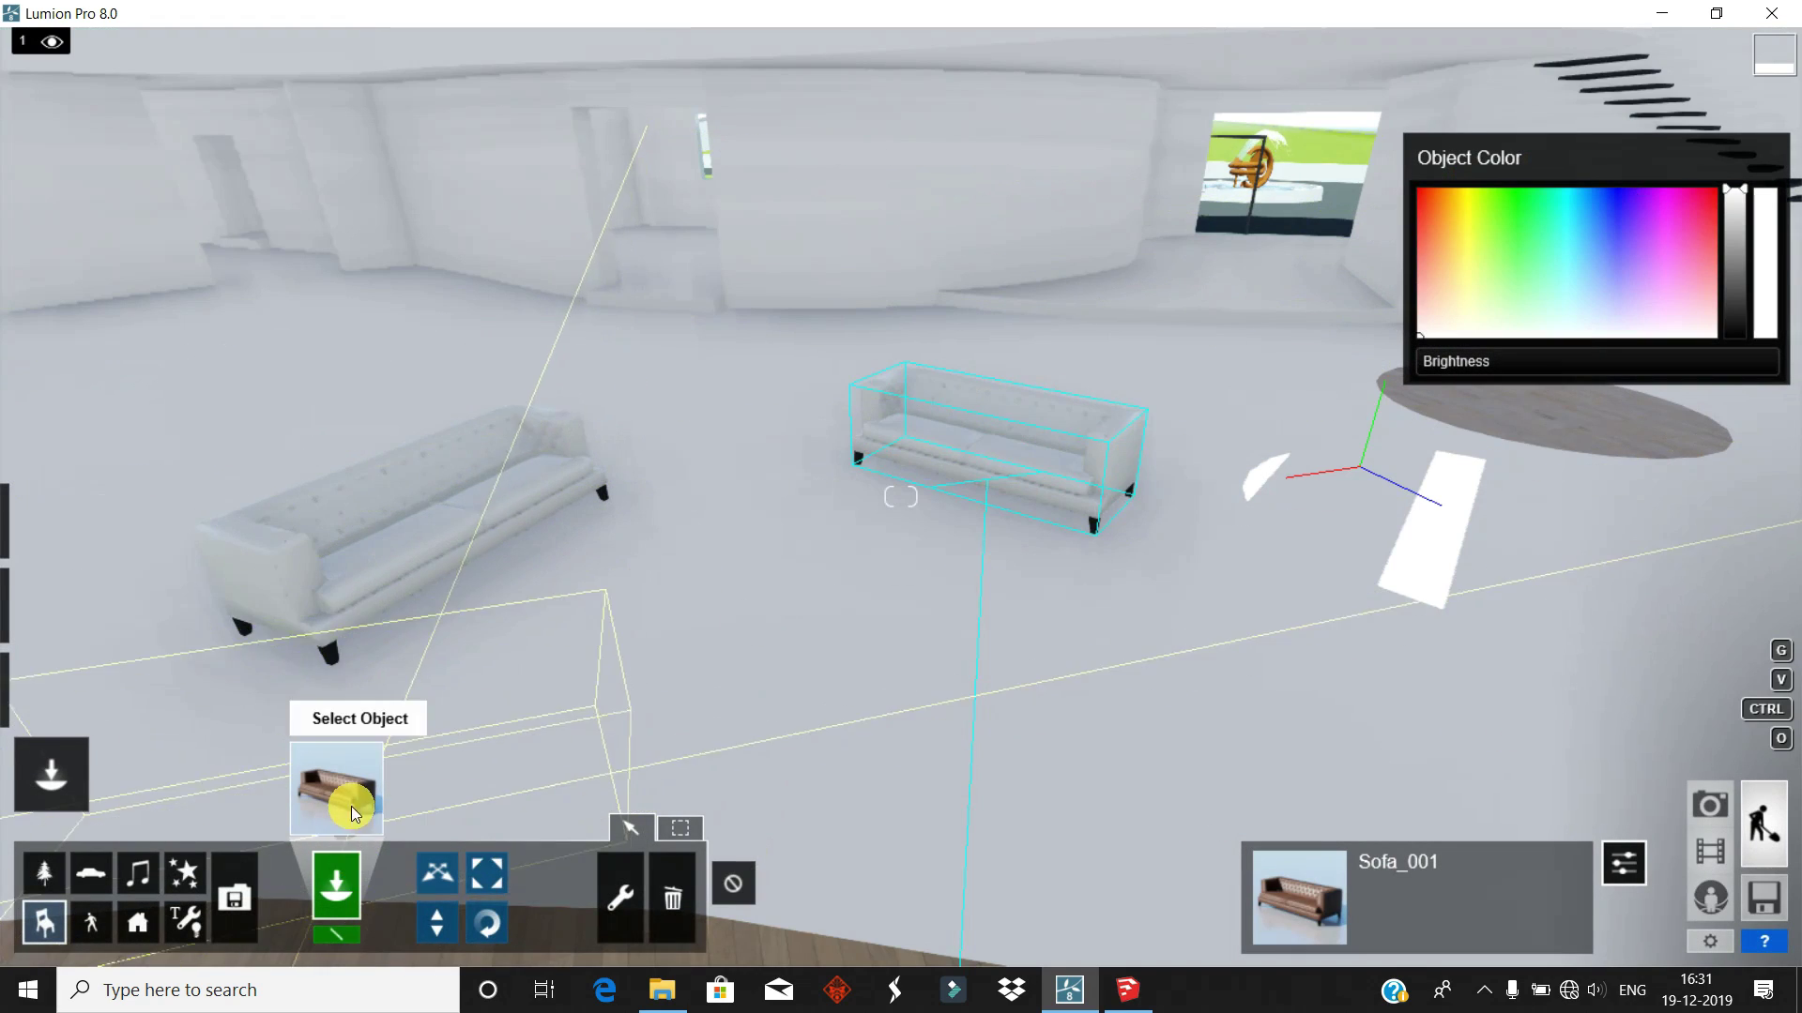
- Place LoungeChair_012 in front of the sofas and brighten it to white
left_click(355, 813)
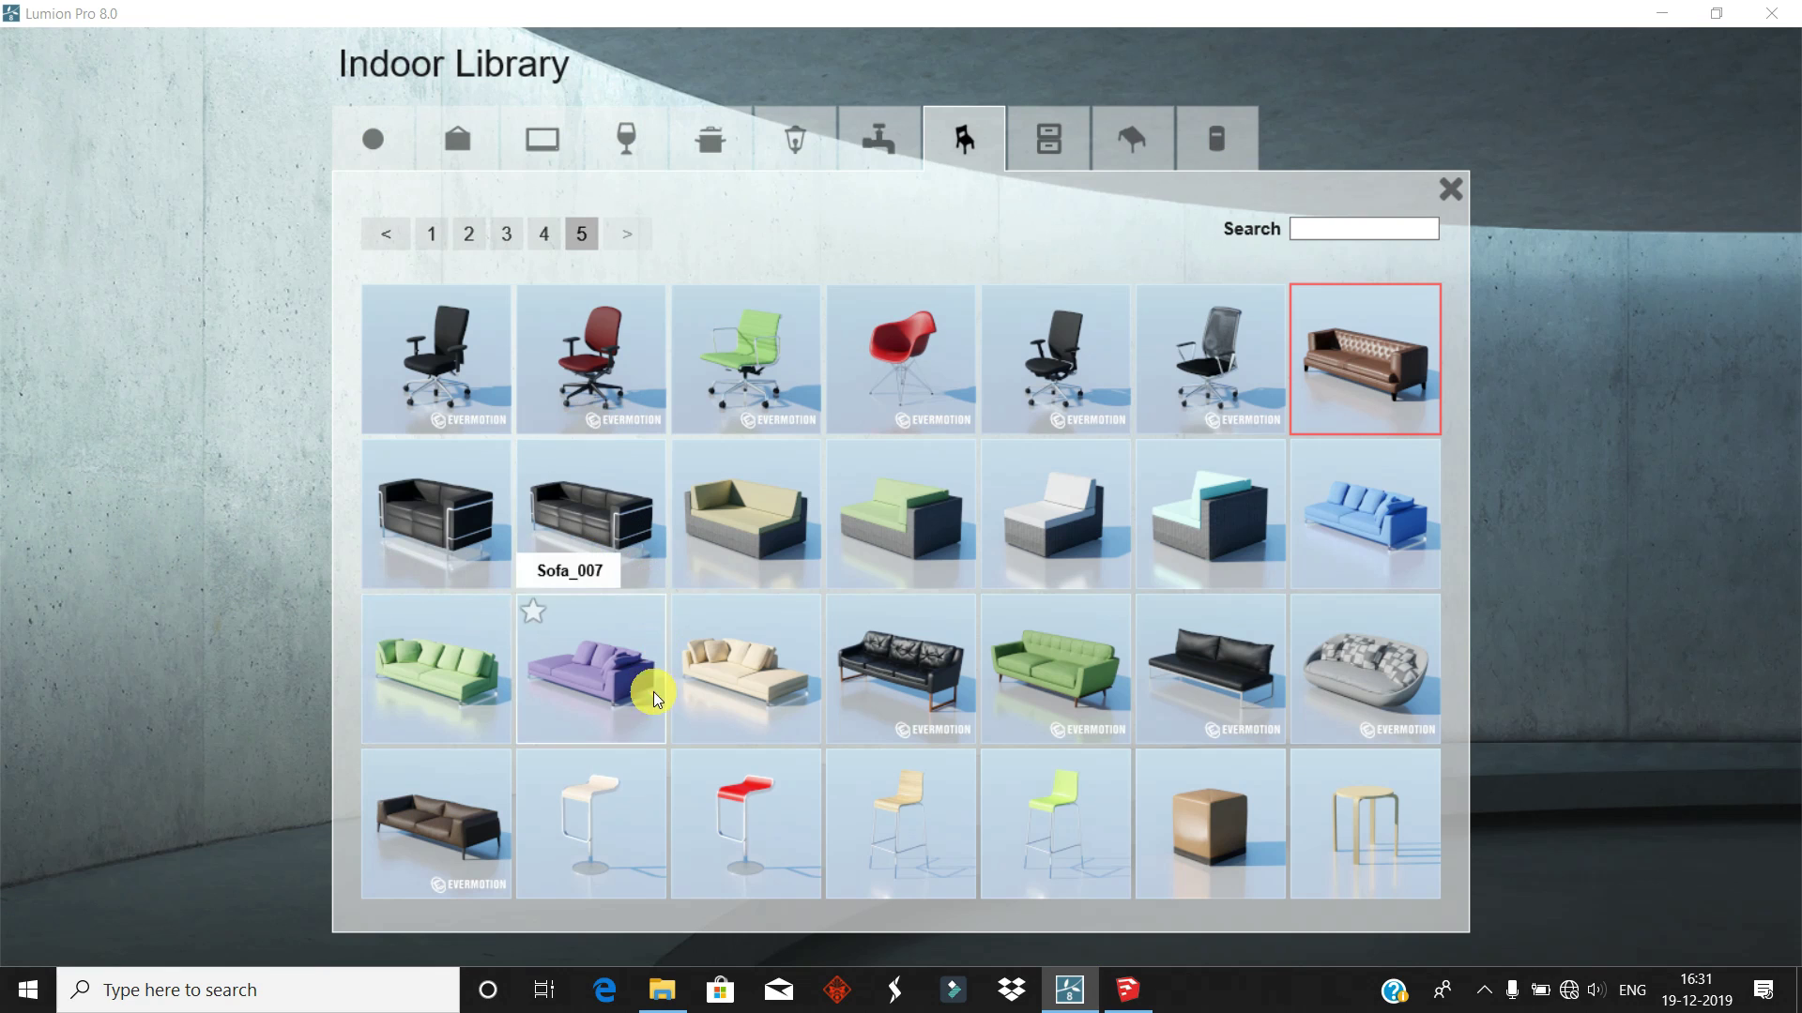
left_click(497, 248)
left_click(1053, 682)
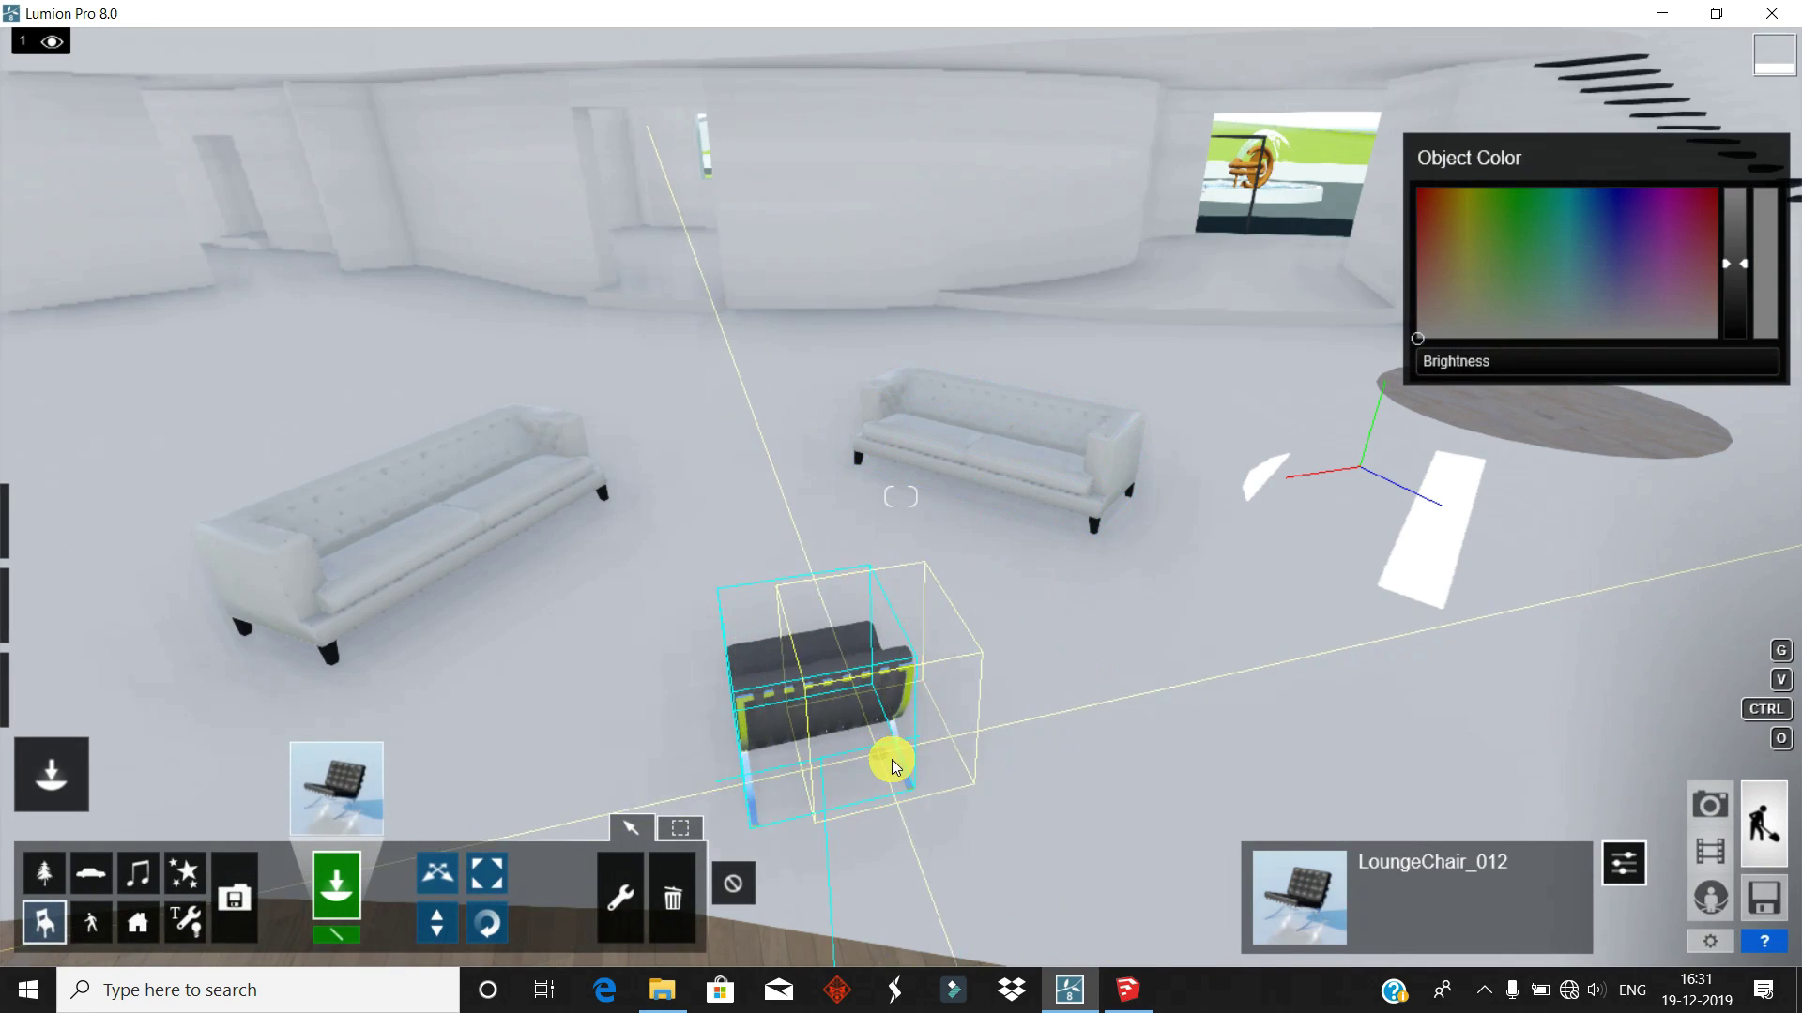
left_click_drag(1734, 263, 1742, 172)
- Place a low dark coffee table between the sofas
left_click(323, 801)
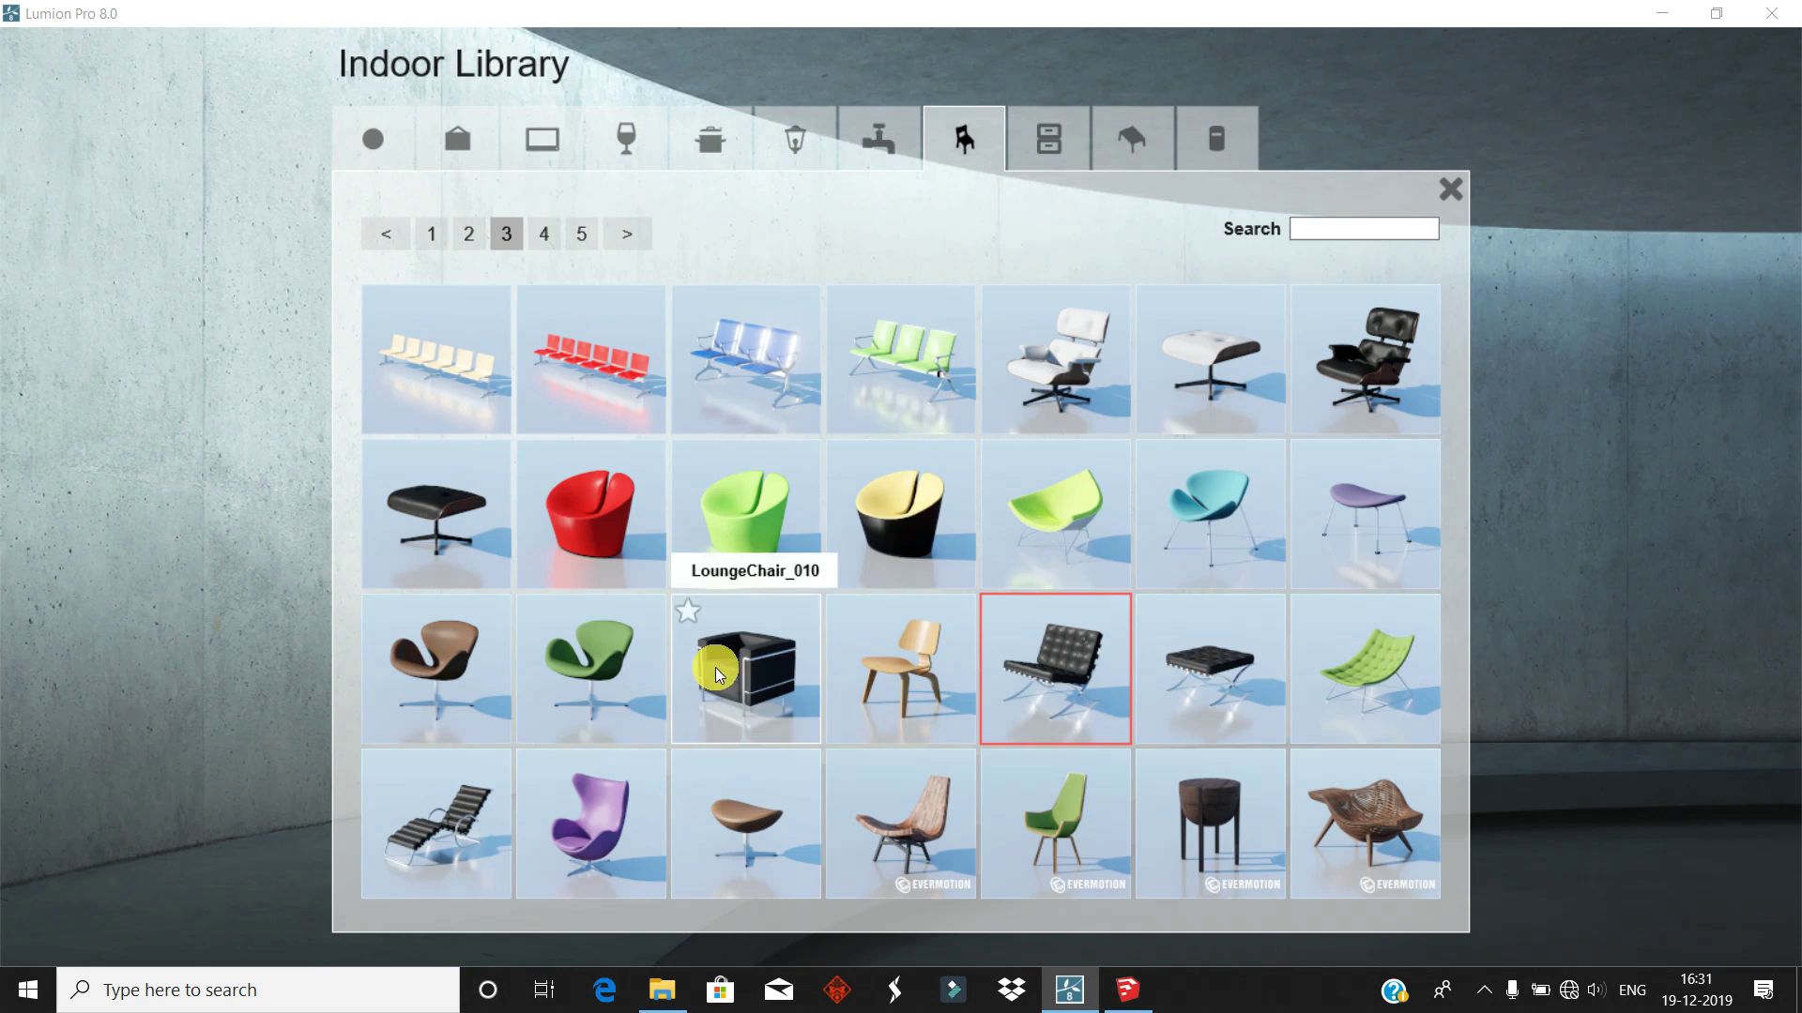
left_click(1069, 141)
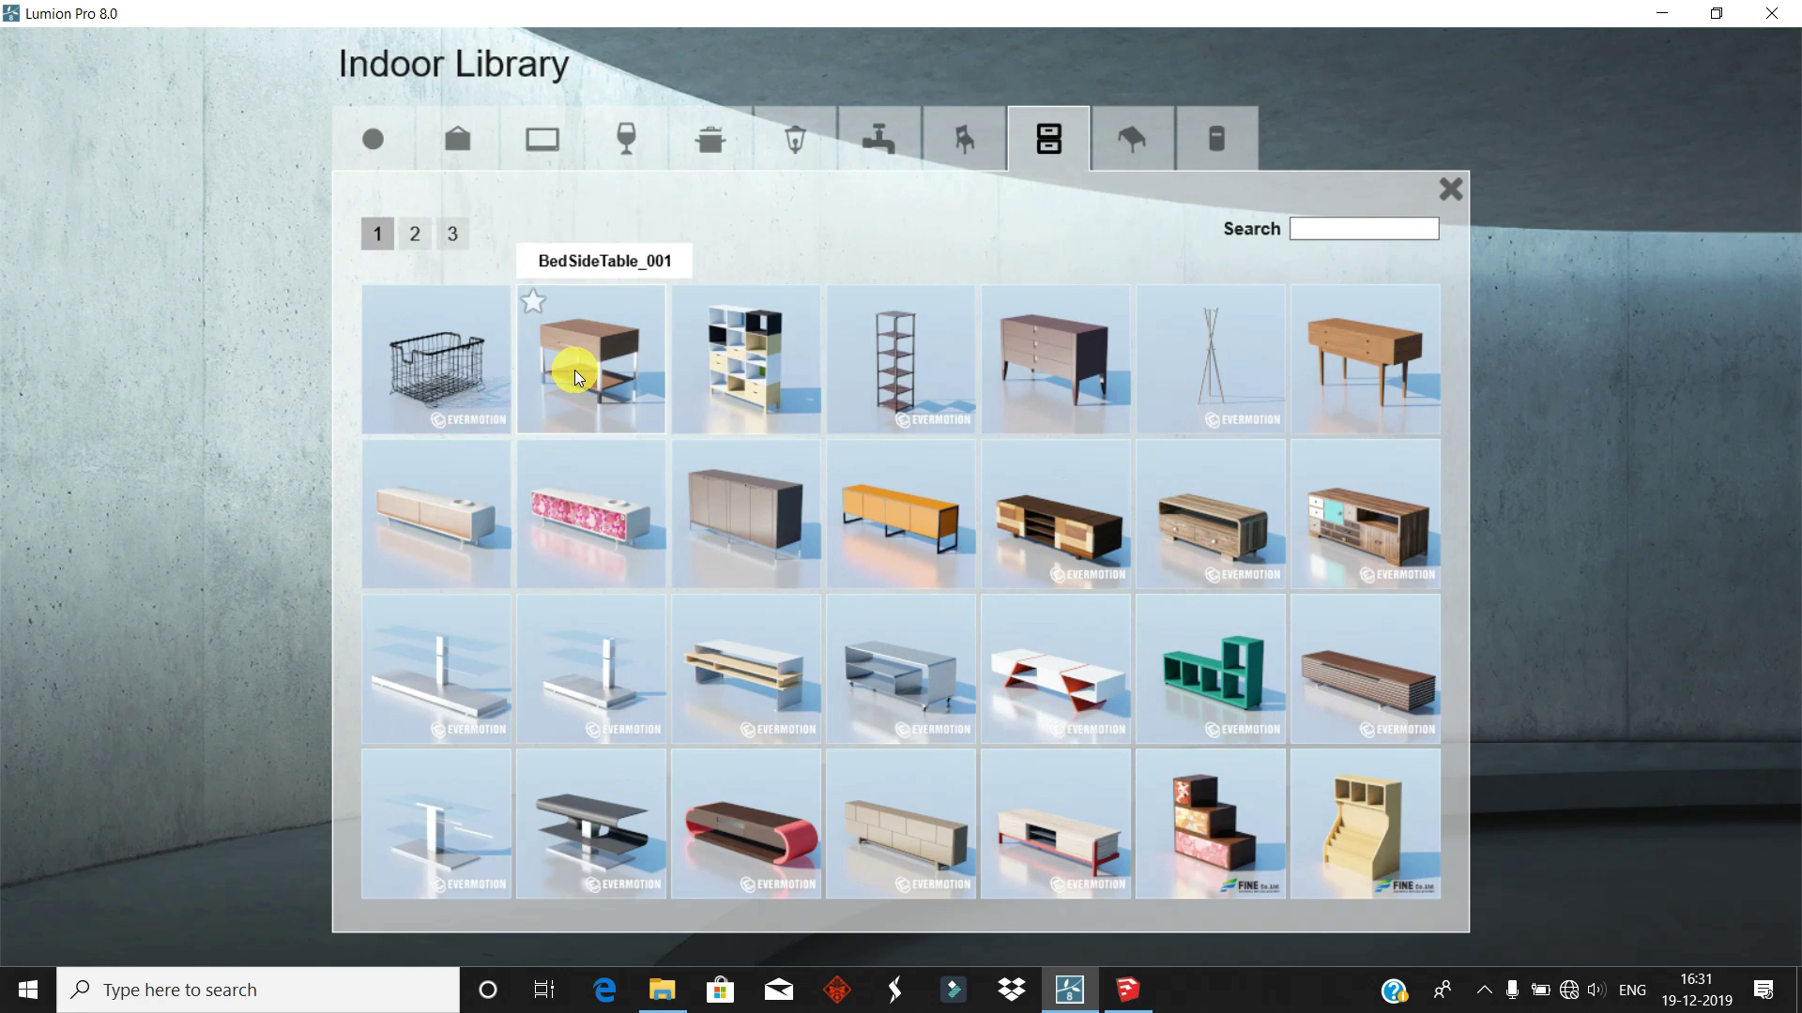
left_click(433, 234)
left_click(1131, 139)
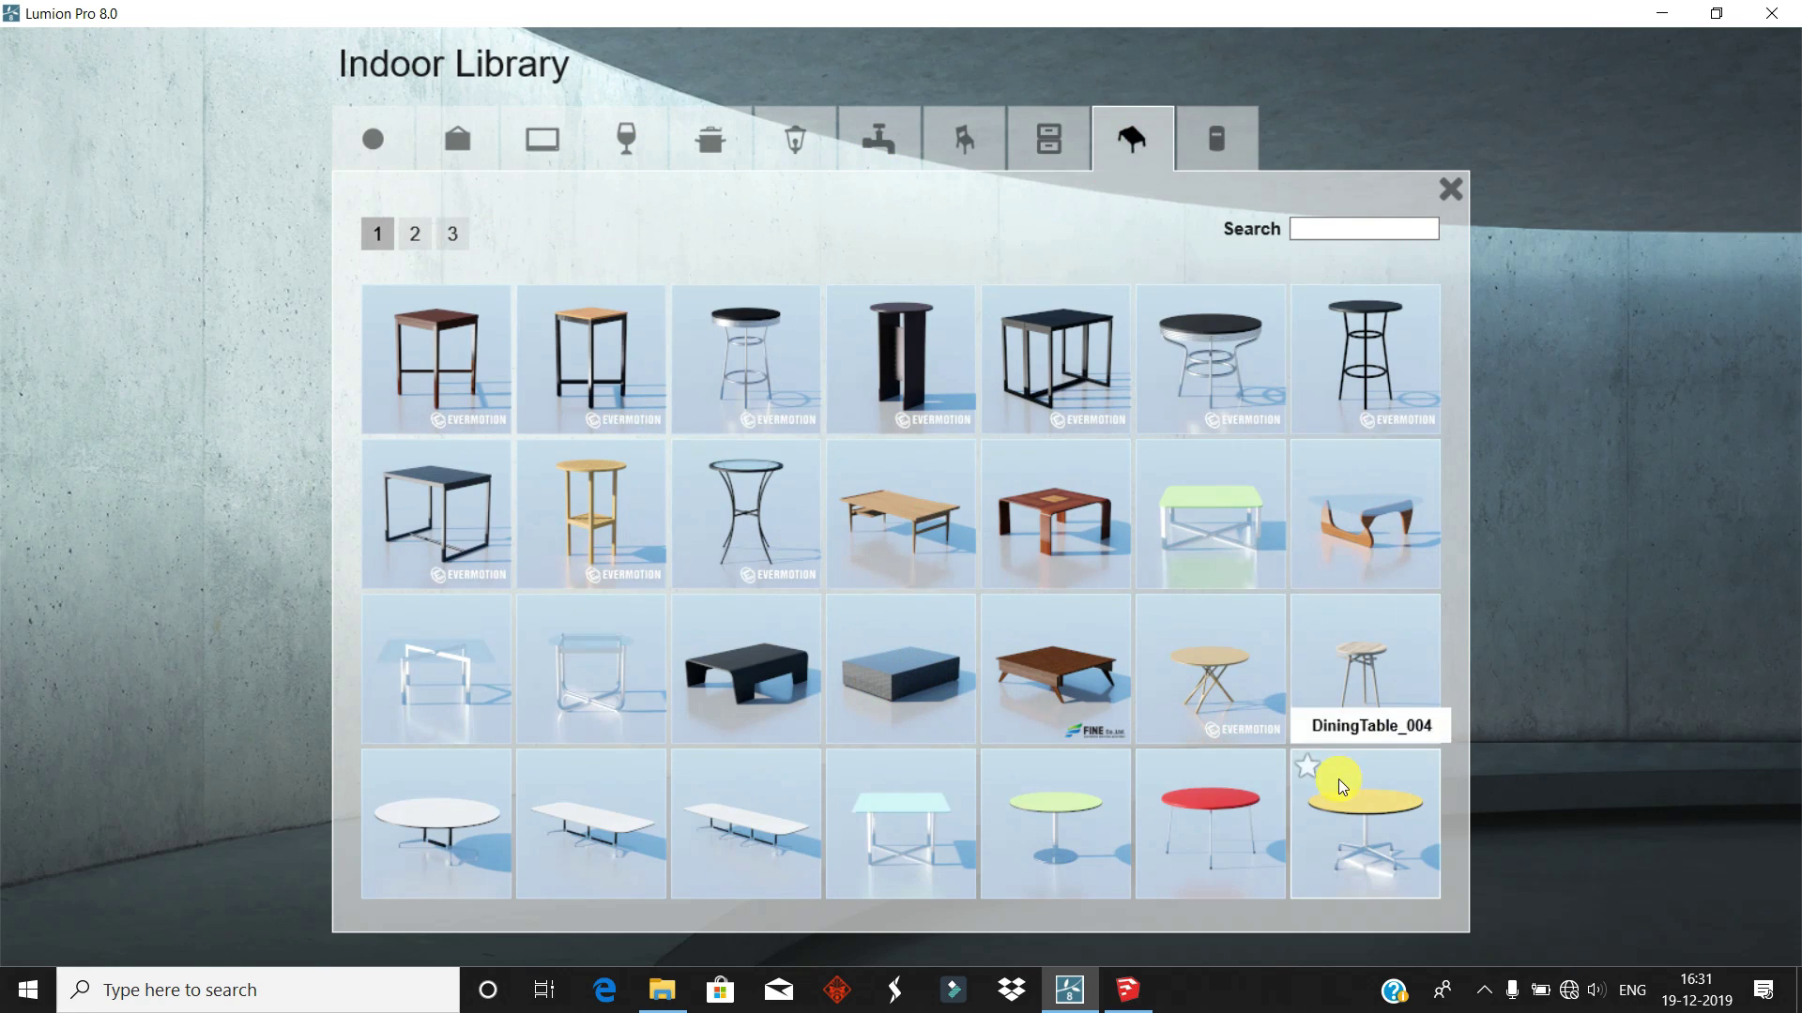
left_click(415, 234)
left_click(415, 234)
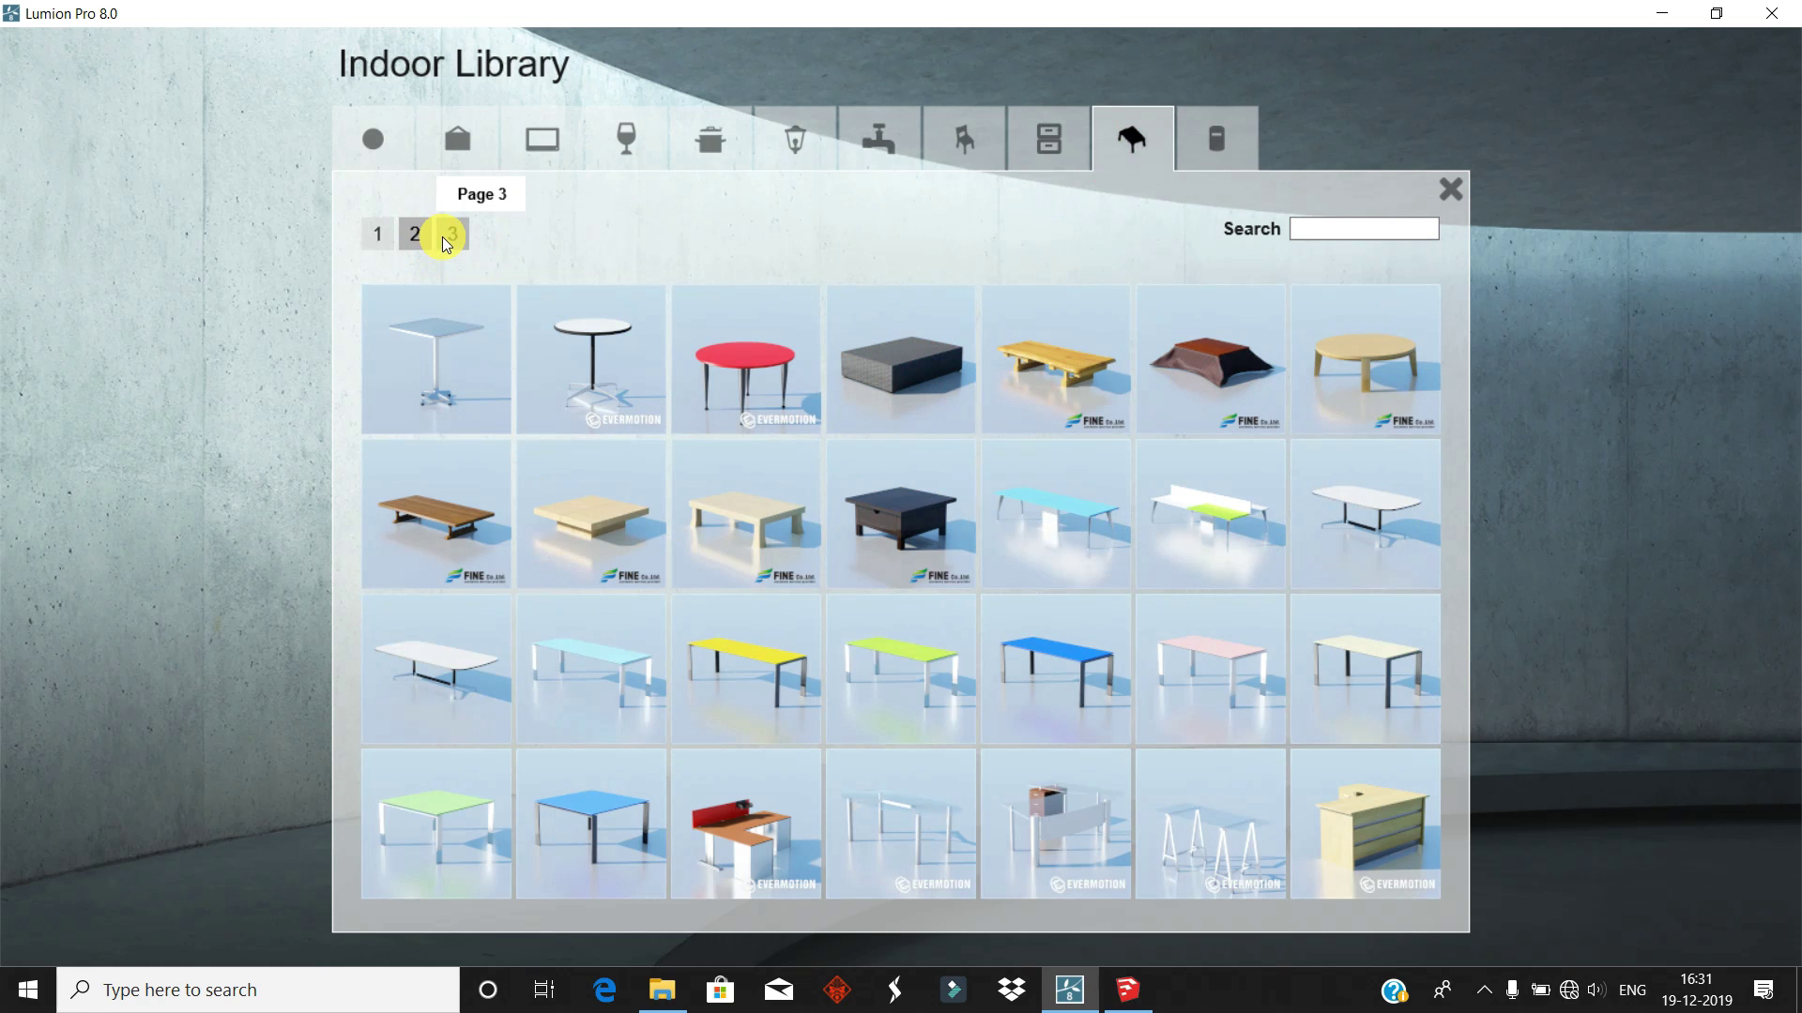
left_click(379, 235)
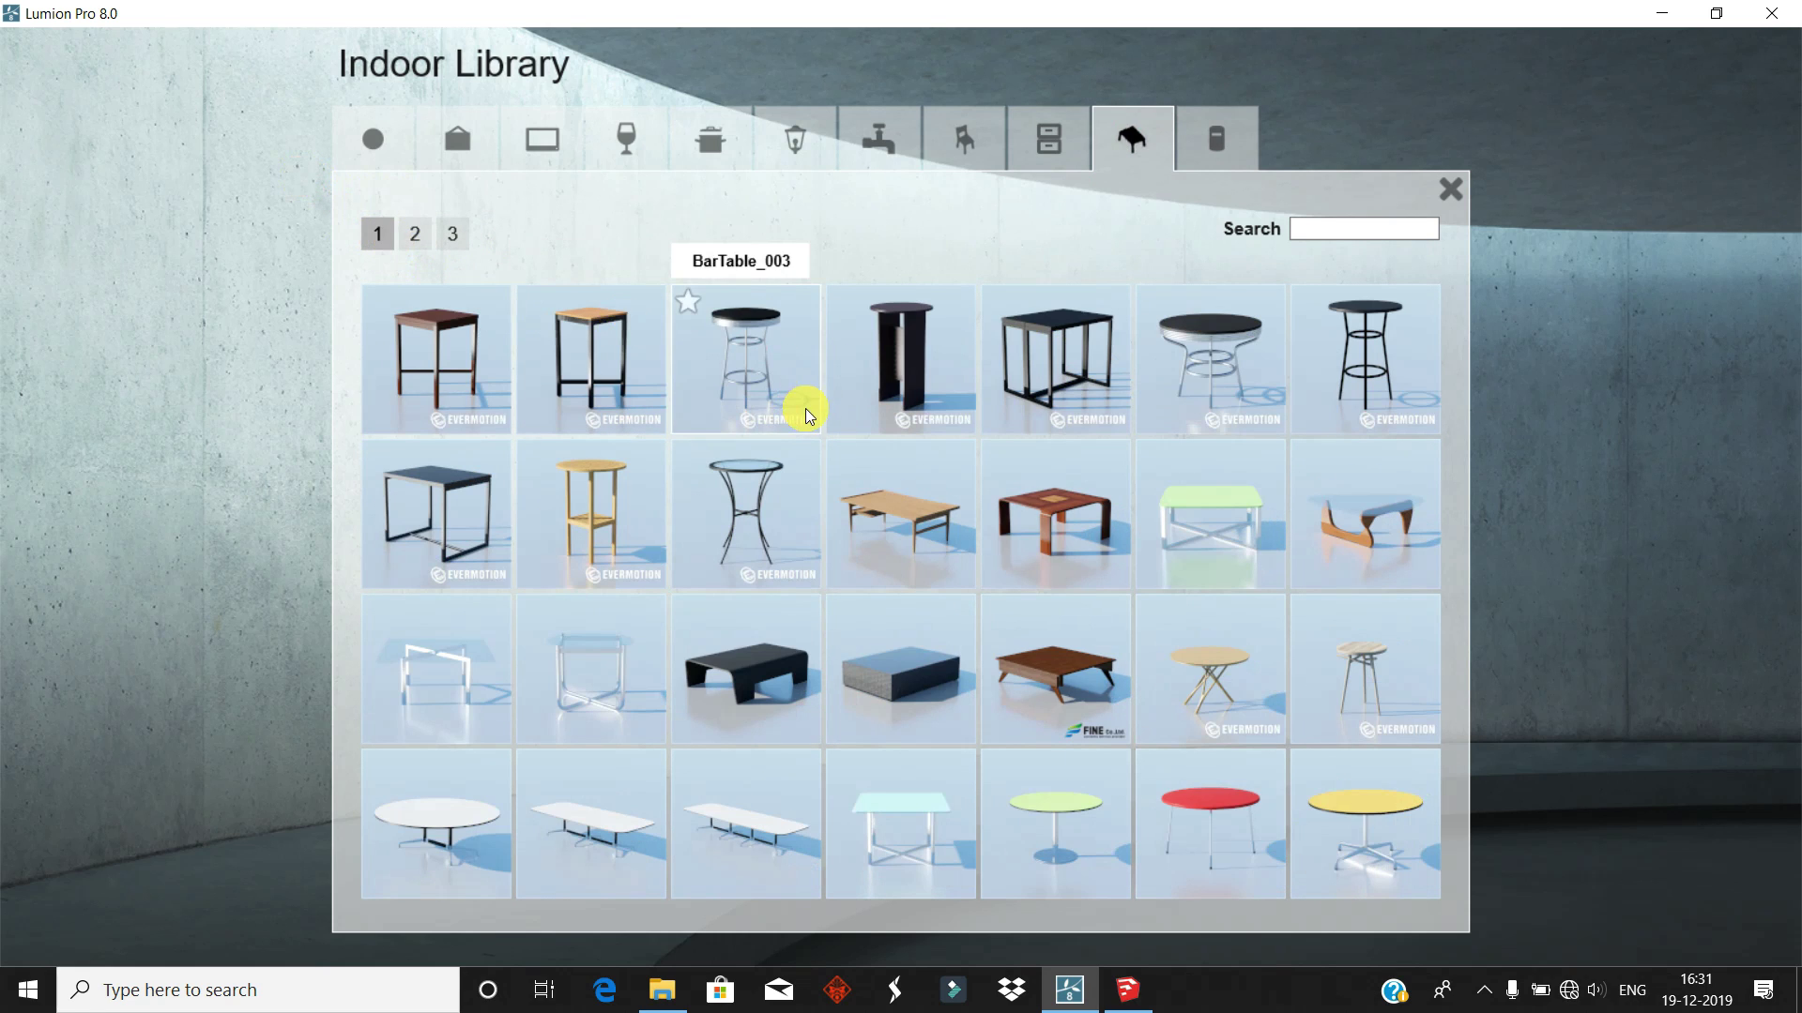
left_click(857, 689)
left_click(841, 576)
scroll(909, 633, "up", 5)
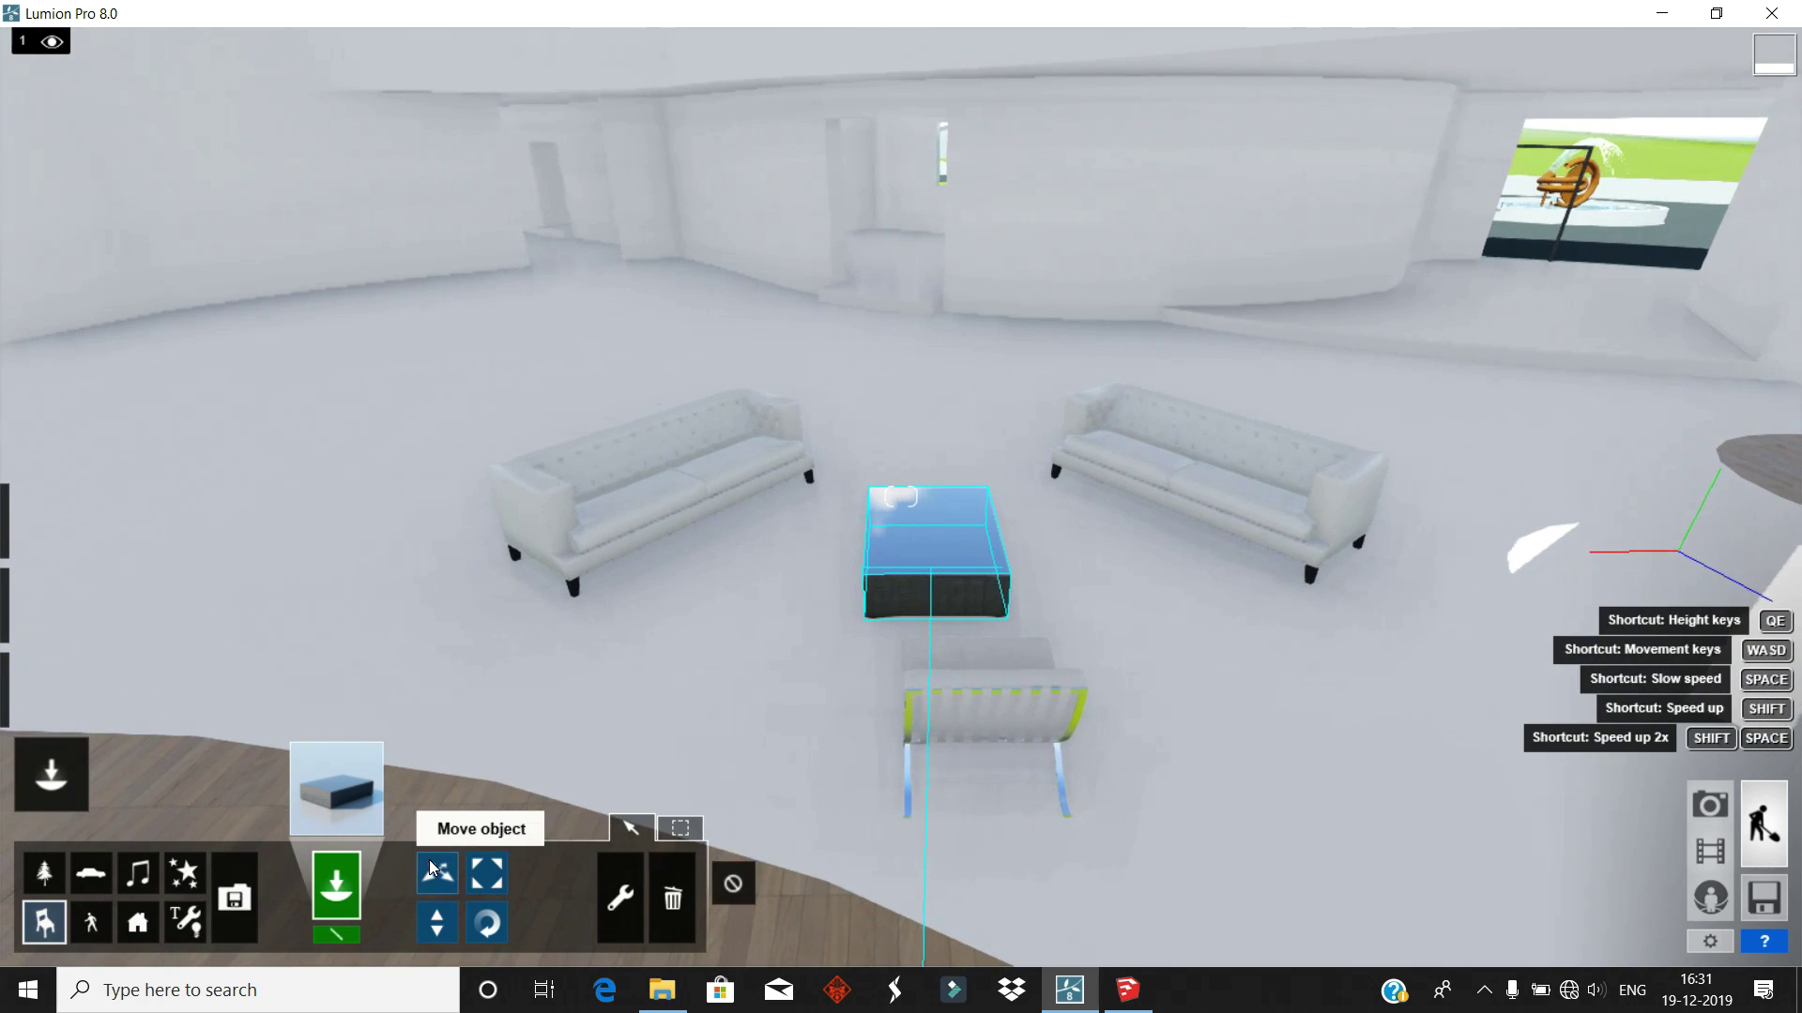
right_click_drag(909, 632, 828, 608)
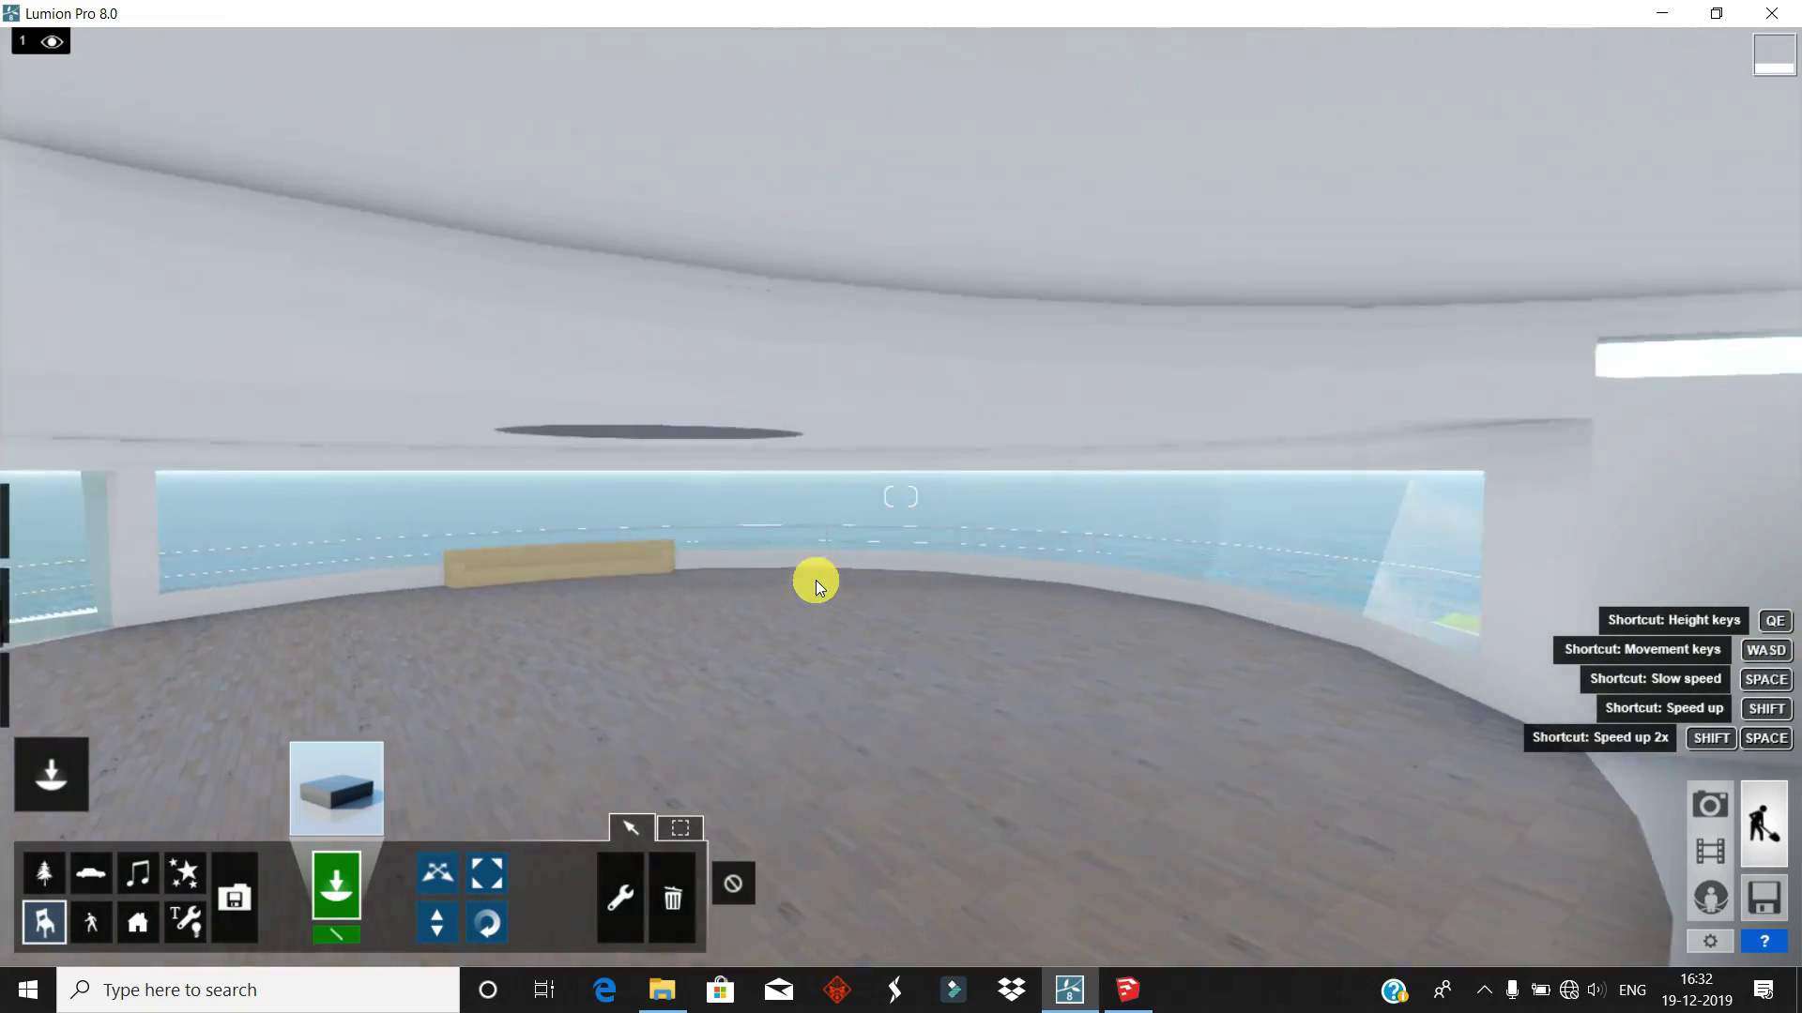
- Pull the view out to the villa's exterior above the cliff
scroll(828, 608, "down", 10)
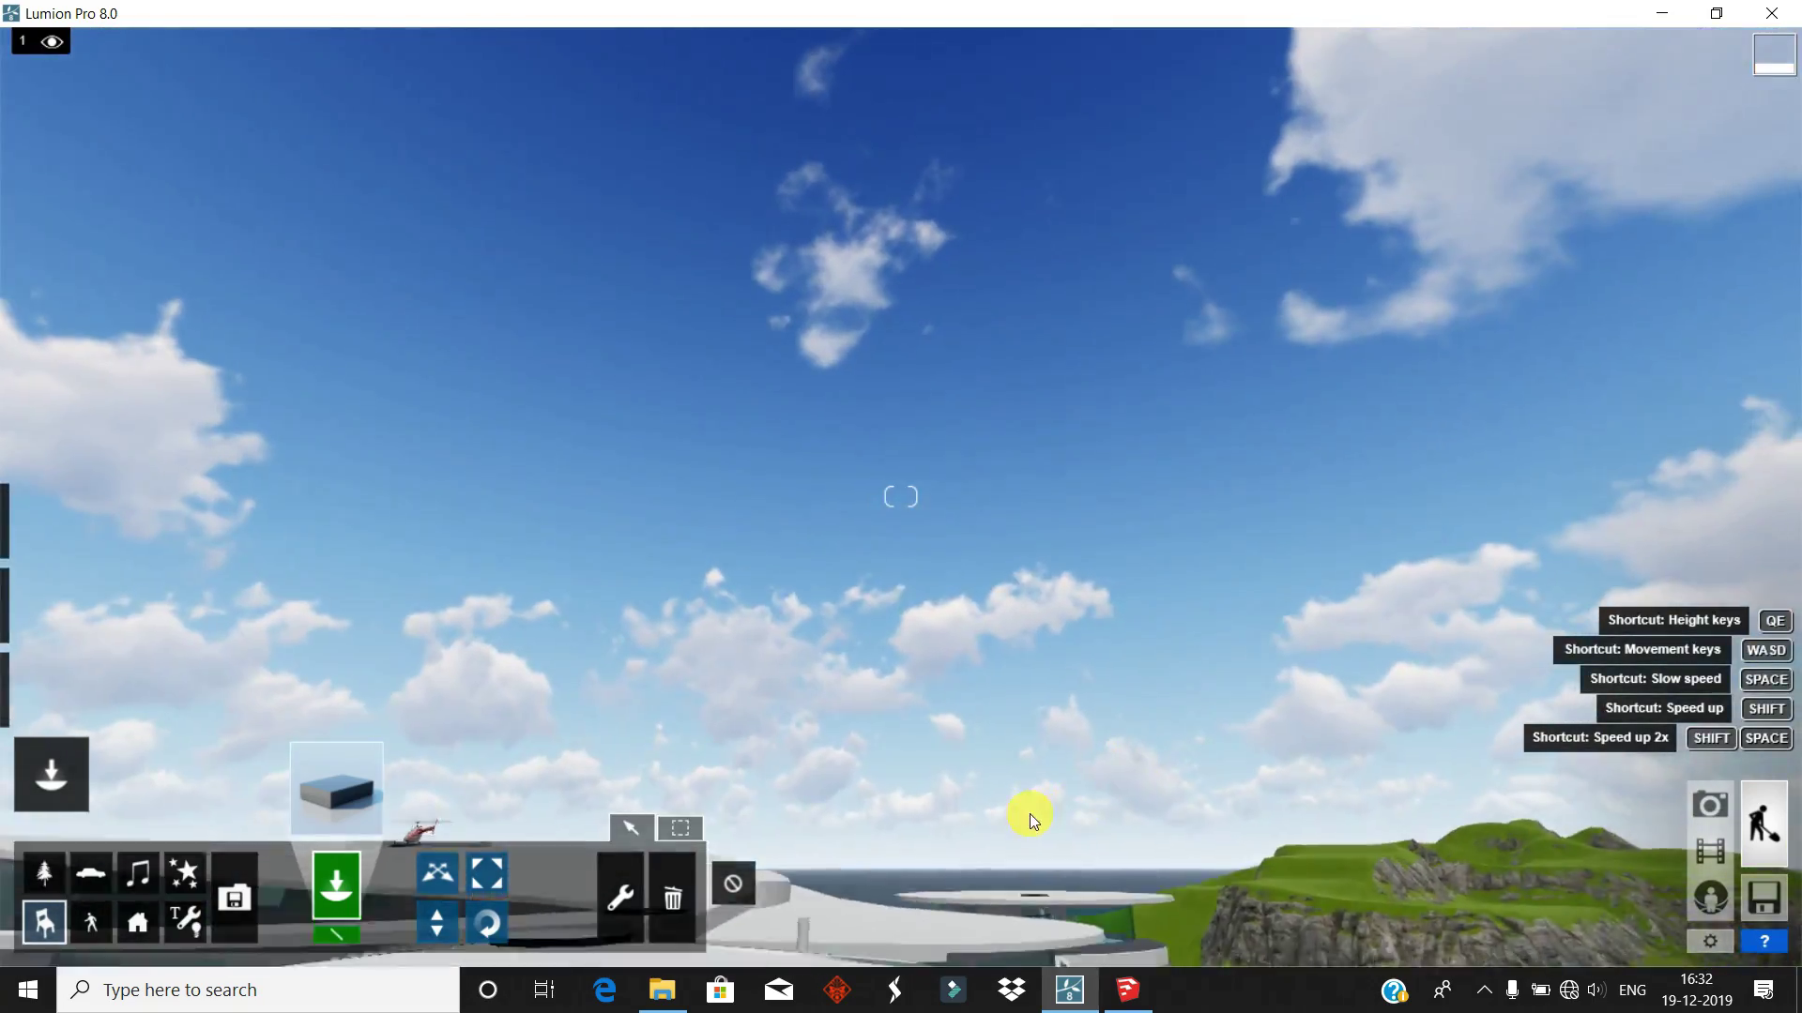
mouse_move(1049, 588)
right_mouse_down()
mouse_move(978, 698)
mouse_move(330, 791)
right_mouse_up()
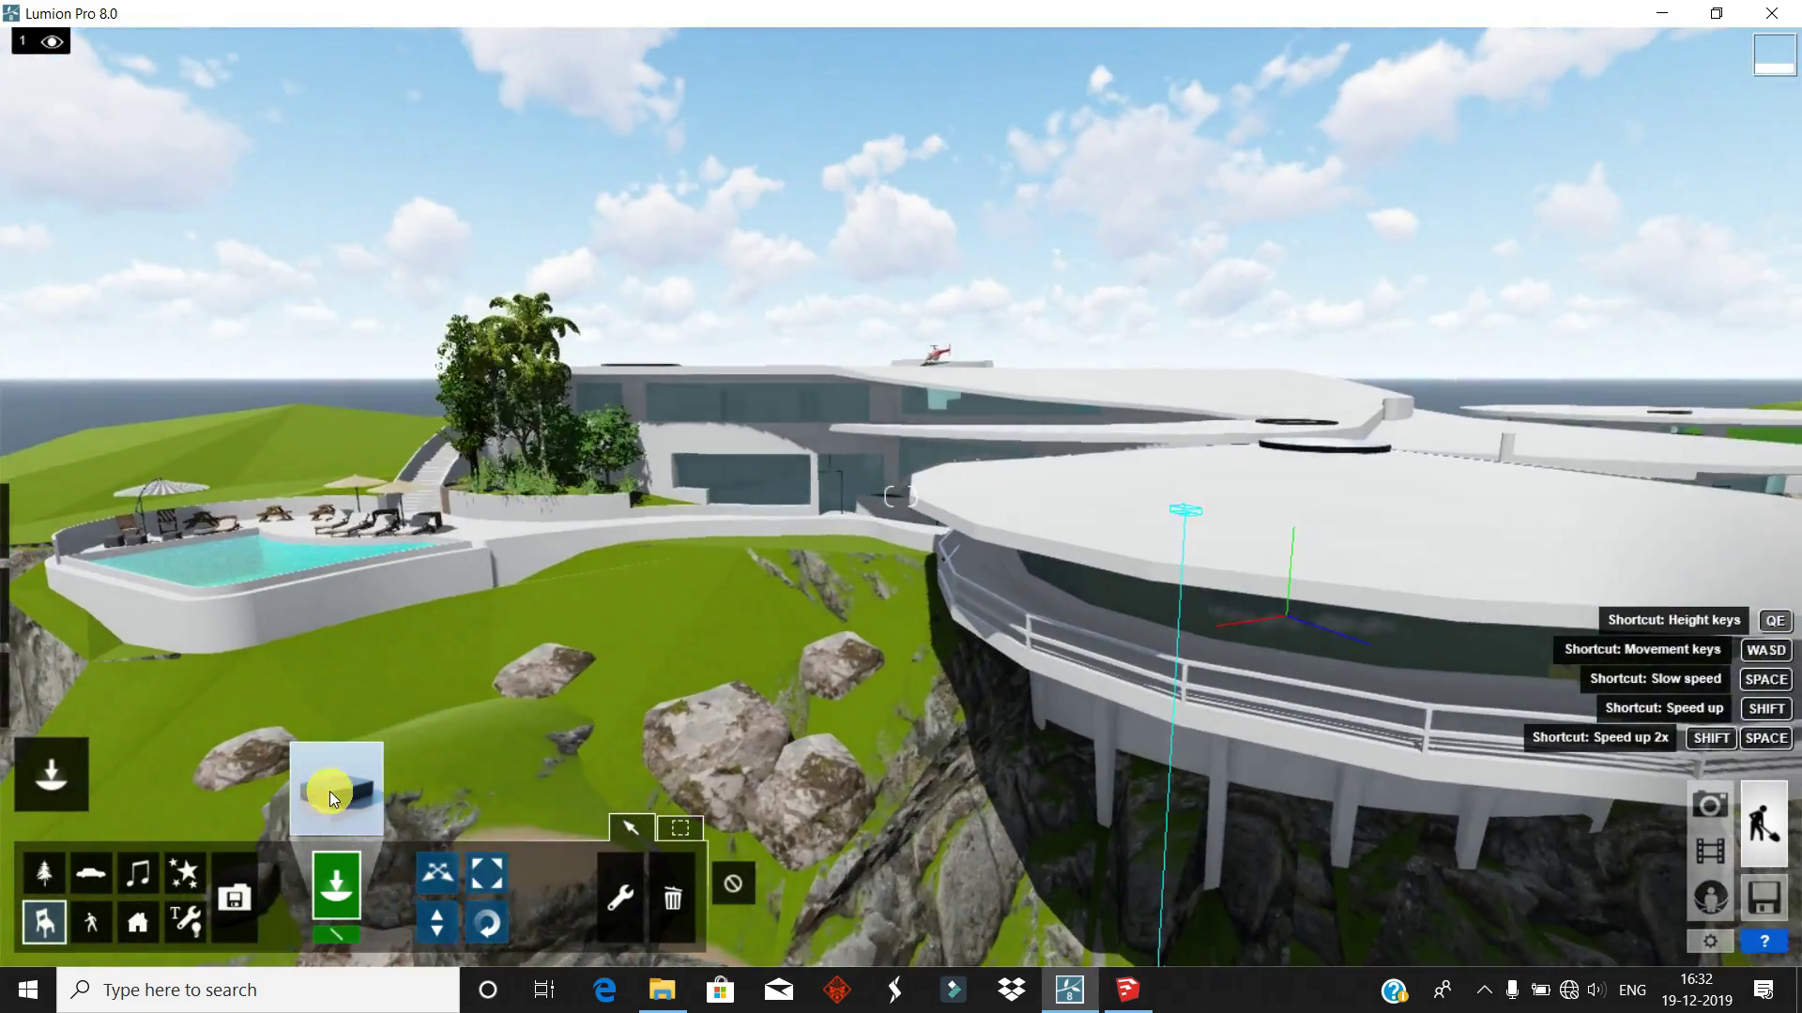
left_click(329, 791)
left_click(1451, 188)
- Plant a CurlyPalm_S palm below the round wing and move it onto the rocks
left_click(44, 873)
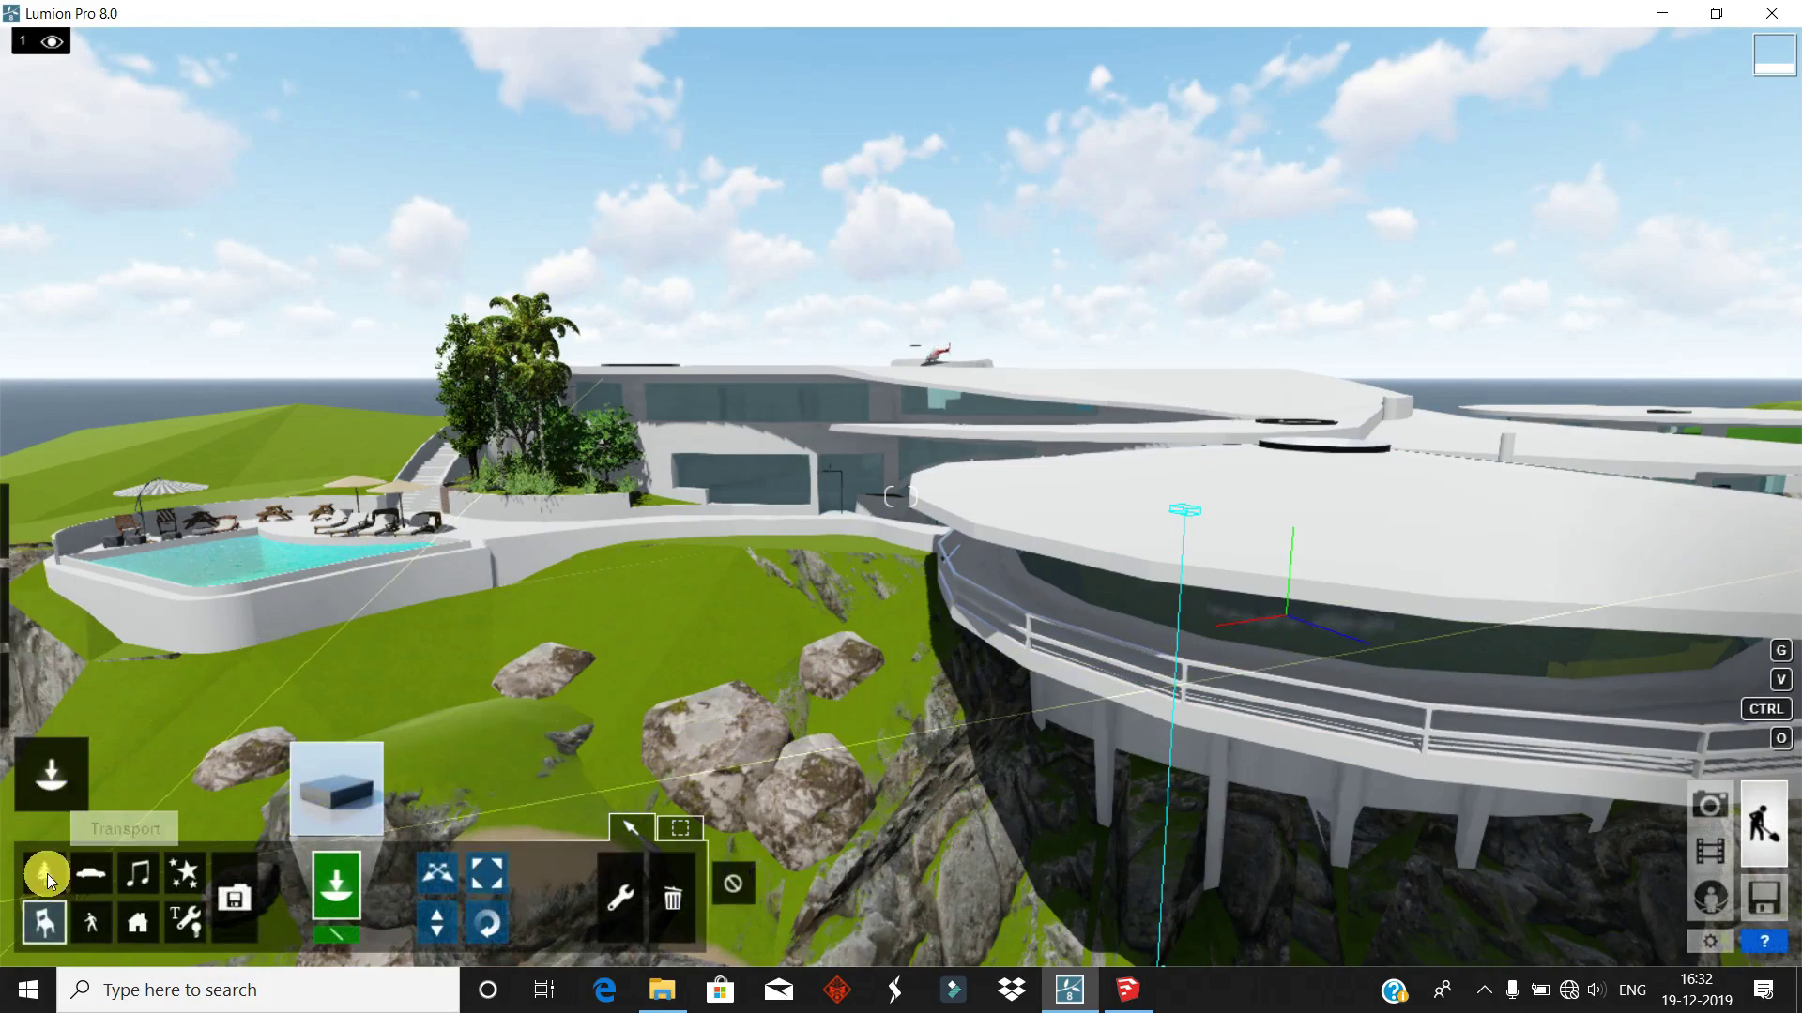
left_click(336, 788)
left_click(712, 138)
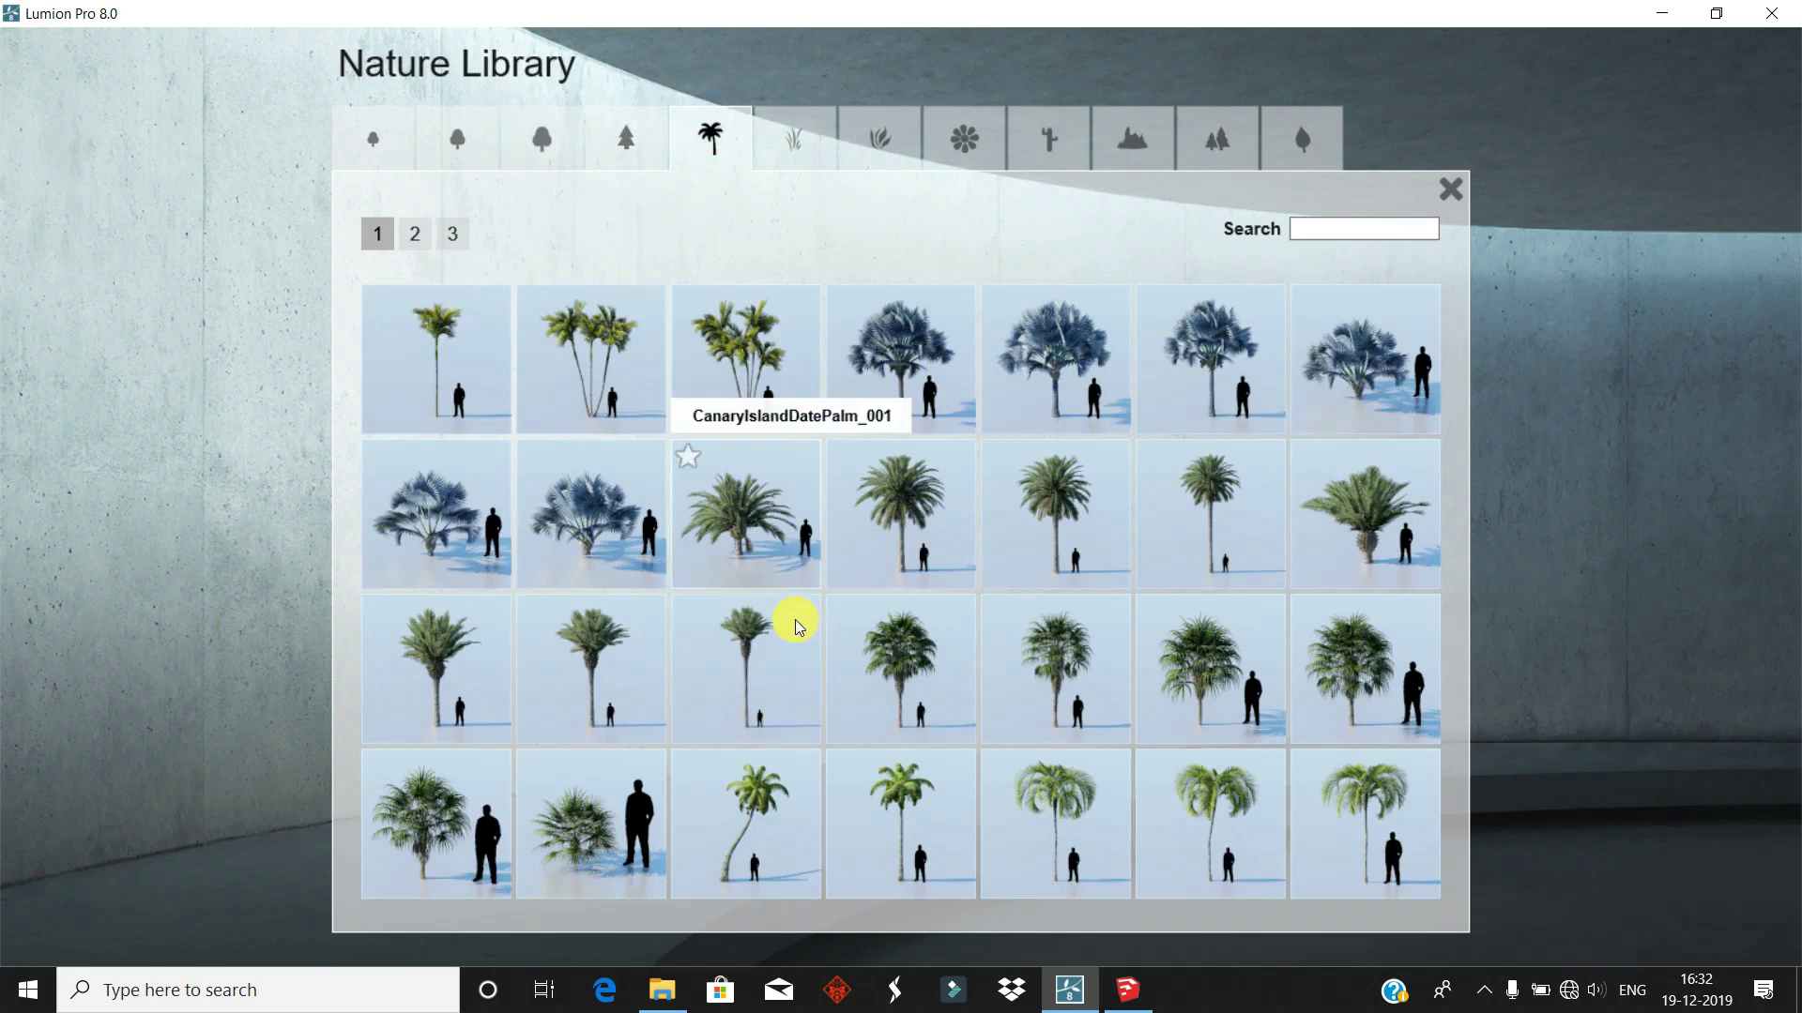
left_click(424, 245)
left_click(873, 729)
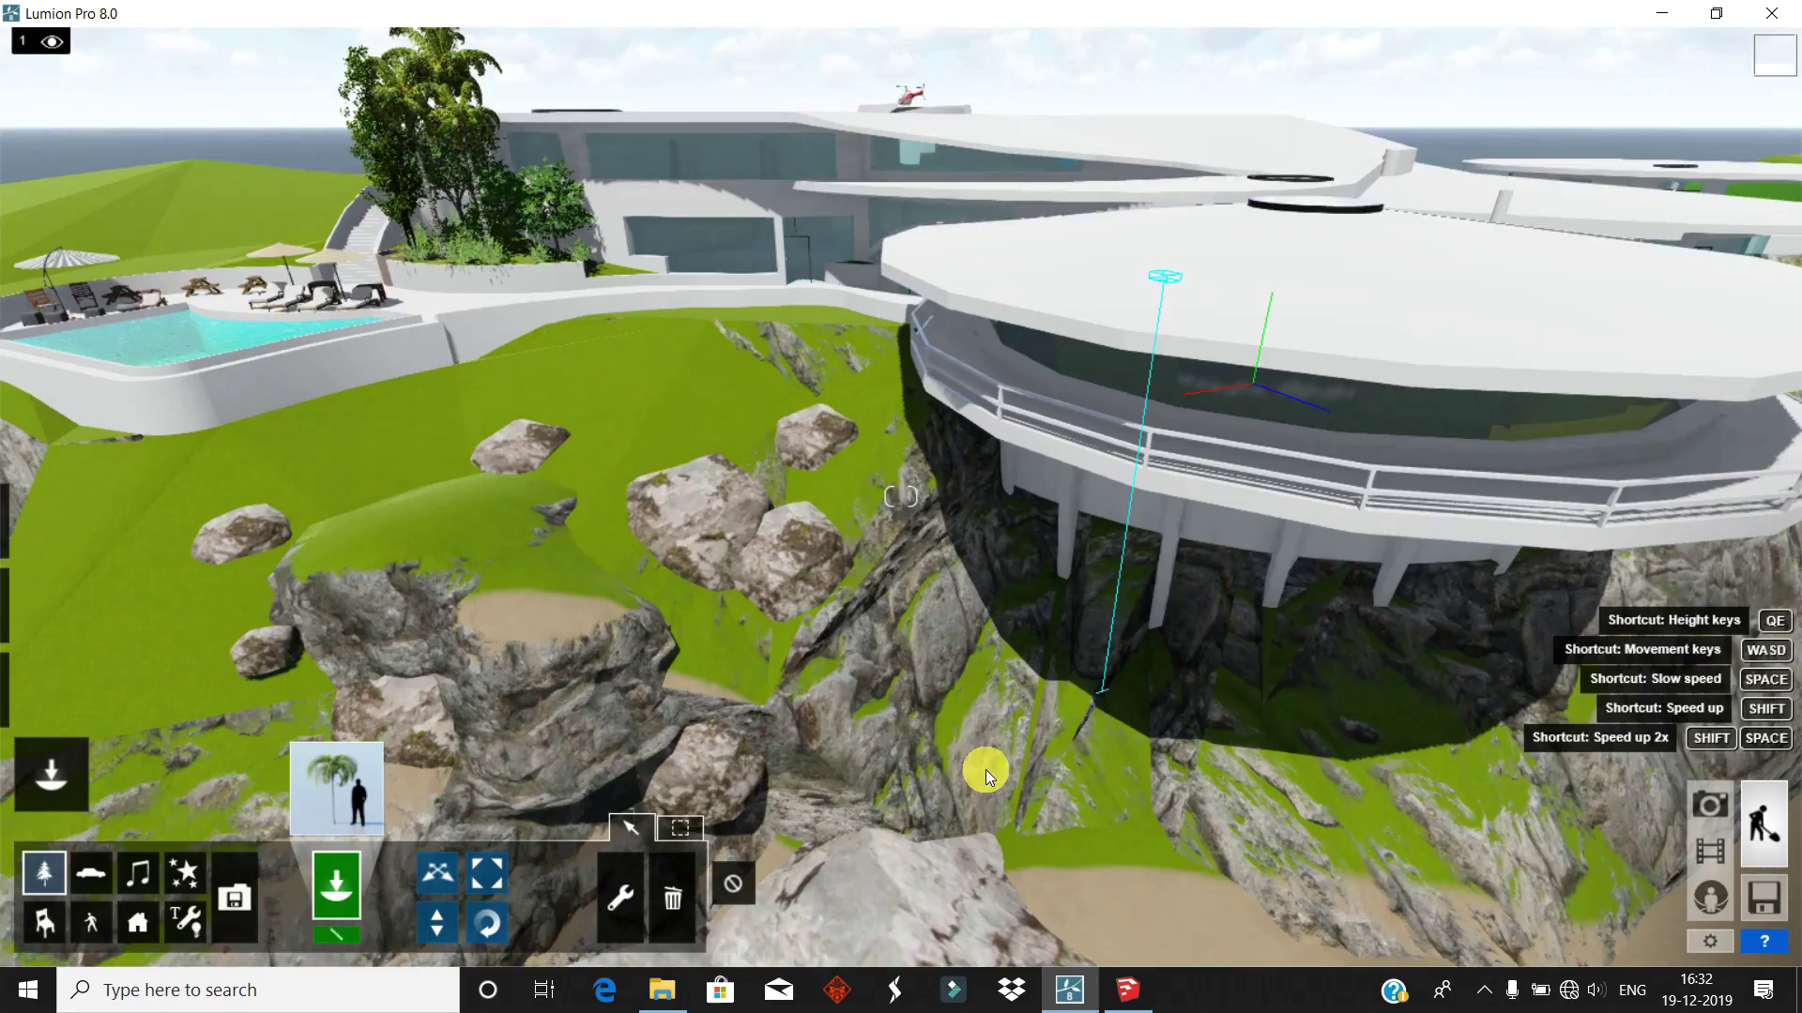
left_click(944, 695)
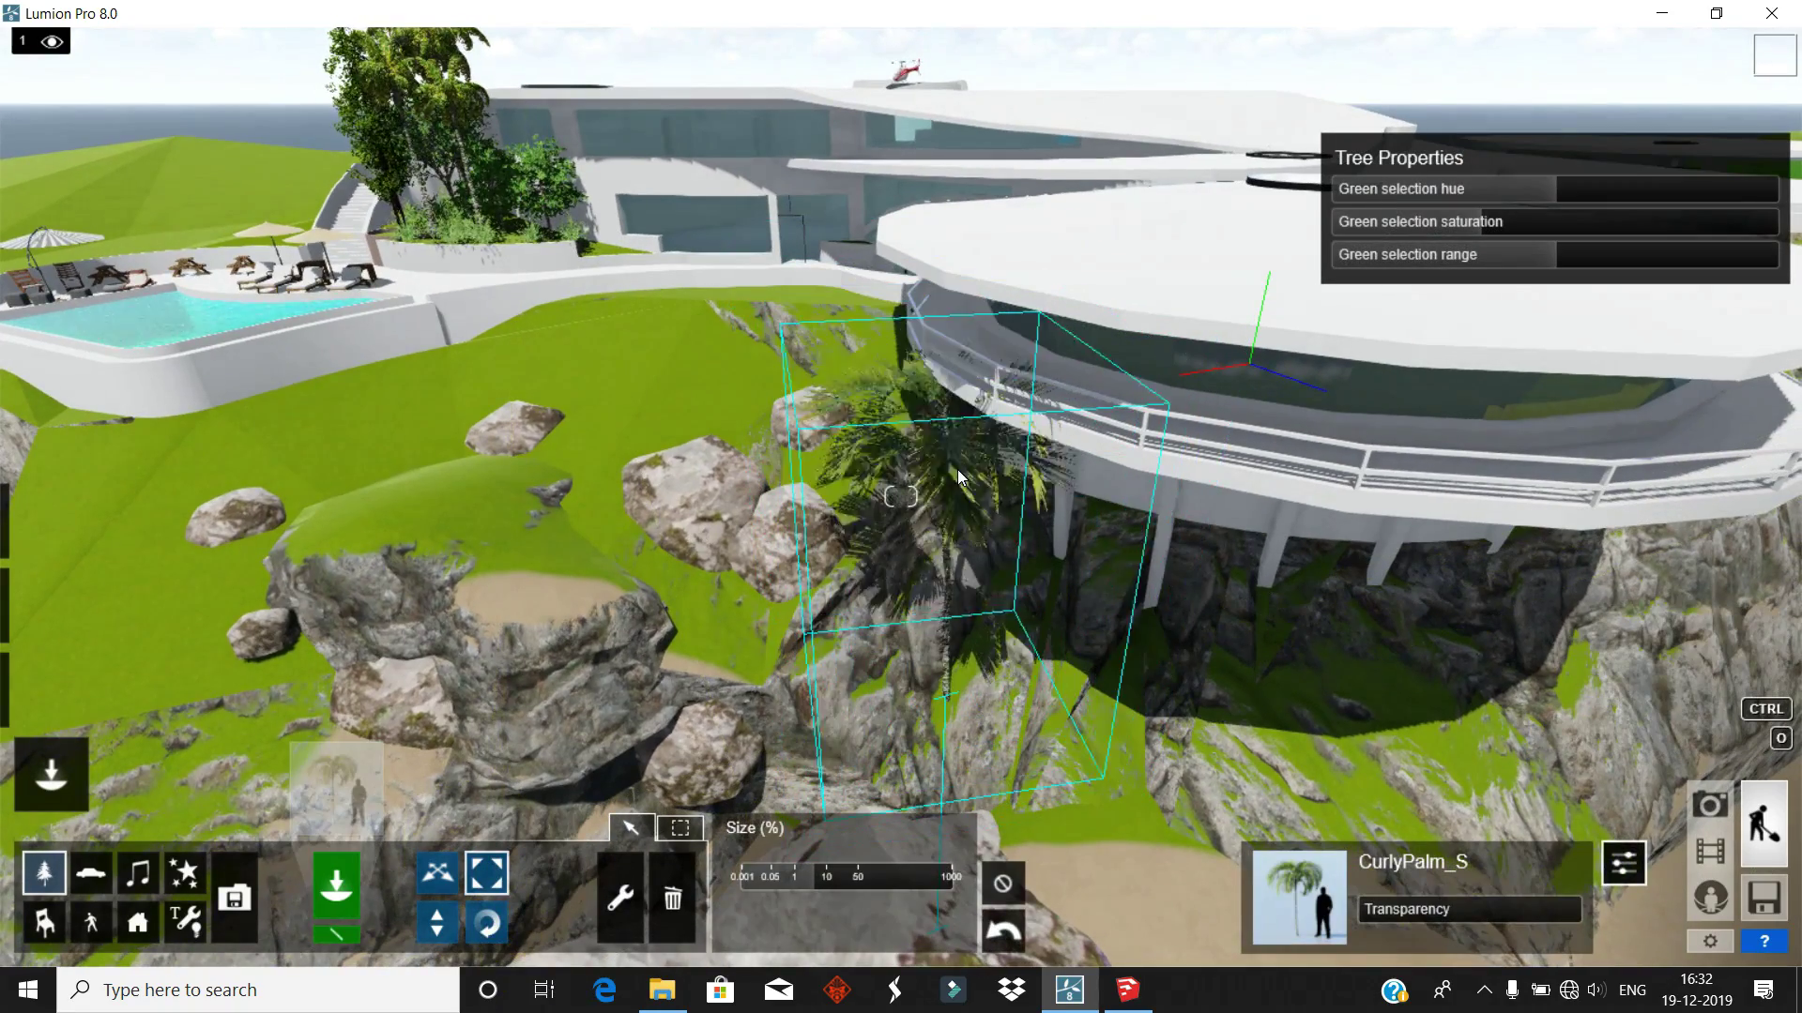
left_click_drag(946, 698, 788, 831)
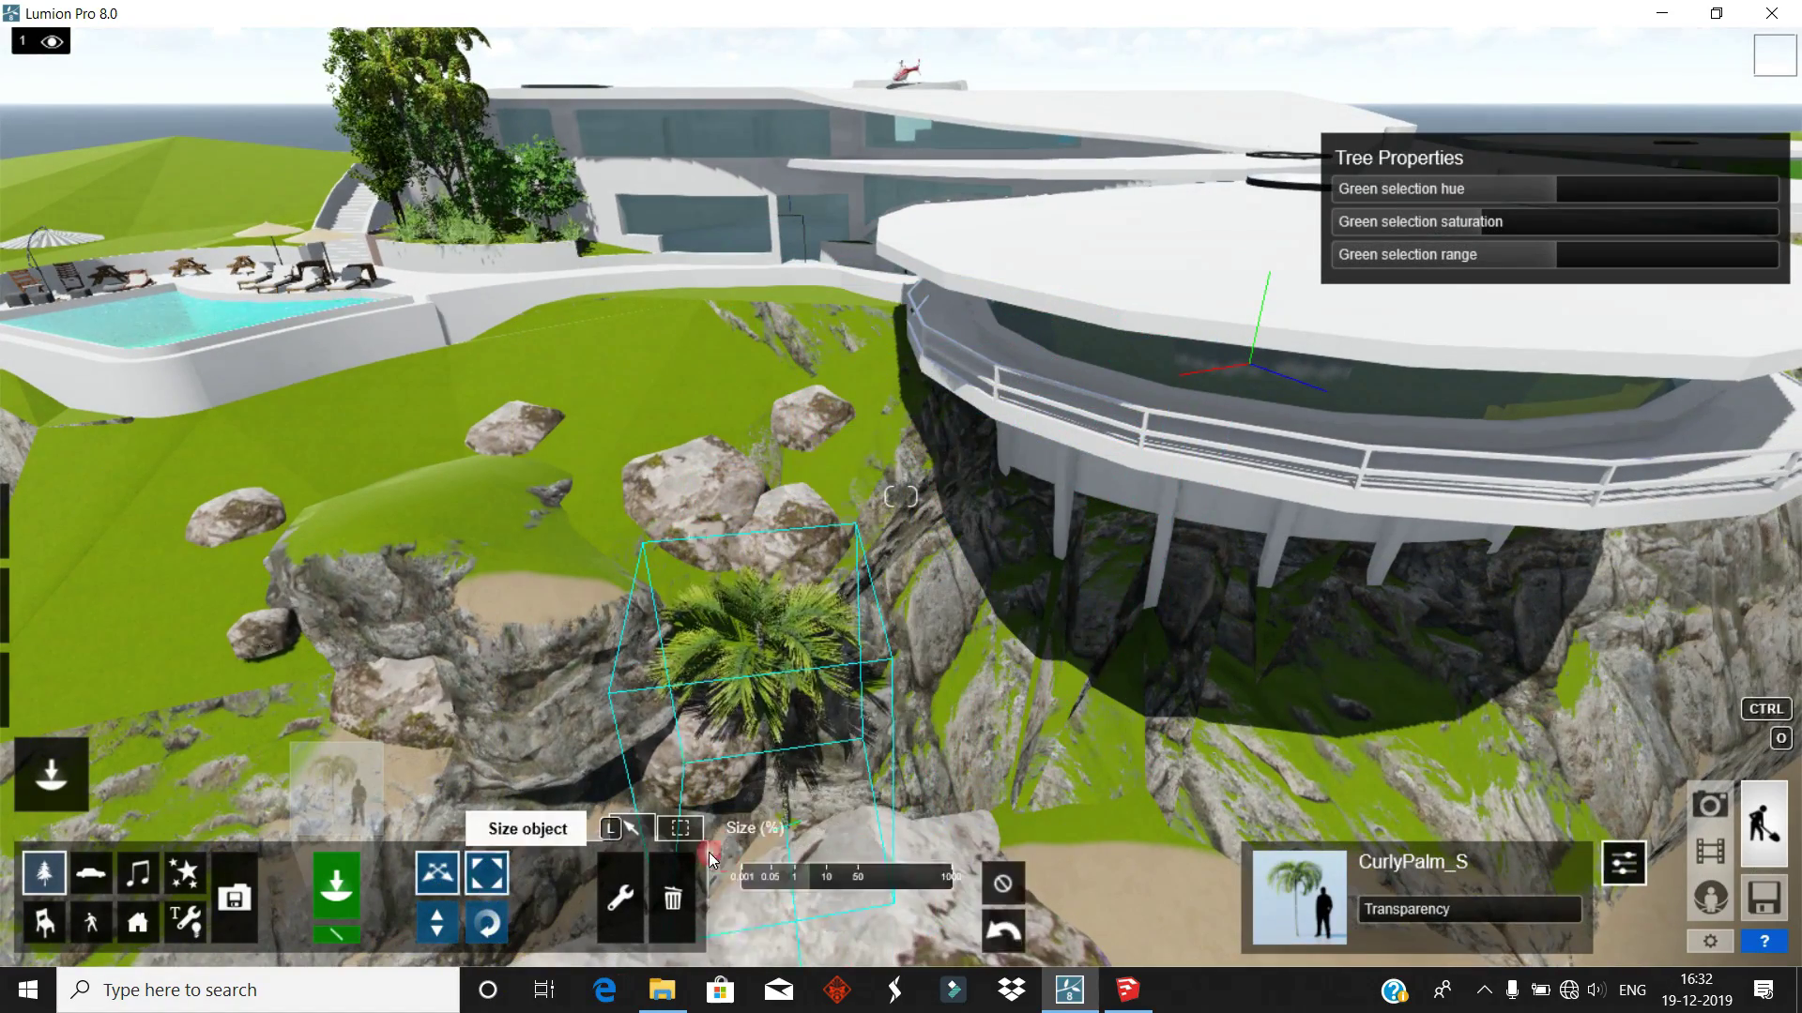
right_click_drag(712, 859, 791, 735)
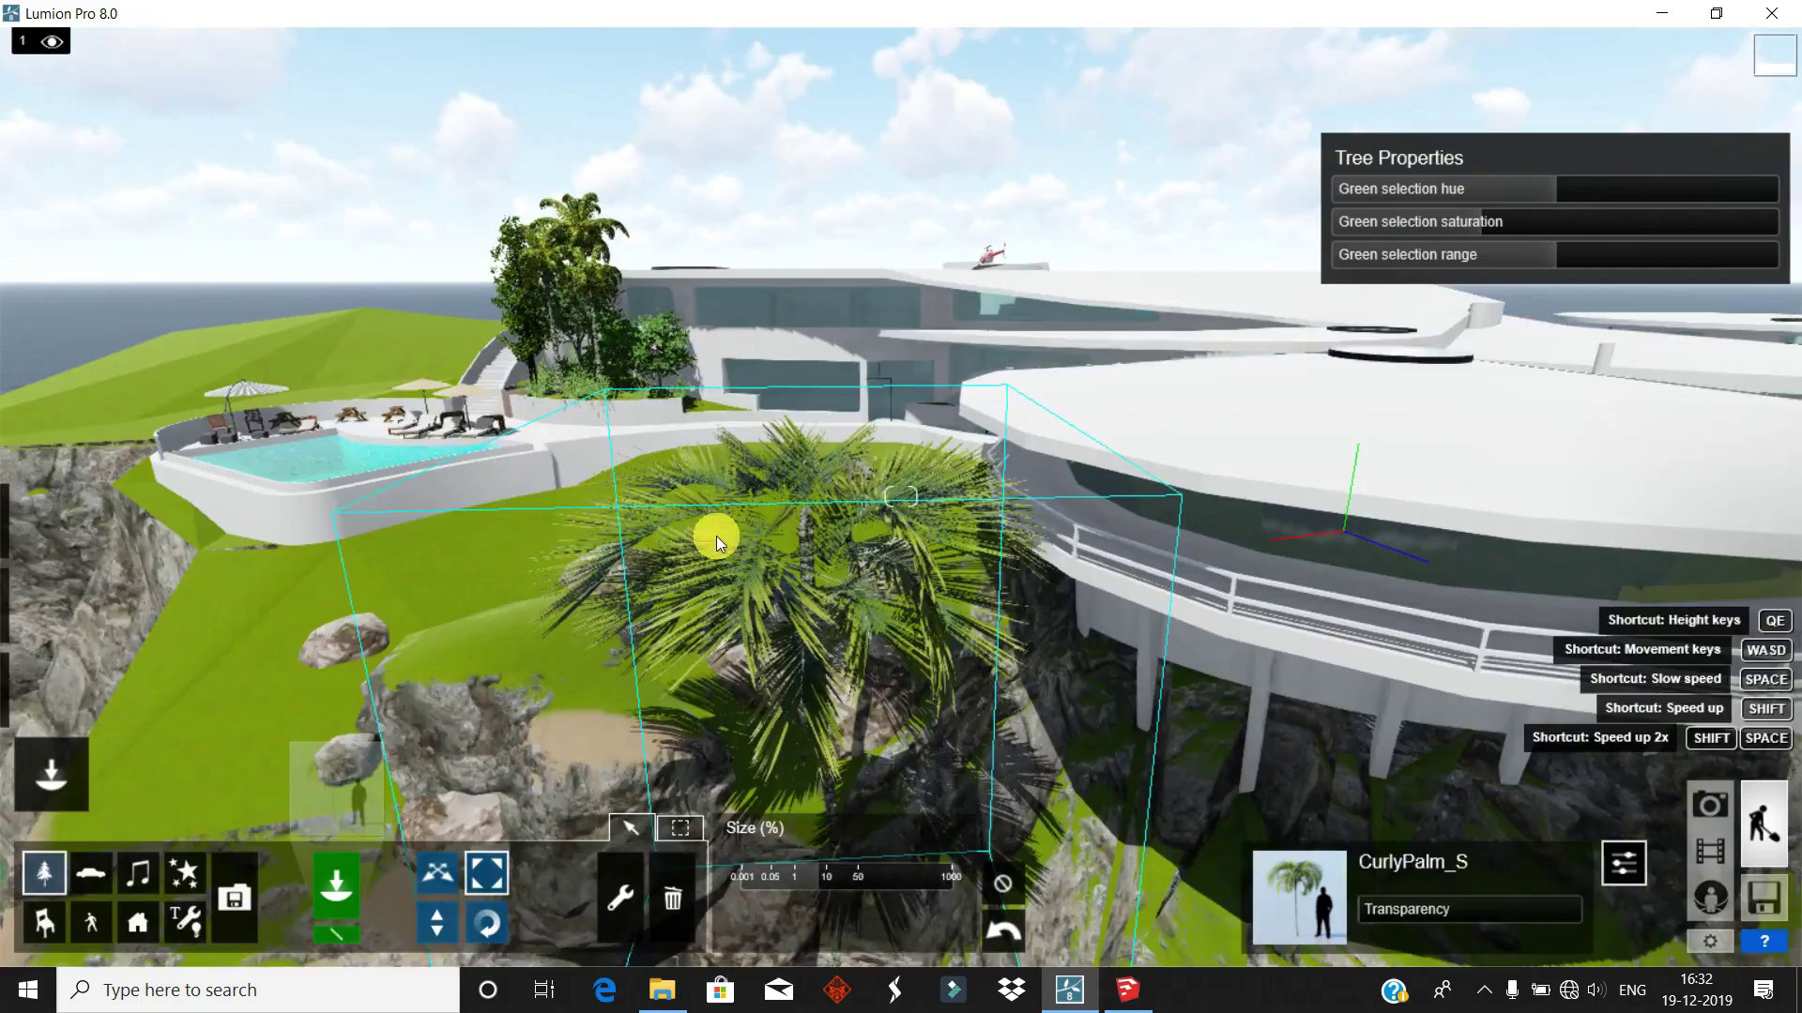
right_click_drag(717, 537, 949, 688)
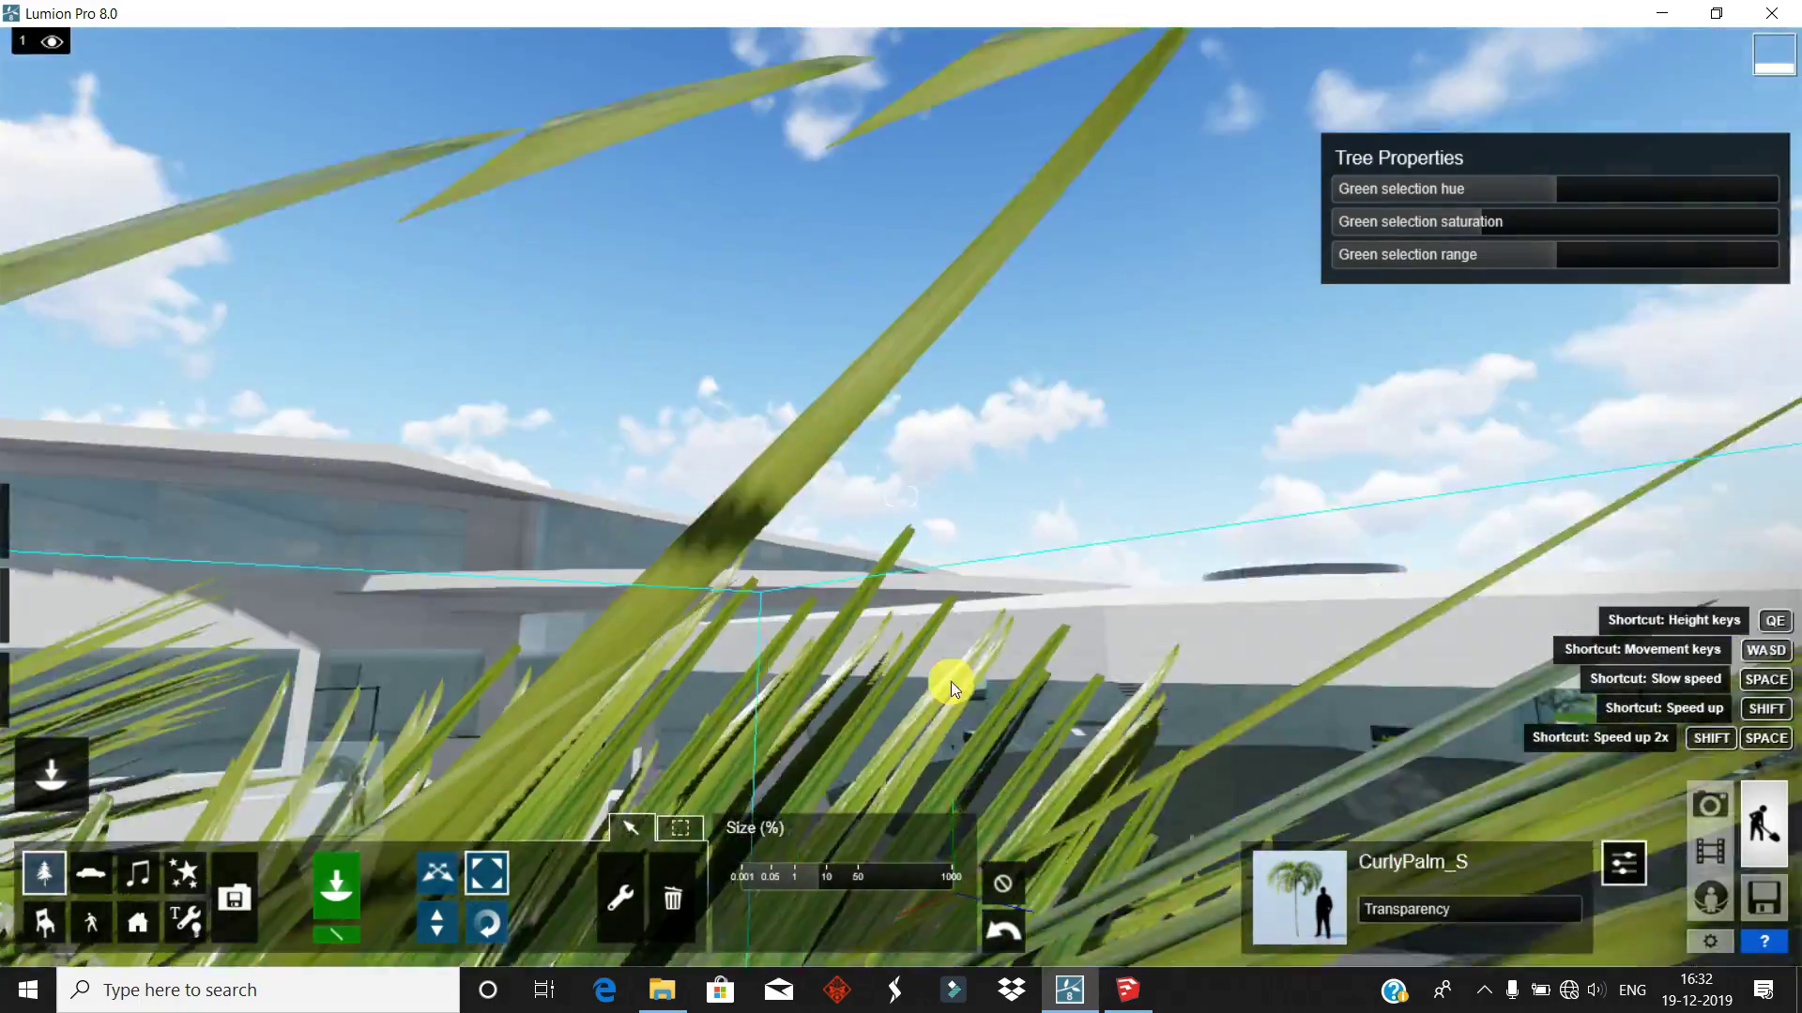
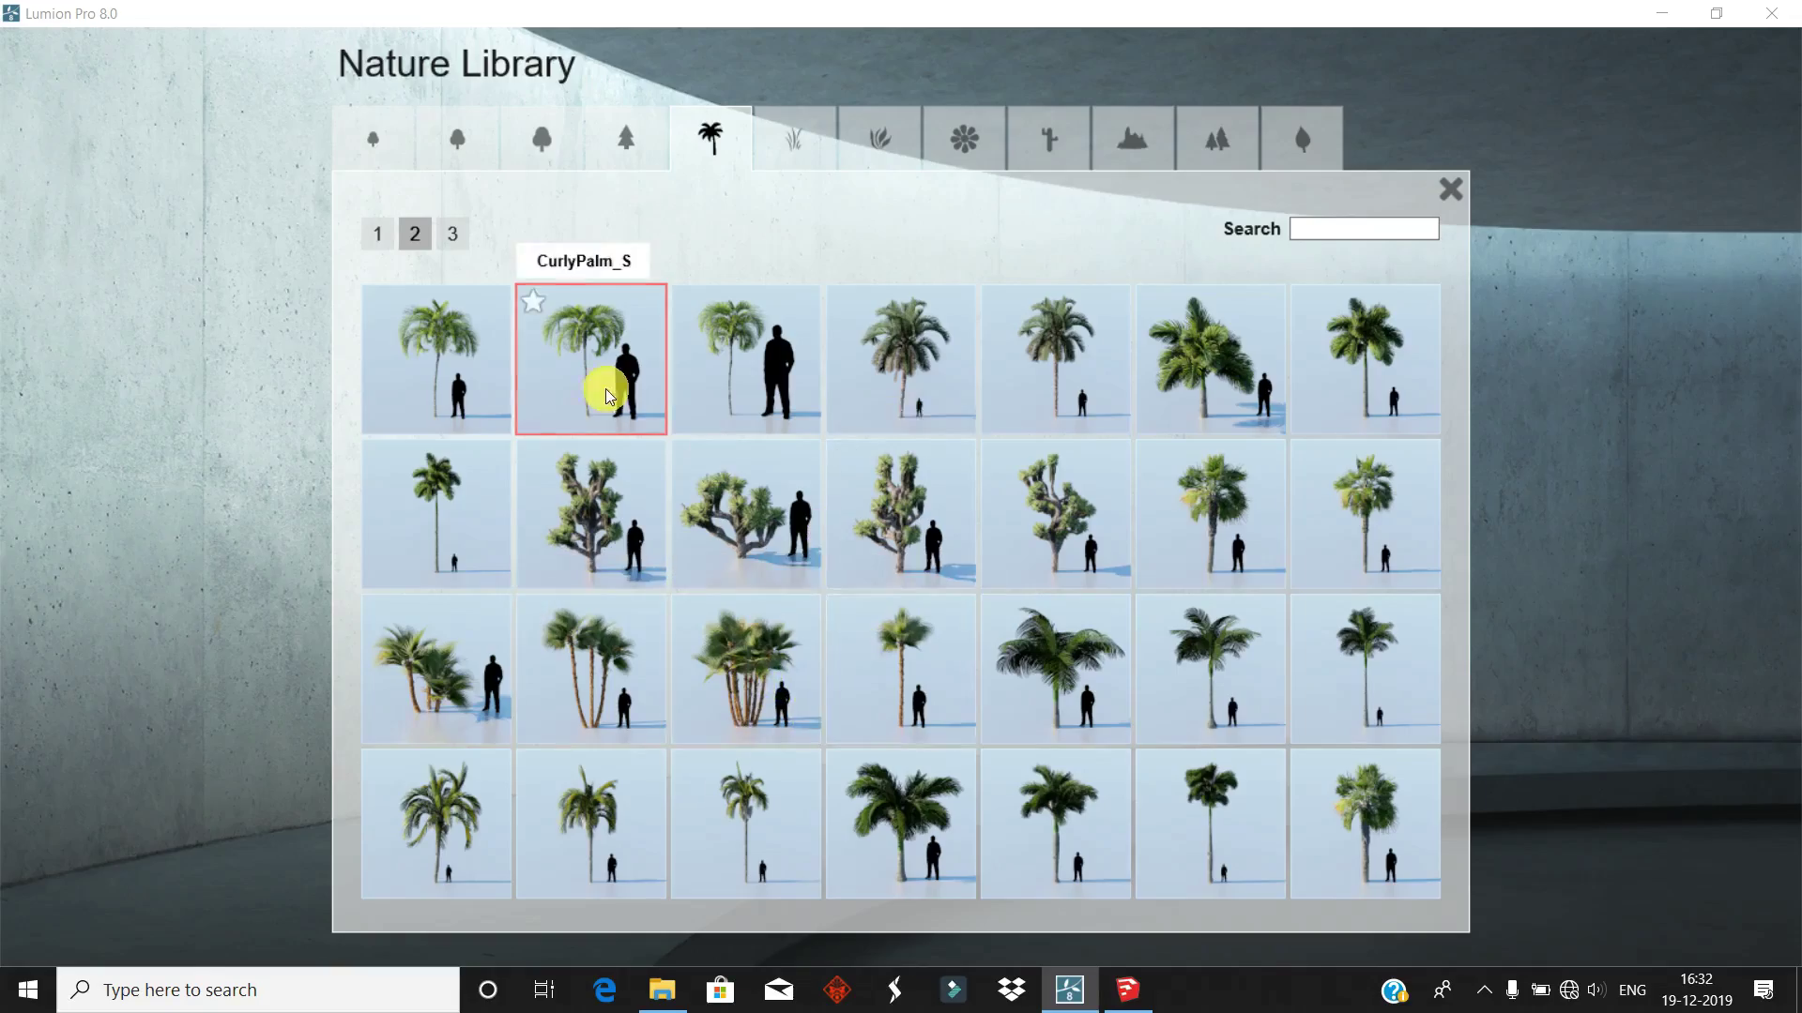
- Plant CurlyPalm_M2 palms on the rocky slope below the house and resize them
left_click(605, 394)
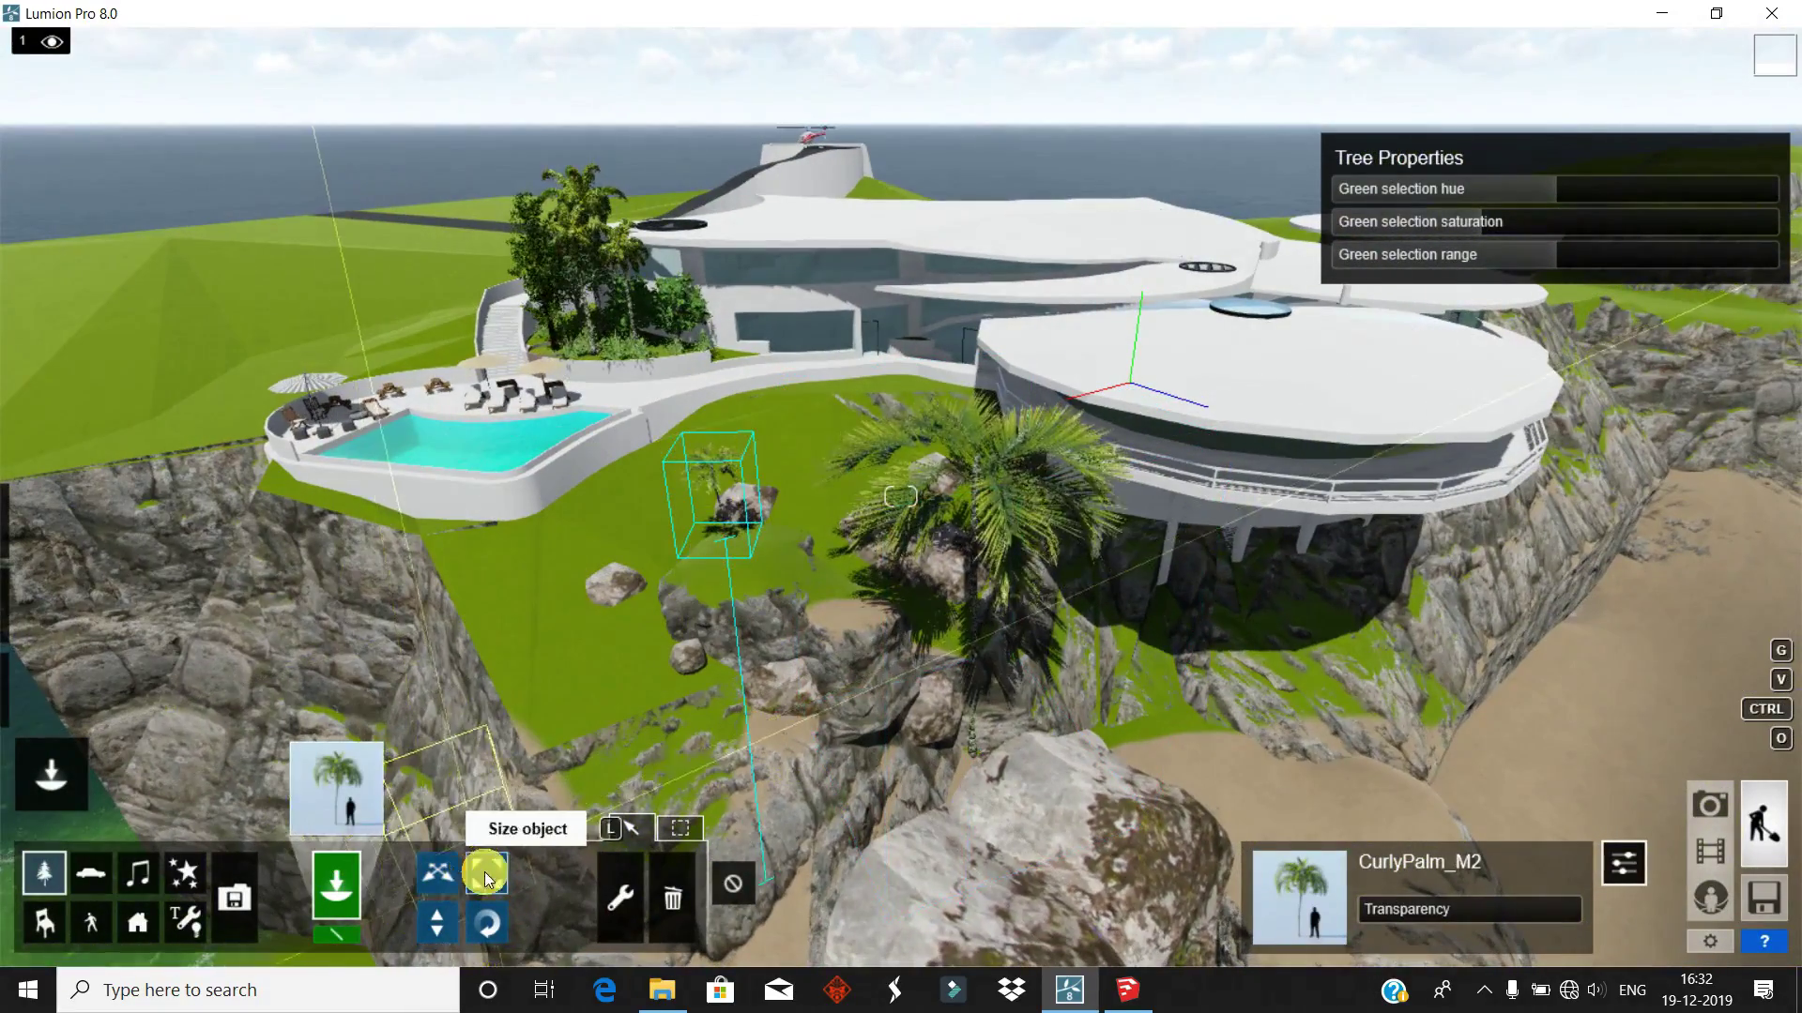
left_click(487, 879)
right_click_drag(732, 397, 441, 683)
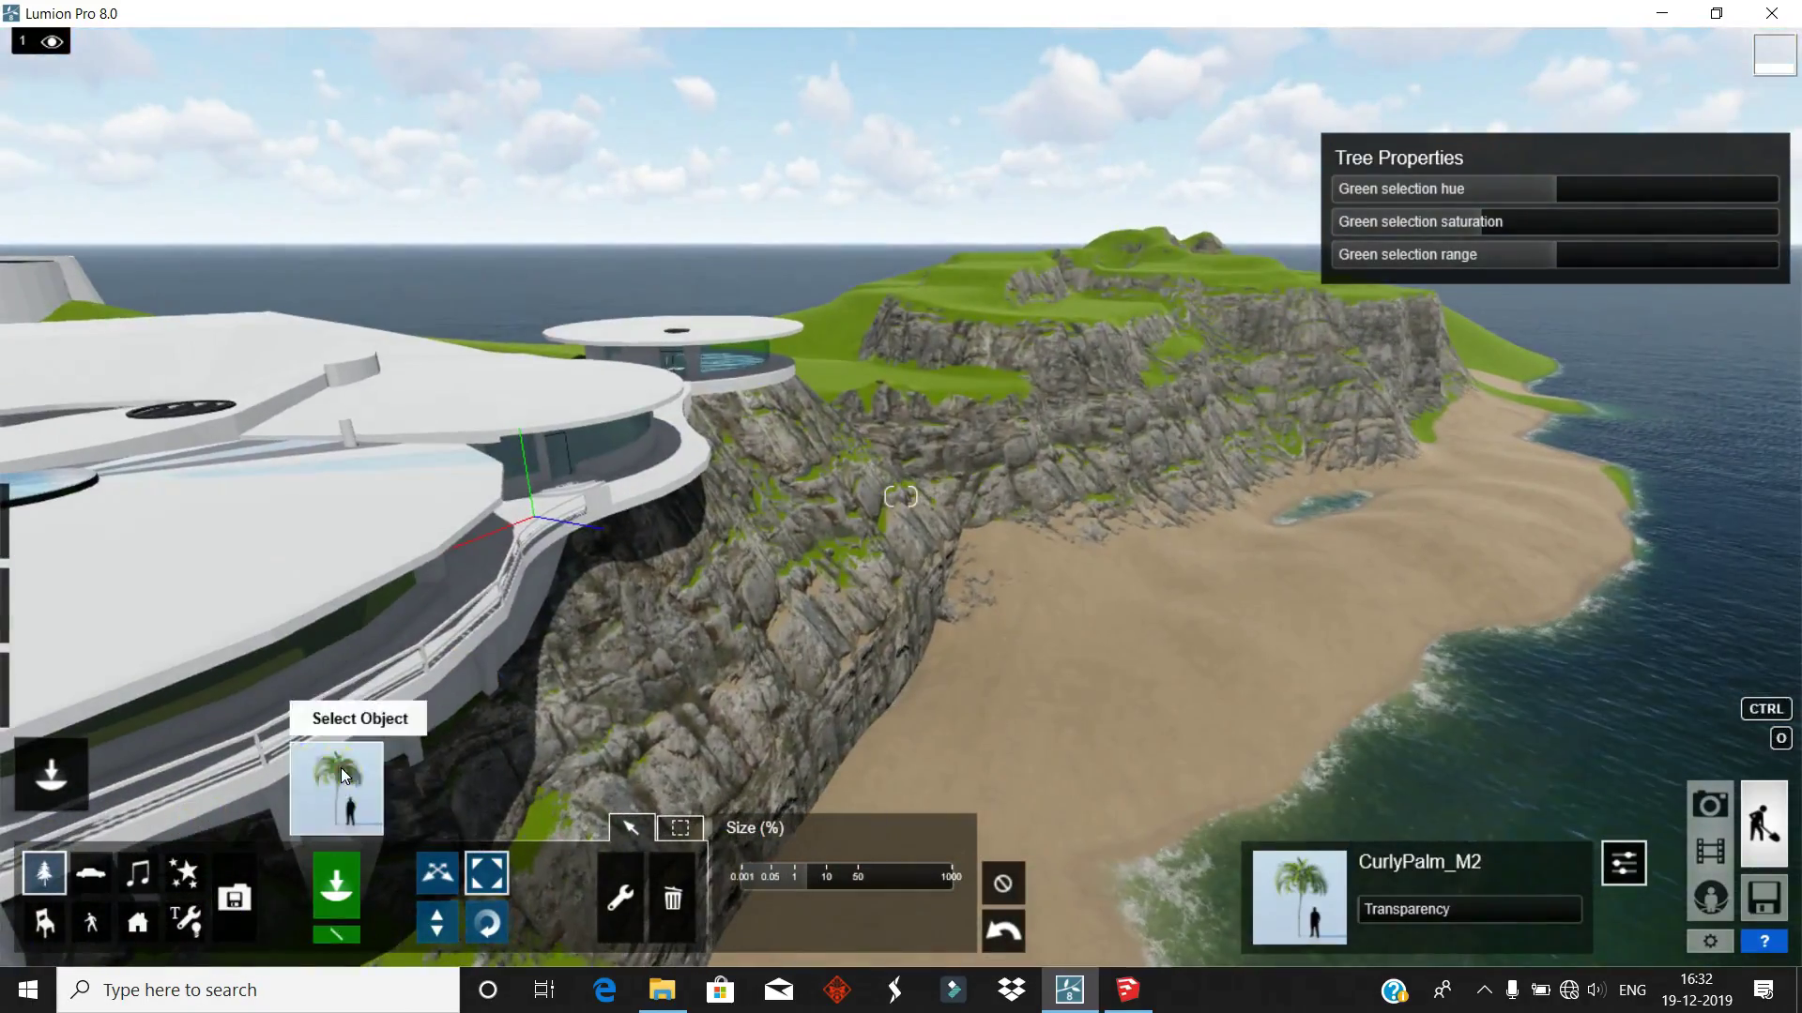
left_click(341, 767)
left_click(443, 403)
left_click(478, 882)
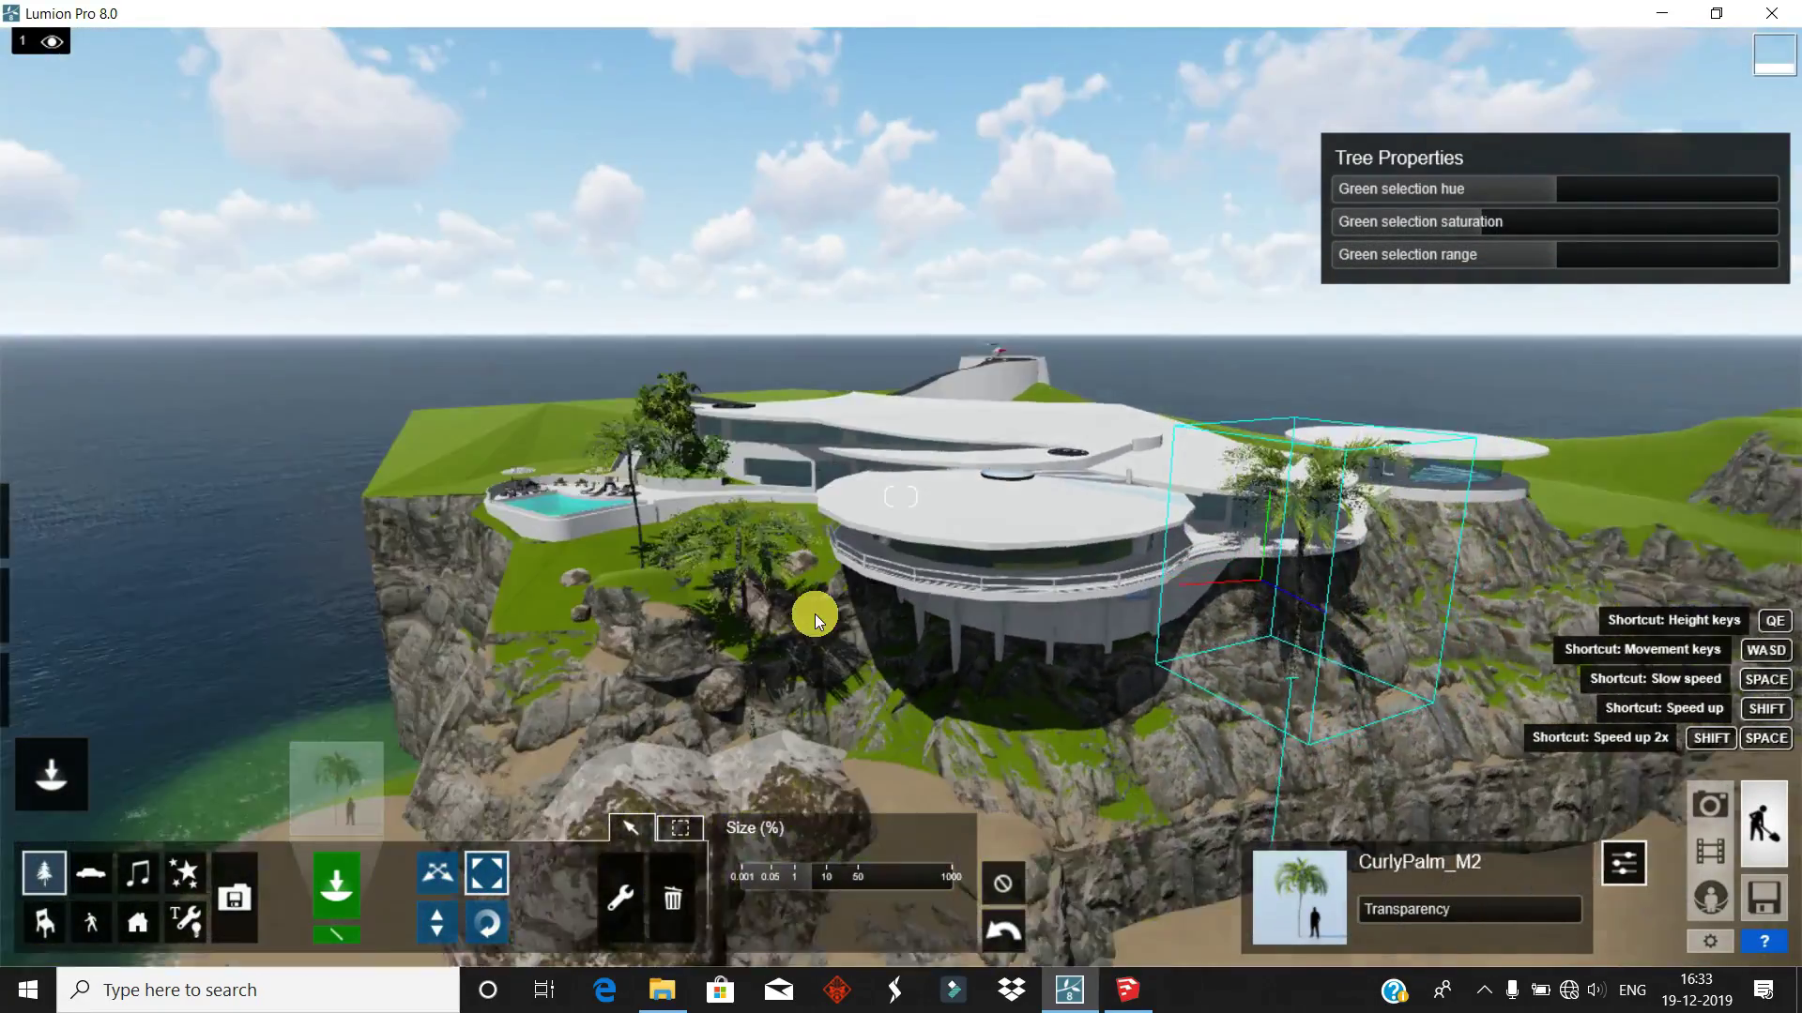
right_click_drag(707, 497, 316, 781)
- Add a QueenPalm_RT palm from the Nature Library's palms and review the planted palms
left_click(315, 781)
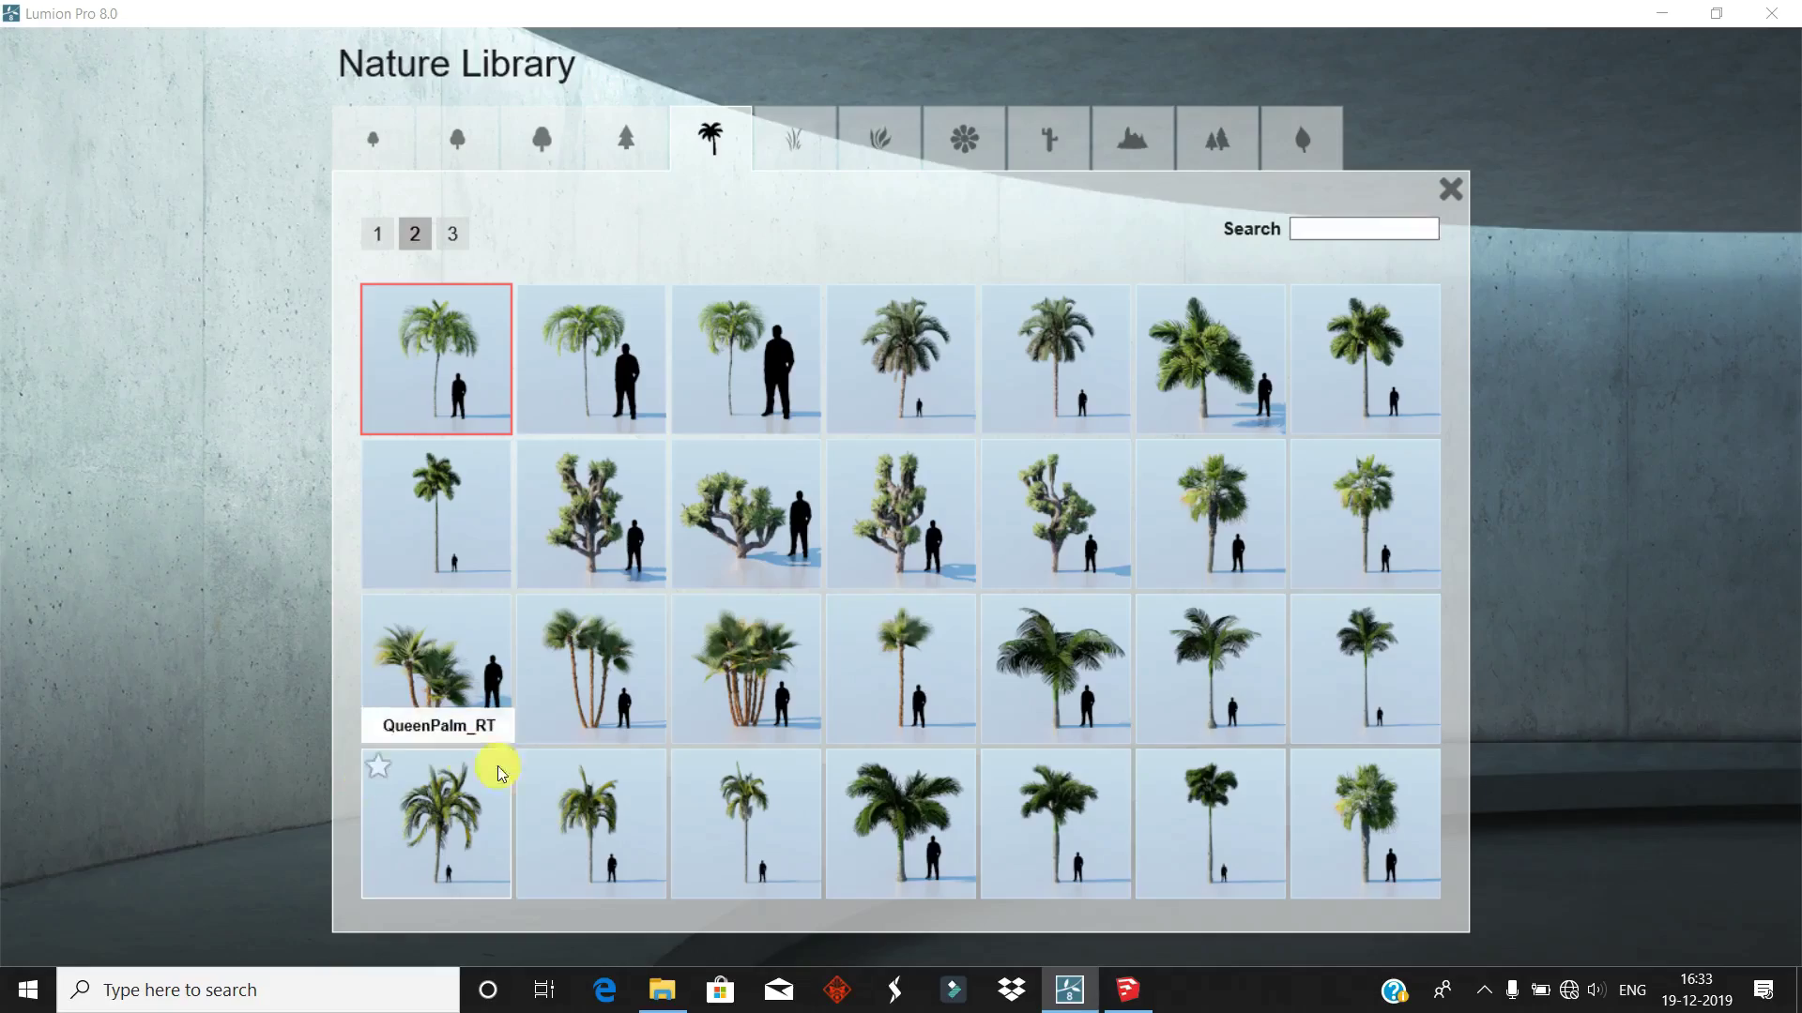
left_click(498, 765)
scroll(944, 599, "up", 5)
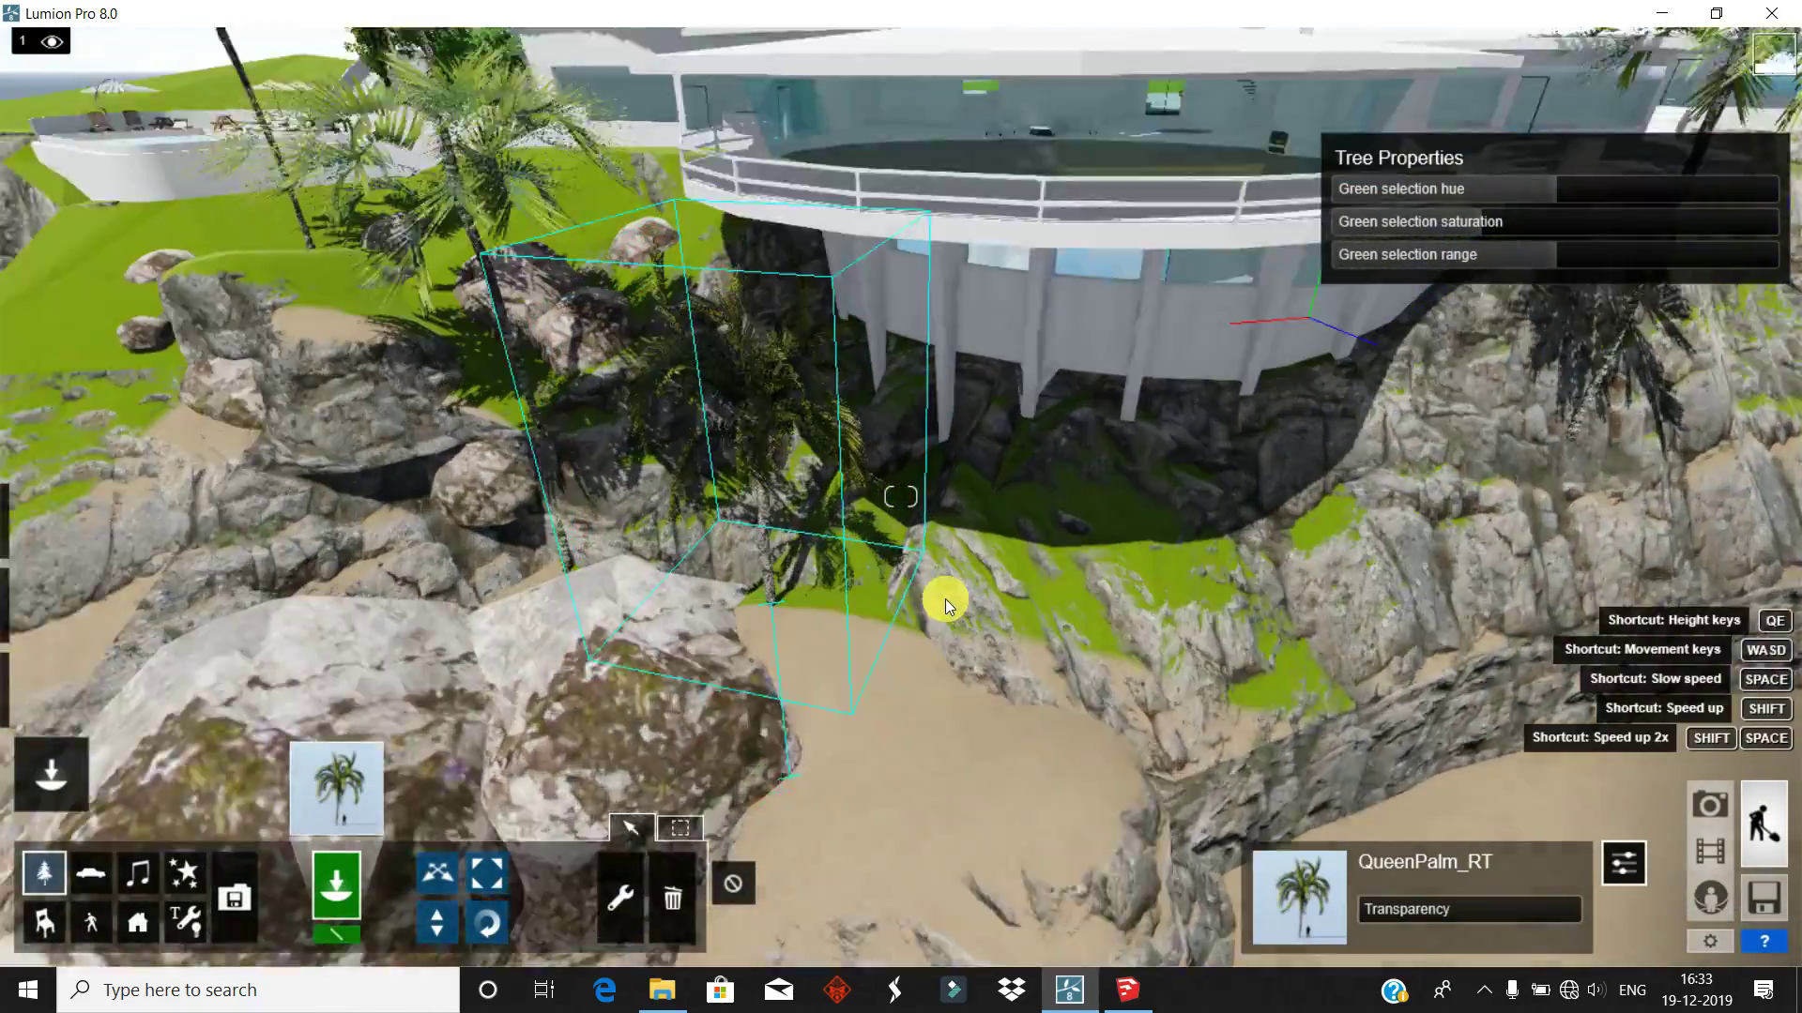
scroll(1251, 612, "up", 3)
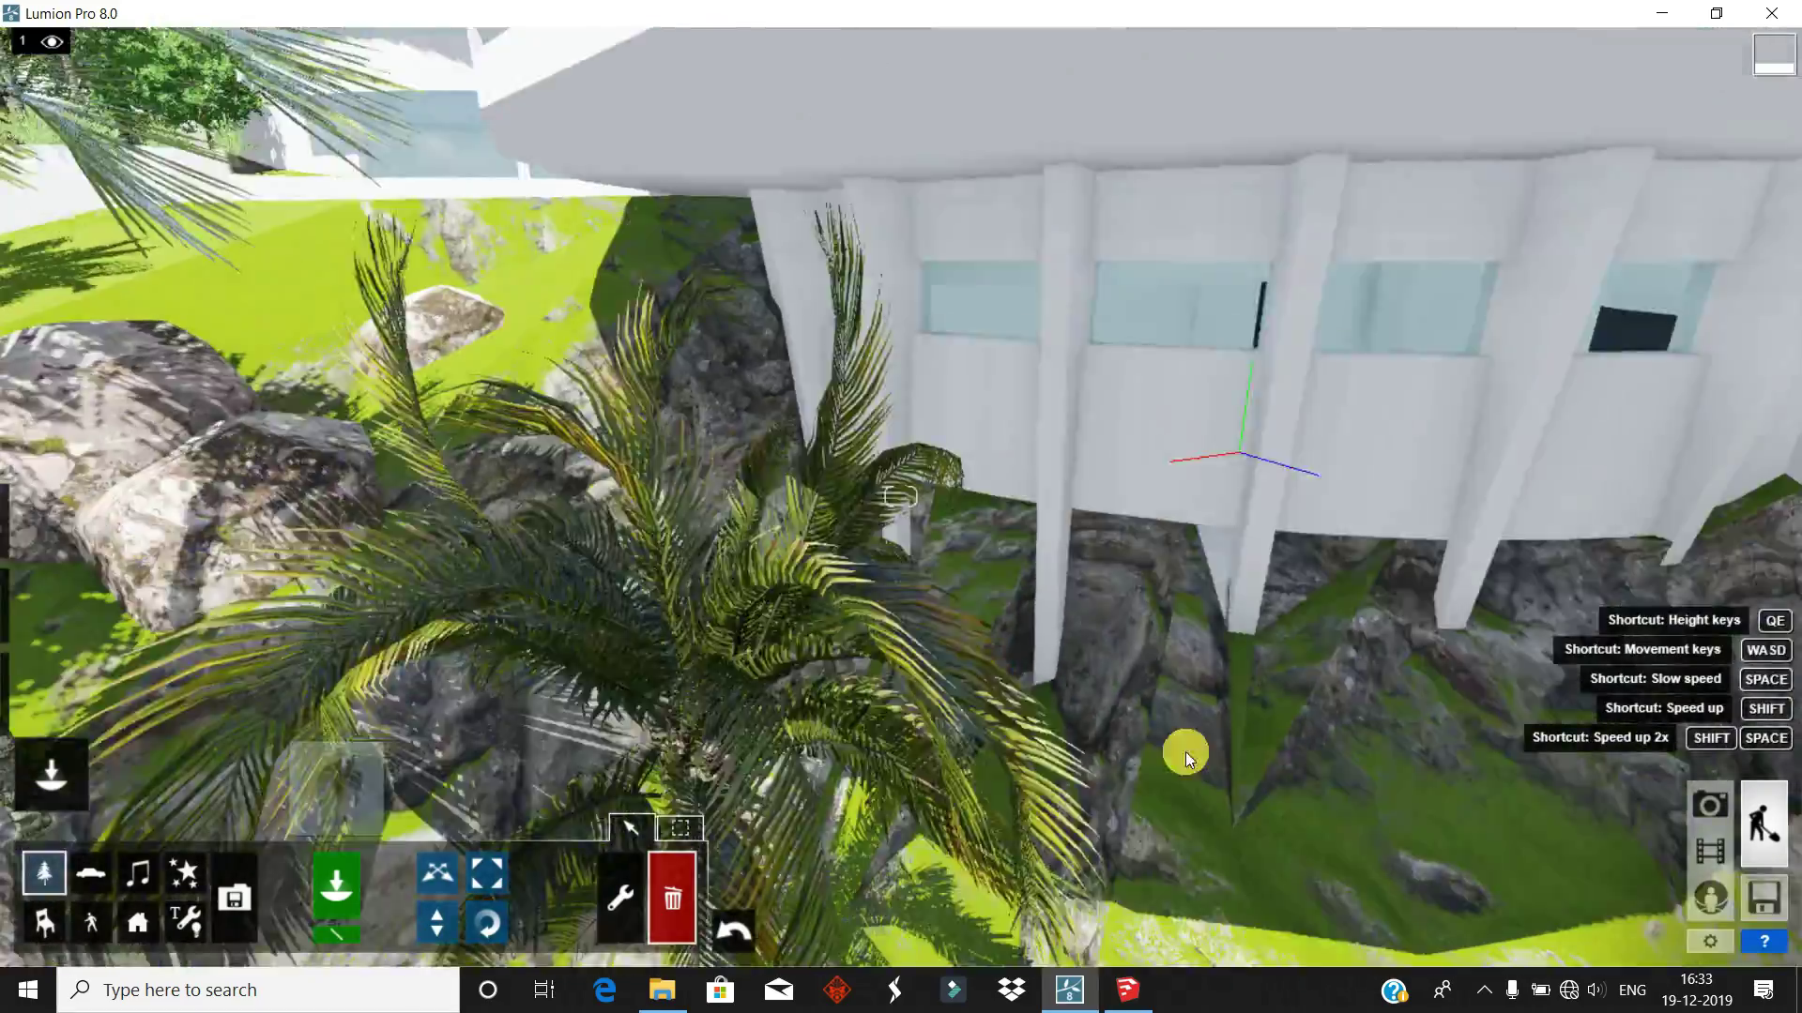
mouse_move(1185, 751)
right_mouse_down()
mouse_move(1090, 694)
mouse_move(1422, 689)
right_mouse_up()
- Place a tall poplar from the large-leaf trees beside the house driveway
left_click(338, 762)
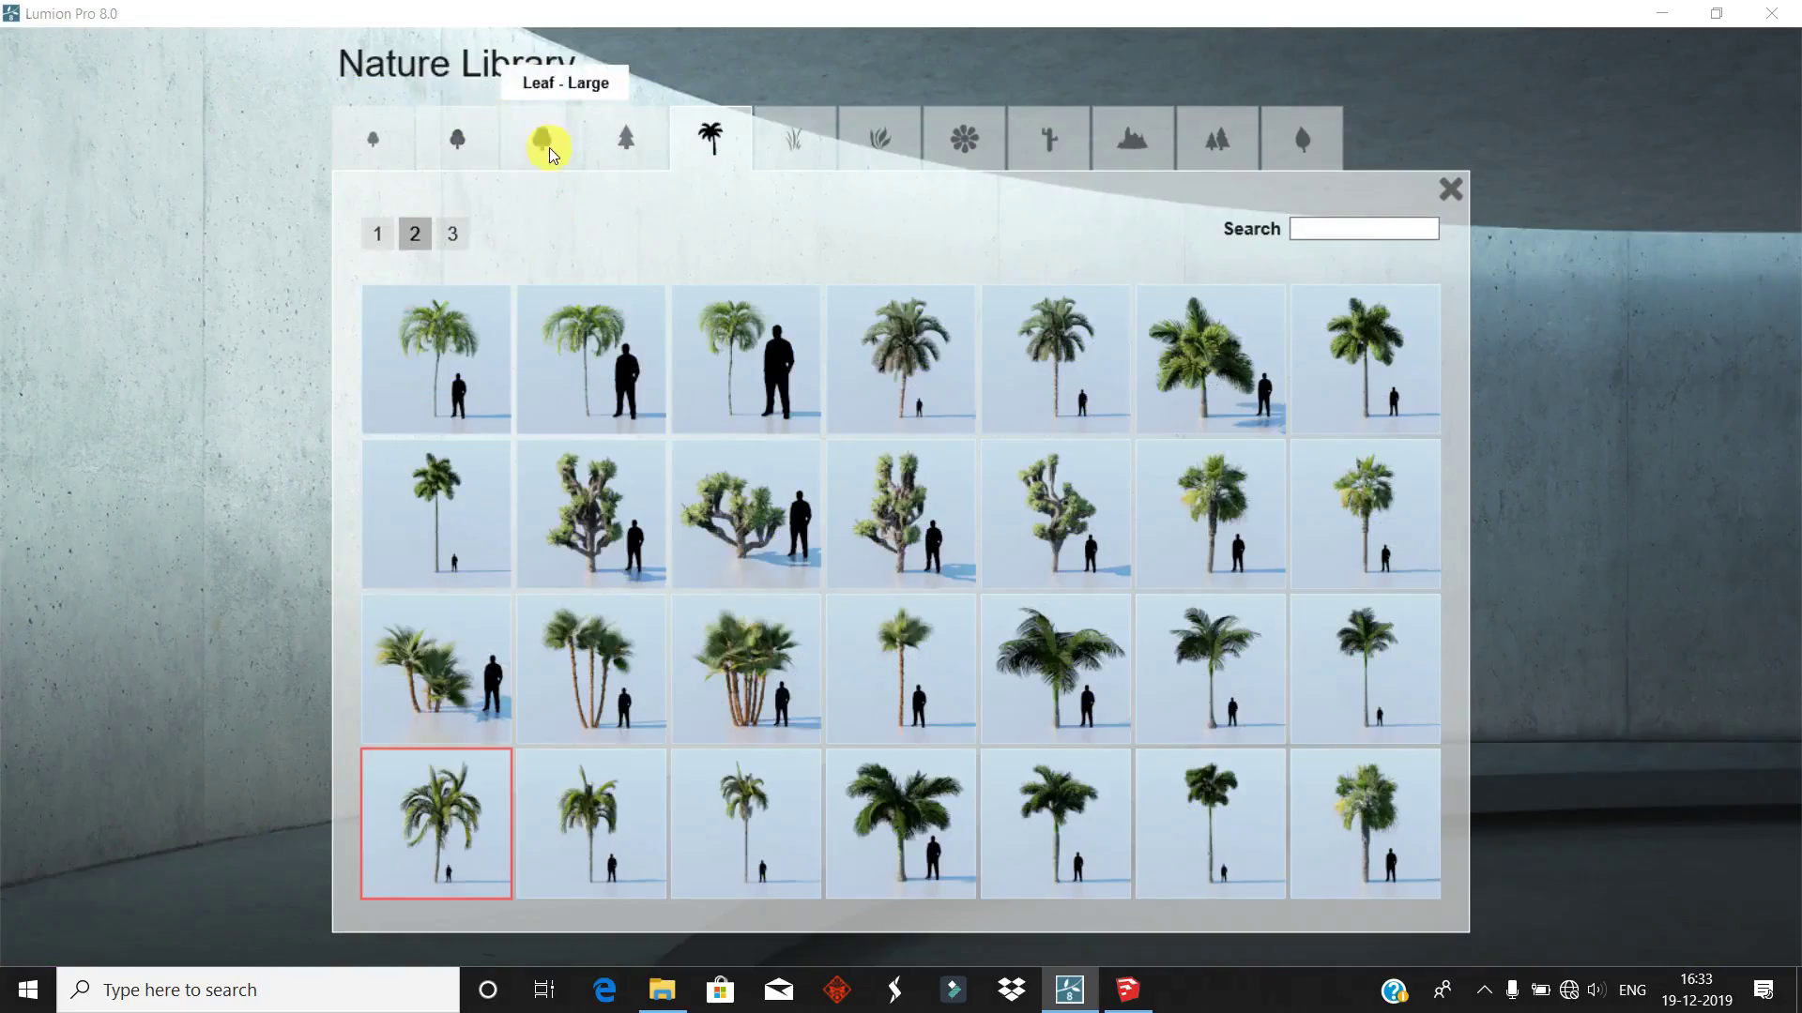
left_click(542, 141)
left_click(1210, 824)
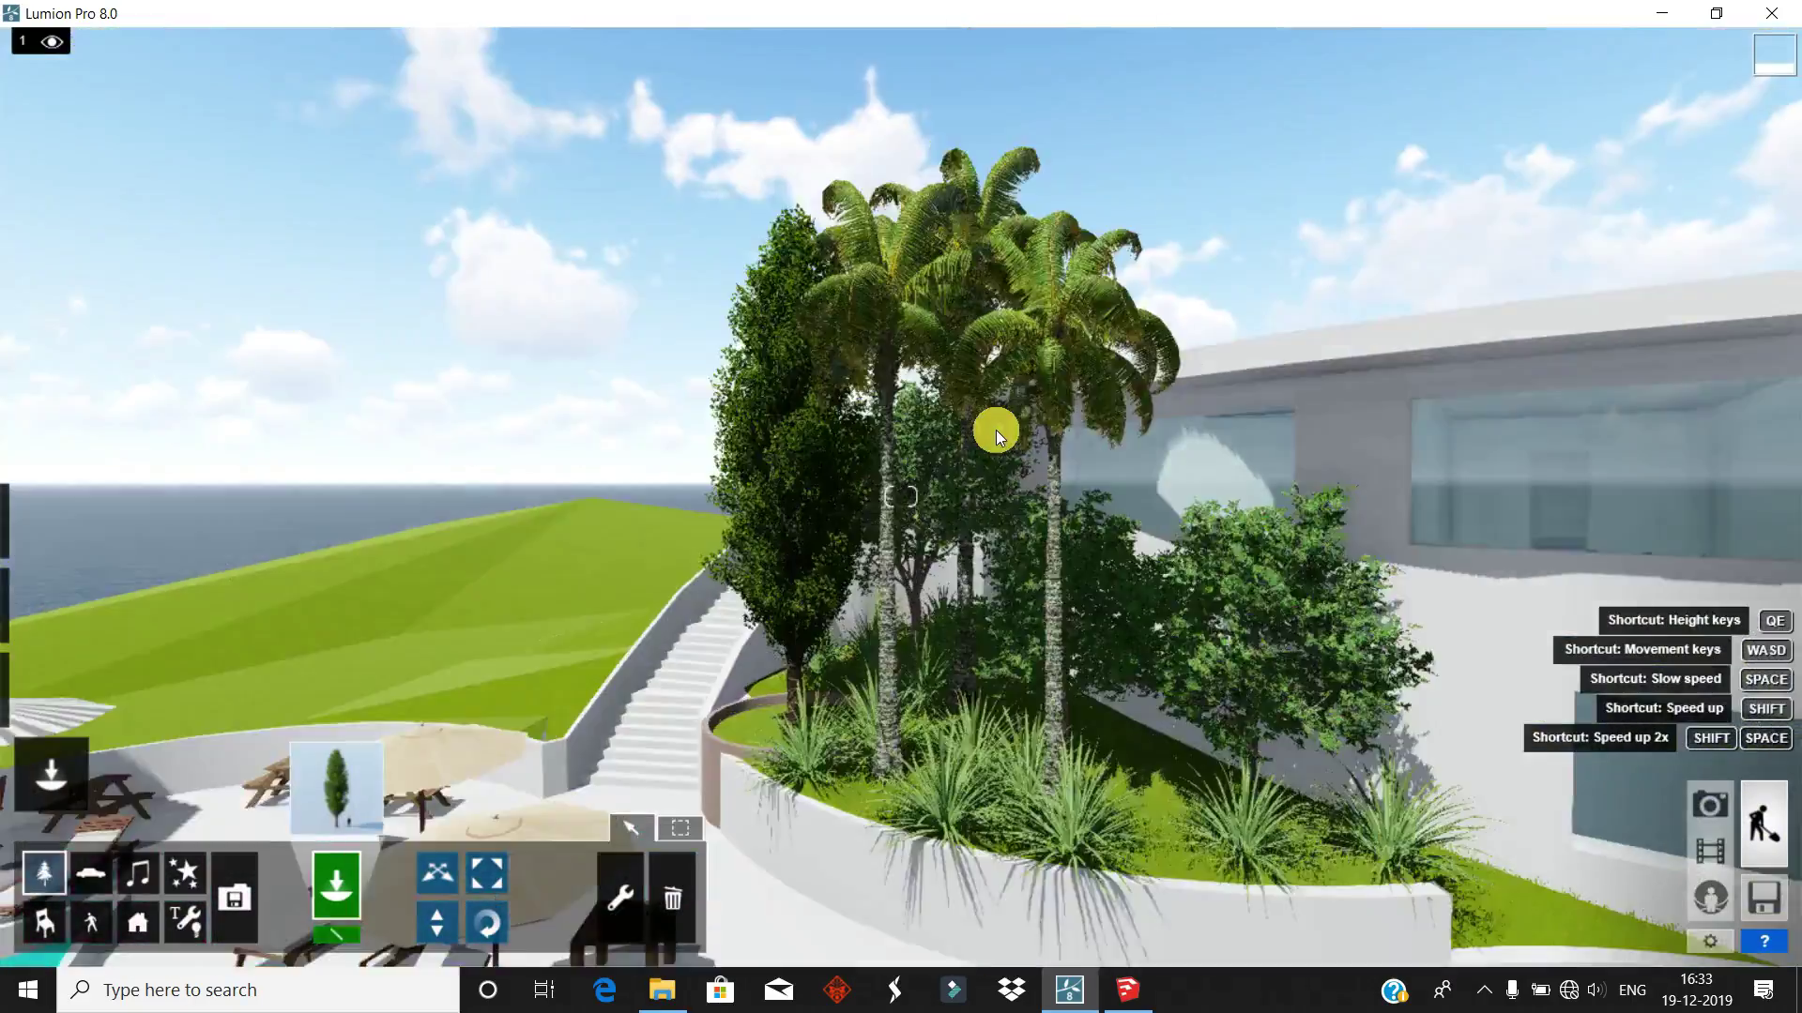
mouse_move(993, 430)
right_mouse_down()
mouse_move(1021, 435)
mouse_move(1062, 334)
mouse_move(1139, 576)
mouse_move(636, 838)
mouse_move(741, 886)
right_mouse_up()
left_click(933, 656)
scroll(905, 781, "down", 3)
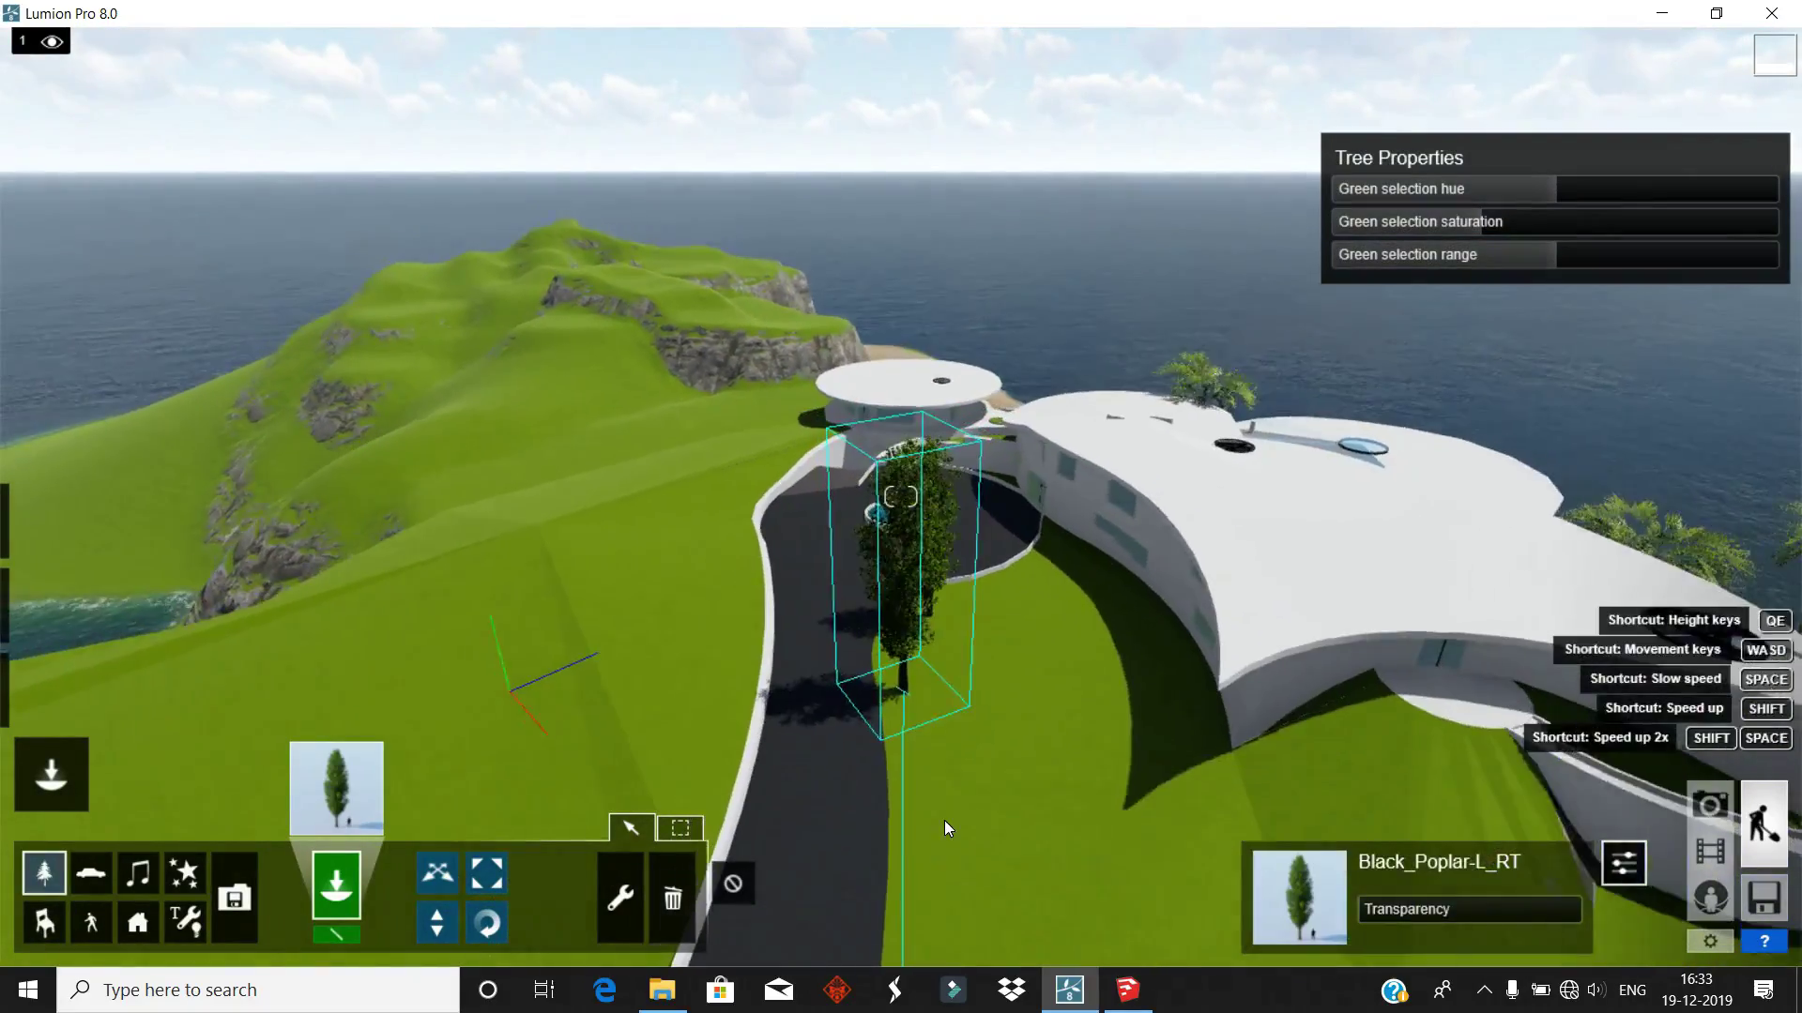
mouse_move(910, 831)
left_mouse_down()
mouse_move(916, 687)
mouse_move(895, 728)
mouse_move(949, 725)
mouse_move(882, 798)
mouse_move(861, 601)
left_mouse_up()
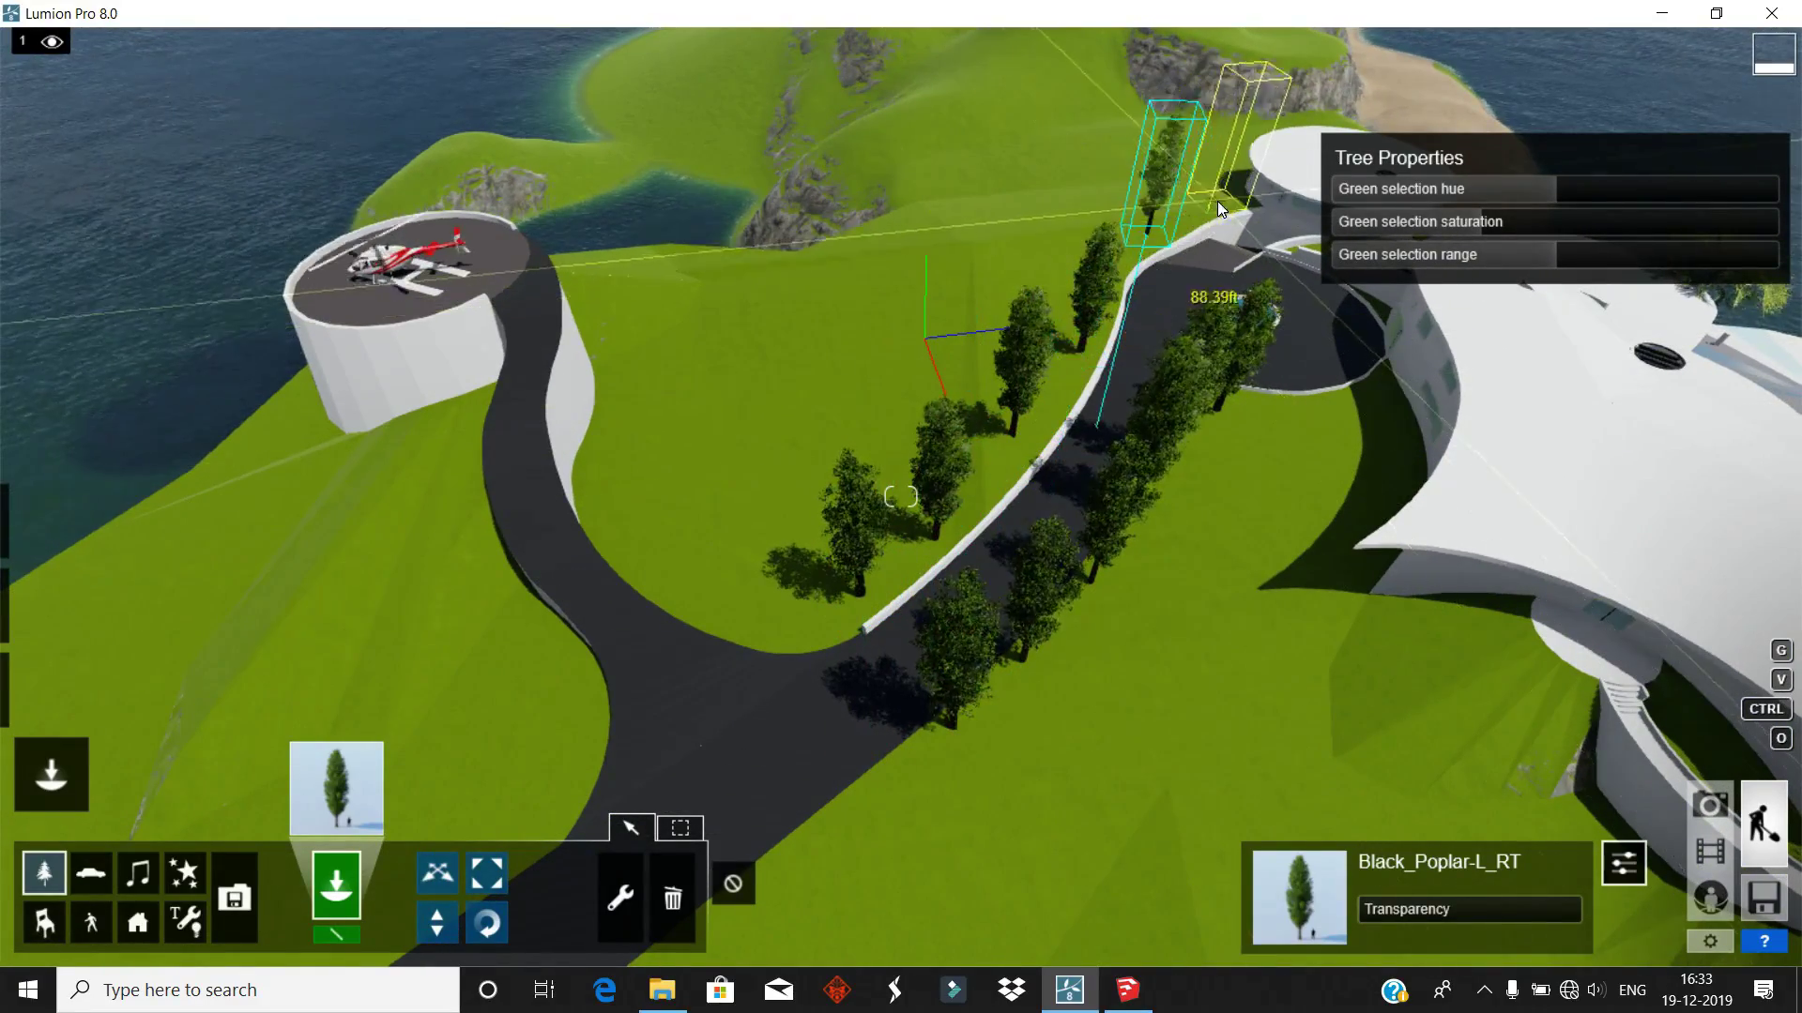
- Plant four more Black_Poplar-L_RT trees along the driveway toward the helipad
left_click_drag(966, 430, 525, 470)
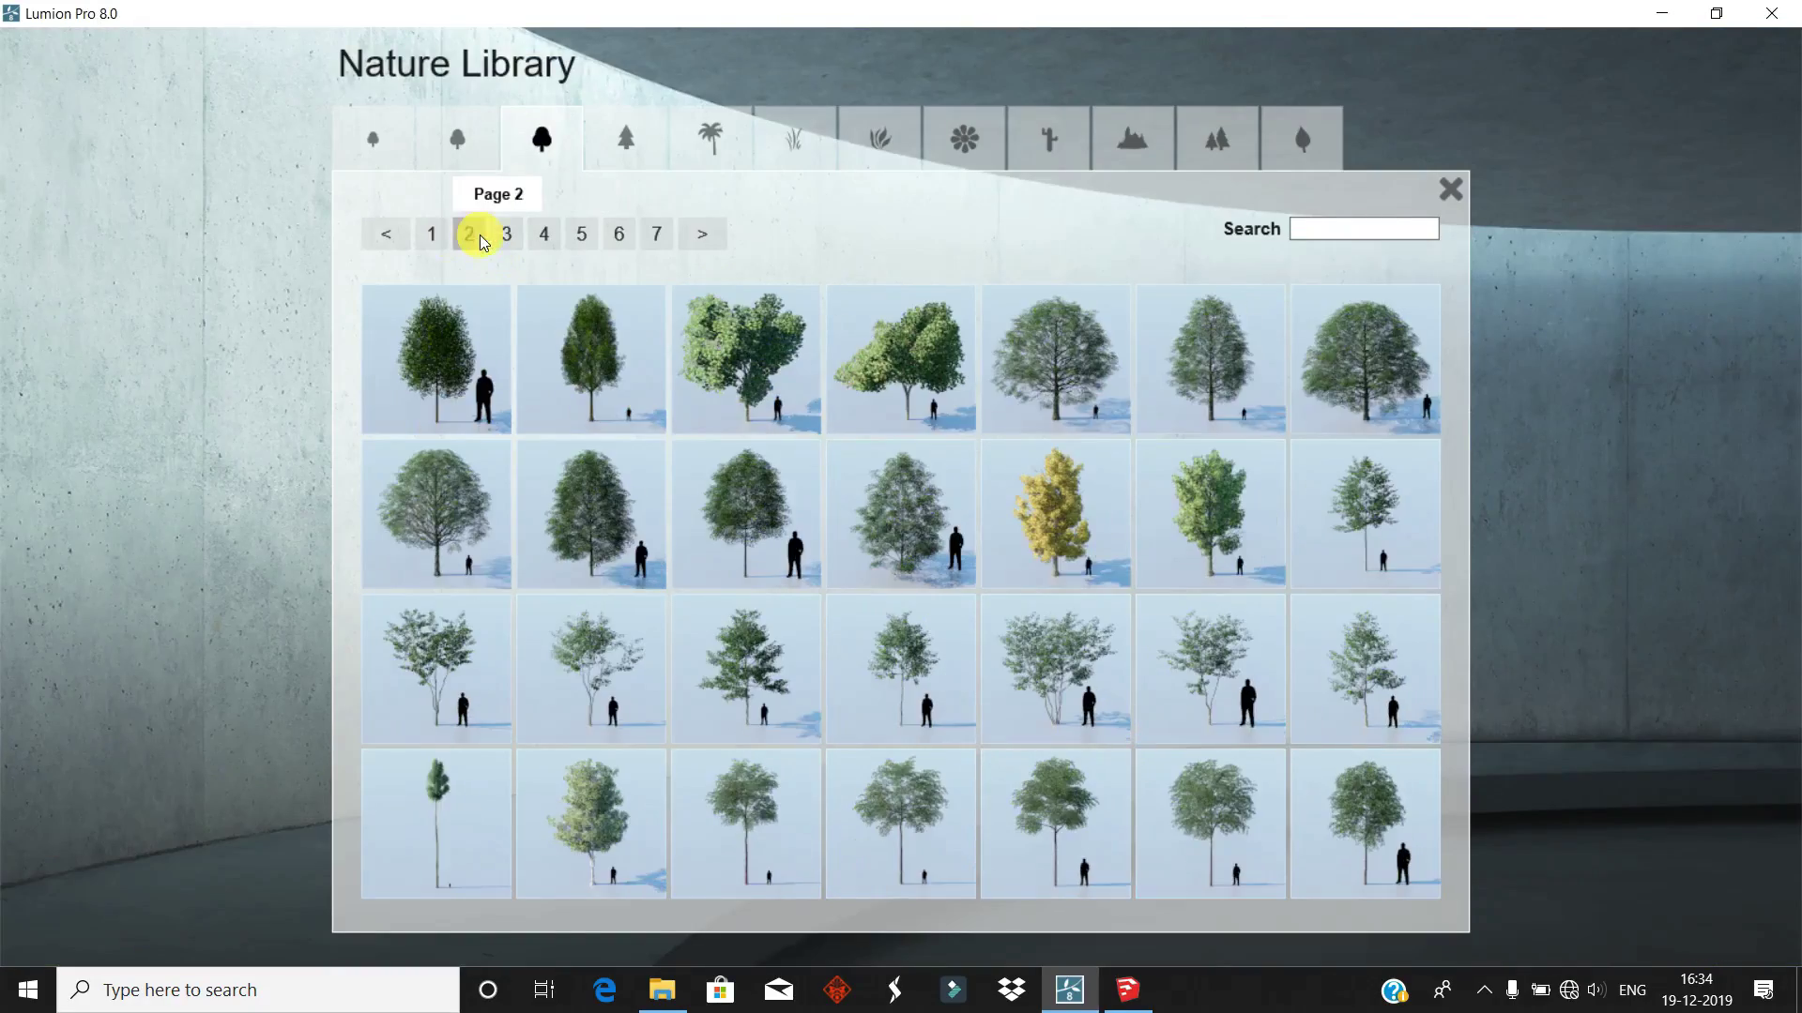
left_click(1192, 817)
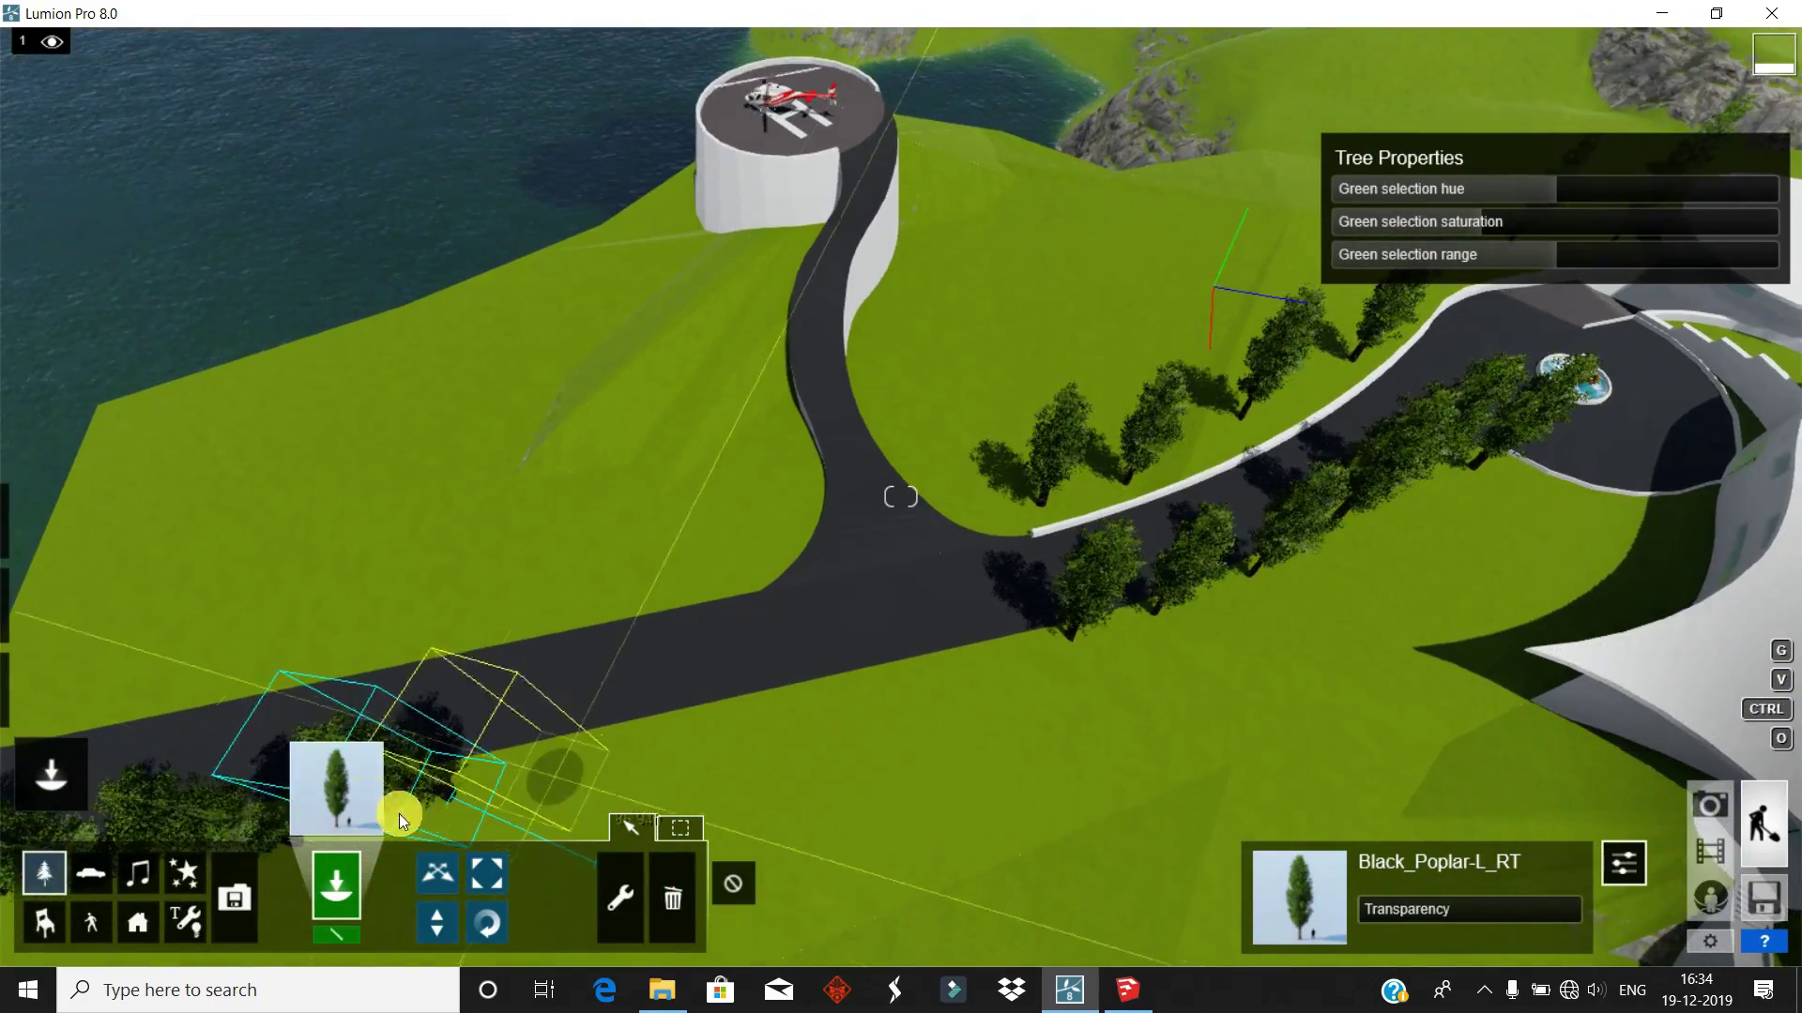
left_click(931, 690)
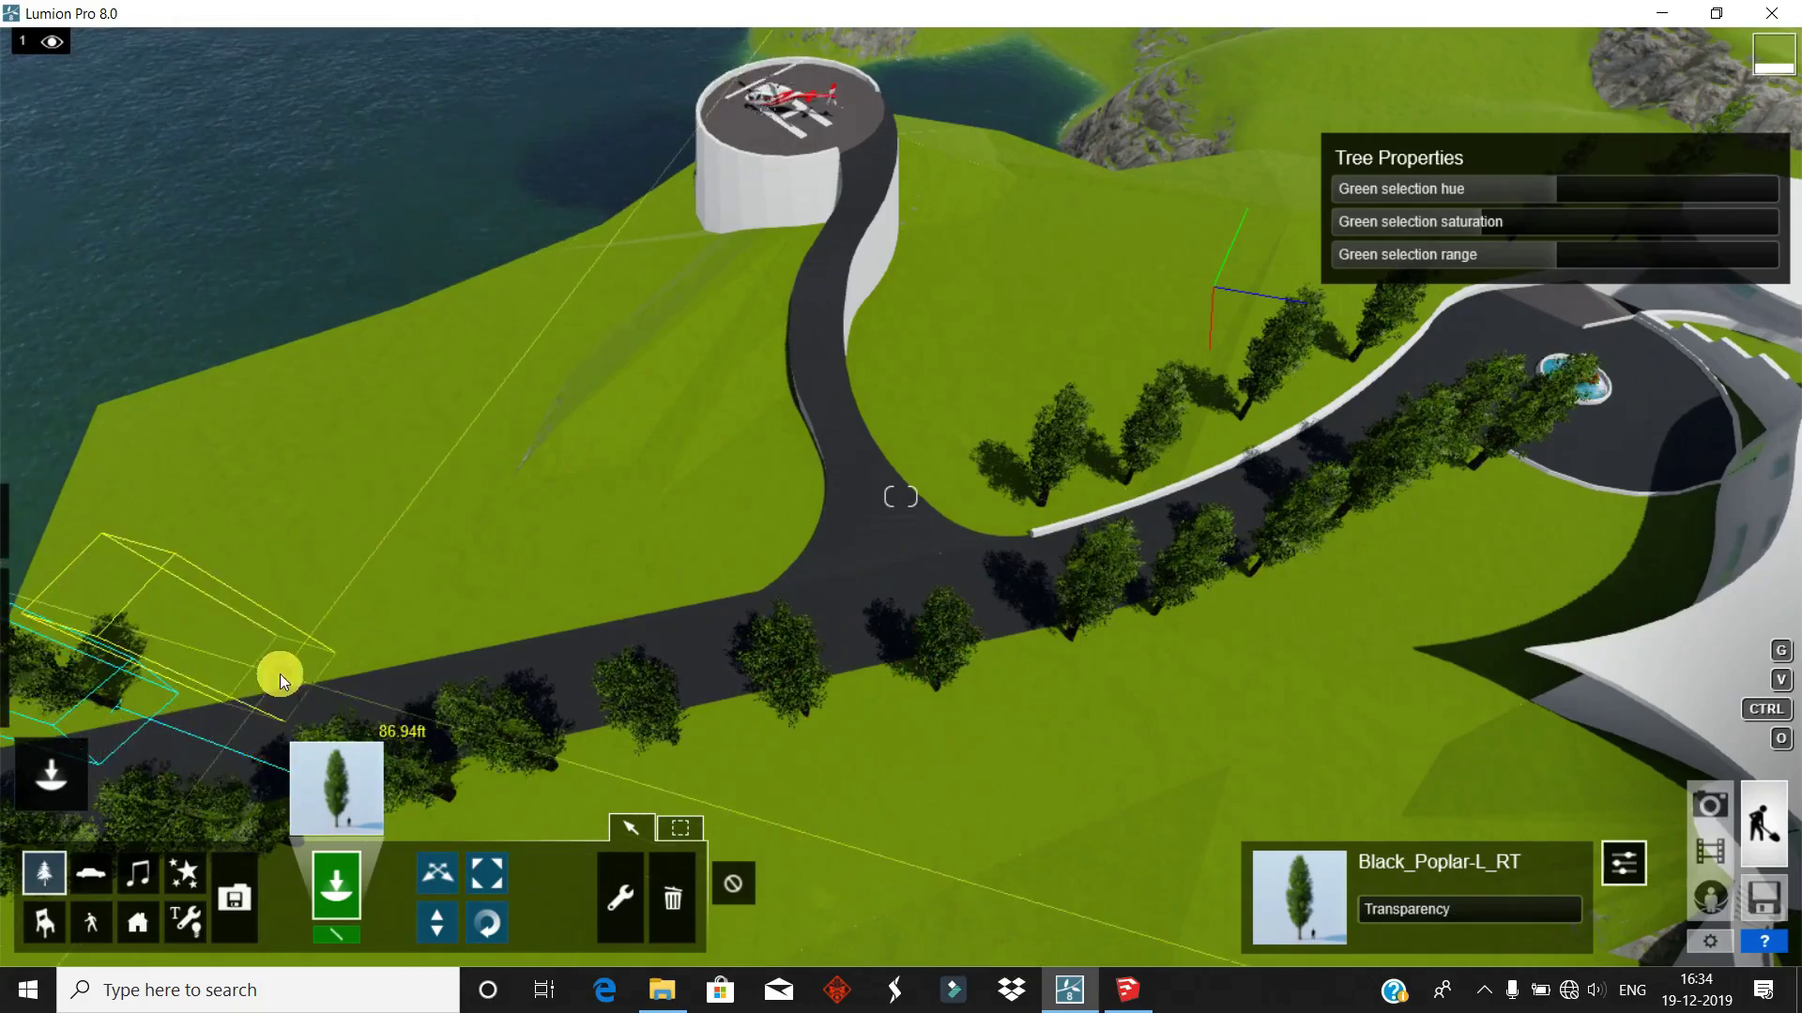
left_click(575, 610)
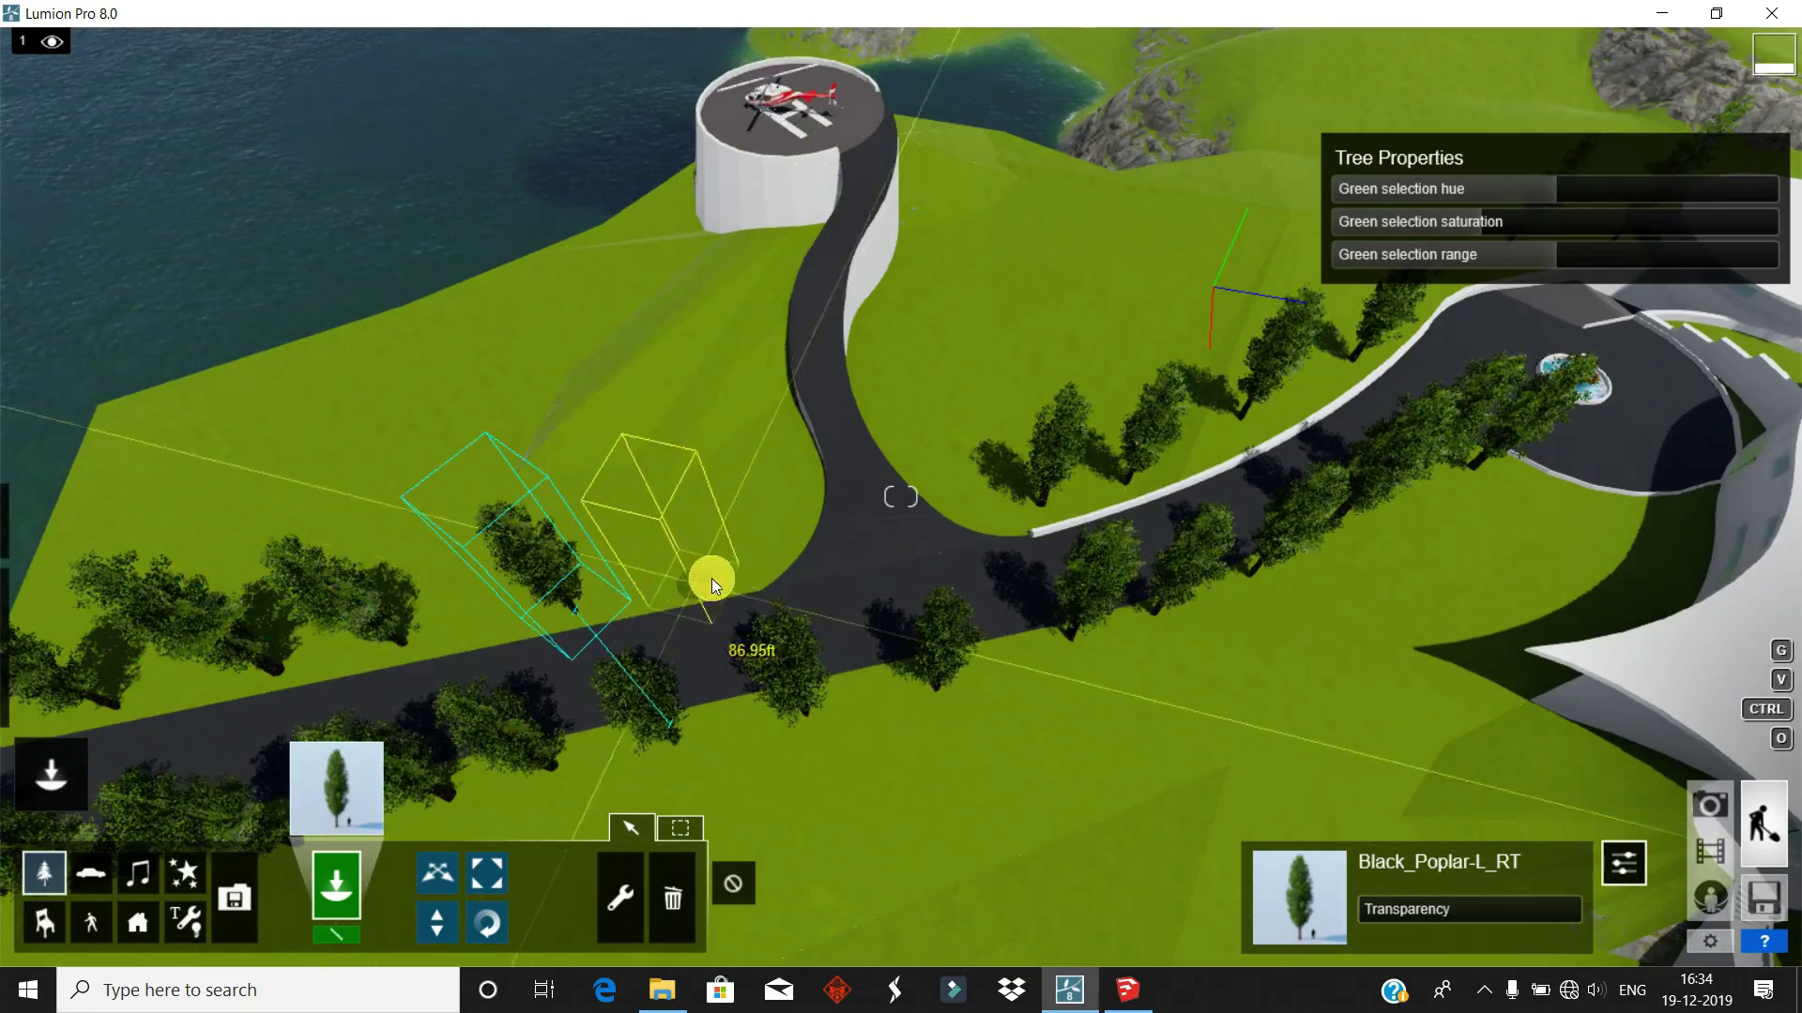
left_click(882, 291)
left_click(907, 376)
scroll(897, 581, "down", 3)
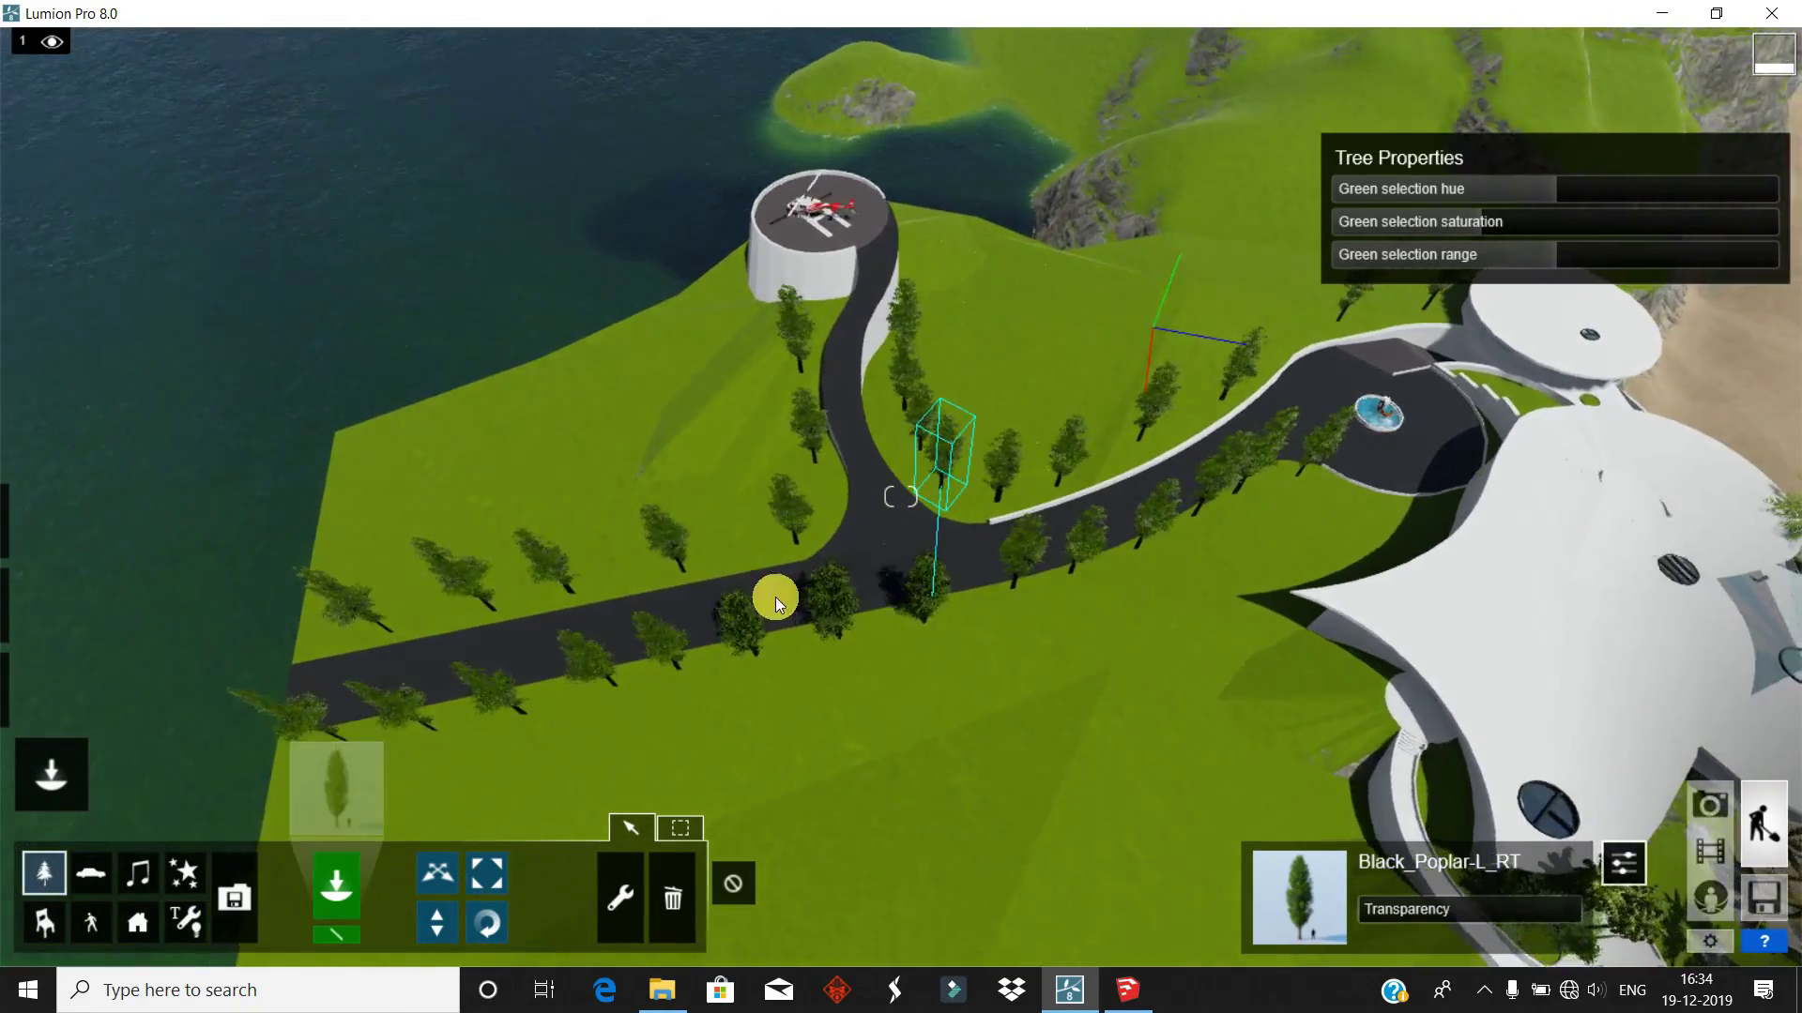
scroll(552, 569, "down", 2)
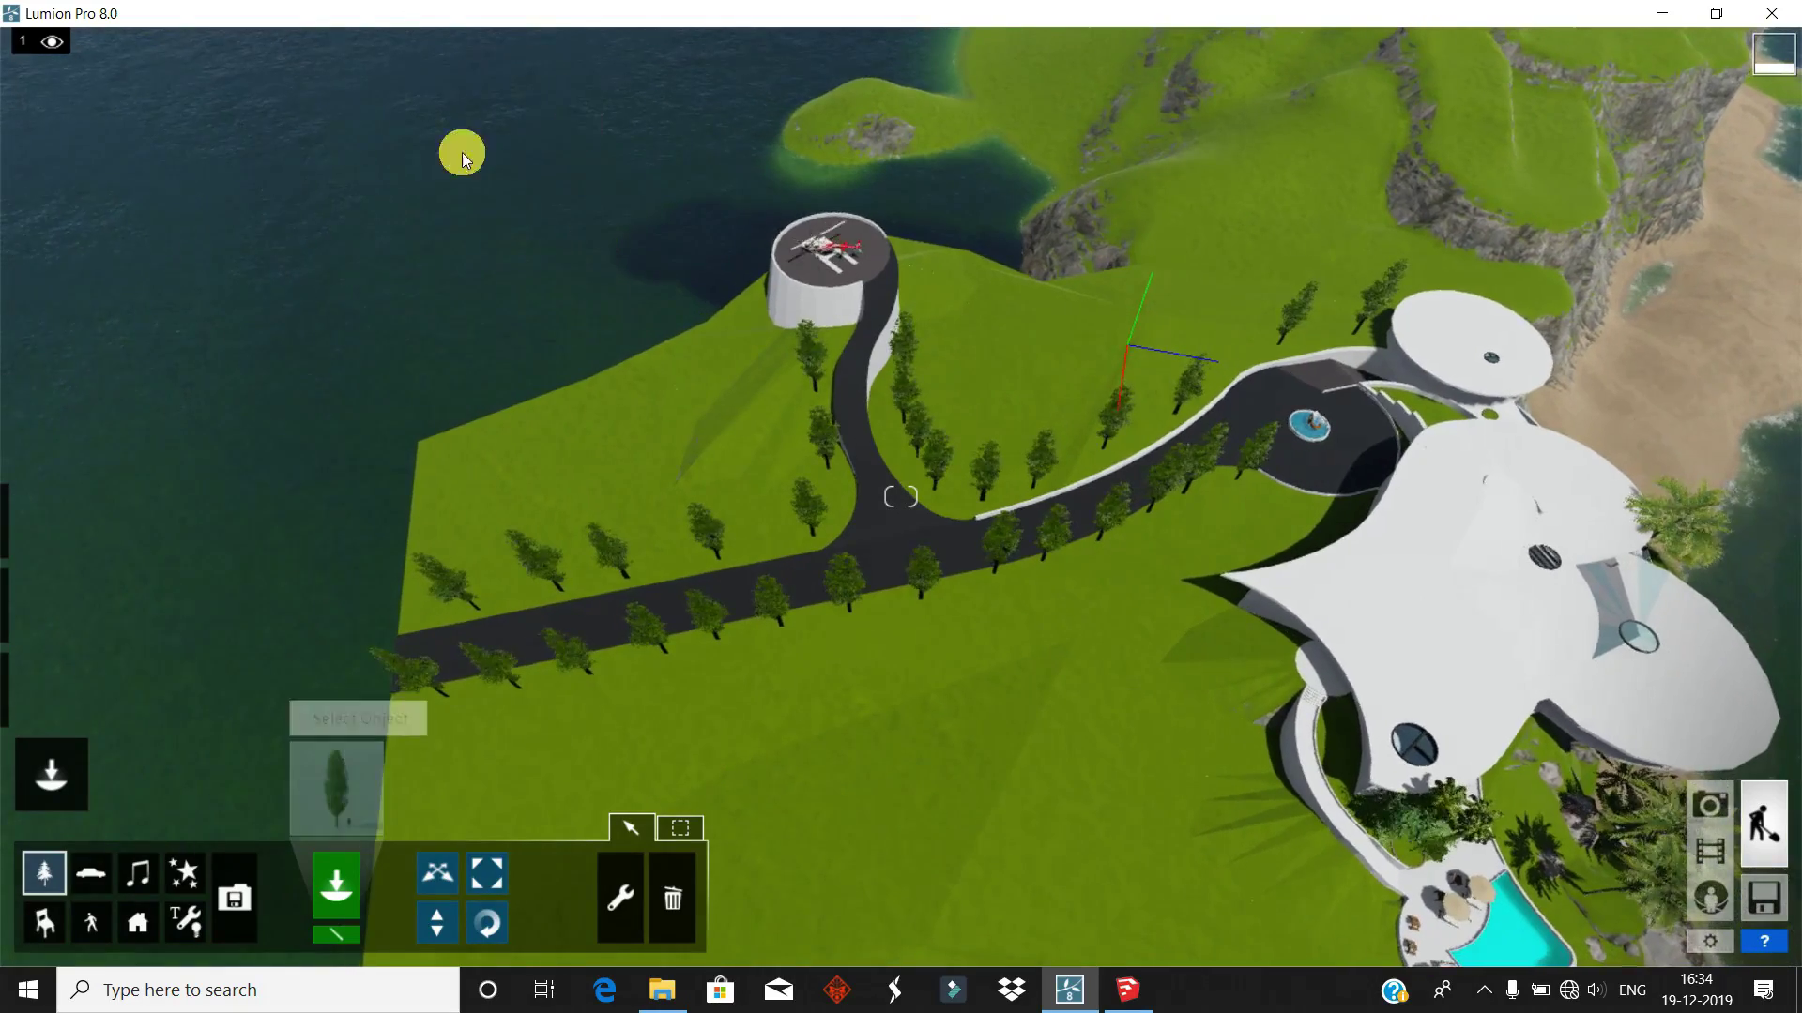
- Box-select the driveway poplars, scale them together, then deselect them
left_click(626, 829)
mouse_move(241, 232)
left_mouse_down("ctrl")
mouse_move(1037, 643)
mouse_move(1288, 706)
left_mouse_up("ctrl")
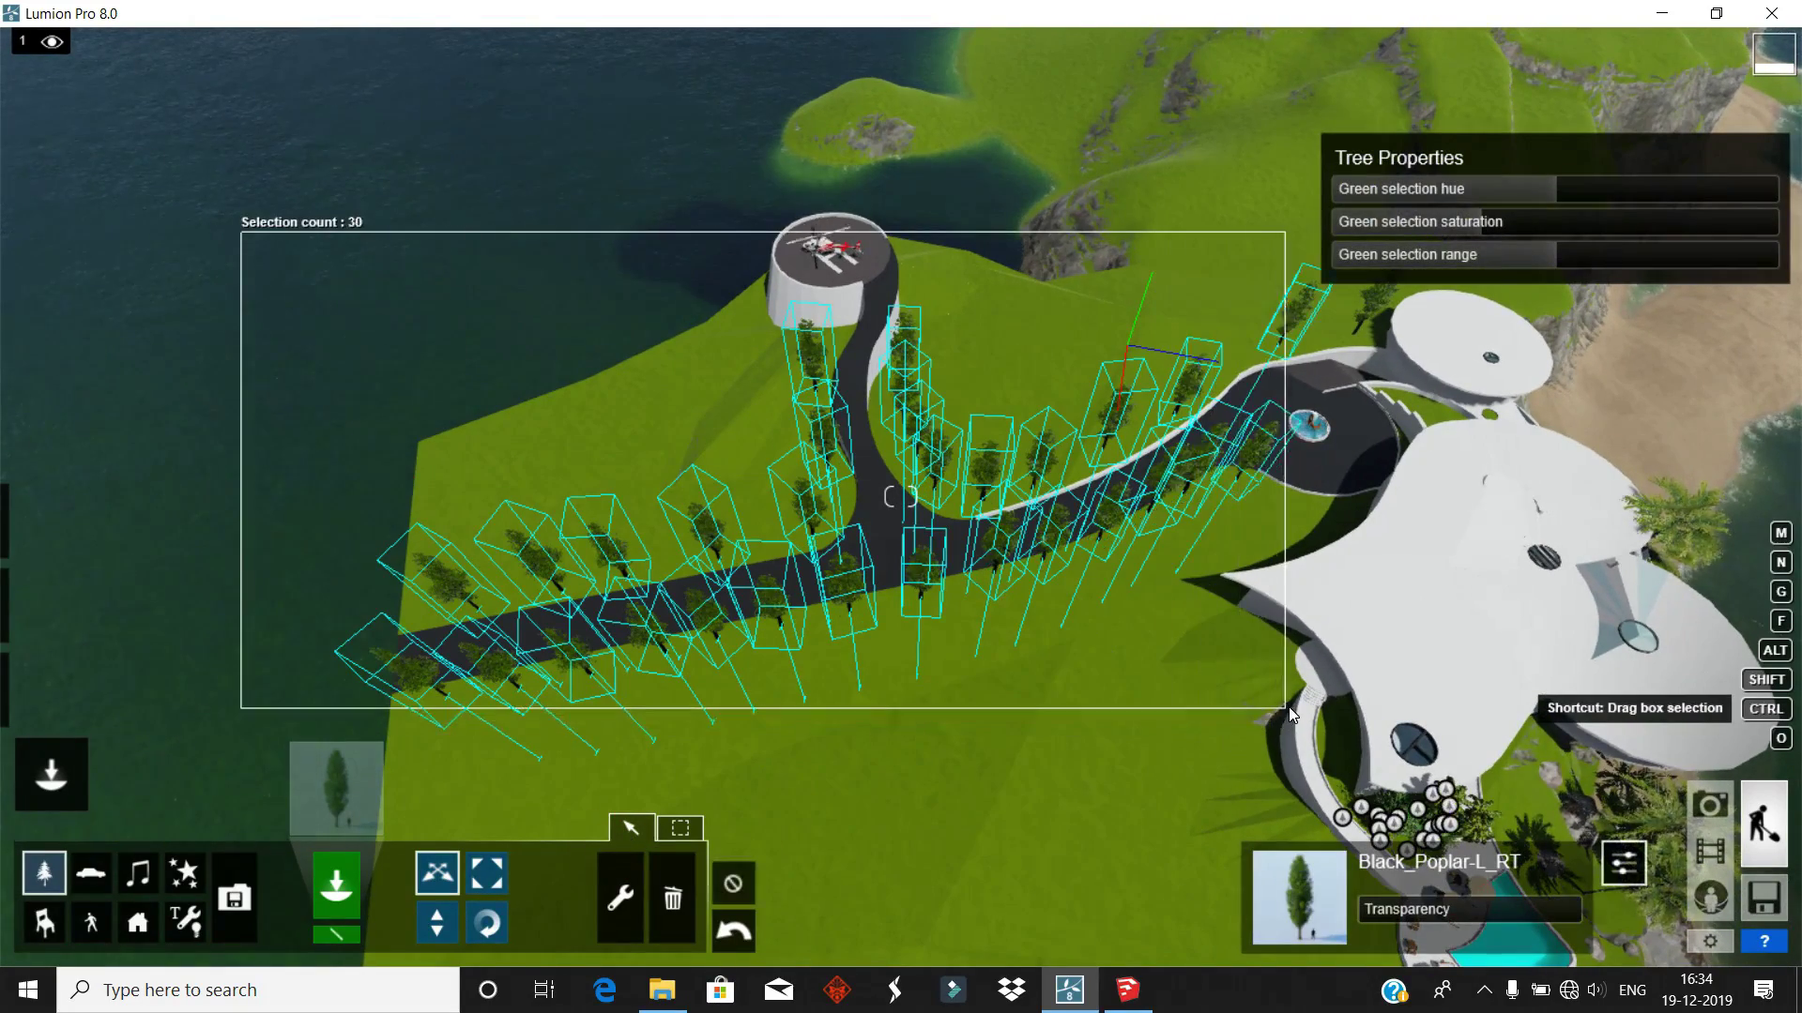
left_click(446, 882)
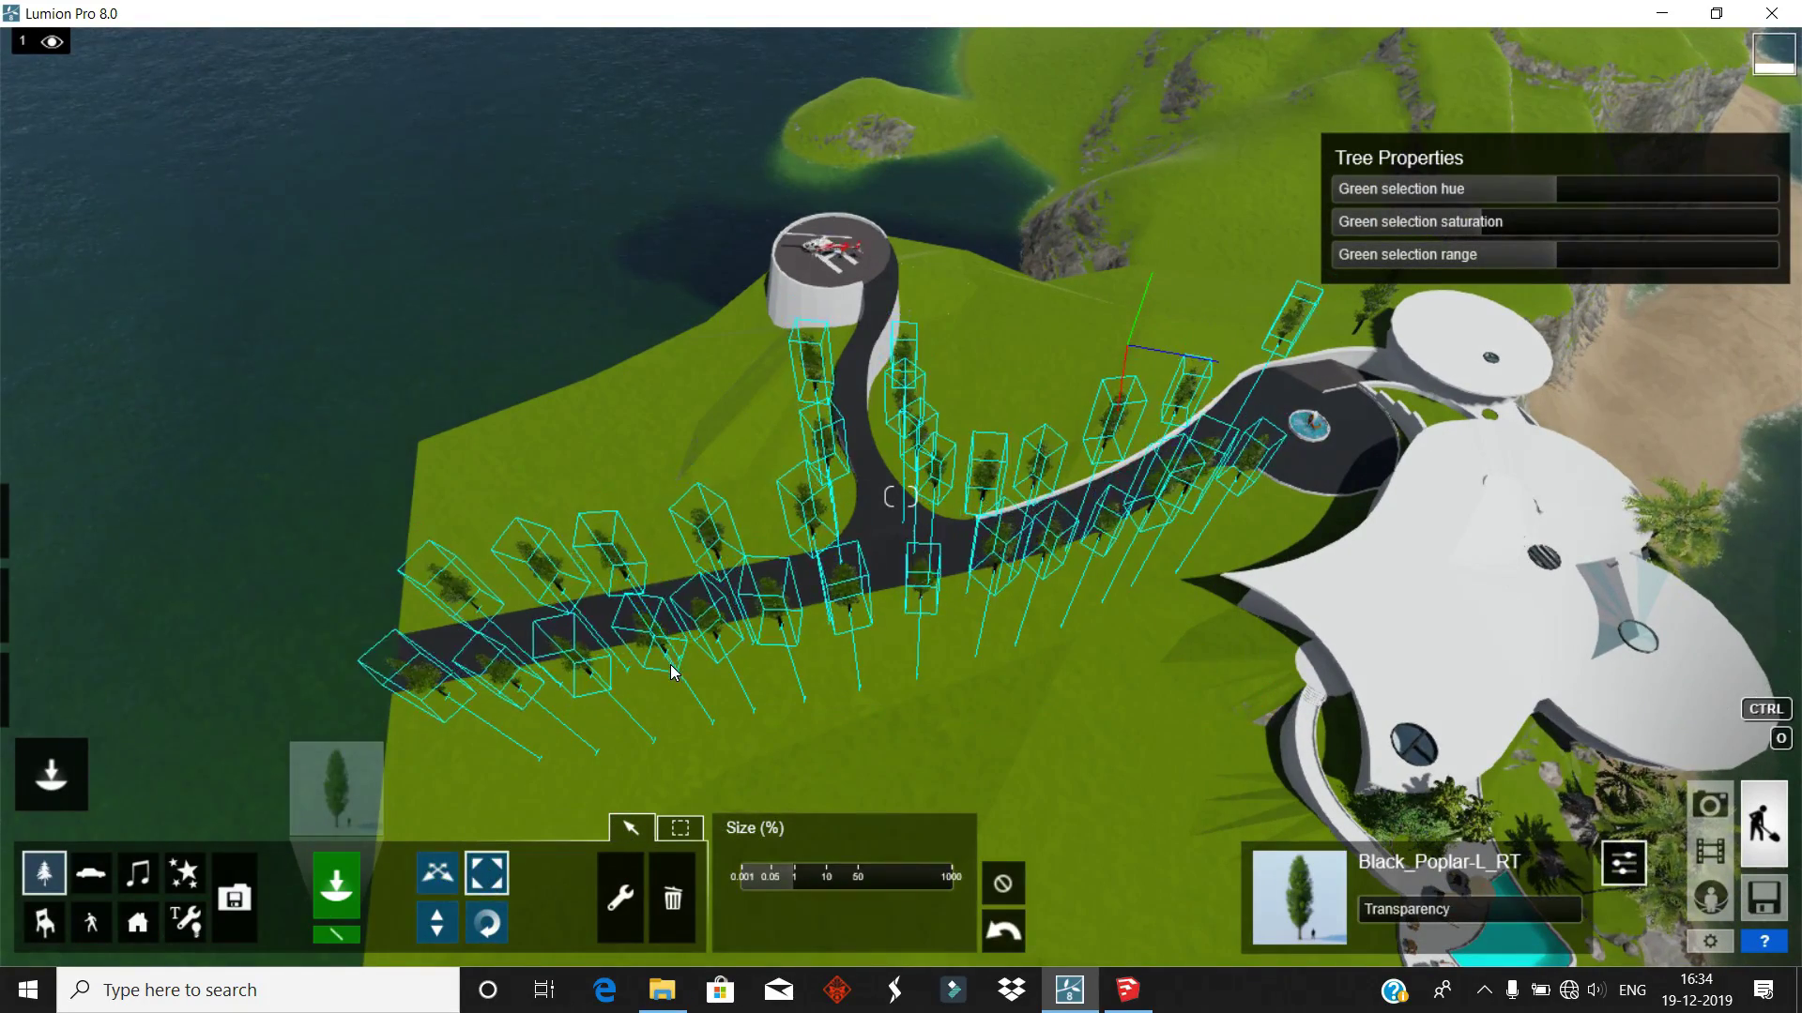
scroll(1028, 674, "up", 5)
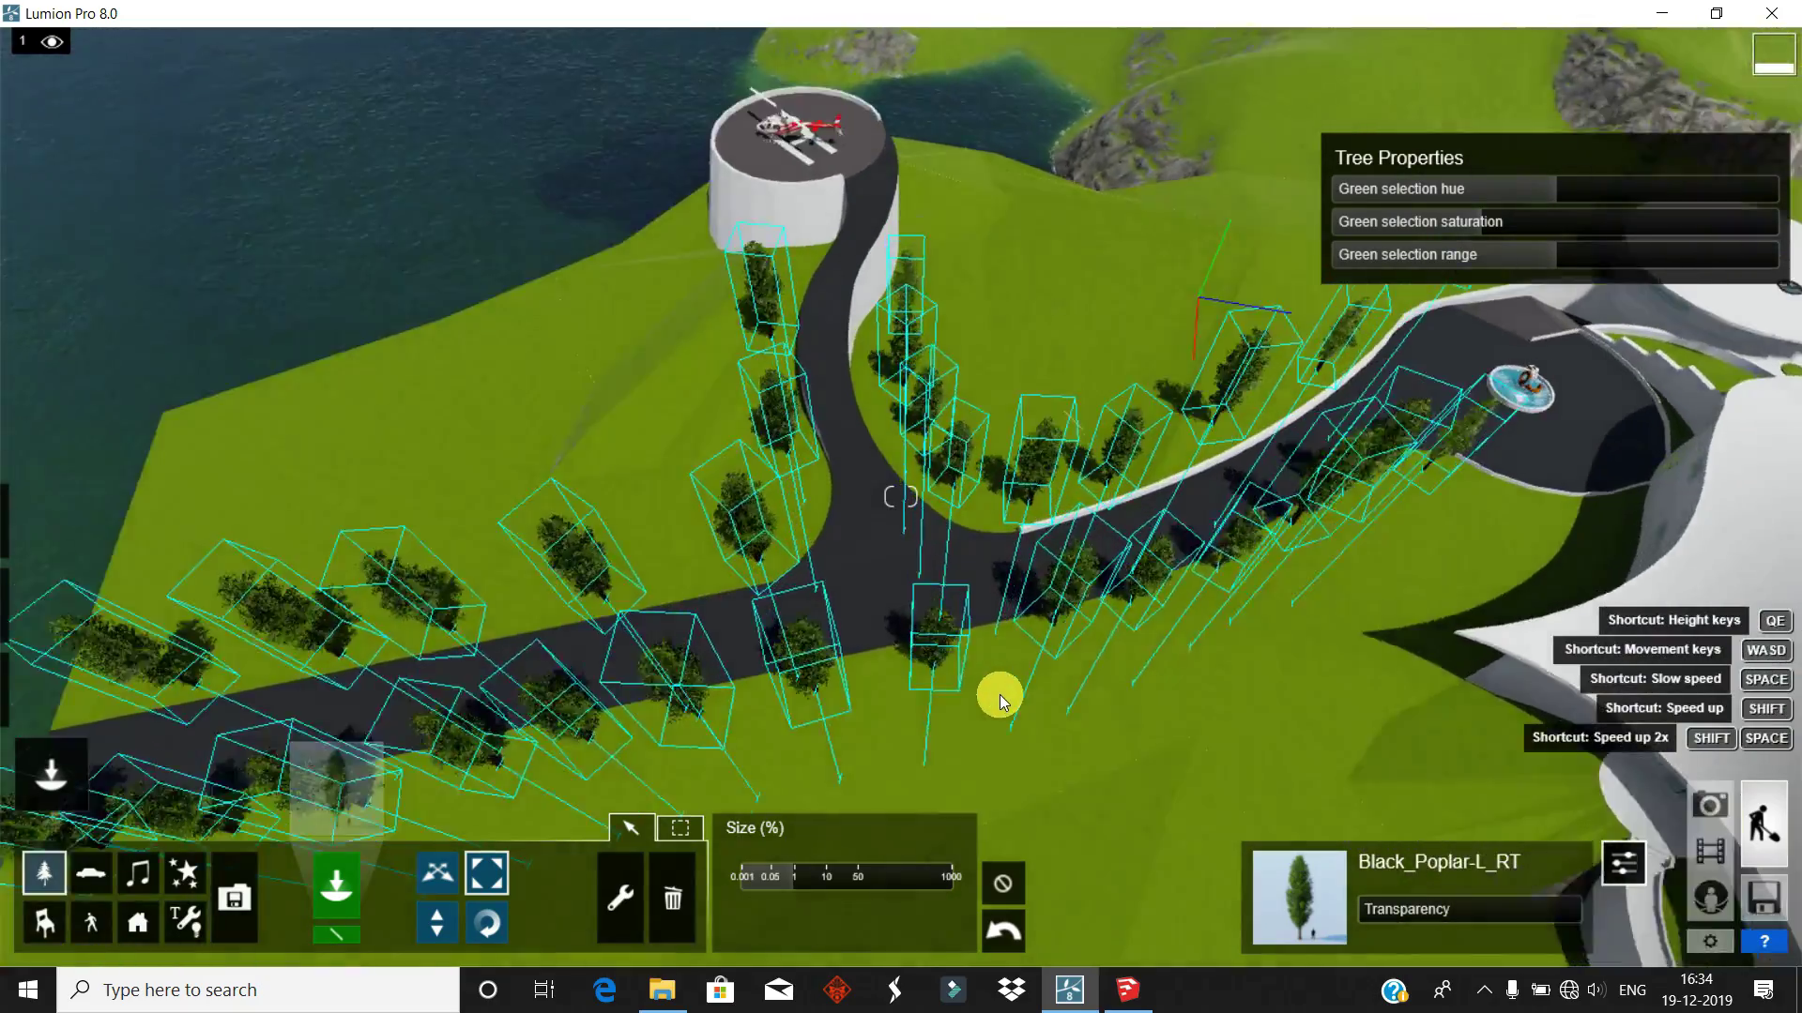
scroll(999, 694, "up", 5)
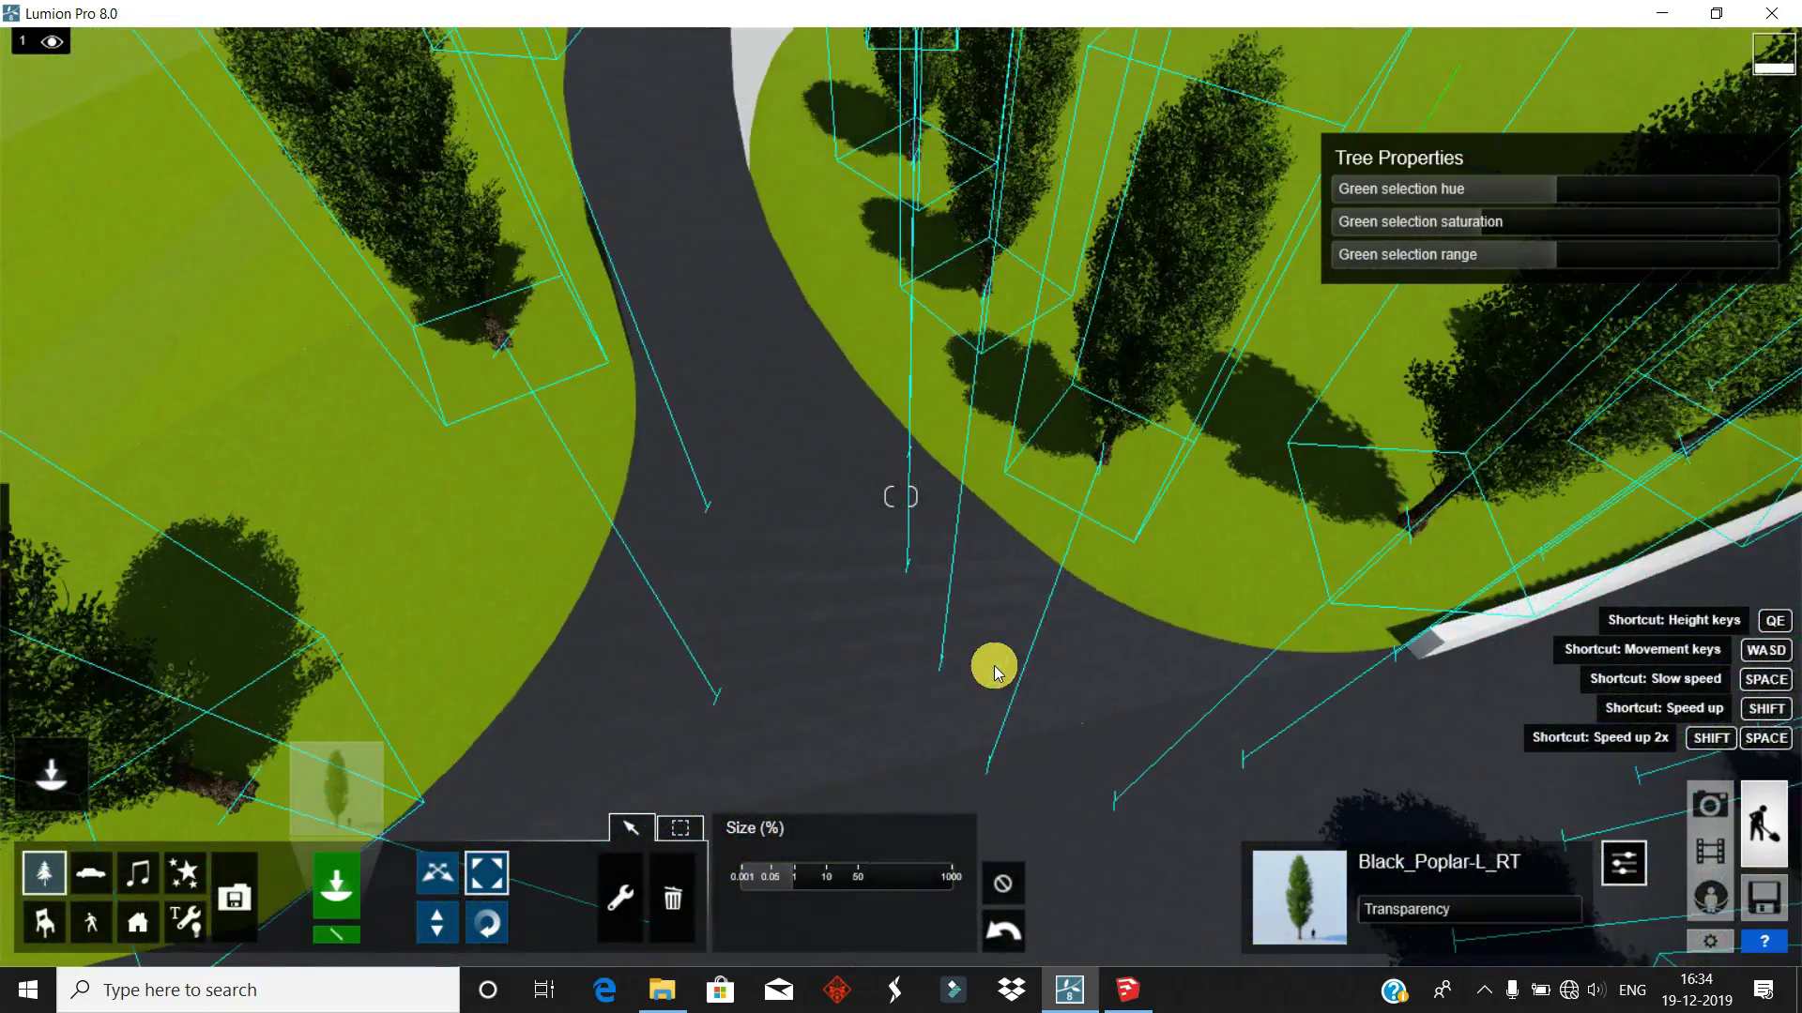
right_click_drag(1004, 680, 1009, 667)
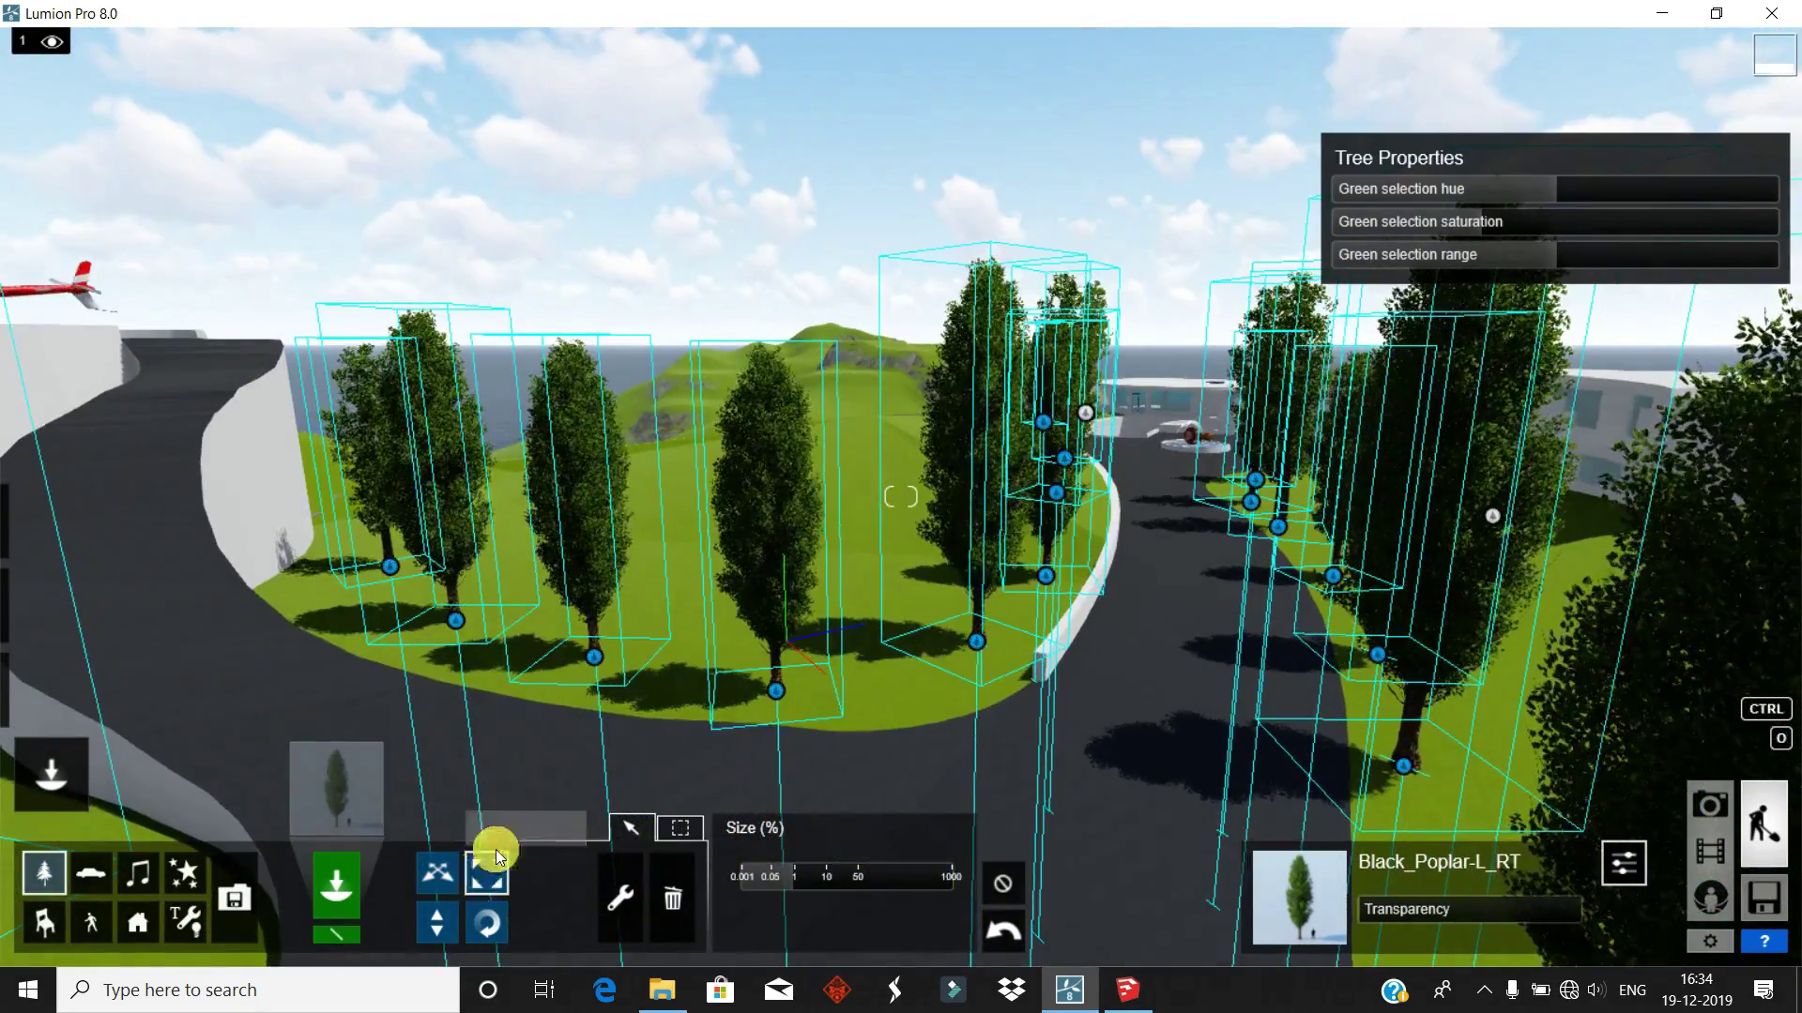
left_click(619, 898)
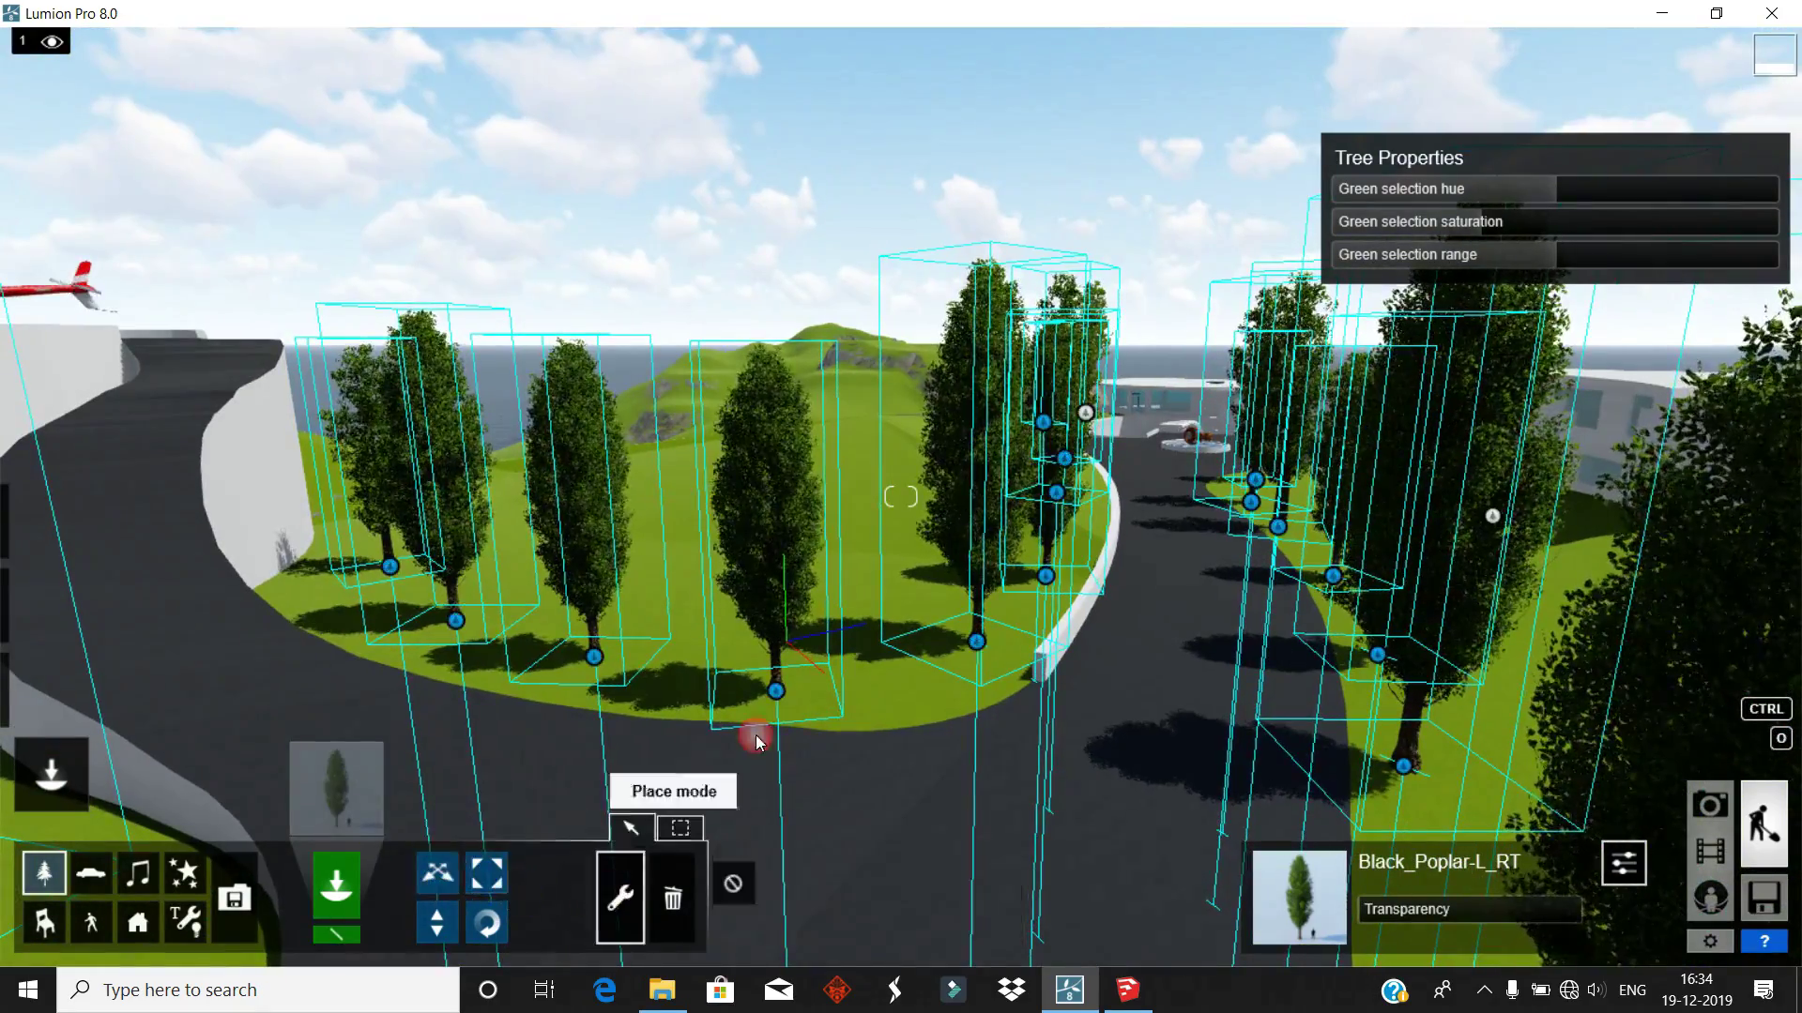
key("ctrl")
left_click(907, 700)
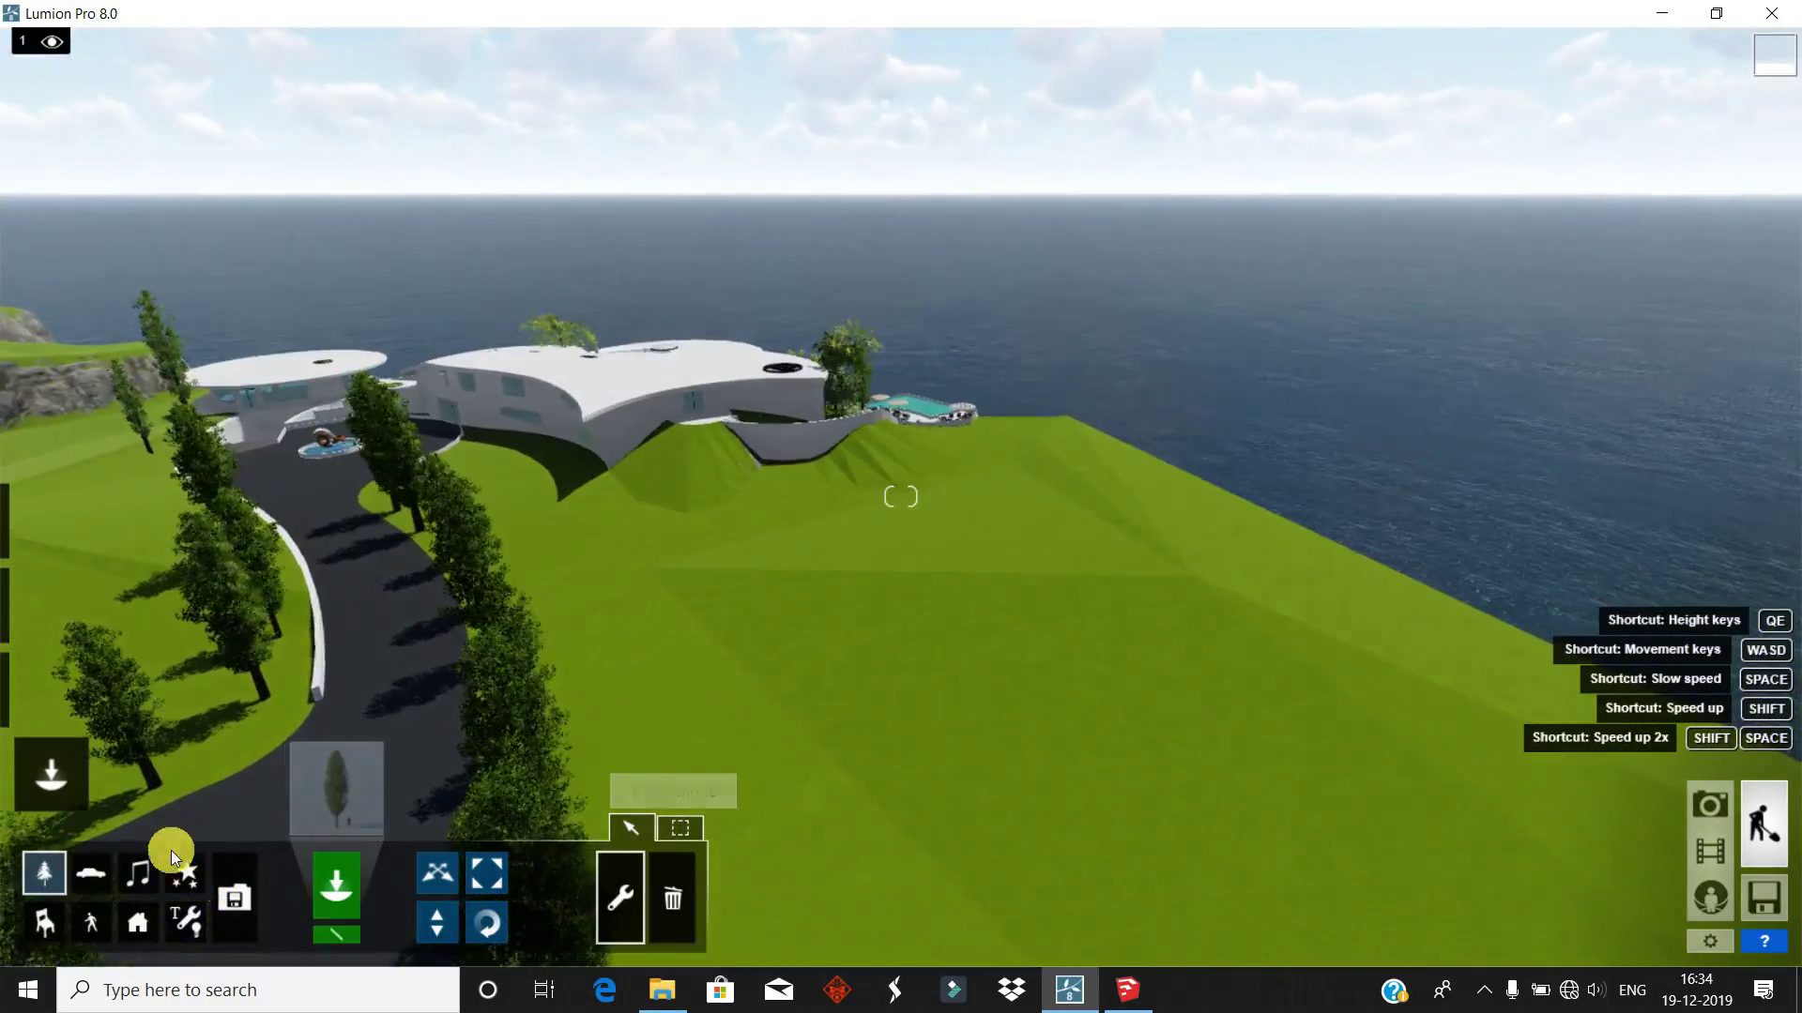
- Choose a broadleaf tree from the Nature Library for the lawn
left_click(338, 798)
left_click(1102, 760)
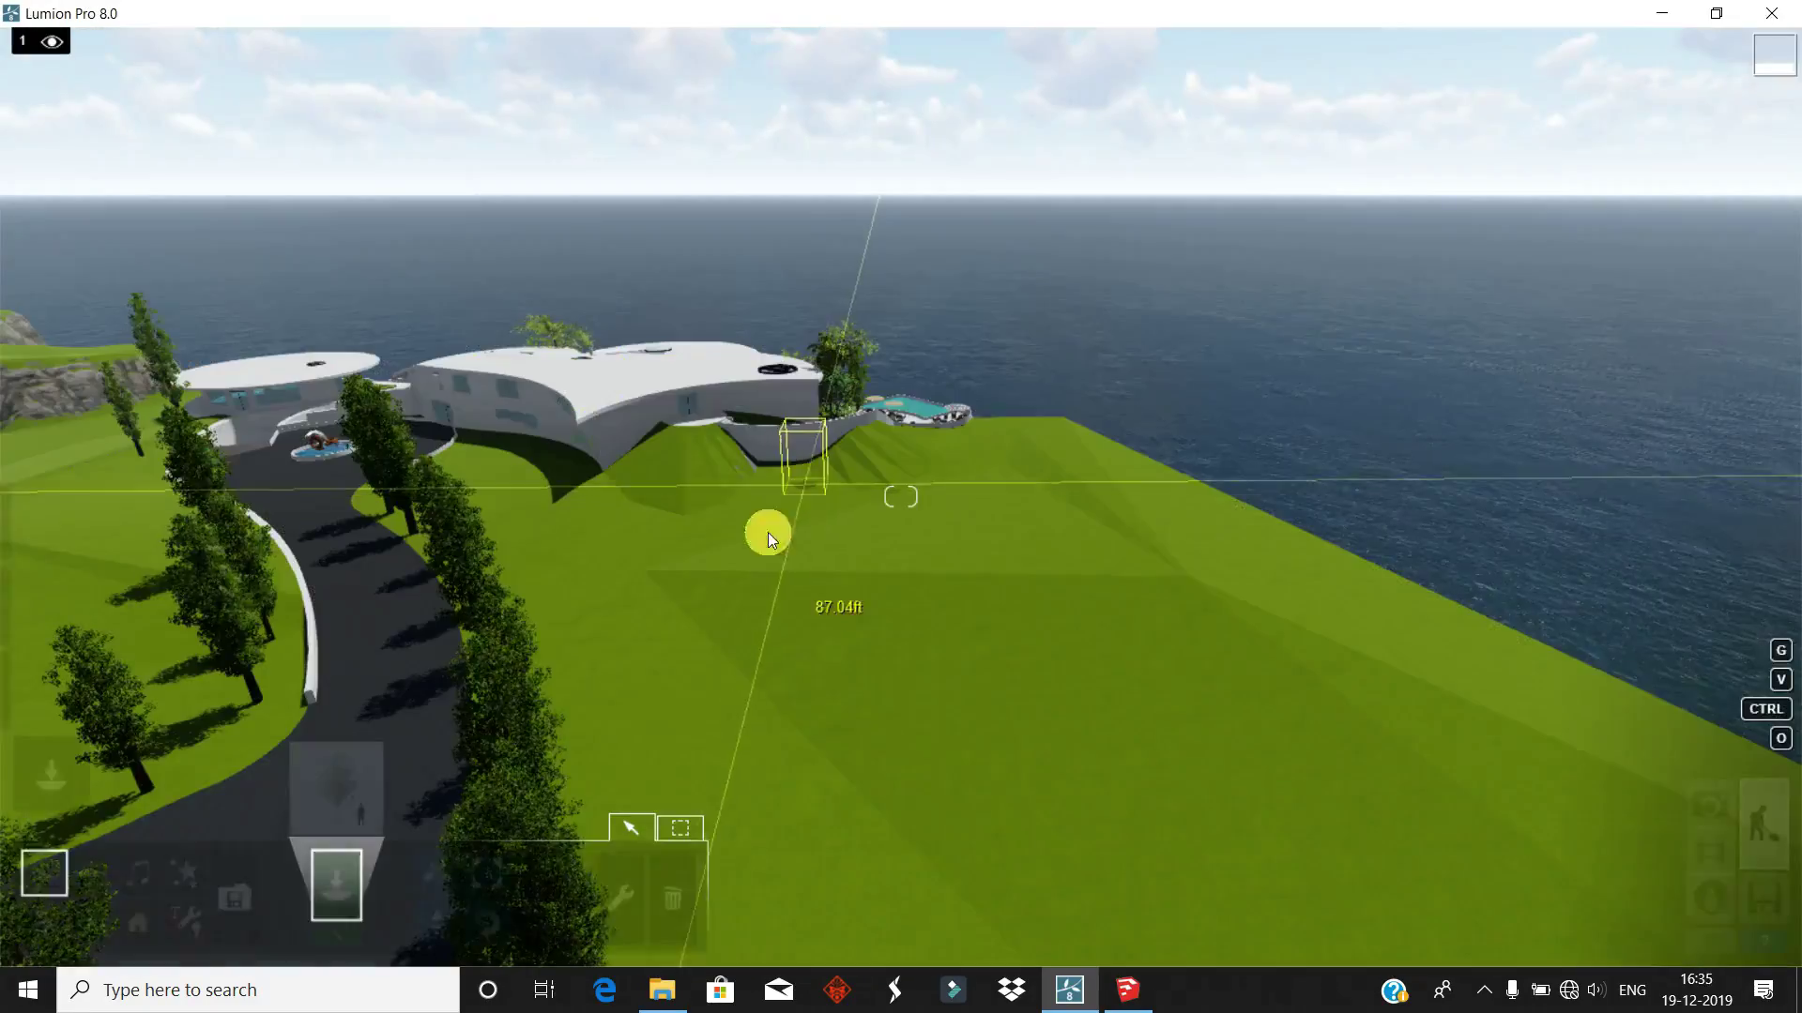
mouse_move(704, 706)
right_mouse_down()
mouse_move(953, 739)
mouse_move(950, 702)
mouse_move(712, 967)
mouse_move(764, 554)
right_mouse_up()
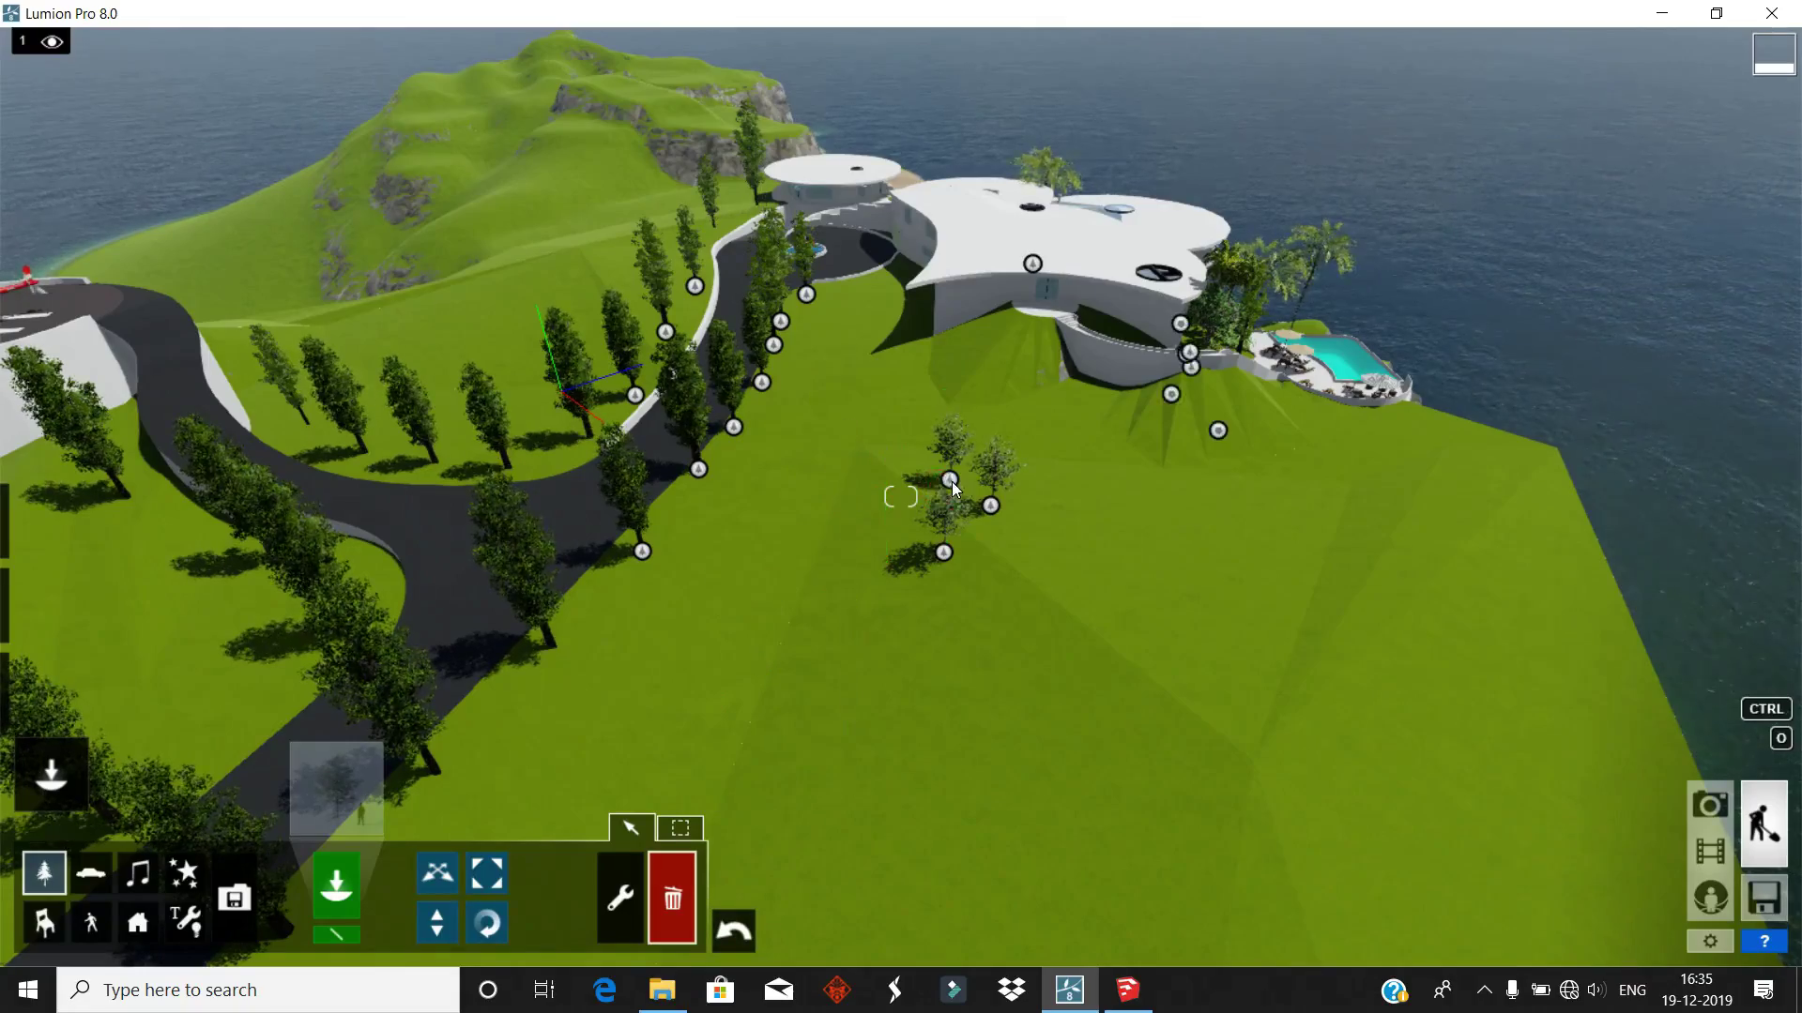
mouse_move(954, 662)
right_mouse_down()
mouse_move(865, 172)
mouse_move(940, 328)
mouse_move(942, 290)
right_mouse_up()
- Mass-place a line of trees across the lawn, adjusting item count and random offset
left_click(336, 788)
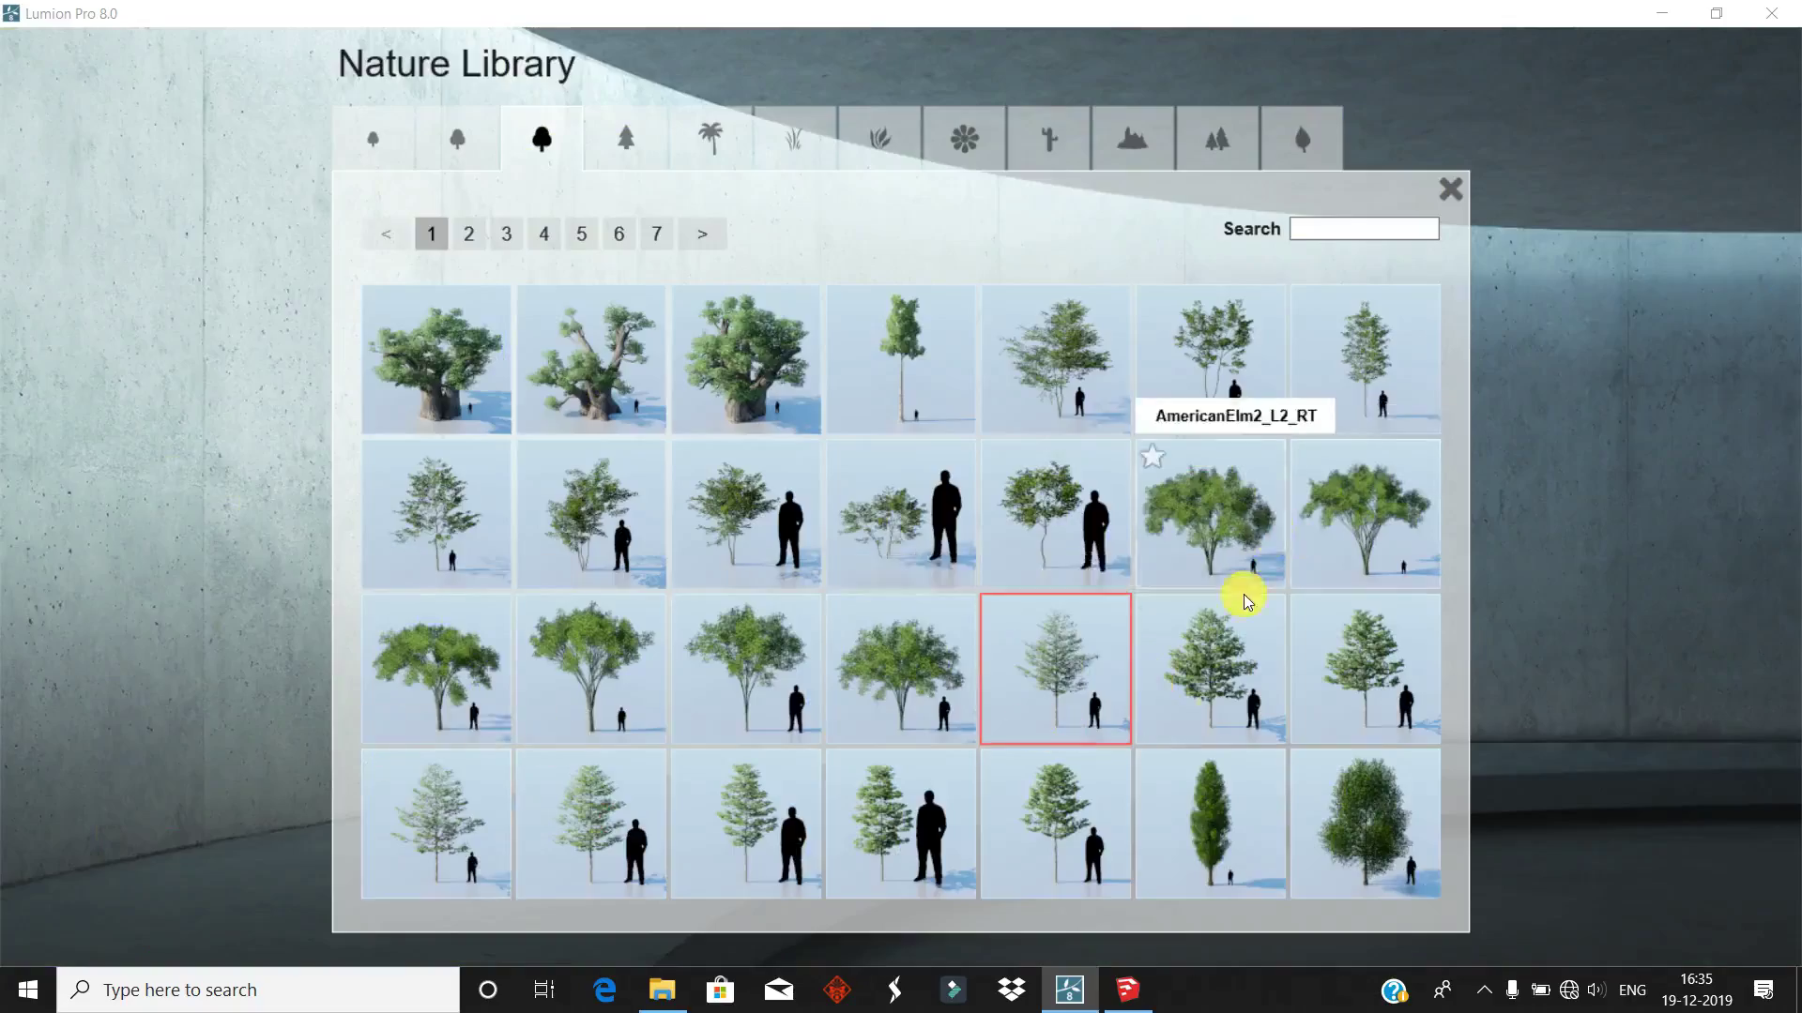
left_click(1238, 595)
left_click(430, 872)
left_click(850, 294)
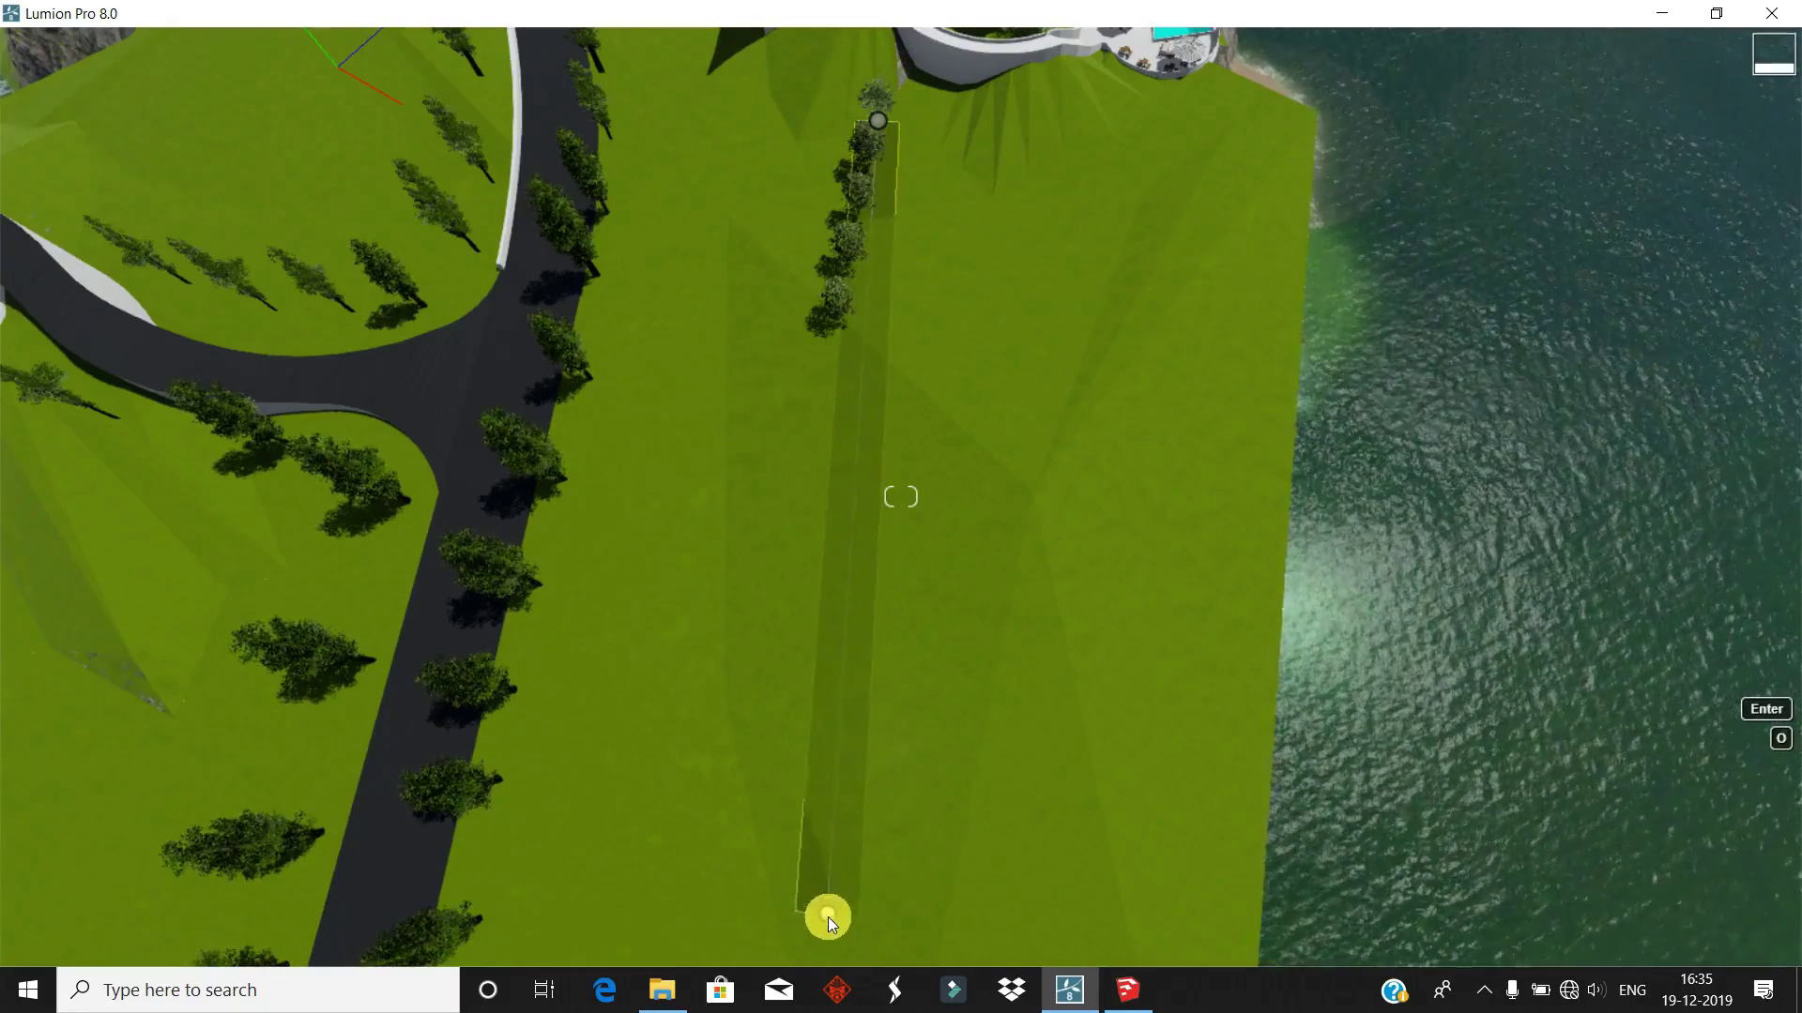
left_click(780, 920)
left_click_drag(705, 786, 760, 791)
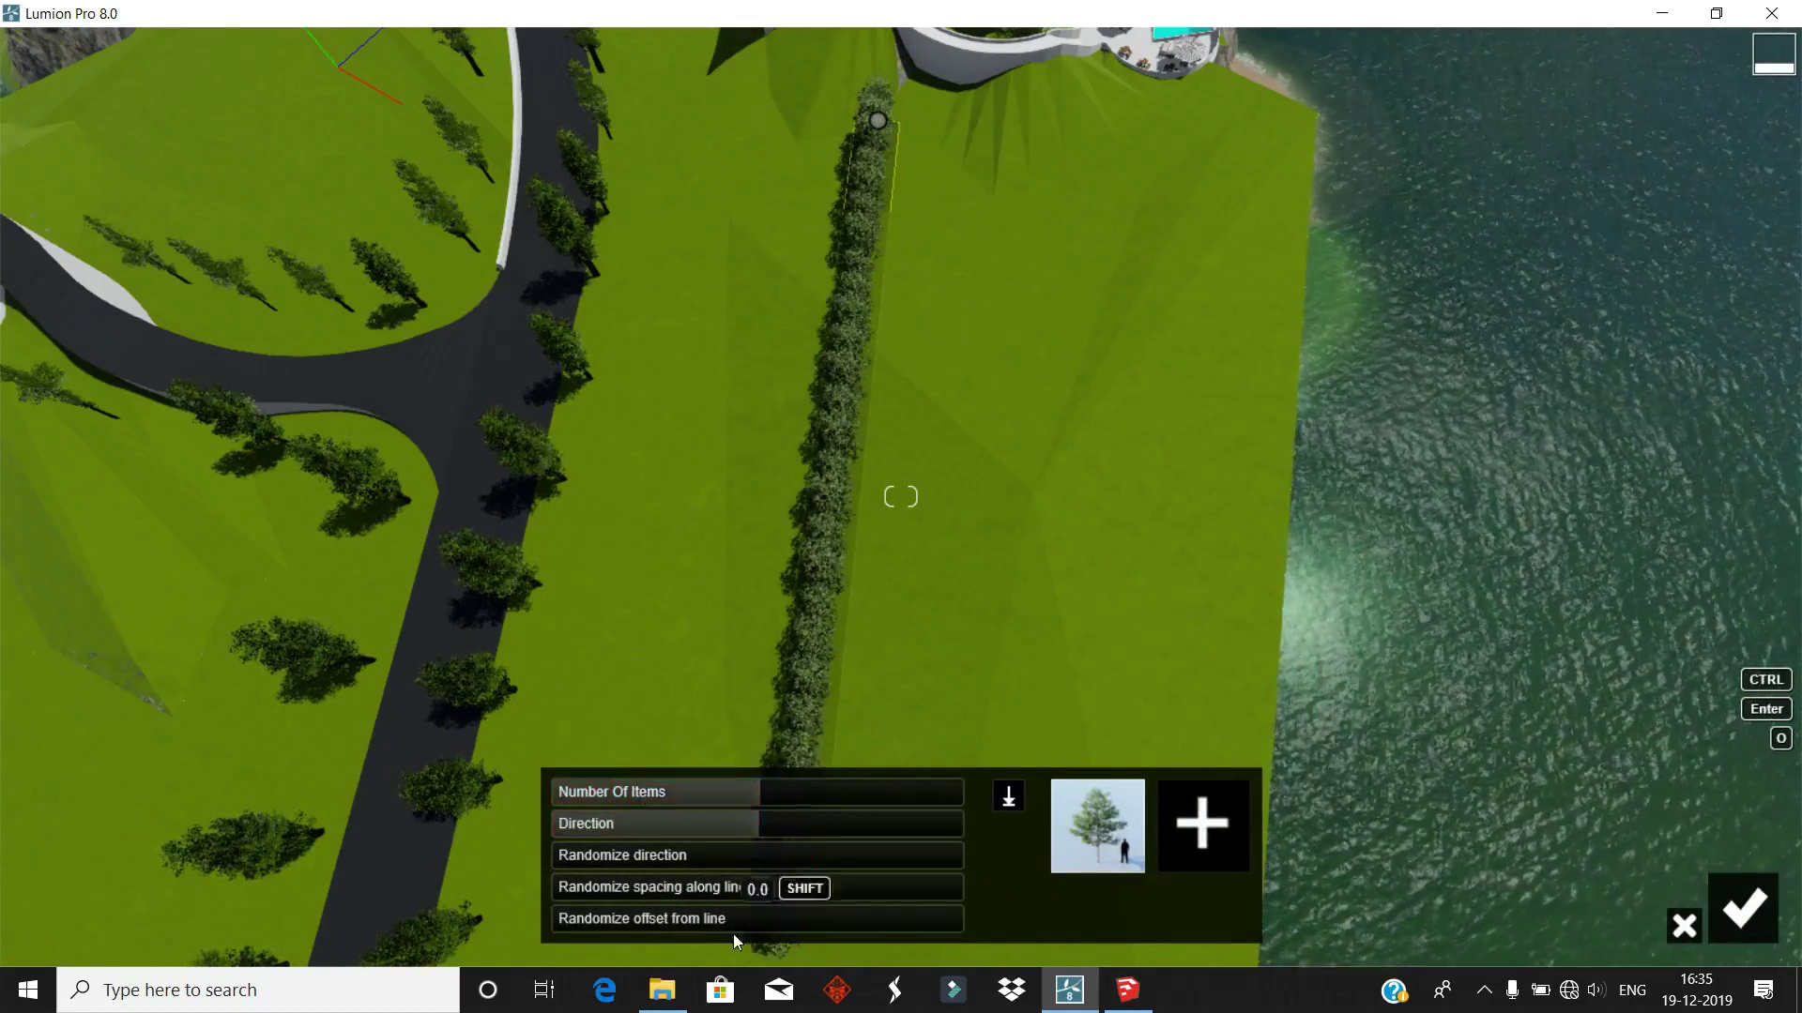
left_click_drag(734, 920, 888, 918)
left_click_drag(843, 799, 808, 791)
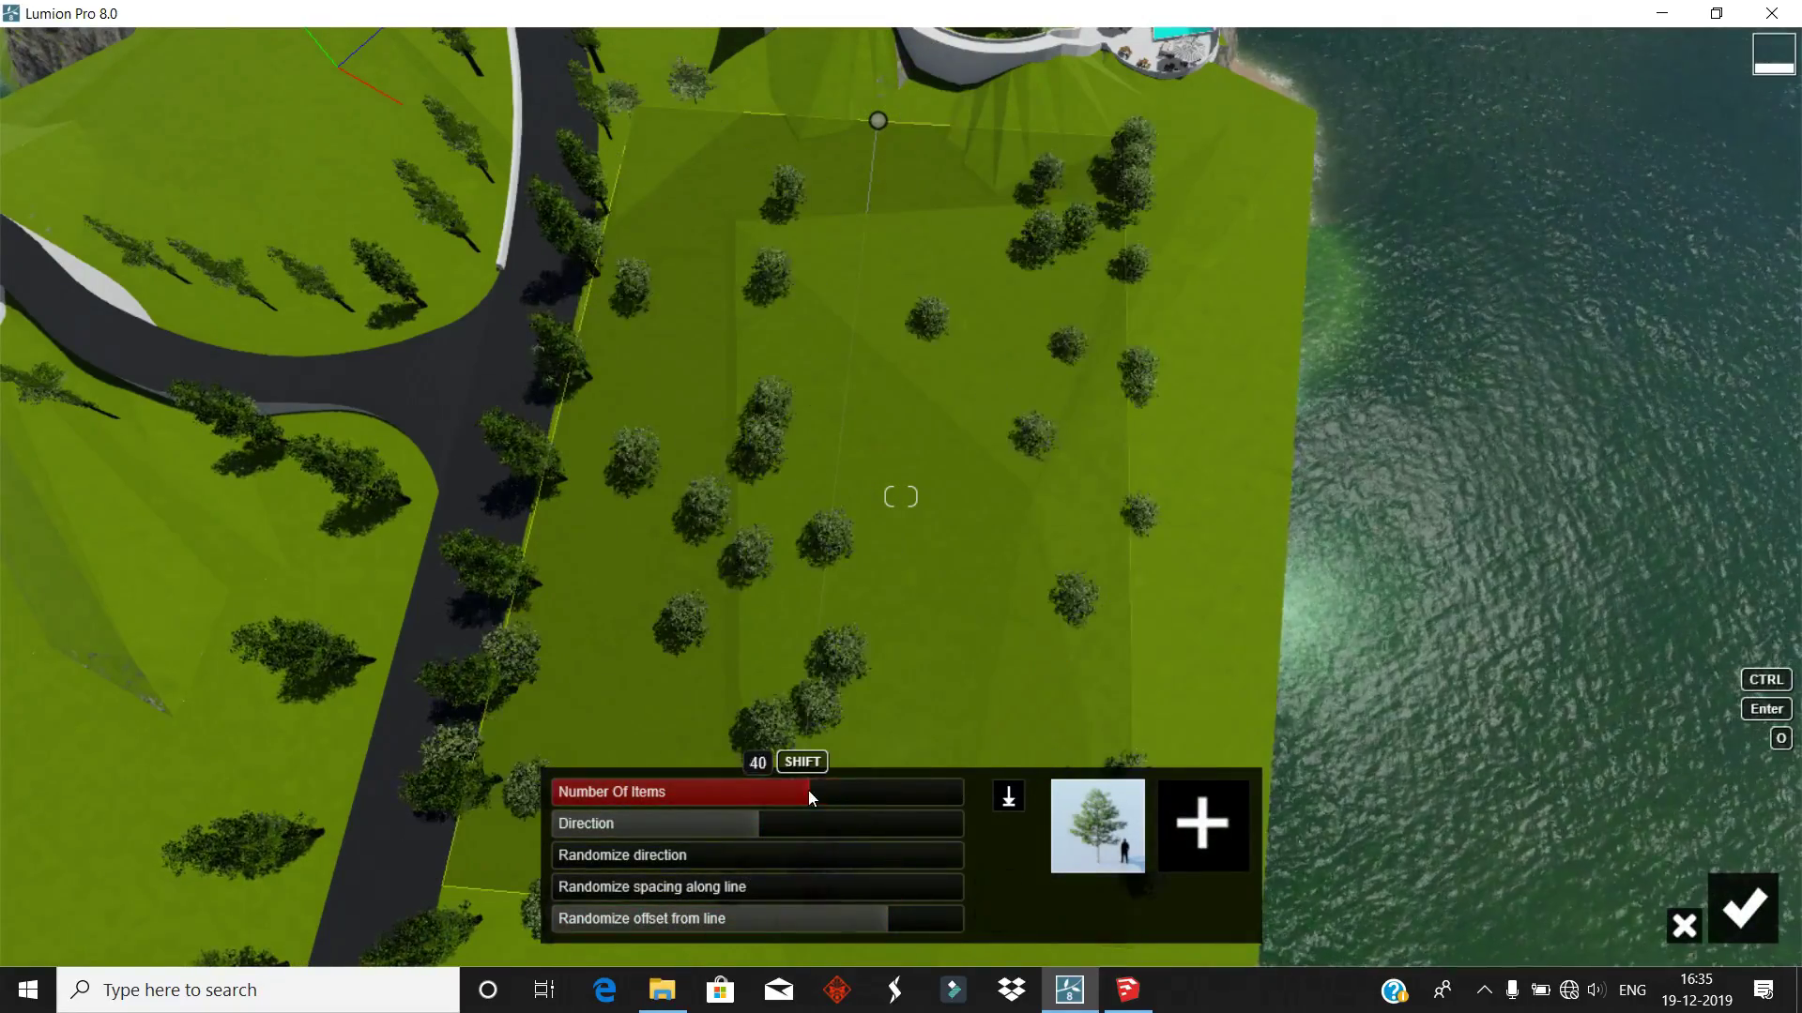
key("Return")
- Discard a second dense tree line and return to saved viewpoint 1
left_click(999, 401)
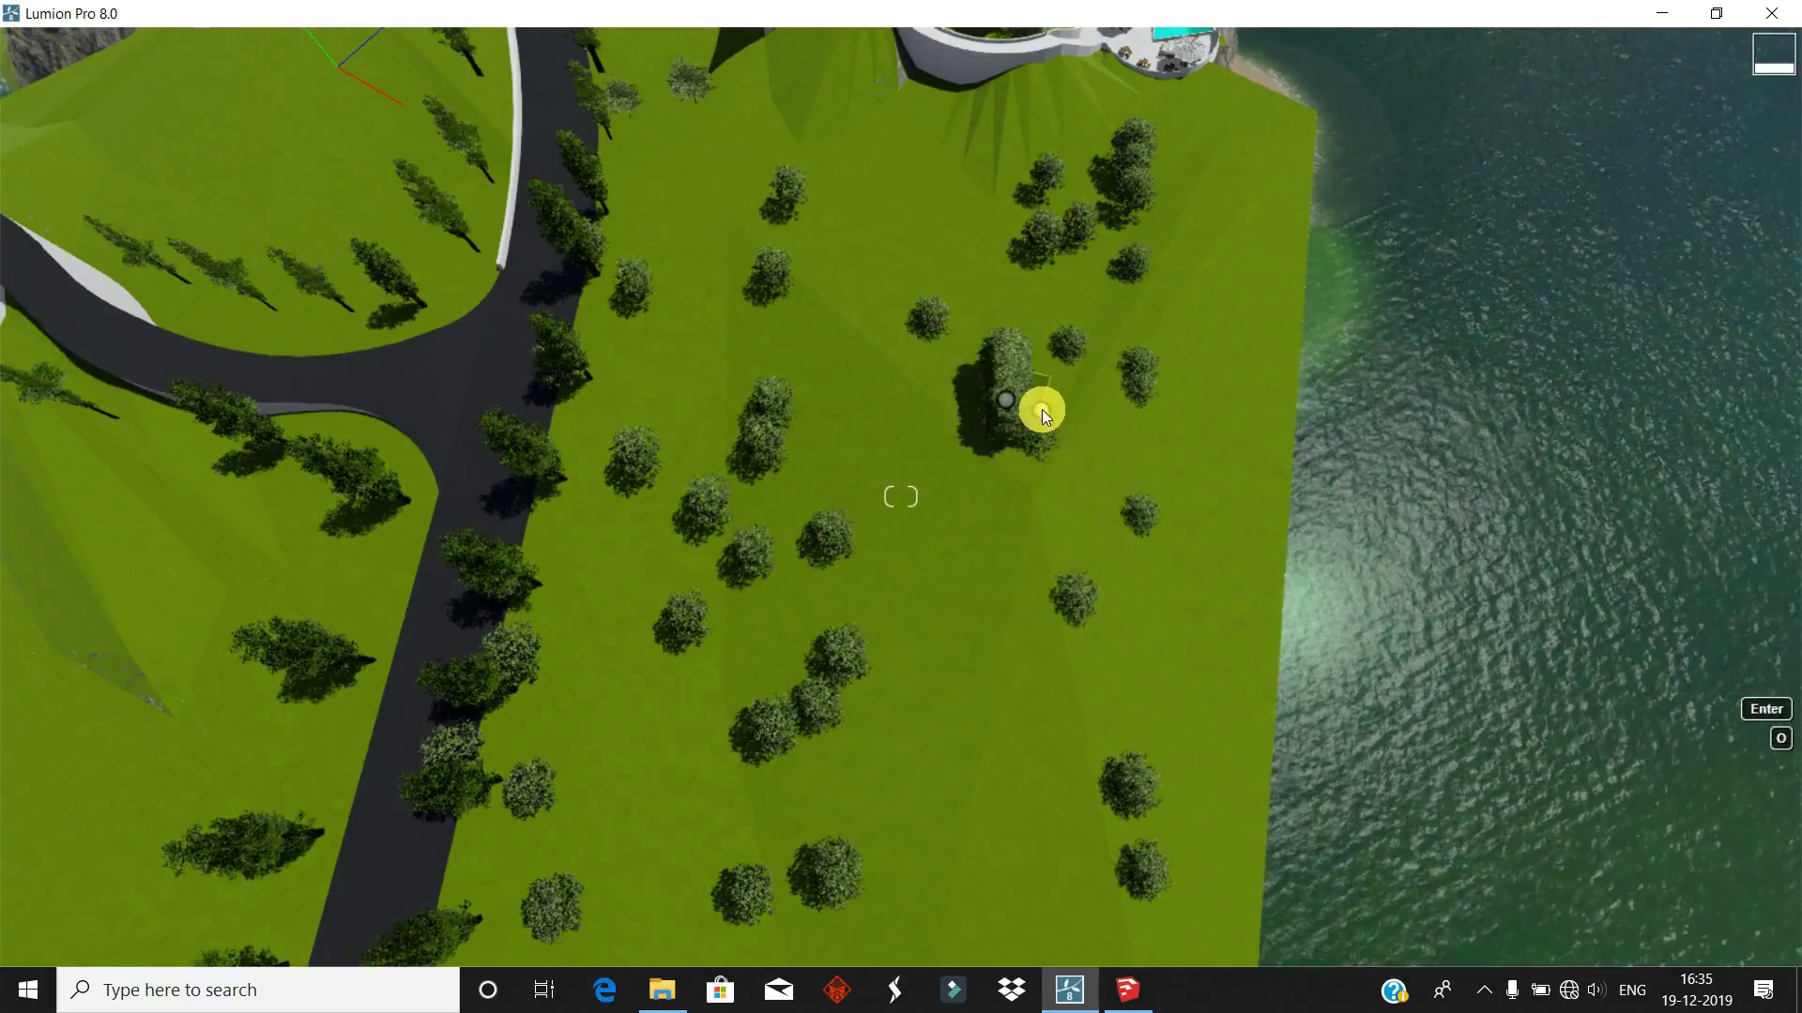
left_click(902, 575)
left_click(1686, 924)
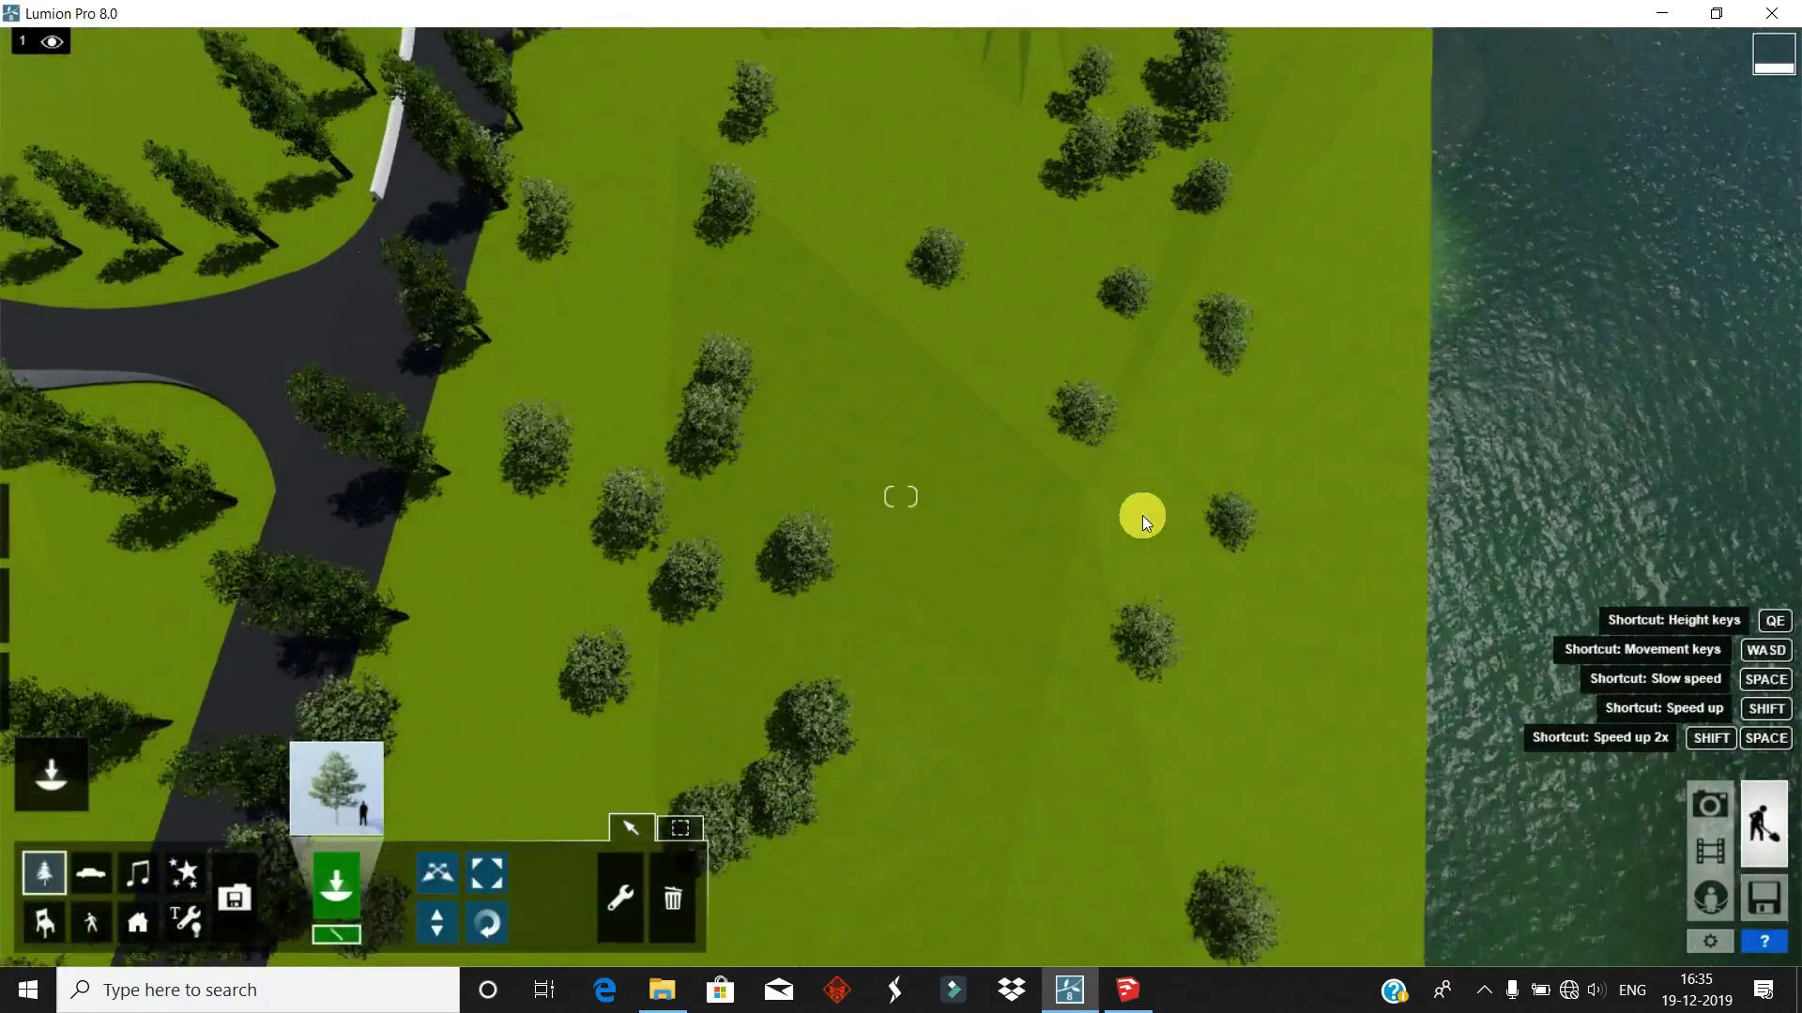
key("shift+1")
key("w")
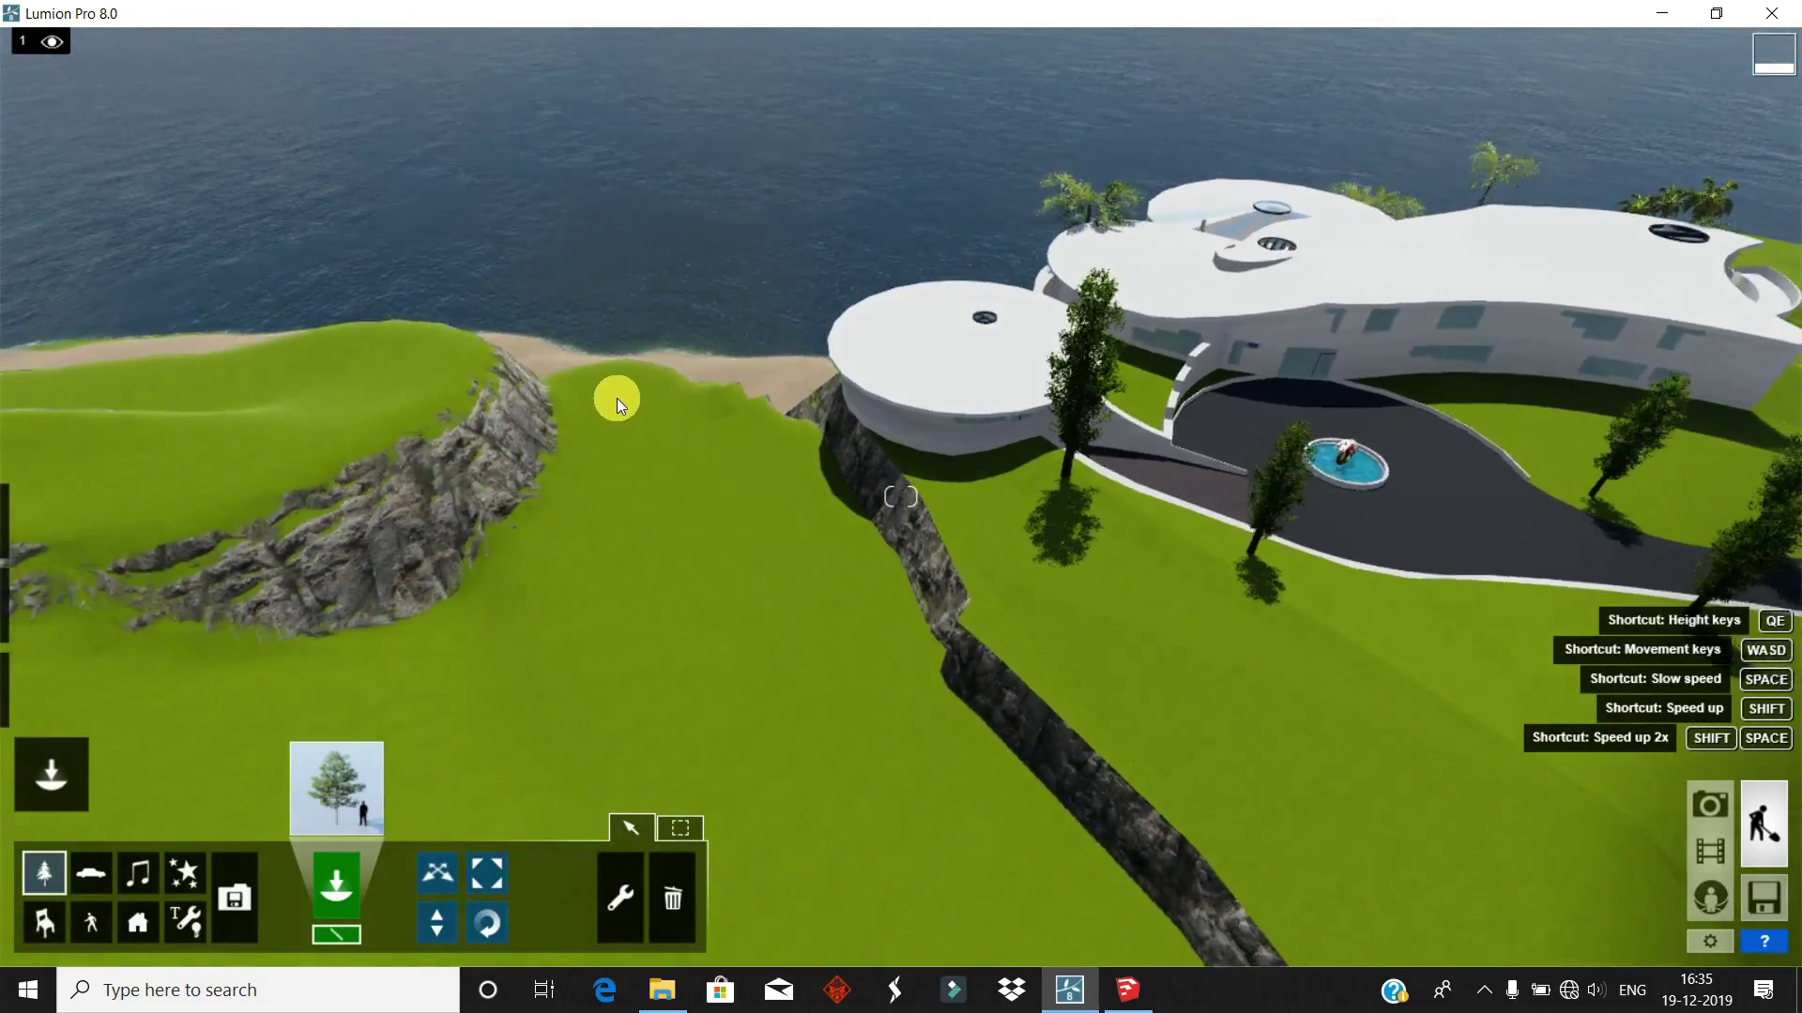
- Mass-place a line of trees down the slope near the villa
left_click(616, 398)
left_click(845, 942)
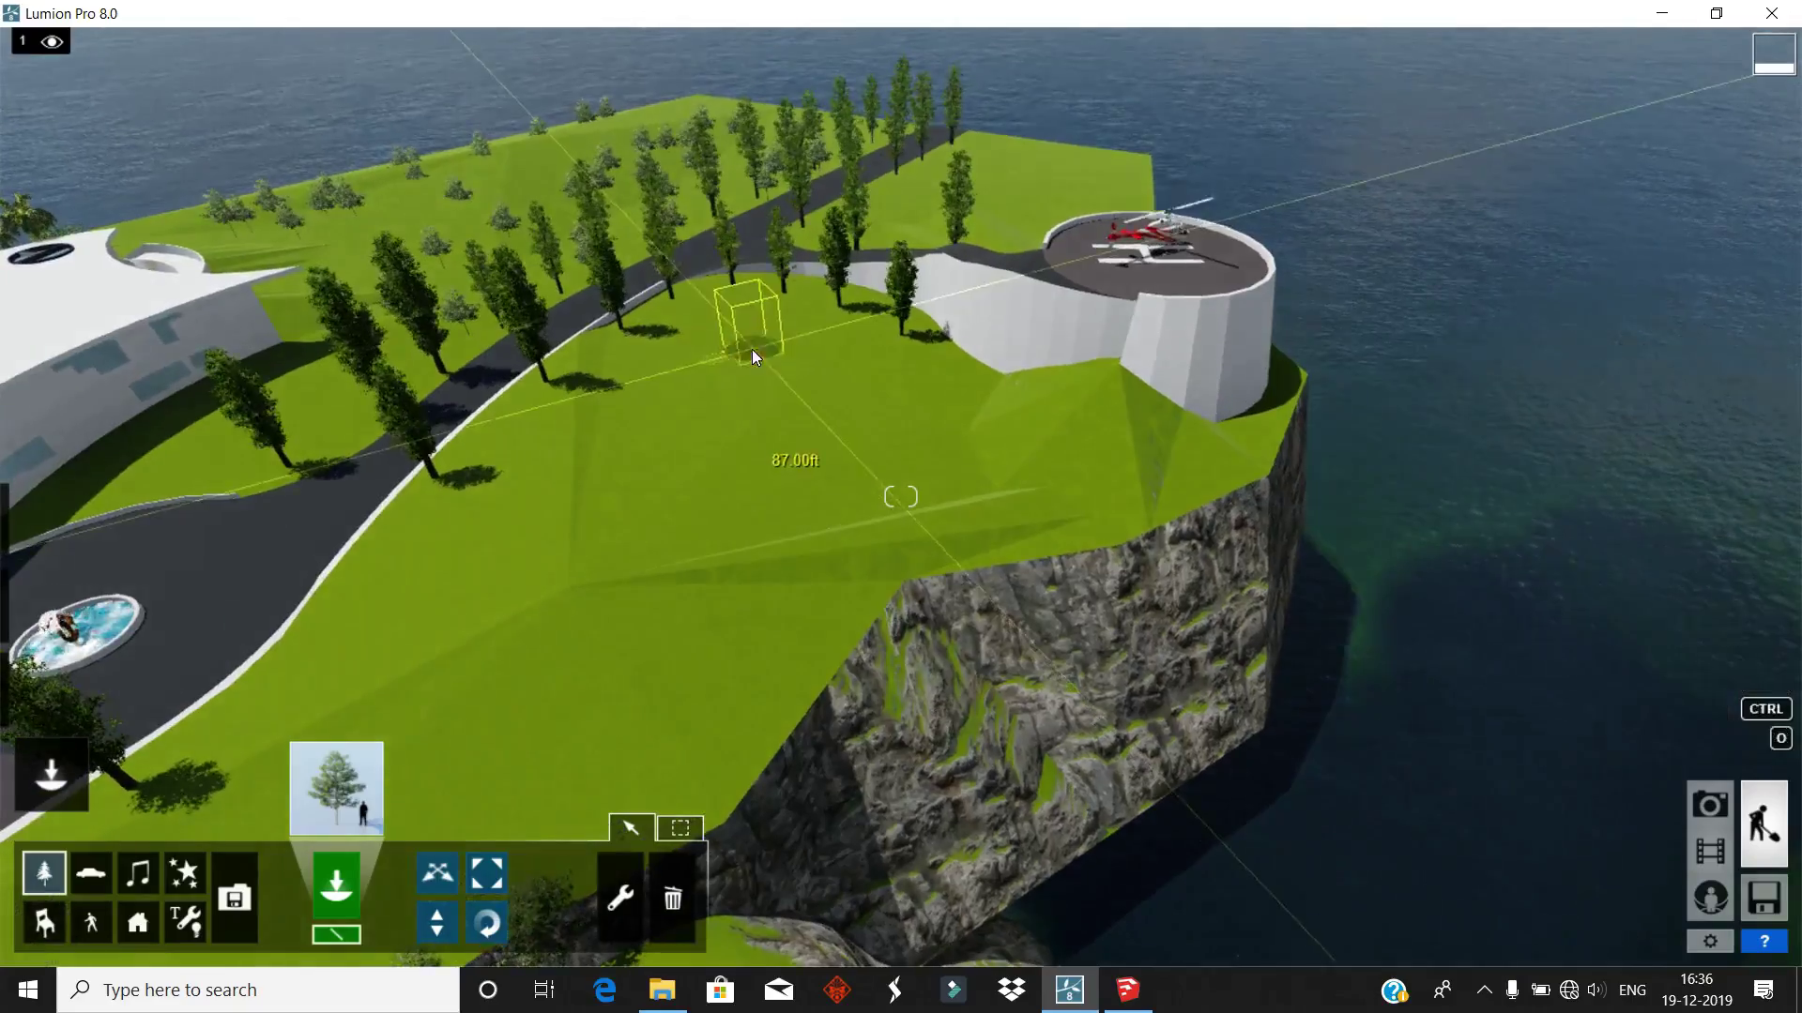
left_click(752, 349)
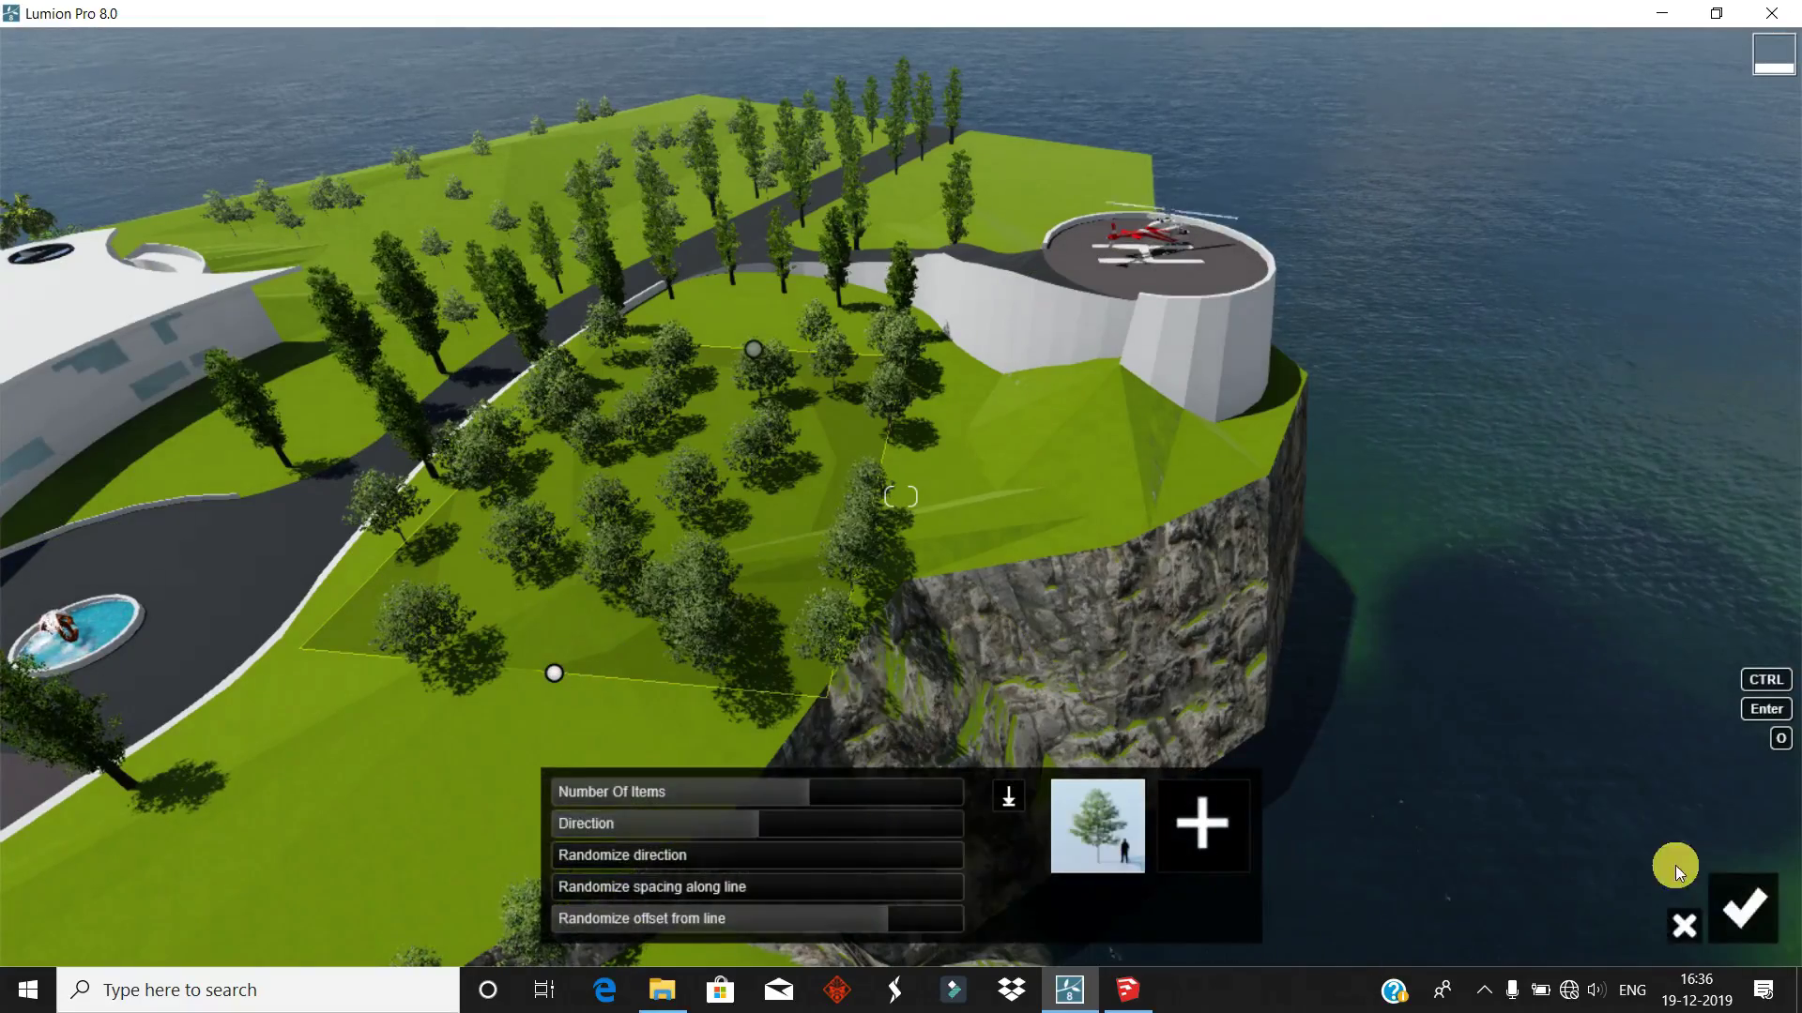
left_click(1740, 917)
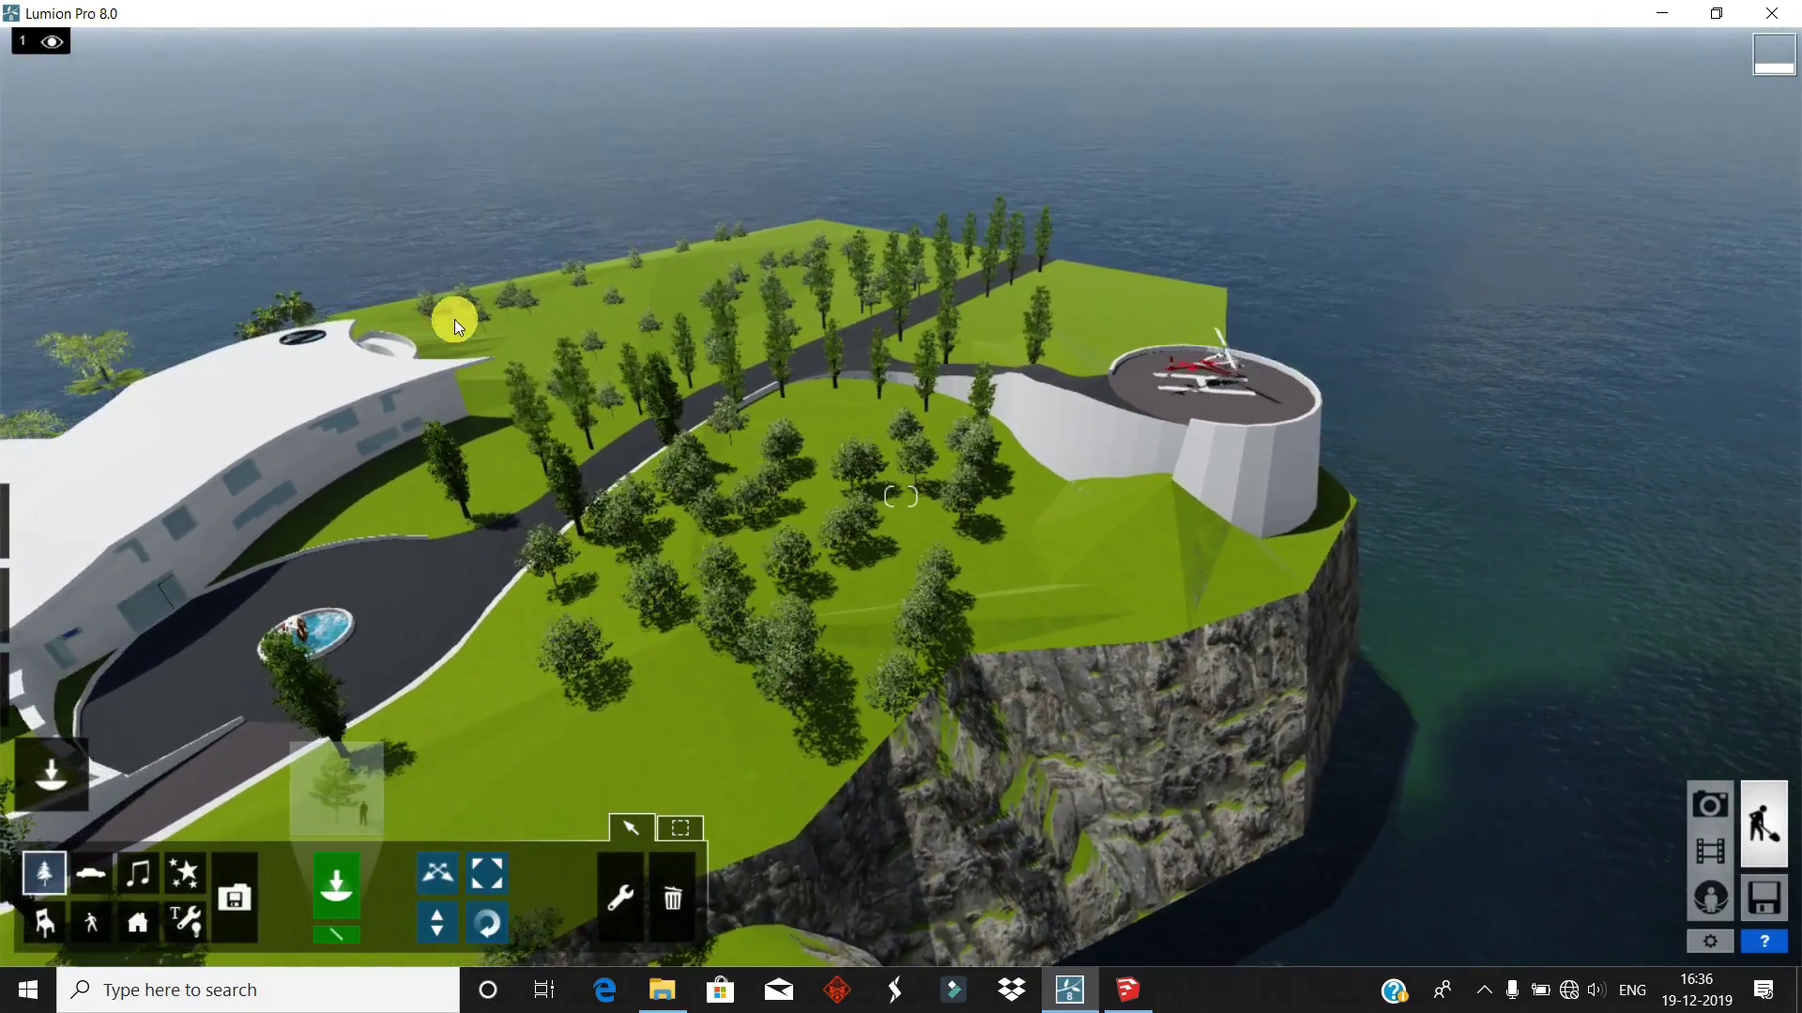
right_click_drag(741, 627, 595, 392)
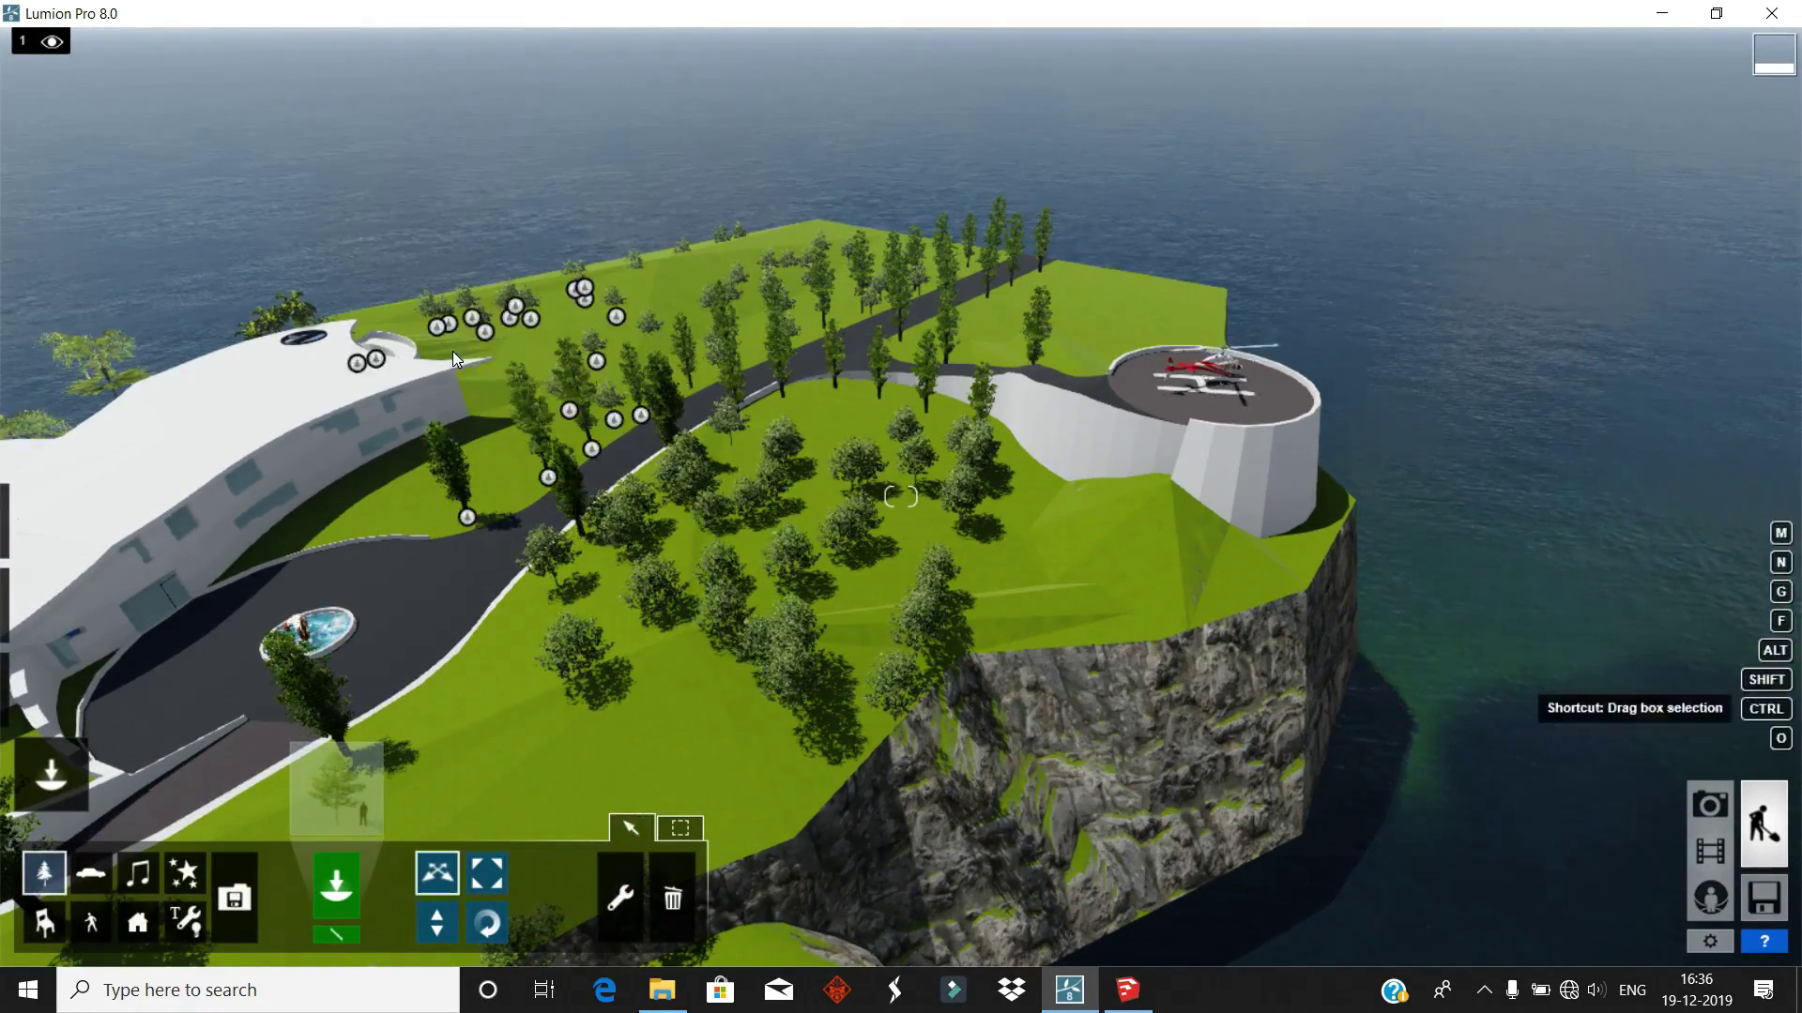
- Drop the selected slope trees onto the terrain with Transformation > Place on ground
left_click_drag(454, 355, 1126, 833, "ctrl")
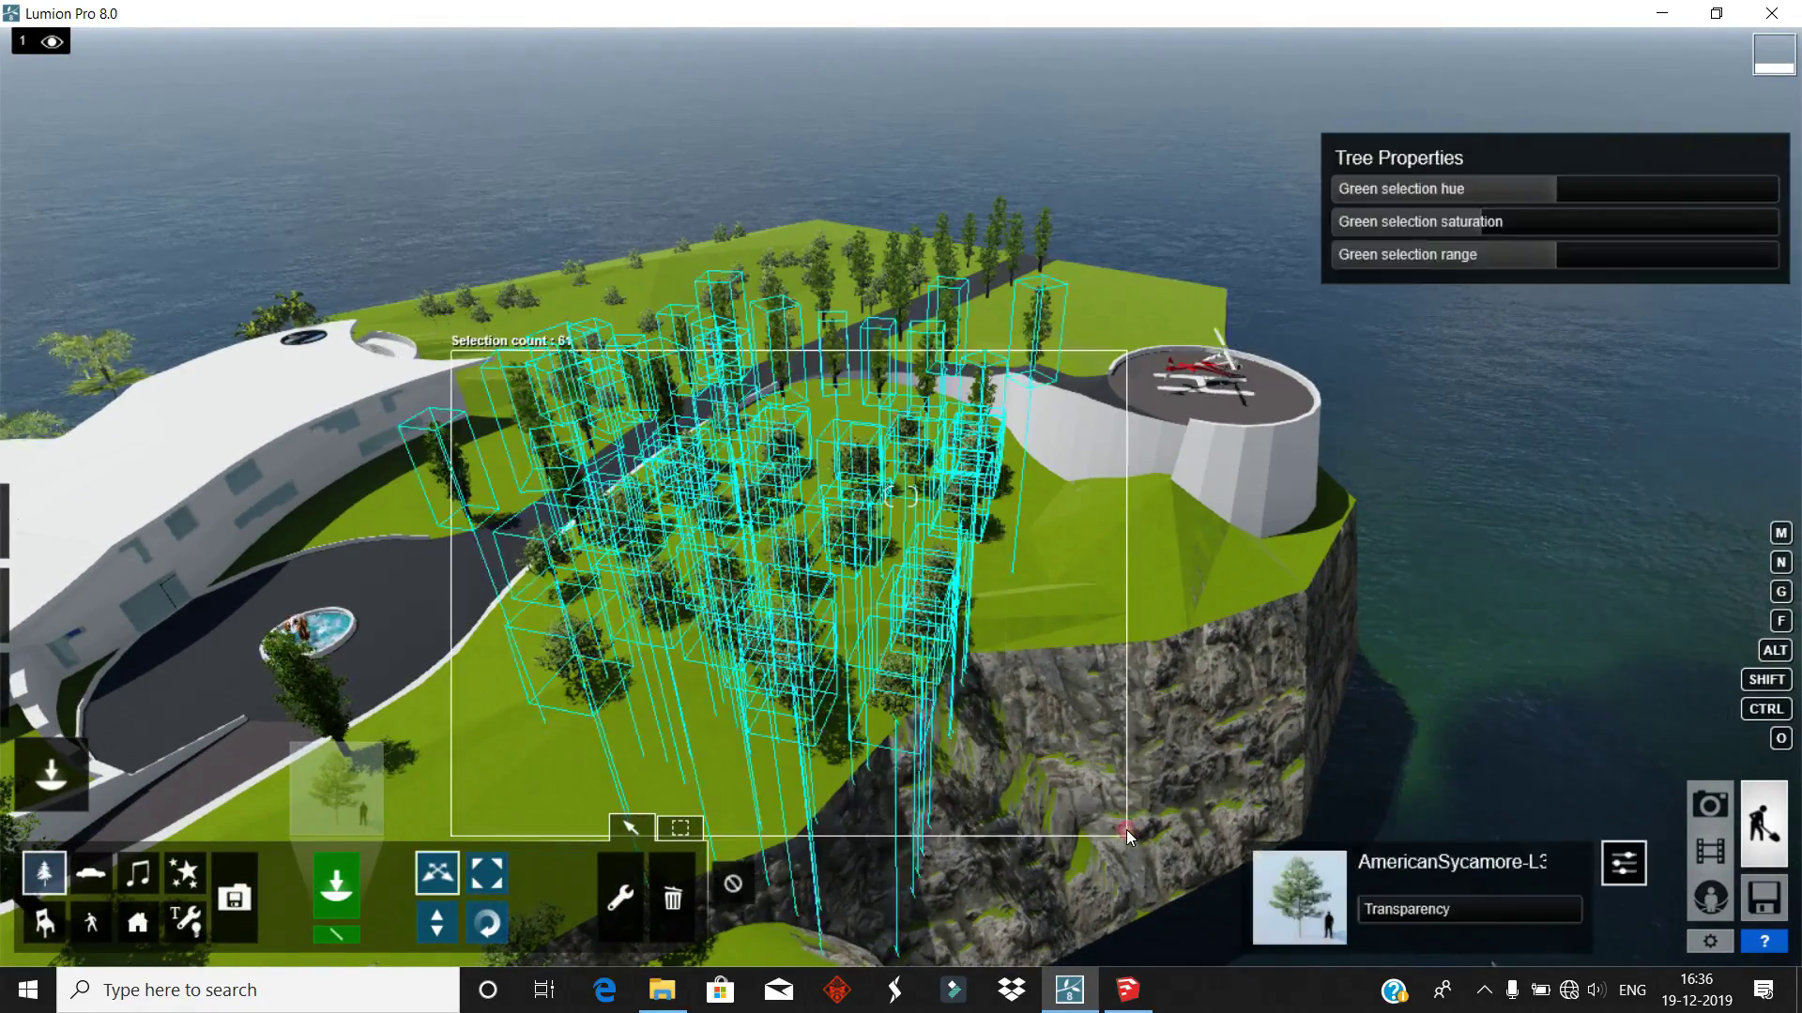
left_click(780, 591)
left_click(811, 486)
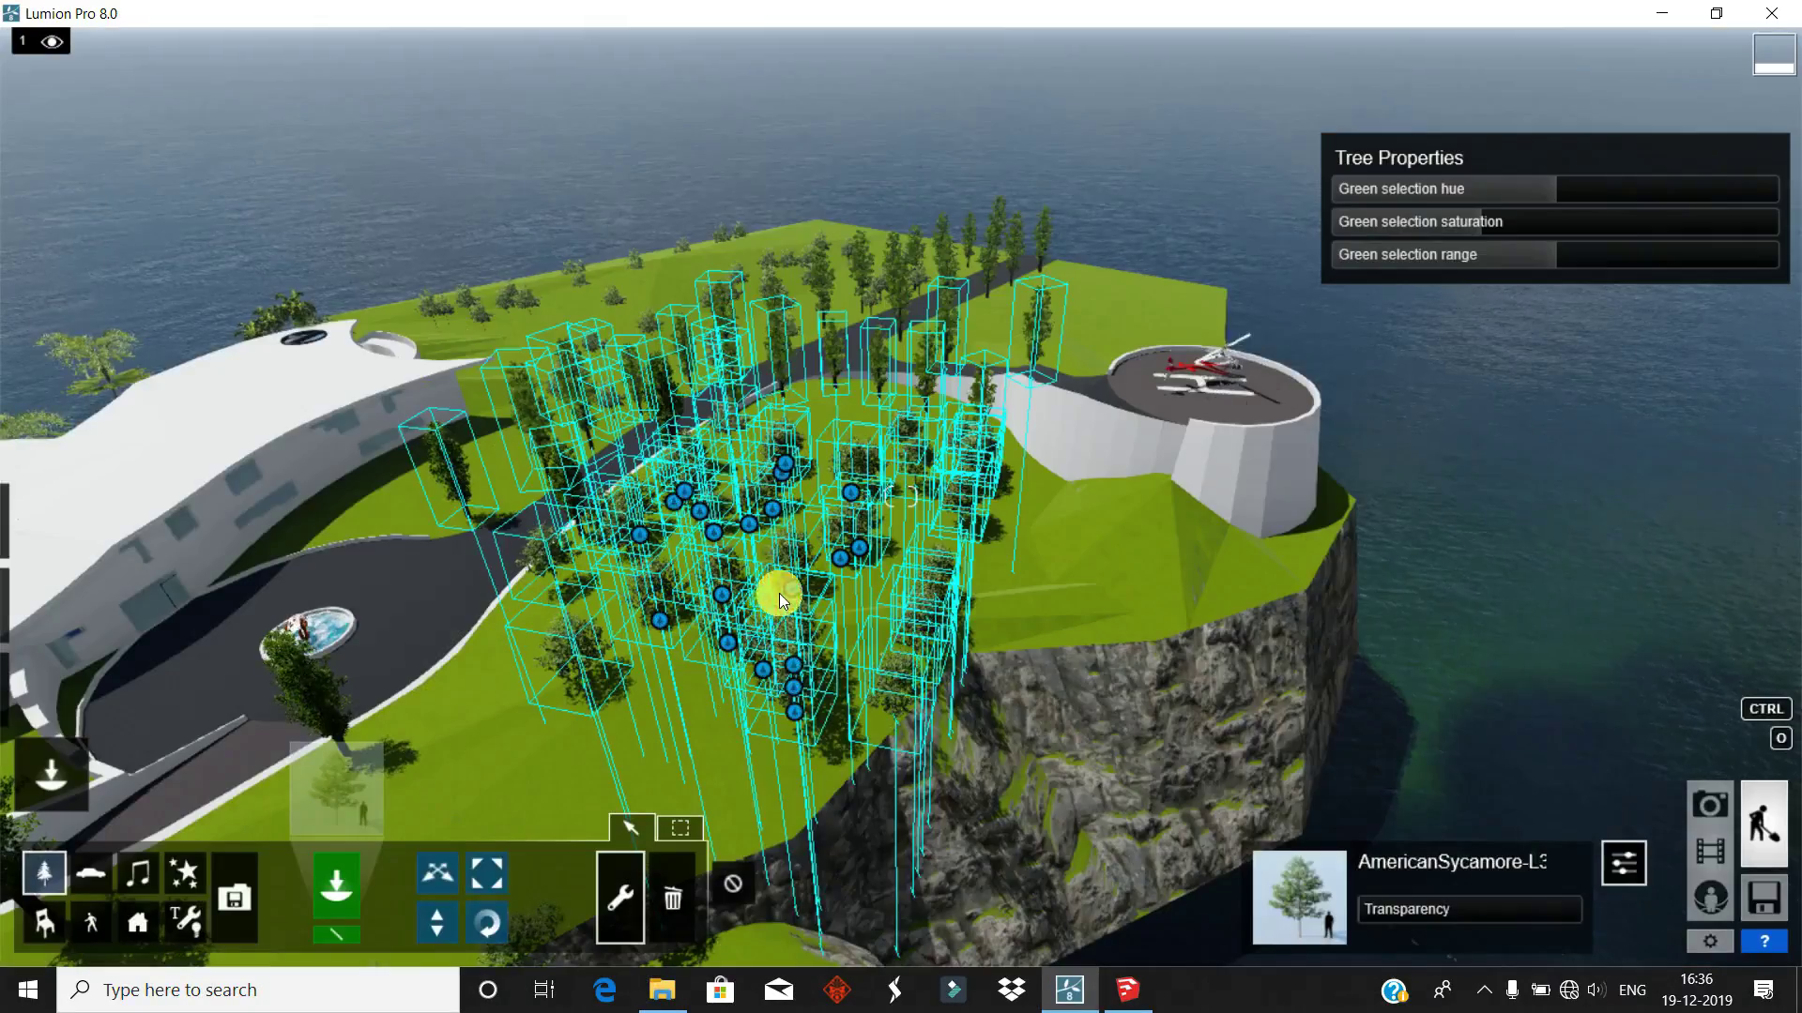
left_click(779, 593)
left_click(809, 734)
left_click(934, 881)
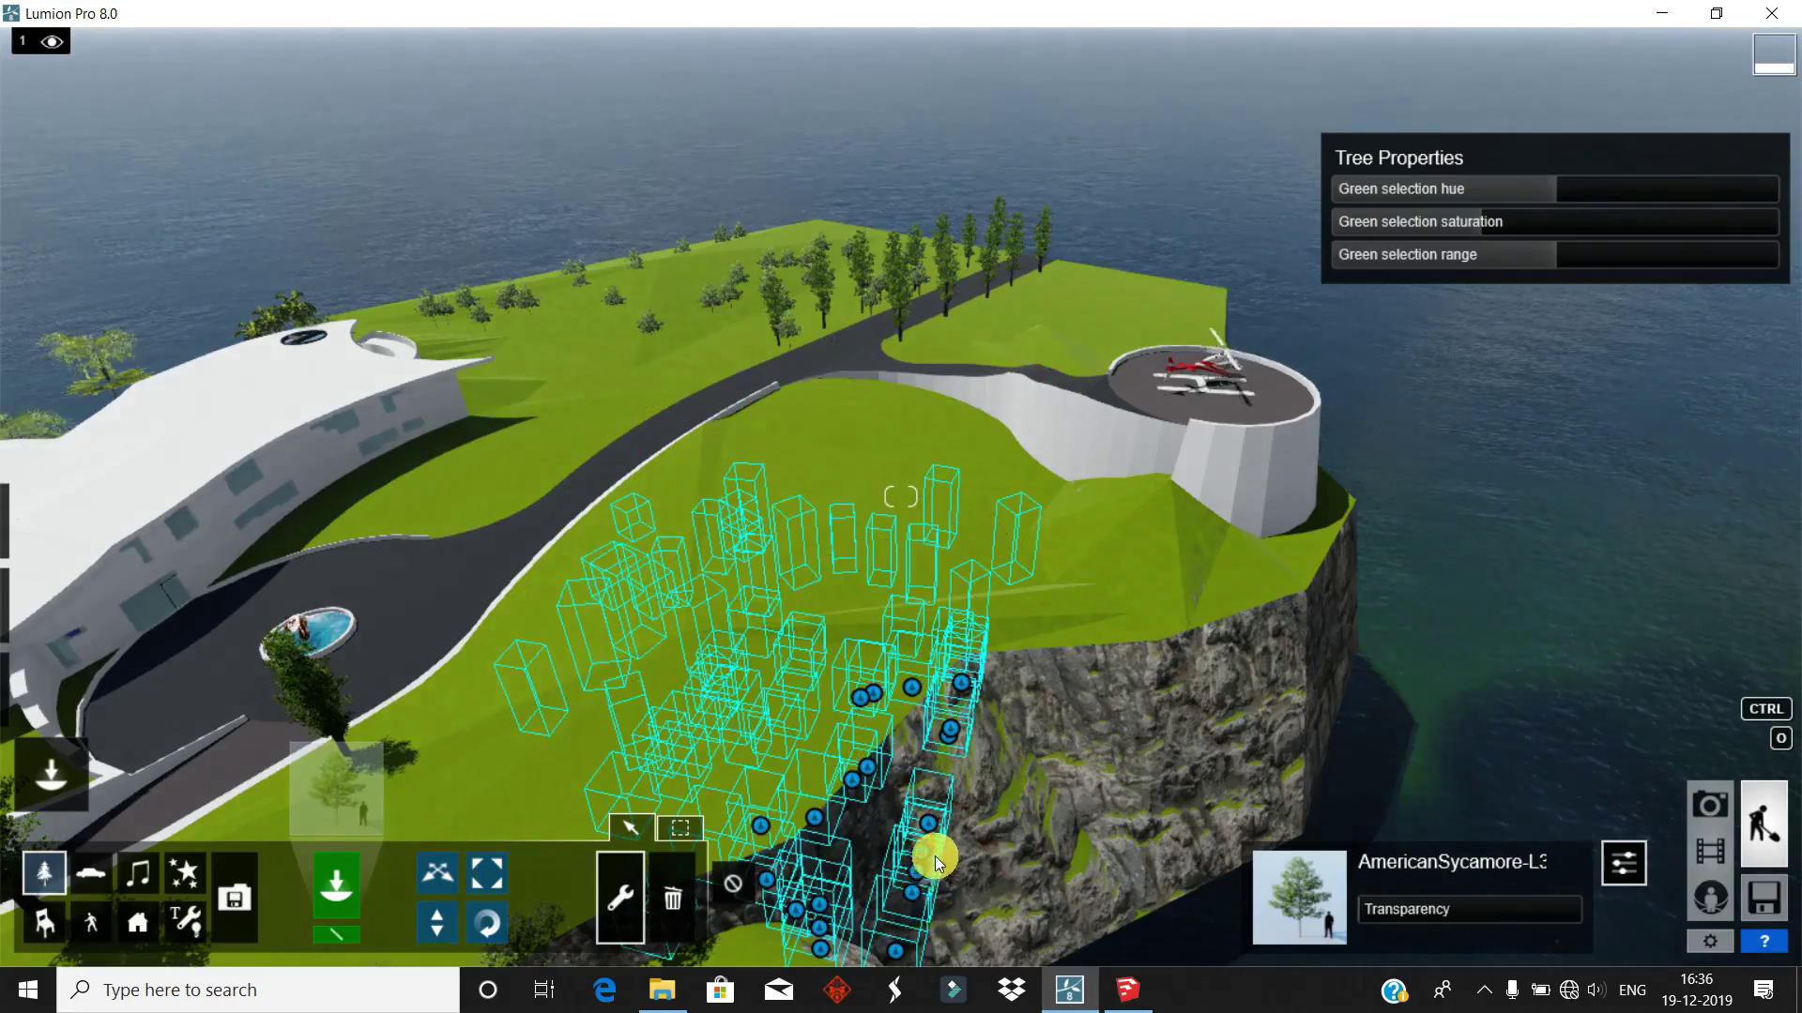
left_click(732, 879)
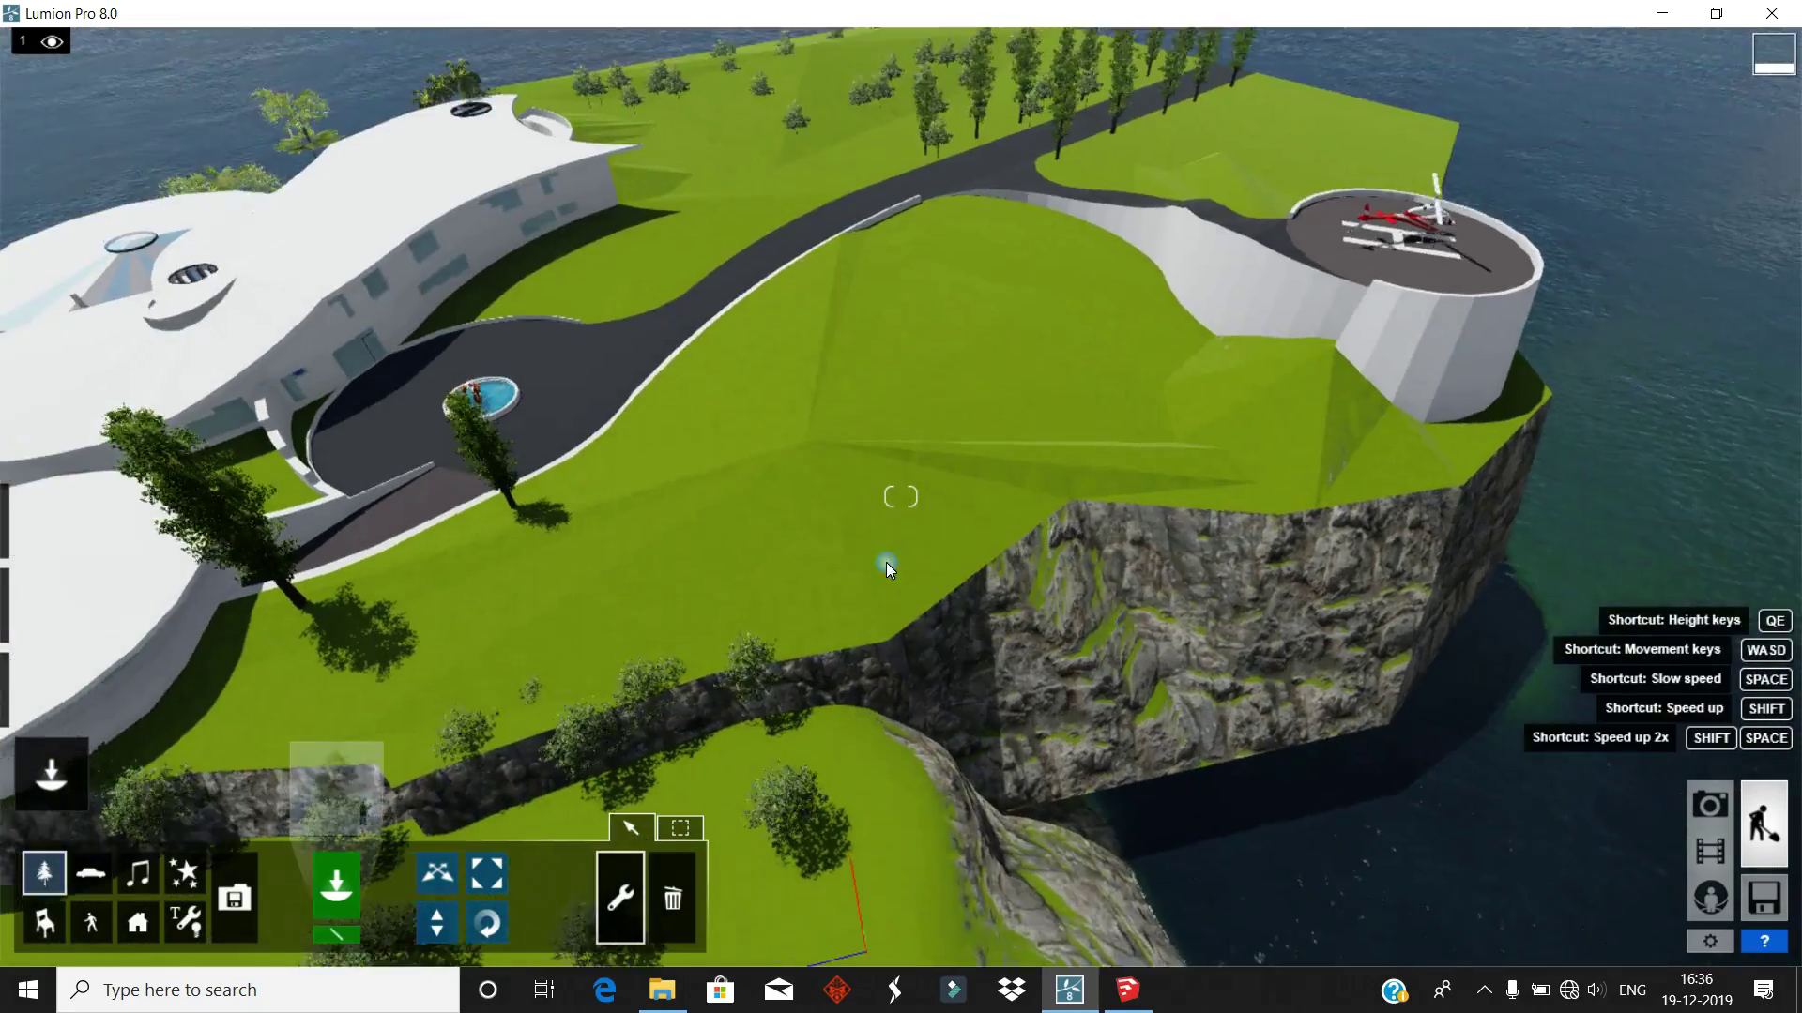
- Select a single lawn tree, then pick Black_Poplar from the Nature Library
right_click_drag(852, 703, 909, 407)
left_click(747, 695)
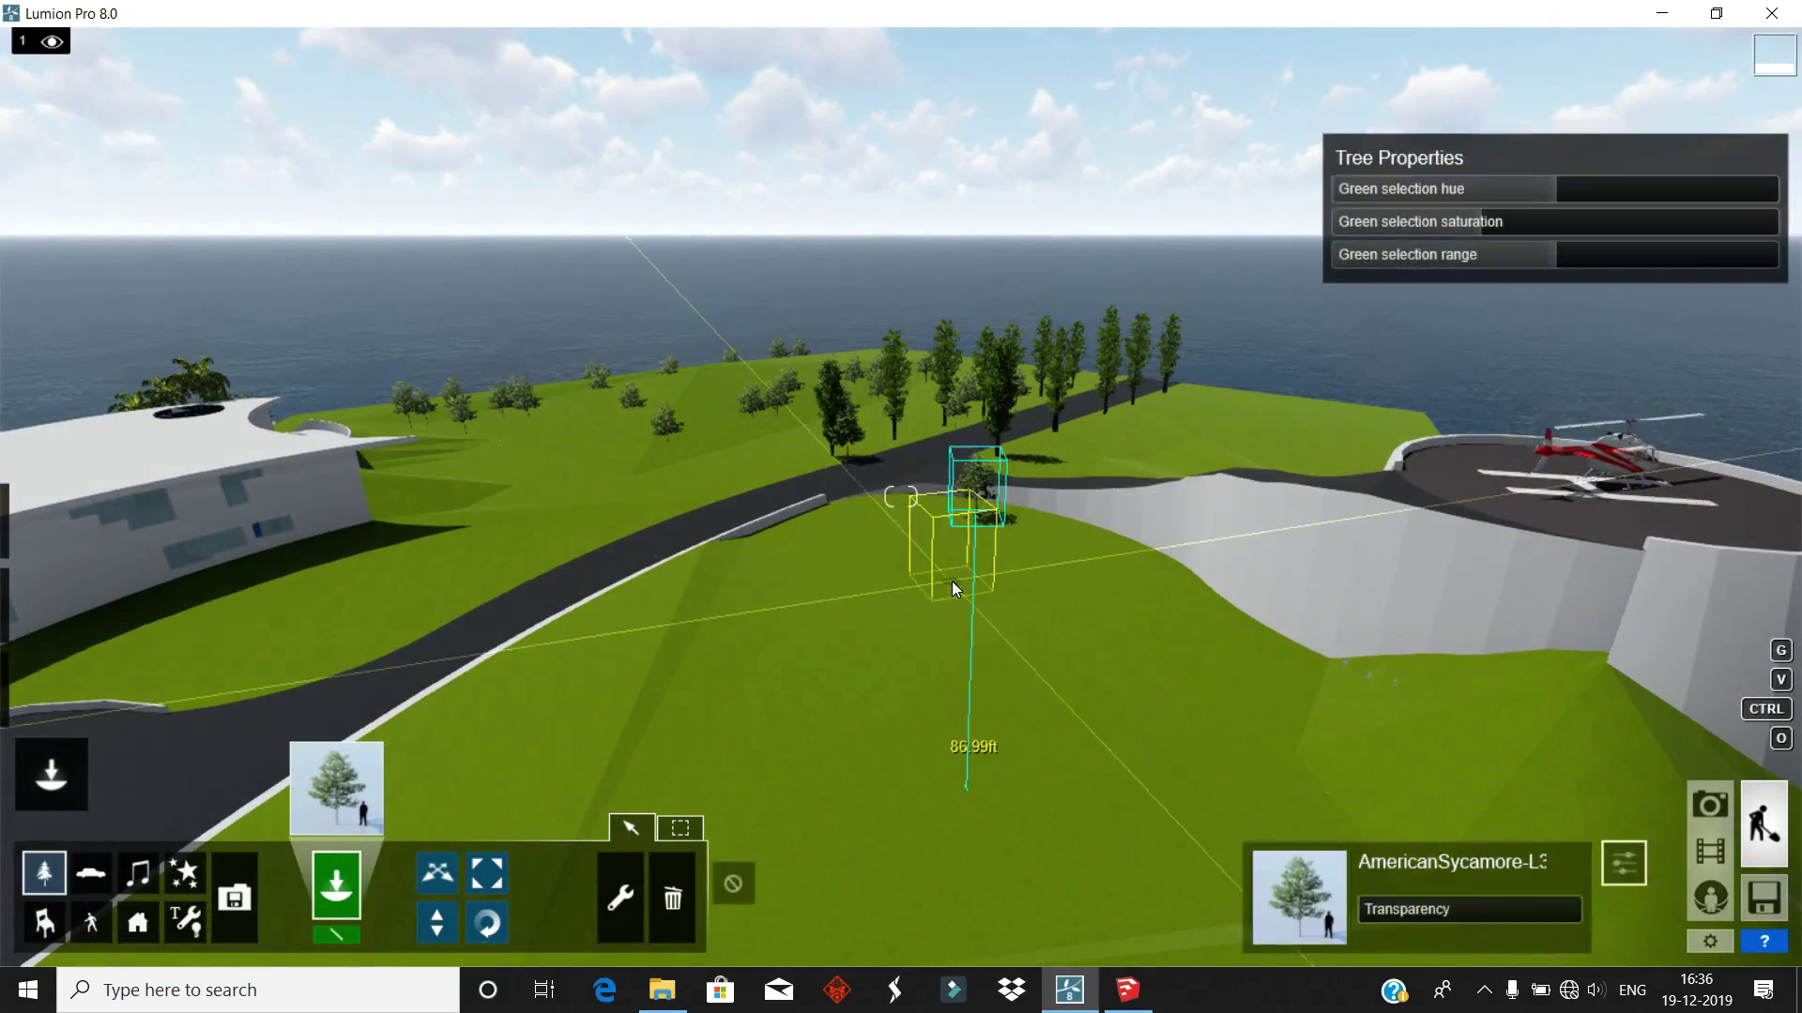
right_click_drag(400, 892, 566, 801)
right_click_drag(483, 705, 754, 345)
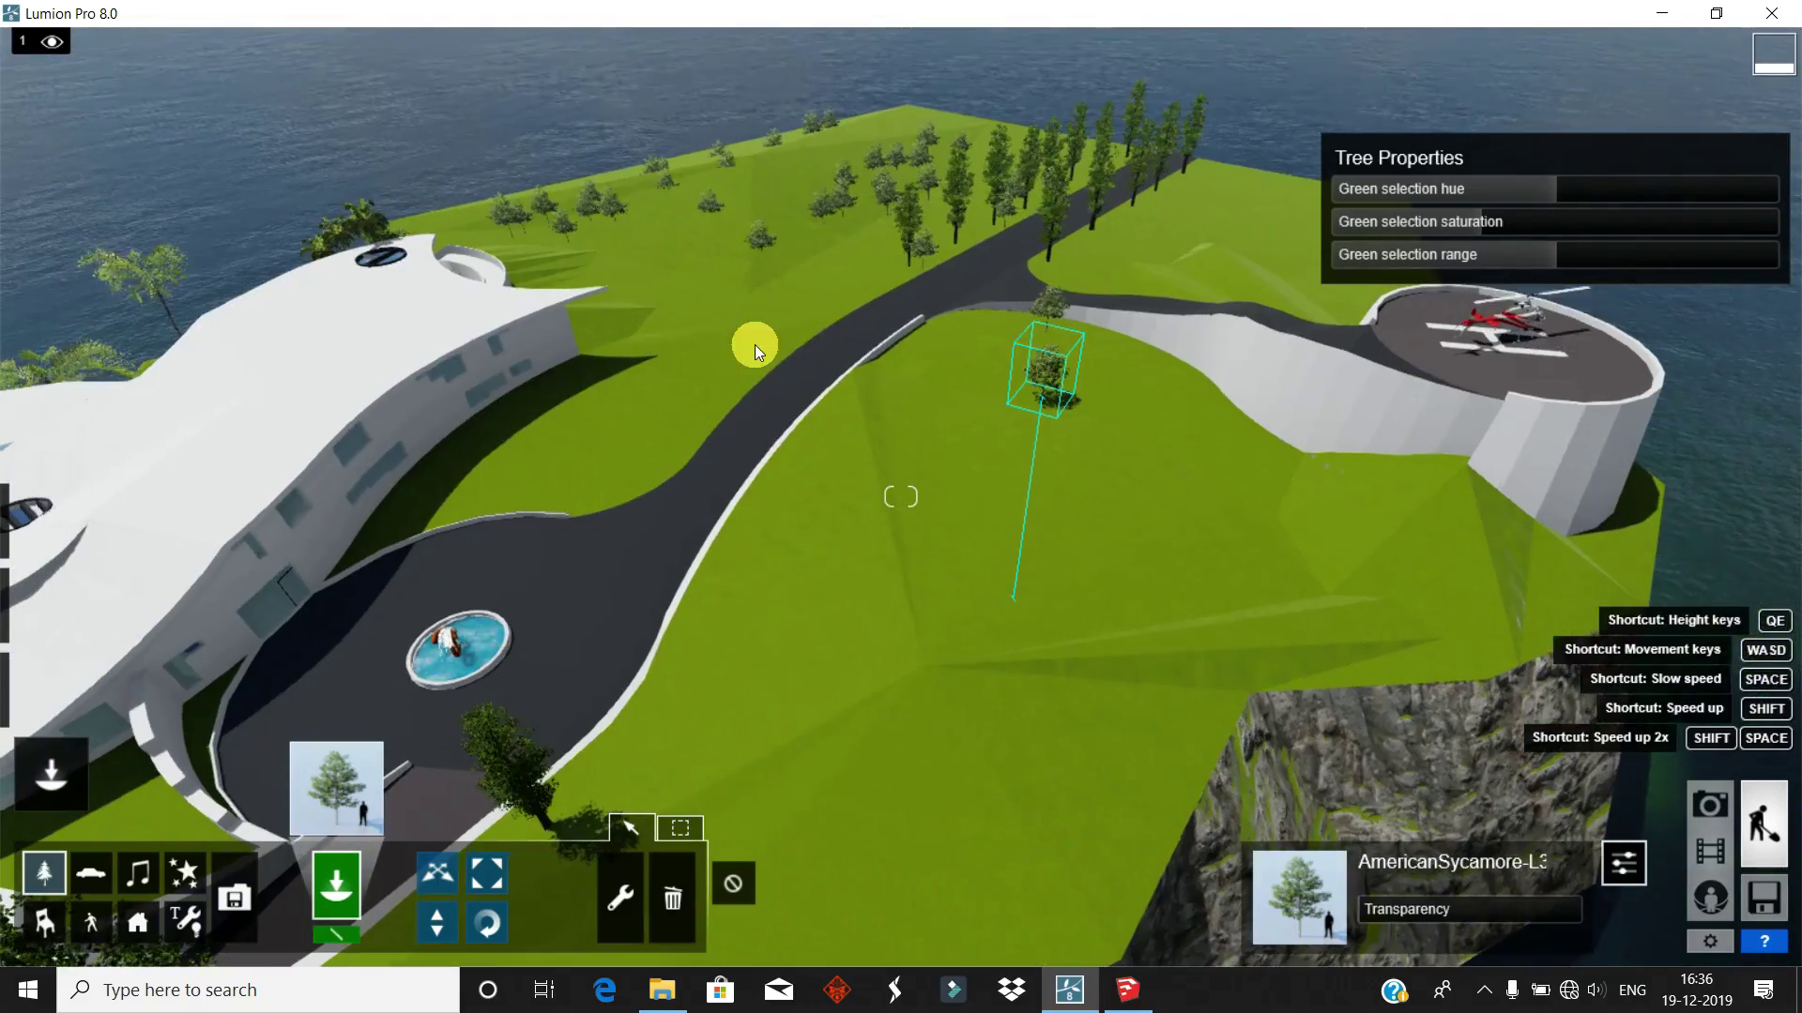
left_click(625, 887)
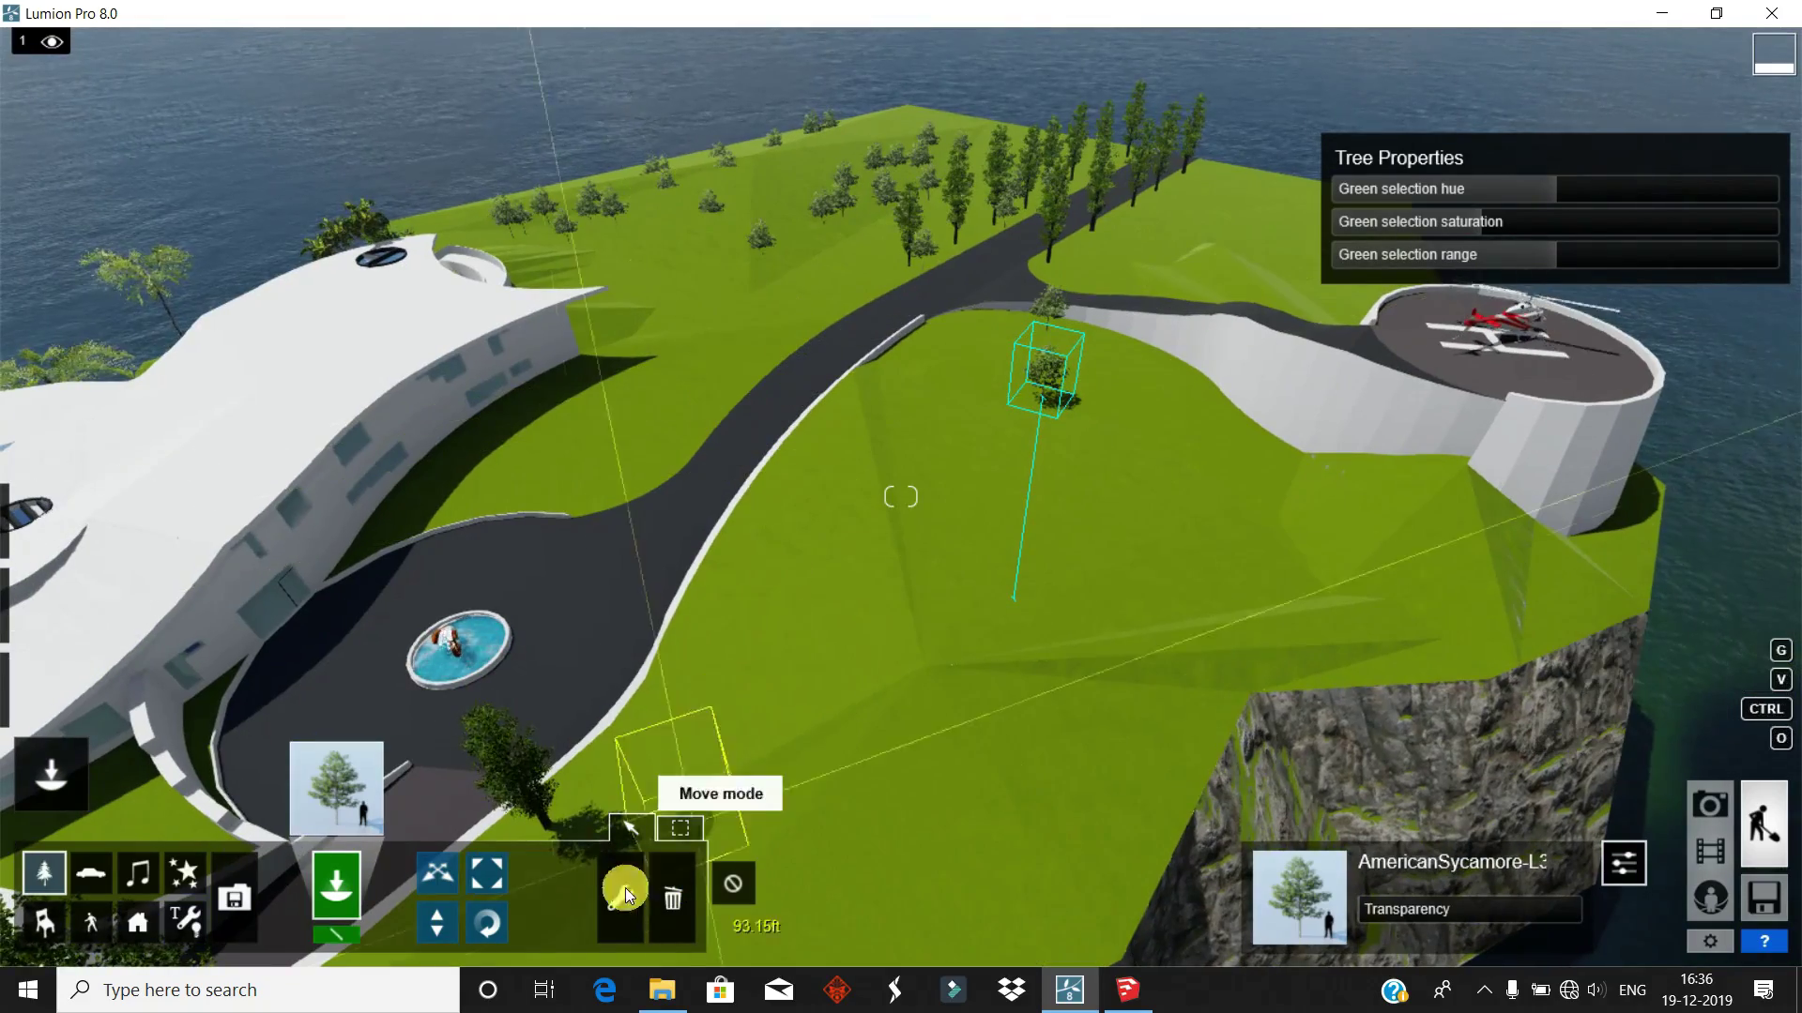
left_click(355, 791)
left_click(1061, 620)
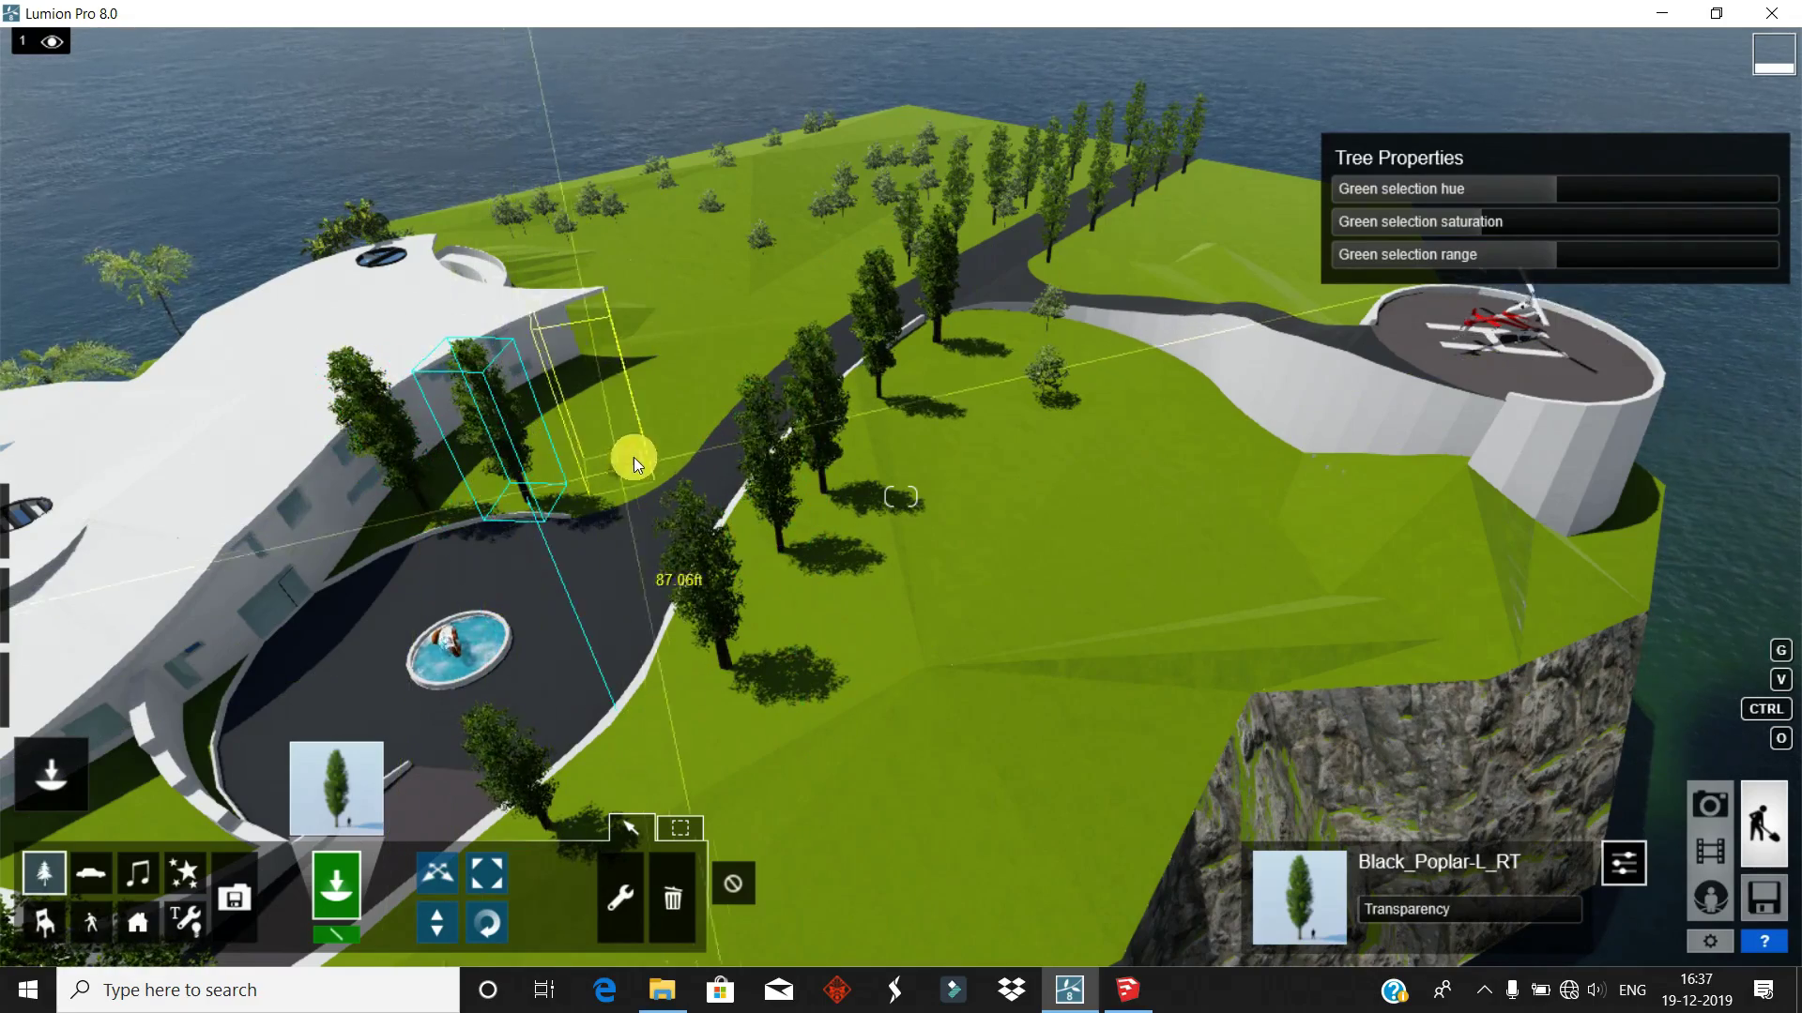
- Plant four CherrybarkOak_L trees on the hillsides near the helipad
left_click(369, 766)
left_click(468, 235)
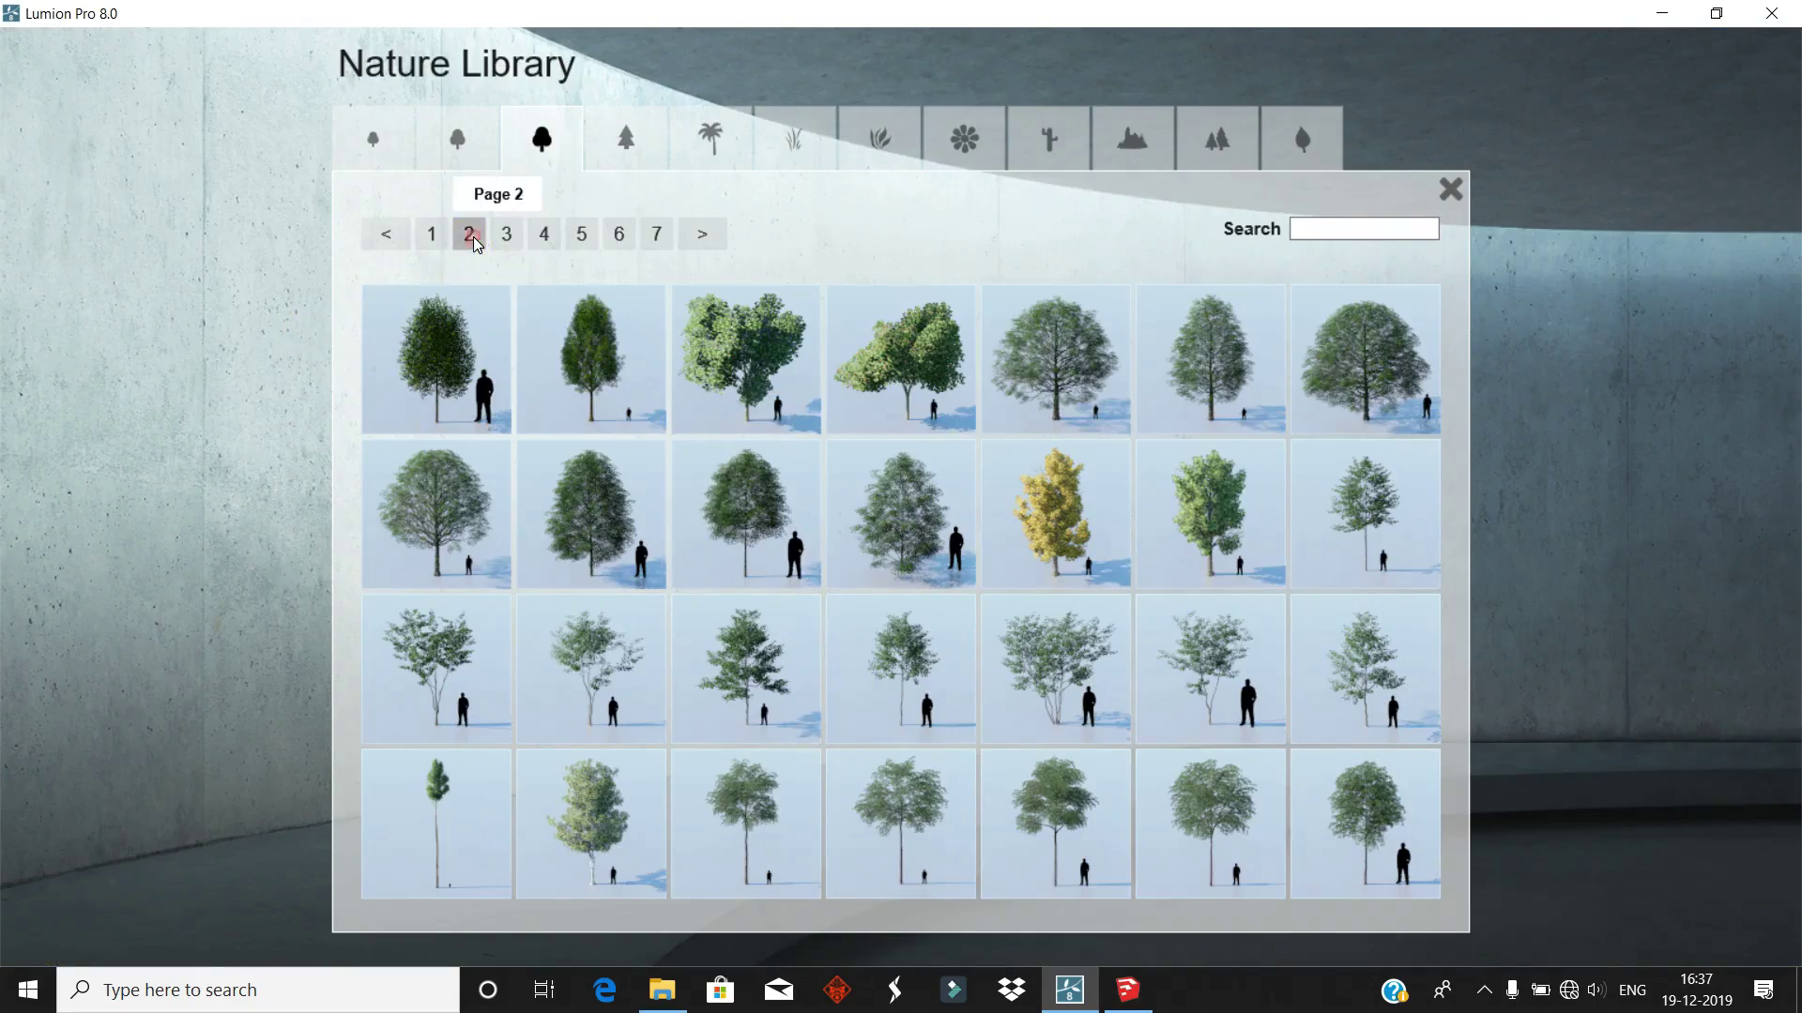
left_click(1012, 338)
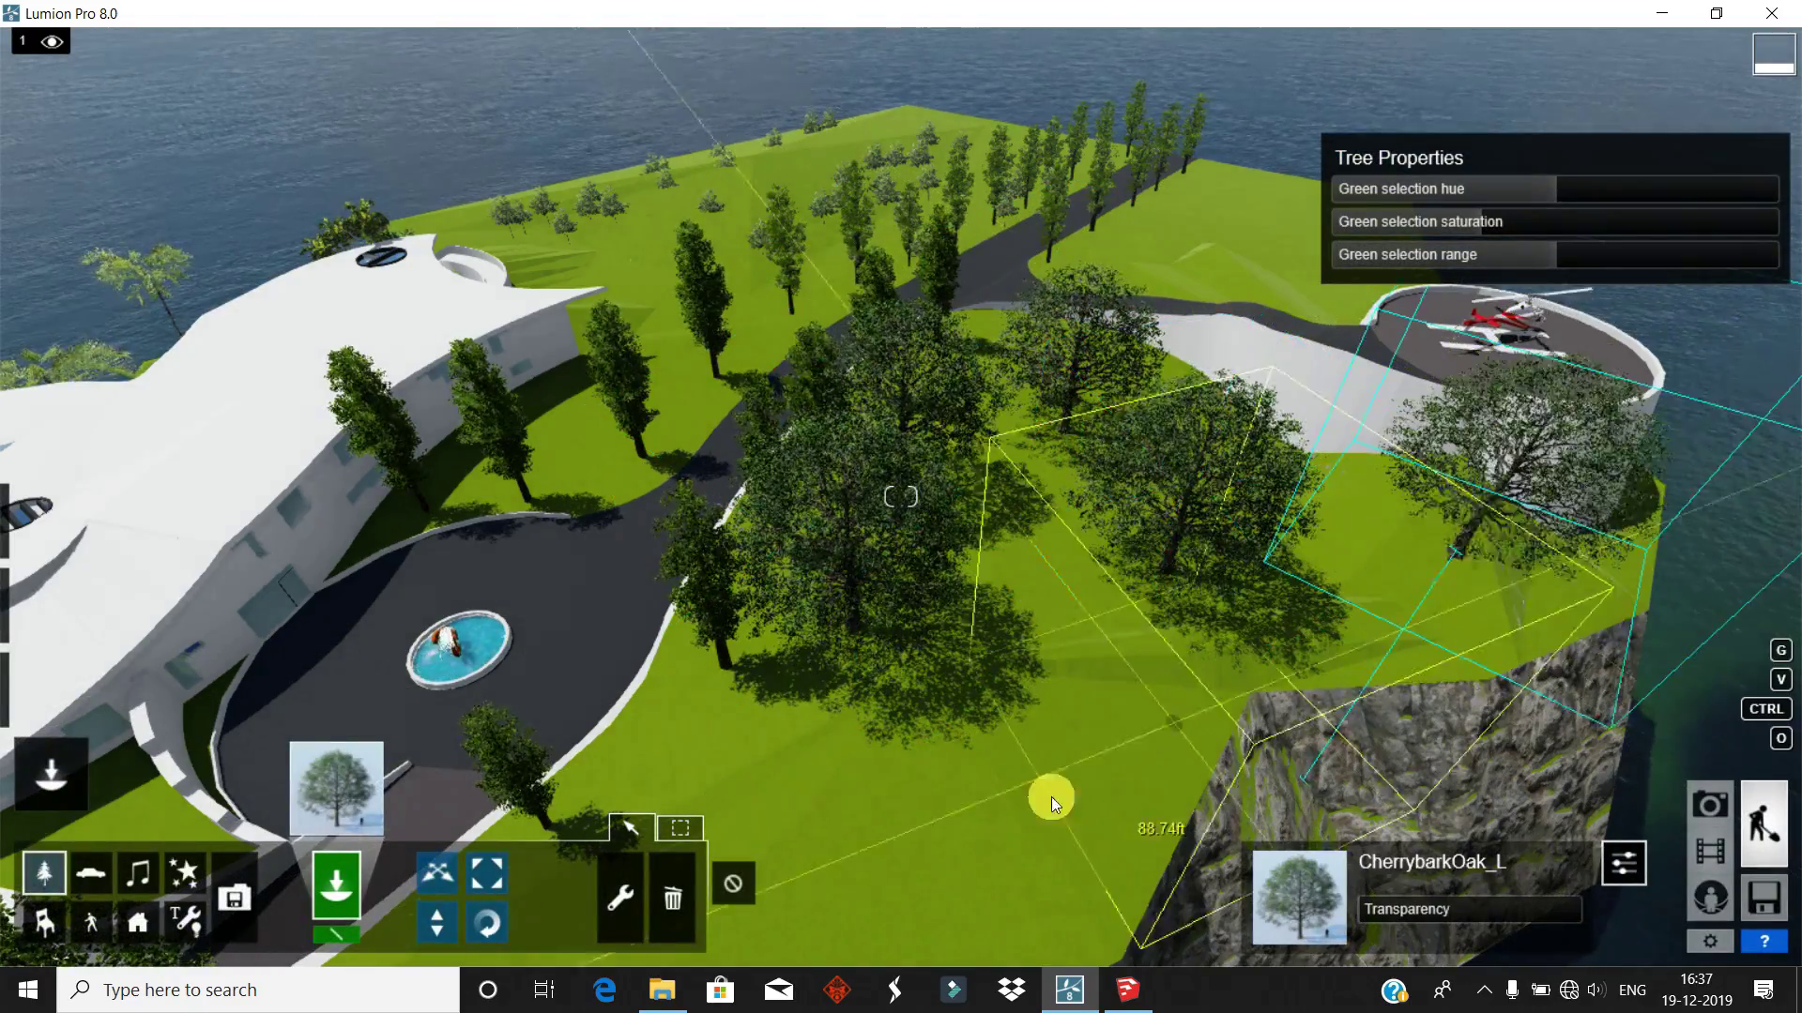
right_click_drag(1050, 797, 961, 811)
mouse_move(854, 844)
right_mouse_down()
mouse_move(1106, 606)
mouse_move(1081, 651)
mouse_move(1111, 677)
mouse_move(1117, 796)
mouse_move(1169, 708)
right_mouse_up()
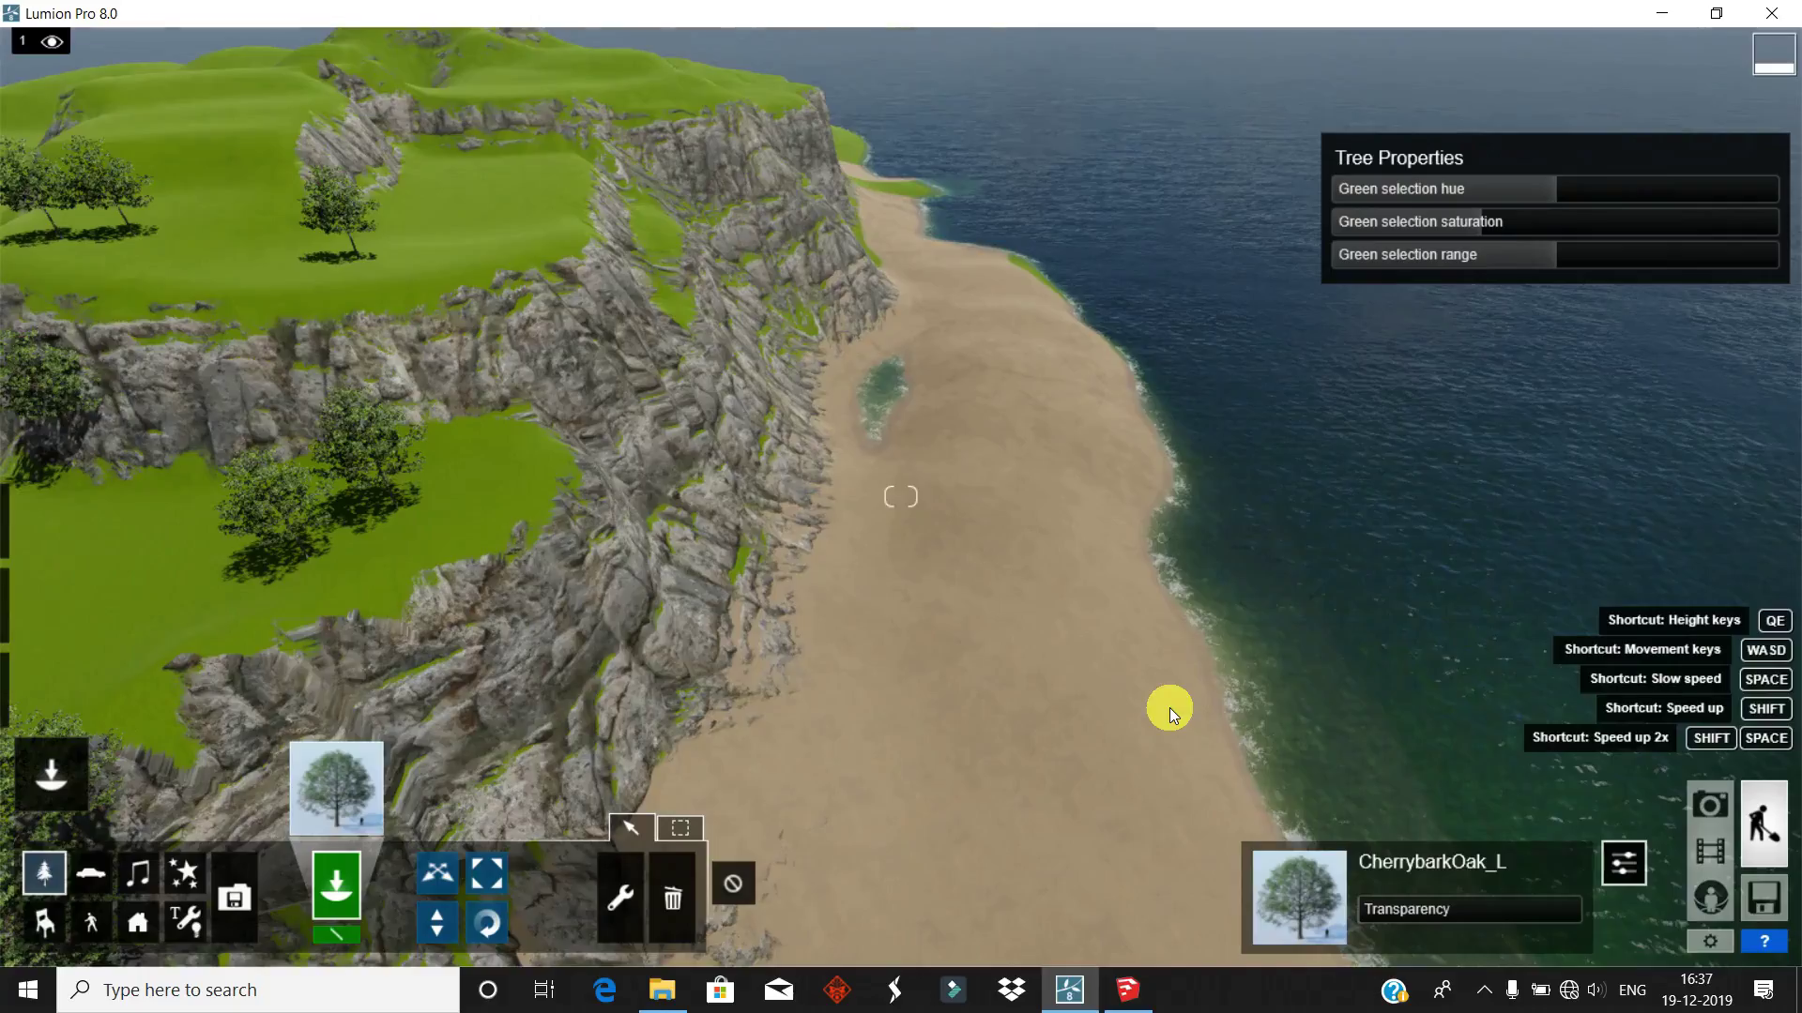
left_click(1187, 657)
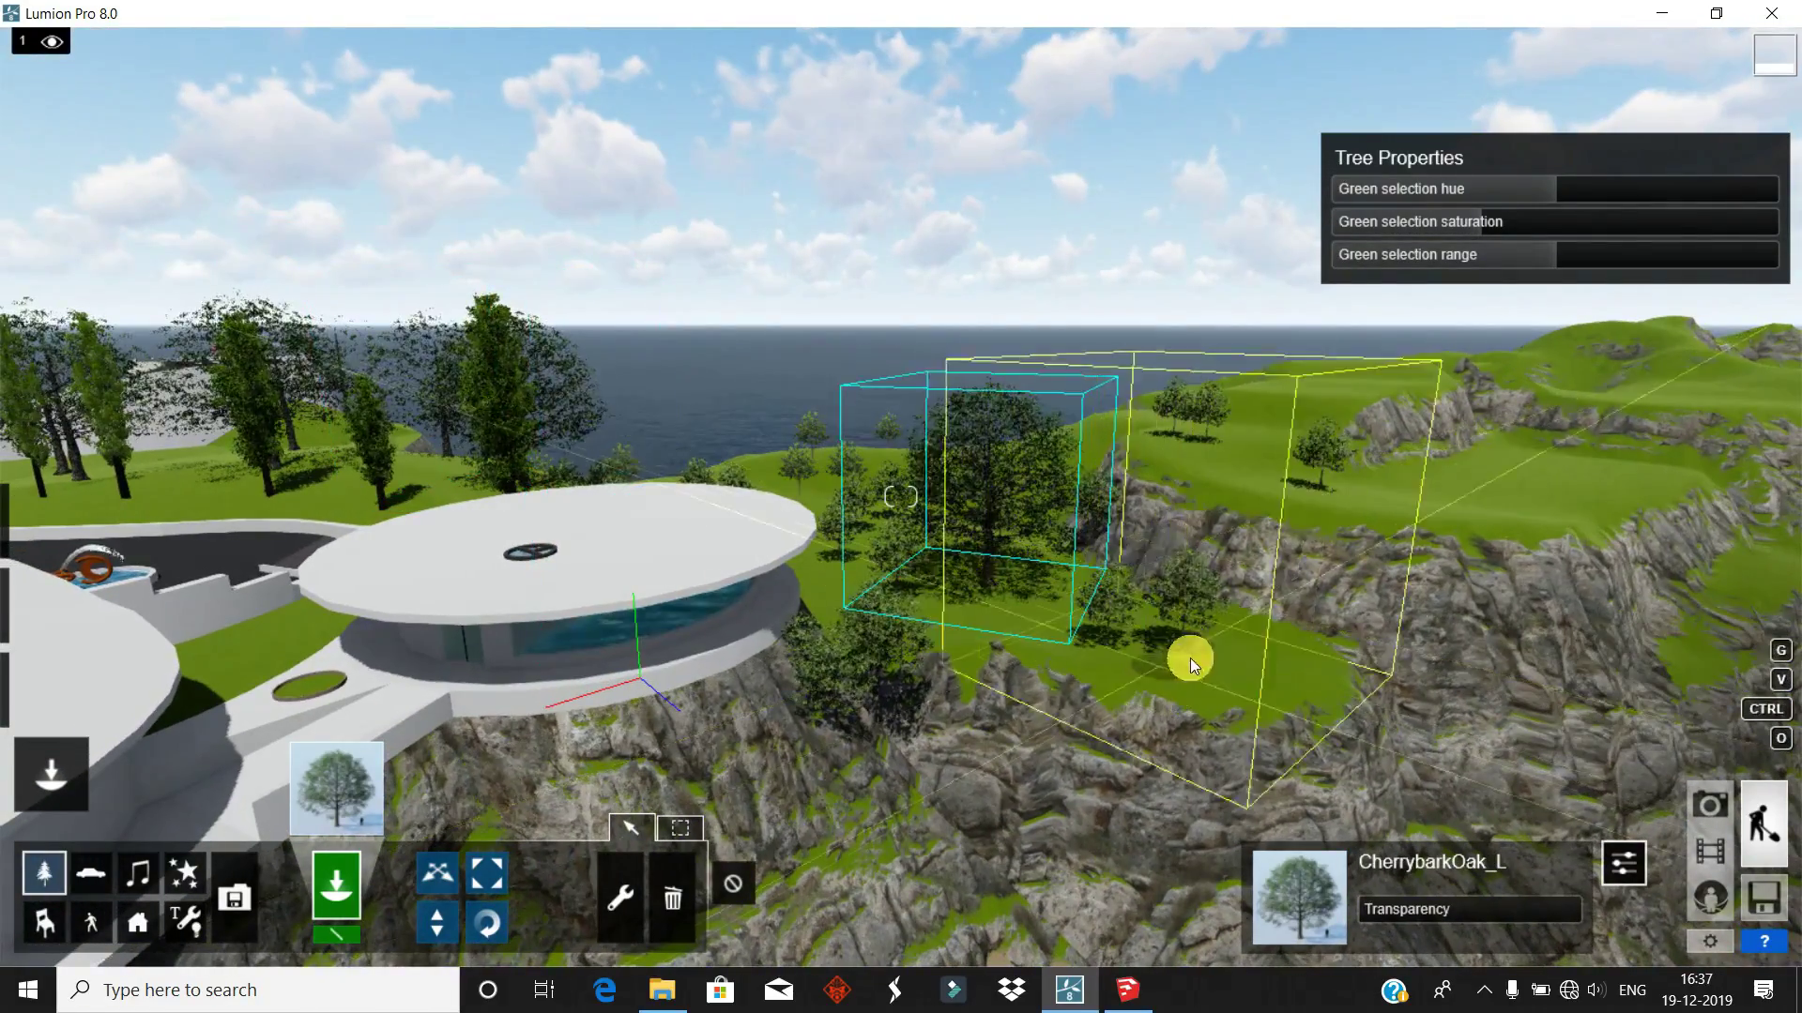
left_click(1473, 474)
left_click(1098, 436)
left_click(1656, 474)
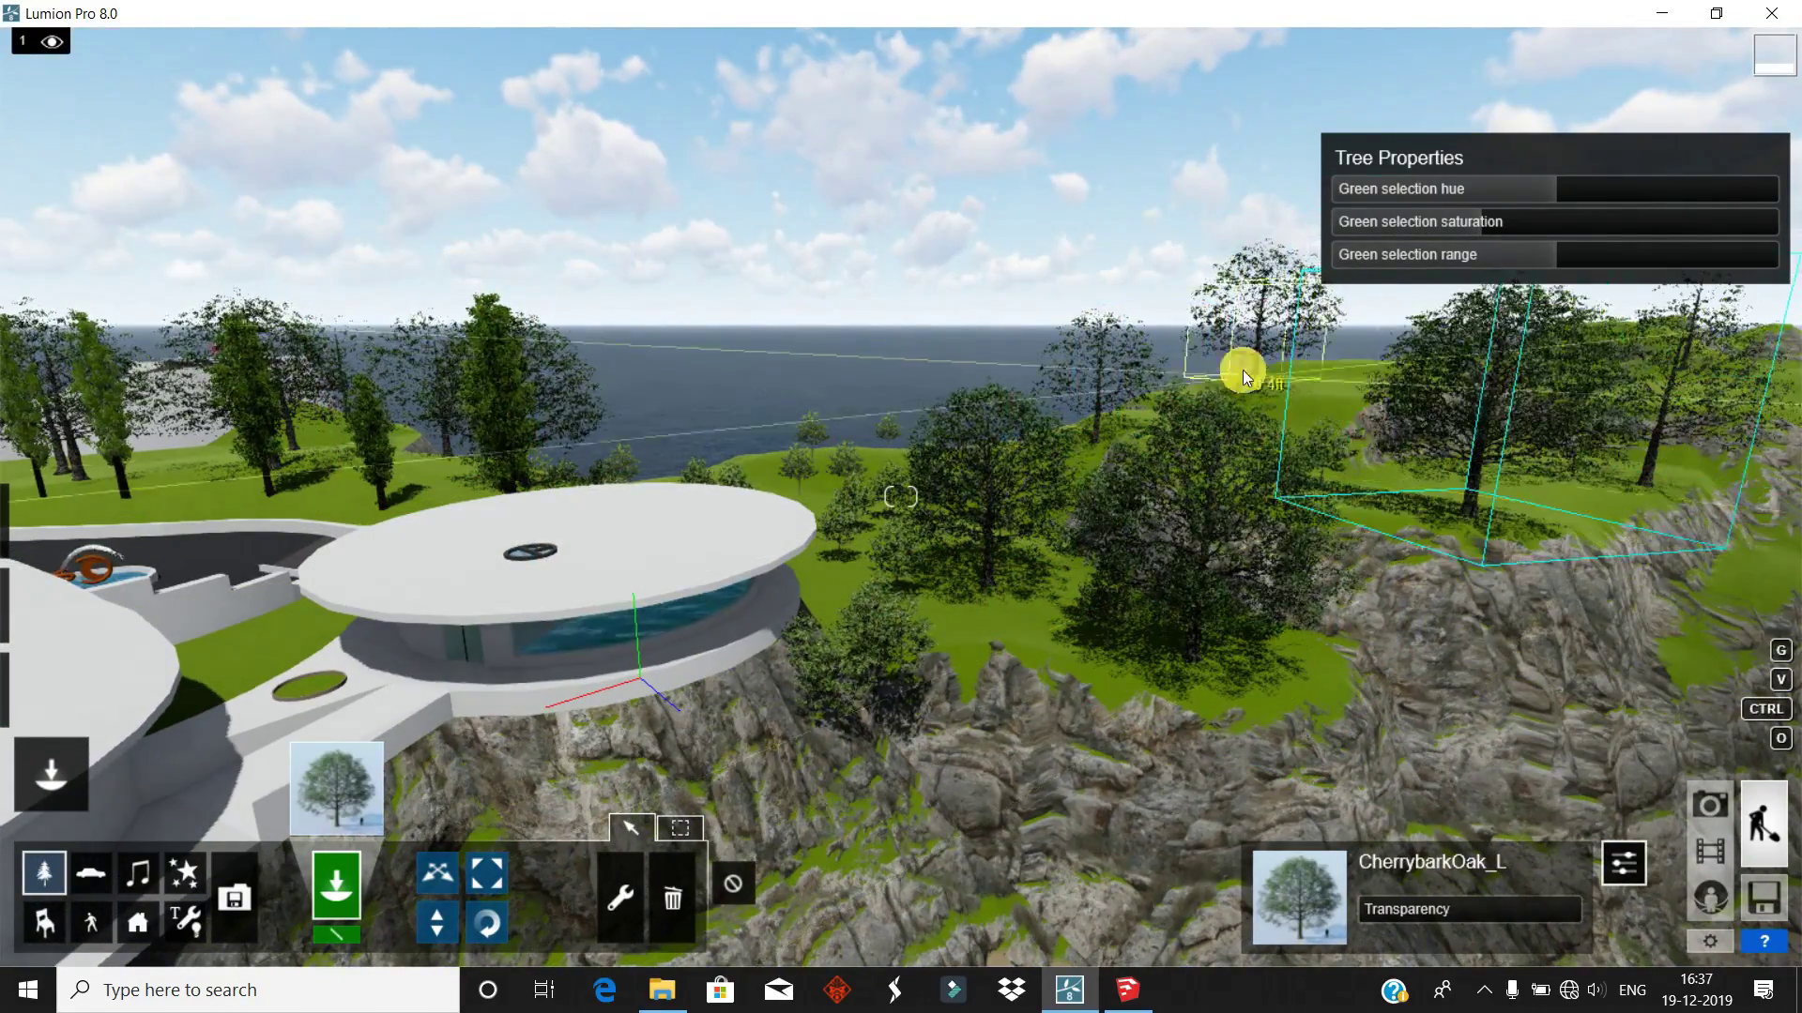
- Select the palm tree with the Resize tool
mouse_move(1344, 522)
right_mouse_down()
mouse_move(1158, 459)
mouse_move(1079, 544)
mouse_move(1152, 555)
right_mouse_up()
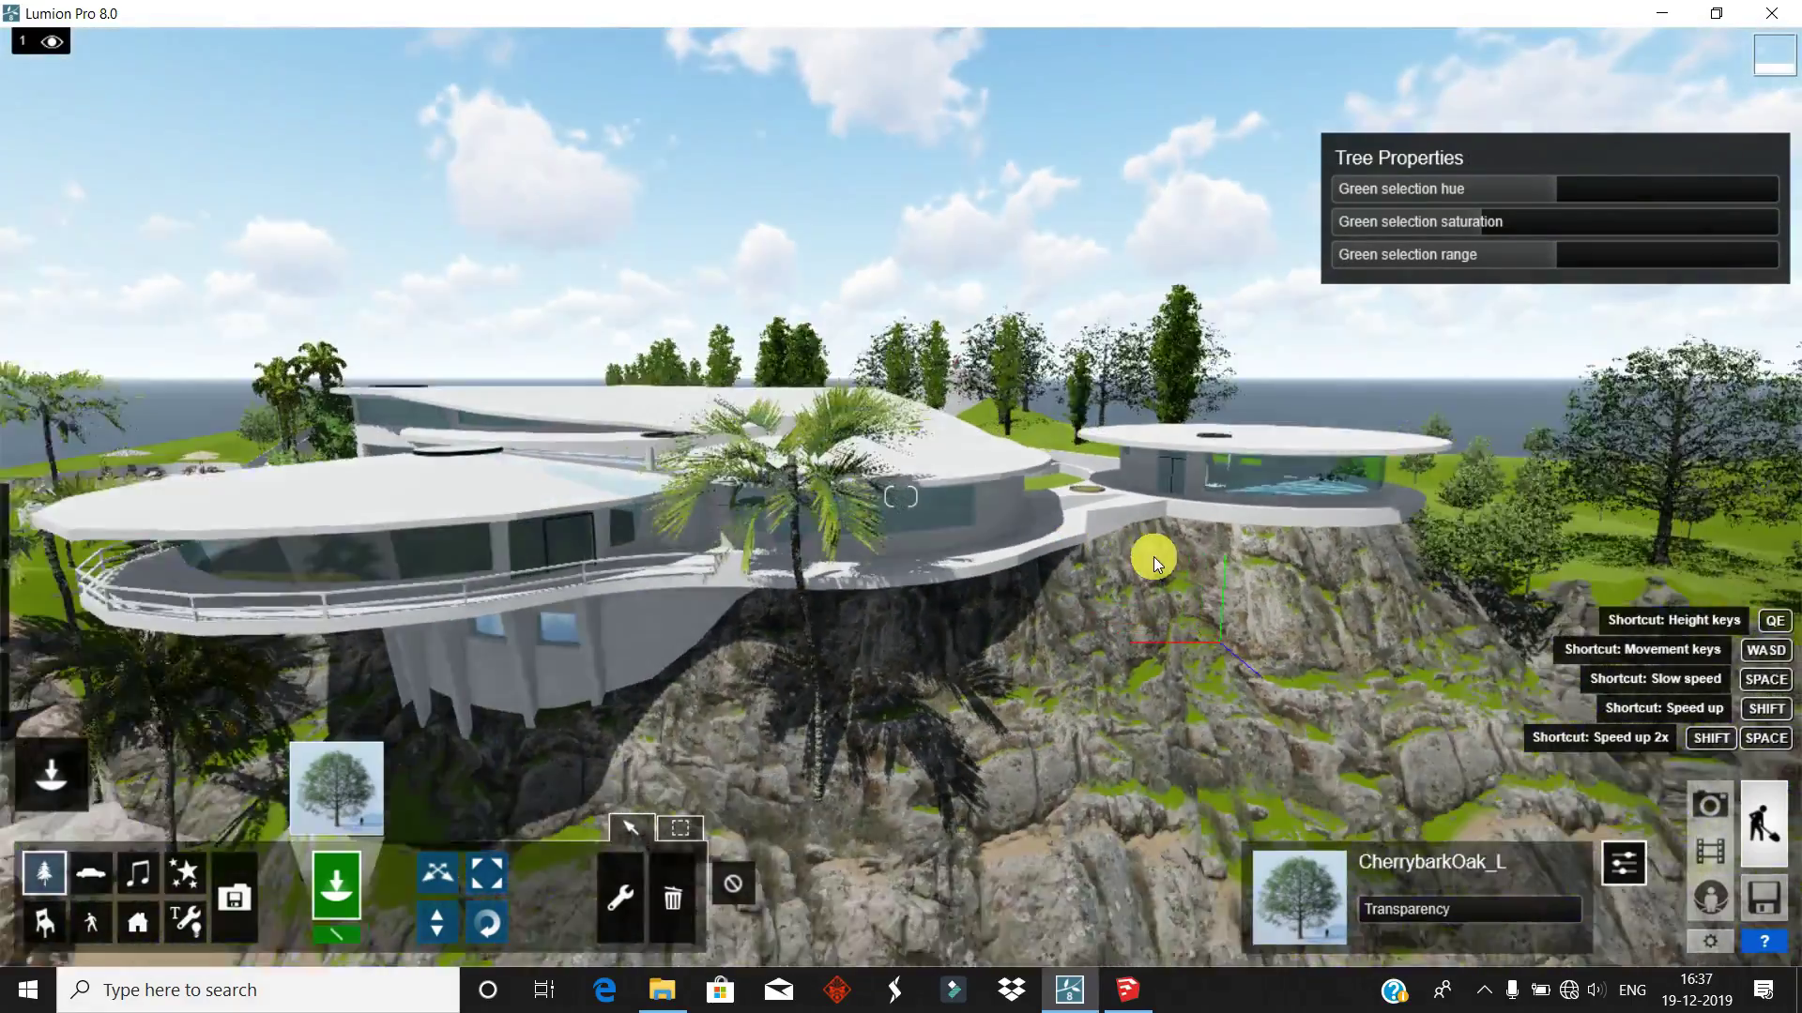
left_click(486, 872)
left_click(816, 624)
mouse_move(836, 764)
right_mouse_down()
mouse_move(1055, 674)
mouse_move(1194, 708)
right_mouse_up()
- Pick Grass_Green_006_x1 from the Nature Library's grass category
left_click(336, 779)
left_click(964, 138)
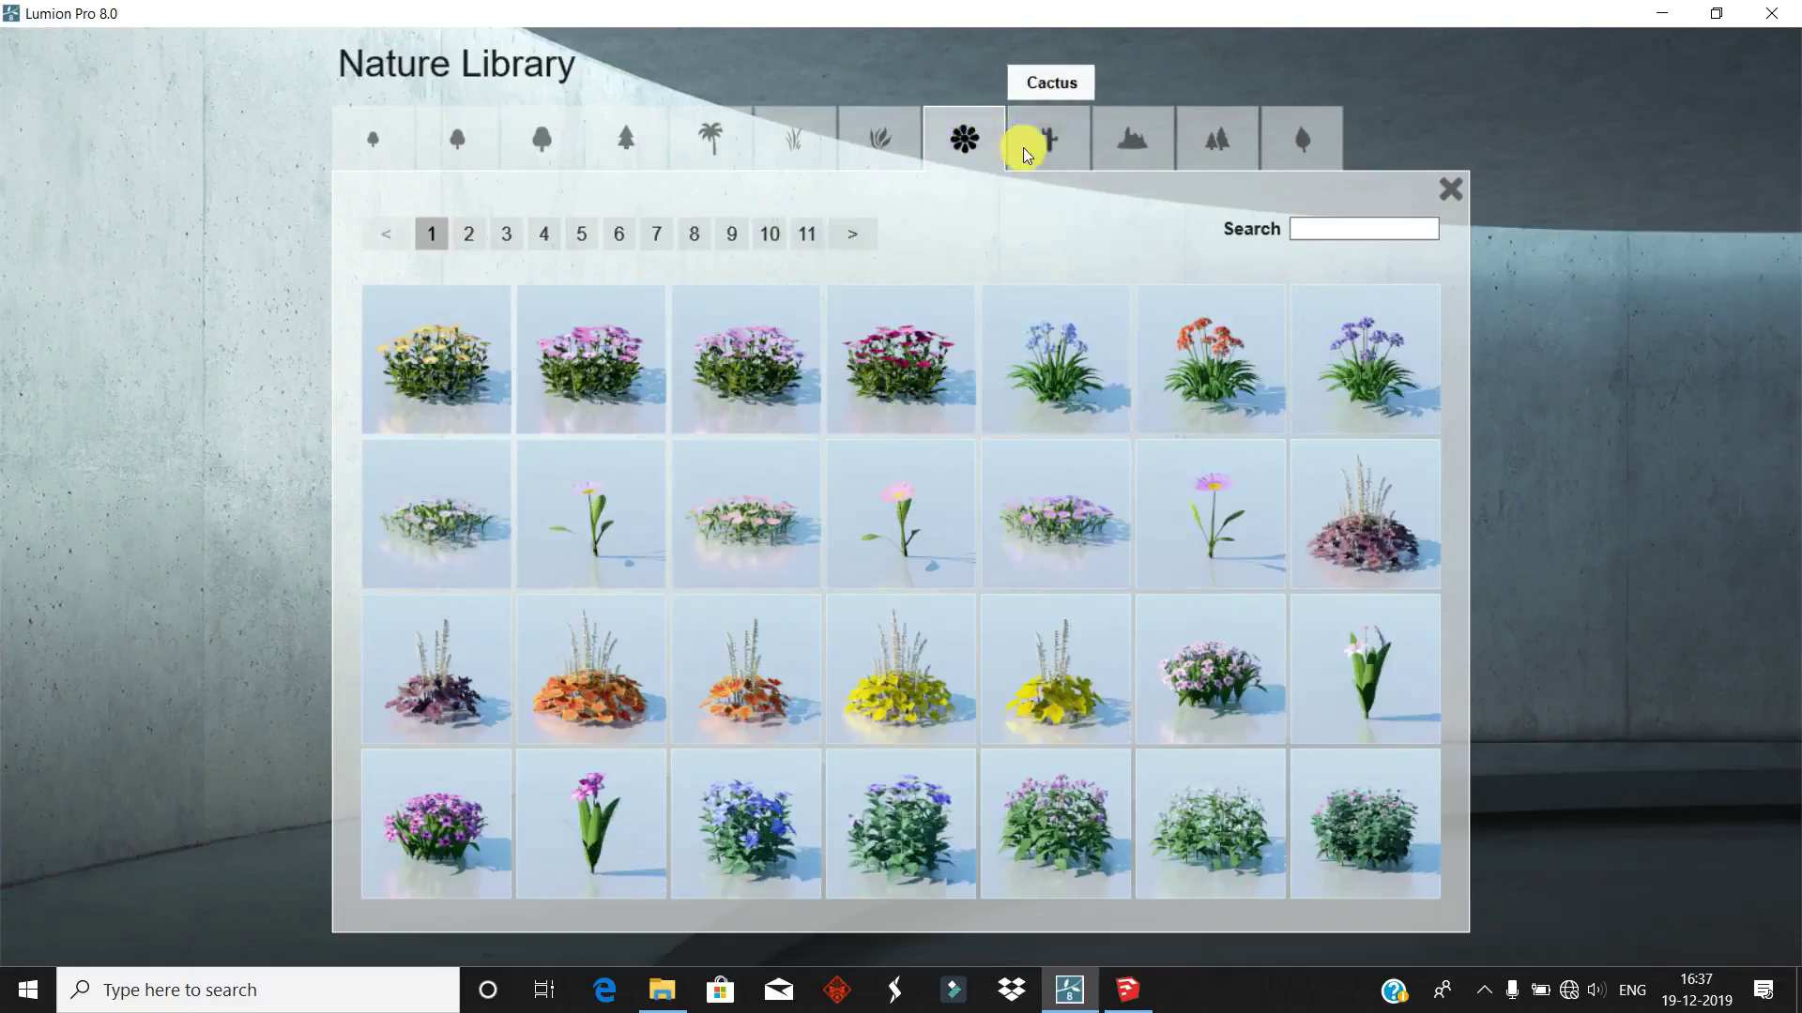
left_click(882, 141)
left_click(796, 150)
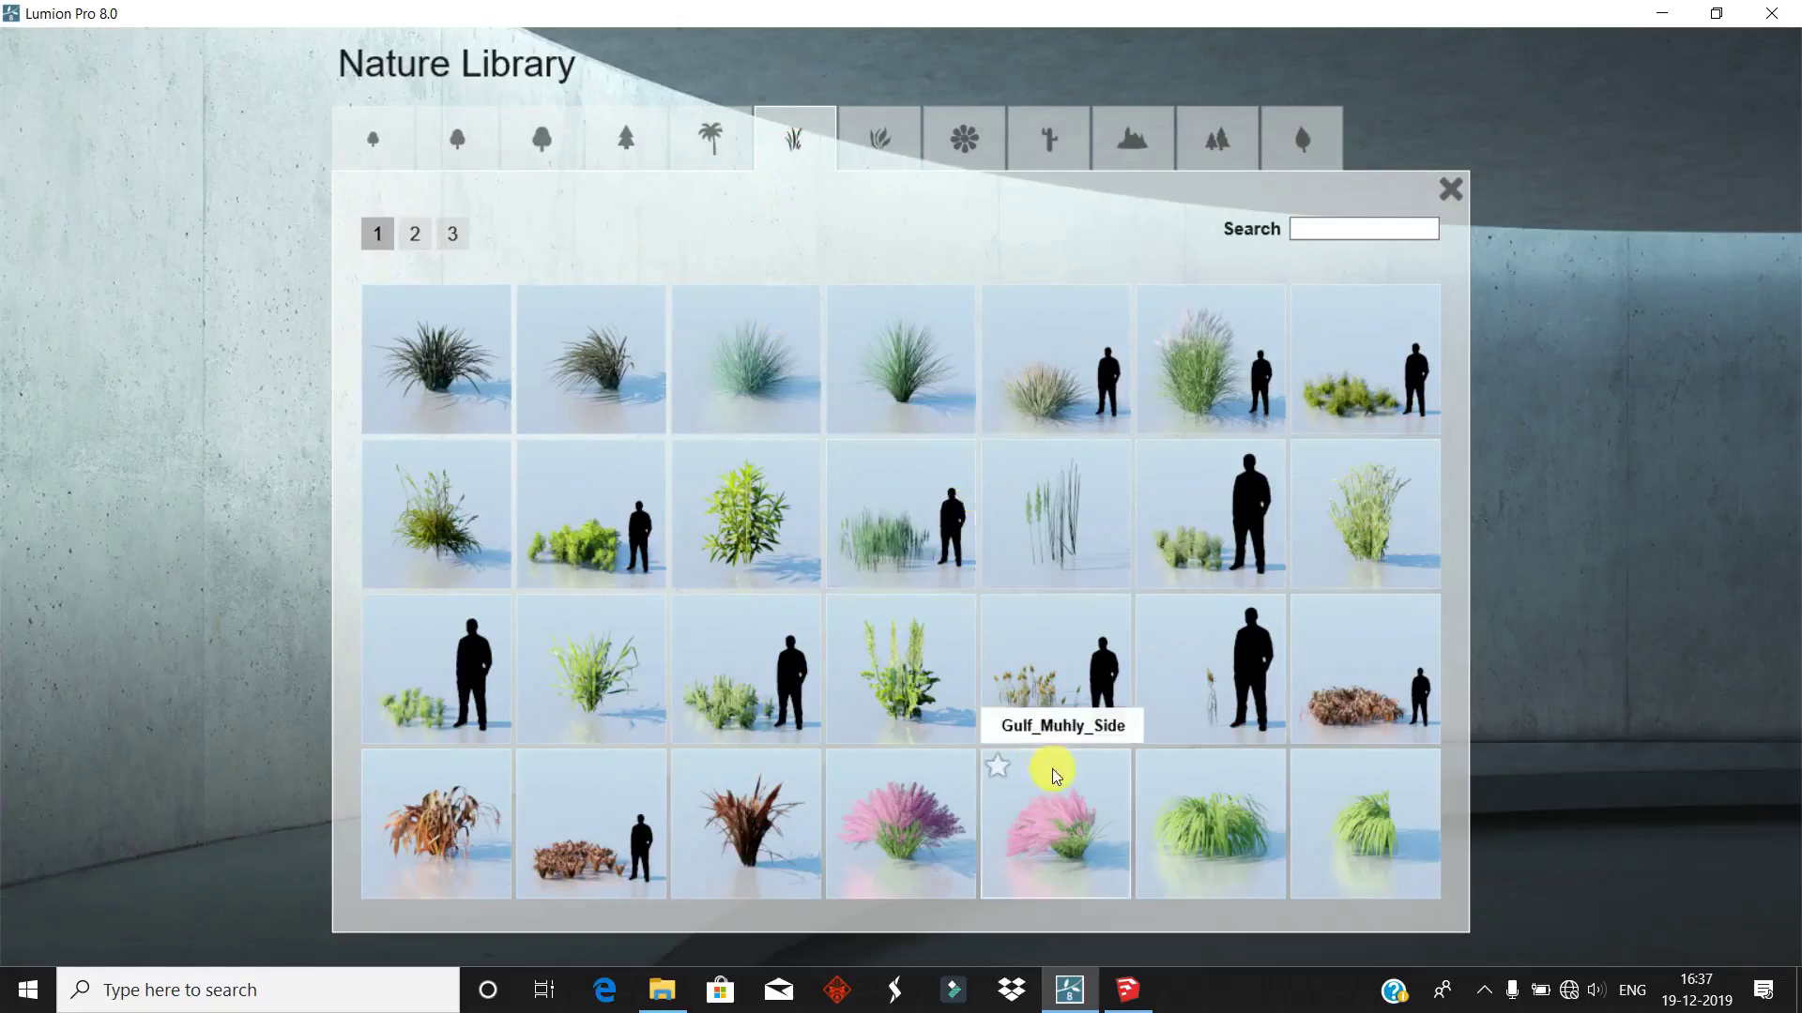
left_click(889, 677)
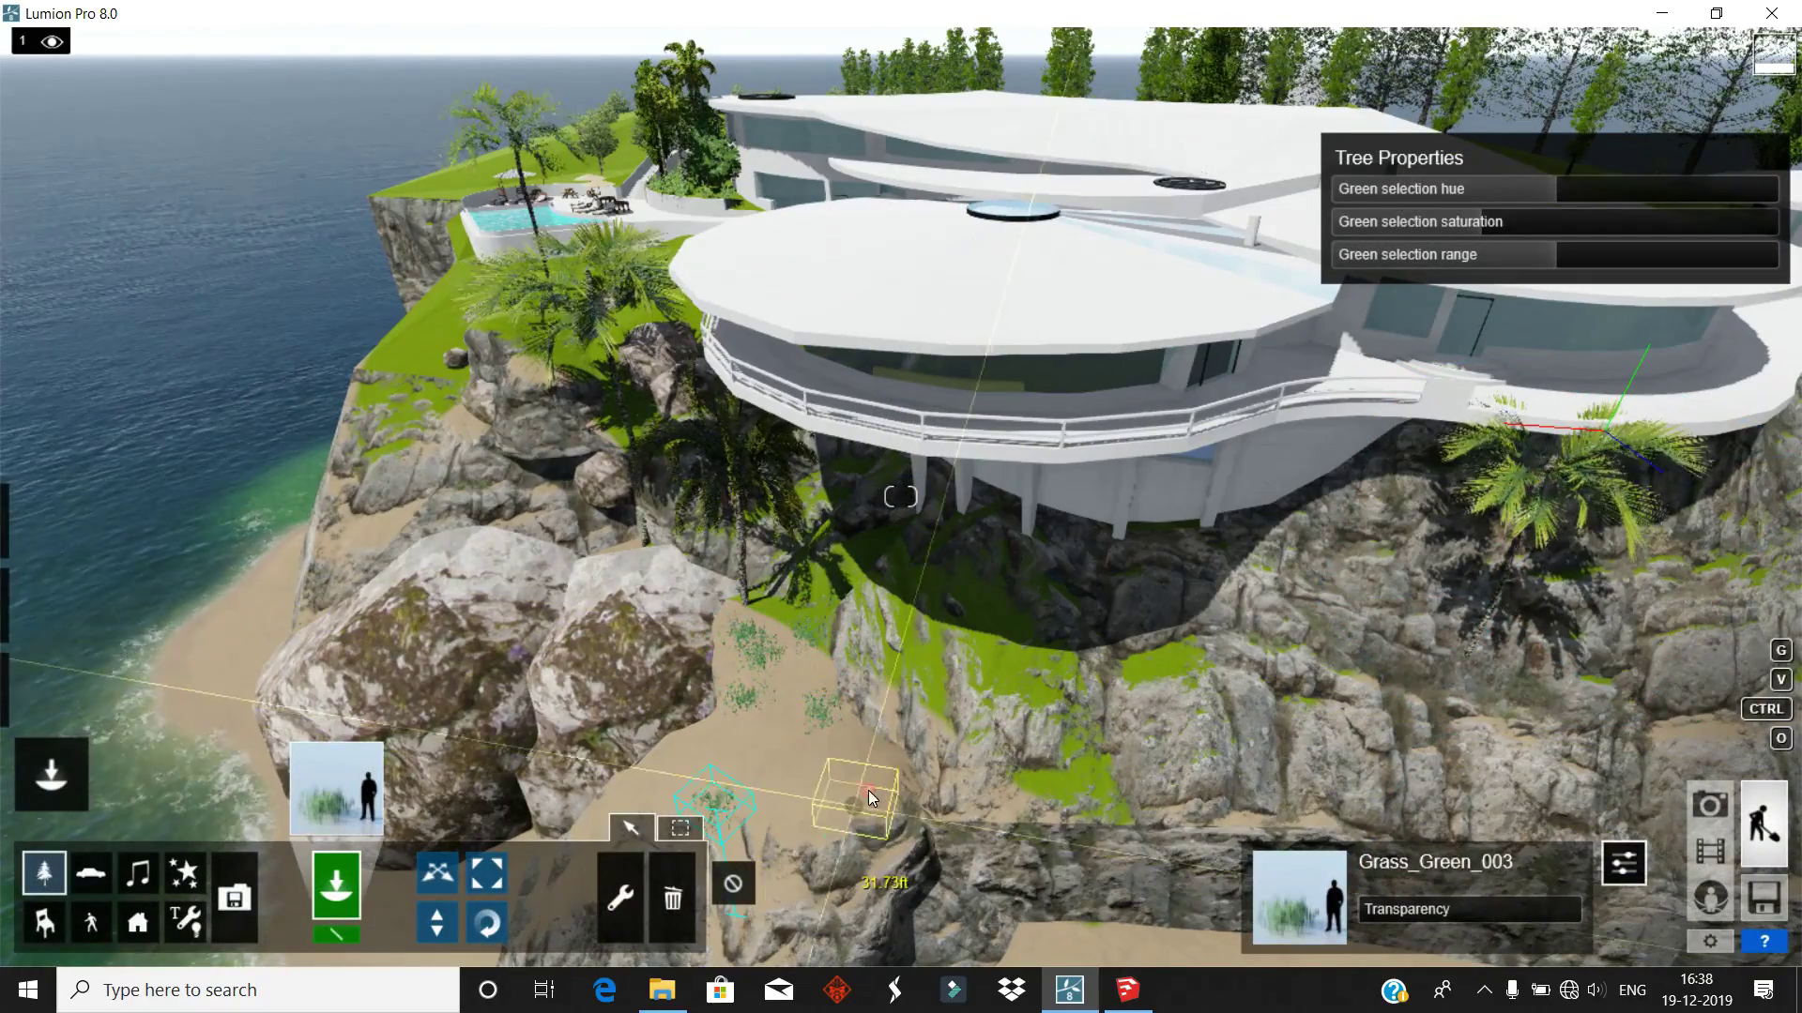
- Scatter Eulalia_Grass clumps across the cliff rocks
left_click(385, 773)
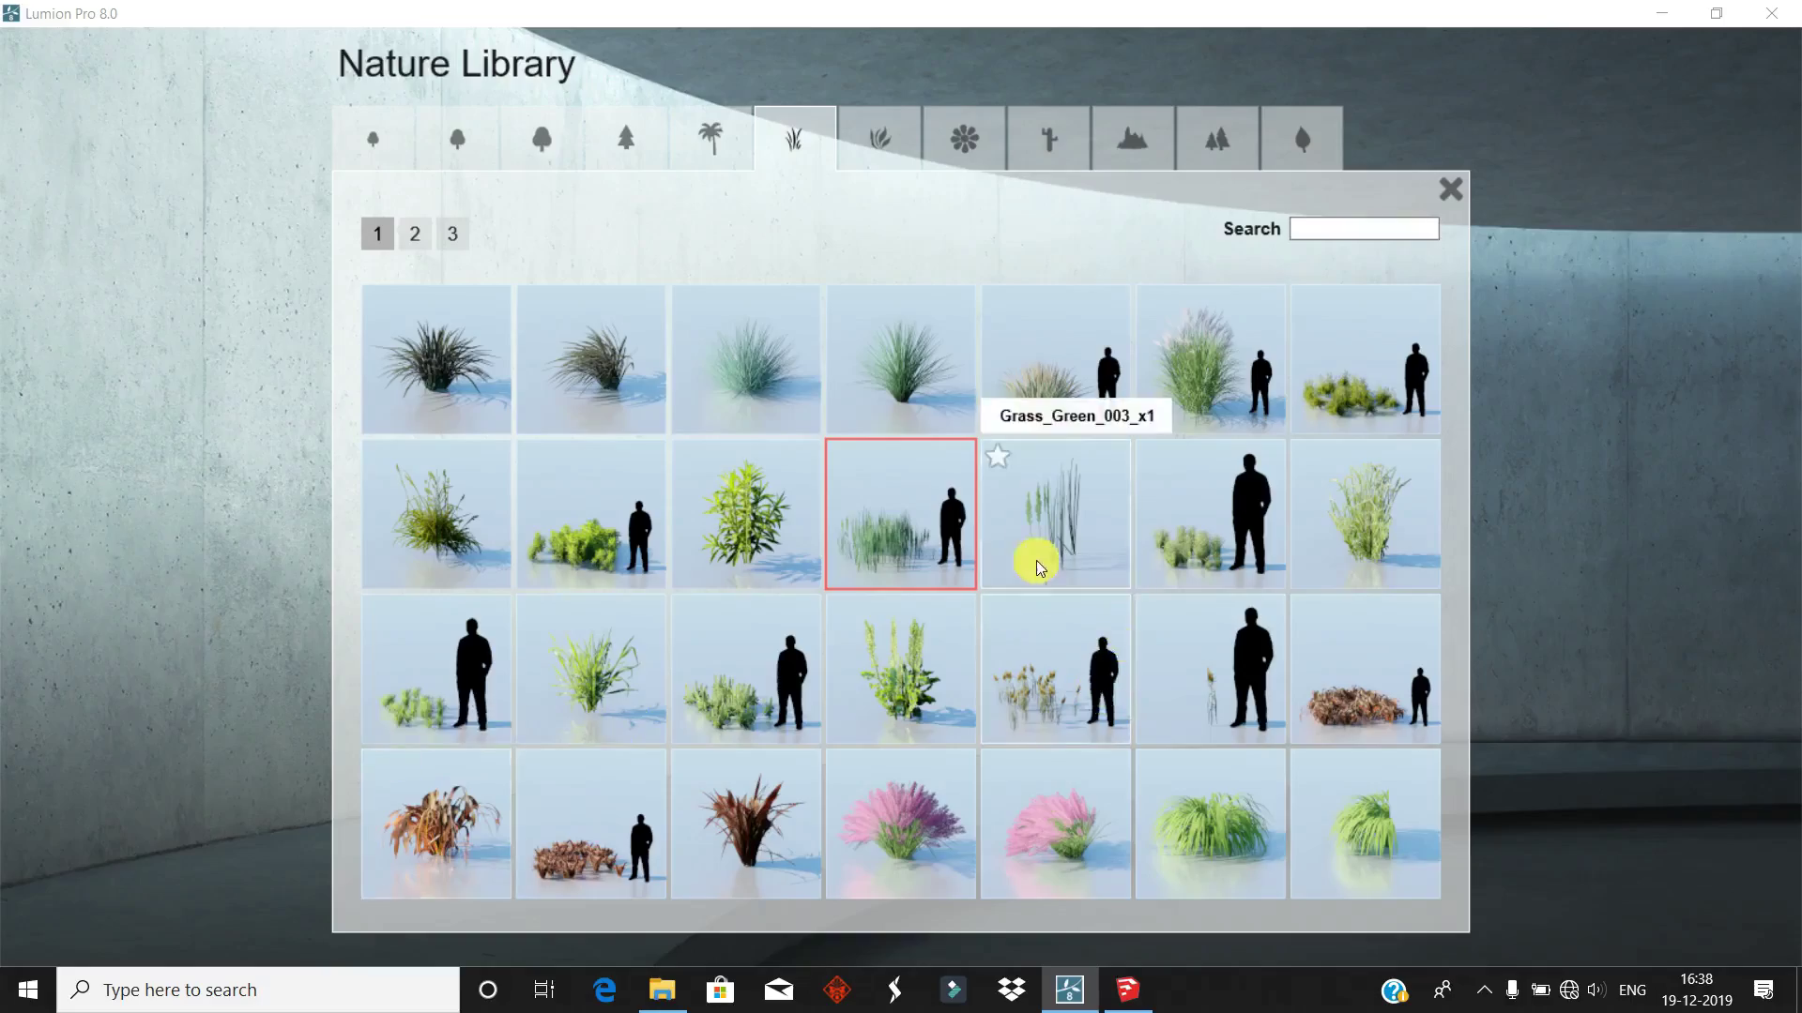
left_click(1198, 394)
left_click(1044, 723, "ctrl")
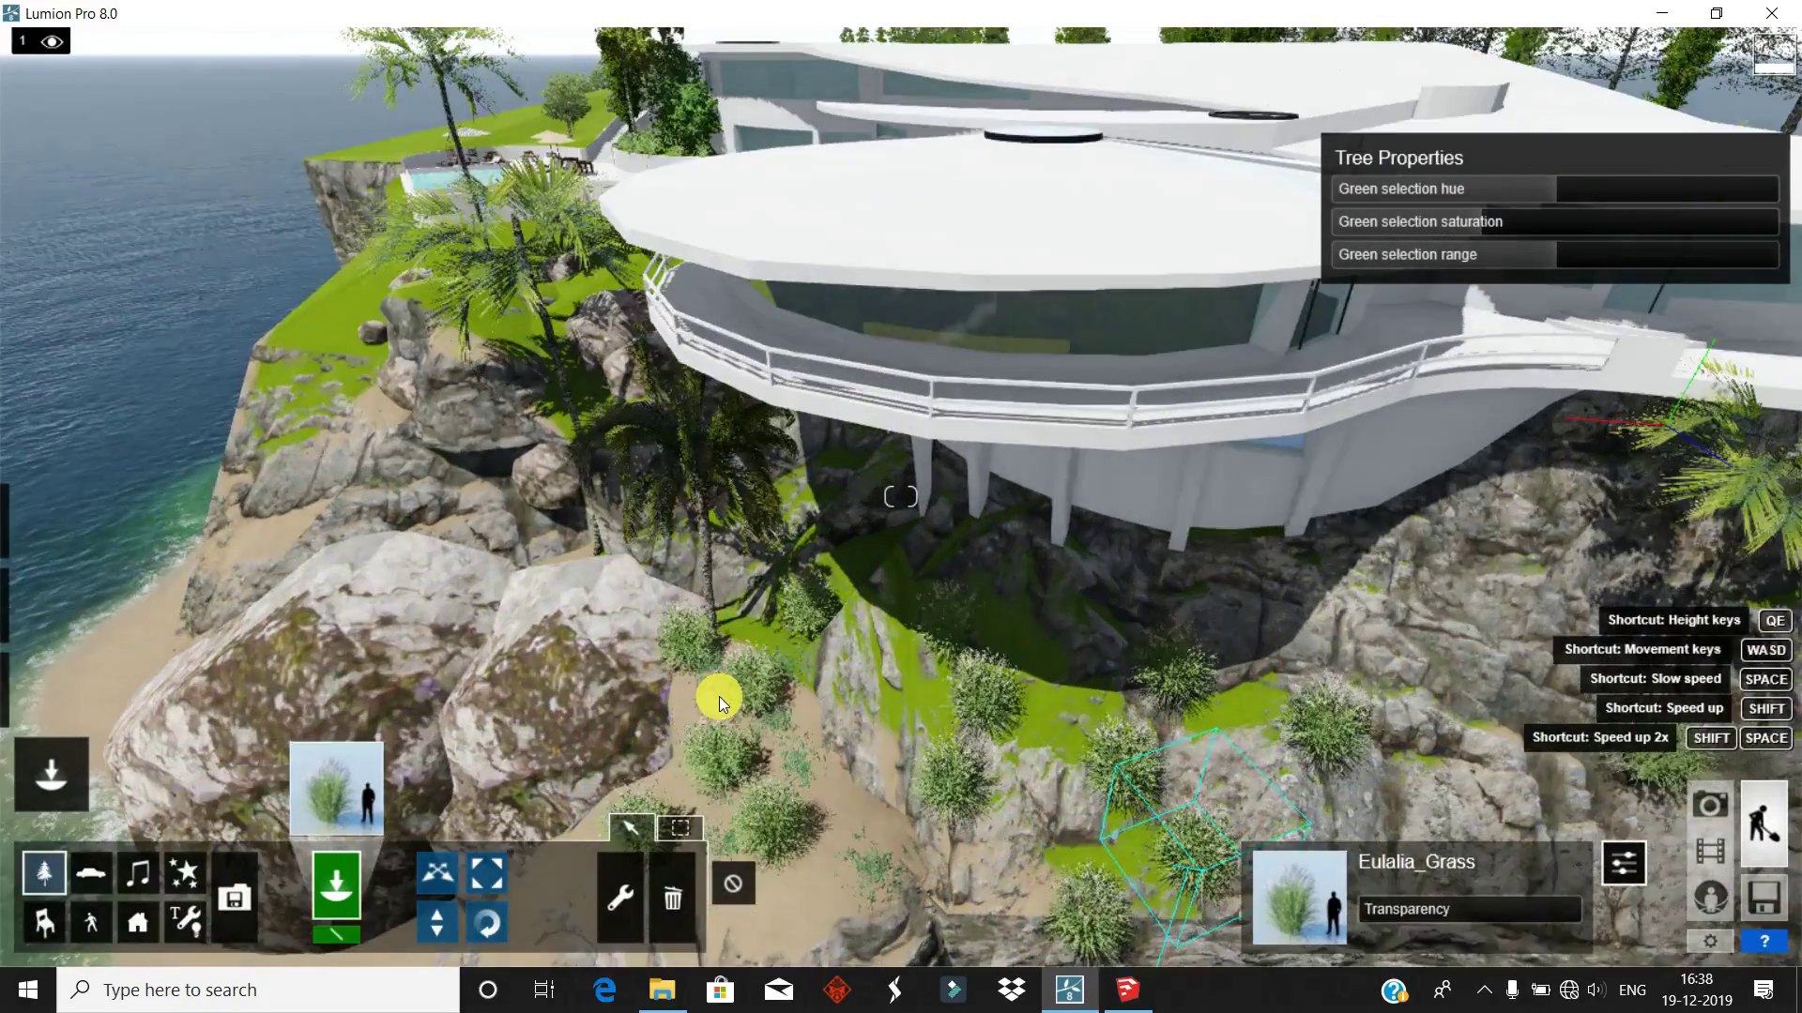
right_click_drag(1034, 766, 516, 719)
left_click(516, 719, "ctrl")
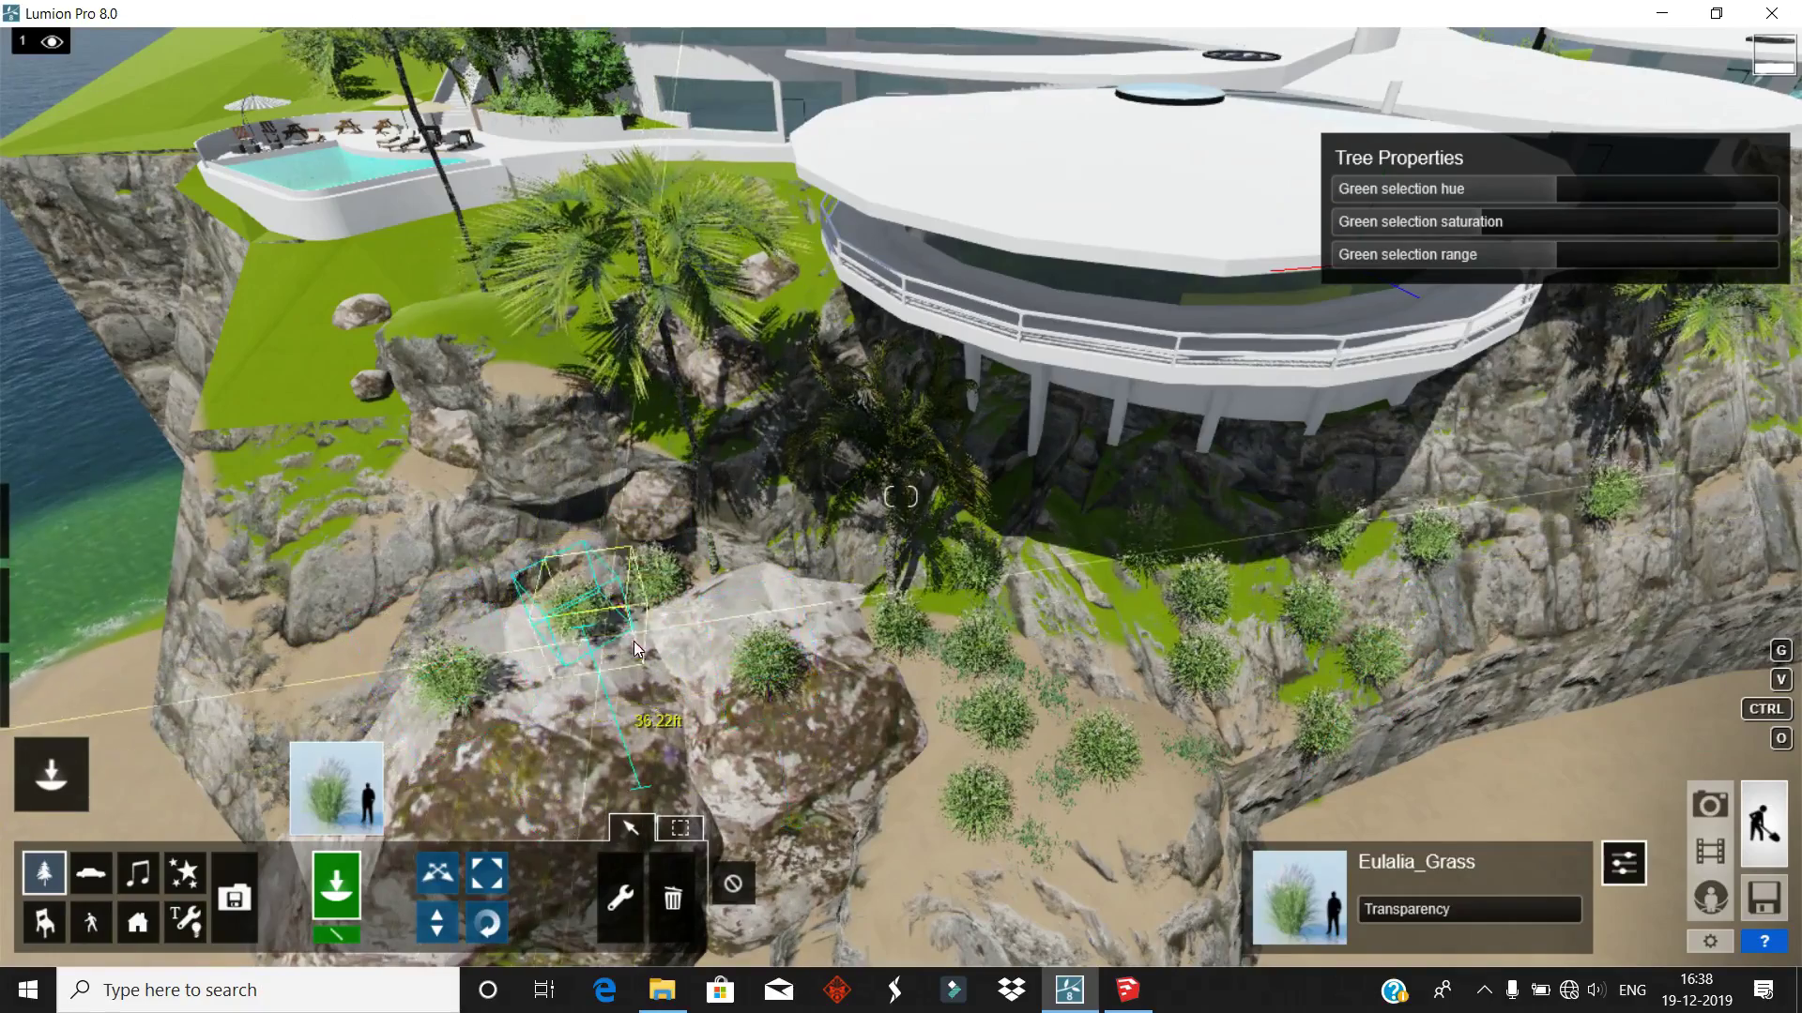
- Place Grass_Red_001 clumps on the lawn beside the pool
left_click(335, 788)
left_click(1005, 655)
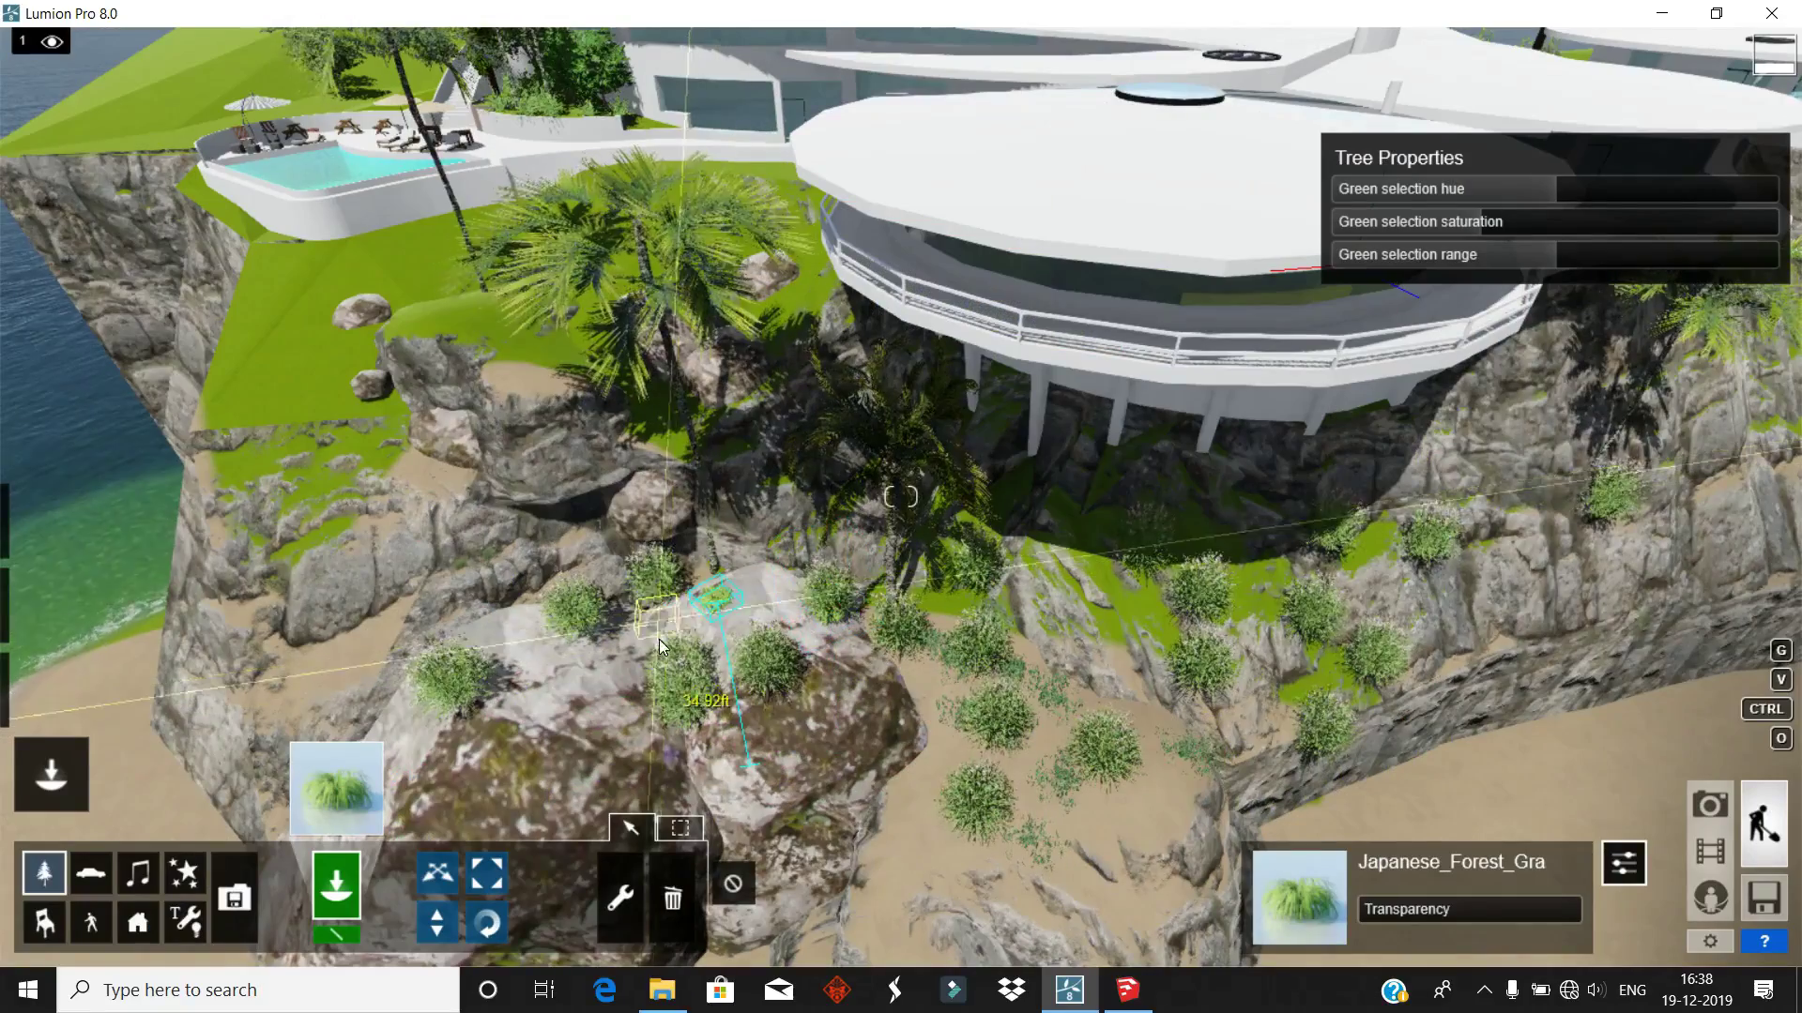
left_click(336, 788)
left_click(1311, 802)
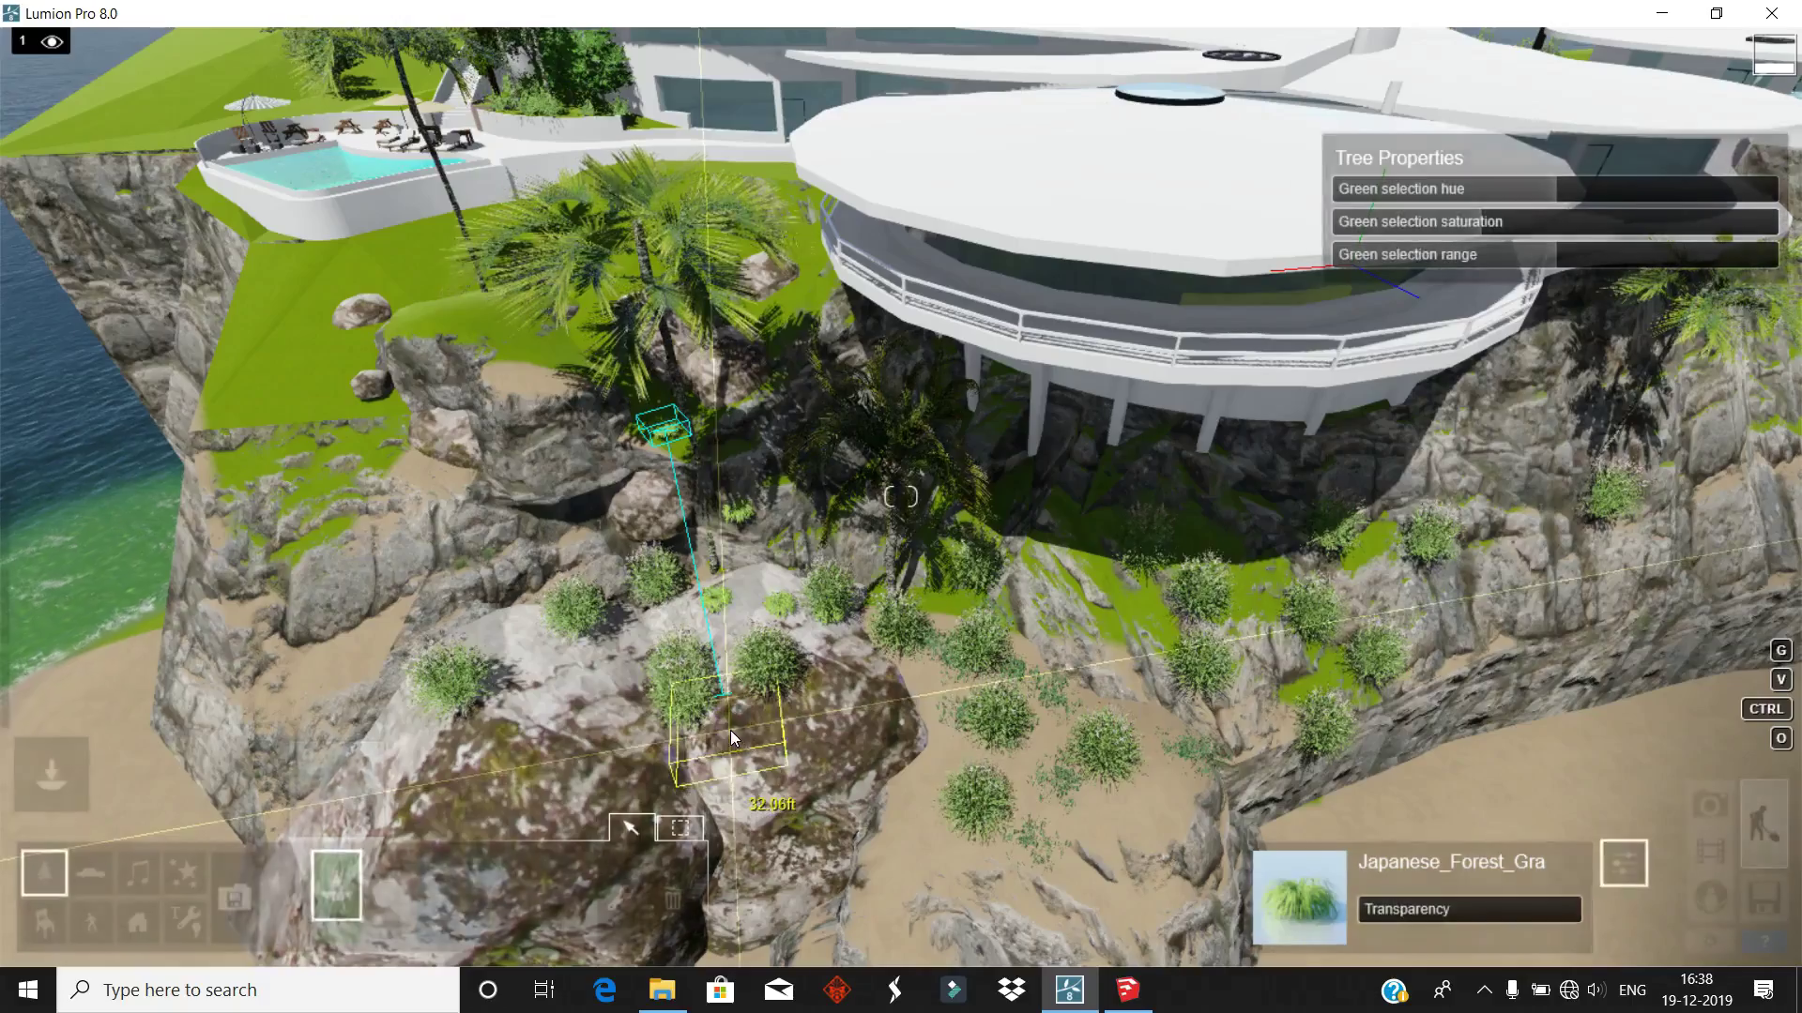
key("w")
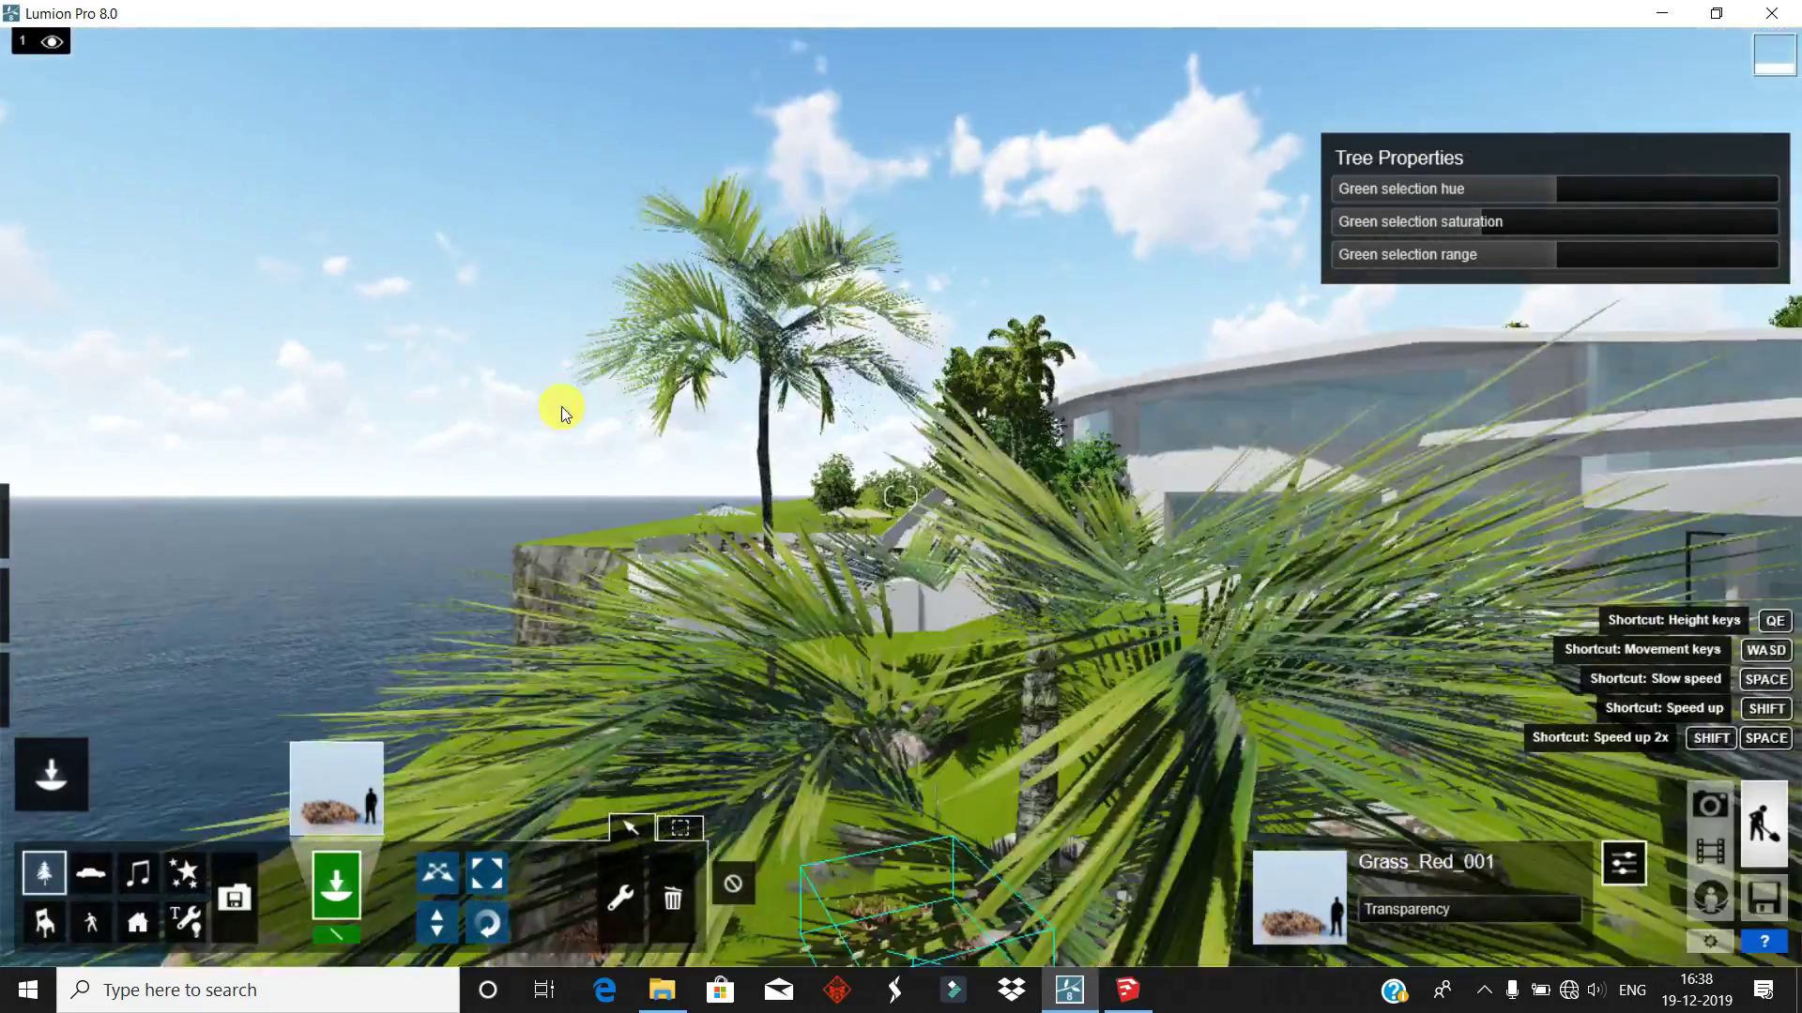
right_click_drag(419, 268, 1051, 676)
left_click(1062, 509)
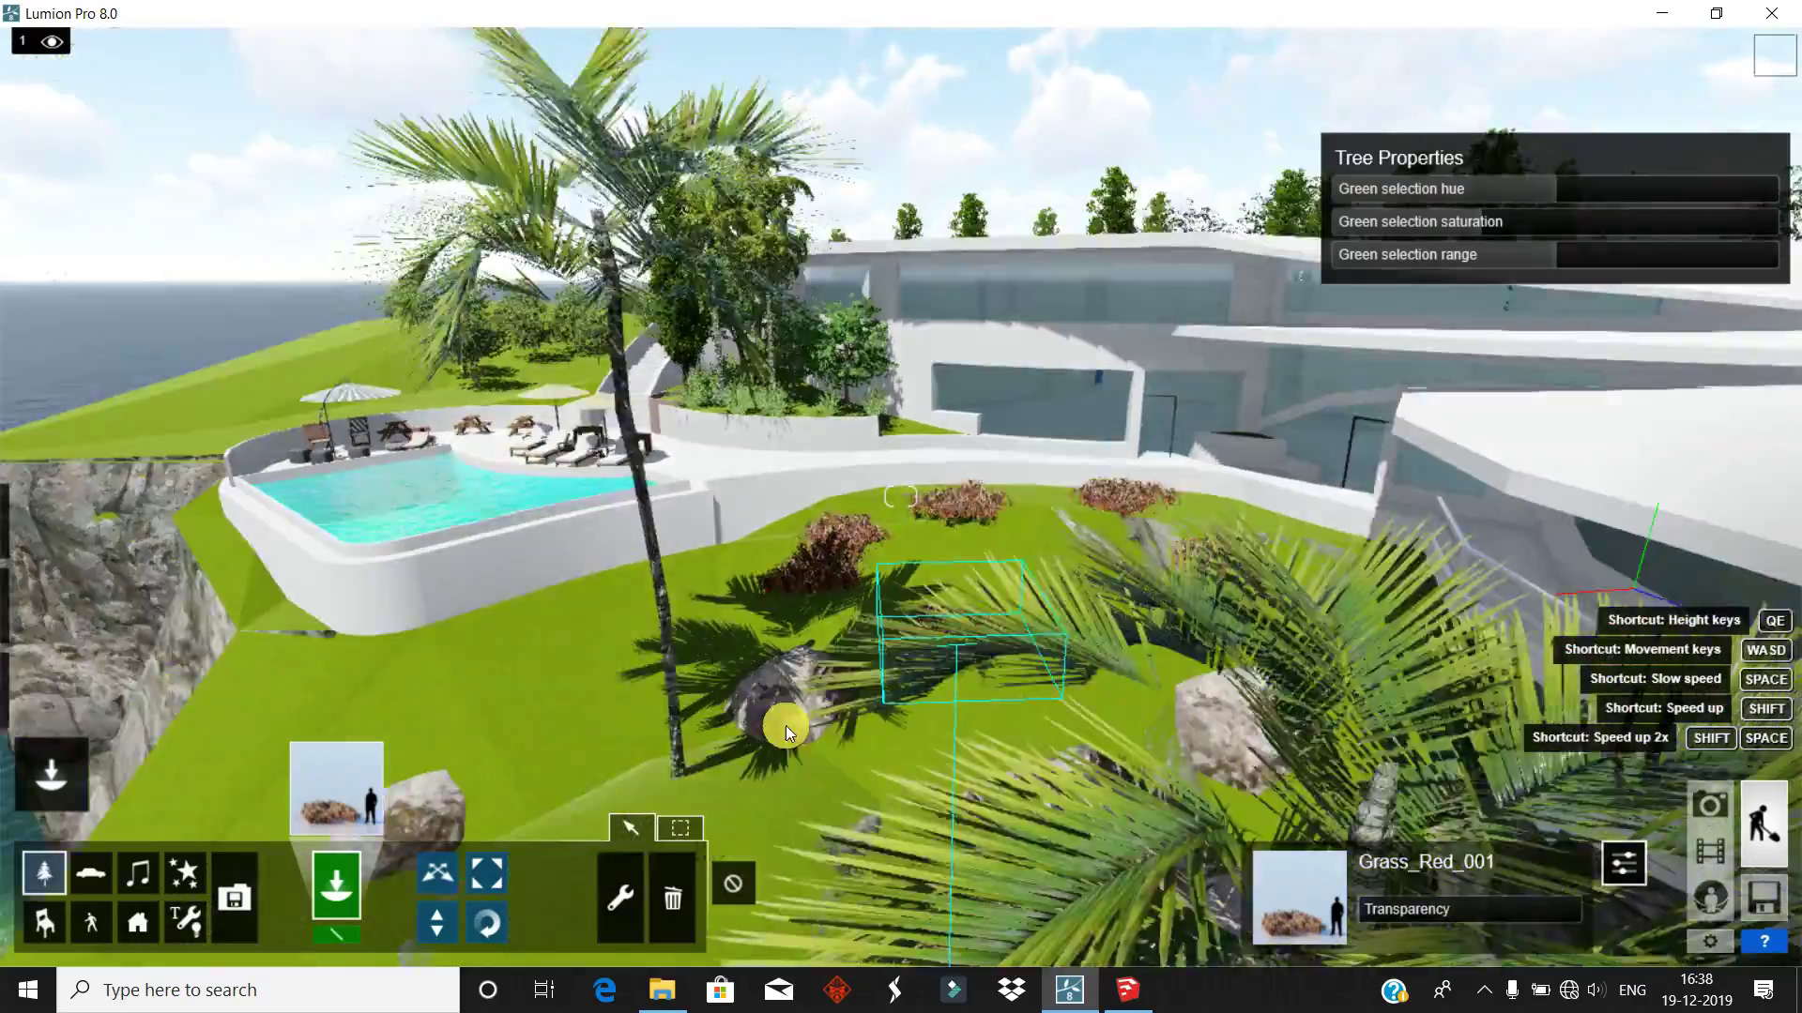
- Add Grass_Green_007 clumps across the lawn
left_click(336, 788)
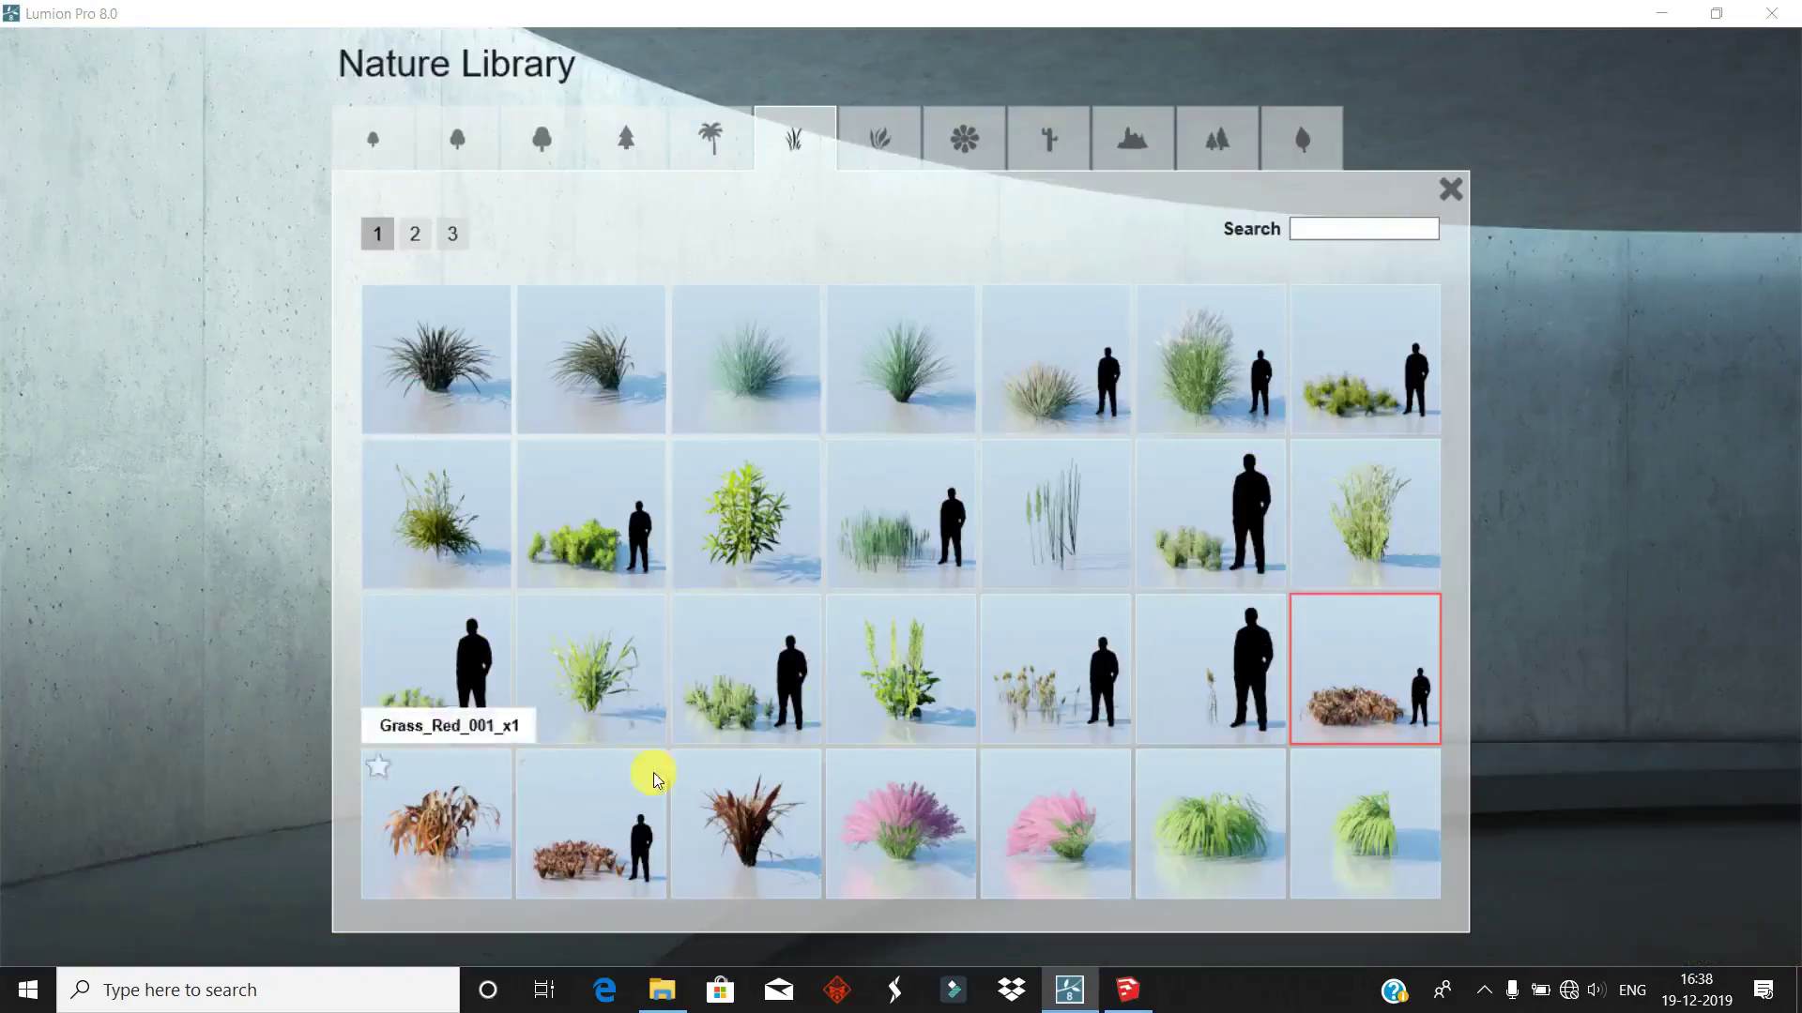
left_click(1004, 687)
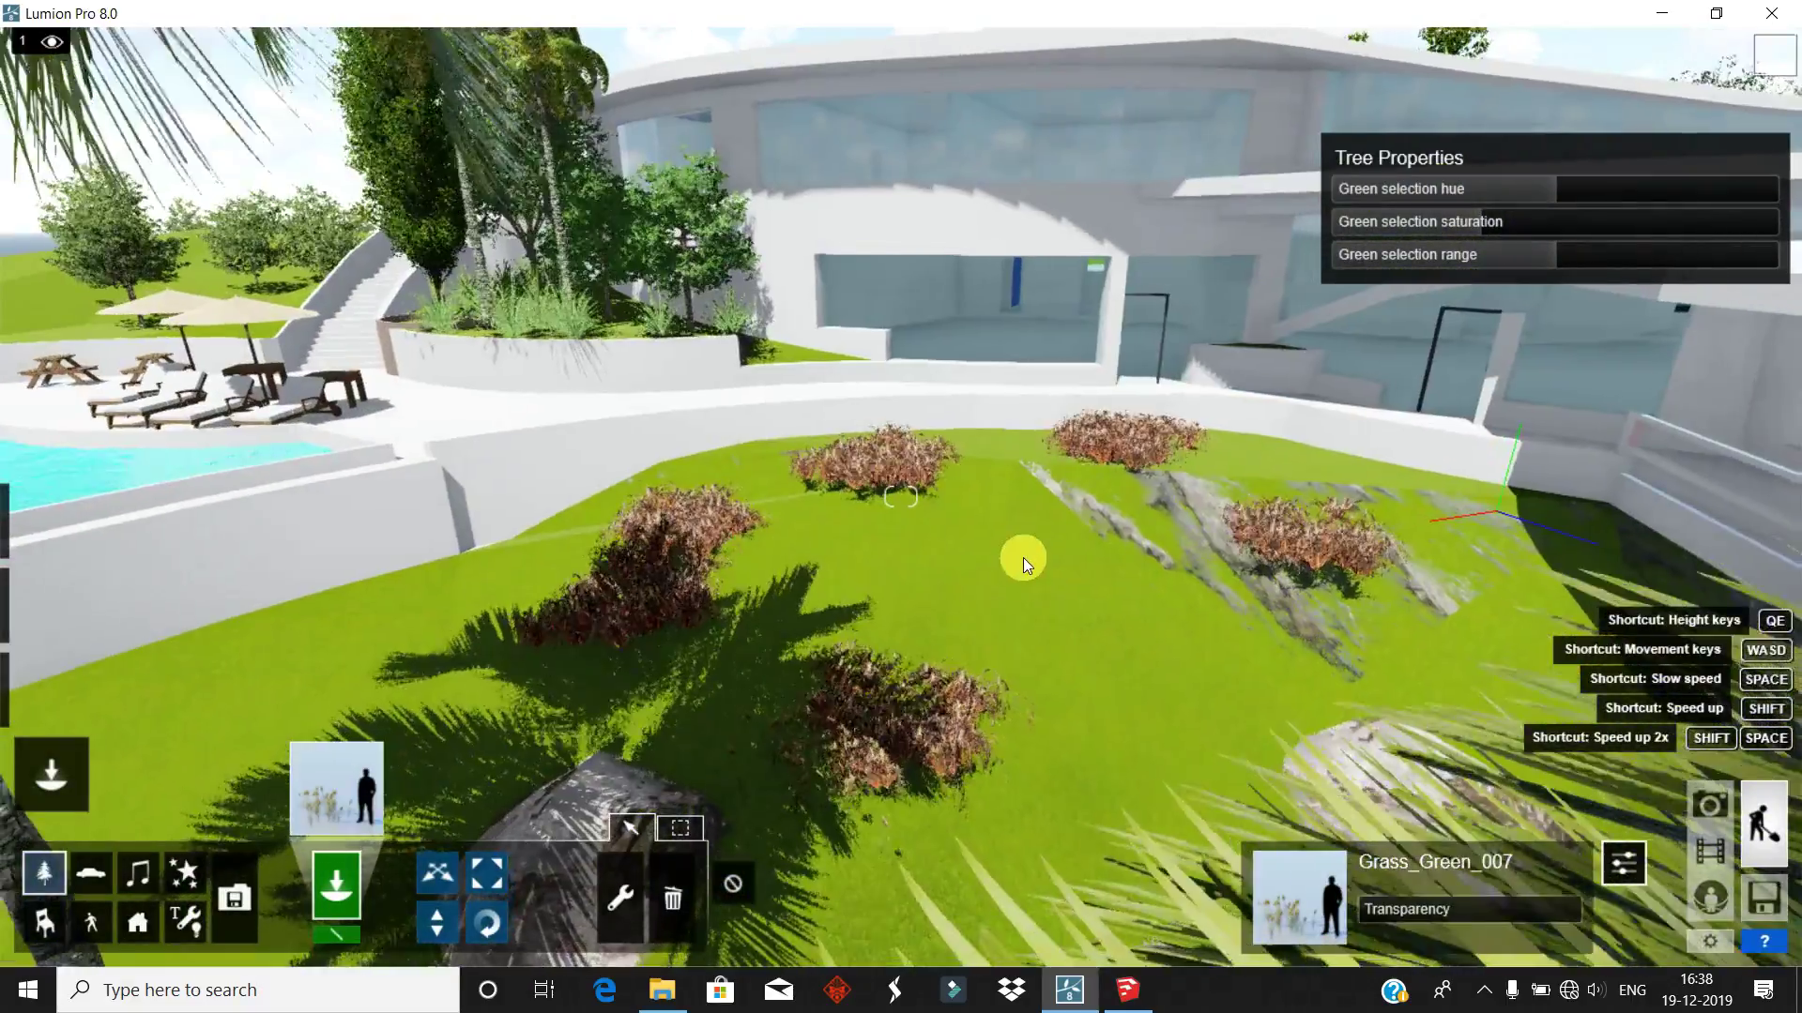
left_click(928, 591)
left_click(1173, 690)
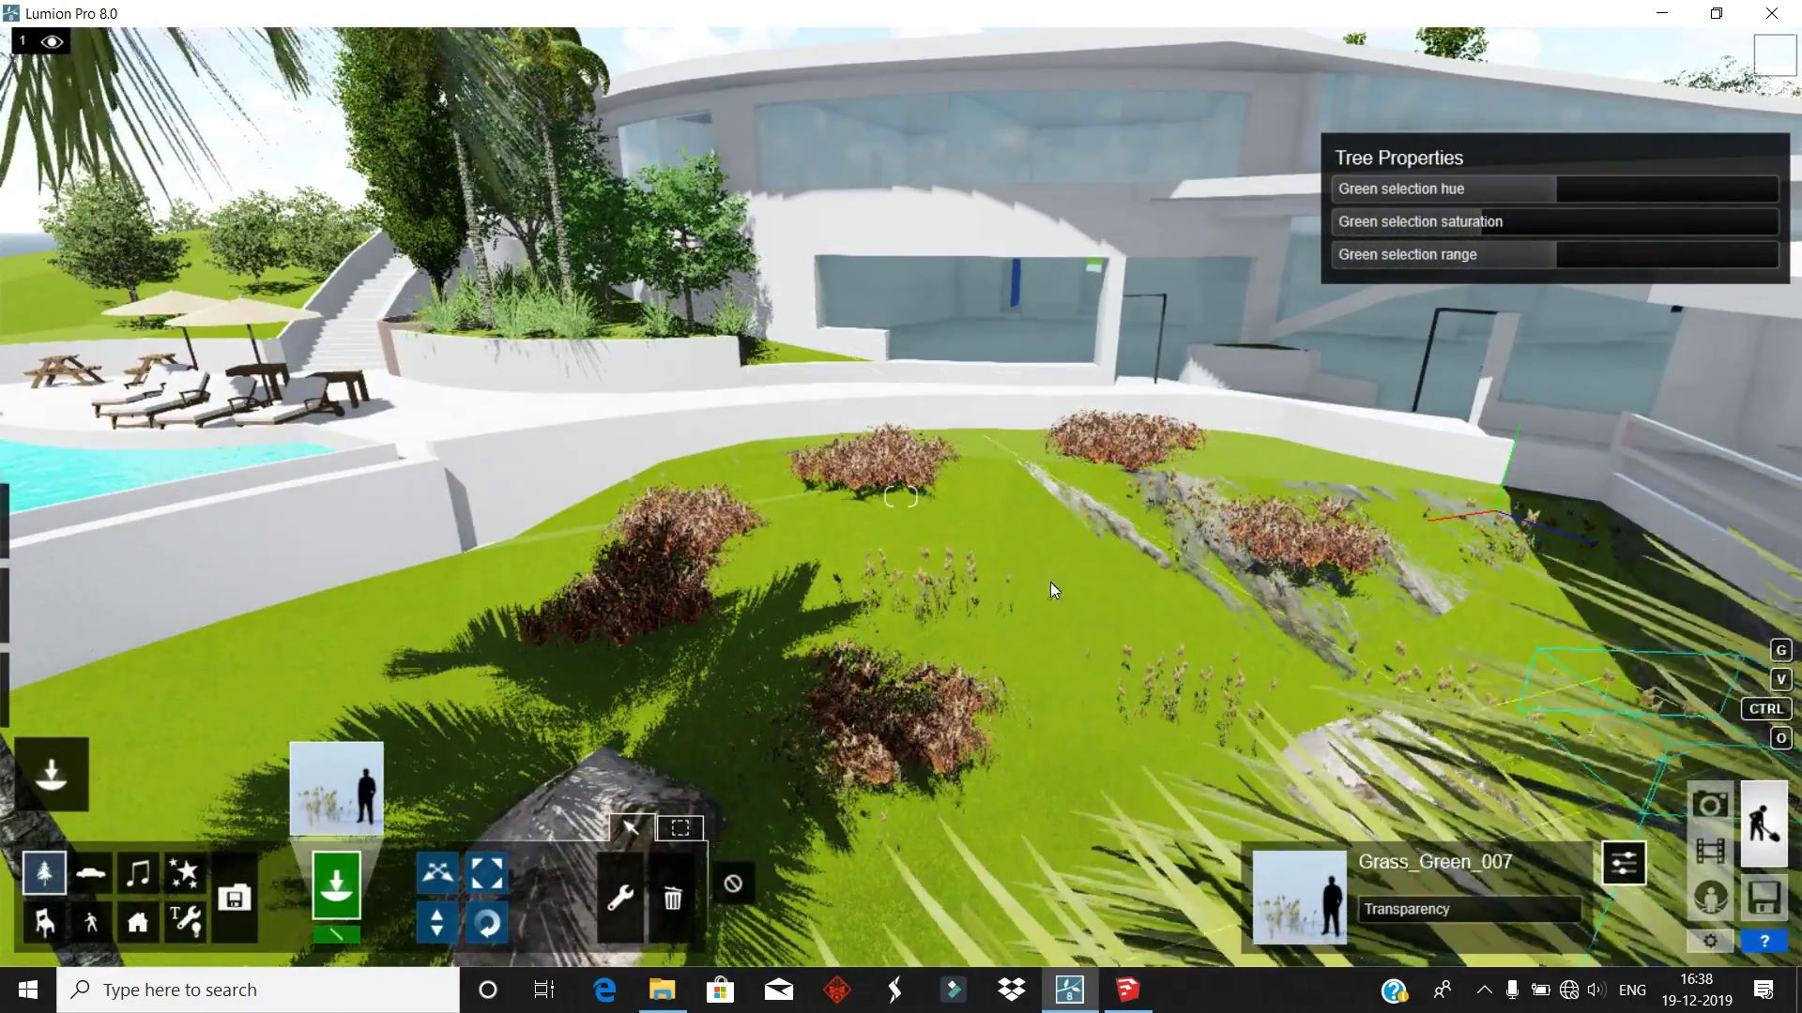
- Switch to Grass_Green_002 and pull the view back to frame the house
right_click_drag(631, 566, 565, 662)
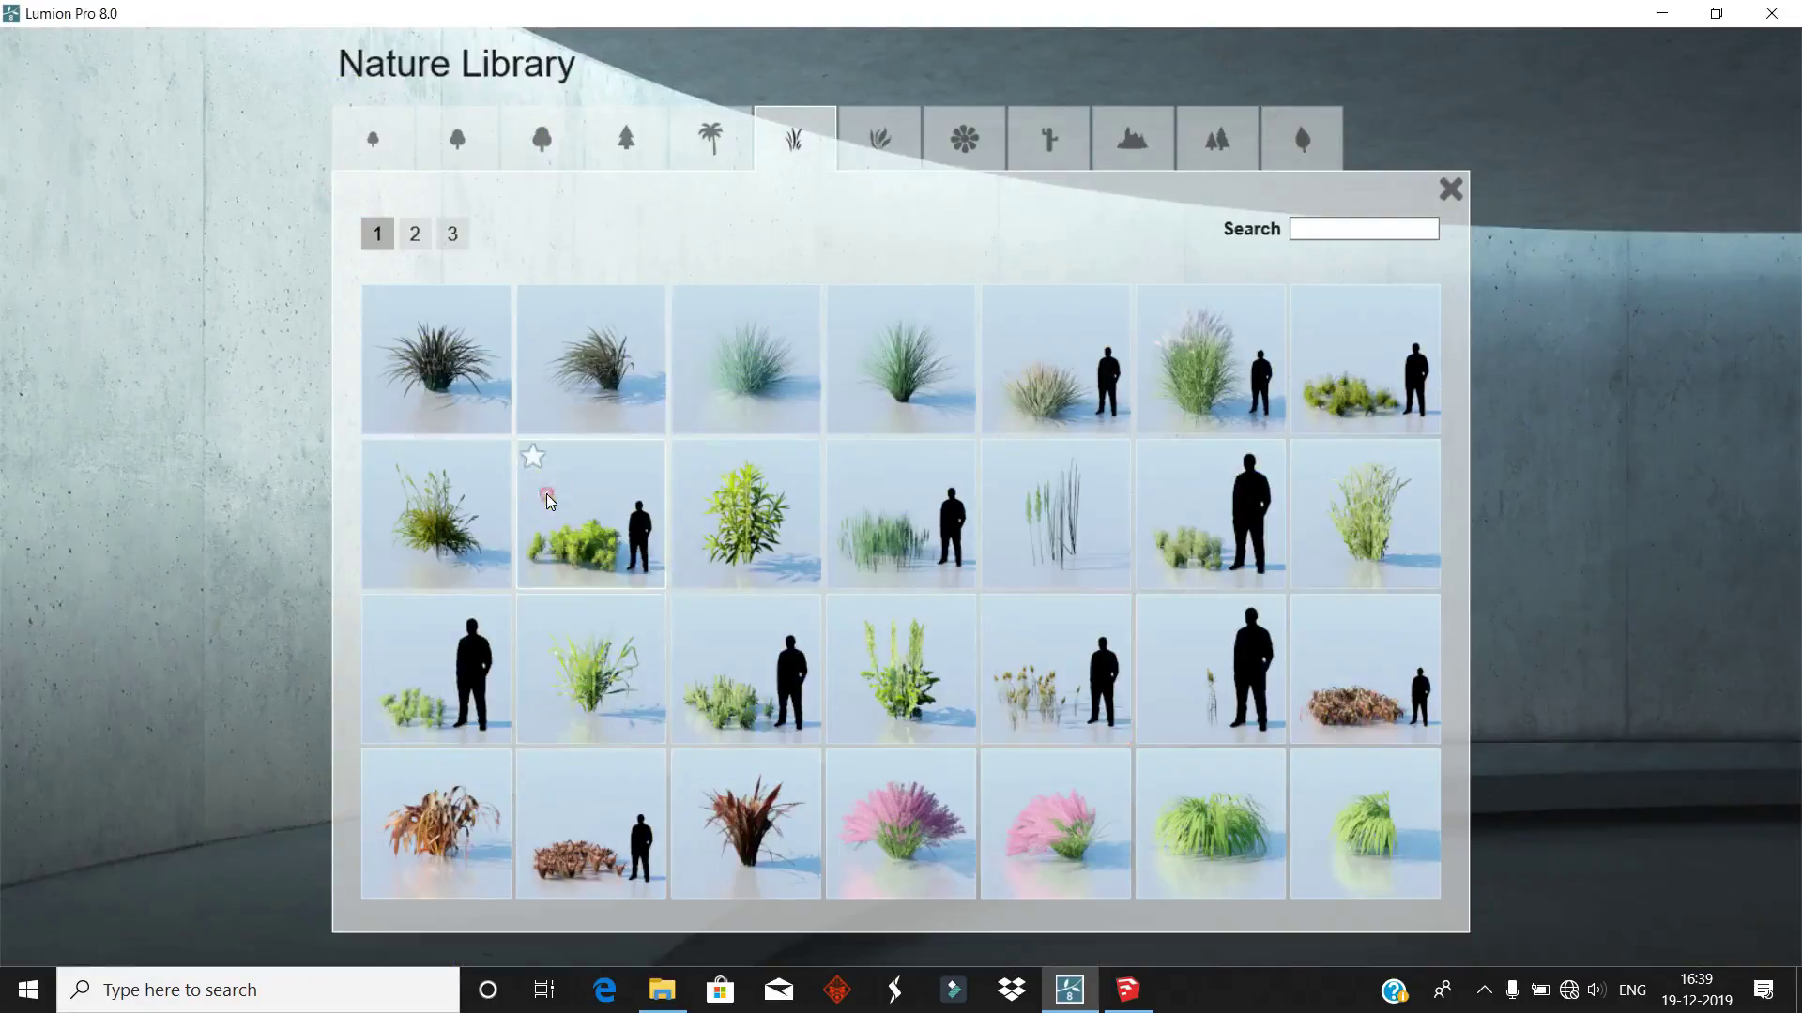
left_click(547, 494)
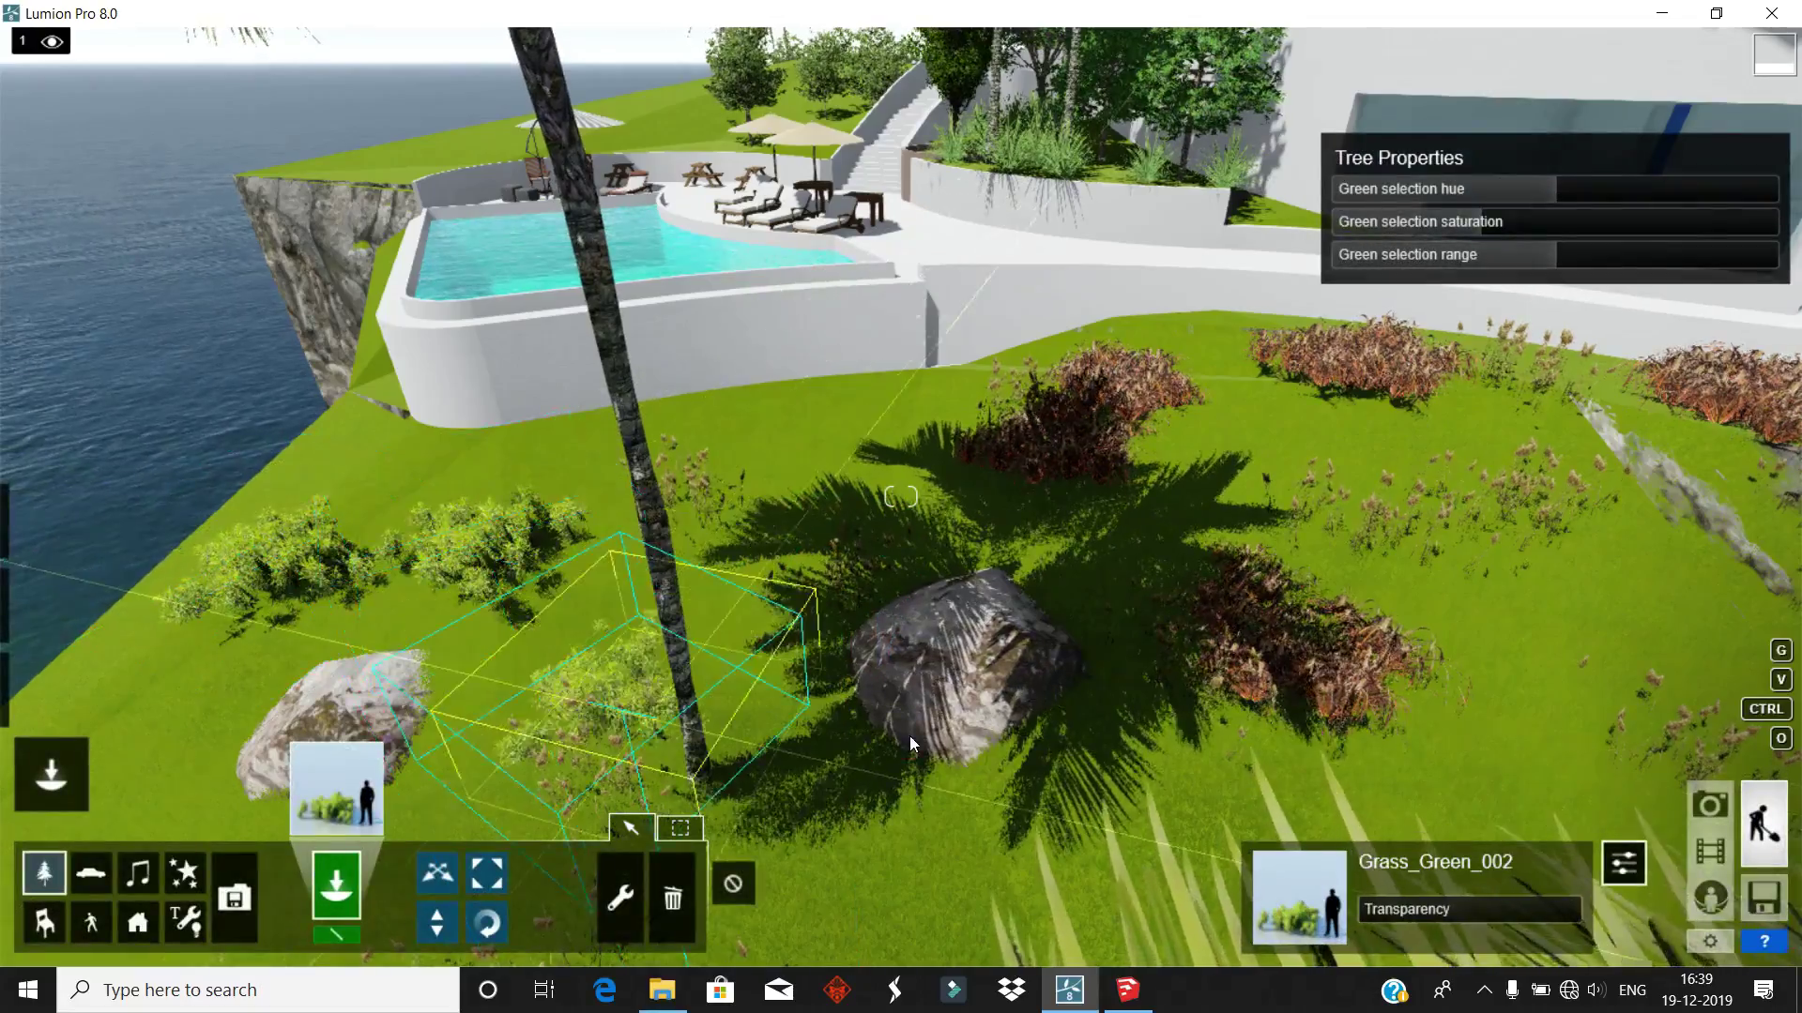
mouse_move(909, 736)
right_mouse_down()
mouse_move(576, 745)
mouse_move(768, 436)
mouse_move(1321, 521)
mouse_move(1039, 448)
mouse_move(1105, 496)
mouse_move(1036, 409)
mouse_move(1359, 381)
mouse_move(1133, 642)
mouse_move(1144, 628)
right_mouse_up()
right_click_drag(1207, 616, 1090, 531)
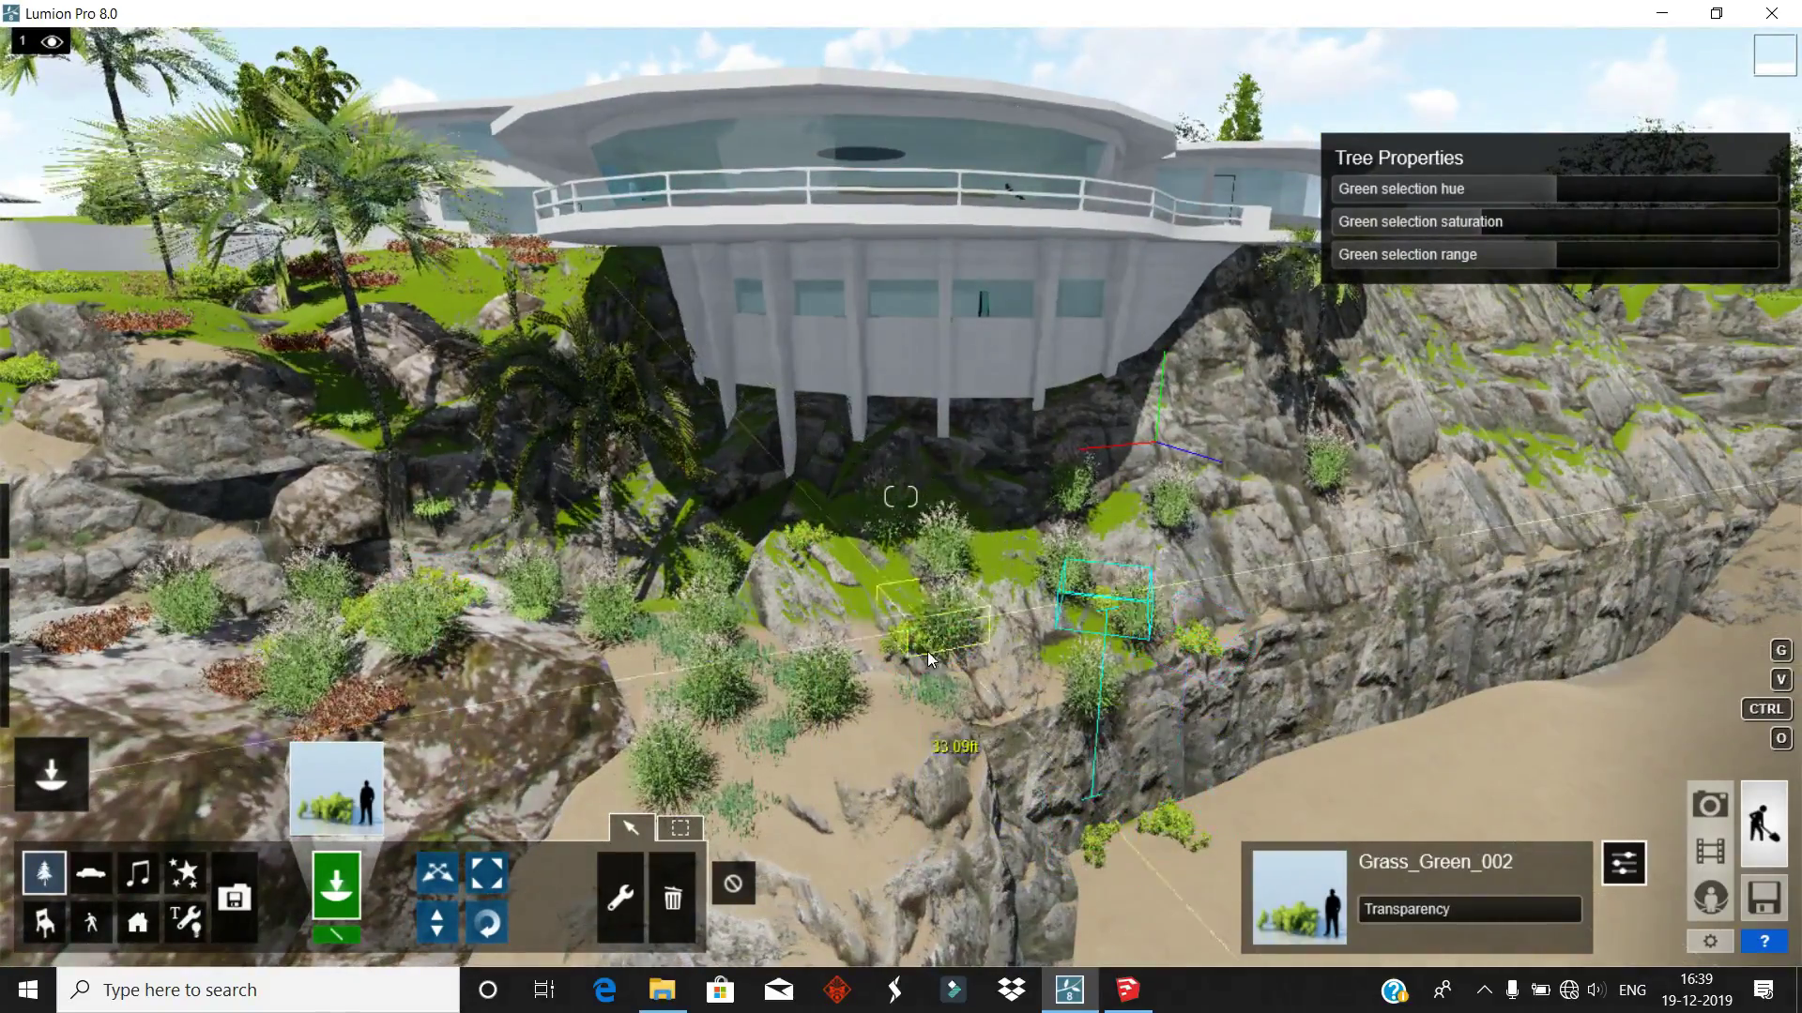
right_click_drag(888, 548, 949, 370)
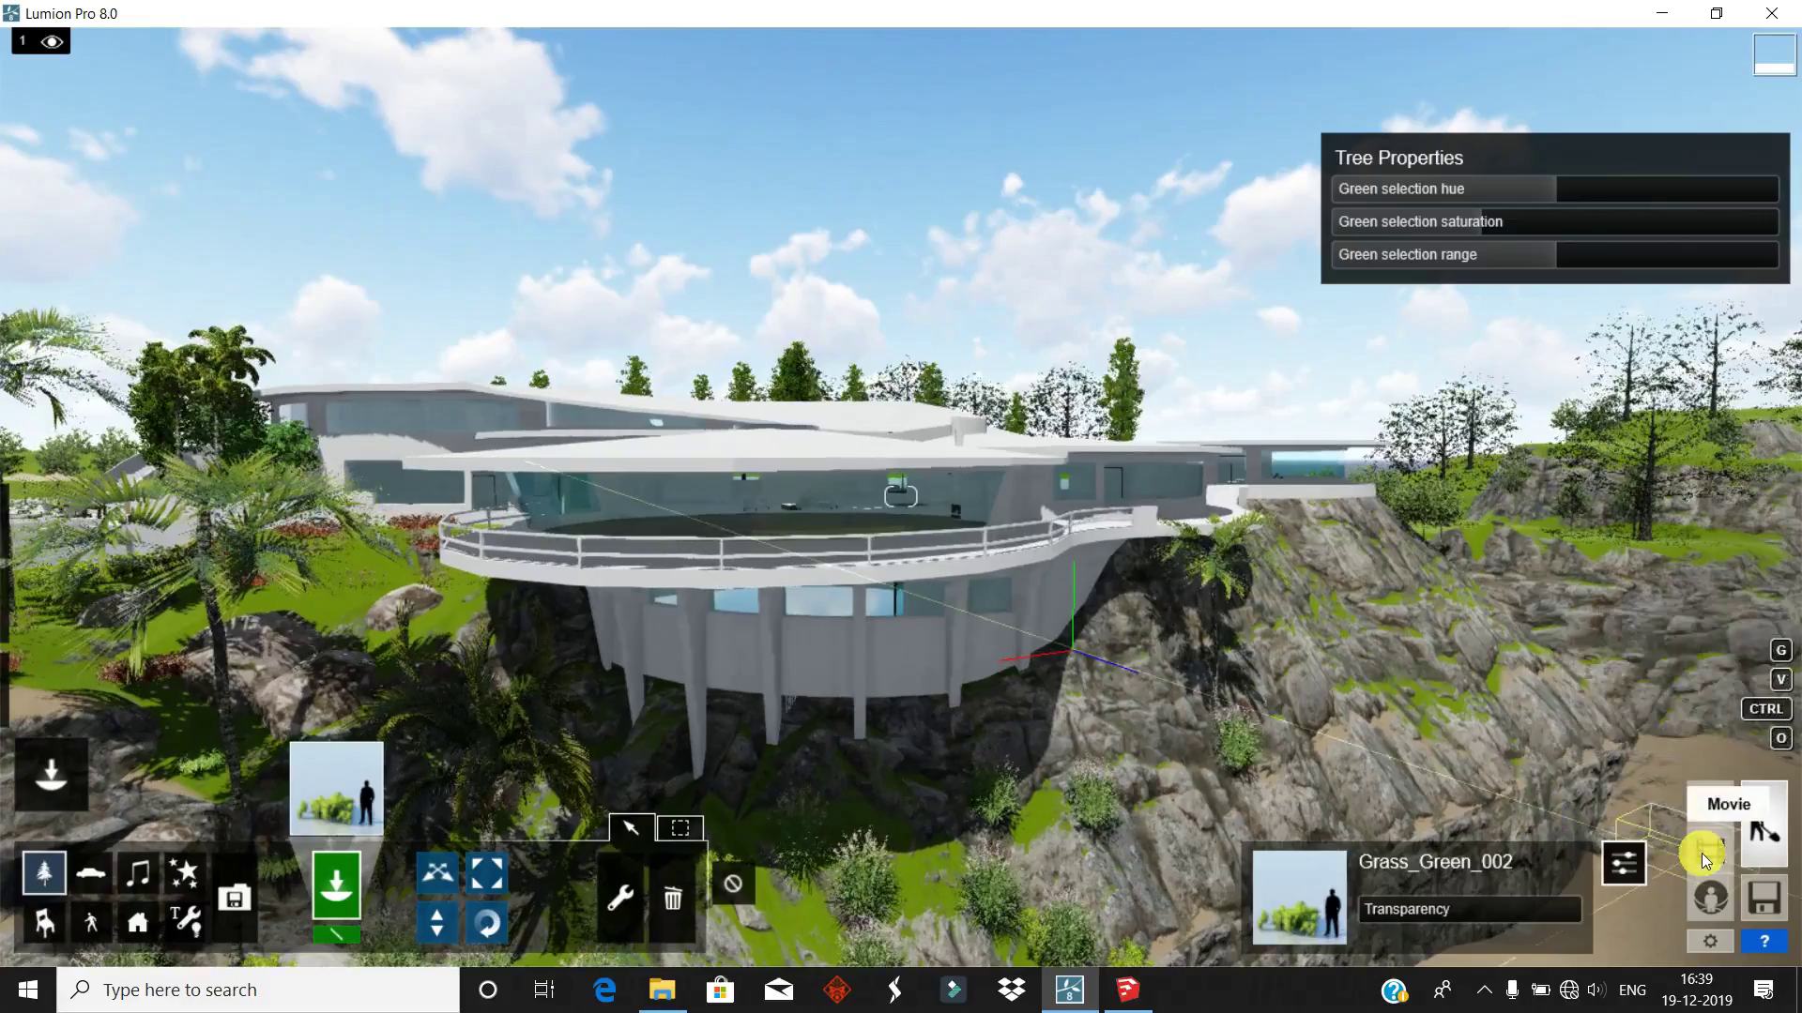
- In Photo mode, frame the house and save it as Photo - 1
left_click(1705, 861)
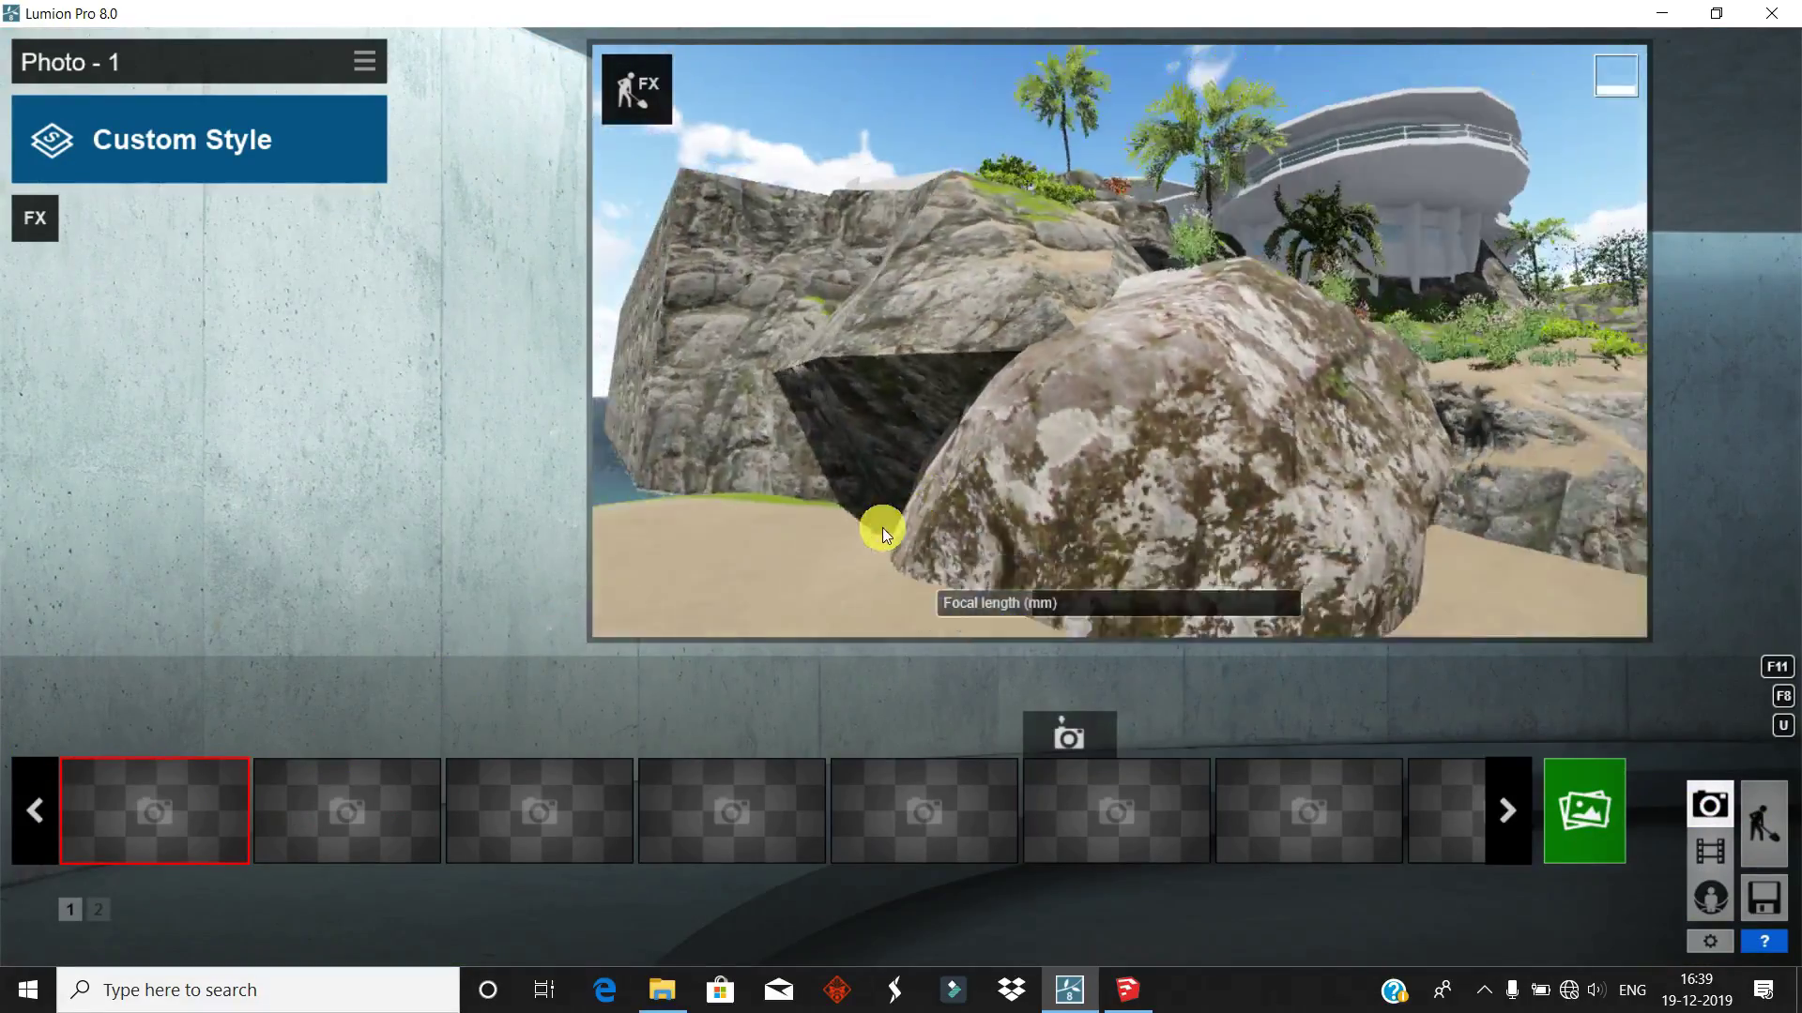
right_click_drag(882, 527, 1200, 512)
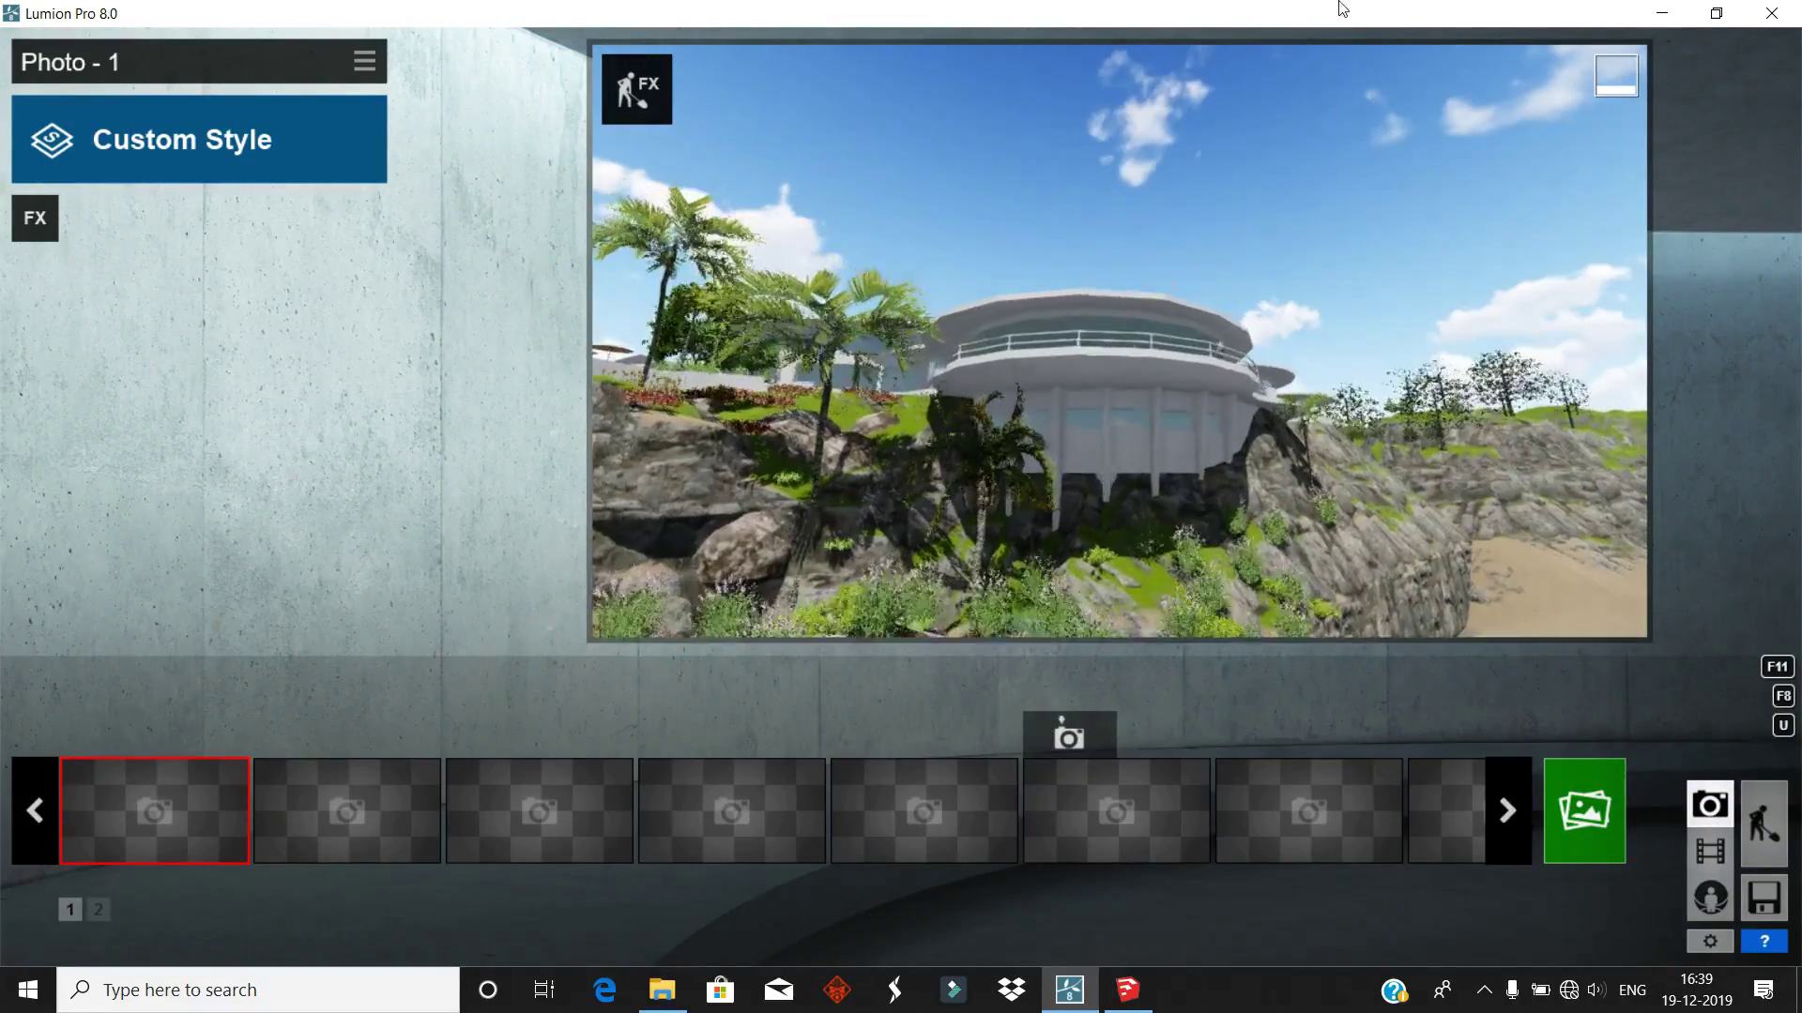
mouse_move(1199, 512)
right_mouse_down()
mouse_move(1210, 396)
mouse_move(1279, 456)
right_mouse_up()
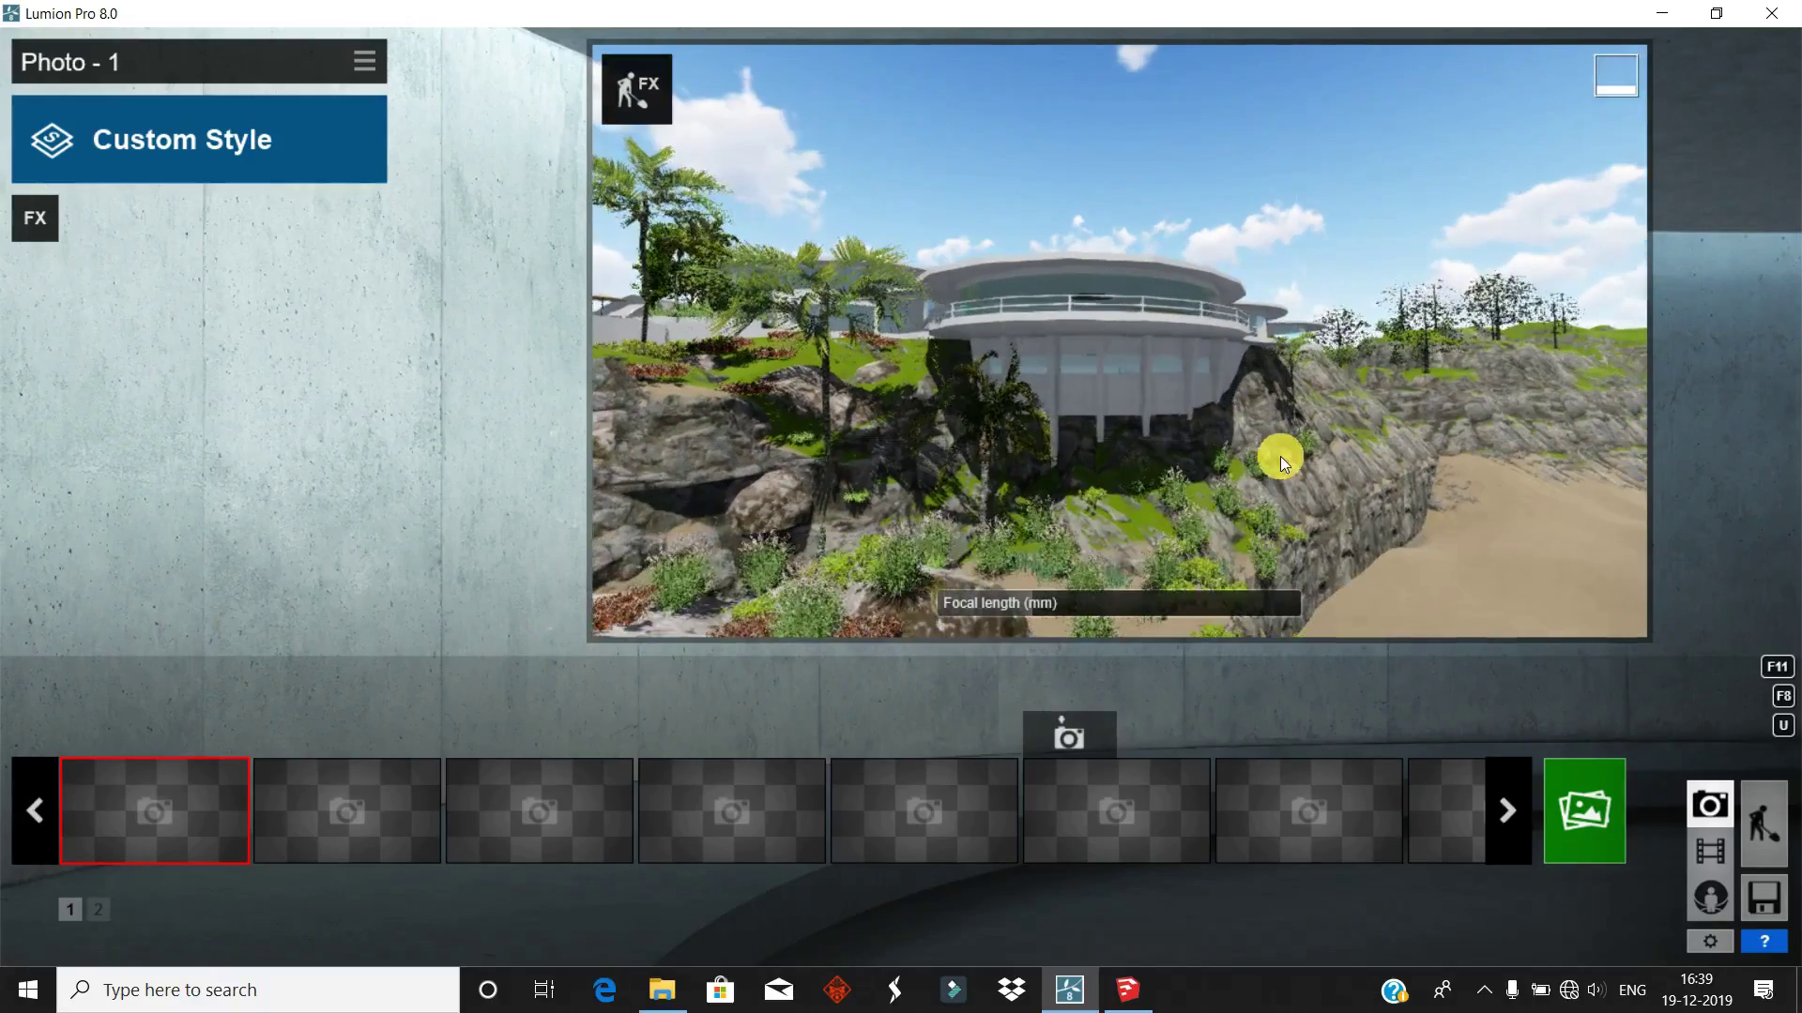
left_click(106, 735)
- Apply the Realistic custom style to the photo
left_click(34, 216)
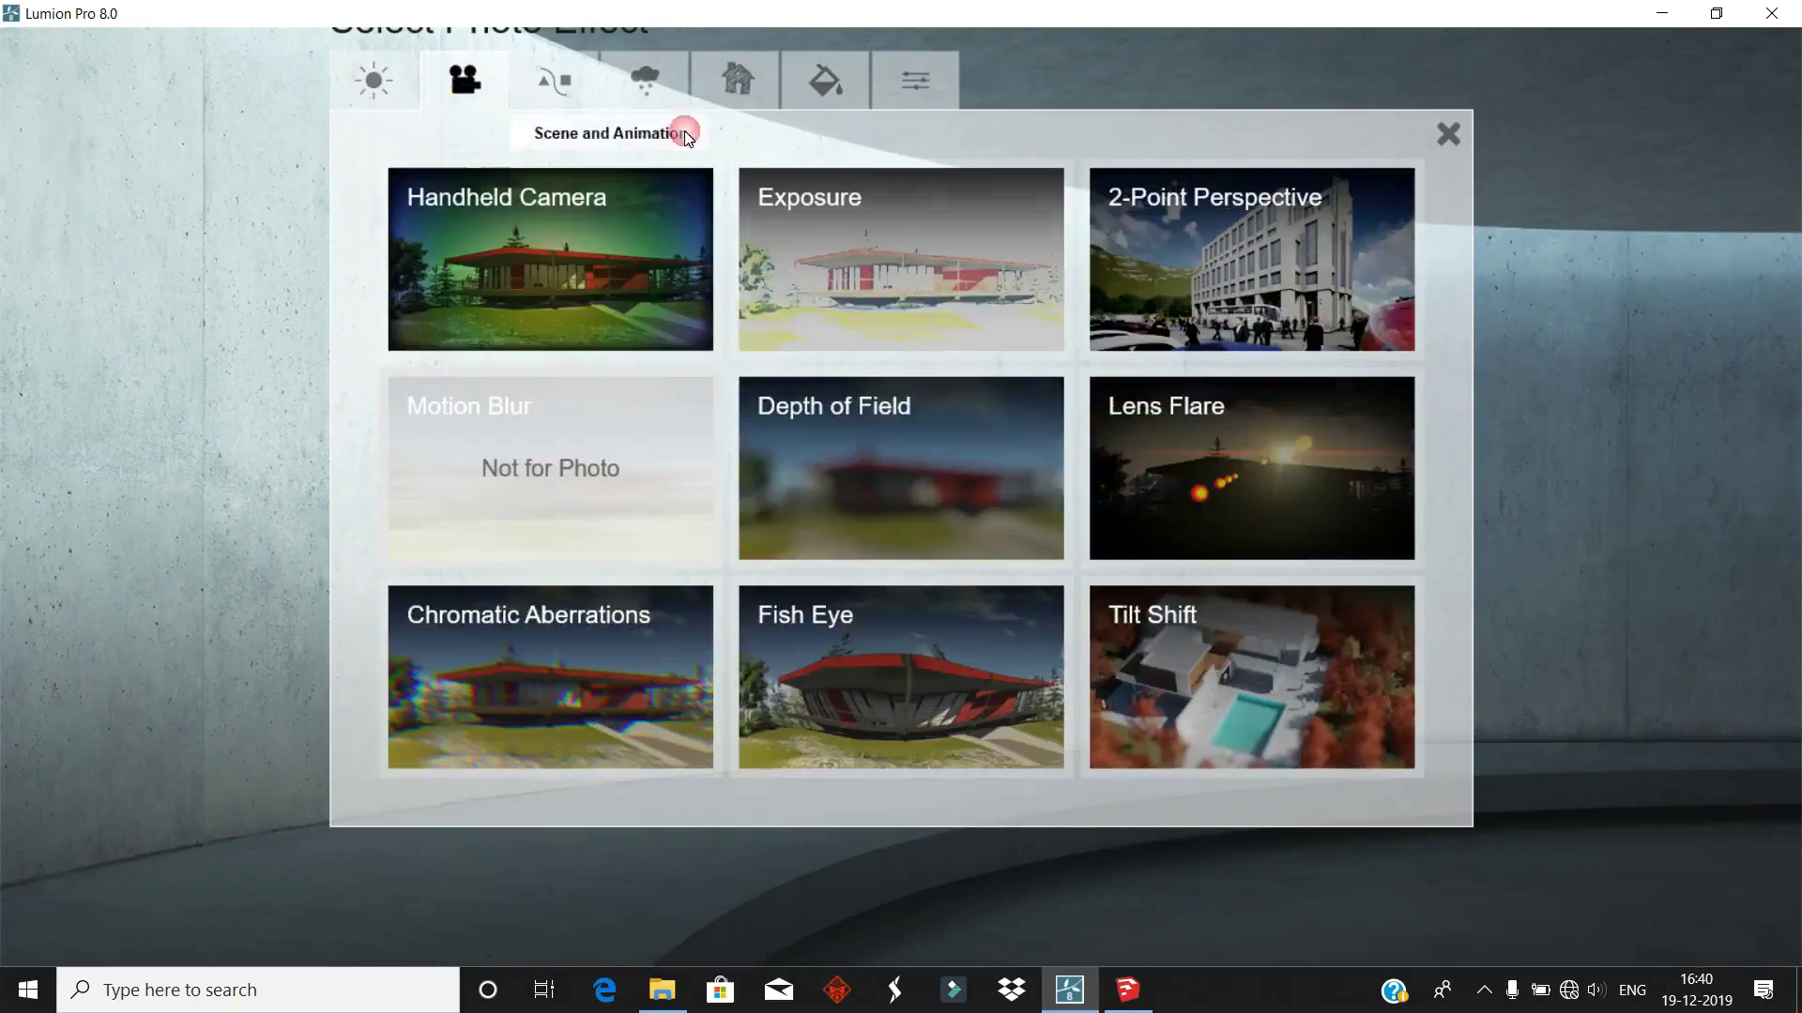
left_click(1270, 254)
left_click(343, 324)
left_click(44, 168)
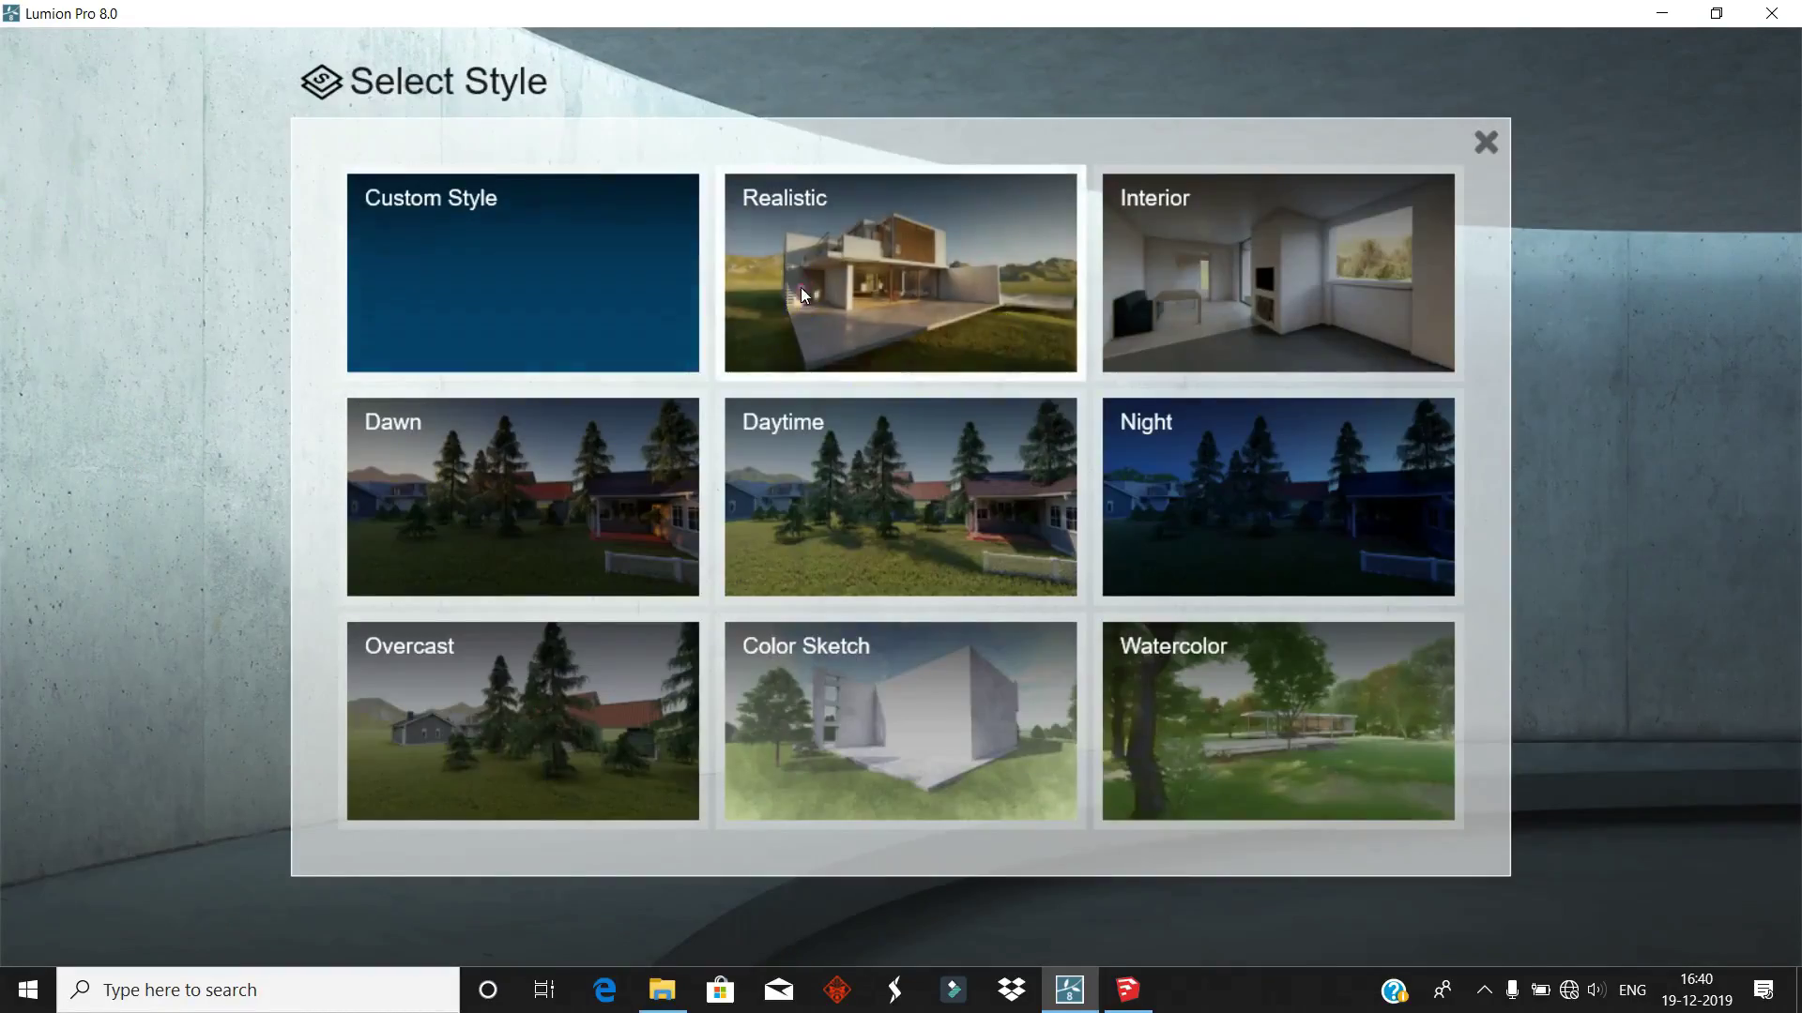
left_click(802, 287)
- Add a Color Correction effect to the photo's effects
left_click(33, 215)
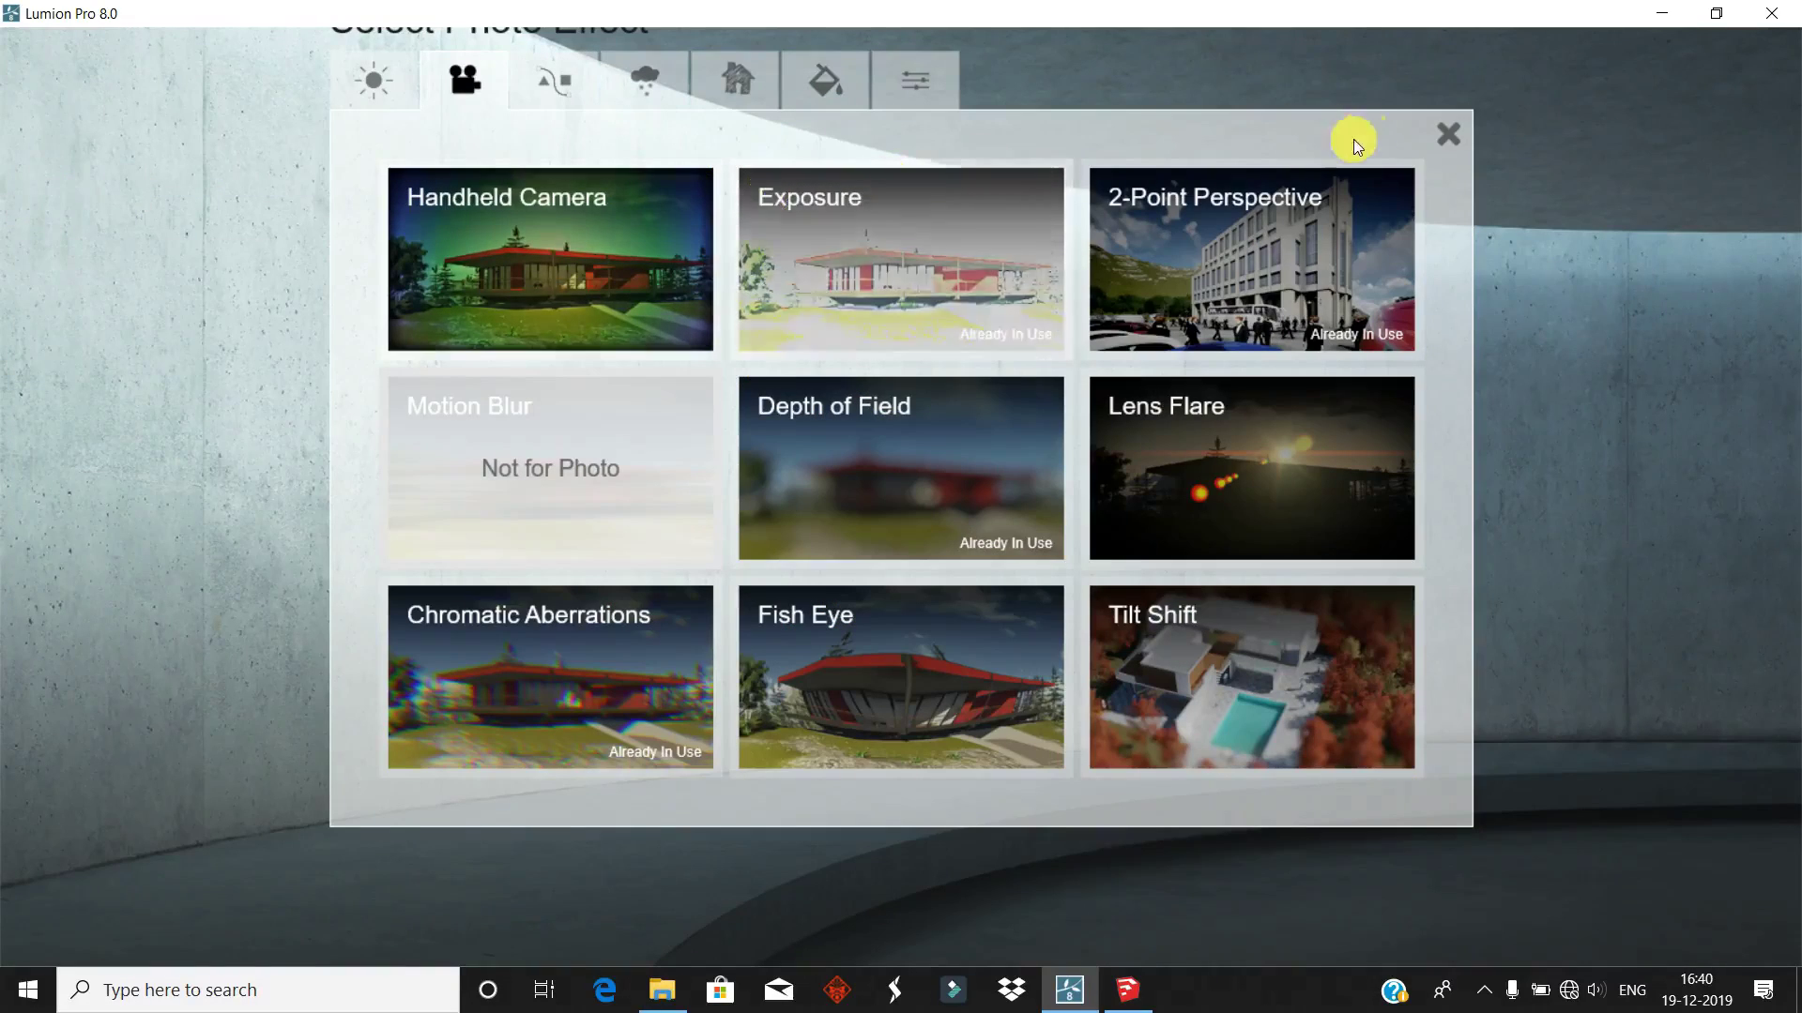
left_click(394, 90)
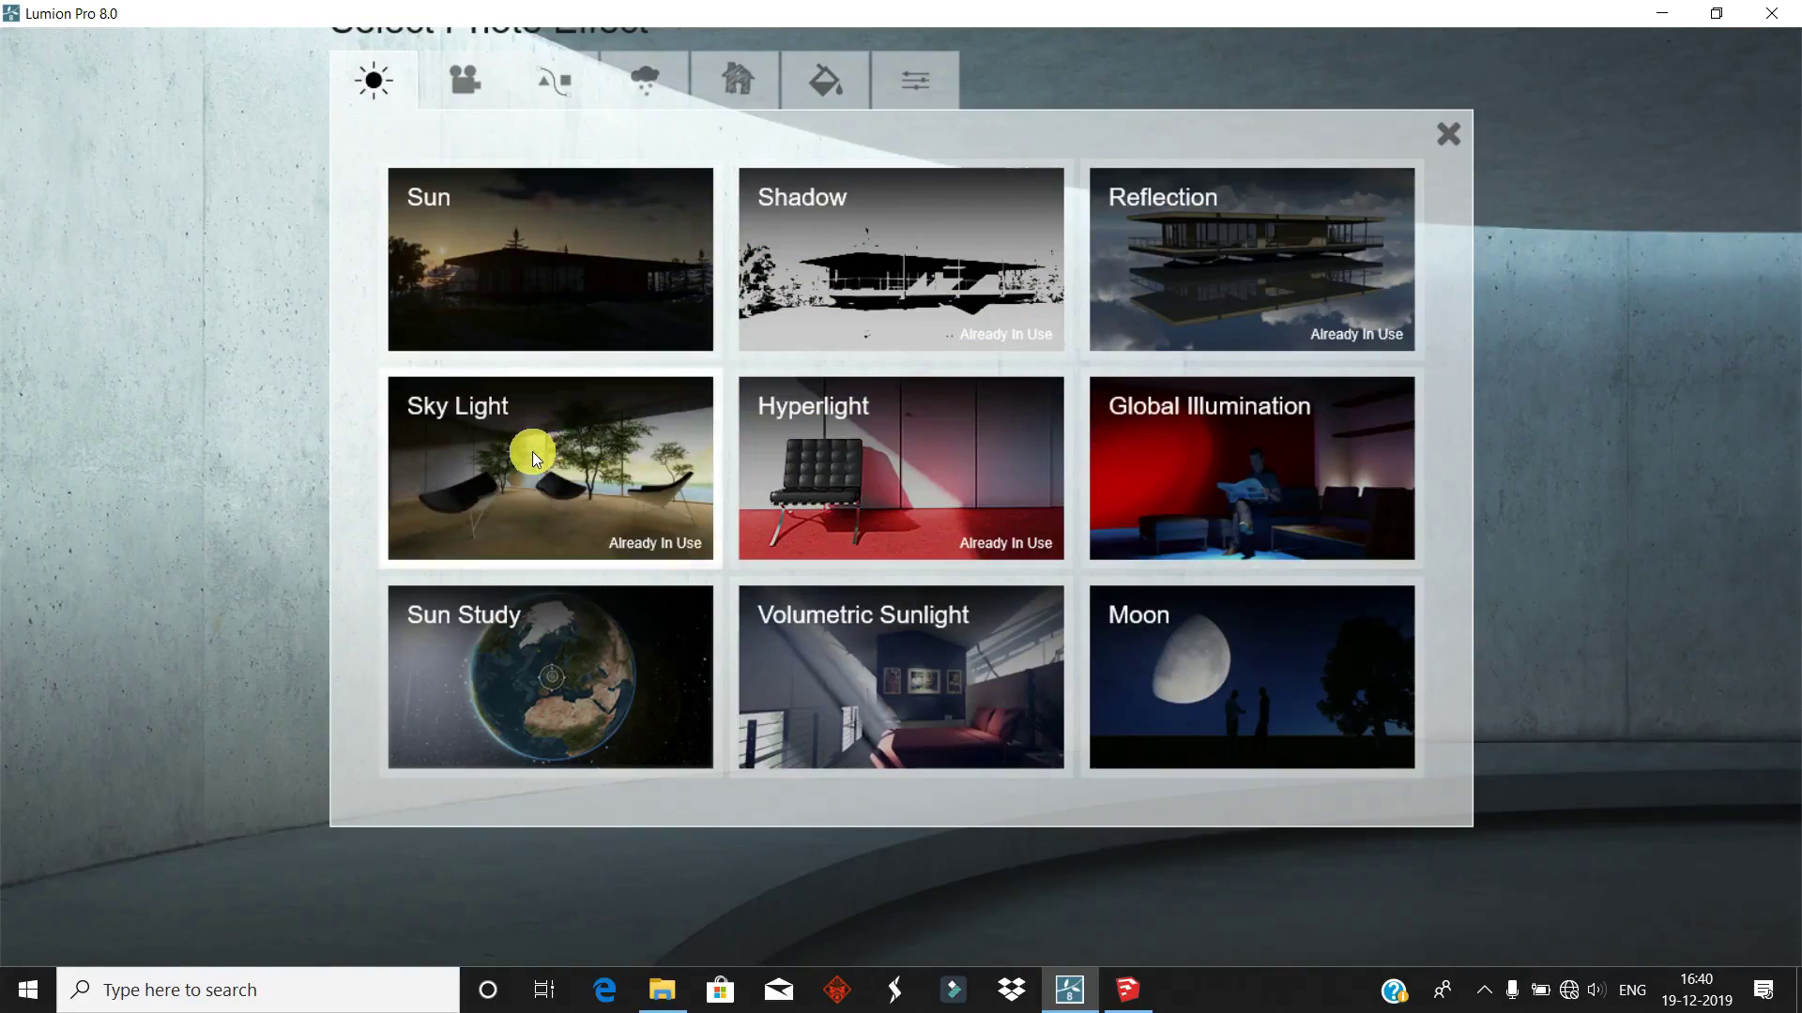
left_click(549, 460)
left_click(28, 275)
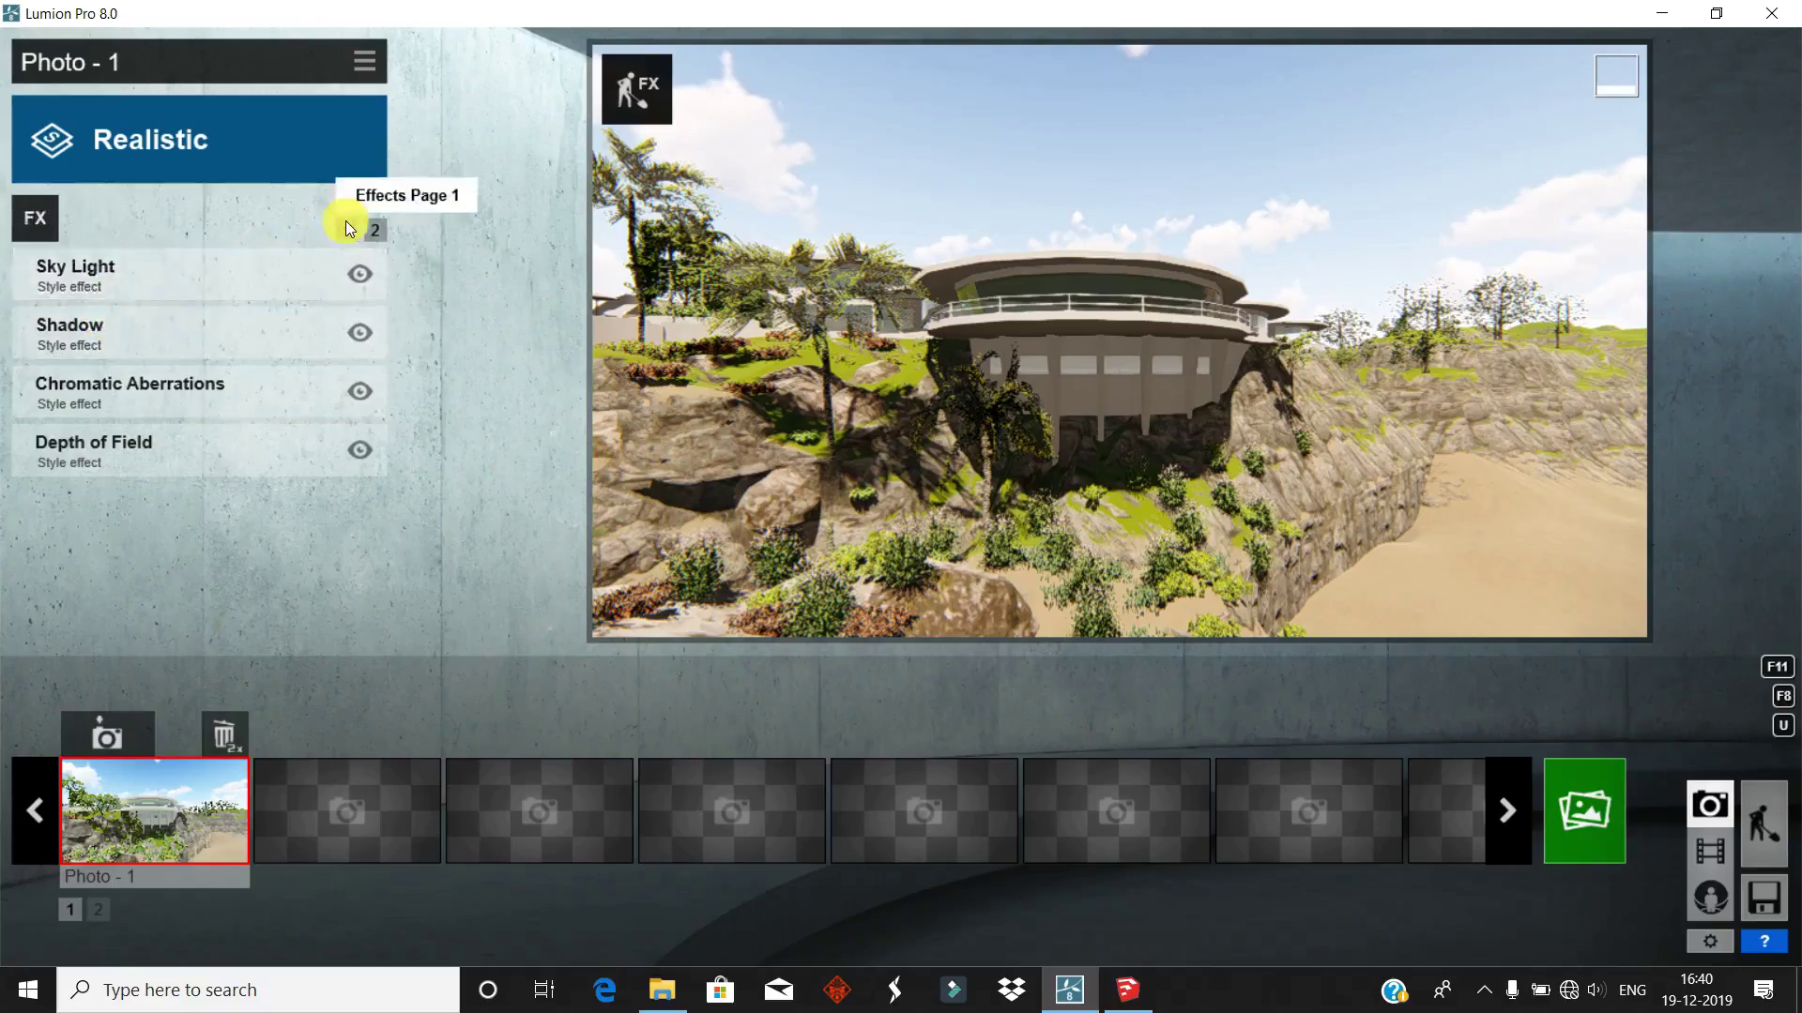
left_click(347, 222)
left_click(169, 454)
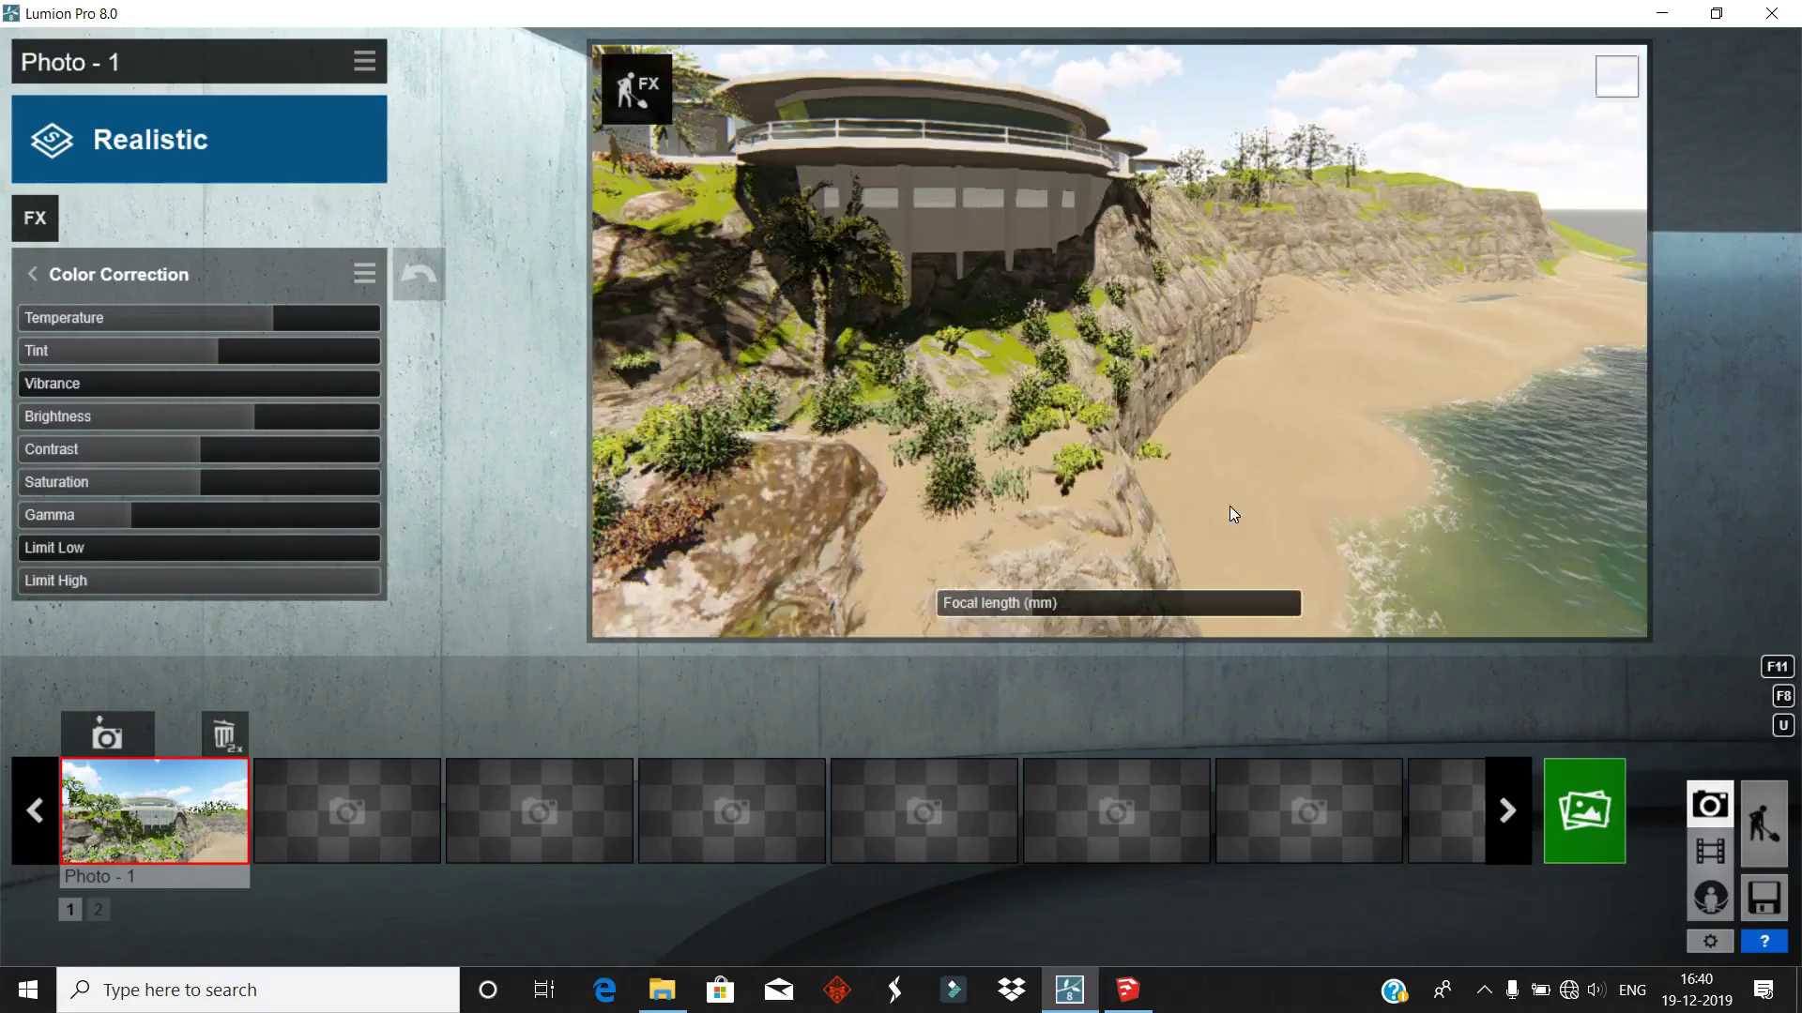
right_click_drag(1218, 501, 1167, 420)
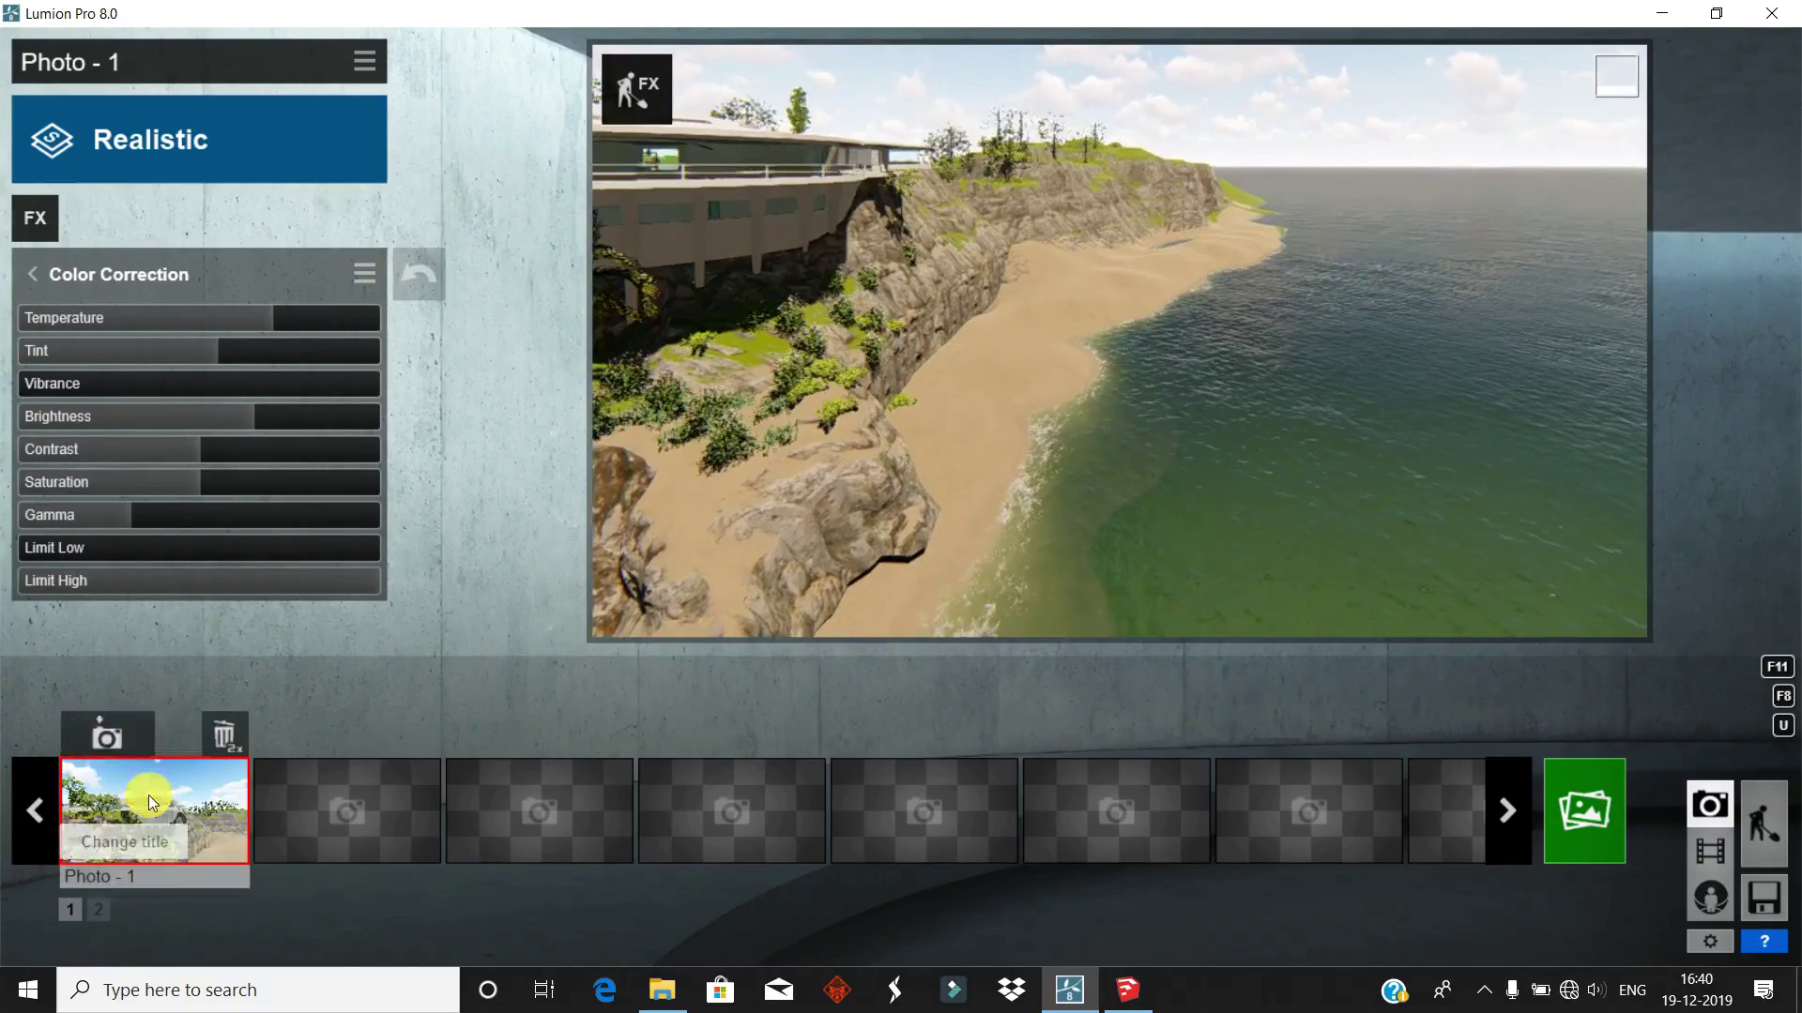
- In Build mode's Landscape Height tools, raise rock mounds on the beach below the cliff
left_click(1764, 822)
left_click(64, 622)
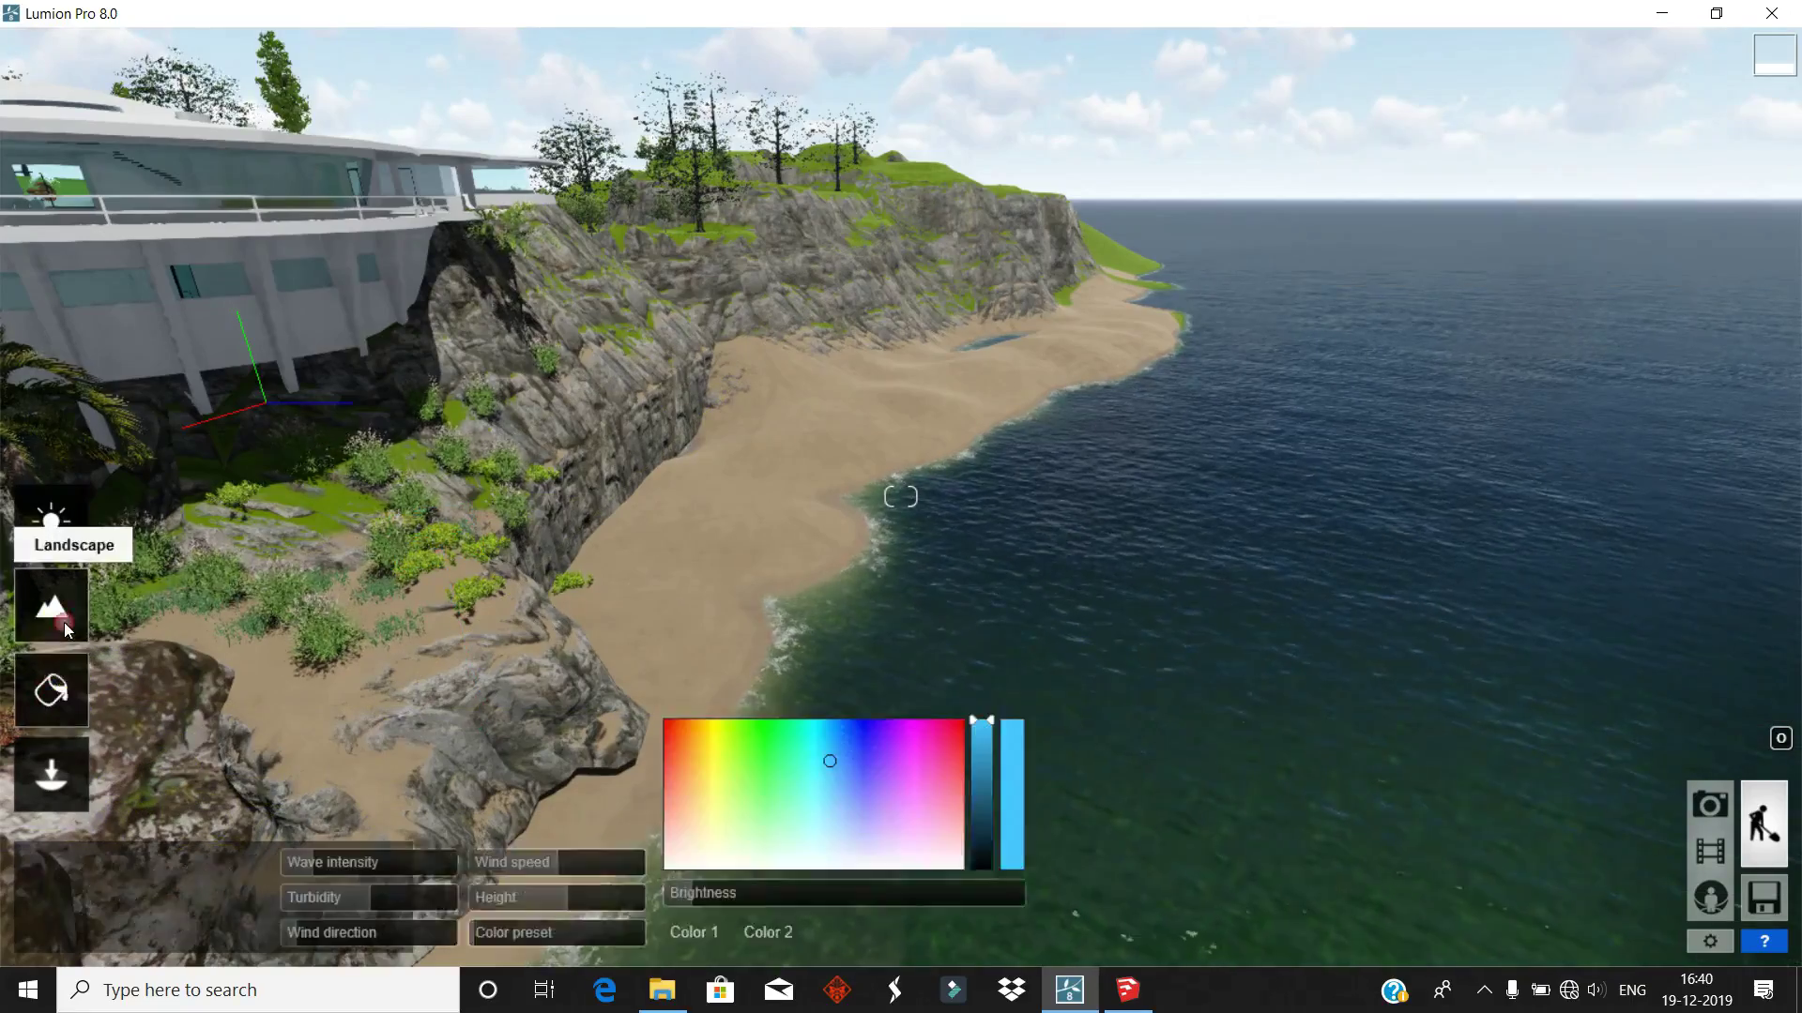
left_click(43, 873)
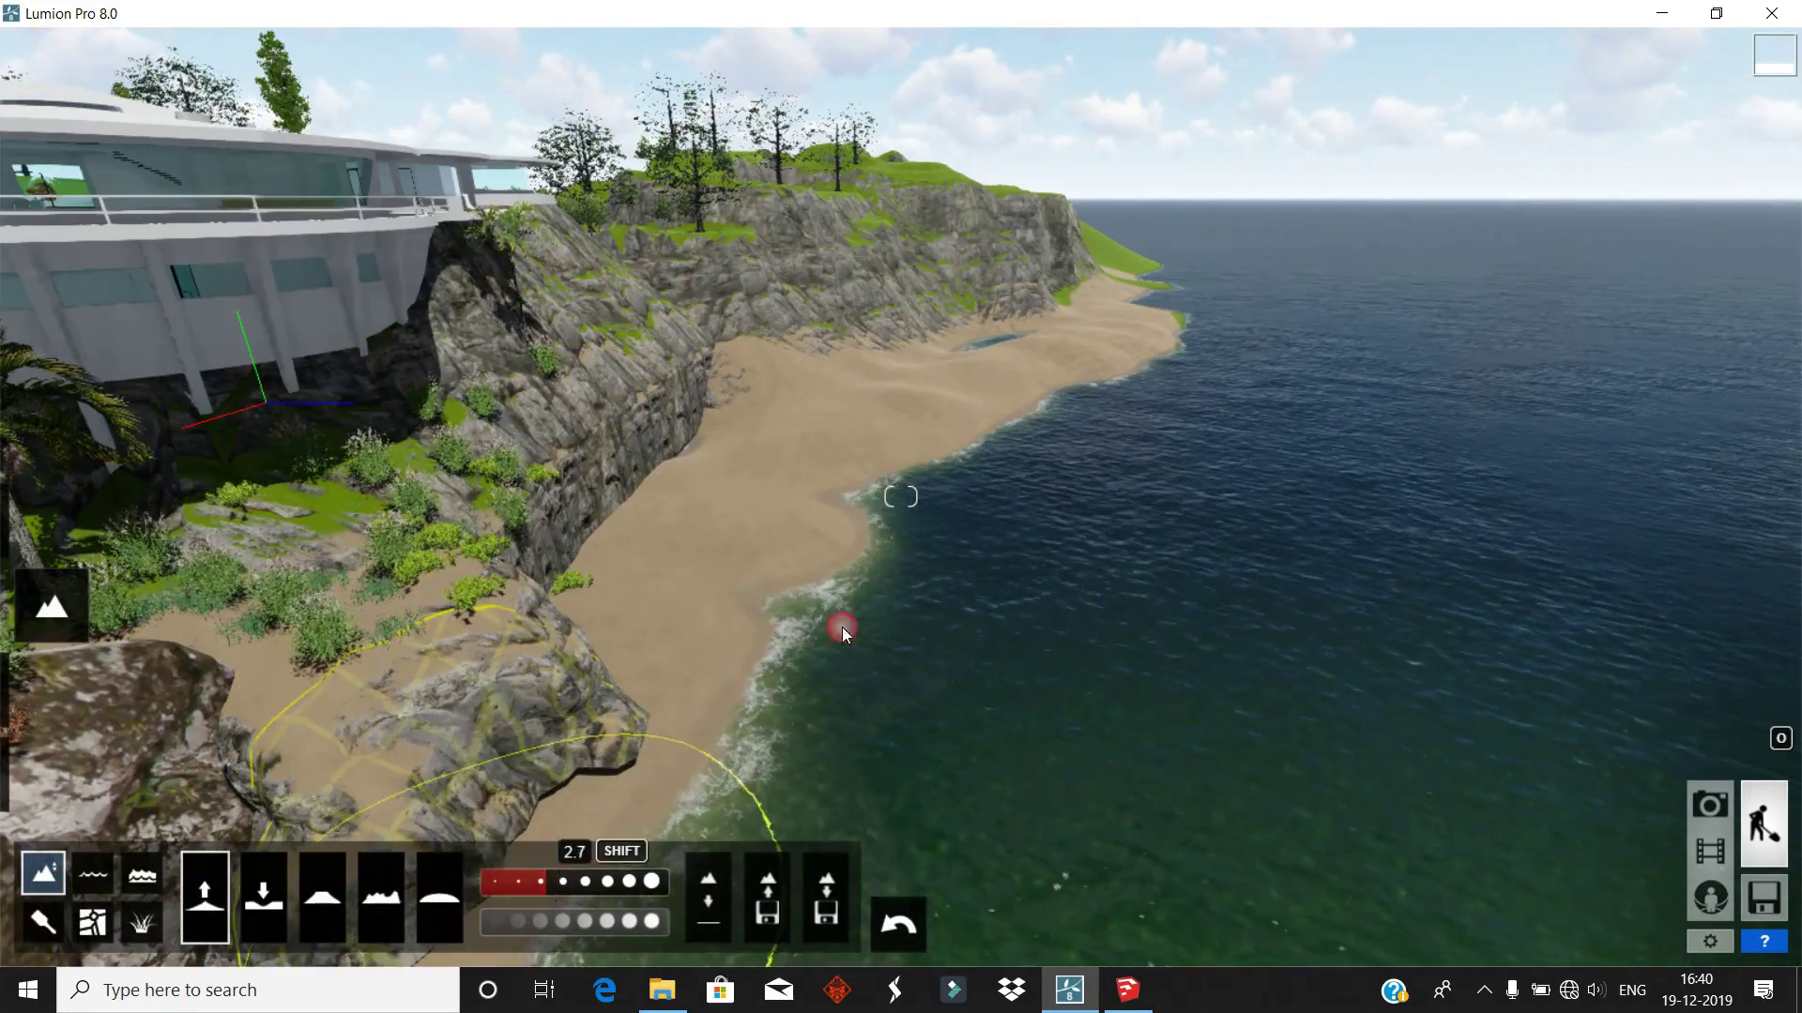
mouse_move(842, 626)
left_mouse_down()
mouse_move(801, 398)
mouse_move(950, 423)
mouse_move(912, 488)
mouse_move(695, 494)
mouse_move(718, 439)
mouse_move(842, 364)
left_mouse_up()
- Build a large rock mound in the water and smooth it into a sandy slope
left_click(280, 876)
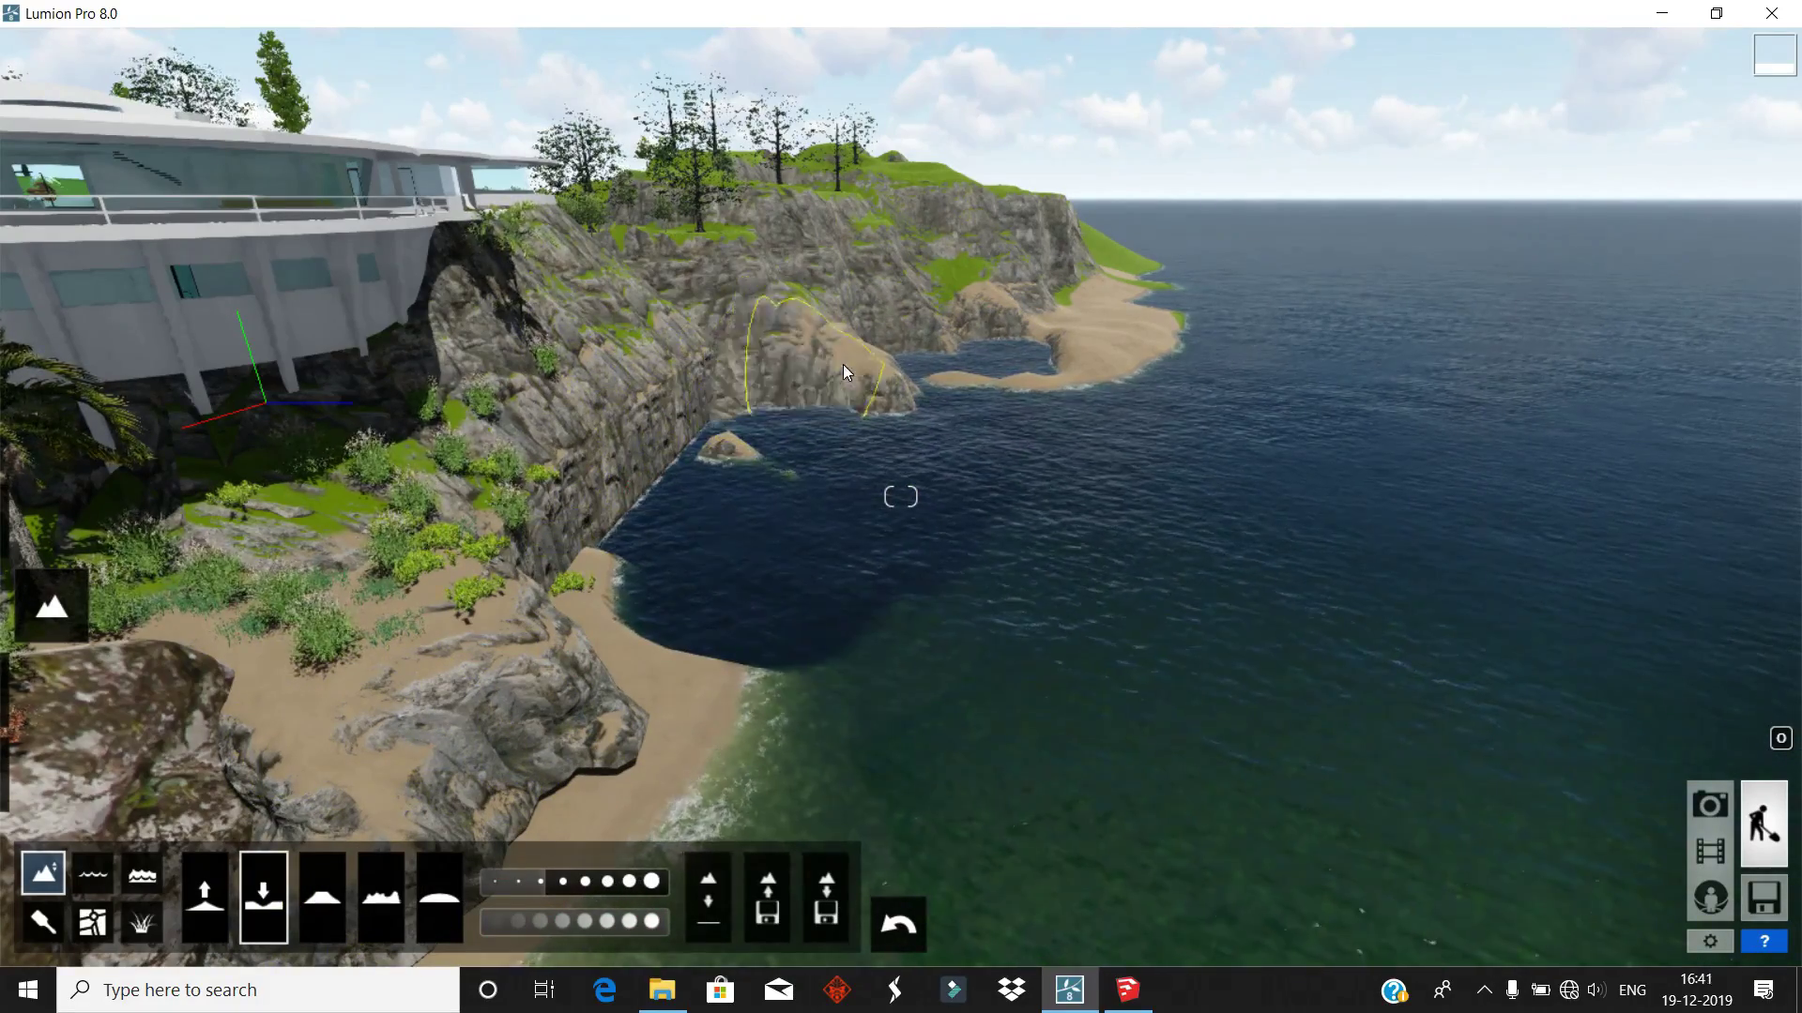
left_click(216, 886)
left_click_drag(698, 586, 886, 482)
left_click(439, 896)
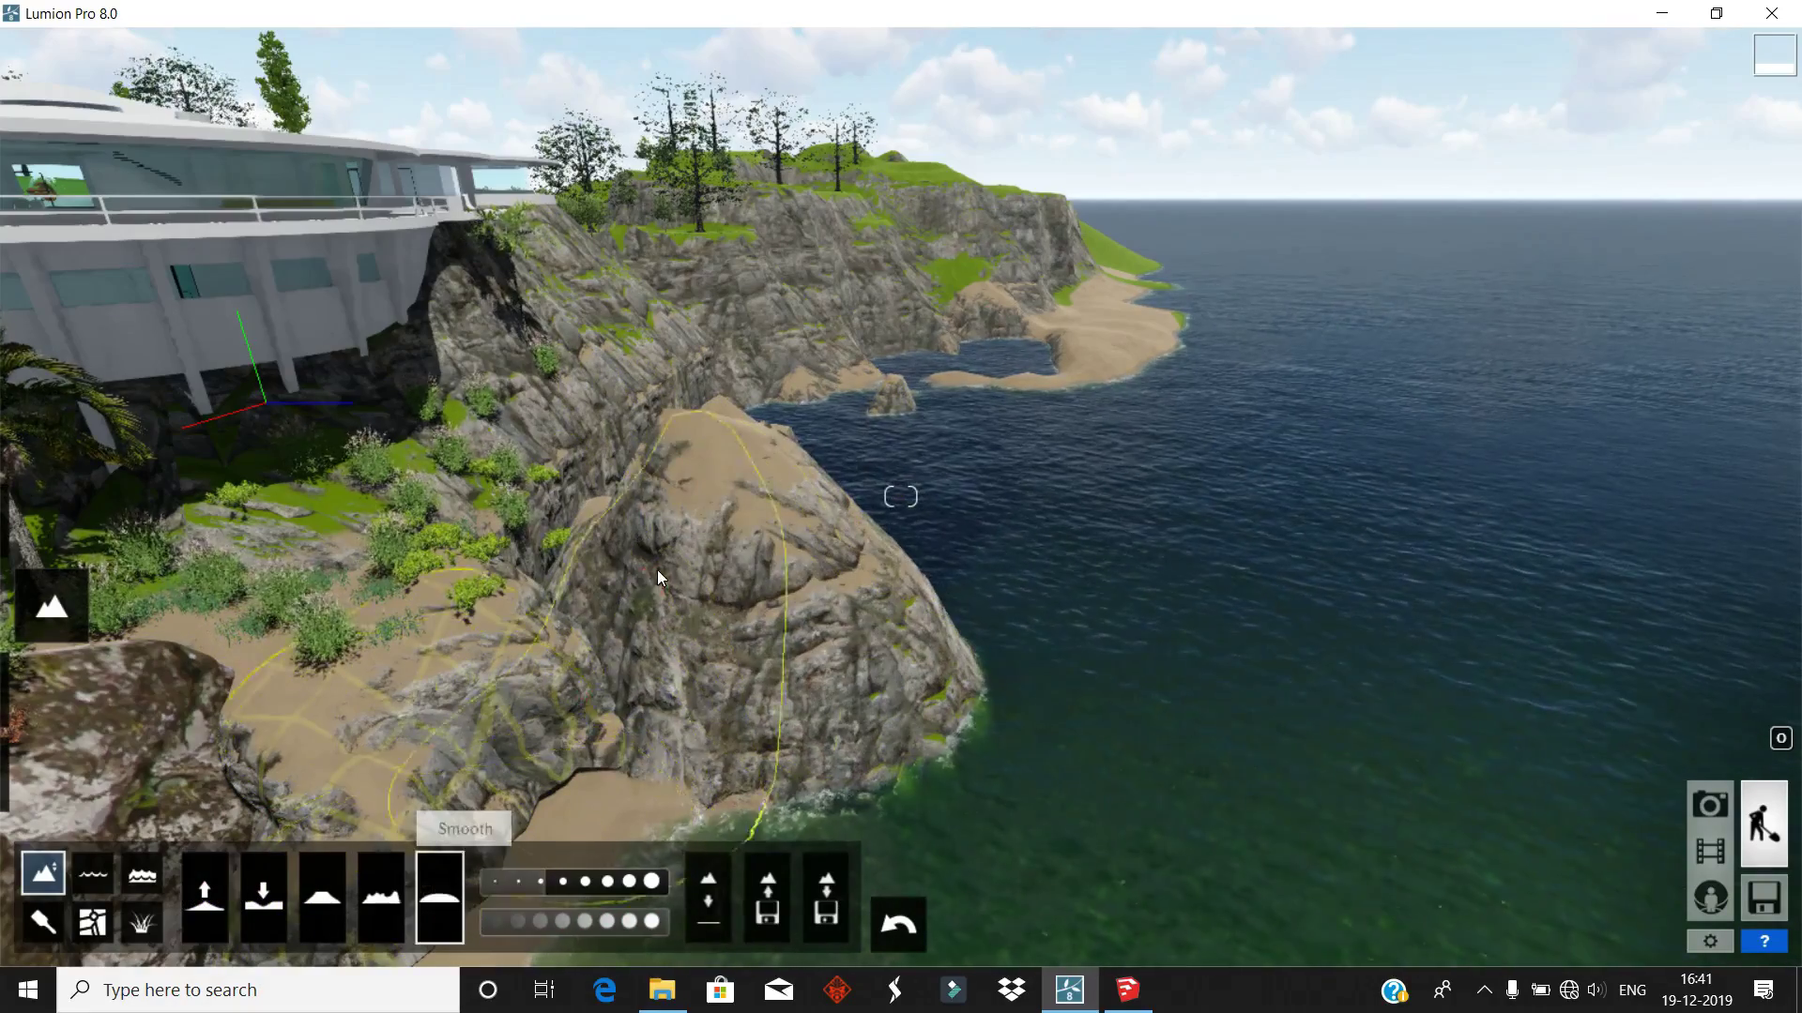
mouse_move(656, 574)
left_mouse_down()
mouse_move(762, 565)
mouse_move(751, 527)
left_mouse_up()
- Dig out the sandy mound to form a water-filled cove, then raise a sand mound along the shore
left_click(264, 896)
left_click_drag(820, 604, 781, 458)
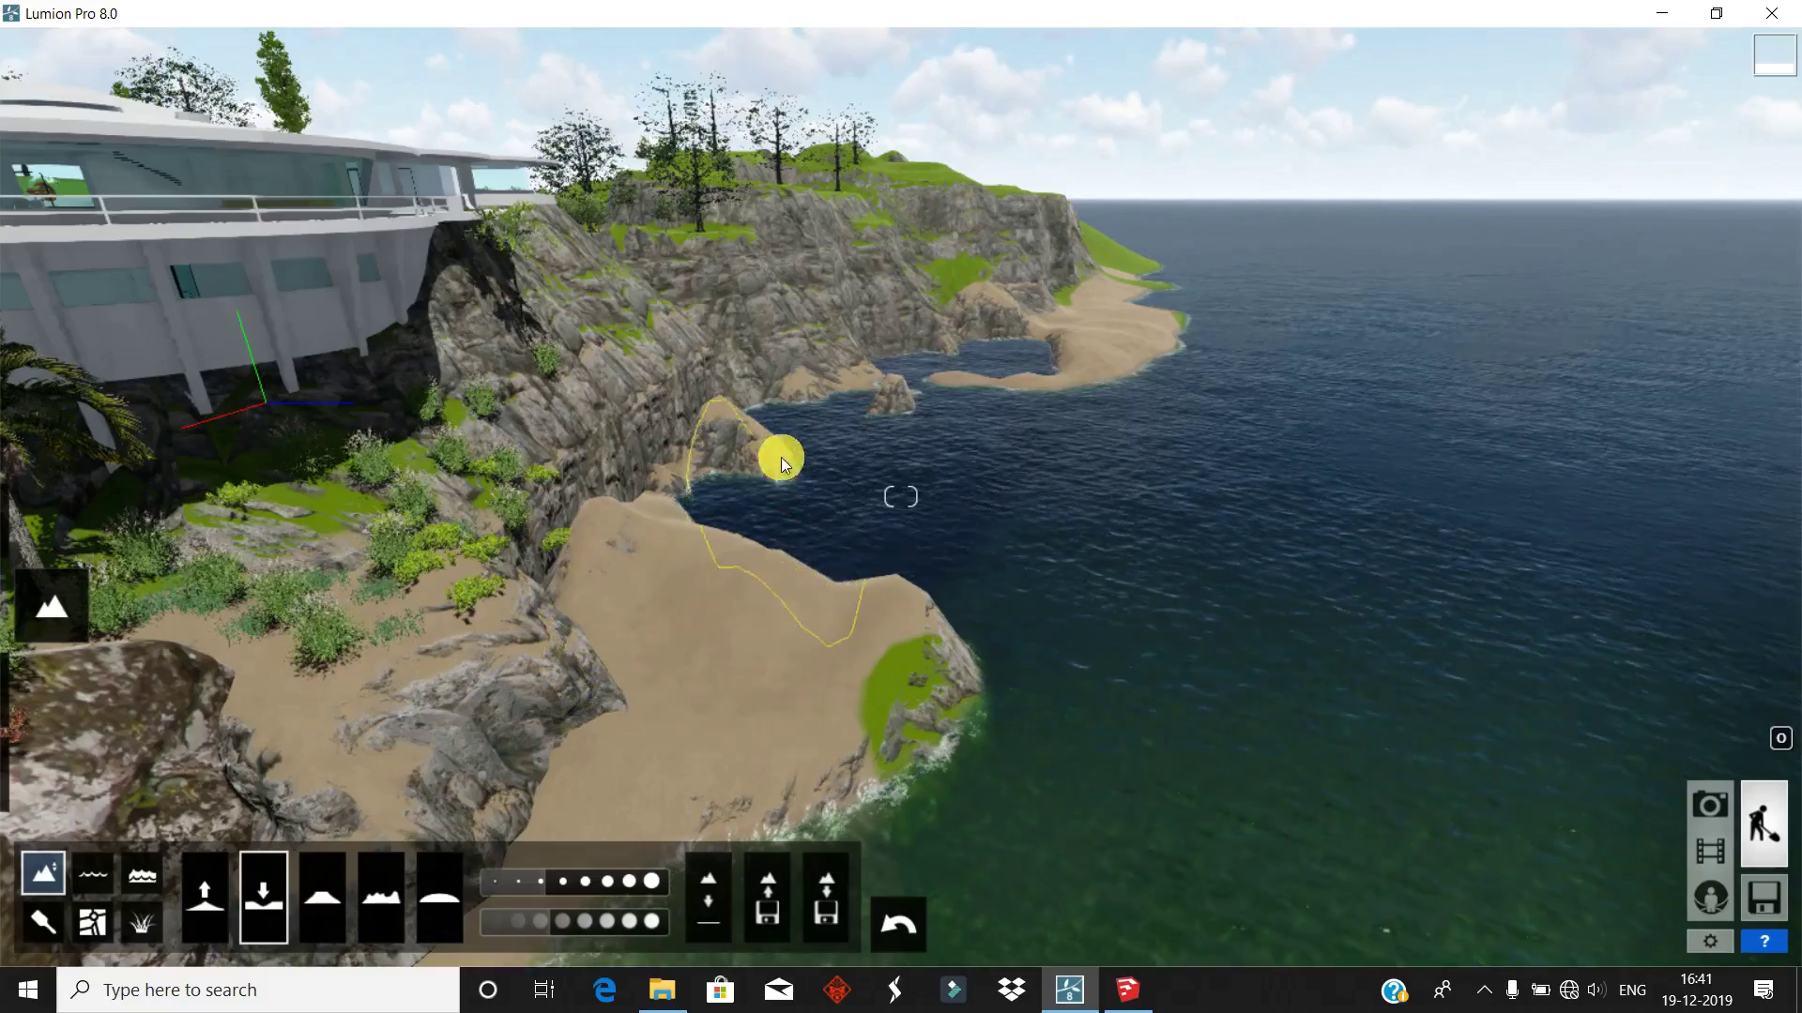
mouse_move(1094, 319)
right_mouse_down()
mouse_move(1047, 539)
mouse_move(1134, 552)
mouse_move(796, 600)
right_mouse_up()
left_click_drag(795, 601, 908, 567)
left_click(205, 896)
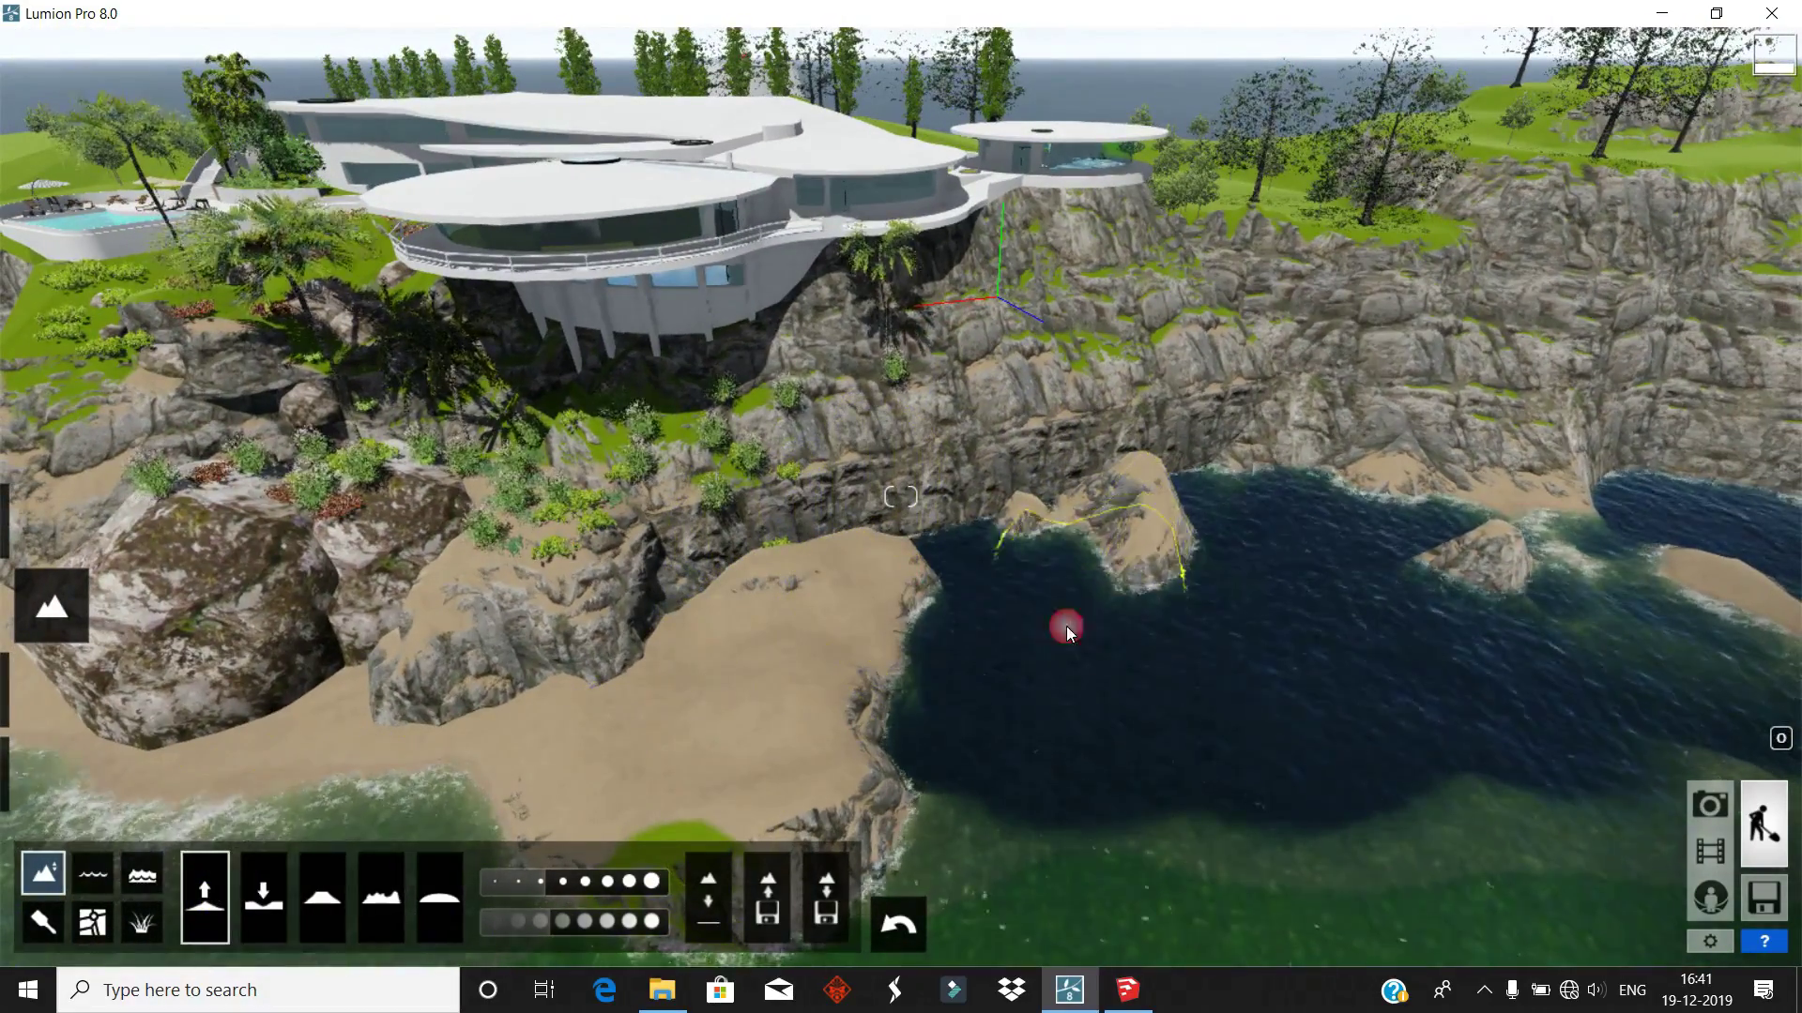
mouse_move(1066, 627)
left_mouse_down()
mouse_move(1014, 605)
mouse_move(1049, 784)
mouse_move(1015, 711)
mouse_move(1152, 646)
mouse_move(1304, 622)
mouse_move(1173, 680)
mouse_move(1304, 751)
mouse_move(1199, 642)
mouse_move(1251, 519)
mouse_move(1310, 504)
mouse_move(1400, 529)
mouse_move(1619, 511)
mouse_move(1728, 524)
mouse_move(1588, 631)
mouse_move(1492, 741)
mouse_move(1501, 713)
left_mouse_up()
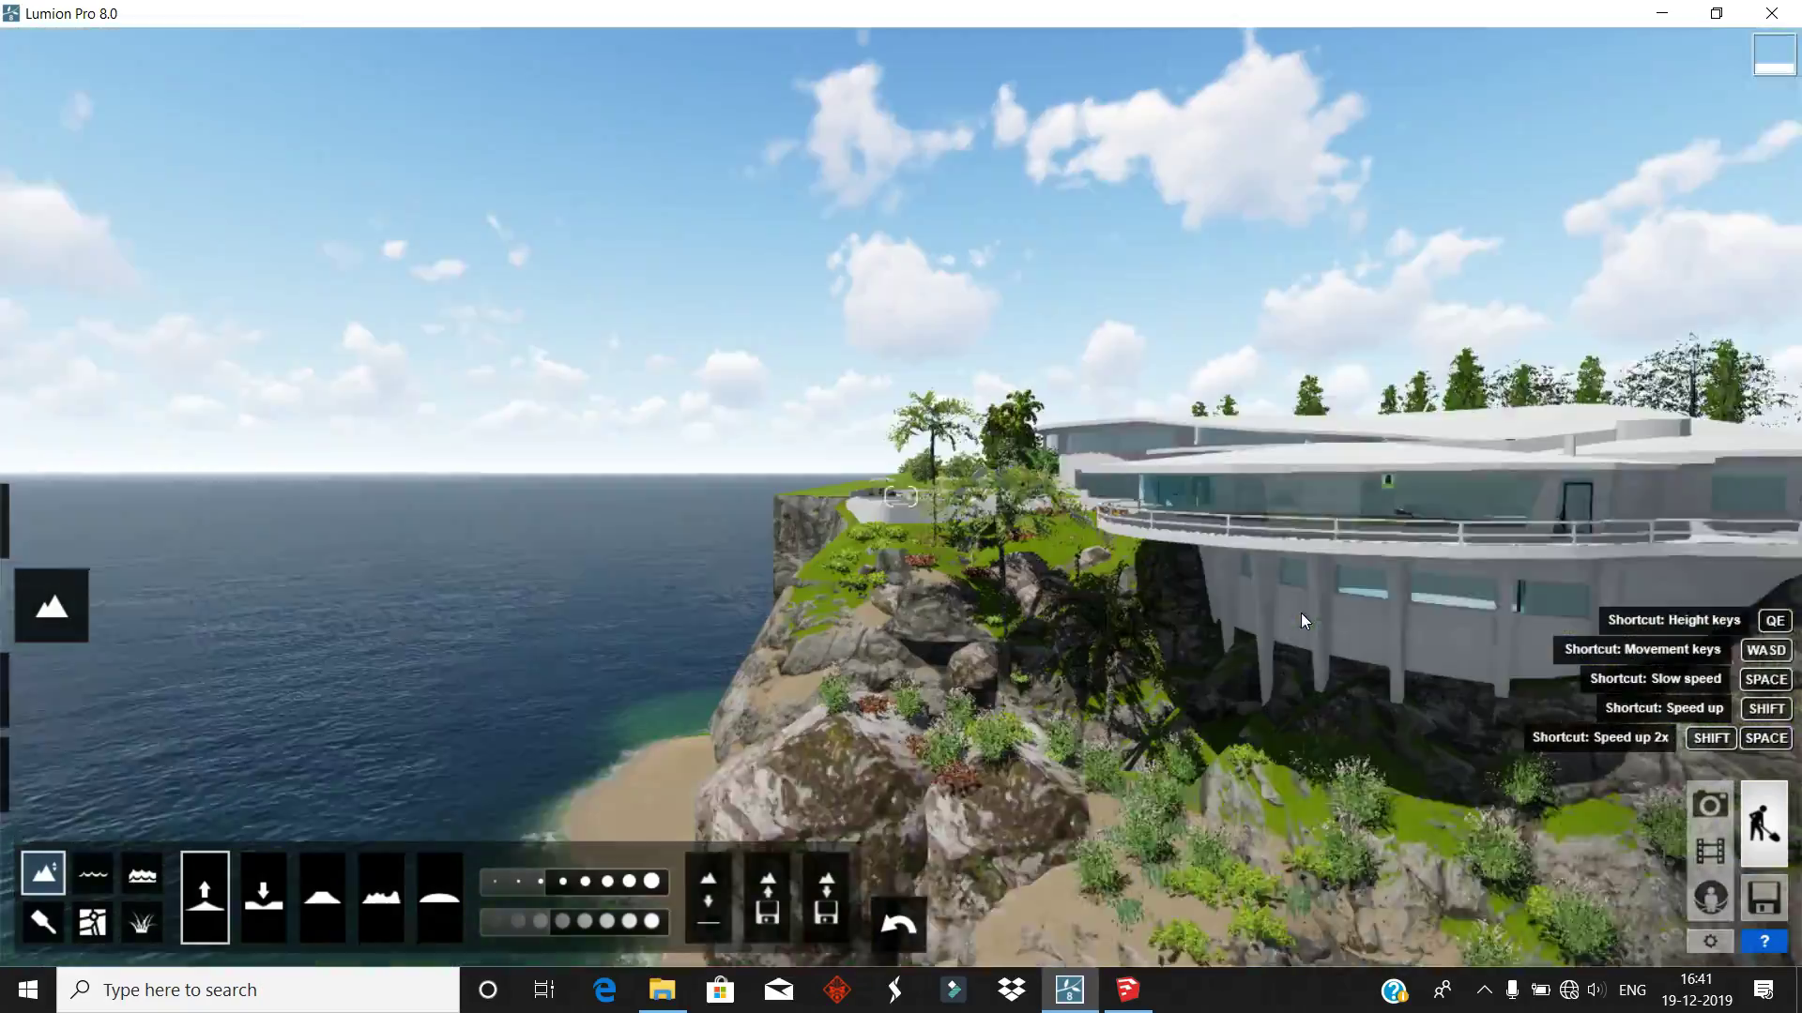
mouse_move(1300, 612)
right_mouse_down()
mouse_move(1437, 627)
mouse_move(1439, 668)
mouse_move(1625, 914)
right_mouse_up()
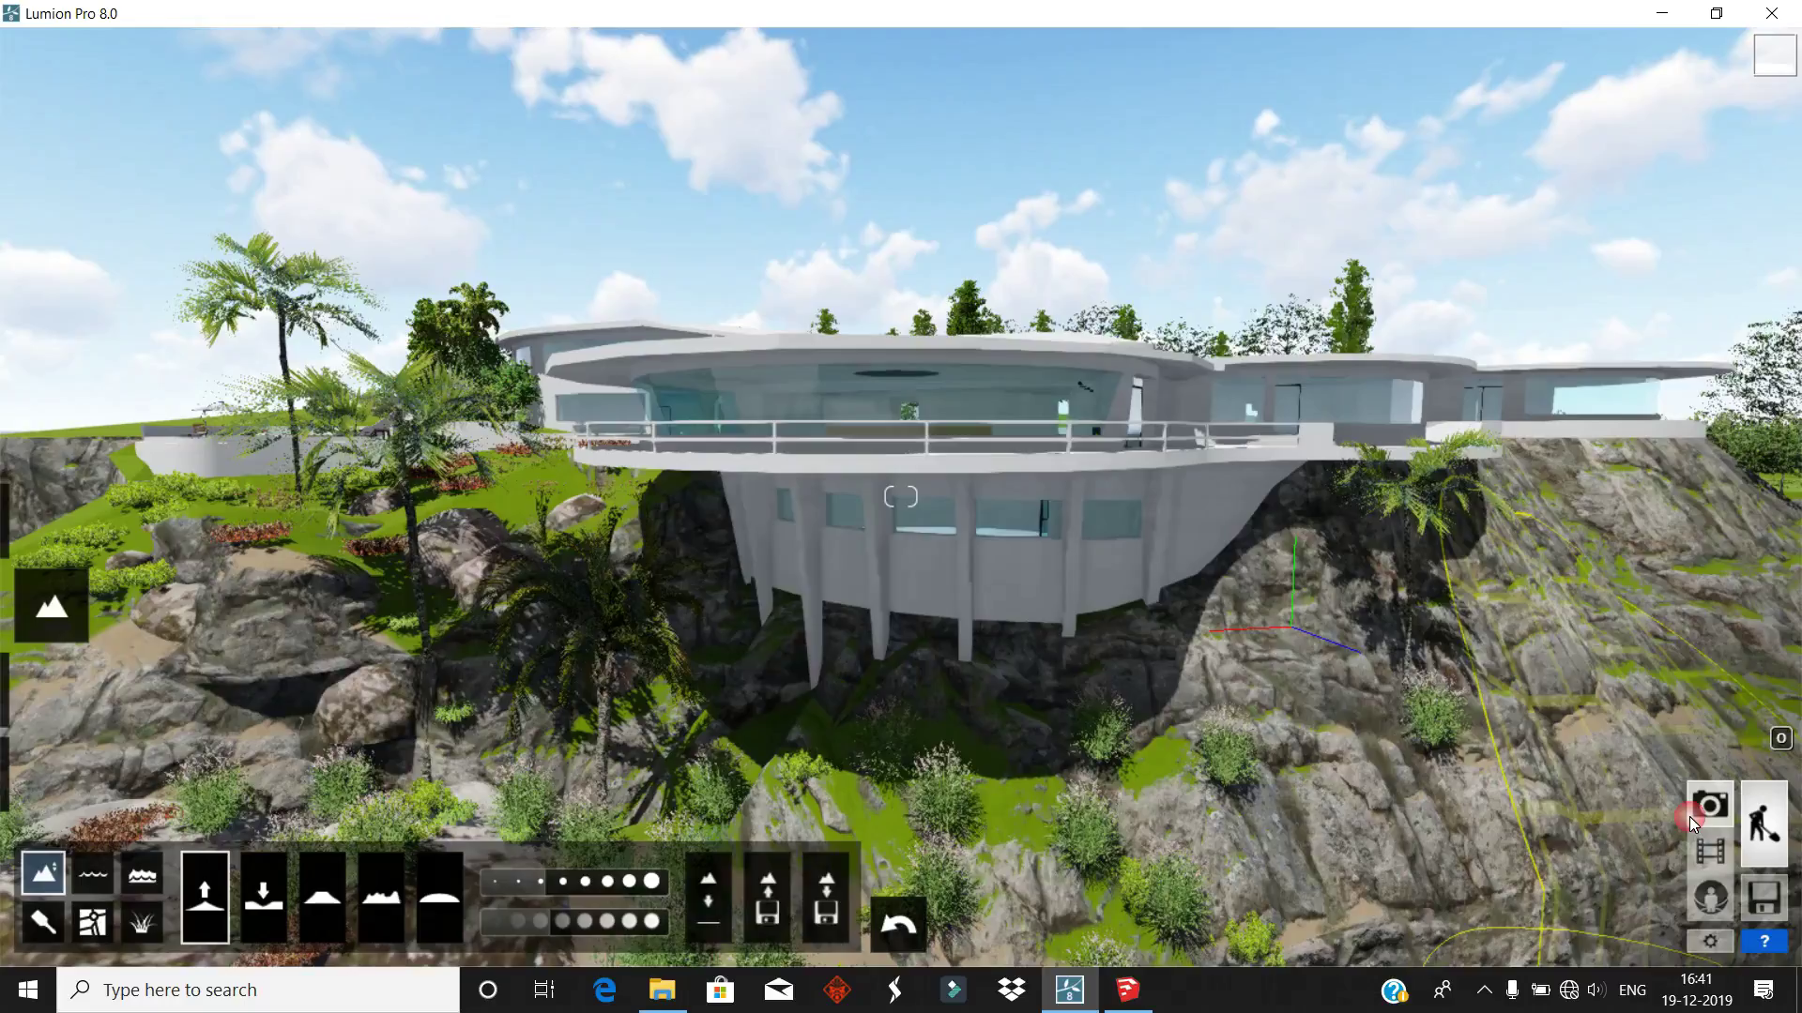
- Reframe Photo 1 on the cliff house in Photo mode and store it as its camera
left_click(1689, 816)
mouse_move(1163, 578)
right_mouse_down()
mouse_move(1185, 476)
mouse_move(1271, 424)
mouse_move(1257, 409)
right_mouse_up()
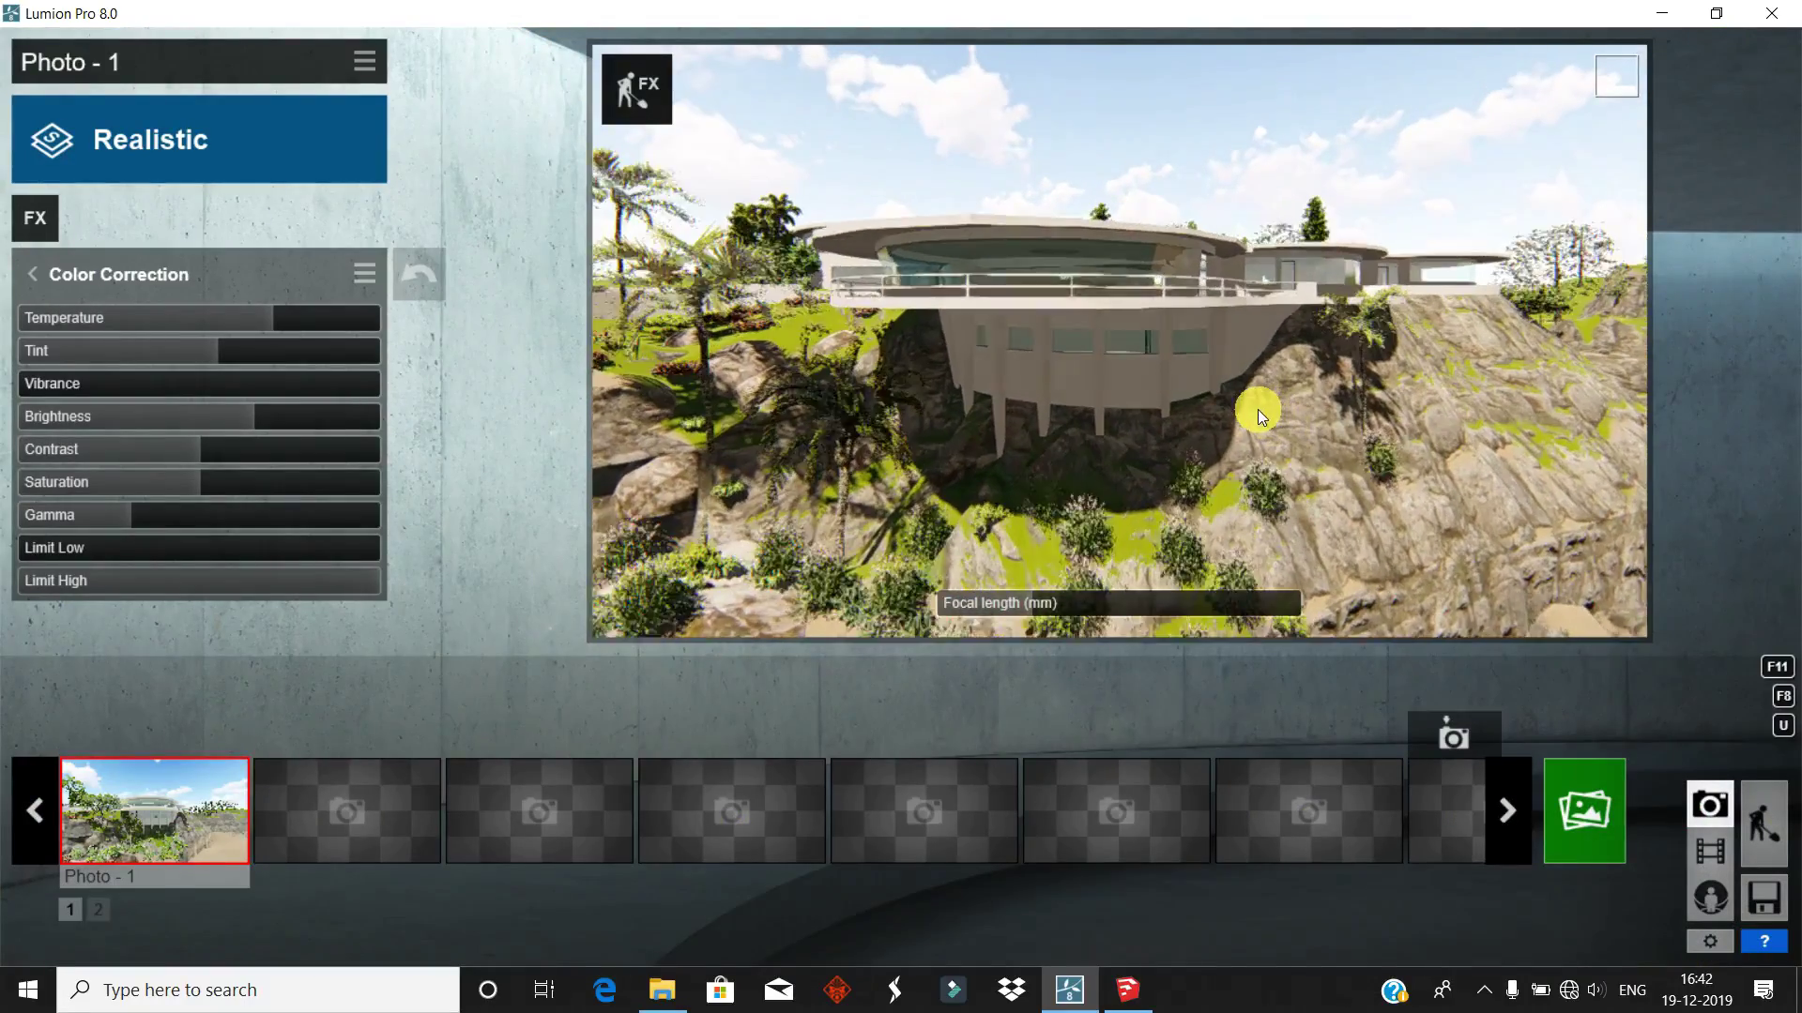
left_click(121, 837)
mouse_move(1468, 430)
right_mouse_down()
mouse_move(1458, 403)
mouse_move(1379, 418)
mouse_move(1357, 409)
mouse_move(1410, 408)
mouse_move(1231, 341)
mouse_move(1124, 346)
right_mouse_up()
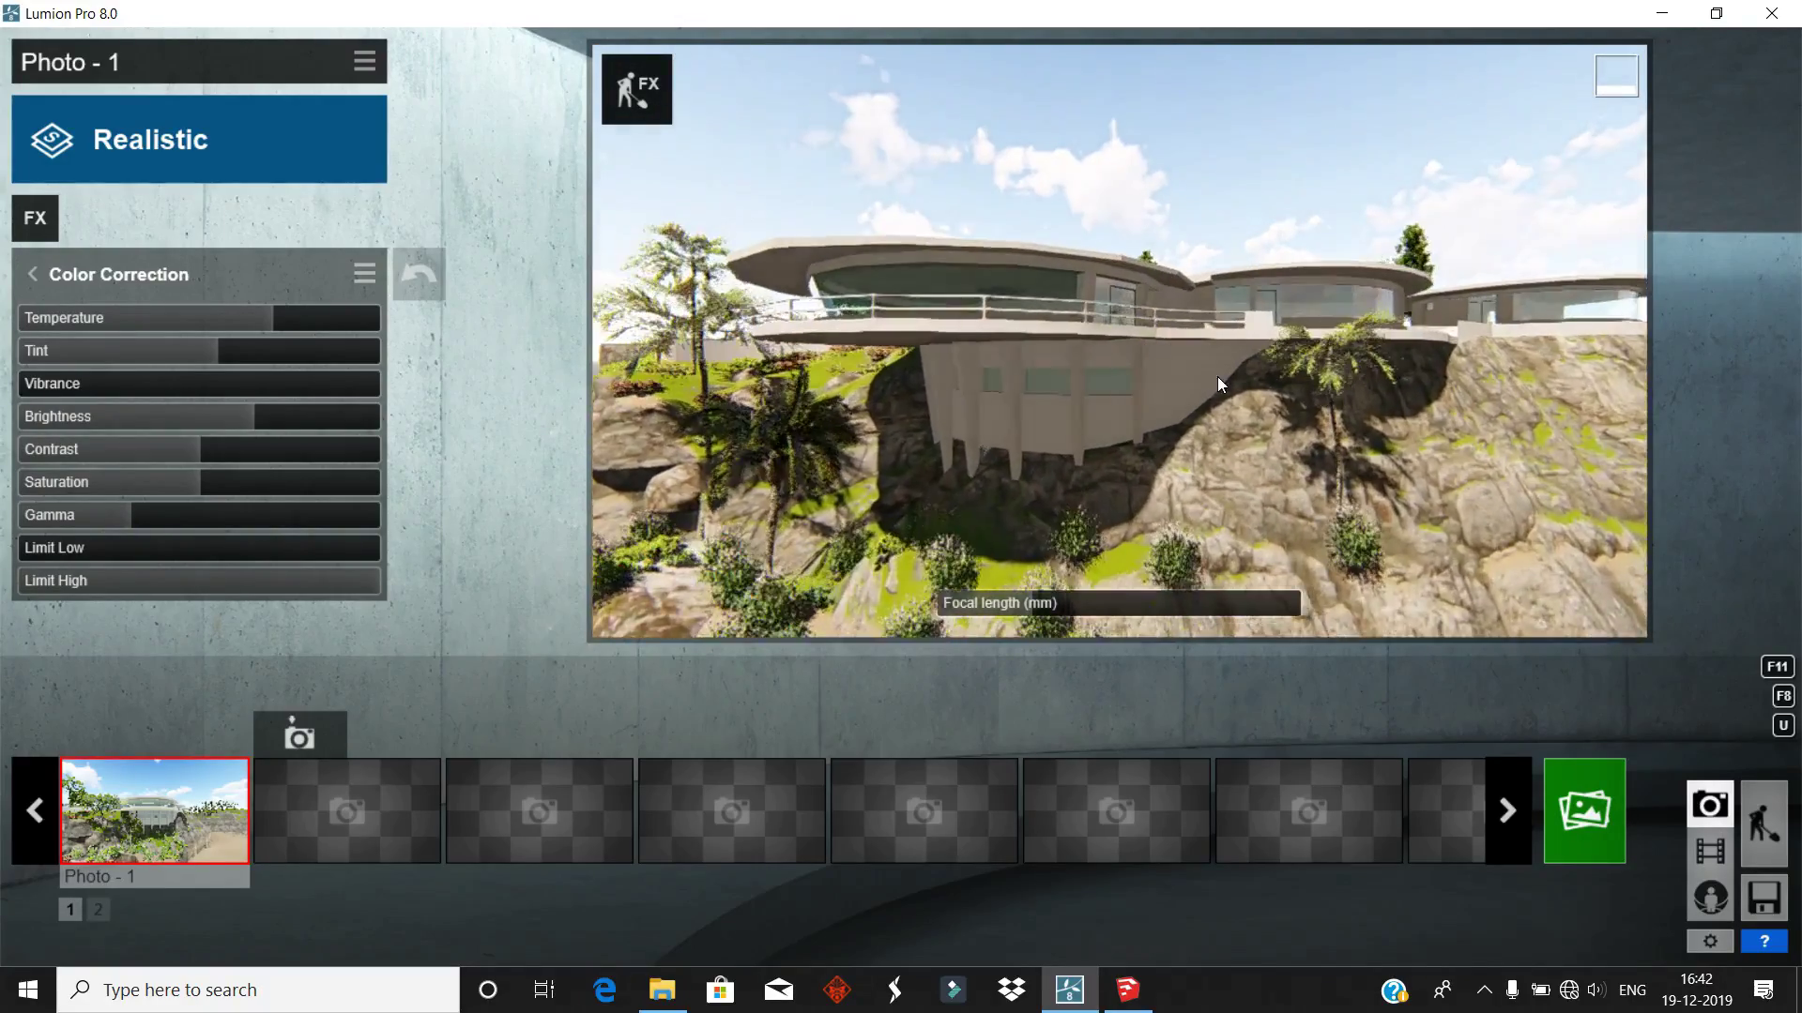
mouse_move(155, 811)
left_click(155, 858)
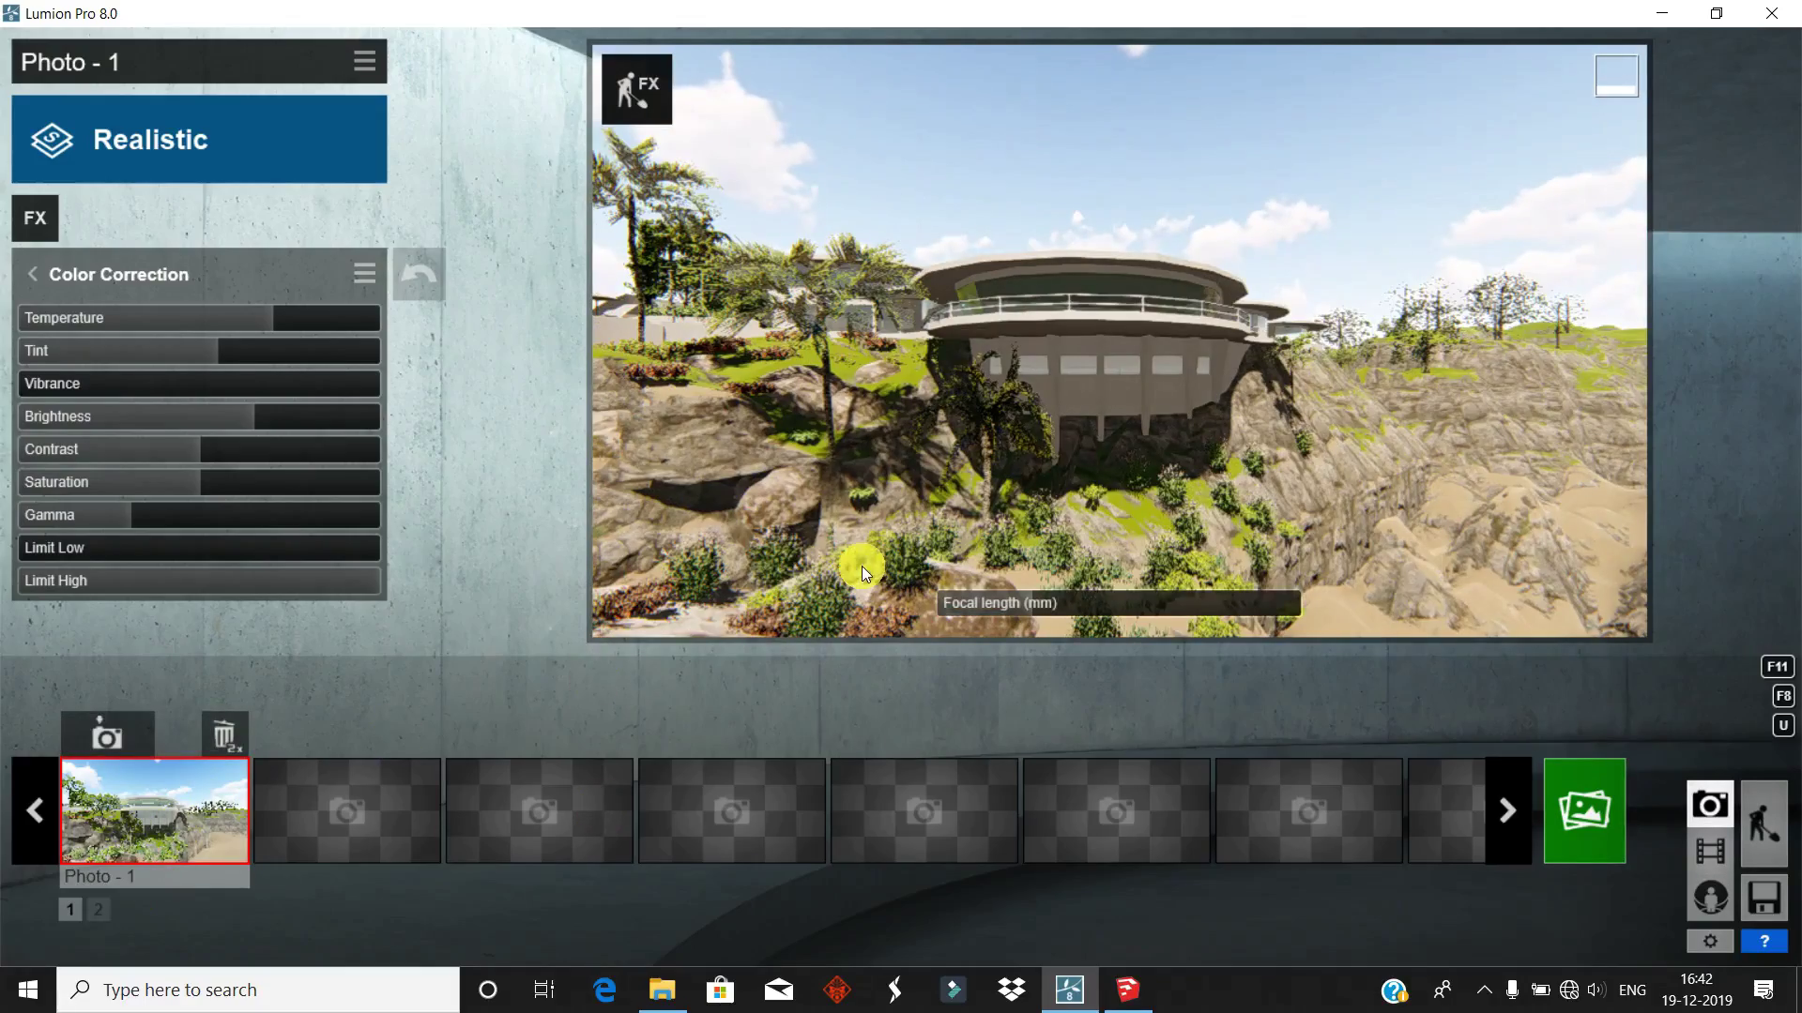
mouse_move(862, 566)
right_mouse_down()
mouse_move(1202, 473)
mouse_move(1224, 420)
right_mouse_up()
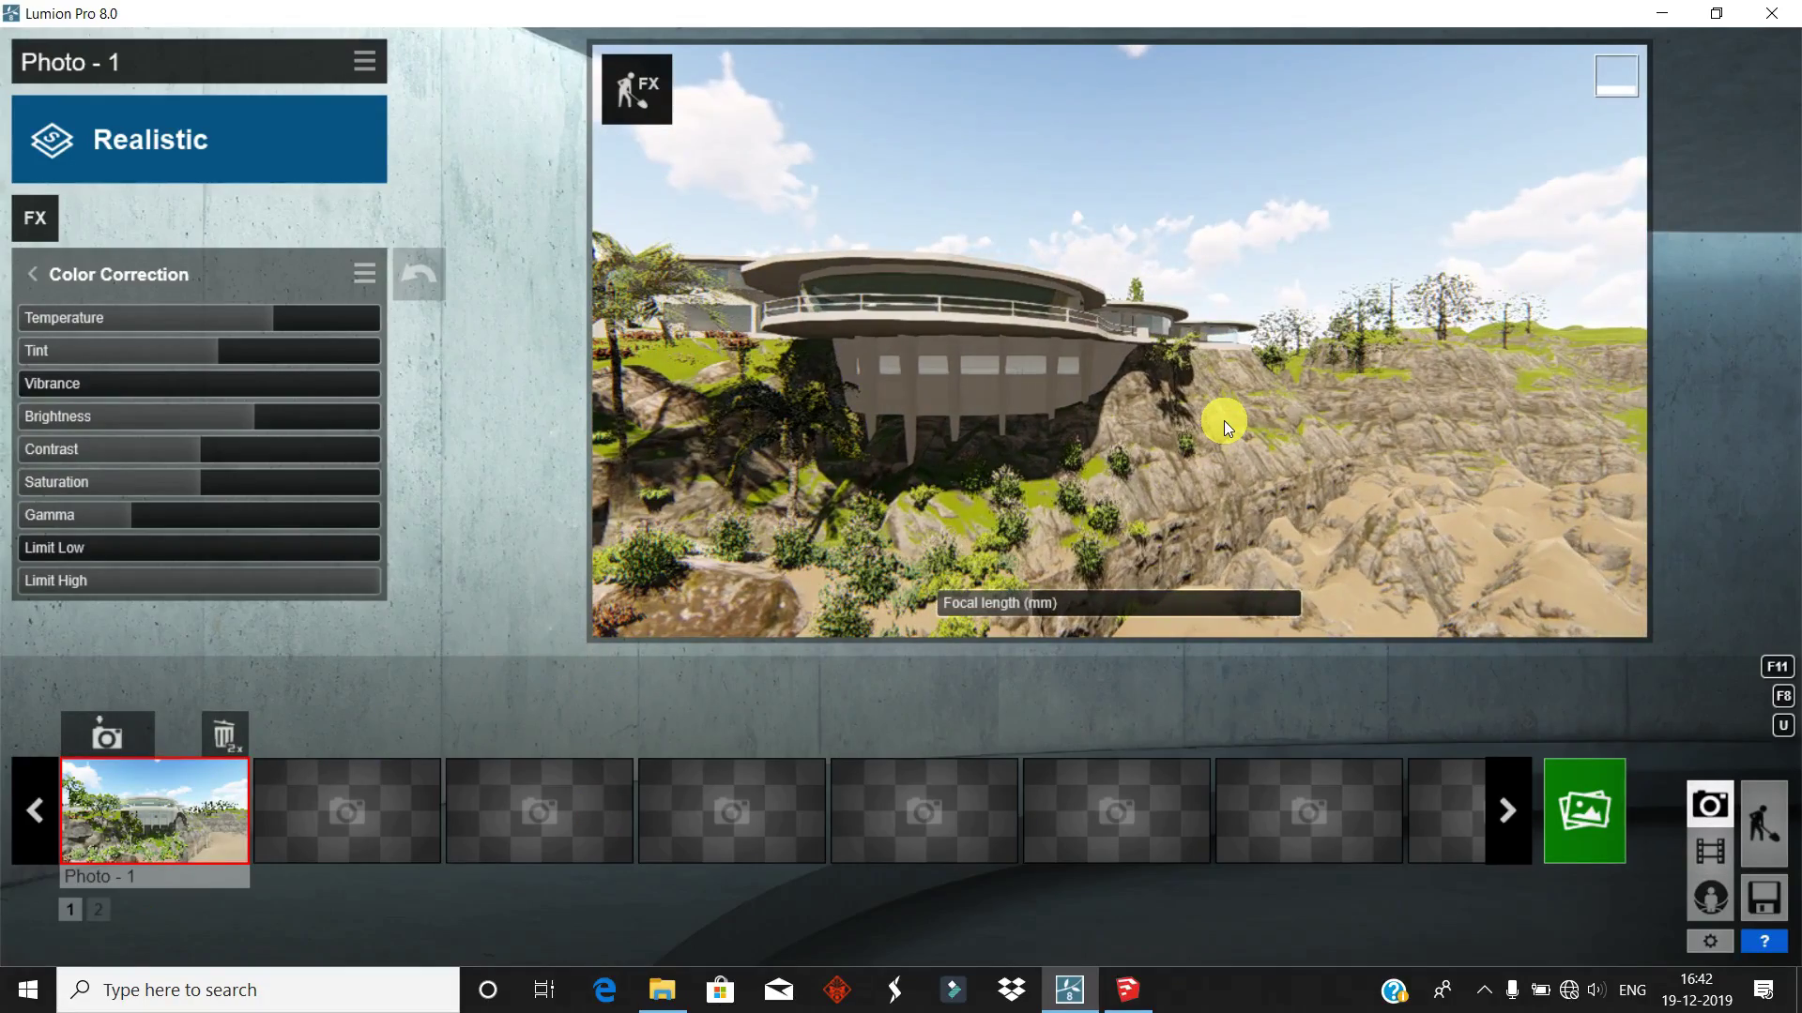
scroll(1223, 420, "up", 5)
left_click(101, 735)
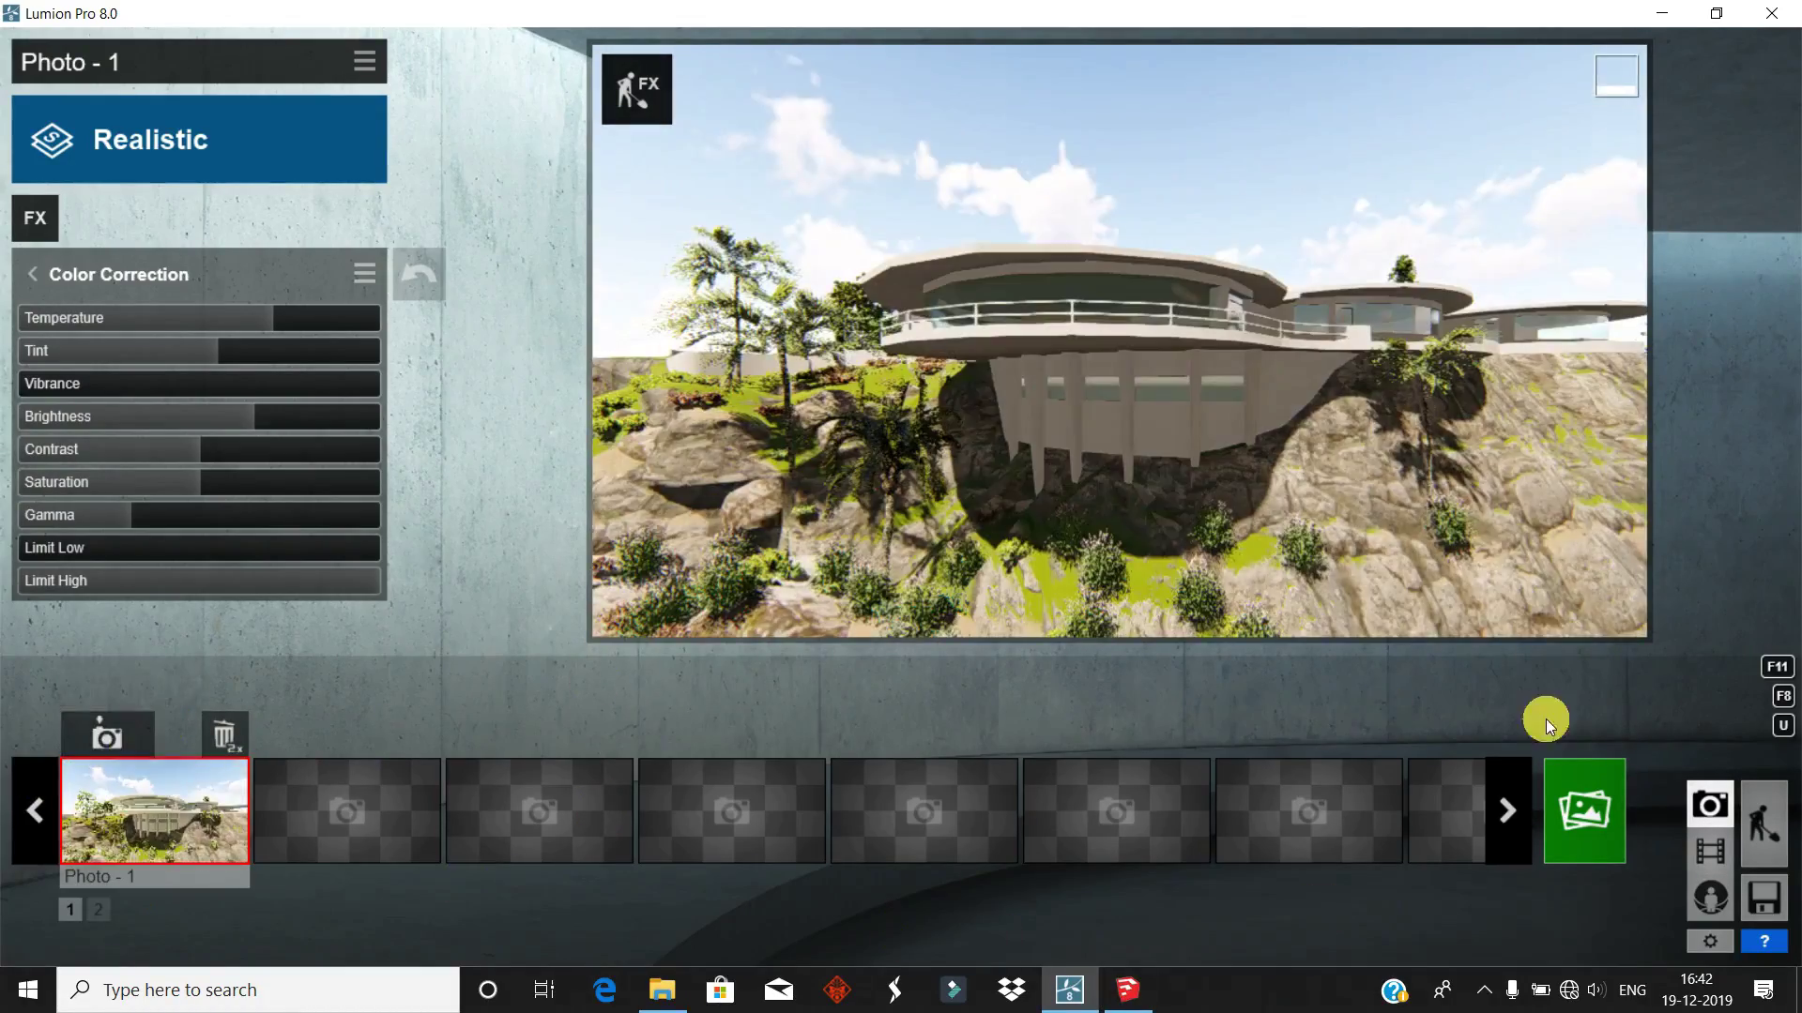
- Render Photo 1 at 1920x1080 as 'iron' in the iron man house folder
left_click(1584, 810)
left_click(603, 820)
left_click(112, 231)
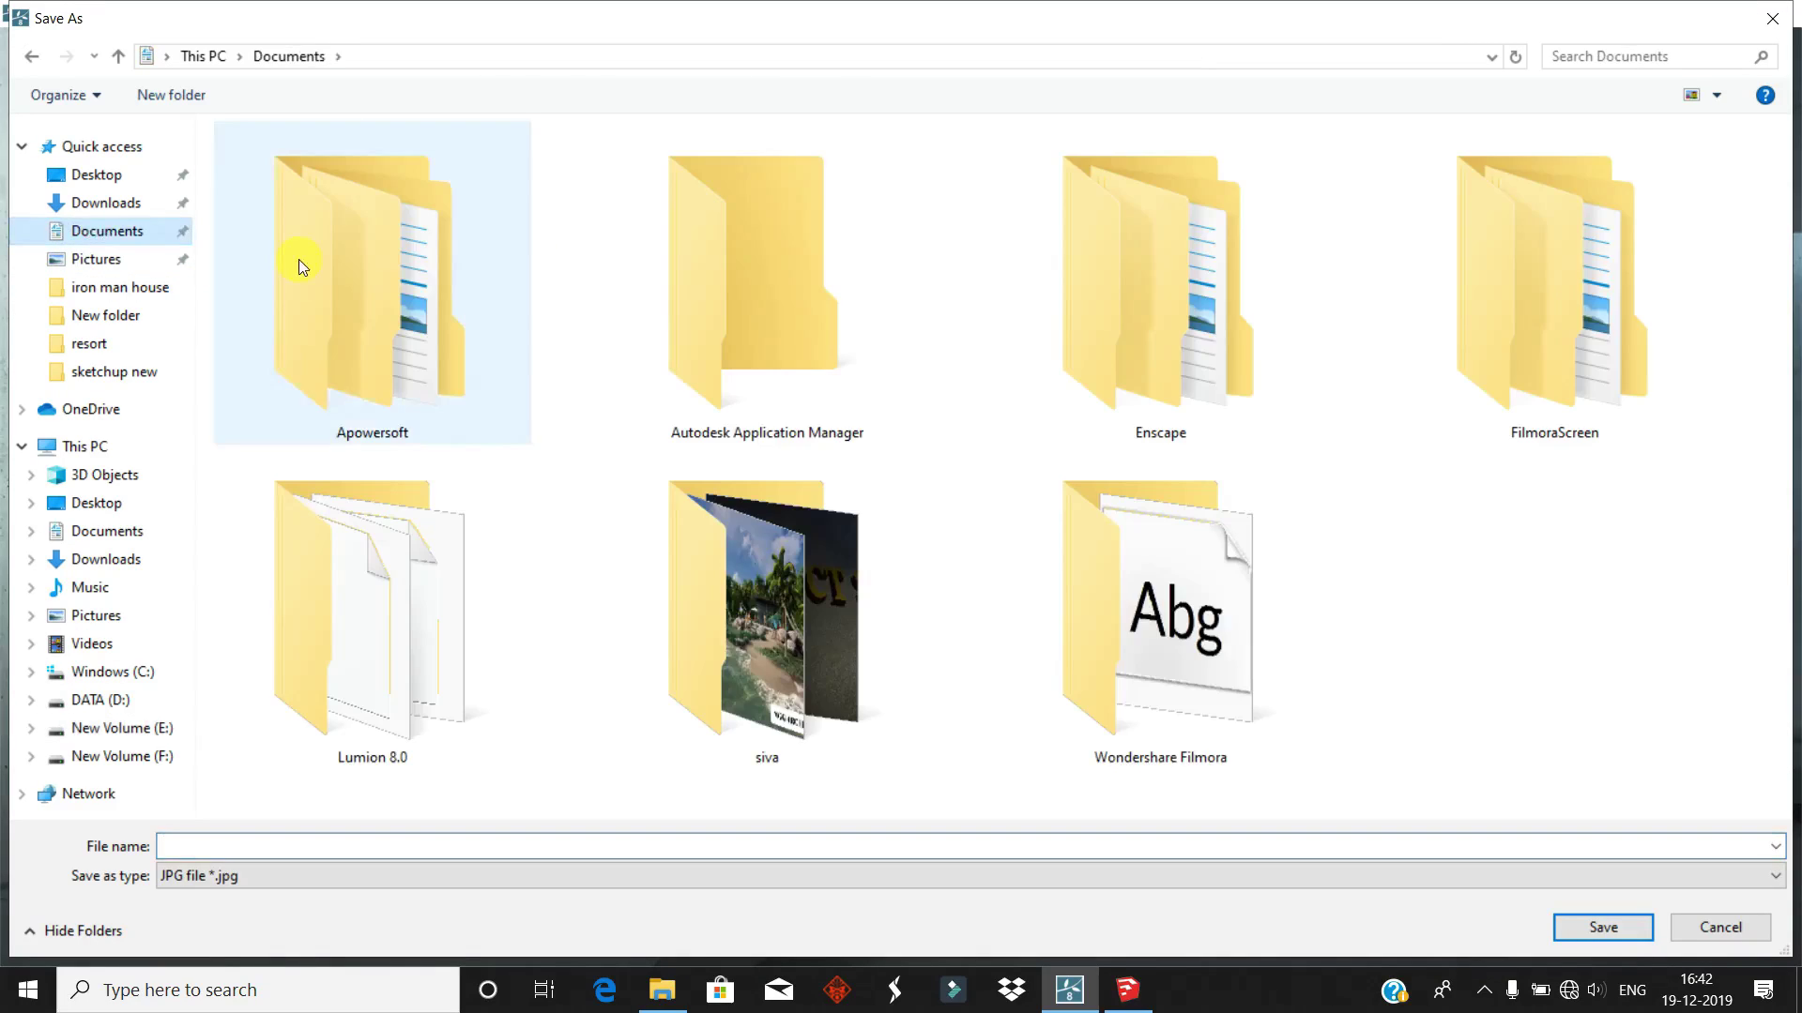
double_click(324, 206)
double_click(317, 195)
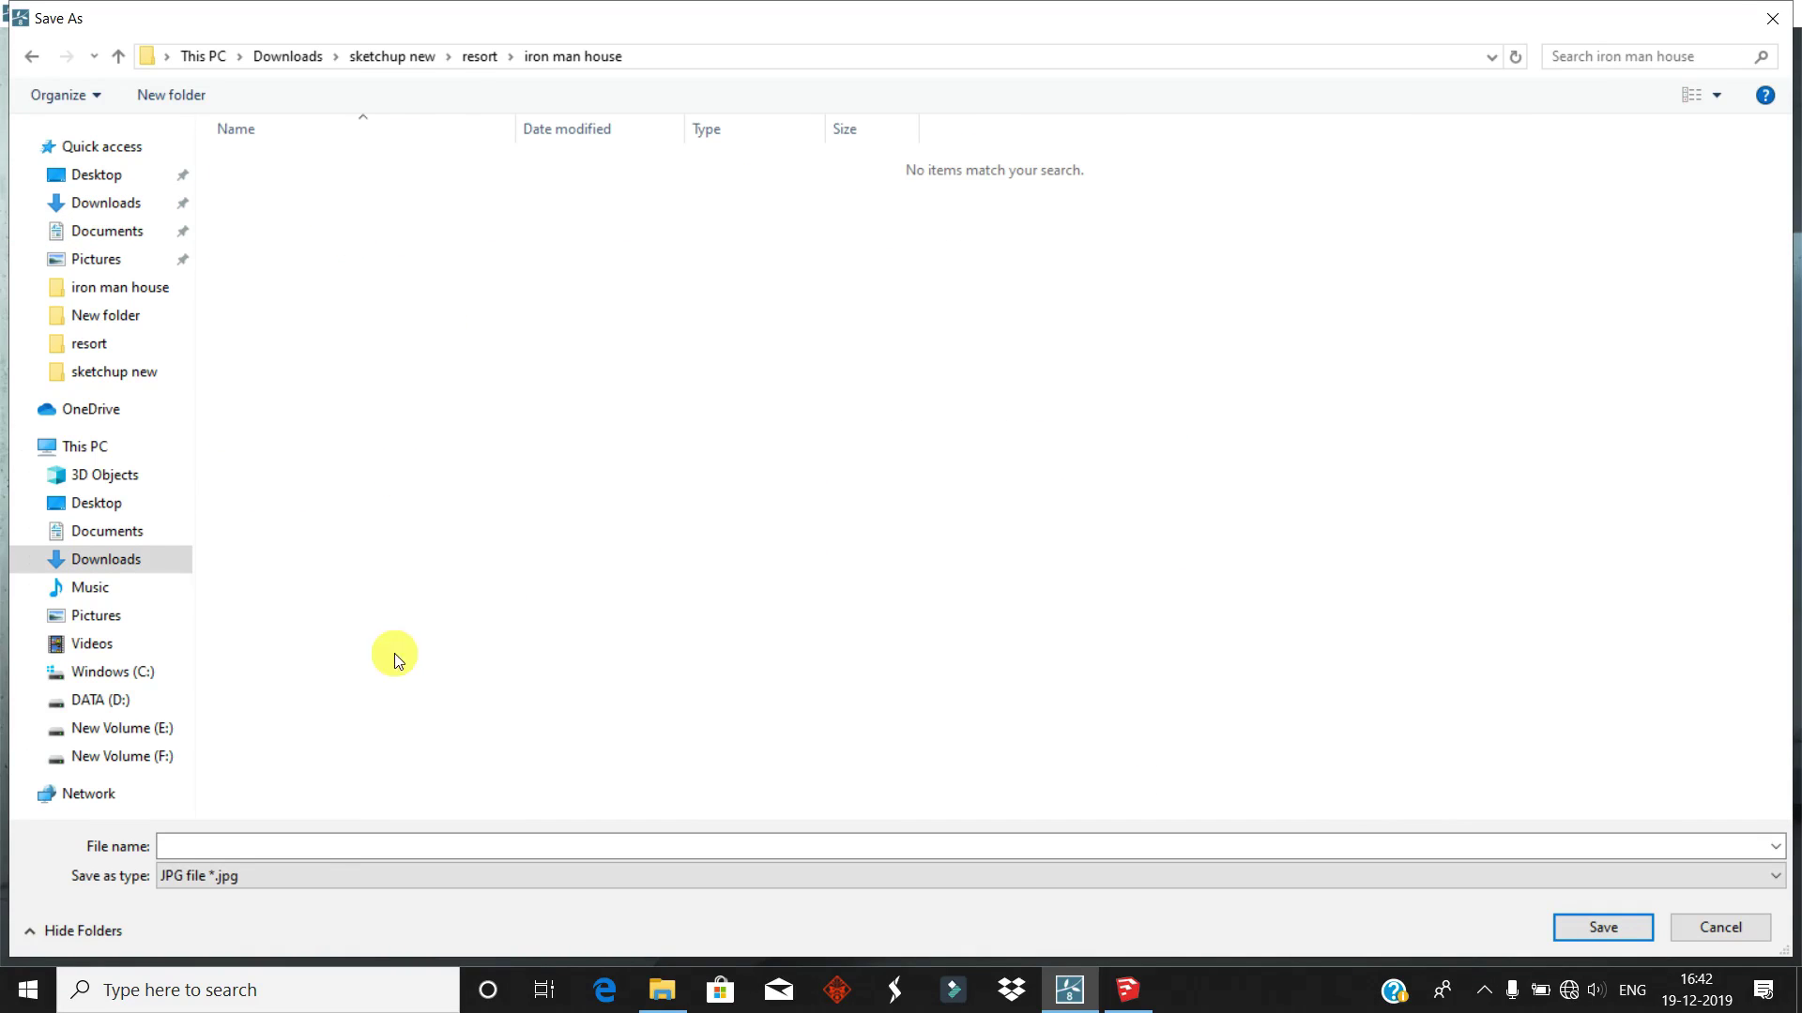
left_click(315, 845)
type("iron")
key("Return")
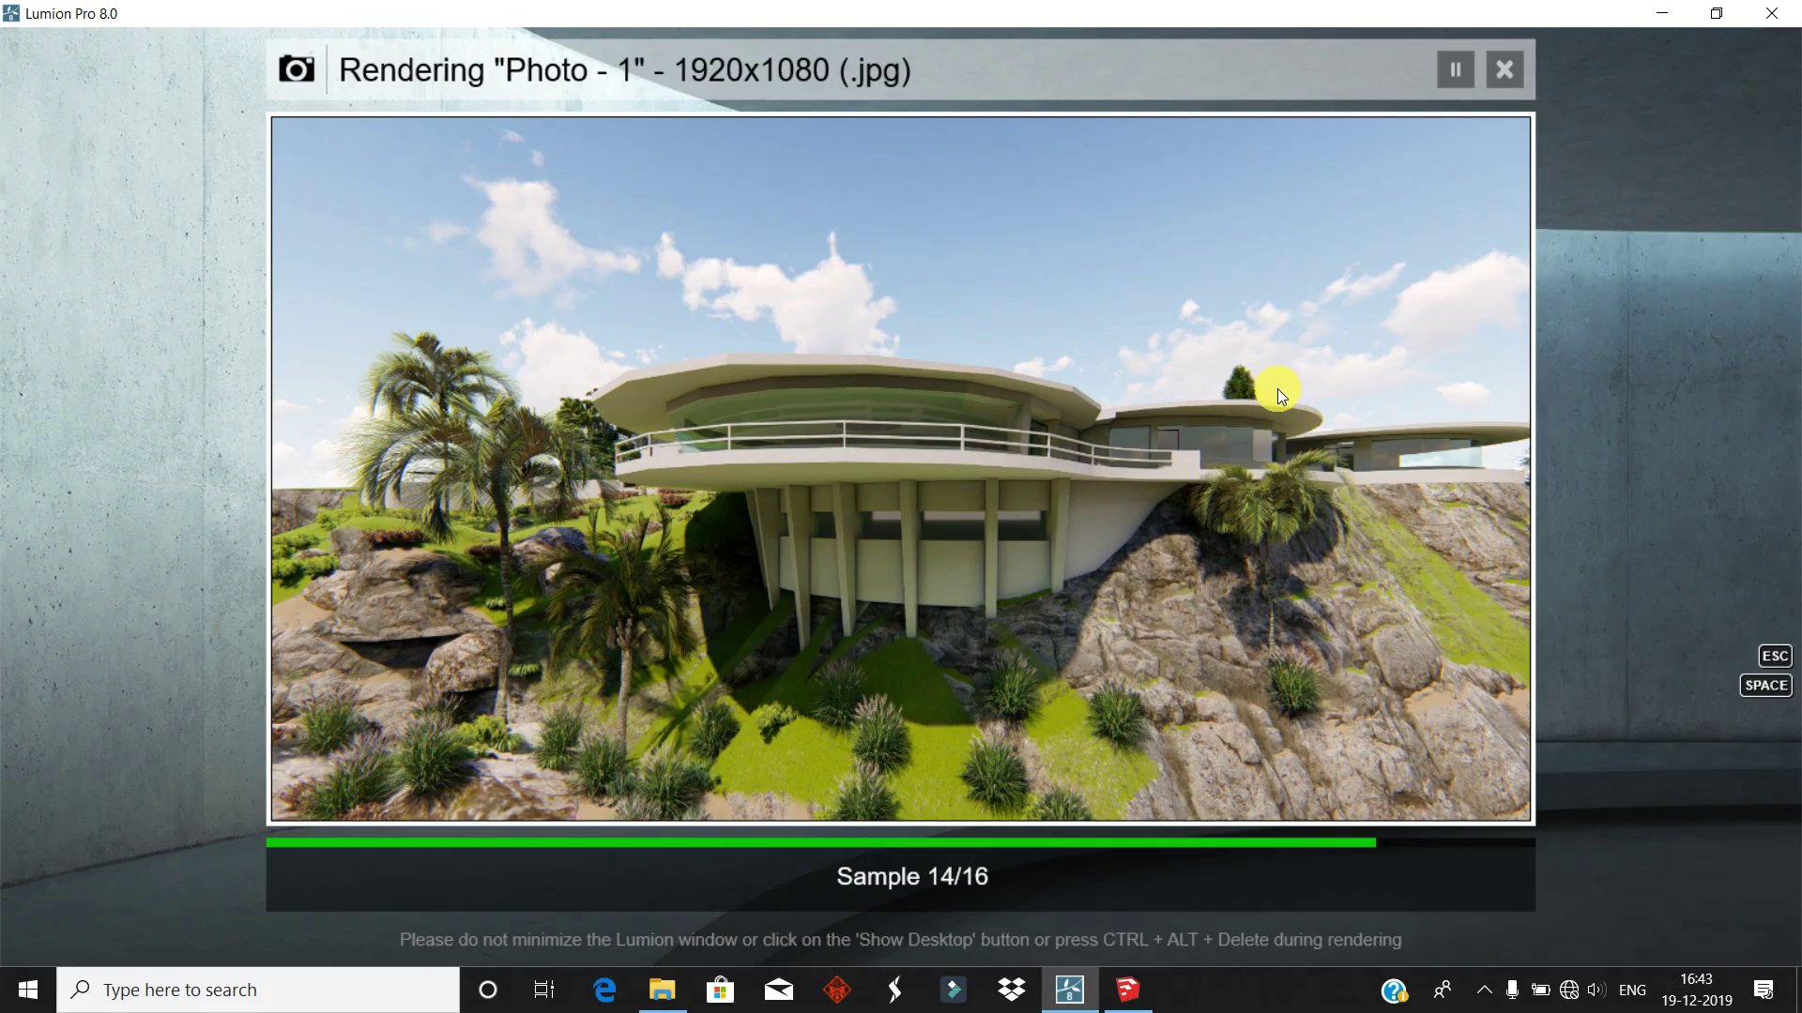
- Close the finished render and move the Build camera to face the house at eye level
left_click(1379, 774)
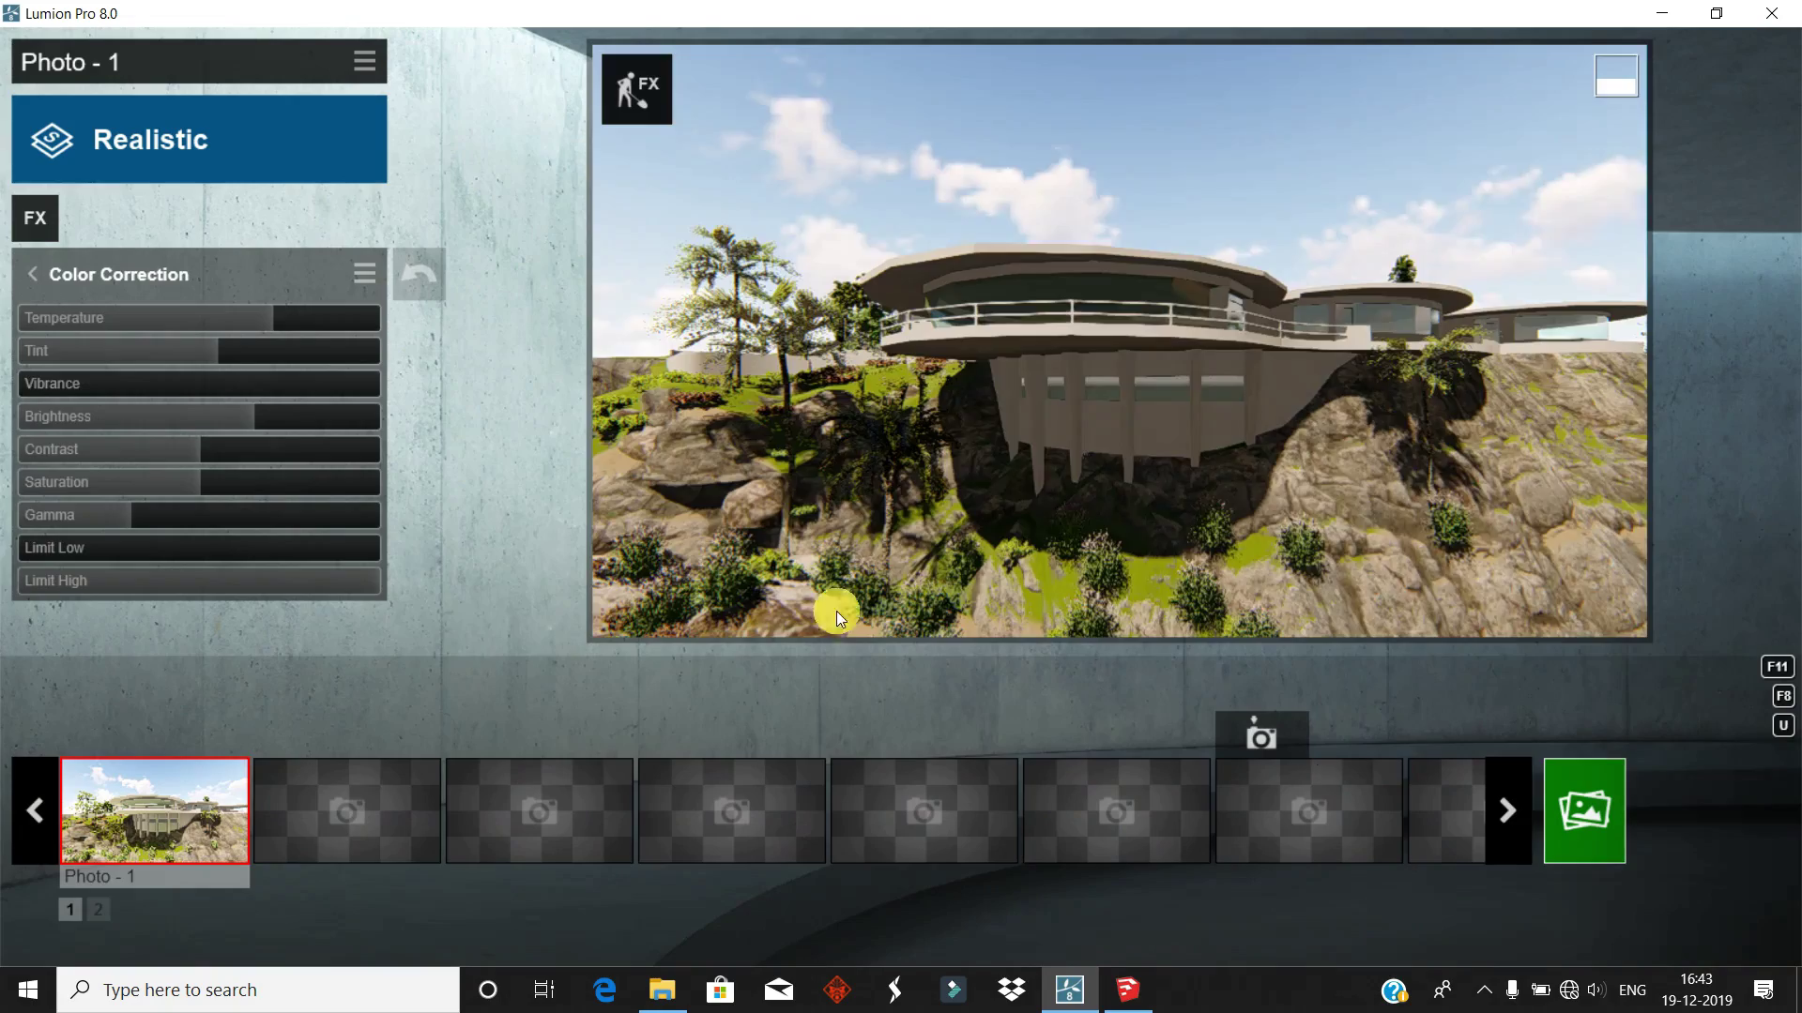
left_click(1764, 821)
mouse_move(1136, 623)
right_mouse_down()
mouse_move(1230, 644)
mouse_move(953, 317)
mouse_move(959, 242)
mouse_move(1006, 286)
mouse_move(1017, 234)
mouse_move(1011, 409)
mouse_move(998, 385)
right_mouse_up()
scroll(1011, 368, "up", 3)
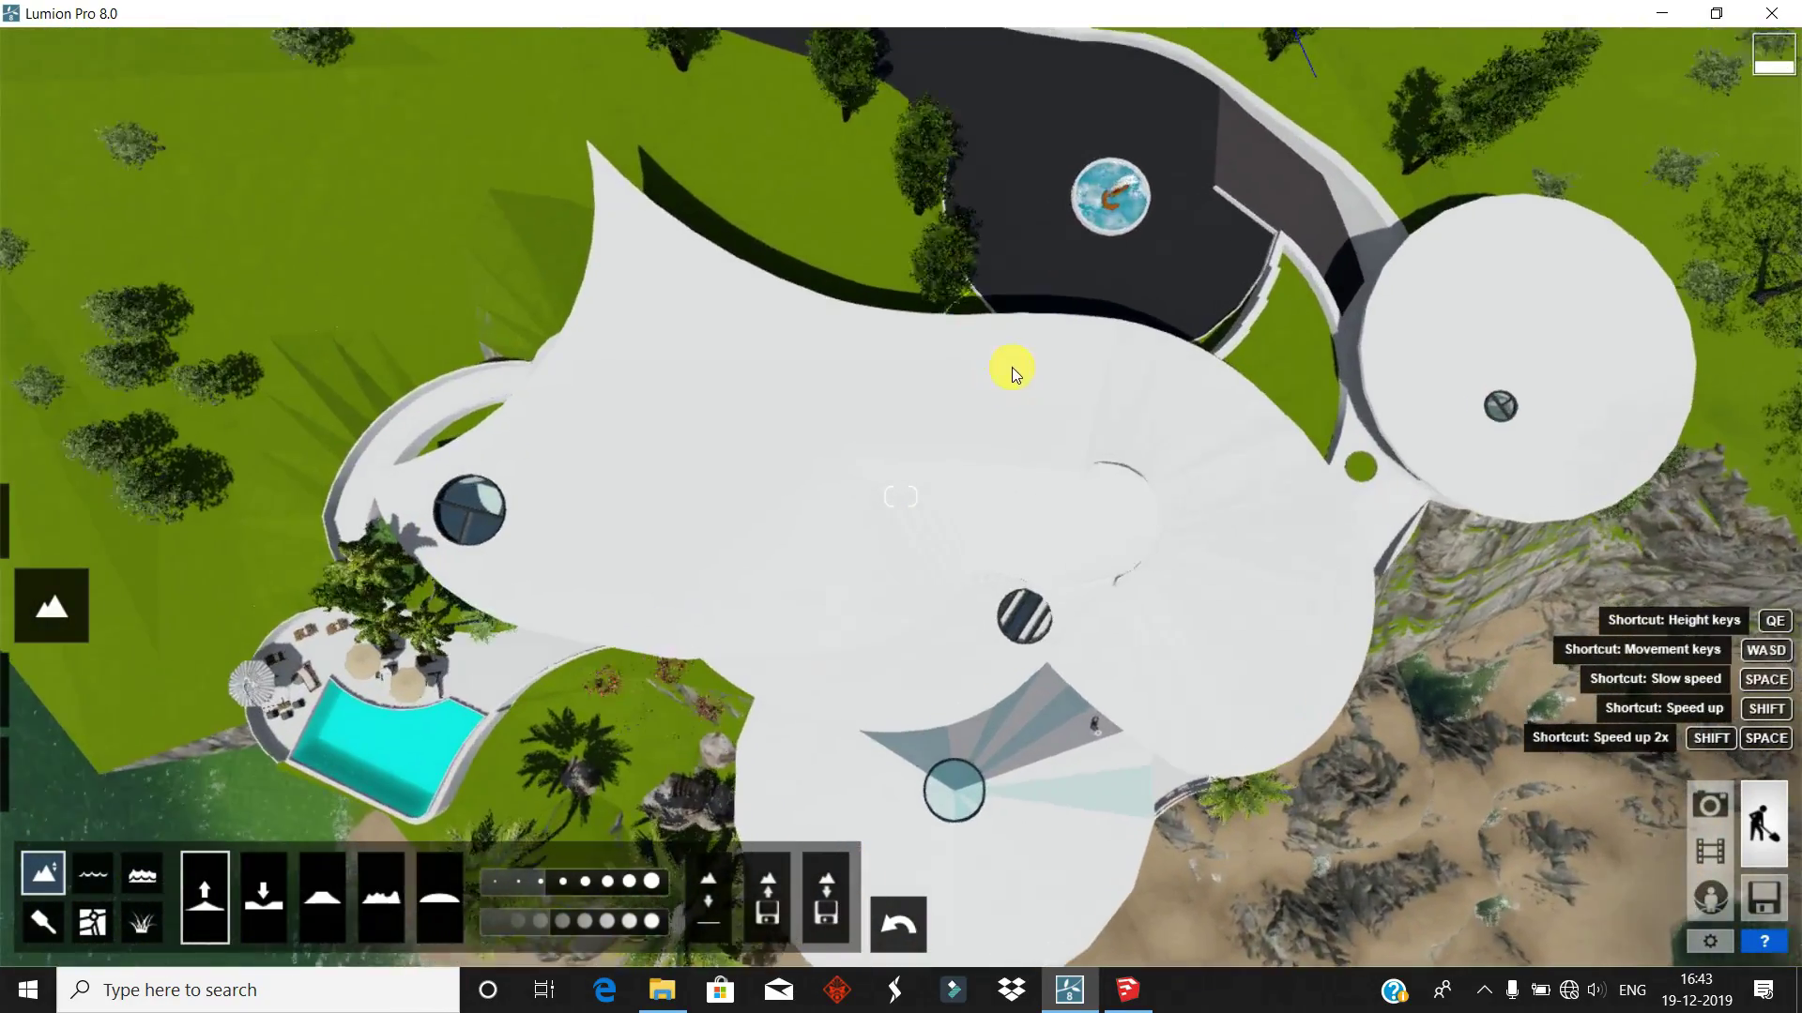
mouse_move(1095, 785)
middle_mouse_down()
mouse_move(1066, 611)
mouse_move(983, 459)
middle_mouse_up()
mouse_move(982, 459)
right_mouse_down()
mouse_move(1040, 480)
mouse_move(1032, 444)
right_mouse_up()
- Adjust the zoom, then lower the Photo mode preview angle on the house
scroll(1032, 445, "down", 3)
scroll(1038, 470, "down", 2)
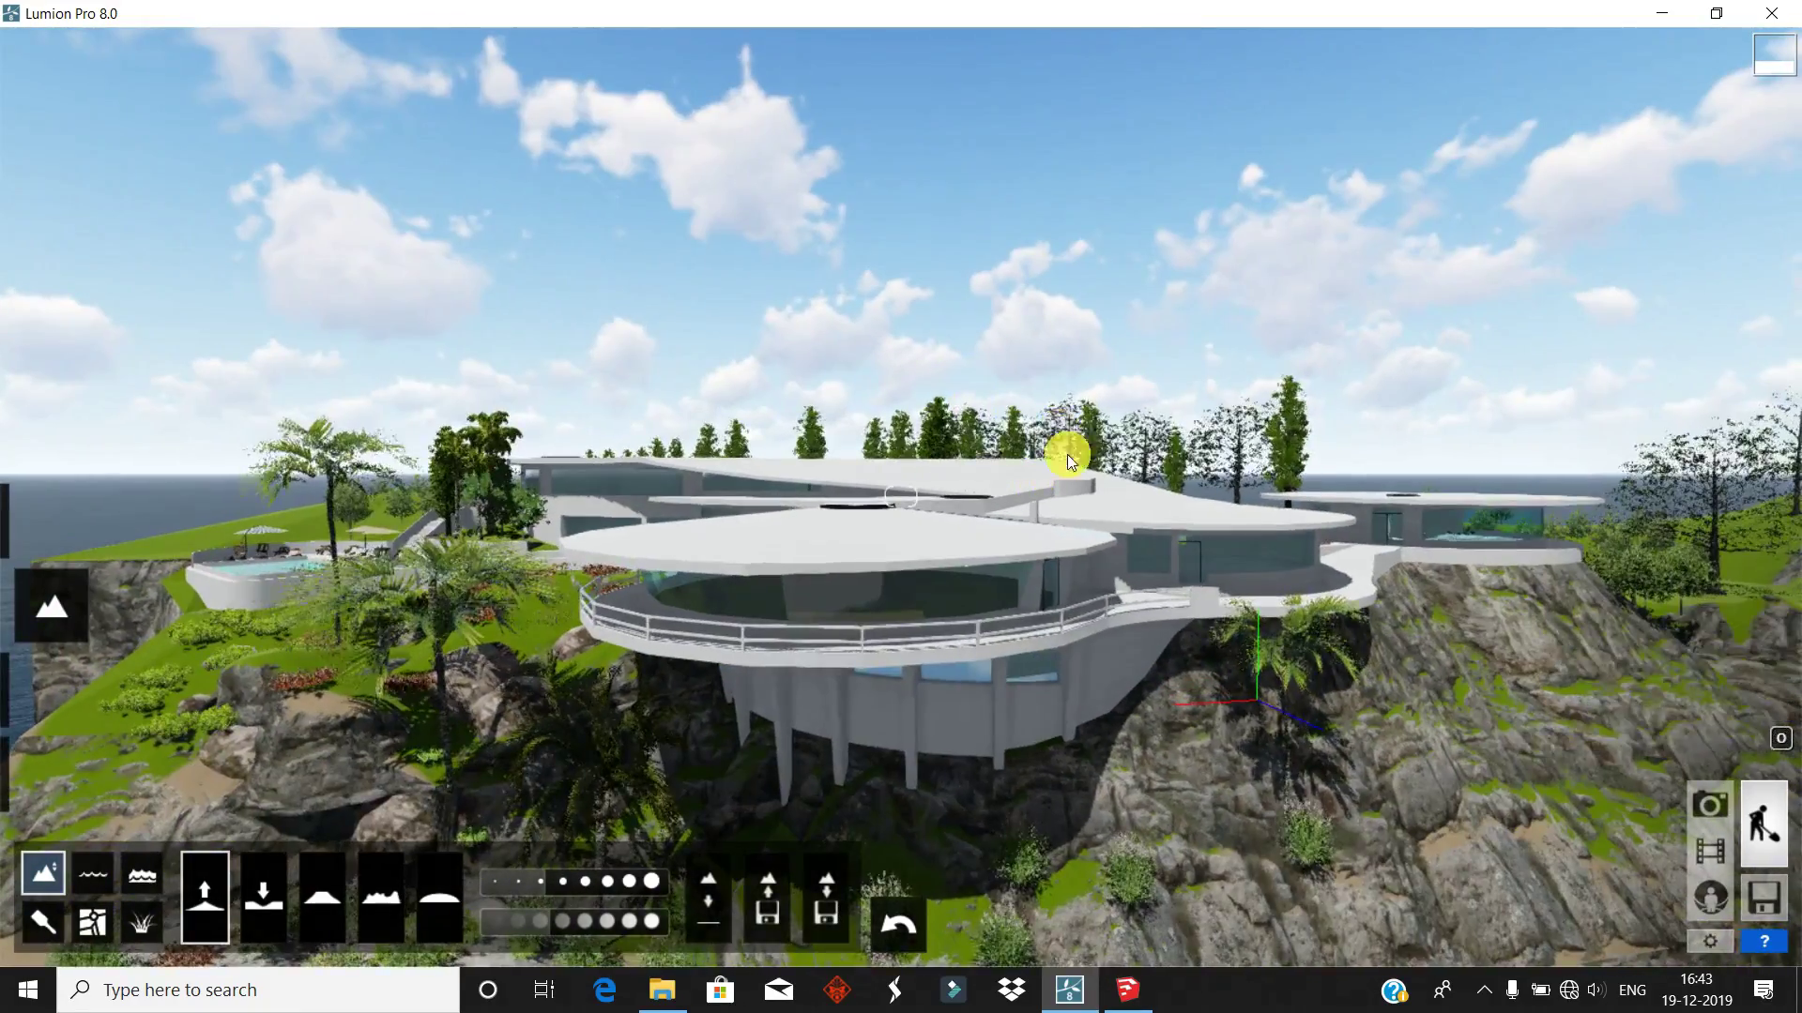
scroll(1067, 454, "up", 1)
left_click(1710, 804)
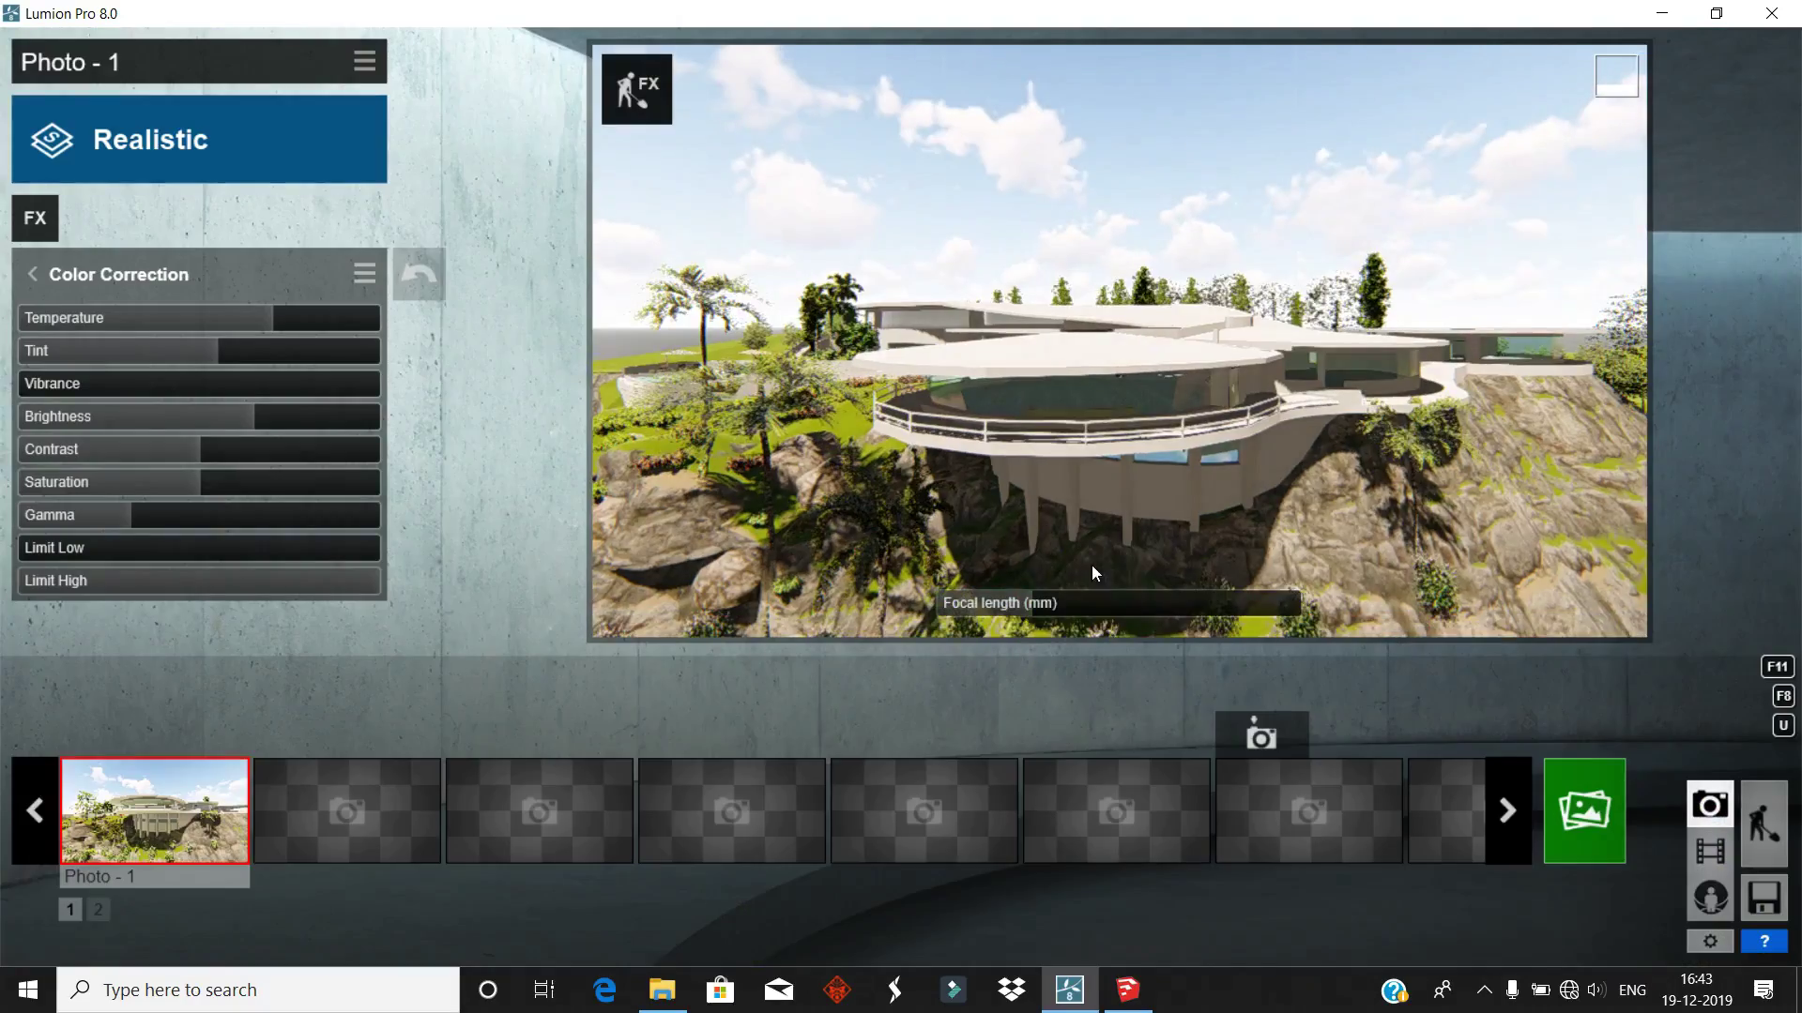
right_click_drag(1091, 565, 1141, 572)
- Store the view in Photo 2 with the Daytime style and sun height 0.5
left_click(426, 723)
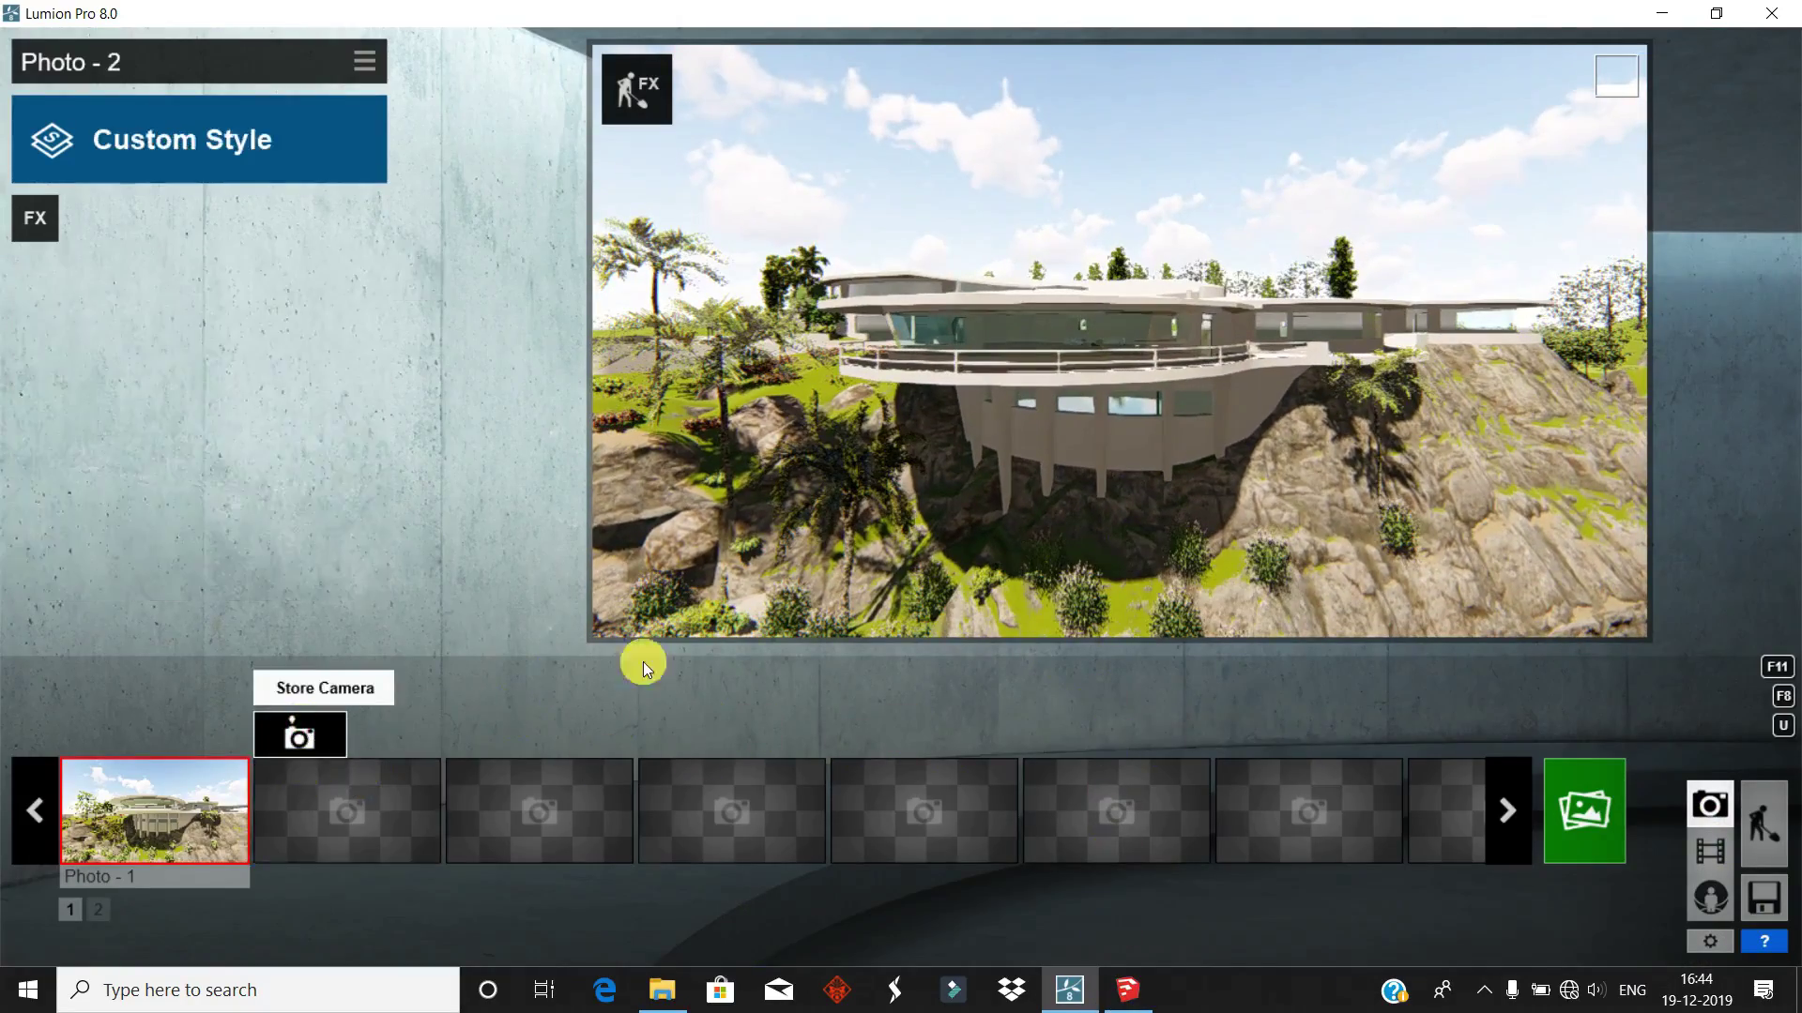
left_click(199, 140)
left_click(822, 487)
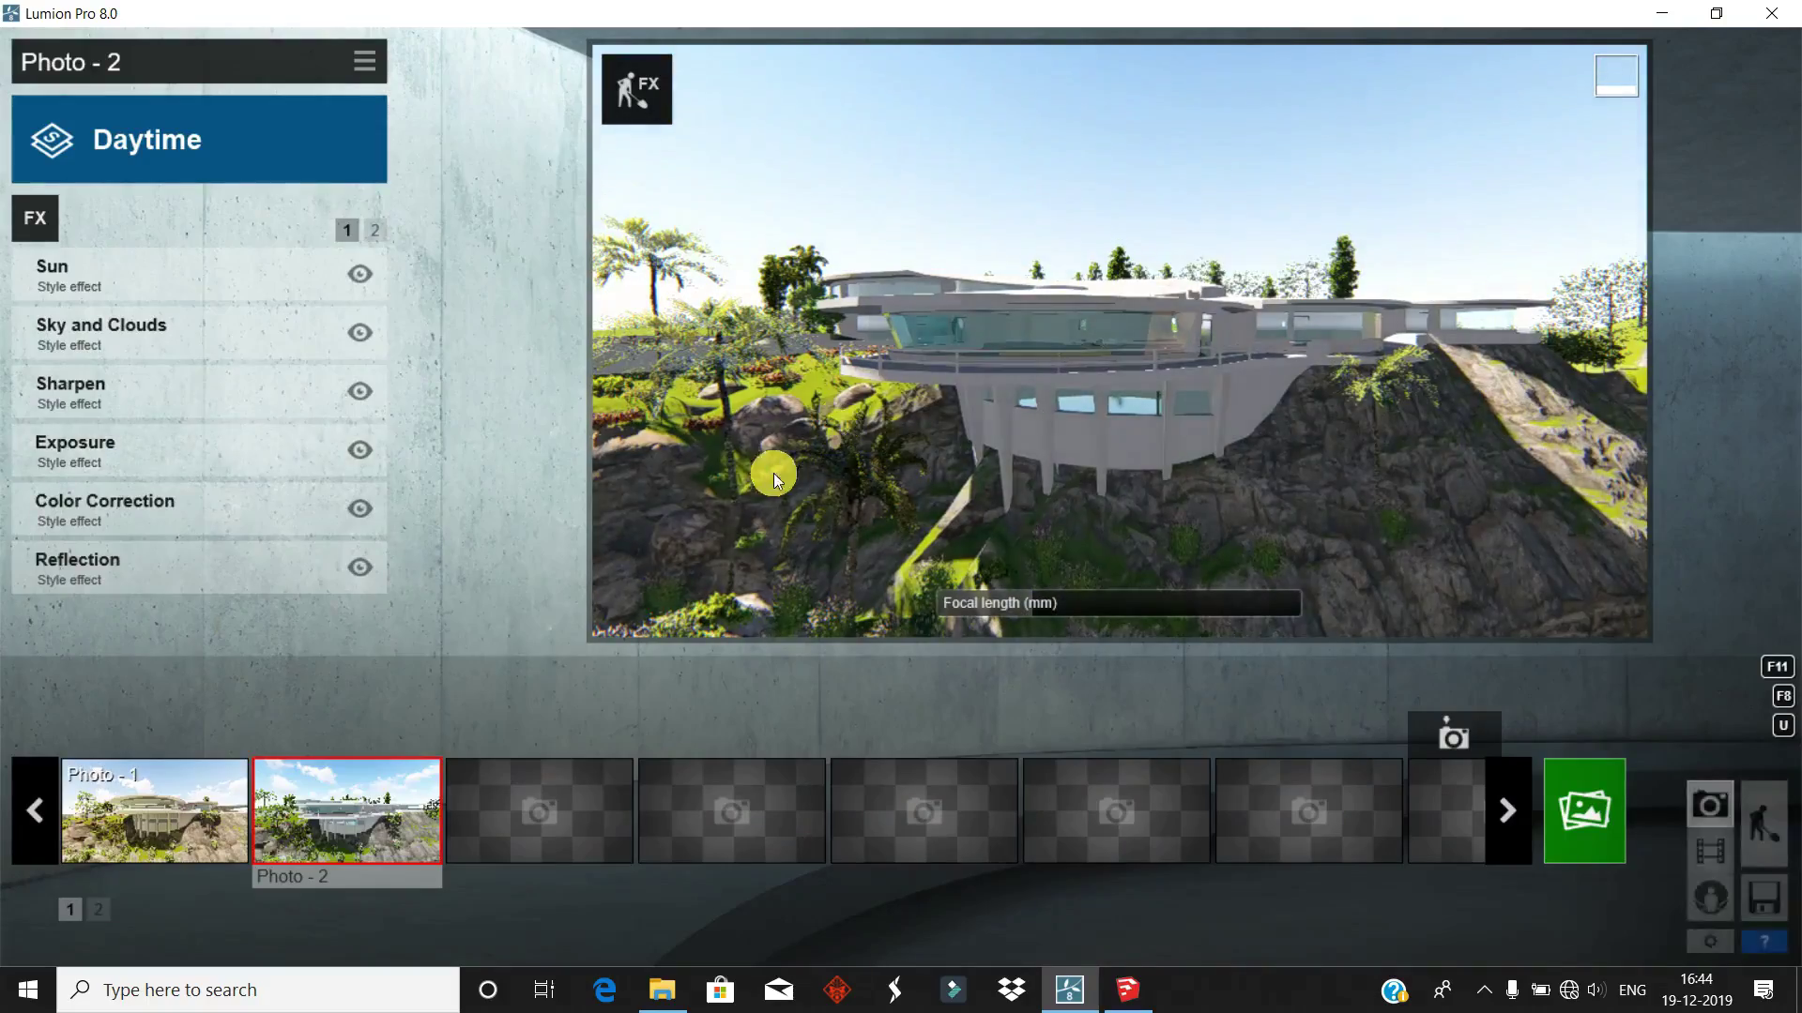
left_click(188, 274)
mouse_move(309, 324)
left_mouse_down()
mouse_move(268, 315)
mouse_move(319, 351)
mouse_move(301, 317)
left_mouse_up()
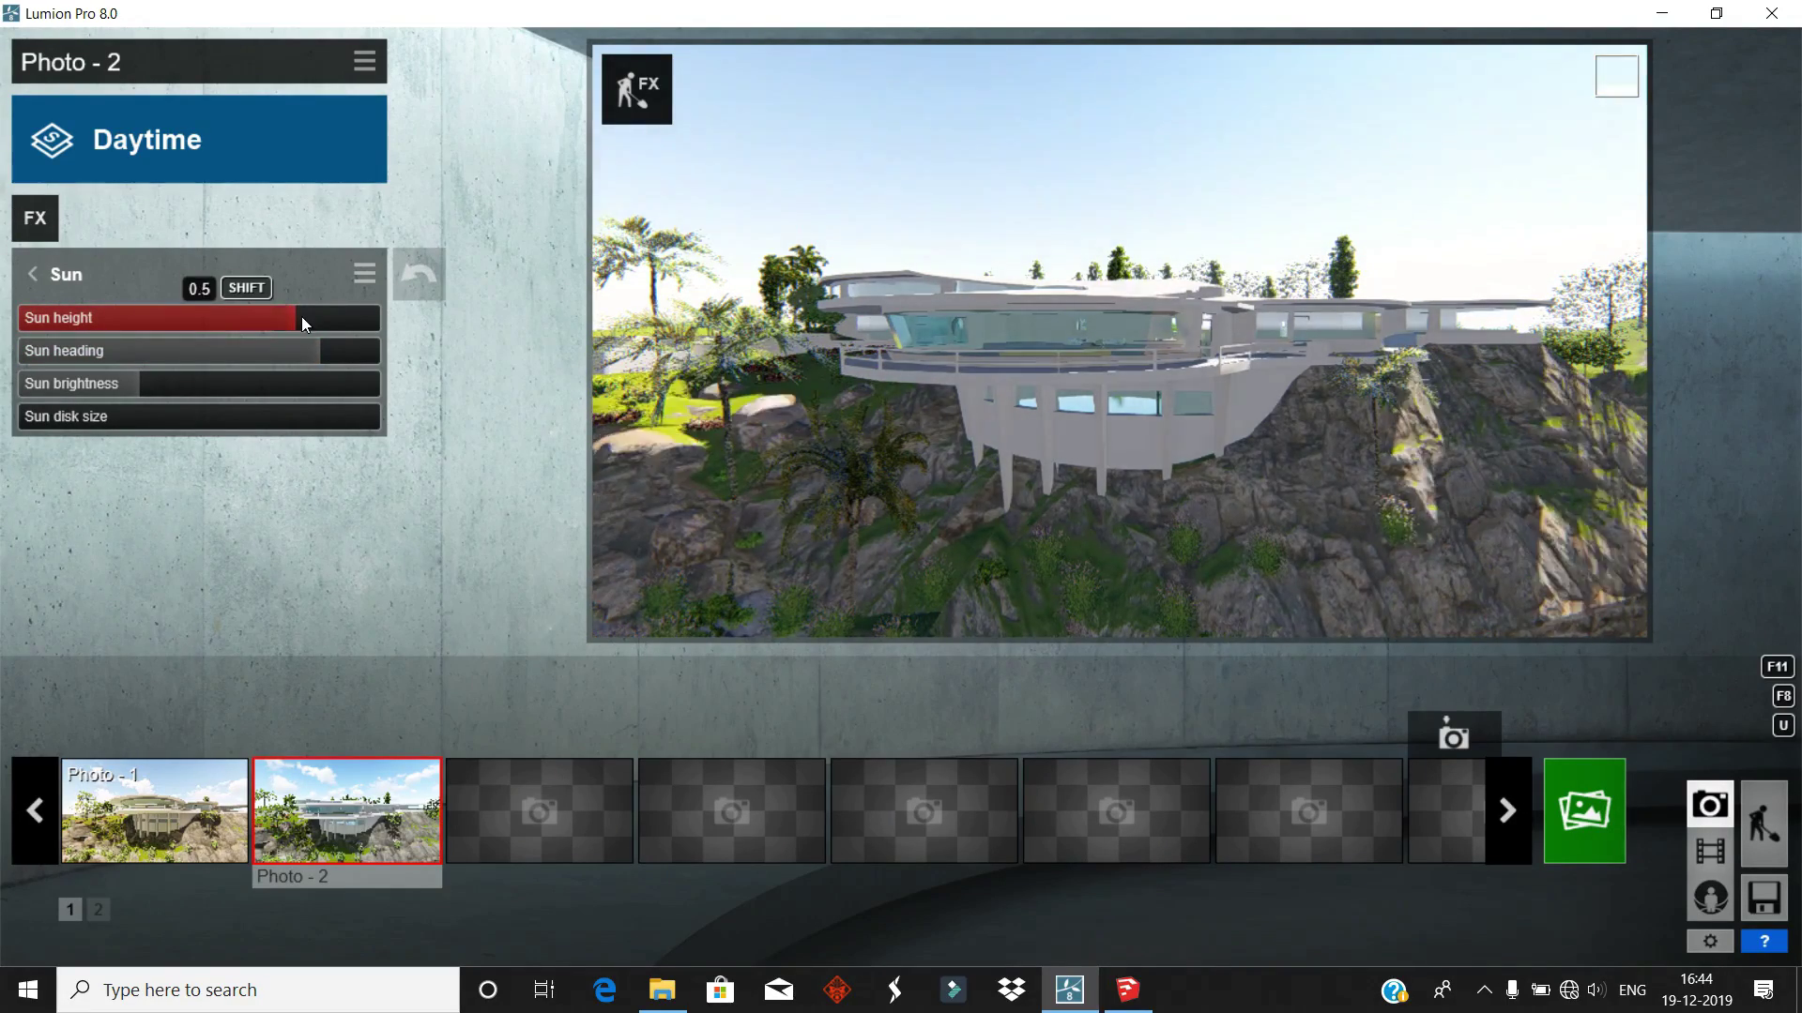
- Render Photo 2 as a 1920x1080 JPG named '2'
left_click(1583, 811)
left_click(1070, 800)
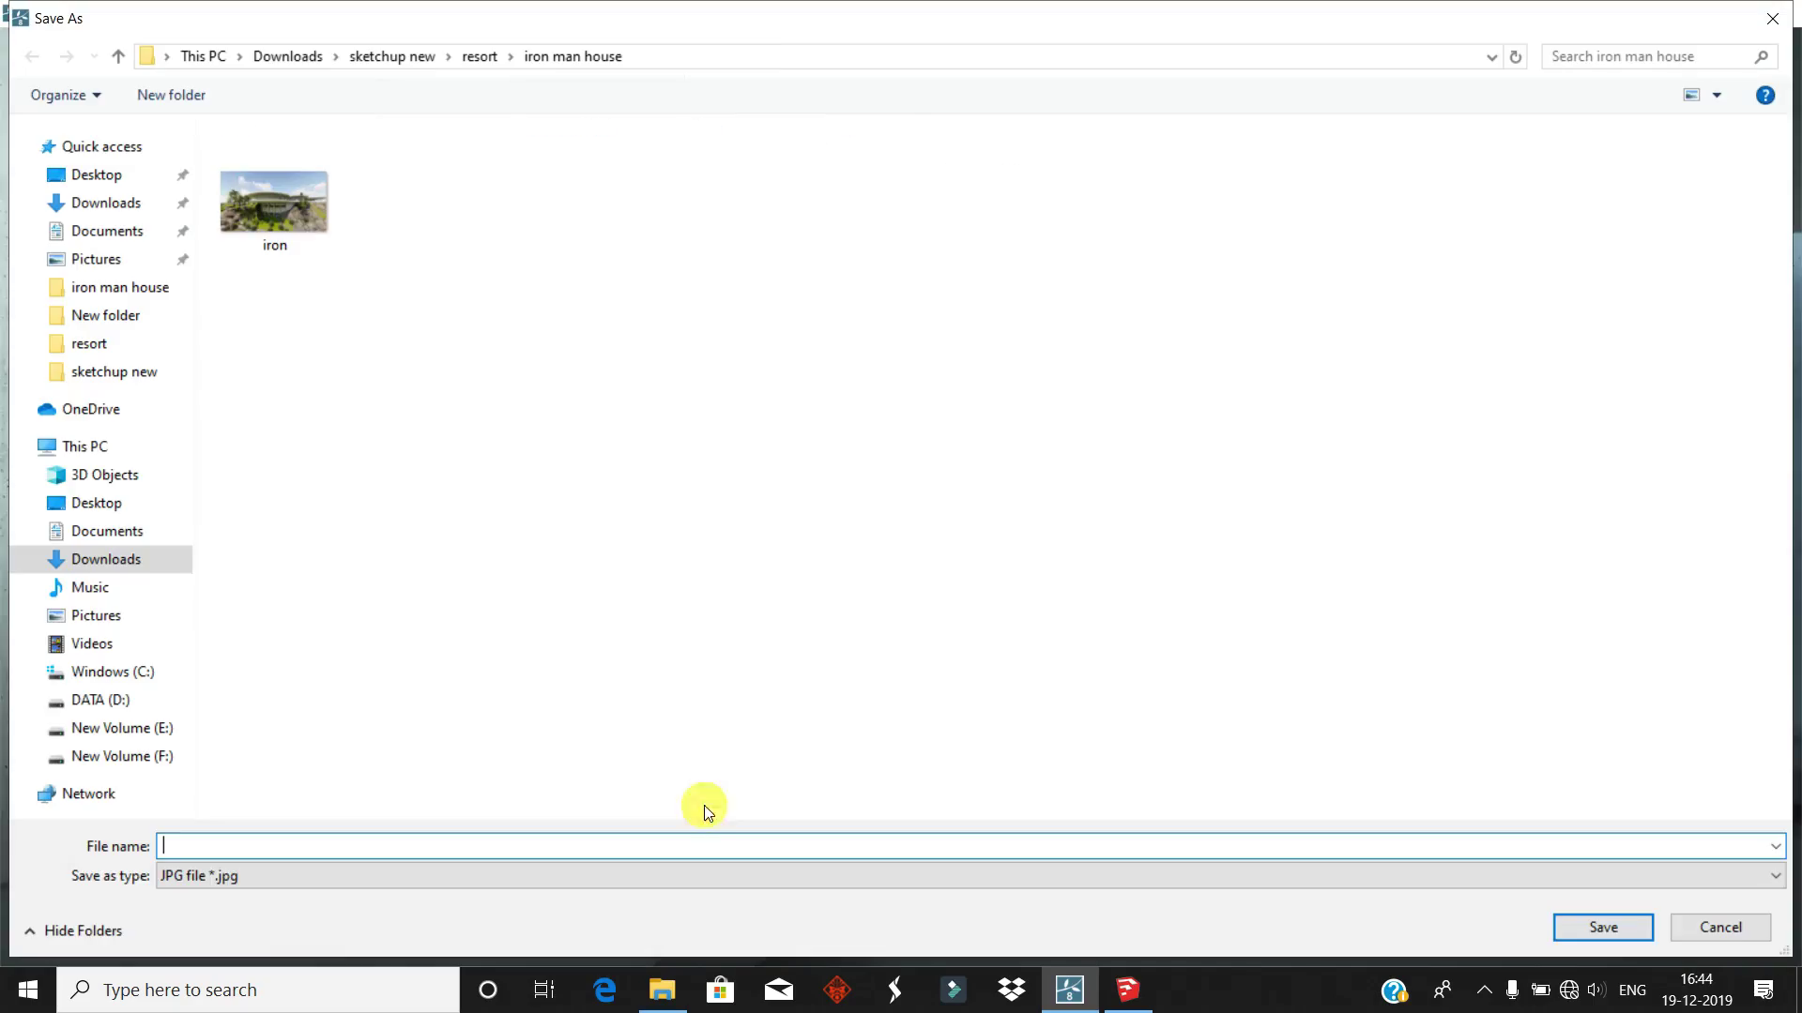
type("2")
key("Return")
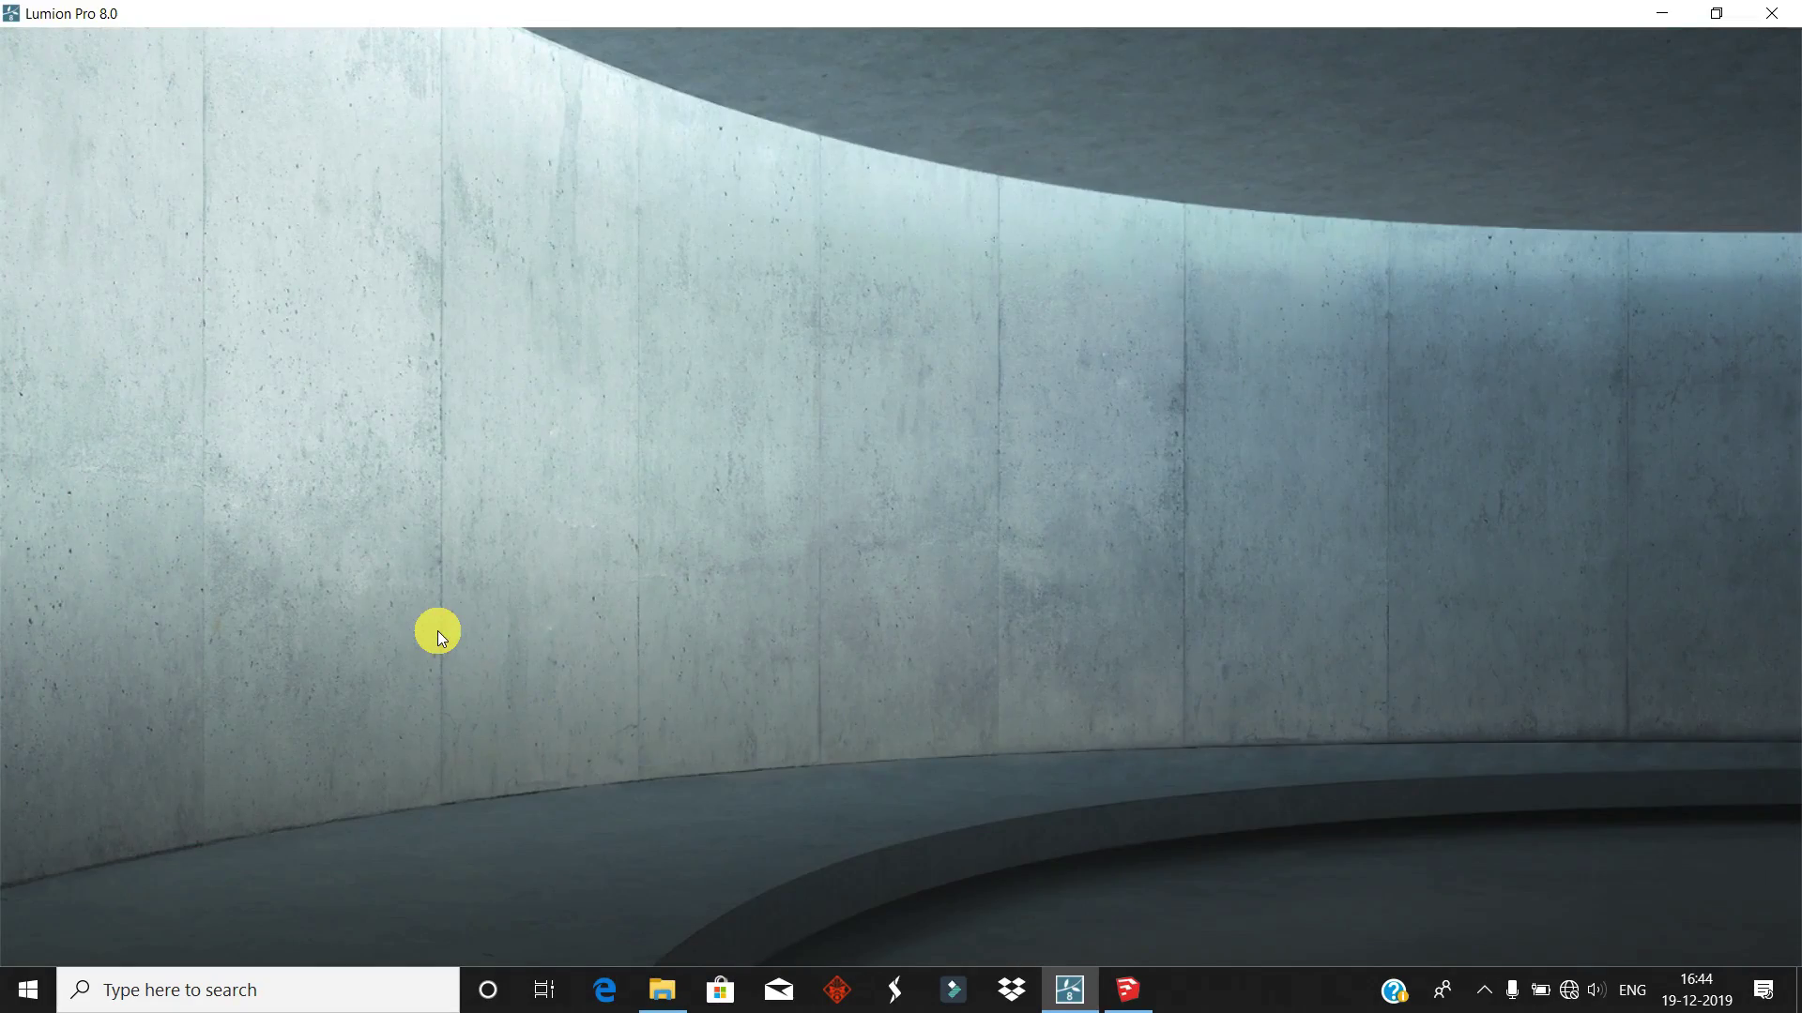